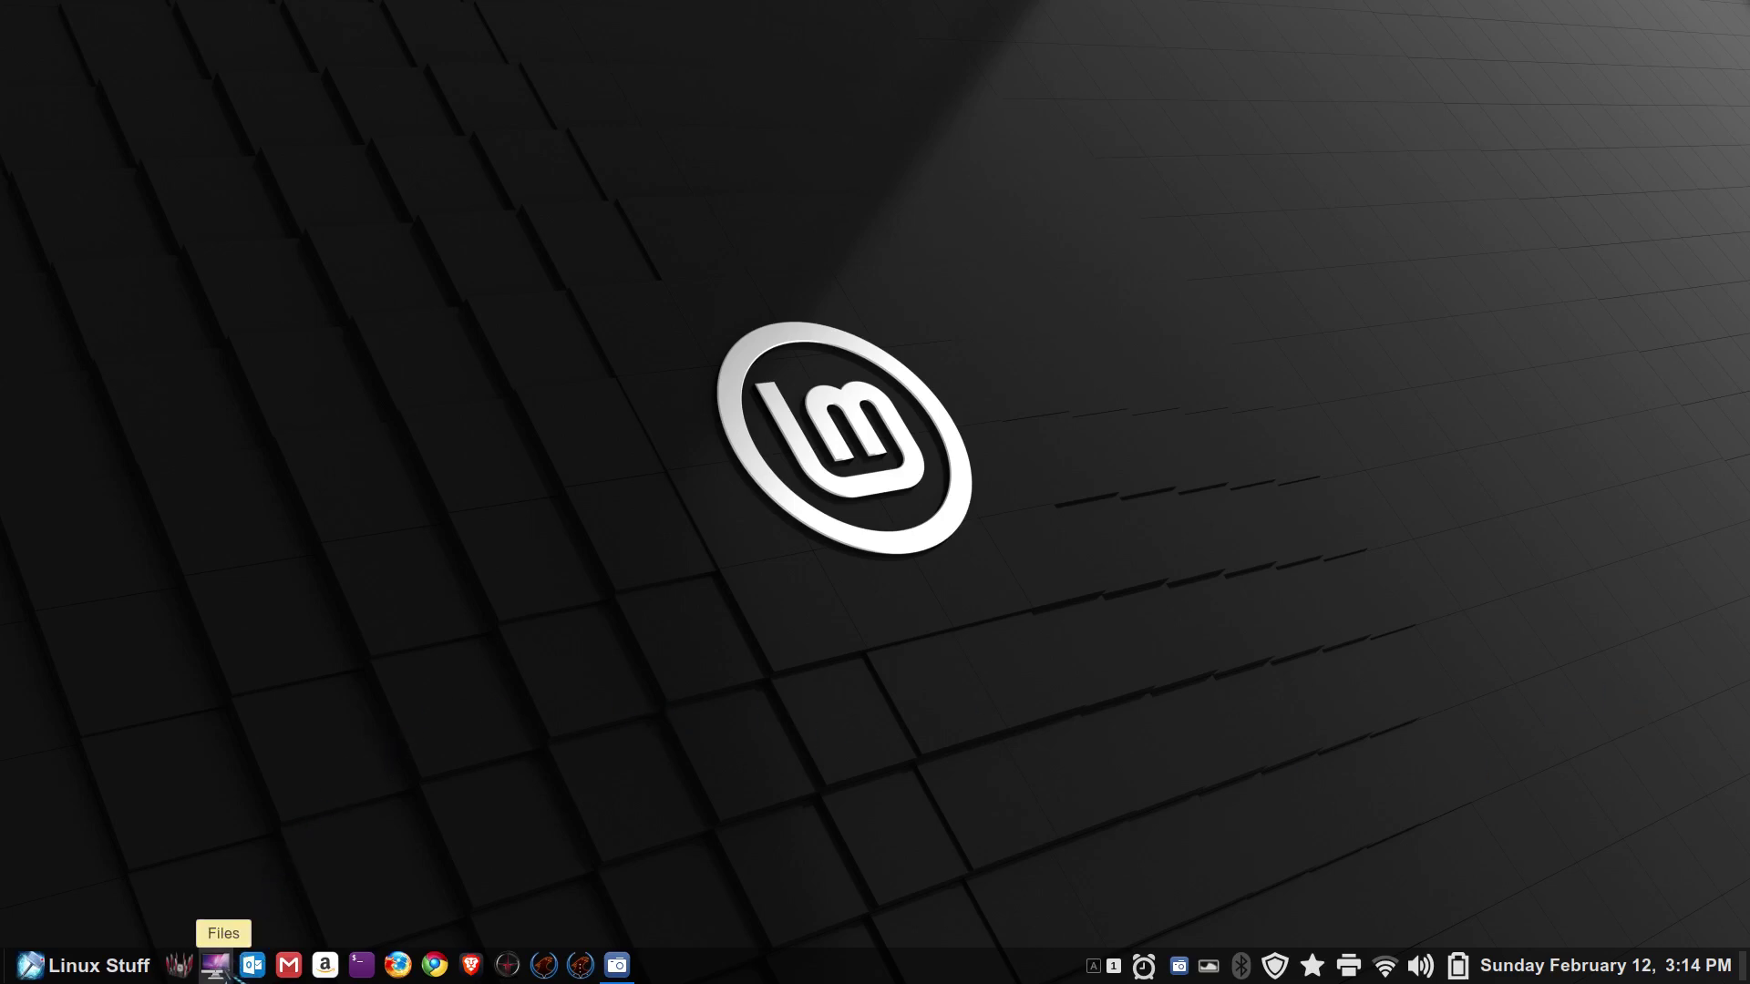
# Step: Open the Files file manager from the desktop and view its version in the About dialog
pyautogui.click(215, 966)
pyautogui.moveTo(596, 66); pyautogui.dragTo(1003, 53)
pyautogui.click(753, 71)
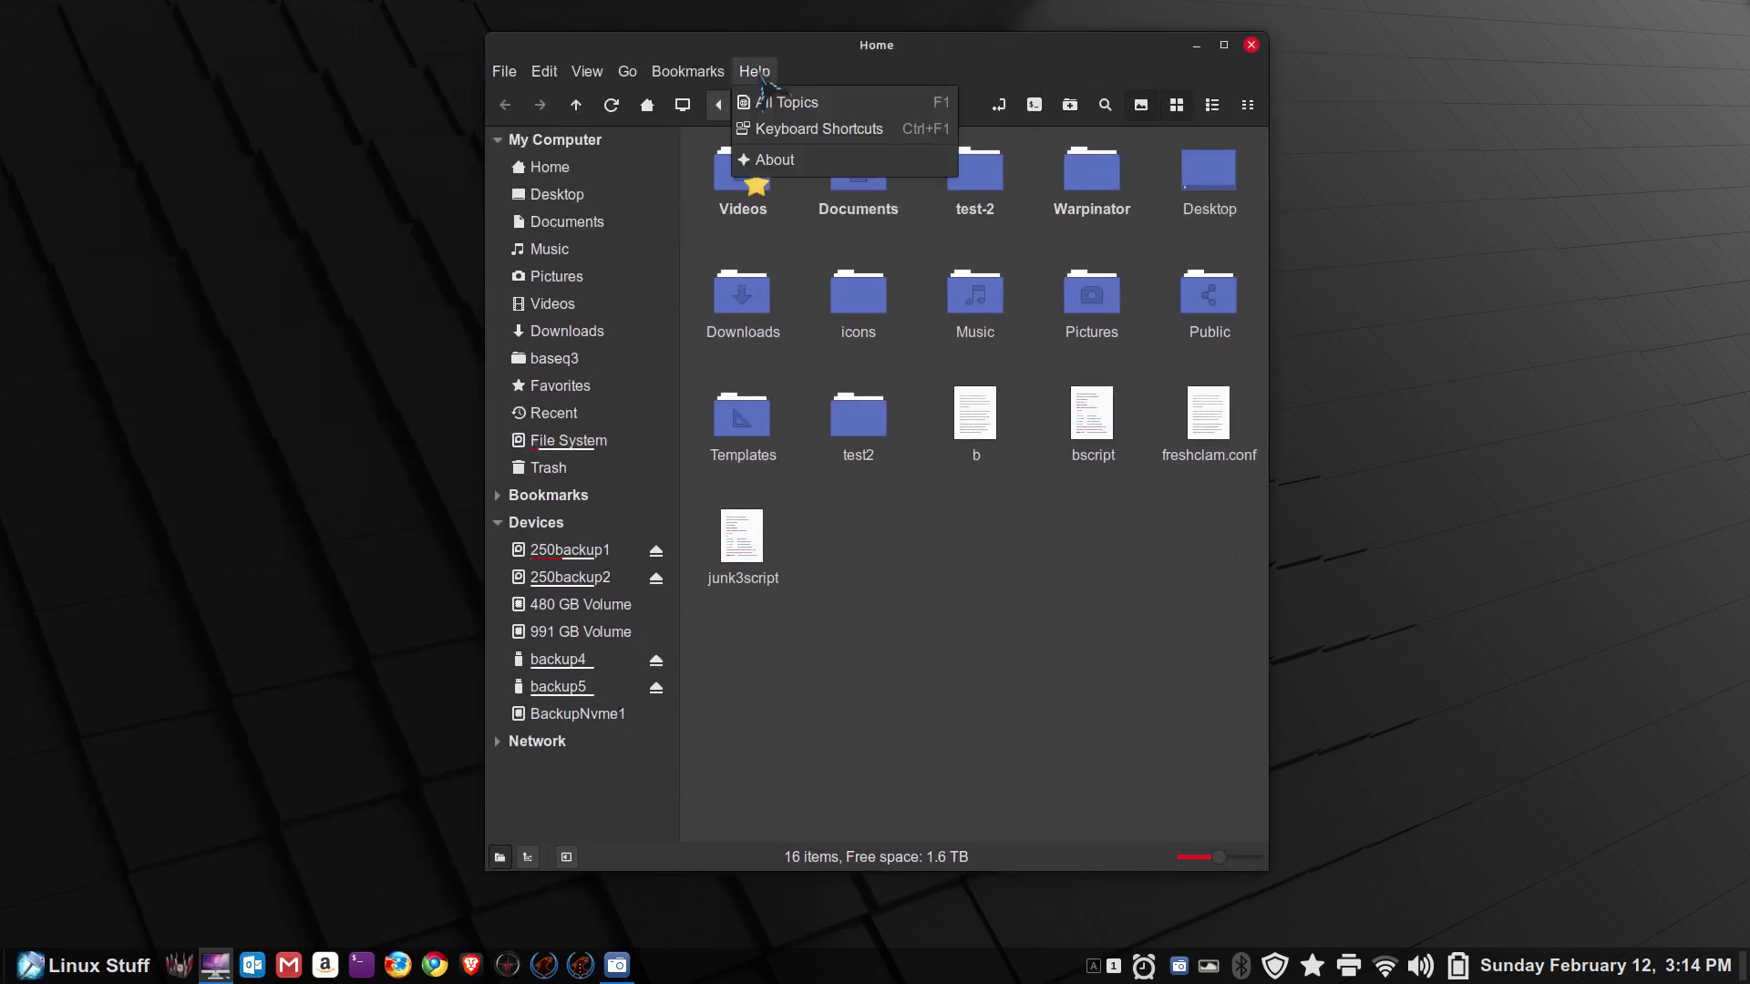
pyautogui.click(797, 162)
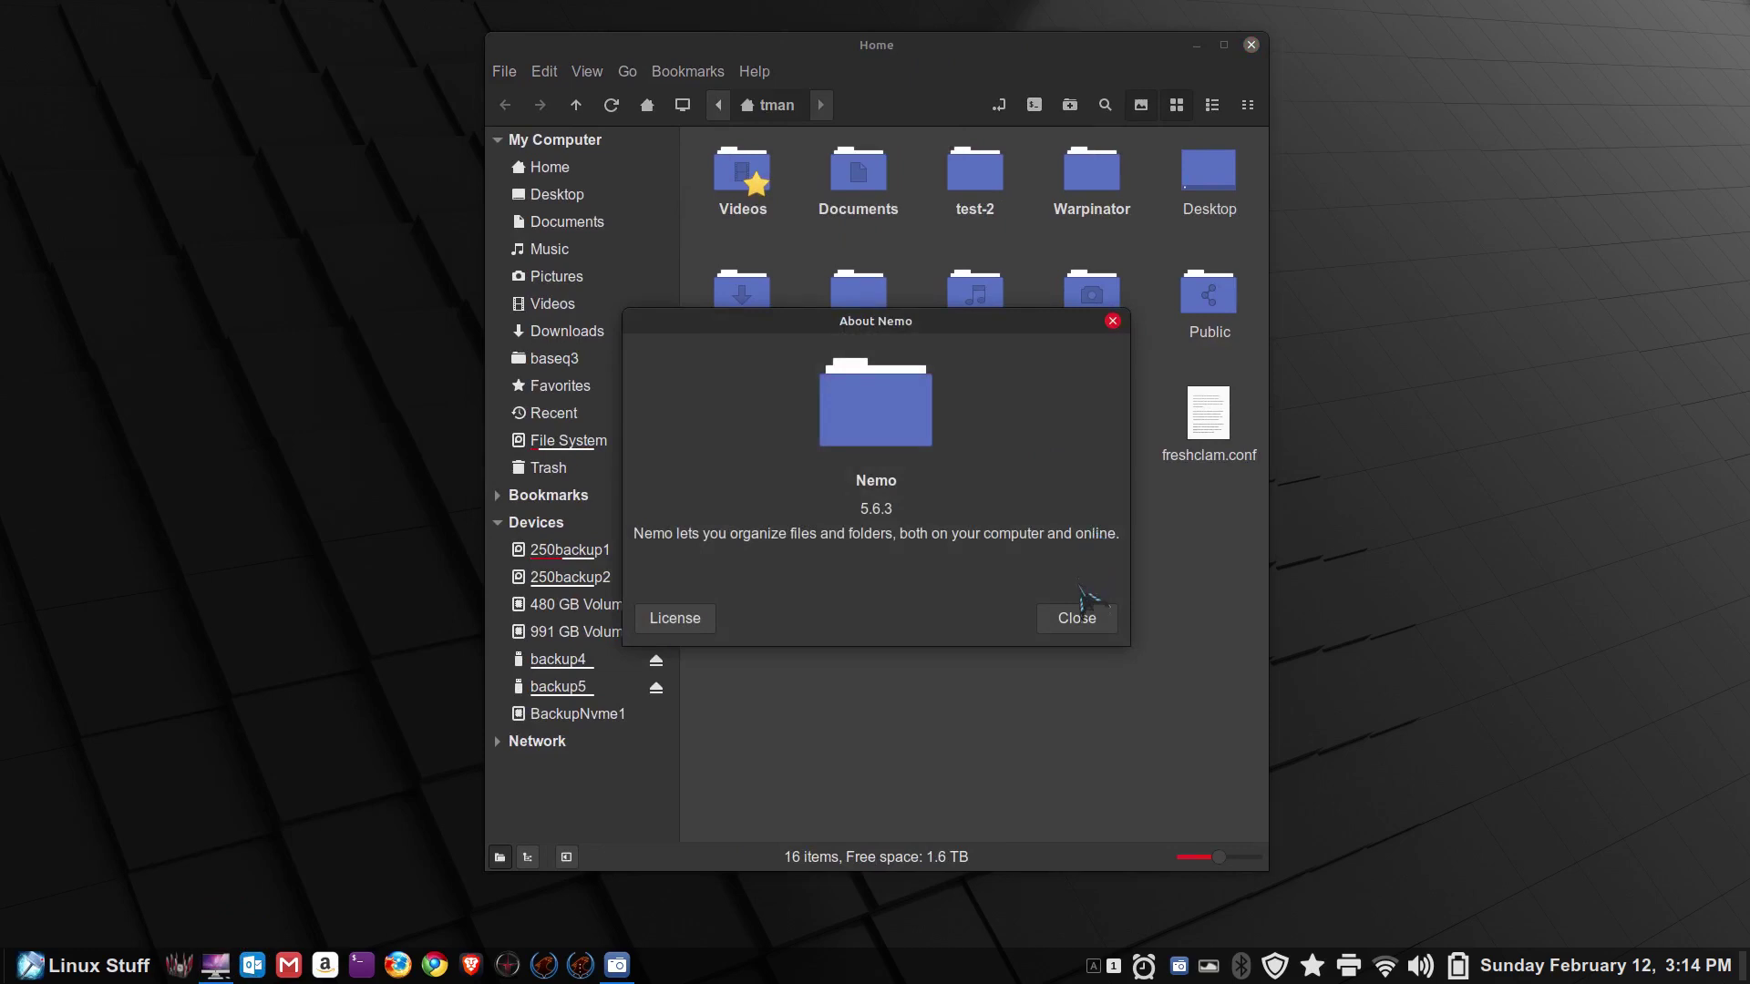
pyautogui.click(1082, 618)
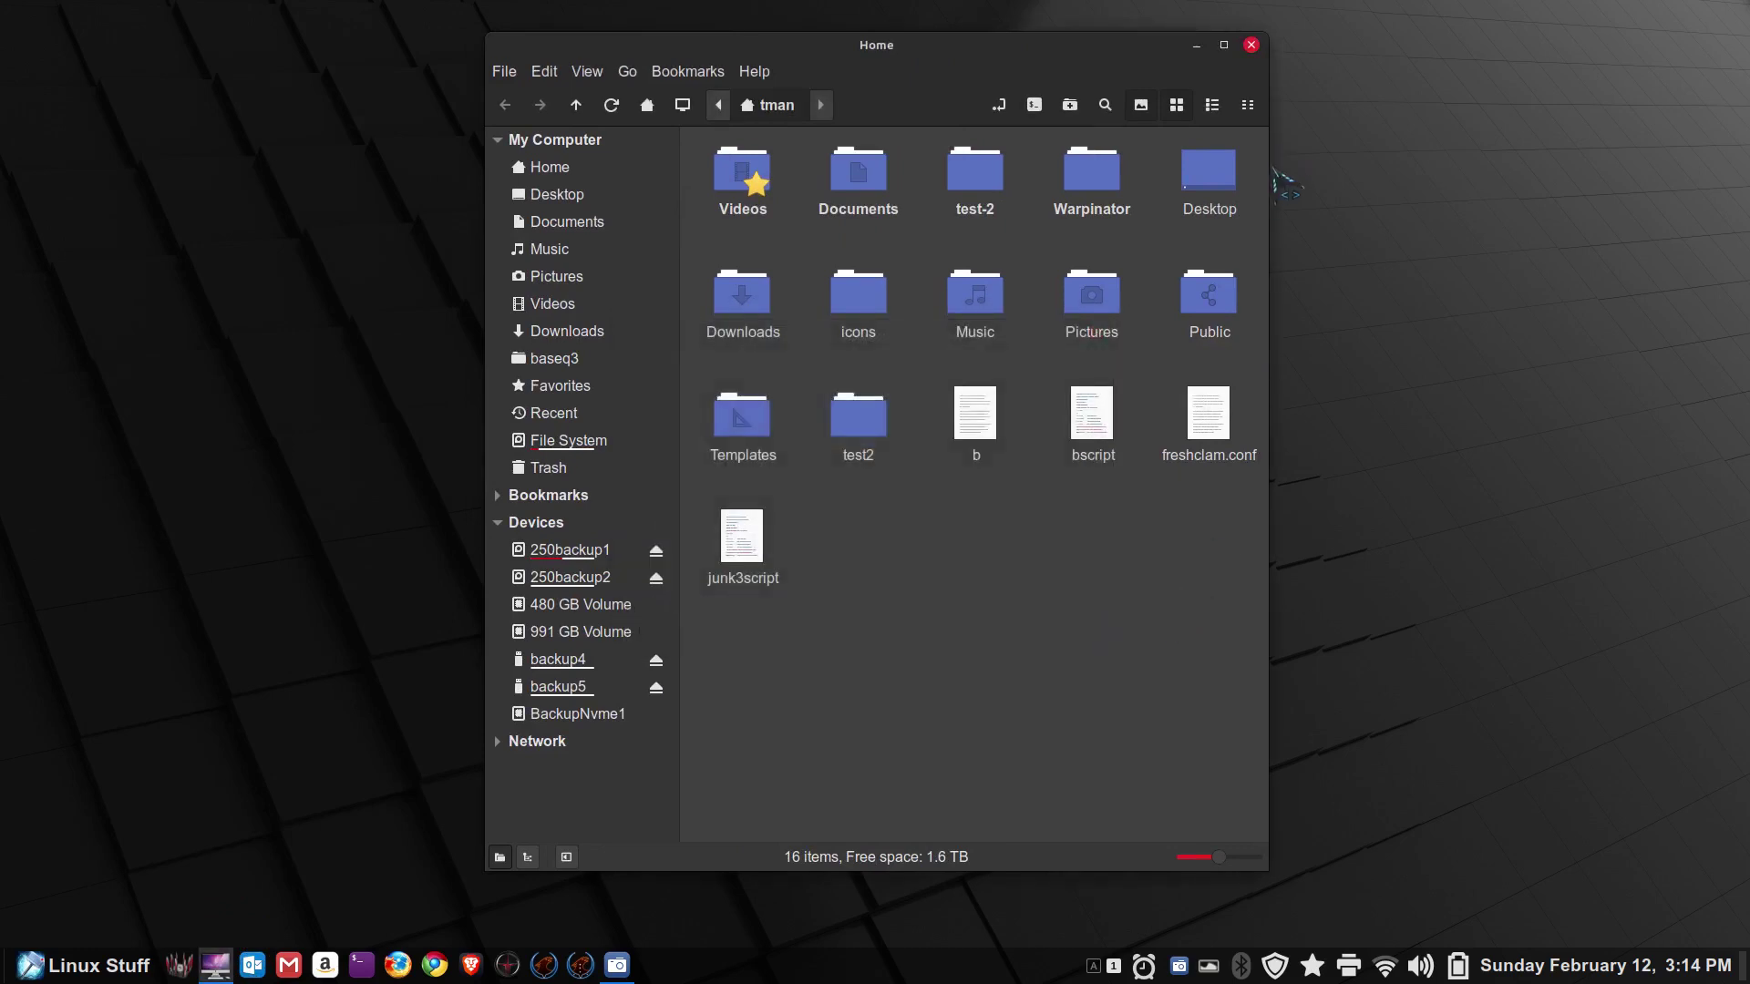
# Step: Widen the file manager window and review the Behavior and Toolbar pages of the File Management Preferences
pyautogui.moveTo(1275, 187); pyautogui.dragTo(1625, 219)
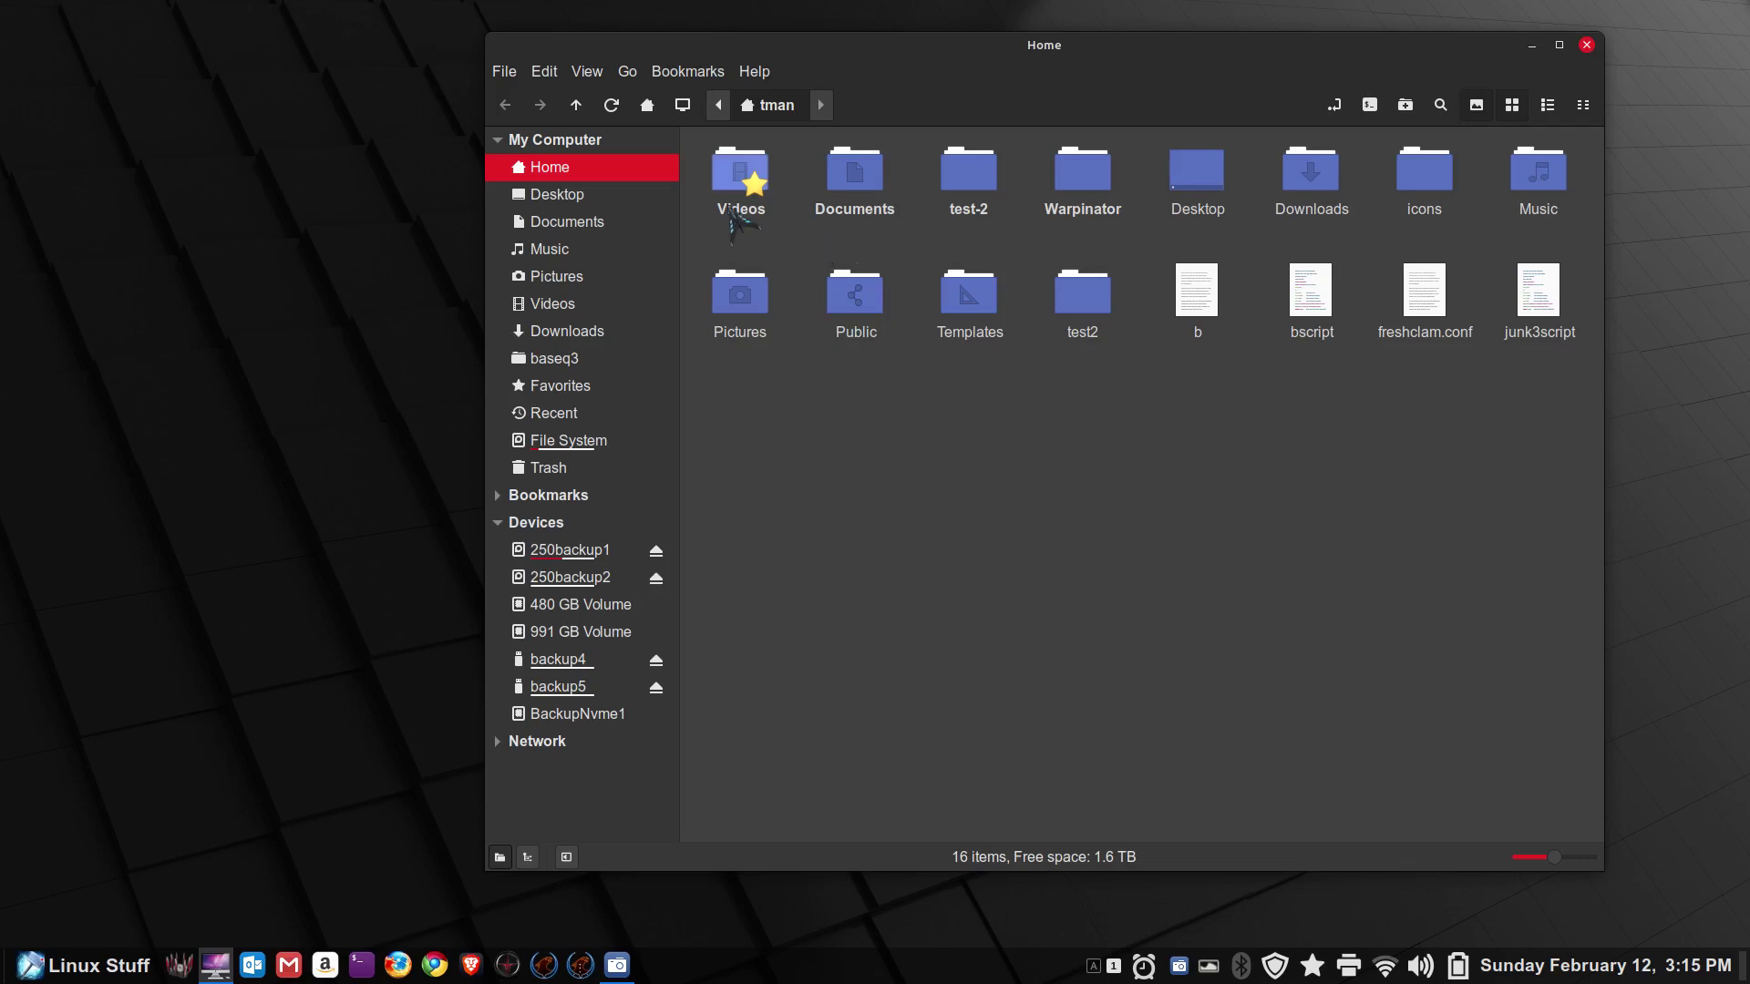
pyautogui.click(544, 71)
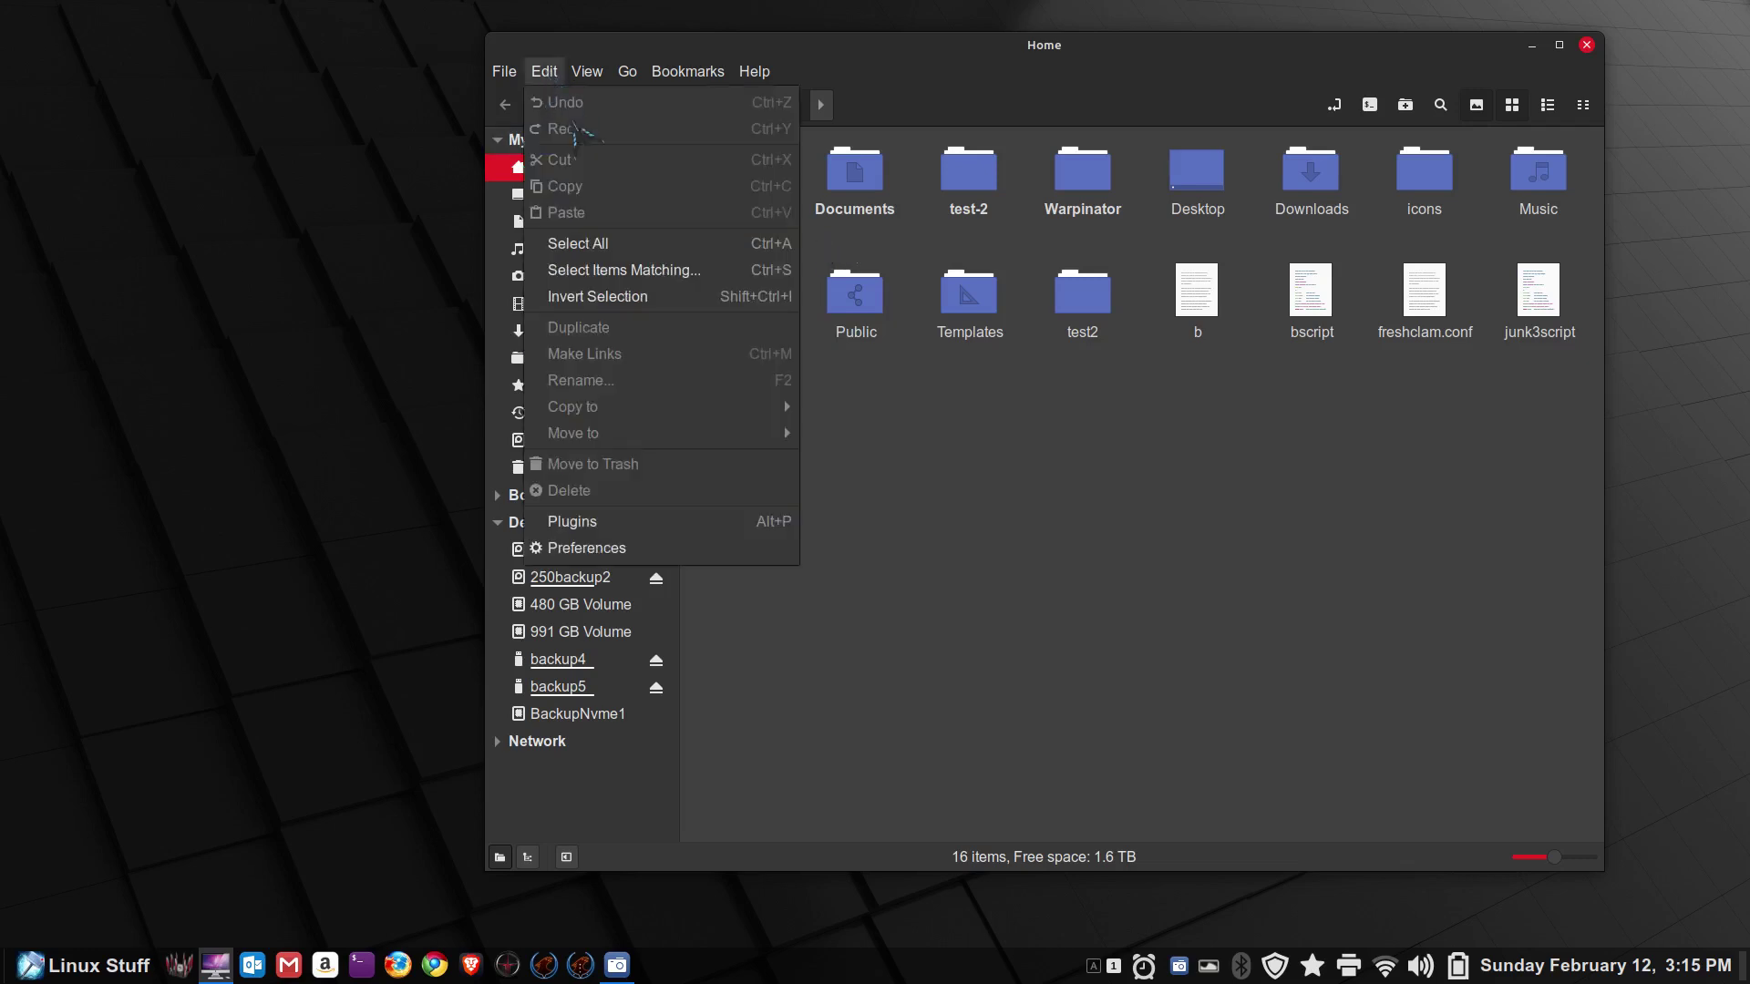
pyautogui.click(619, 551)
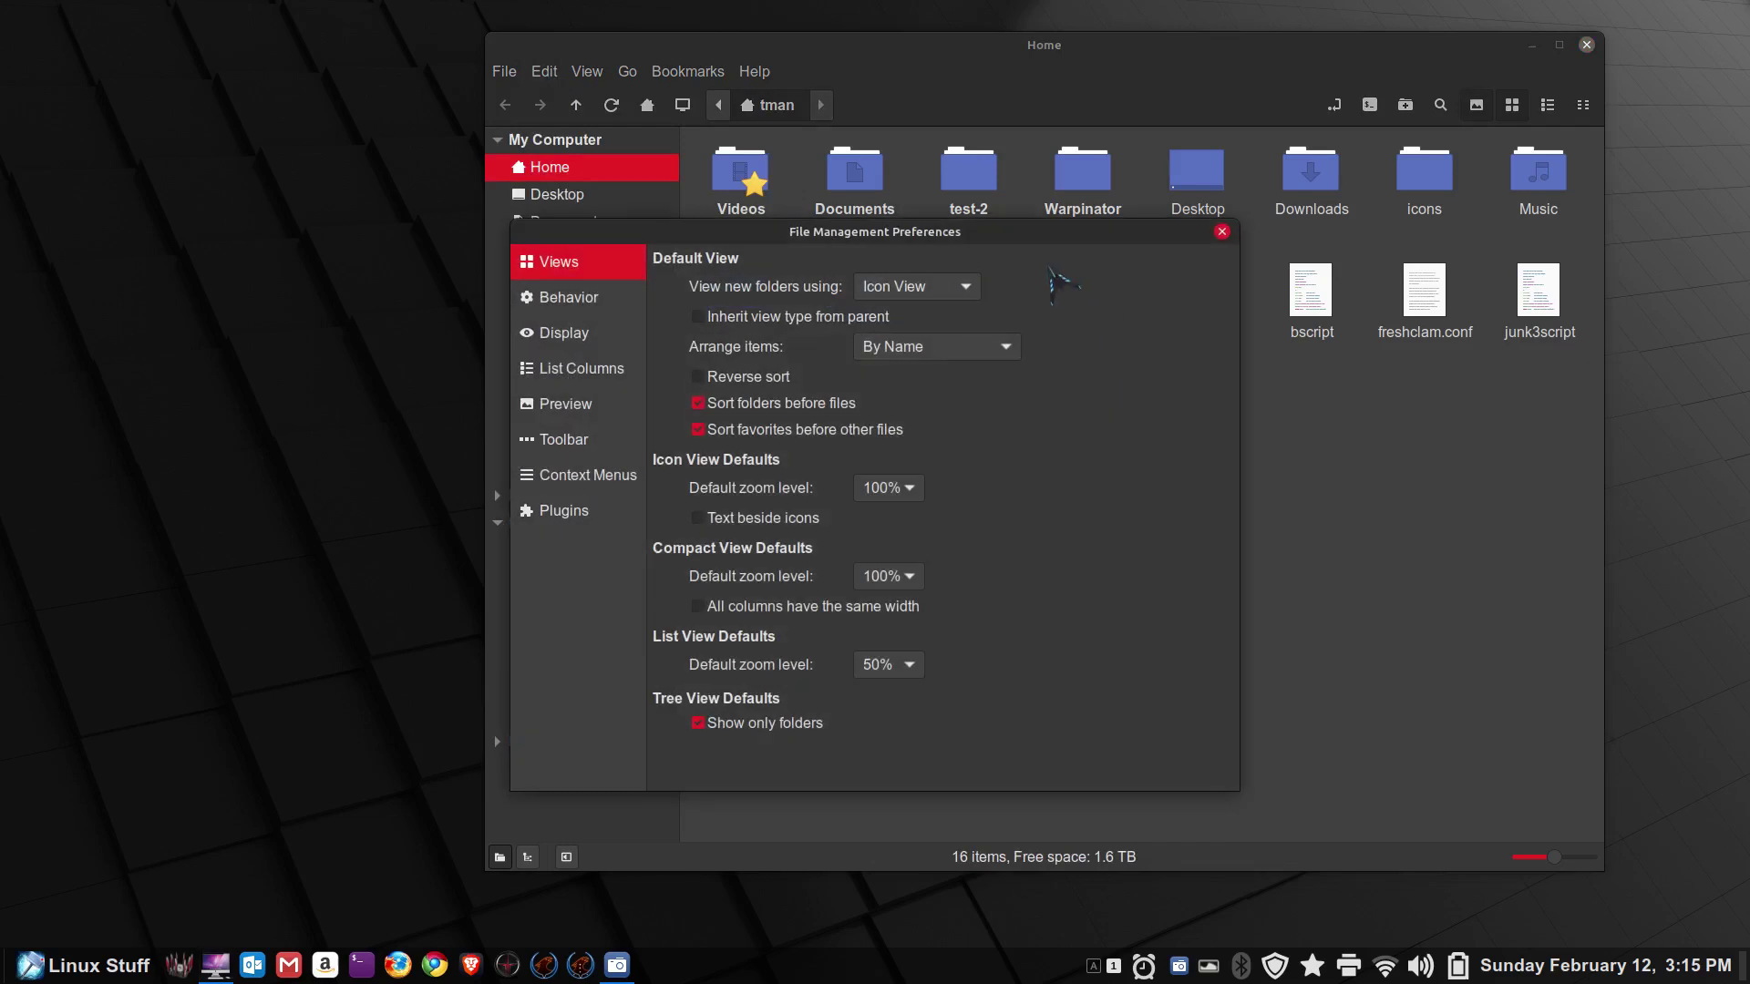
pyautogui.click(585, 305)
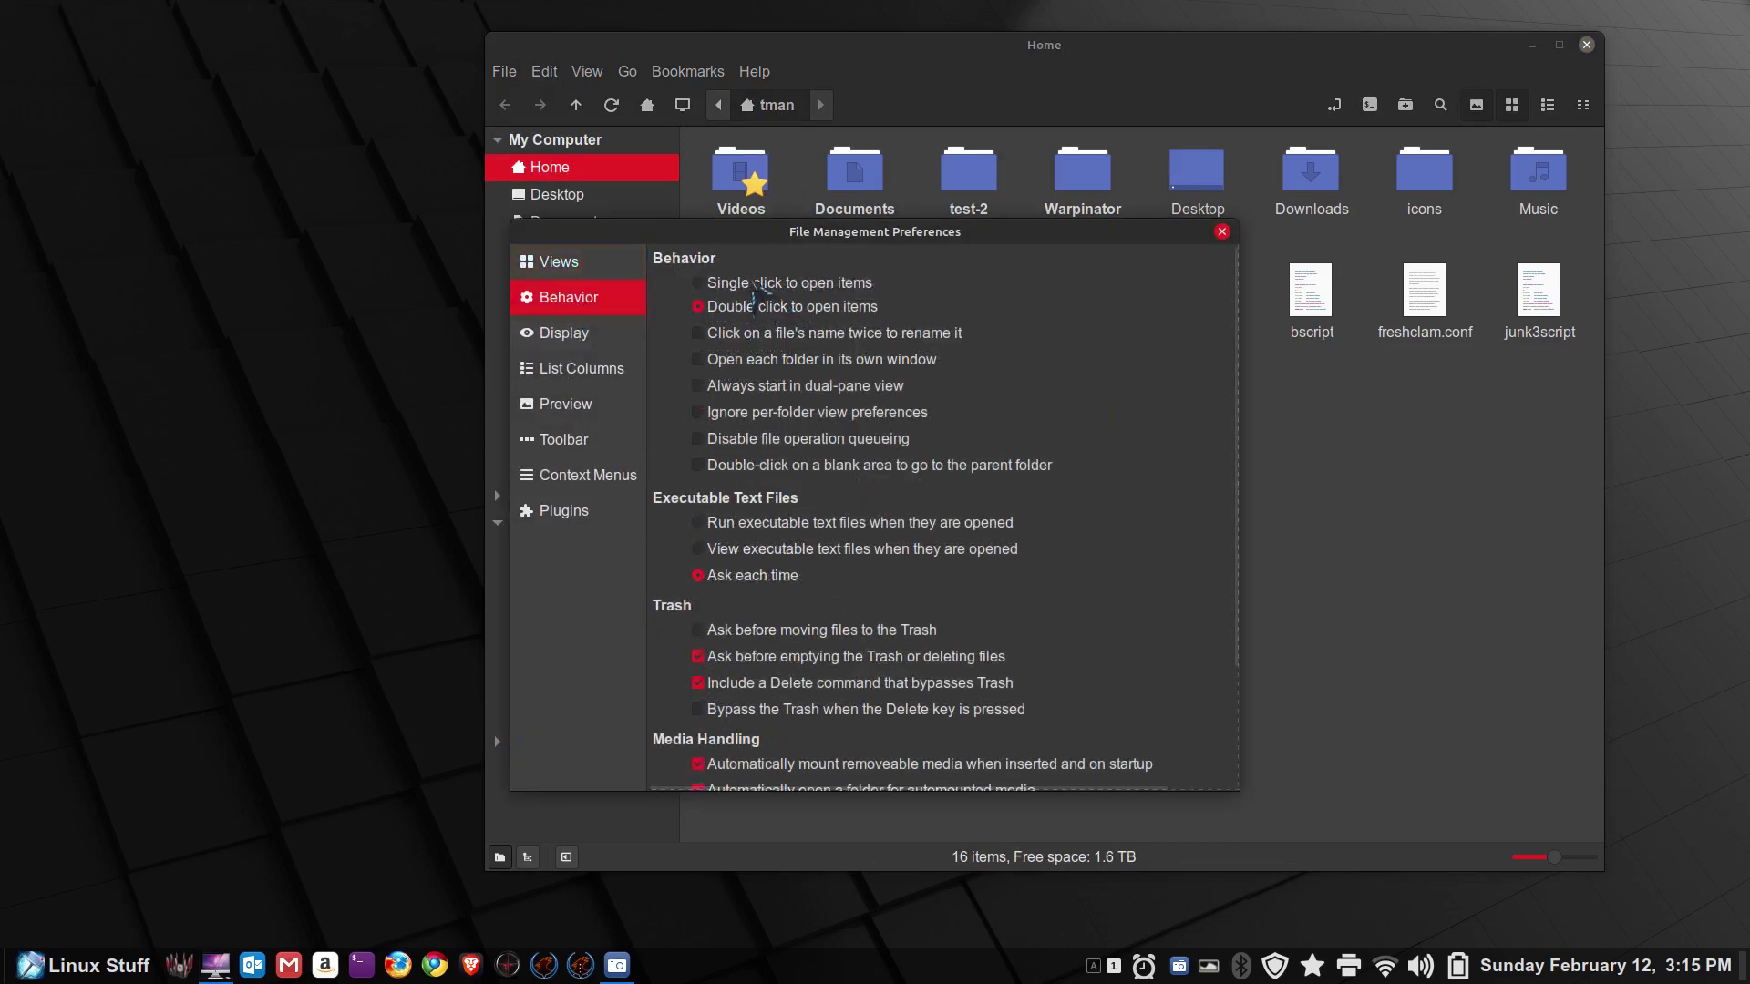
pyautogui.moveTo(957, 235); pyautogui.dragTo(1137, 277)
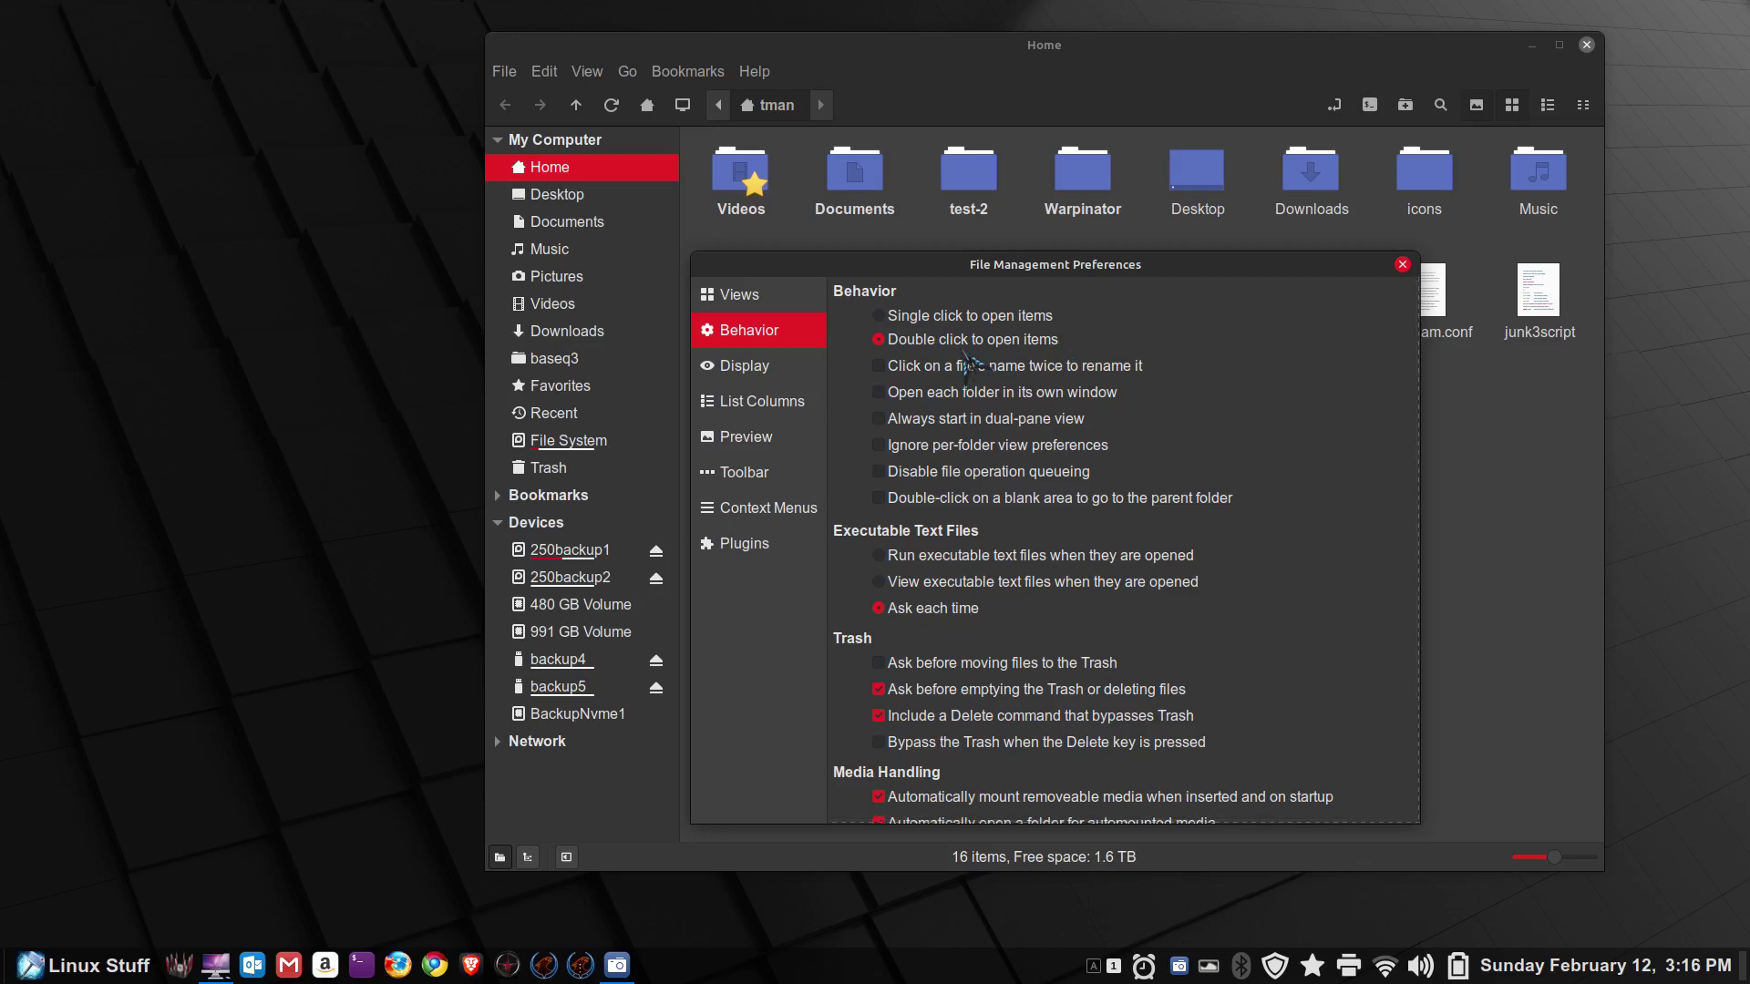
pyautogui.click(770, 474)
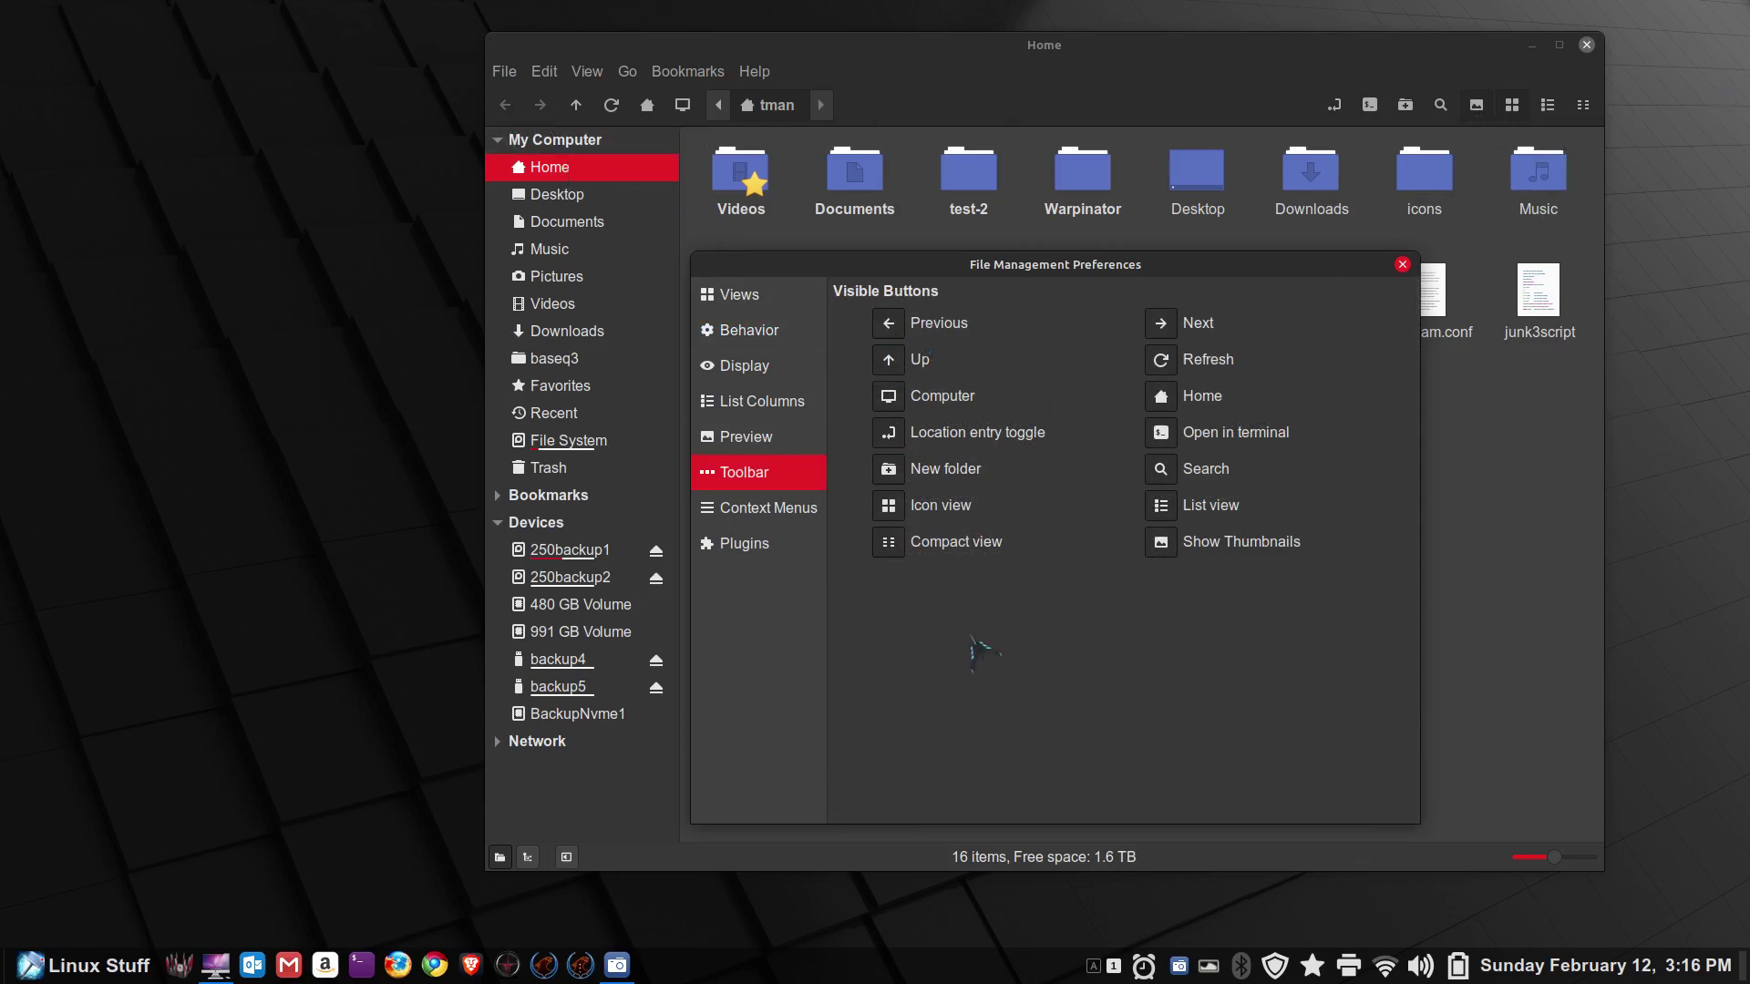
pyautogui.click(1402, 264)
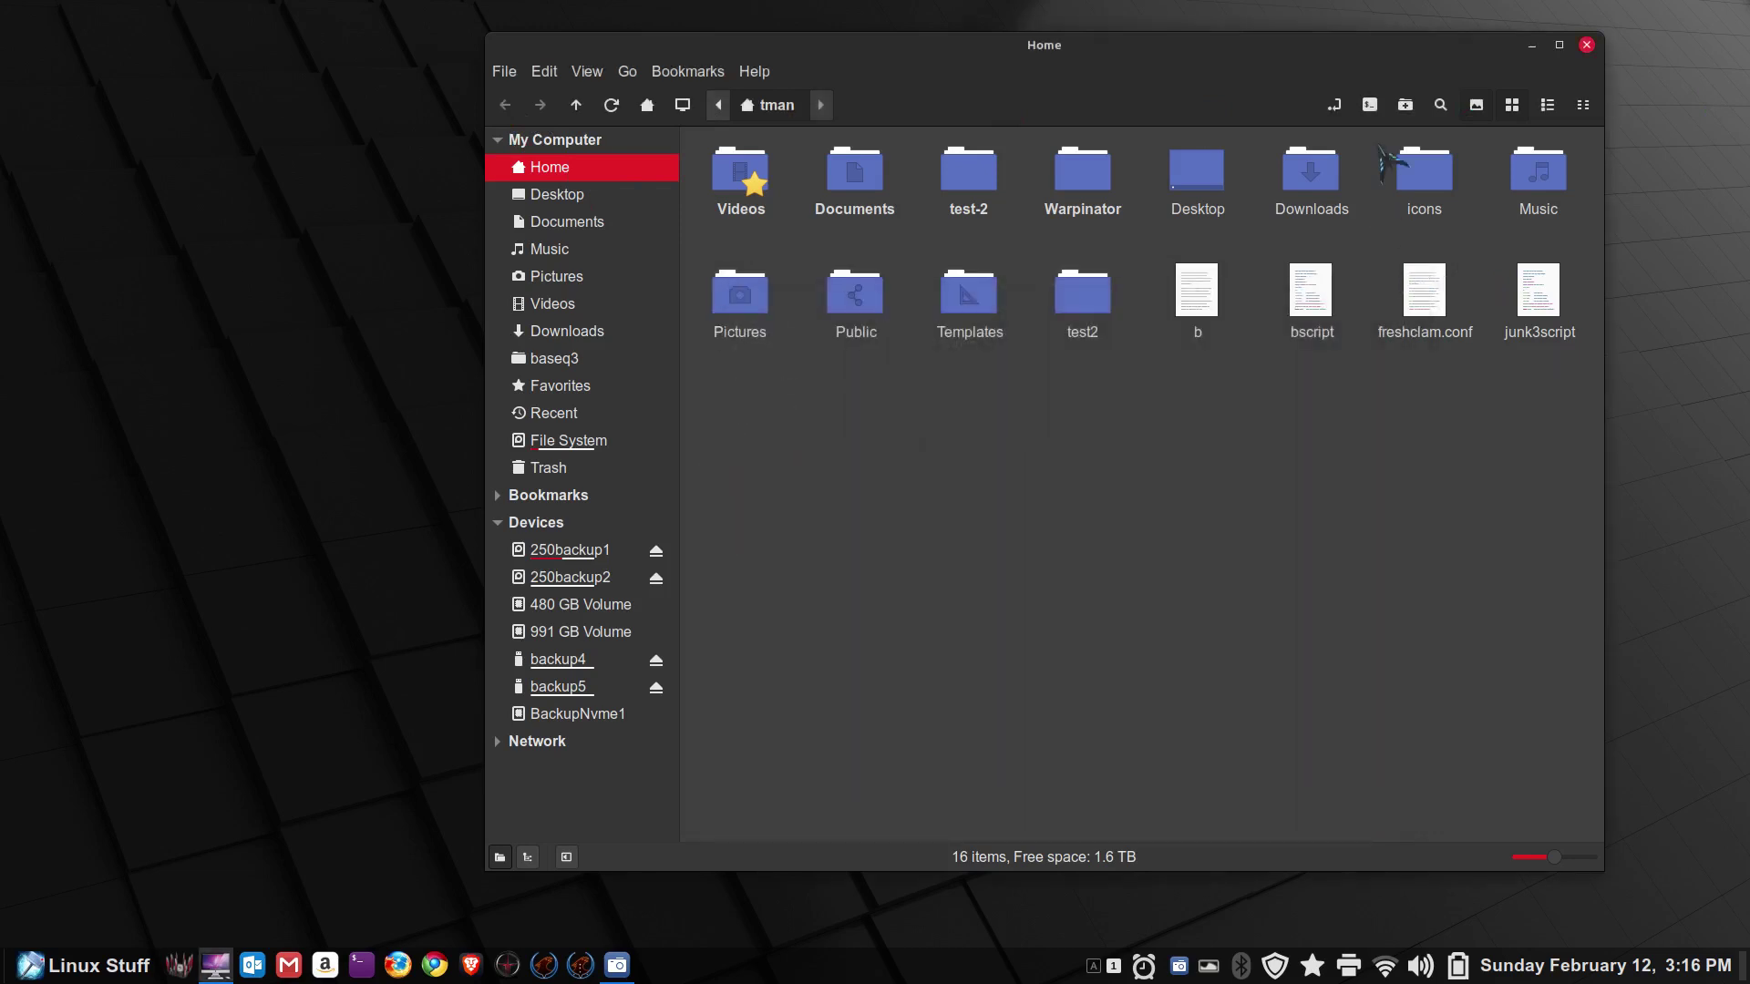
# Step: Show the location as an editable path and toggle the window between its expanded and restored sizes
pyautogui.click(1334, 106)
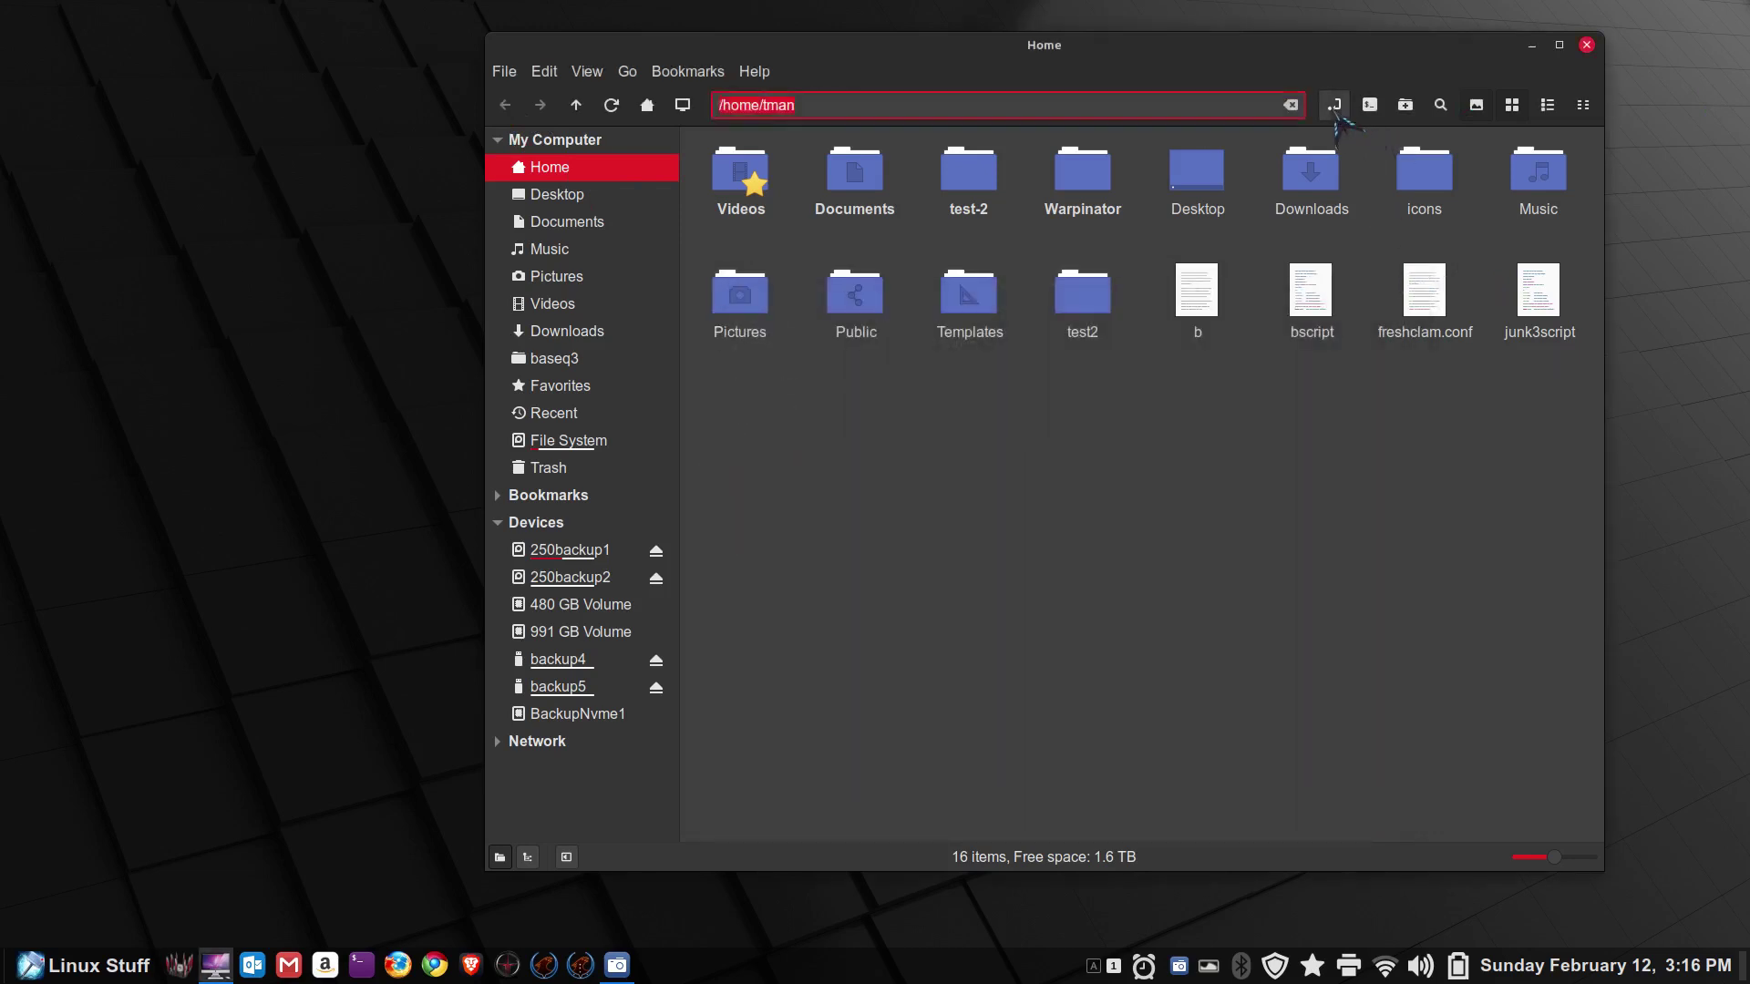
pyautogui.click(1560, 47)
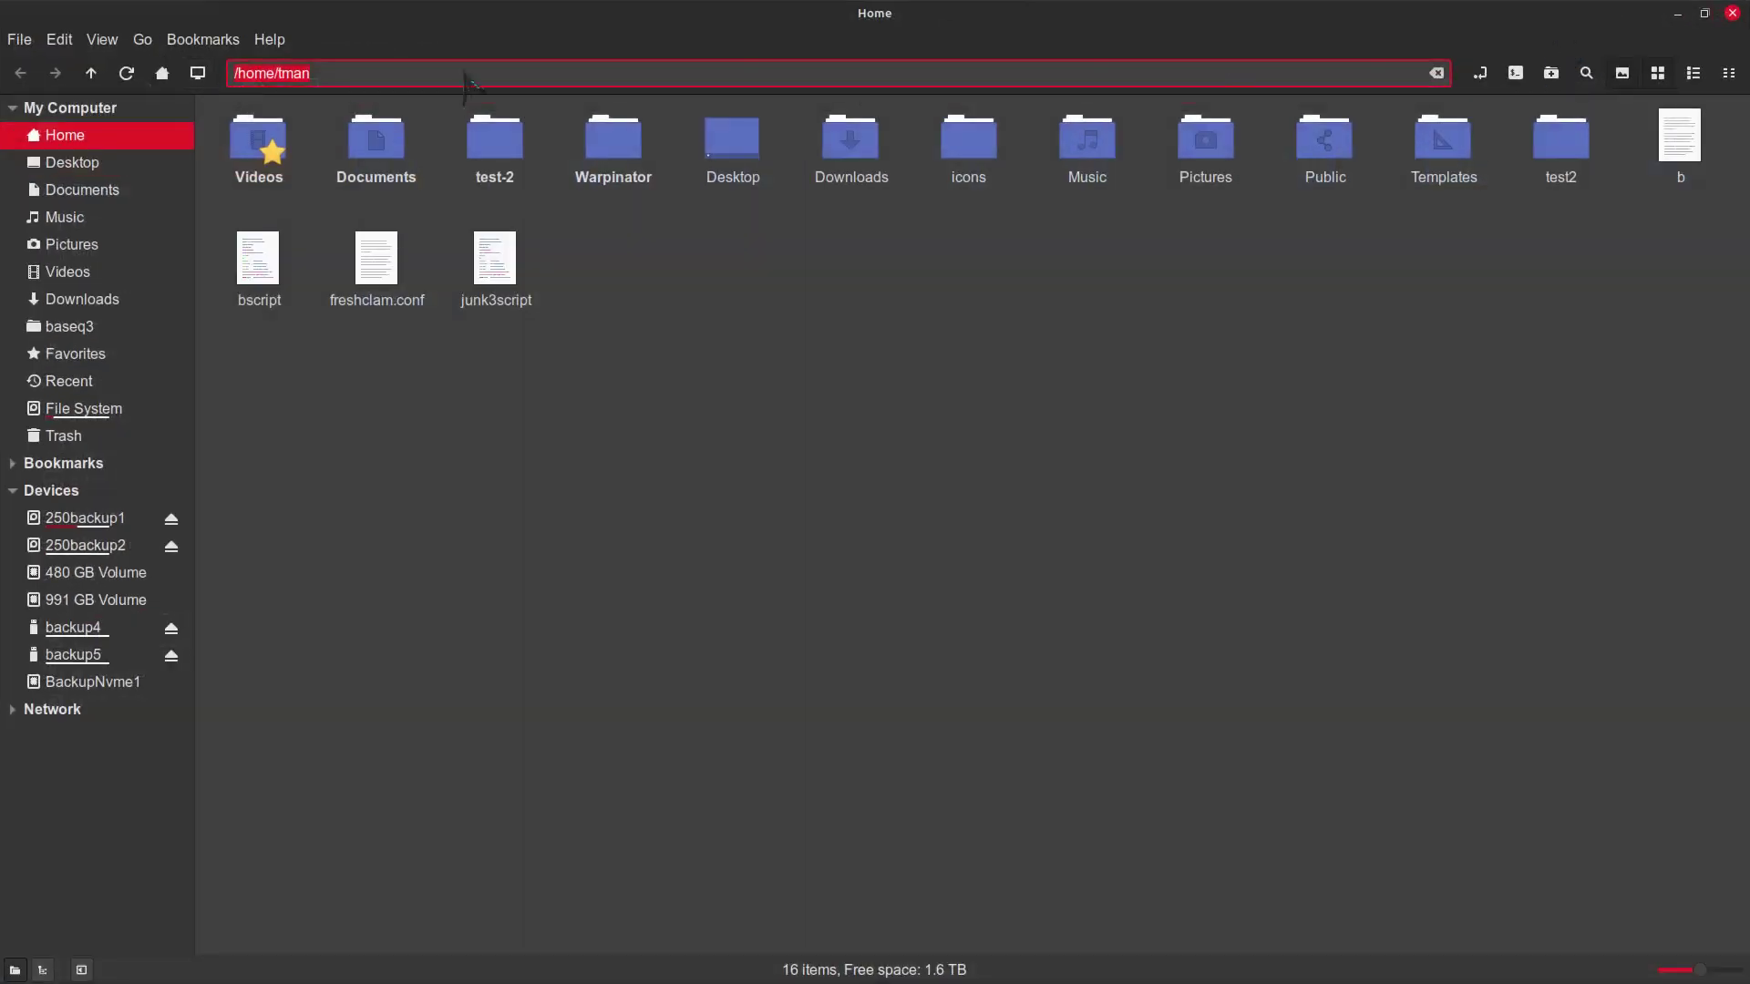
pyautogui.click(1704, 12)
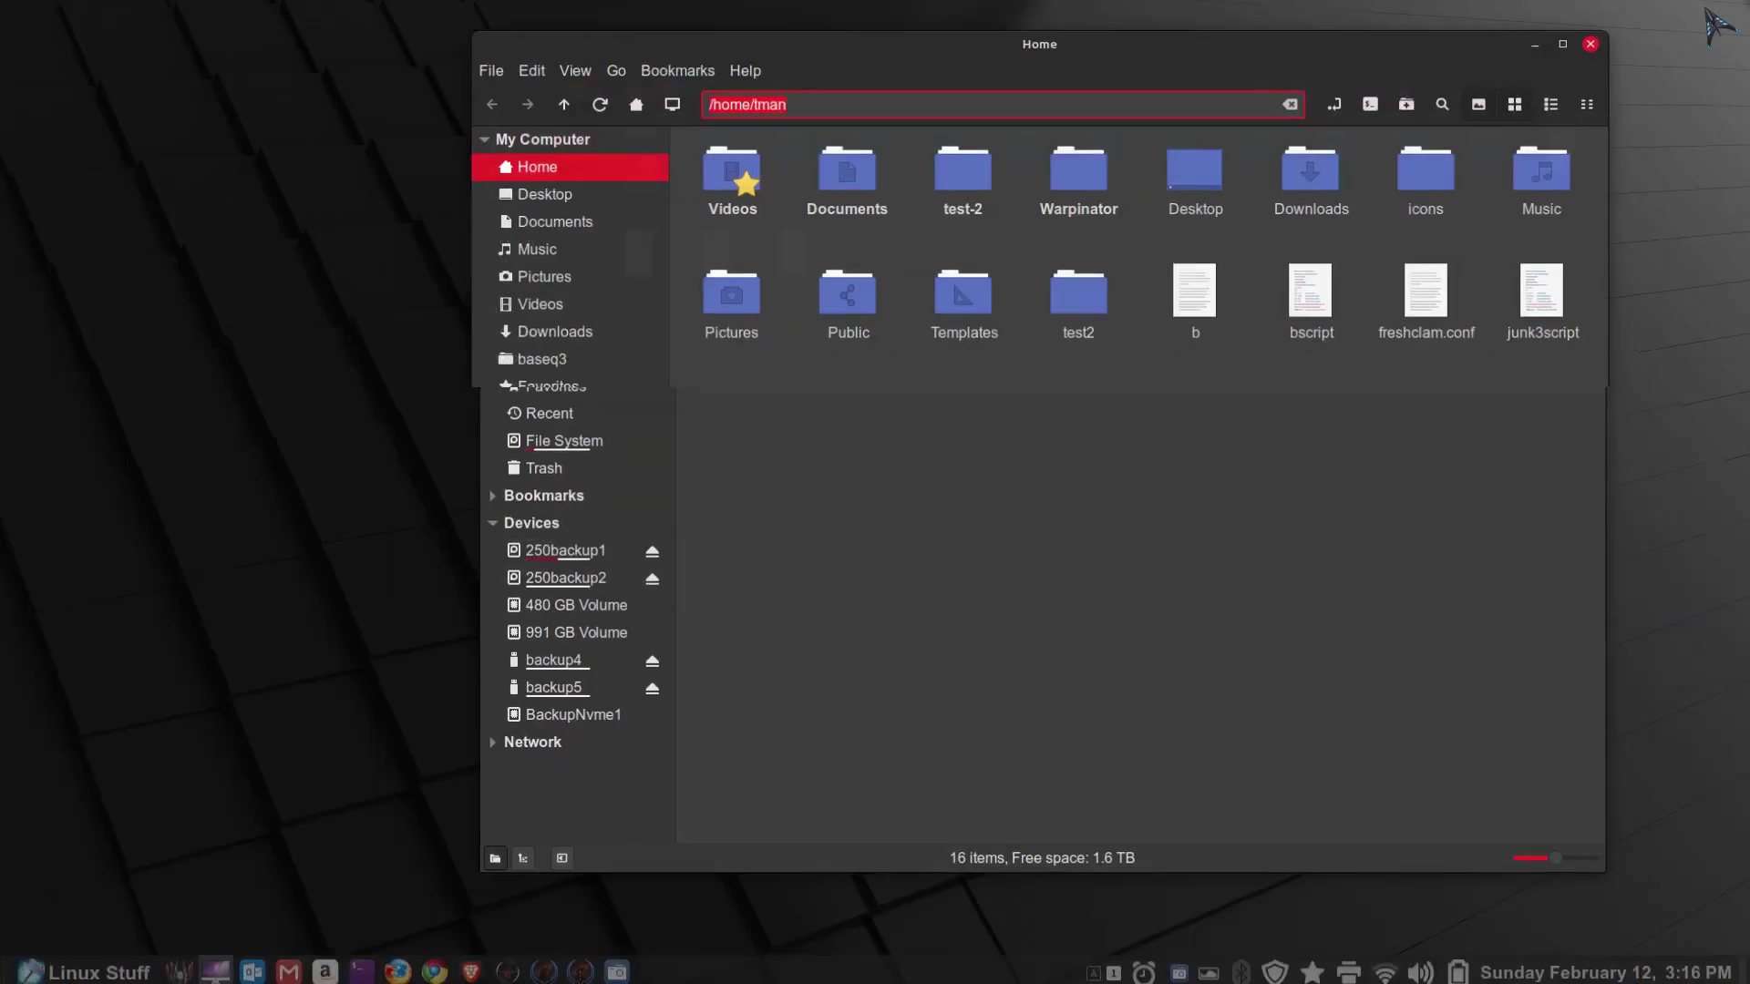
pyautogui.doubleClick(1101, 55)
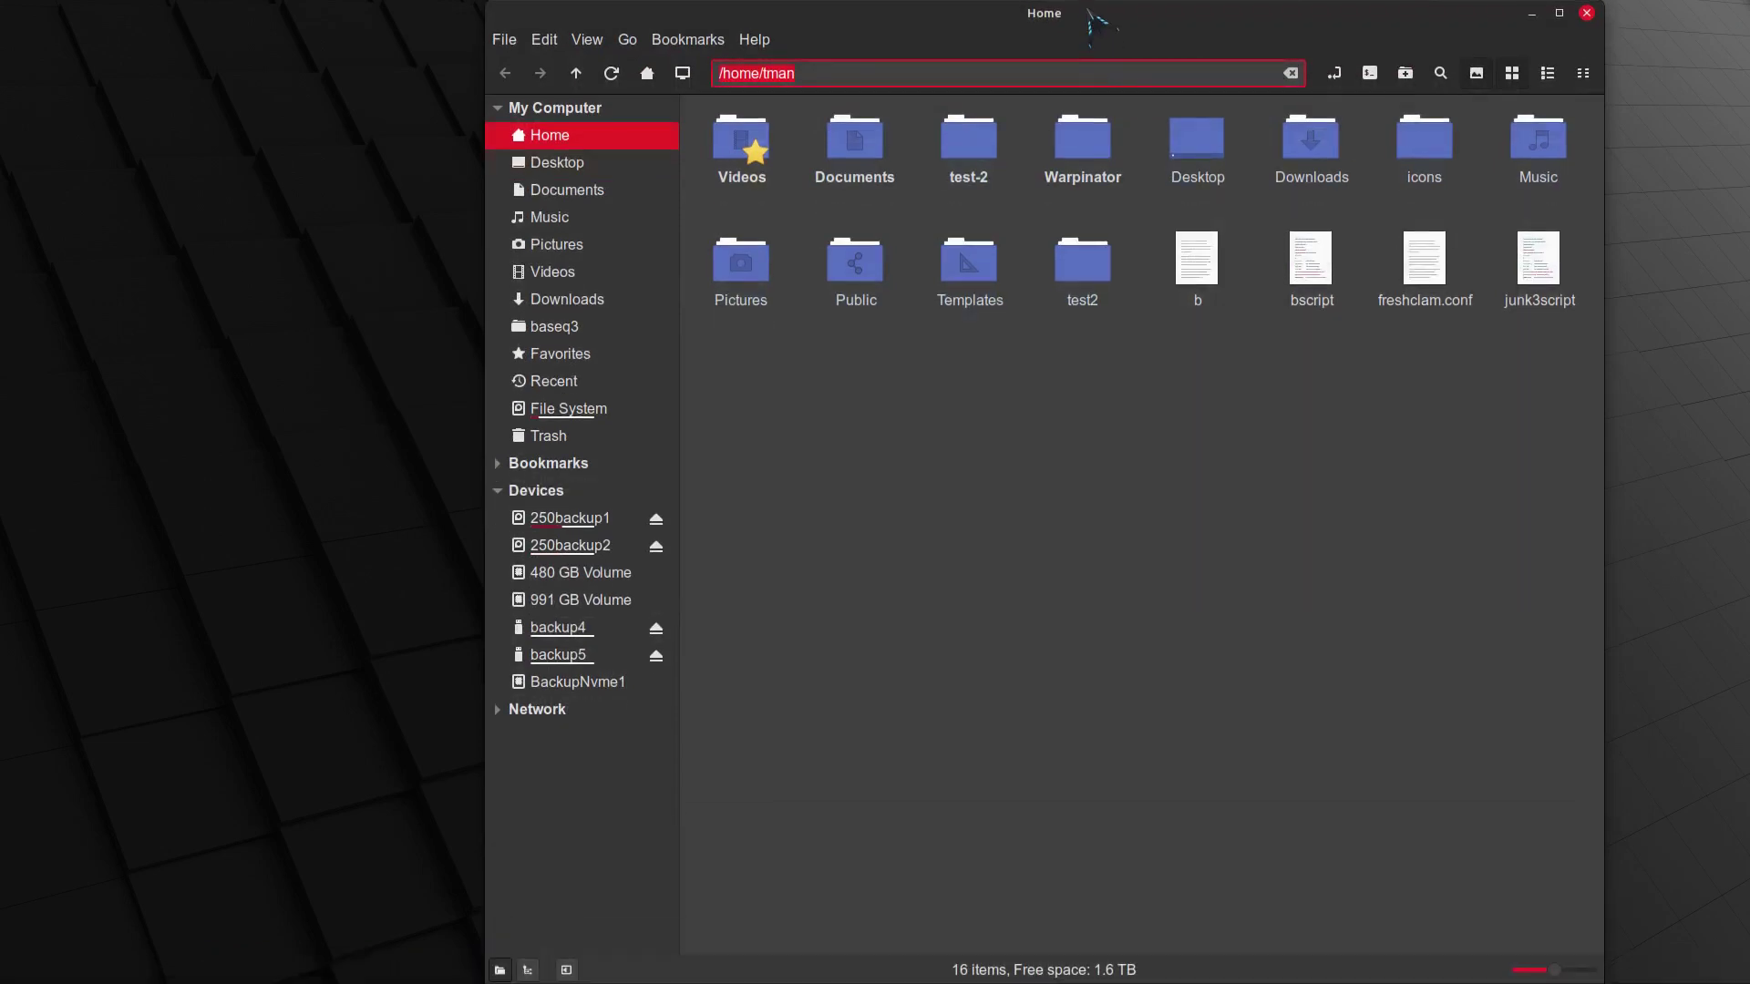
pyautogui.doubleClick(1091, 12)
pyautogui.doubleClick(1090, 13)
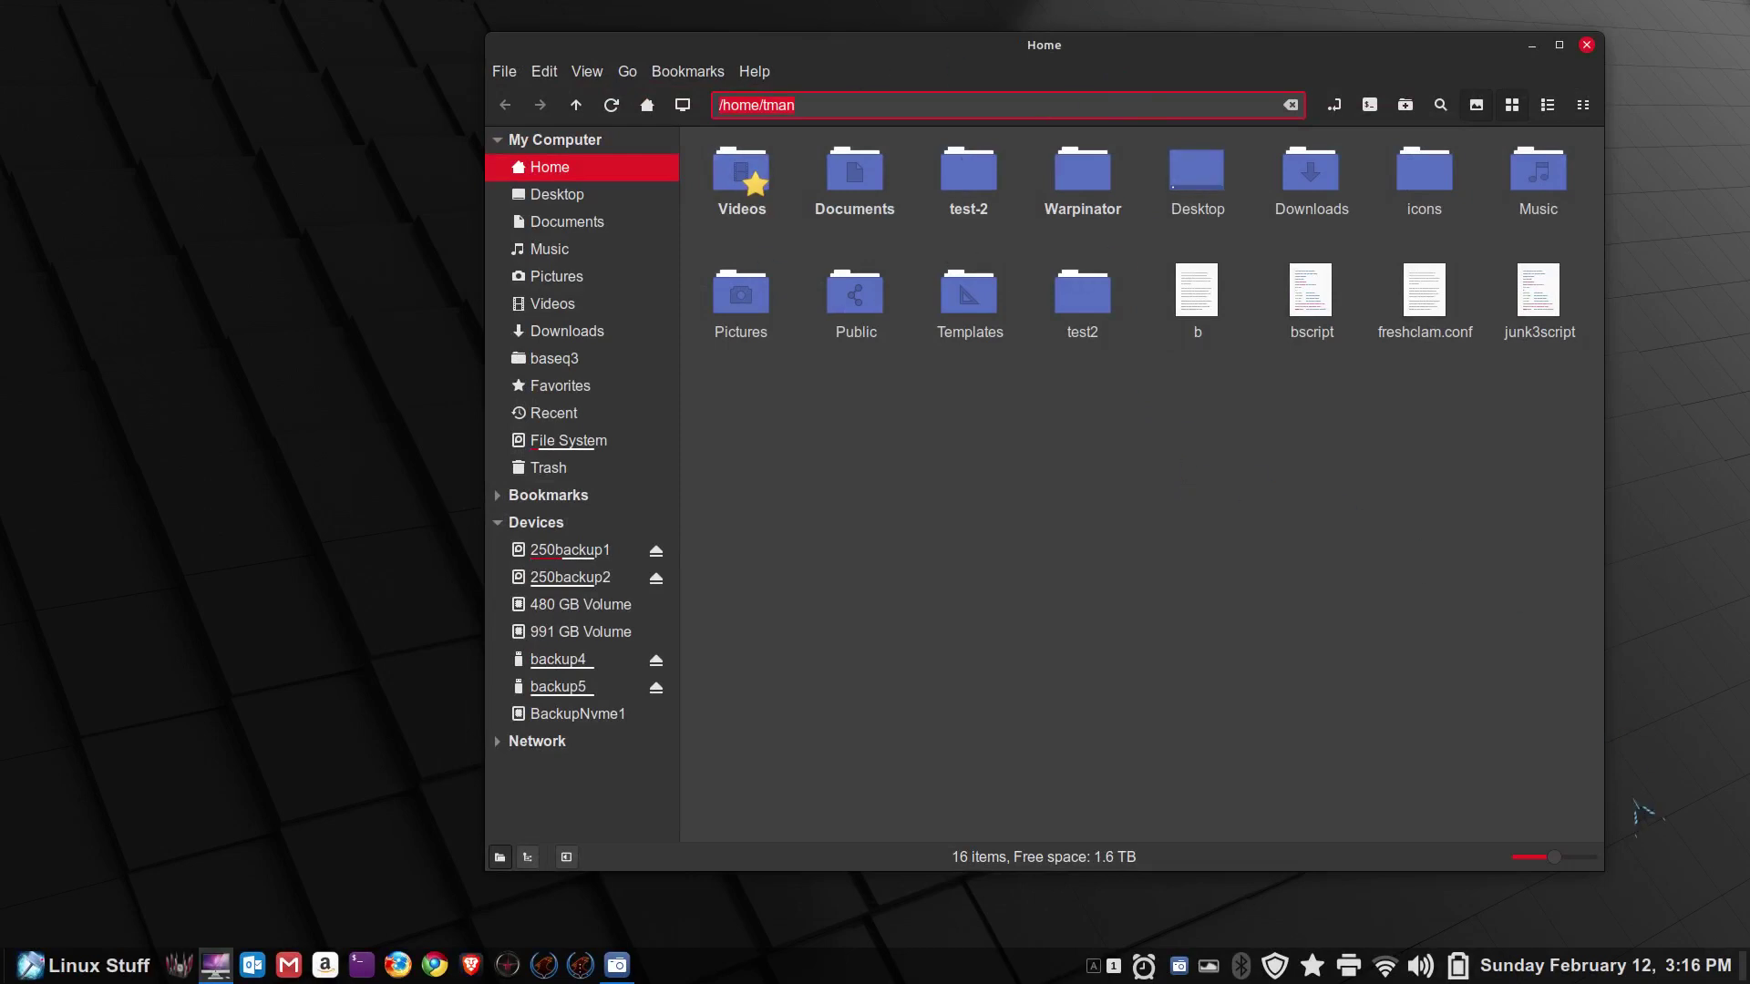
# Step: Shrink the icons in the Home folder and review the zoom commands among the view options
pyautogui.moveTo(1555, 858)
pyautogui.mouseDown()
pyautogui.moveTo(1581, 859)
pyautogui.moveTo(1529, 858)
pyautogui.mouseUp()
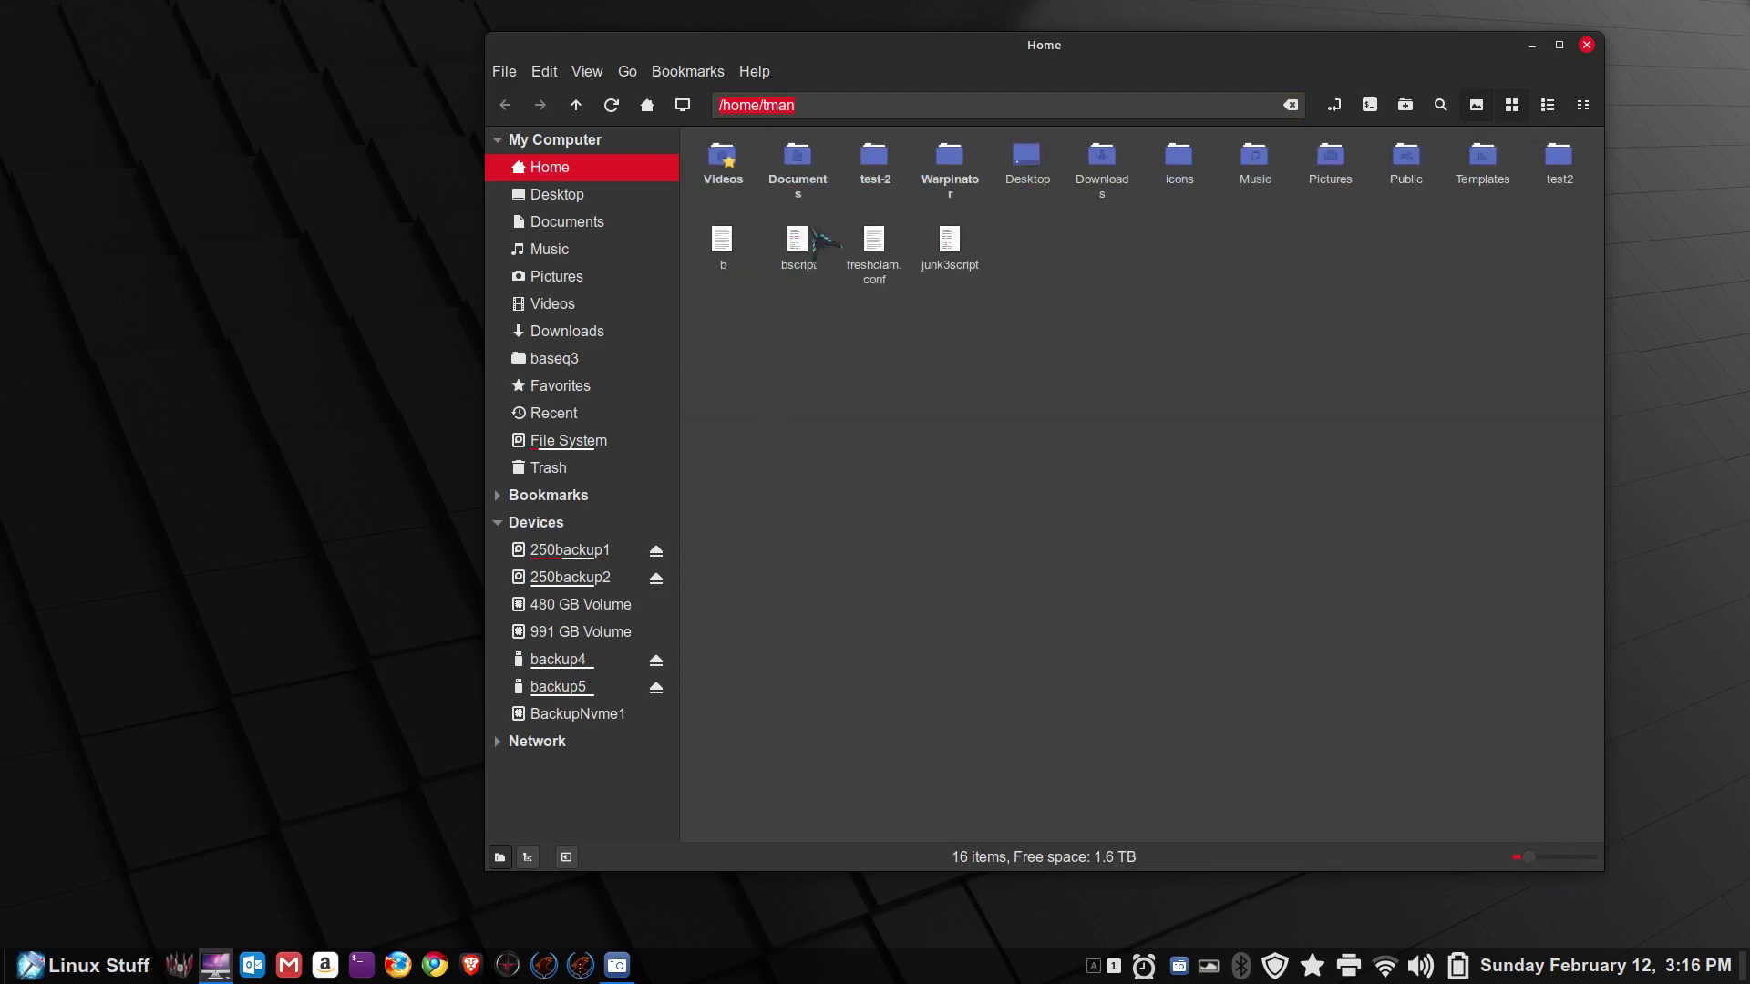
pyautogui.click(587, 73)
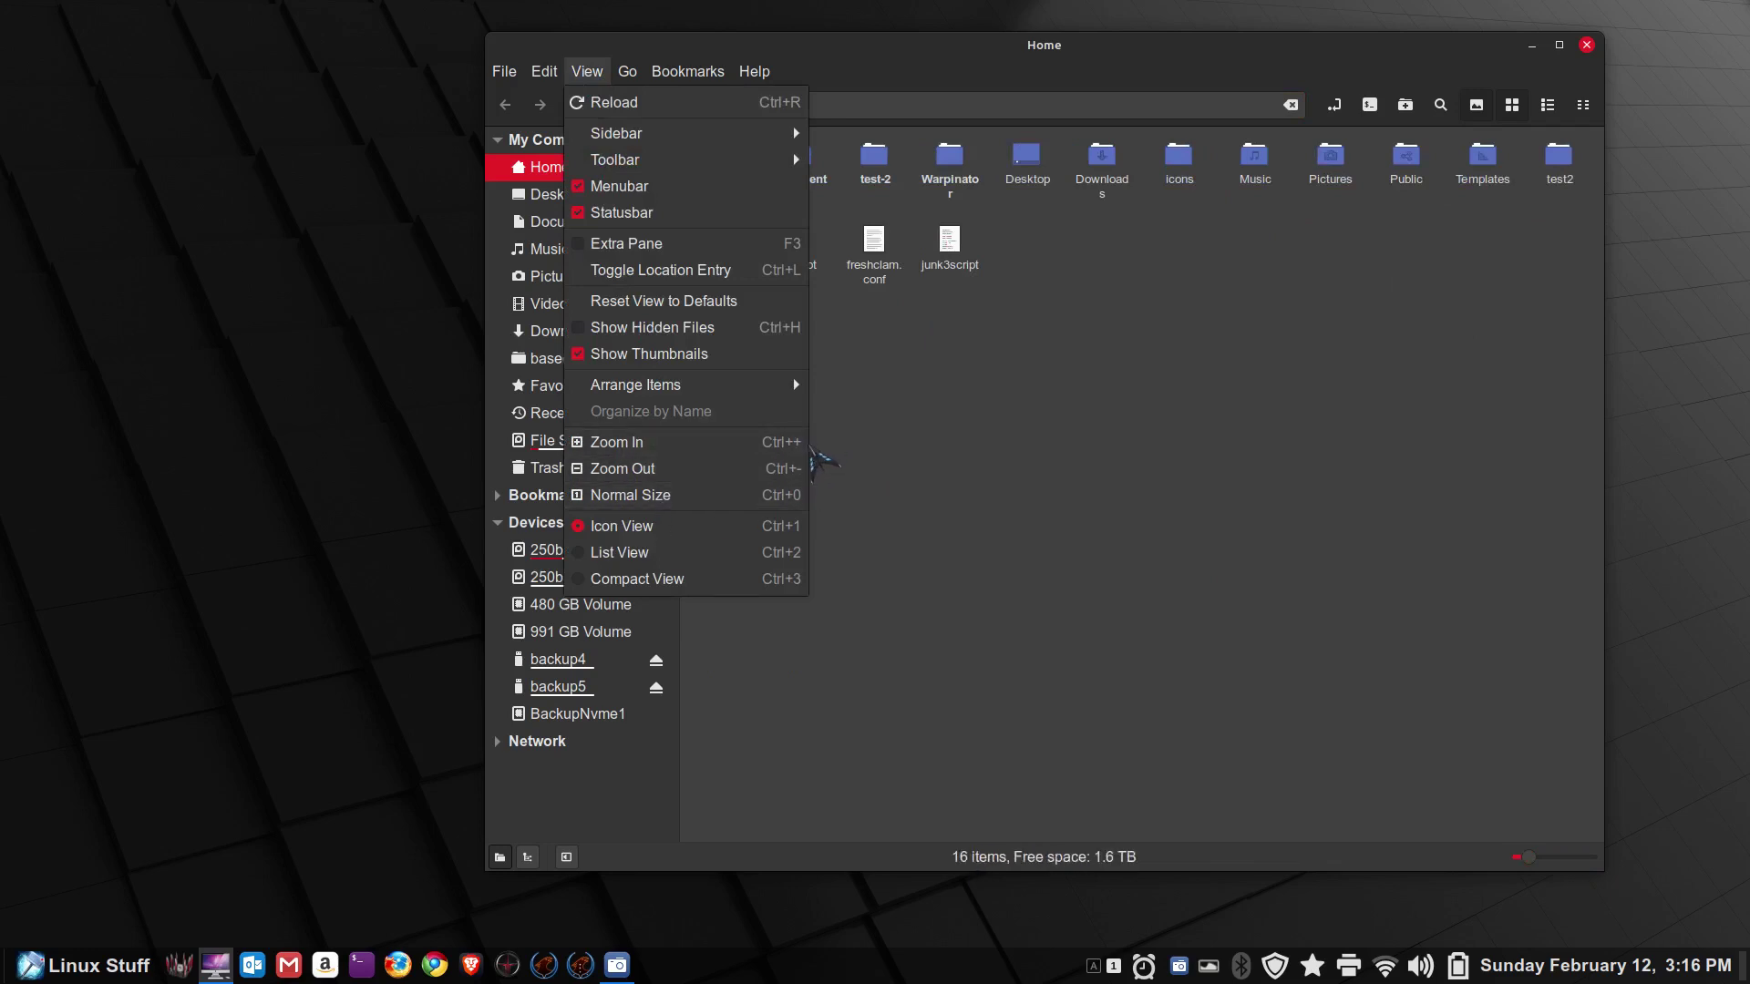
pyautogui.click(1175, 369)
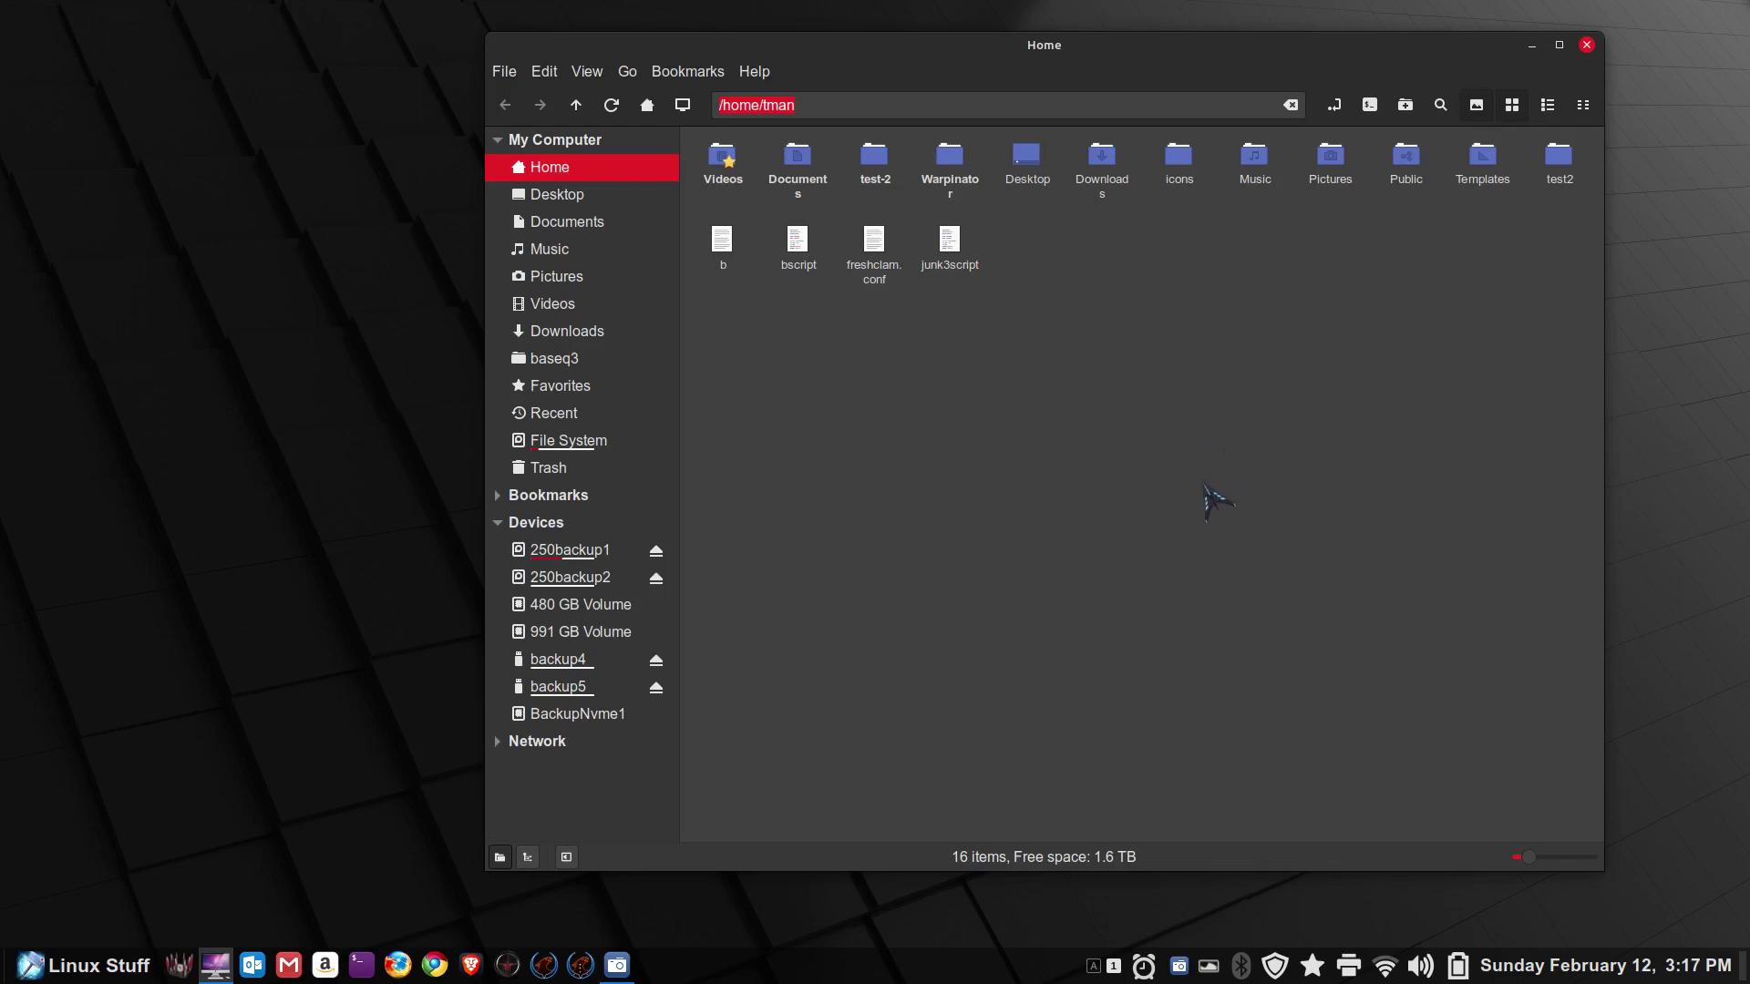
# Step: Zoom the Home folder's icons in and out repeatedly, ending at the normal 100% size
pyautogui.hotkey('ctrl', '+')
pyautogui.hotkey('ctrl', '+')
pyautogui.hotkey('ctrl', '+')
pyautogui.hotkey('ctrl', '+')
pyautogui.hotkey('ctrl', '-')
pyautogui.hotkey('ctrl', '-')
pyautogui.hotkey('ctrl', '-')
pyautogui.hotkey('ctrl', '-')
pyautogui.hotkey('ctrl', '-')
pyautogui.hotkey('ctrl', '+')
pyautogui.hotkey('ctrl', '+')
pyautogui.hotkey('ctrl', '+')
pyautogui.hotkey('ctrl', '+')
pyautogui.hotkey('ctrl', '+')
pyautogui.hotkey('ctrl', '+')
pyautogui.hotkey('ctrl', '-')
pyautogui.hotkey('ctrl', '-')
pyautogui.hotkey('ctrl', '-')
pyautogui.hotkey('ctrl', '-')
pyautogui.hotkey('ctrl', '+')
pyautogui.hotkey('ctrl', '+')
pyautogui.hotkey('ctrl', '+')
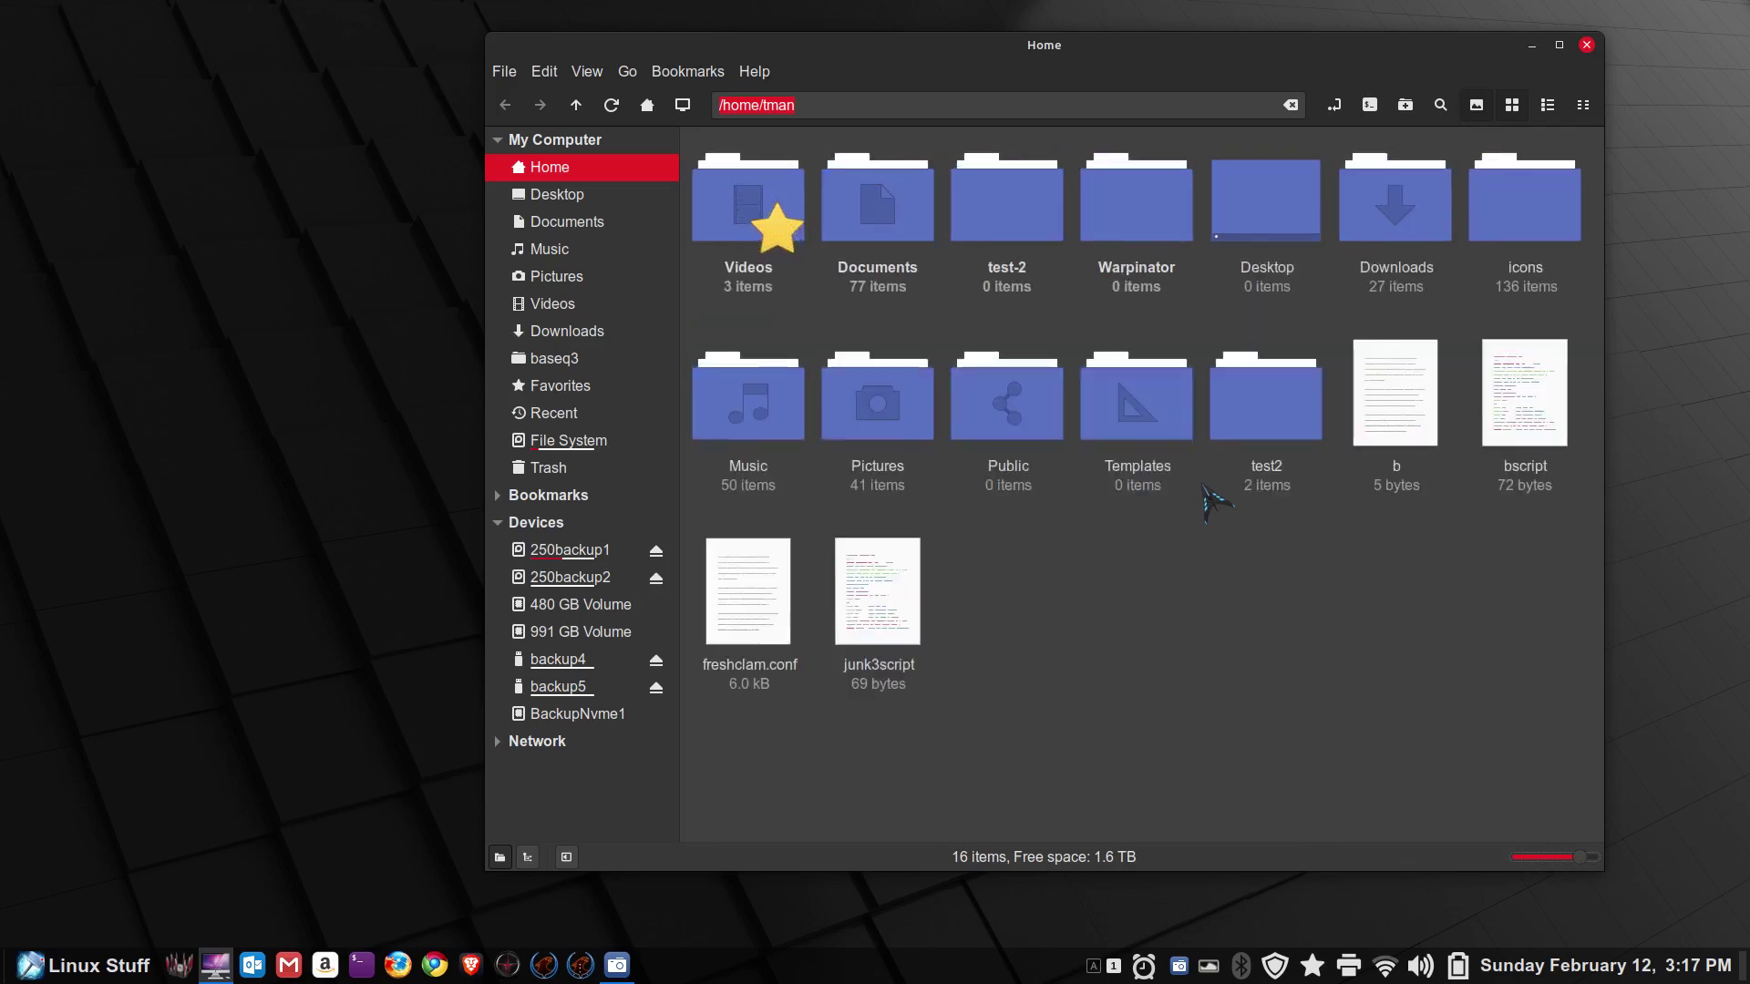
pyautogui.hotkey('ctrl', '-')
pyautogui.hotkey('ctrl', '-')
pyautogui.hotkey('ctrl', '+')
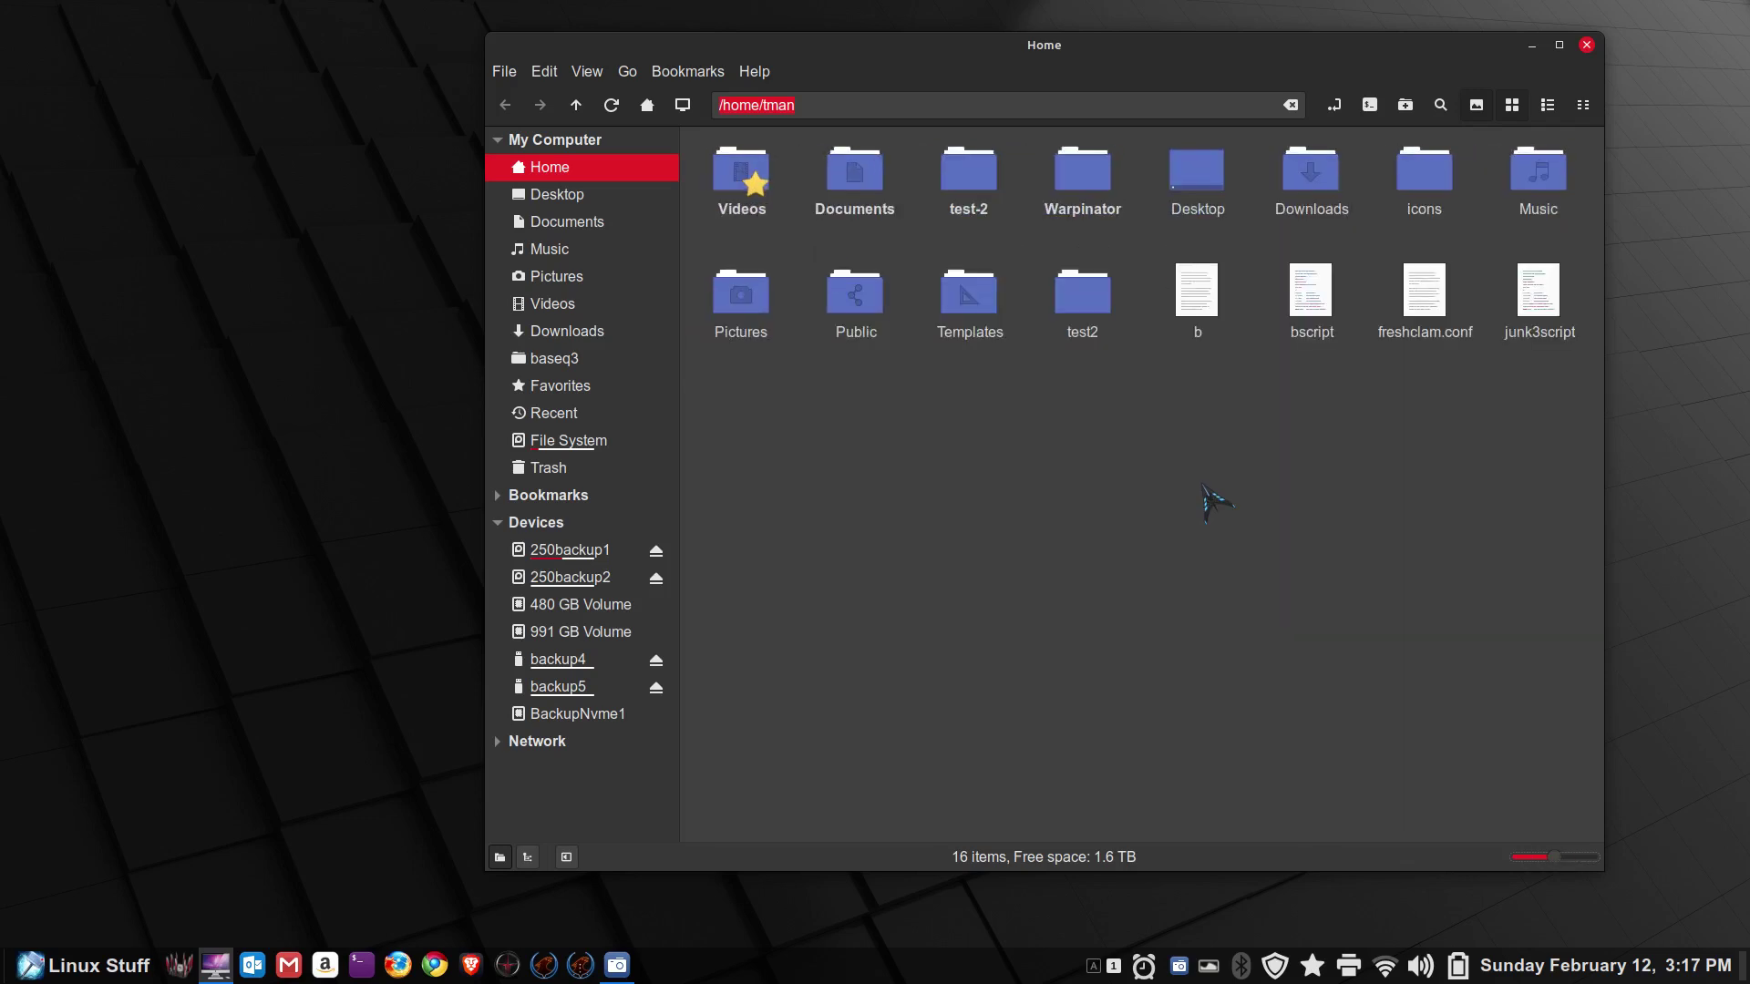
pyautogui.hotkey('ctrl', '-')
pyautogui.hotkey('ctrl', '+')
pyautogui.hotkey('ctrl', '+')
pyautogui.hotkey('ctrl', '-')
pyautogui.click(587, 71)
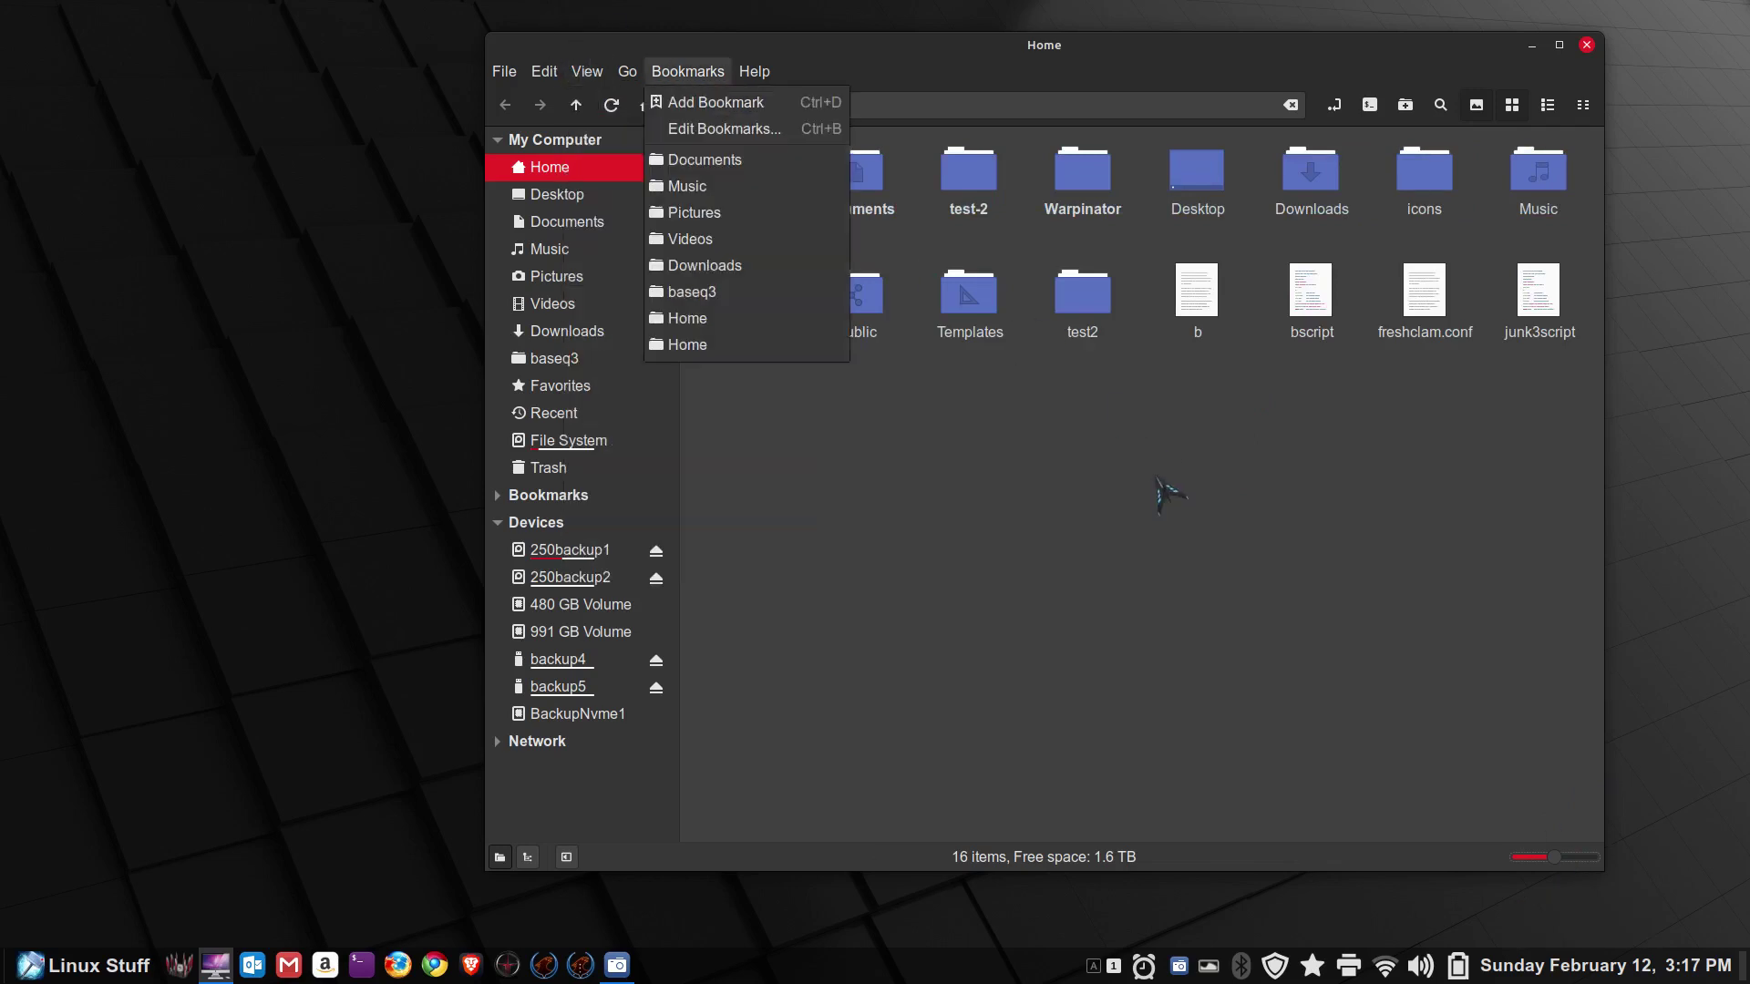
pyautogui.click(1075, 492)
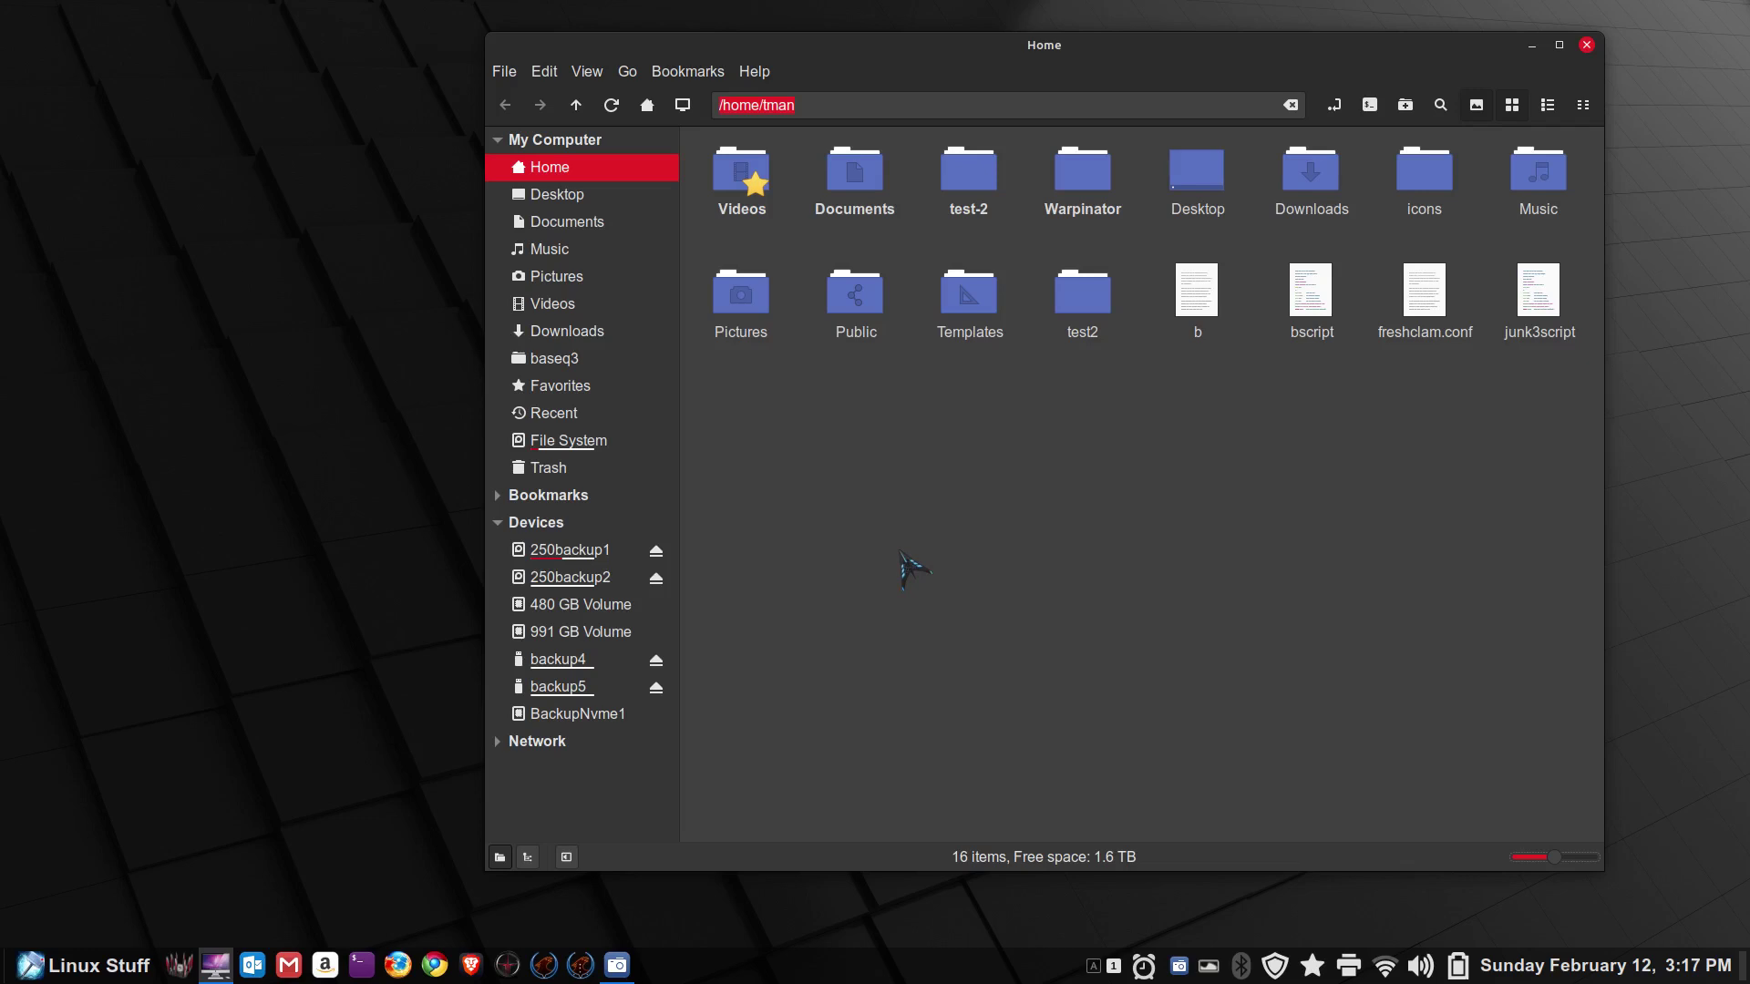
# Step: Zoom the Home folder's icons in and out, ending at the largest size
pyautogui.keyDown('ctrl'); pyautogui.scroll(3, 911, 570); pyautogui.keyUp('ctrl')
pyautogui.keyDown('ctrl'); pyautogui.scroll(-3, 912, 569); pyautogui.keyUp('ctrl')
pyautogui.keyDown('ctrl'); pyautogui.scroll(3, 912, 569); pyautogui.keyUp('ctrl')
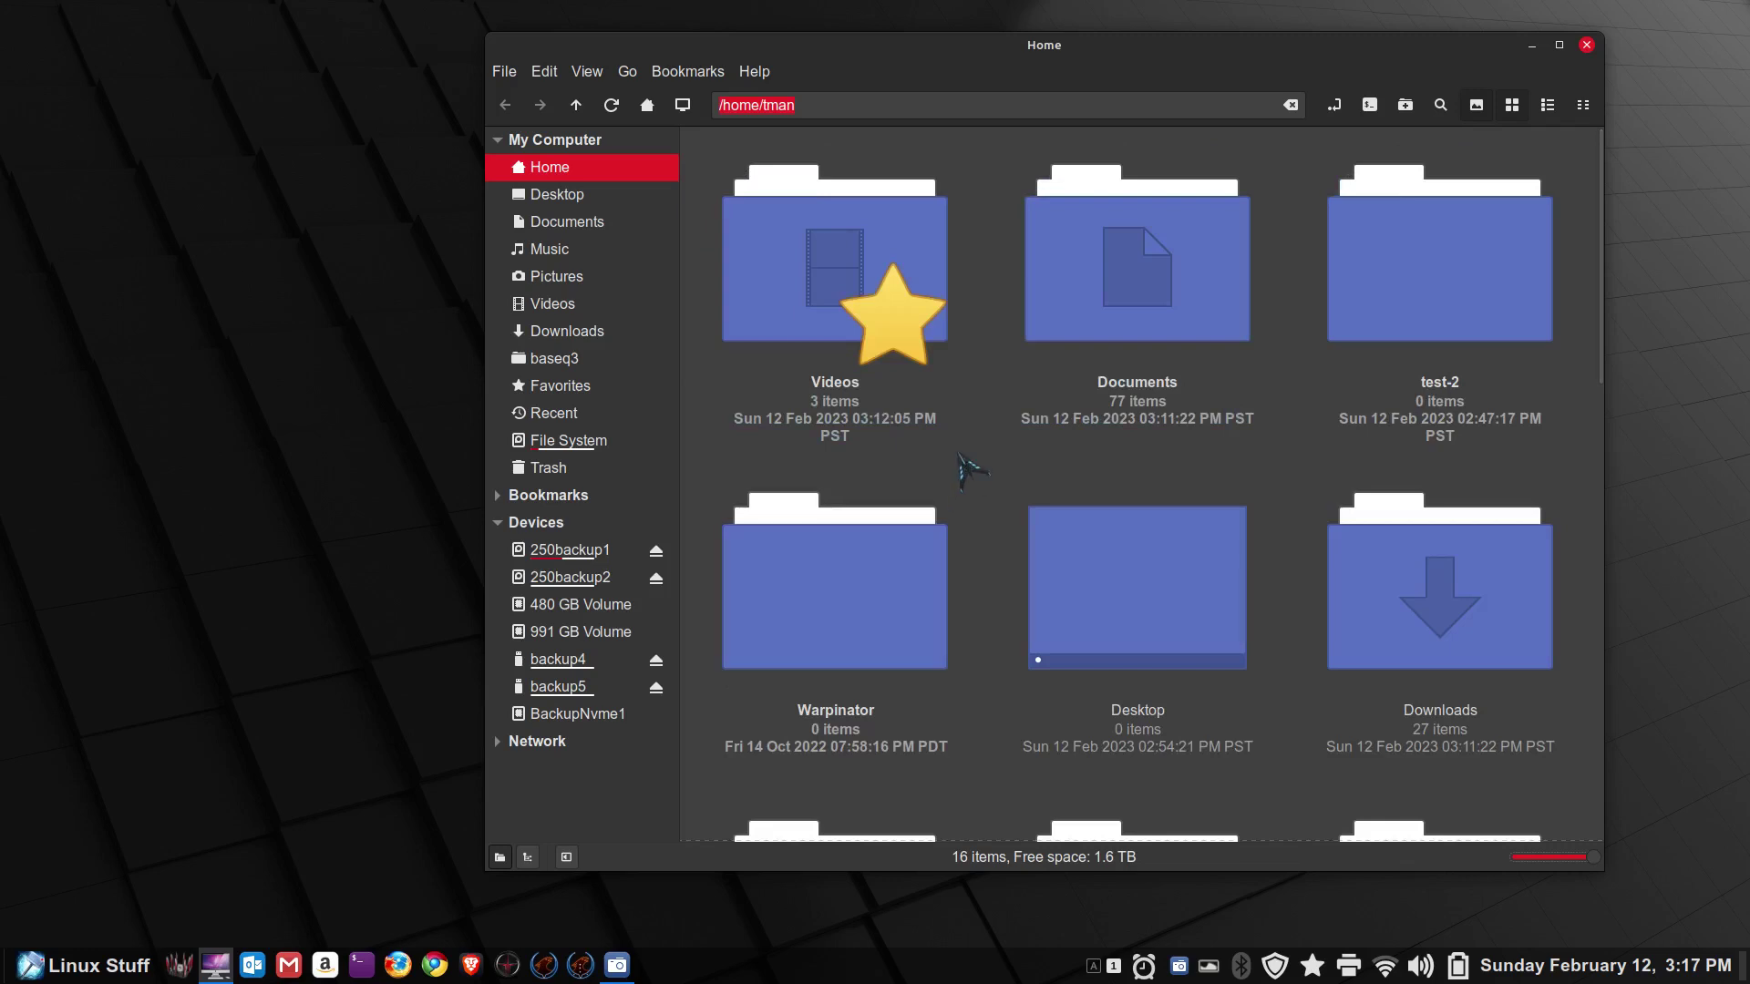
# Step: Zoom the Downloads folder out to its smallest icons and switch between Home and Downloads to compare their icon sizes
pyautogui.click(602, 334)
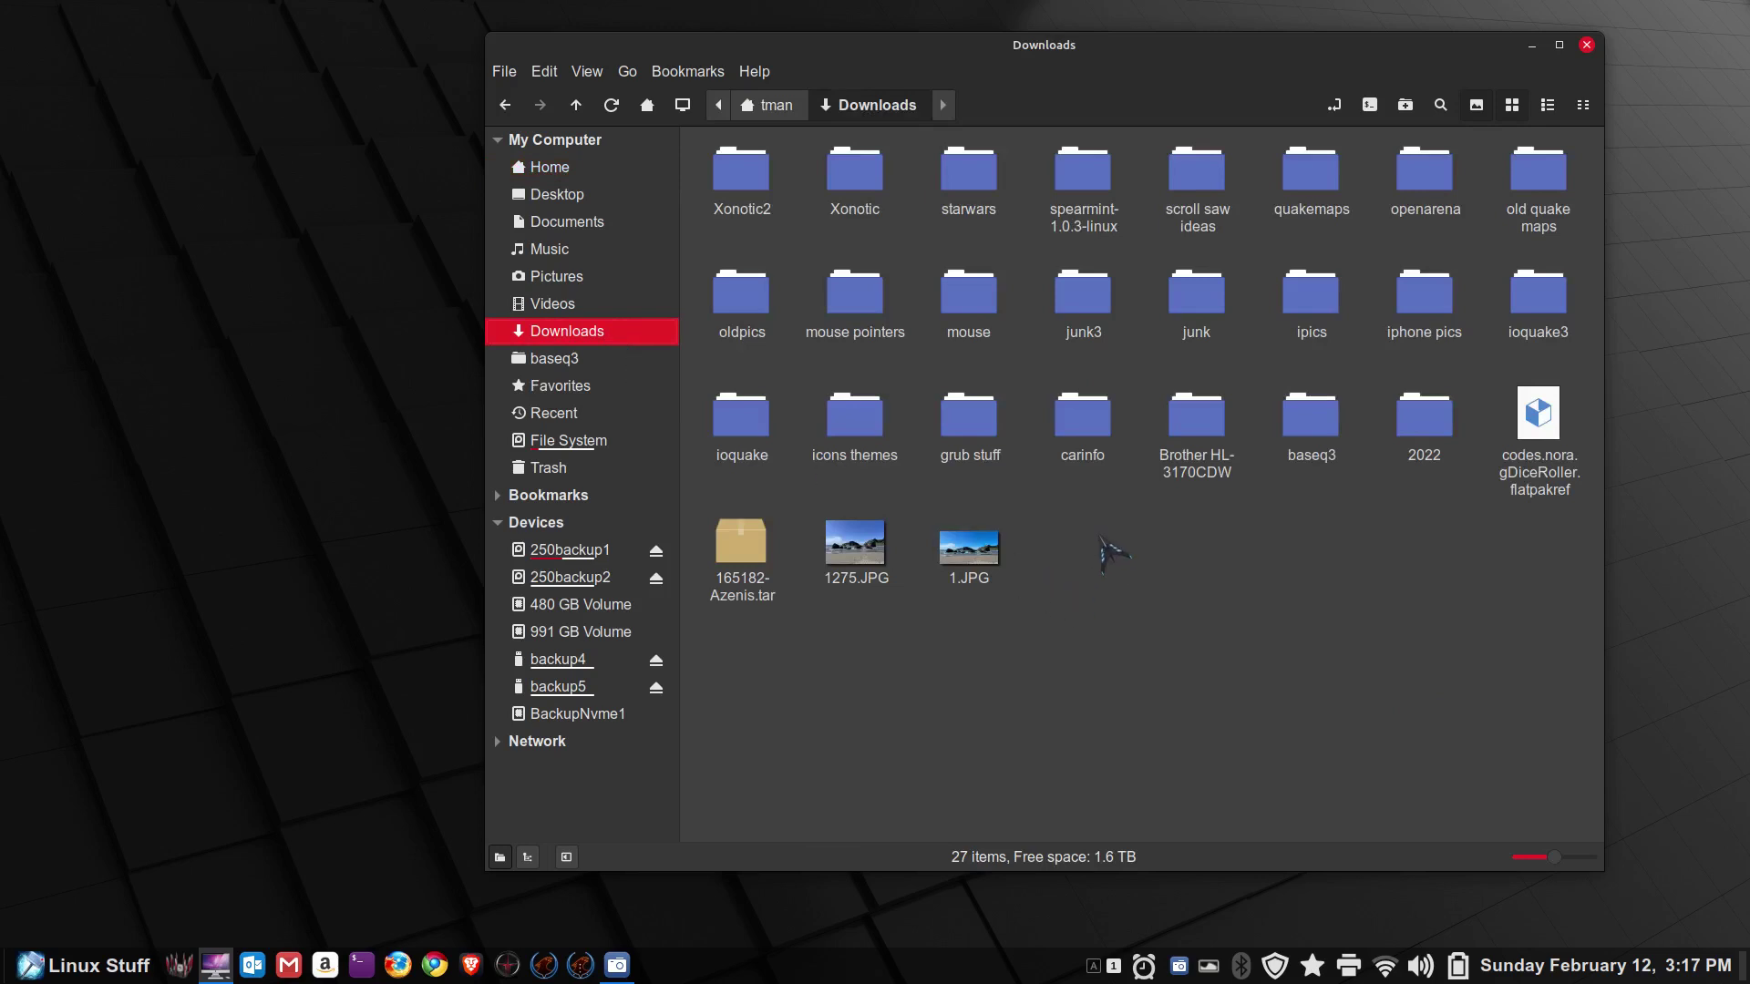
pyautogui.scroll(-3, 1114, 552)
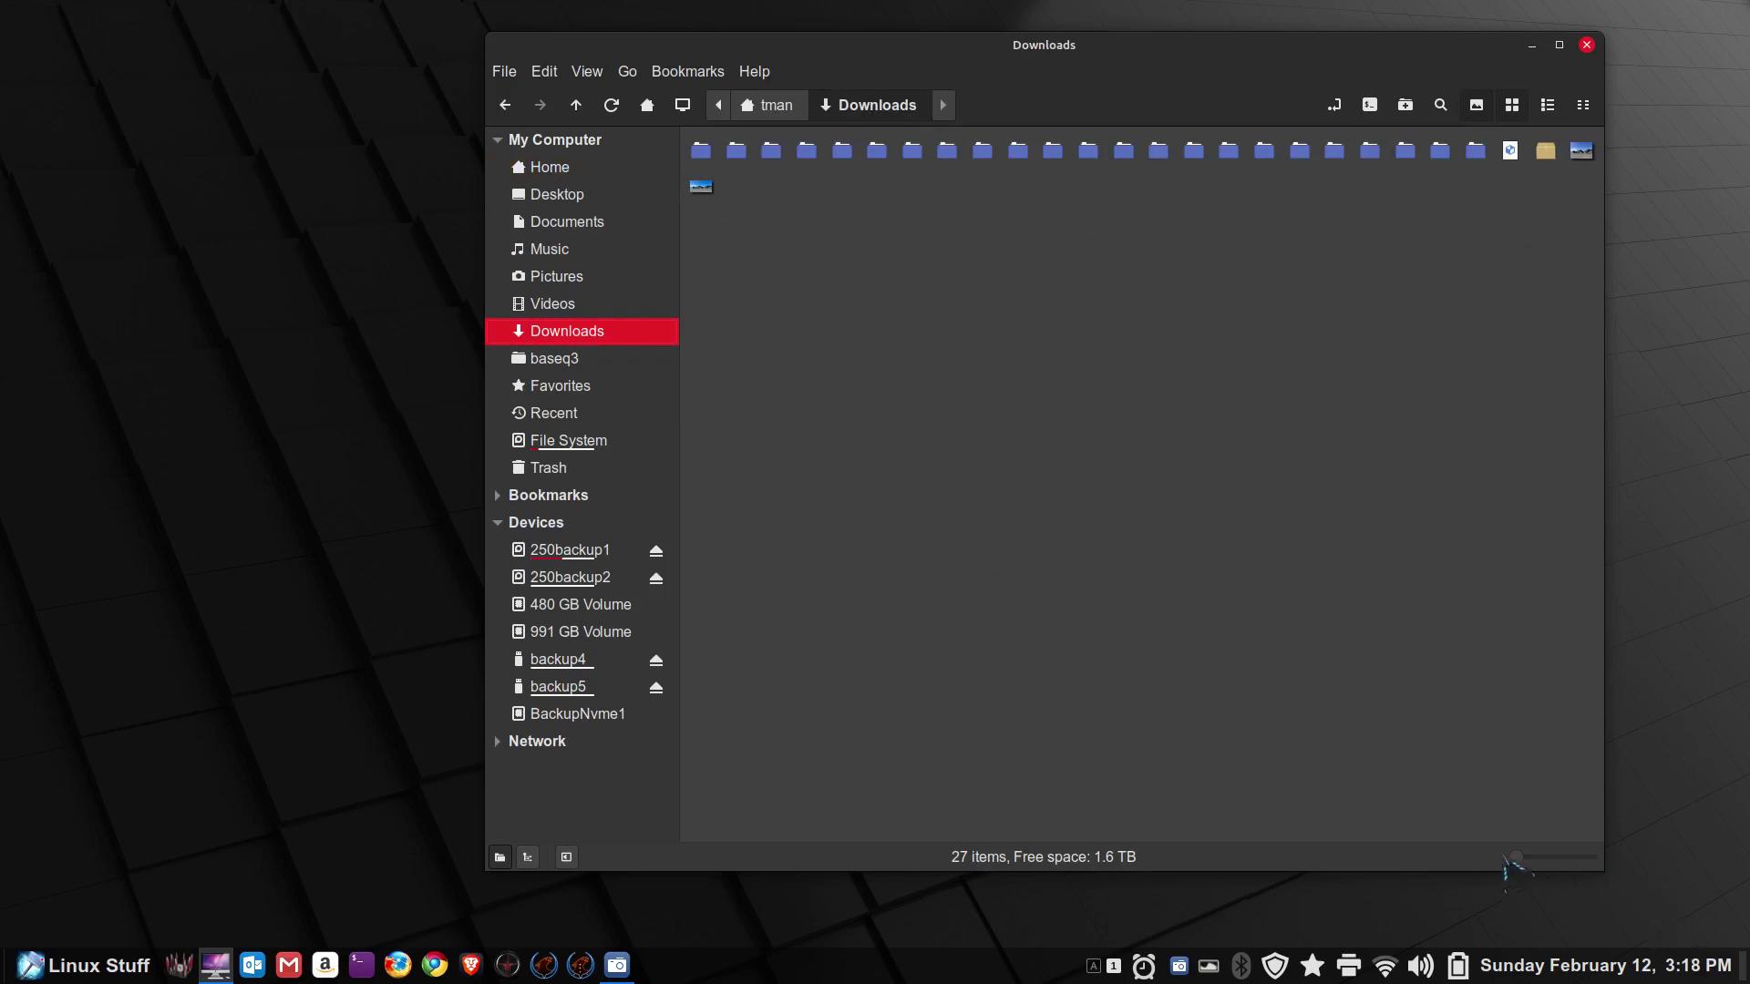
pyautogui.click(534, 166)
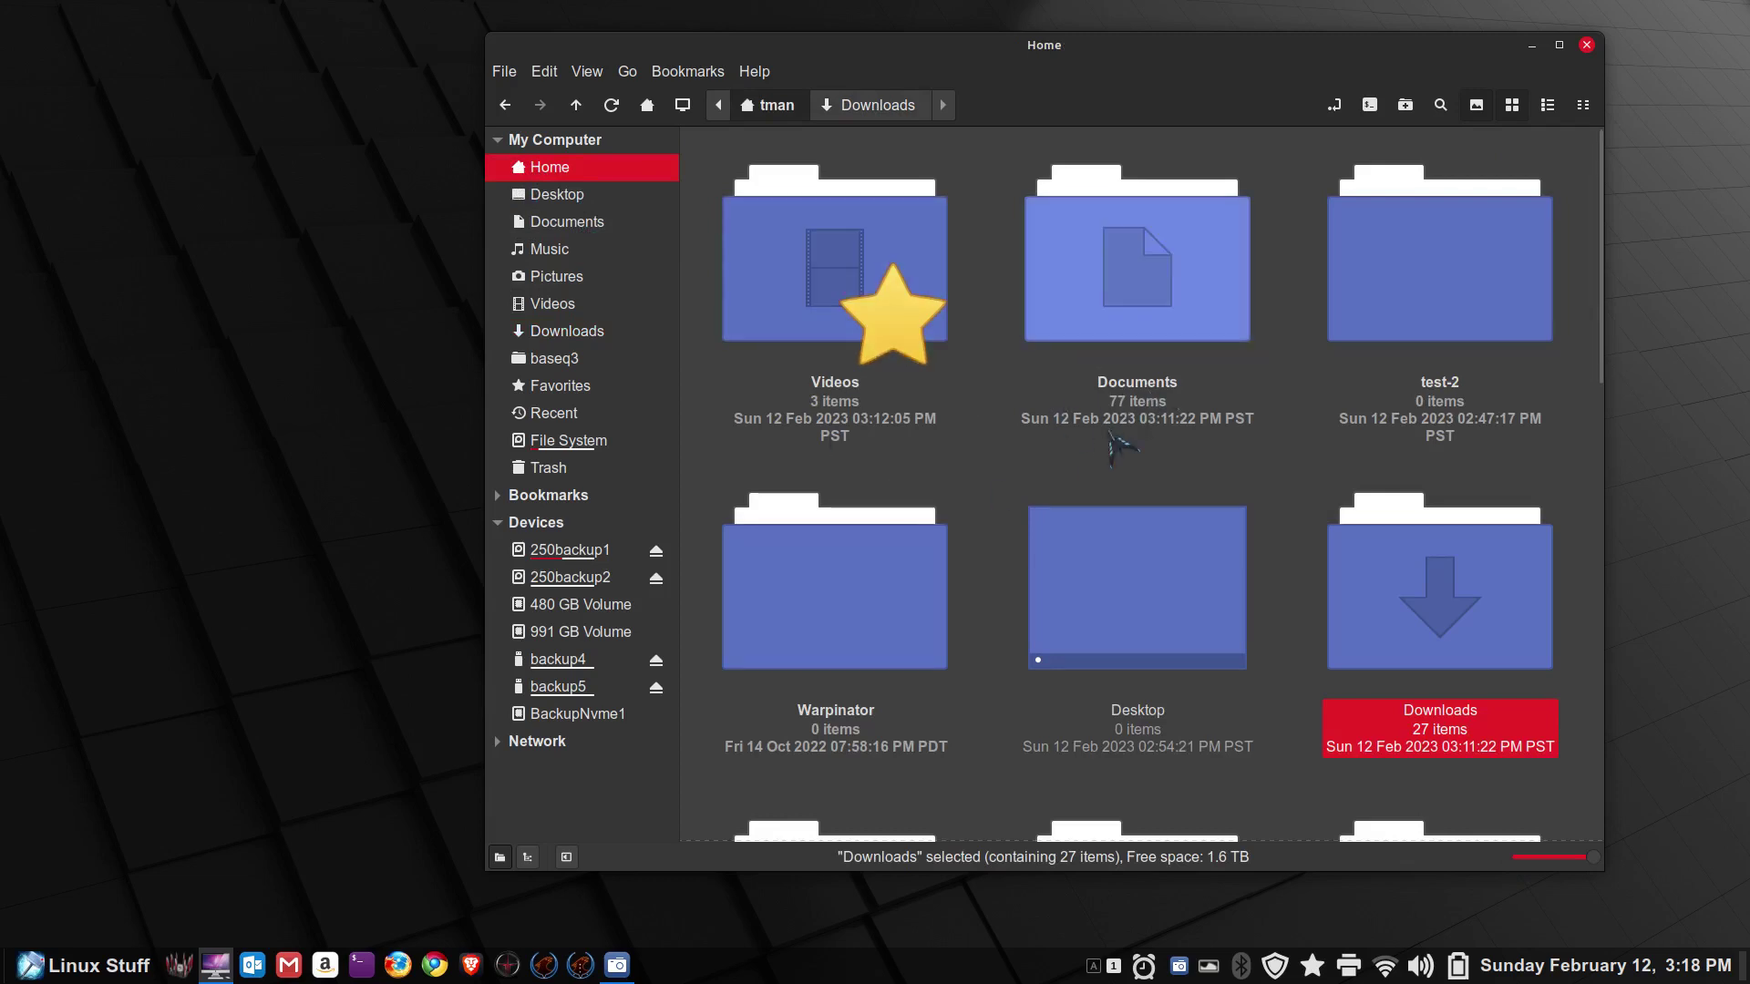
pyautogui.click(588, 334)
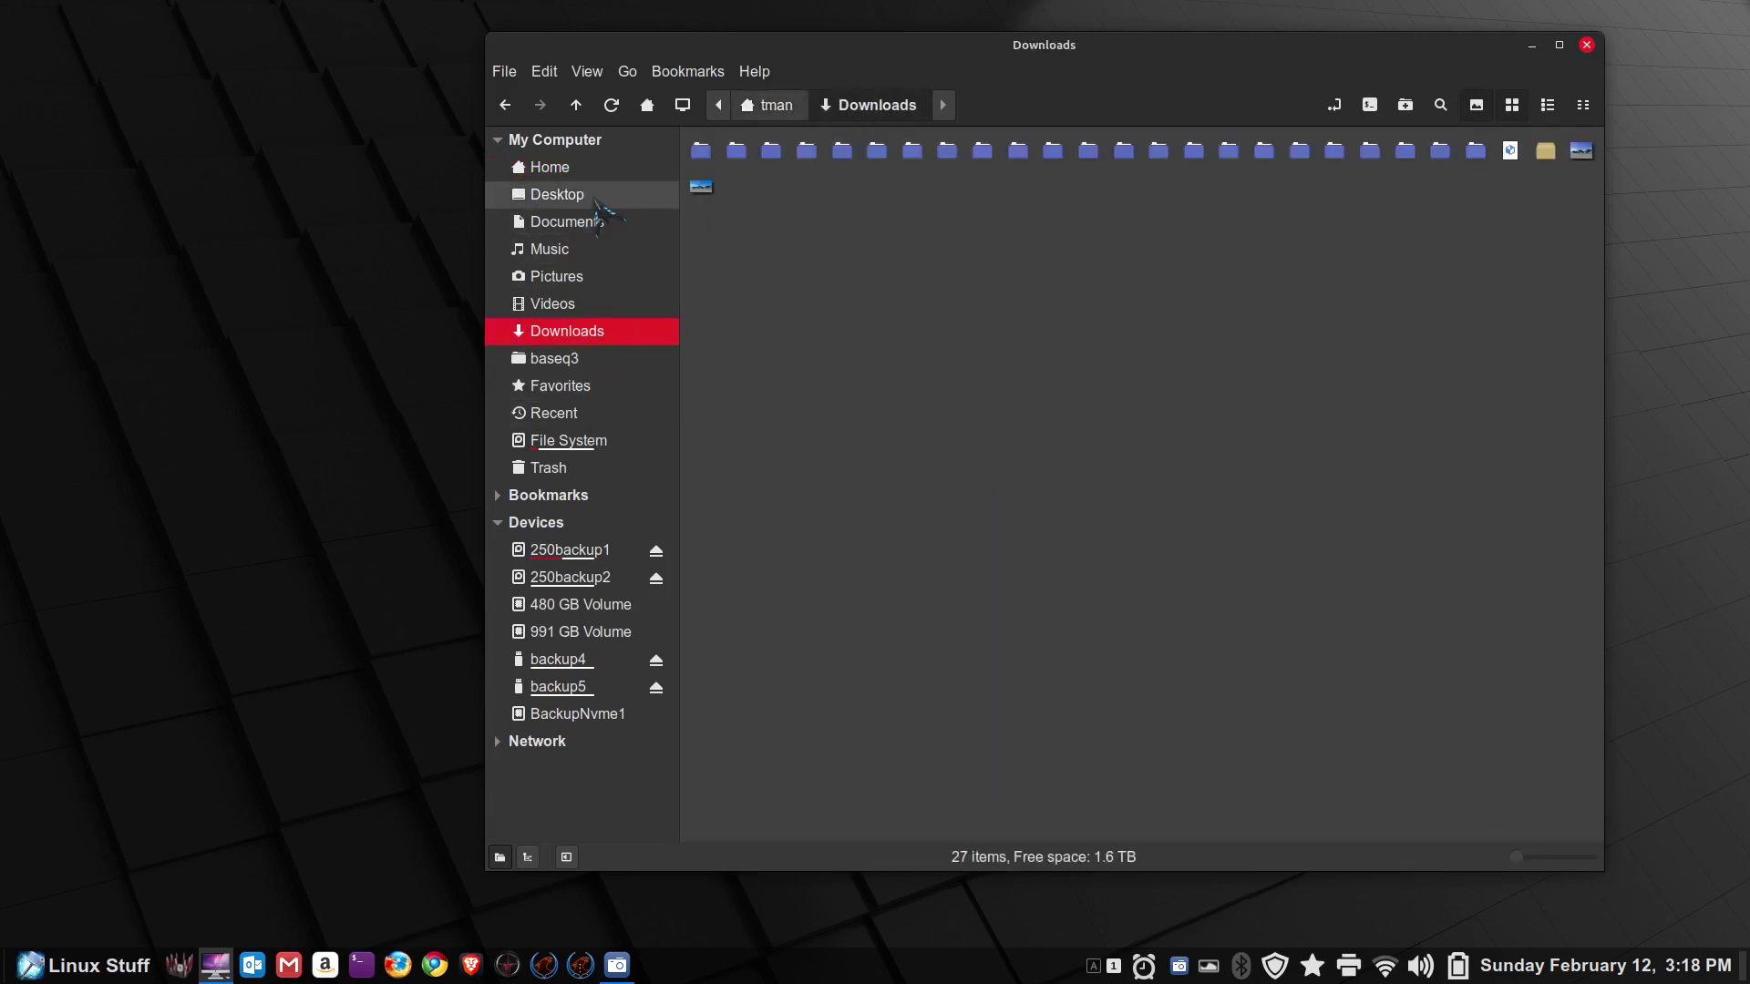
pyautogui.click(591, 170)
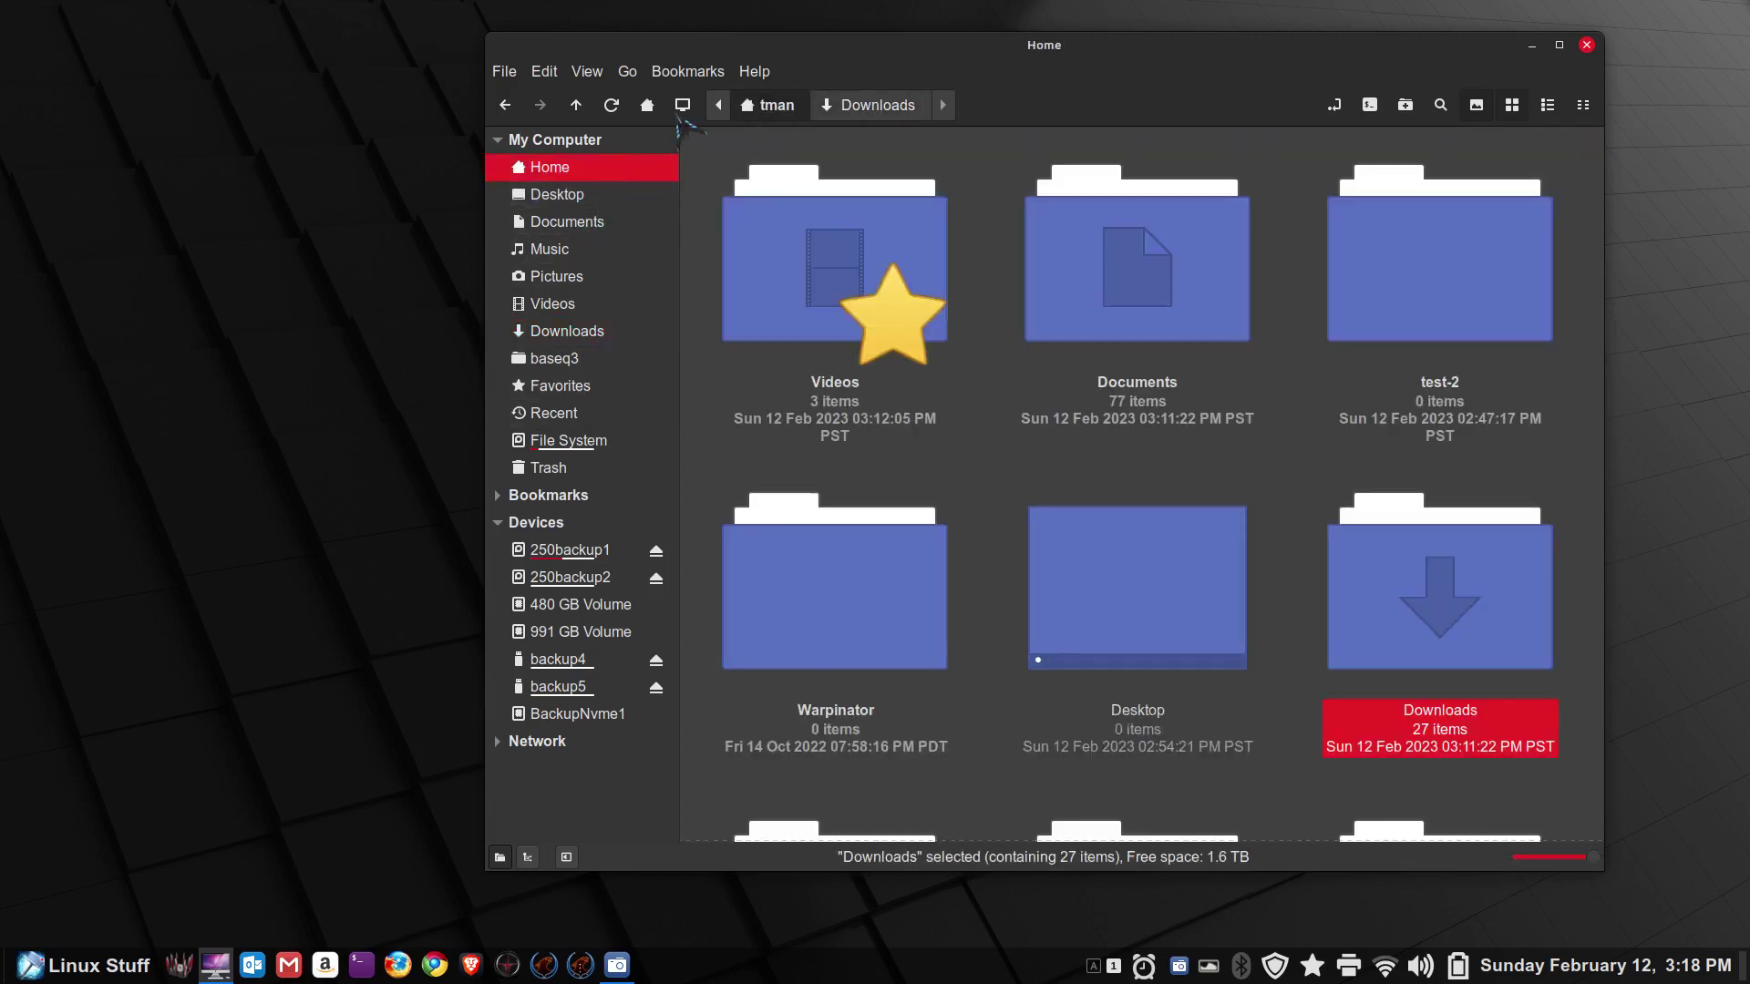
# Step: Check the file manager's version number in its About dialog again
pyautogui.click(755, 73)
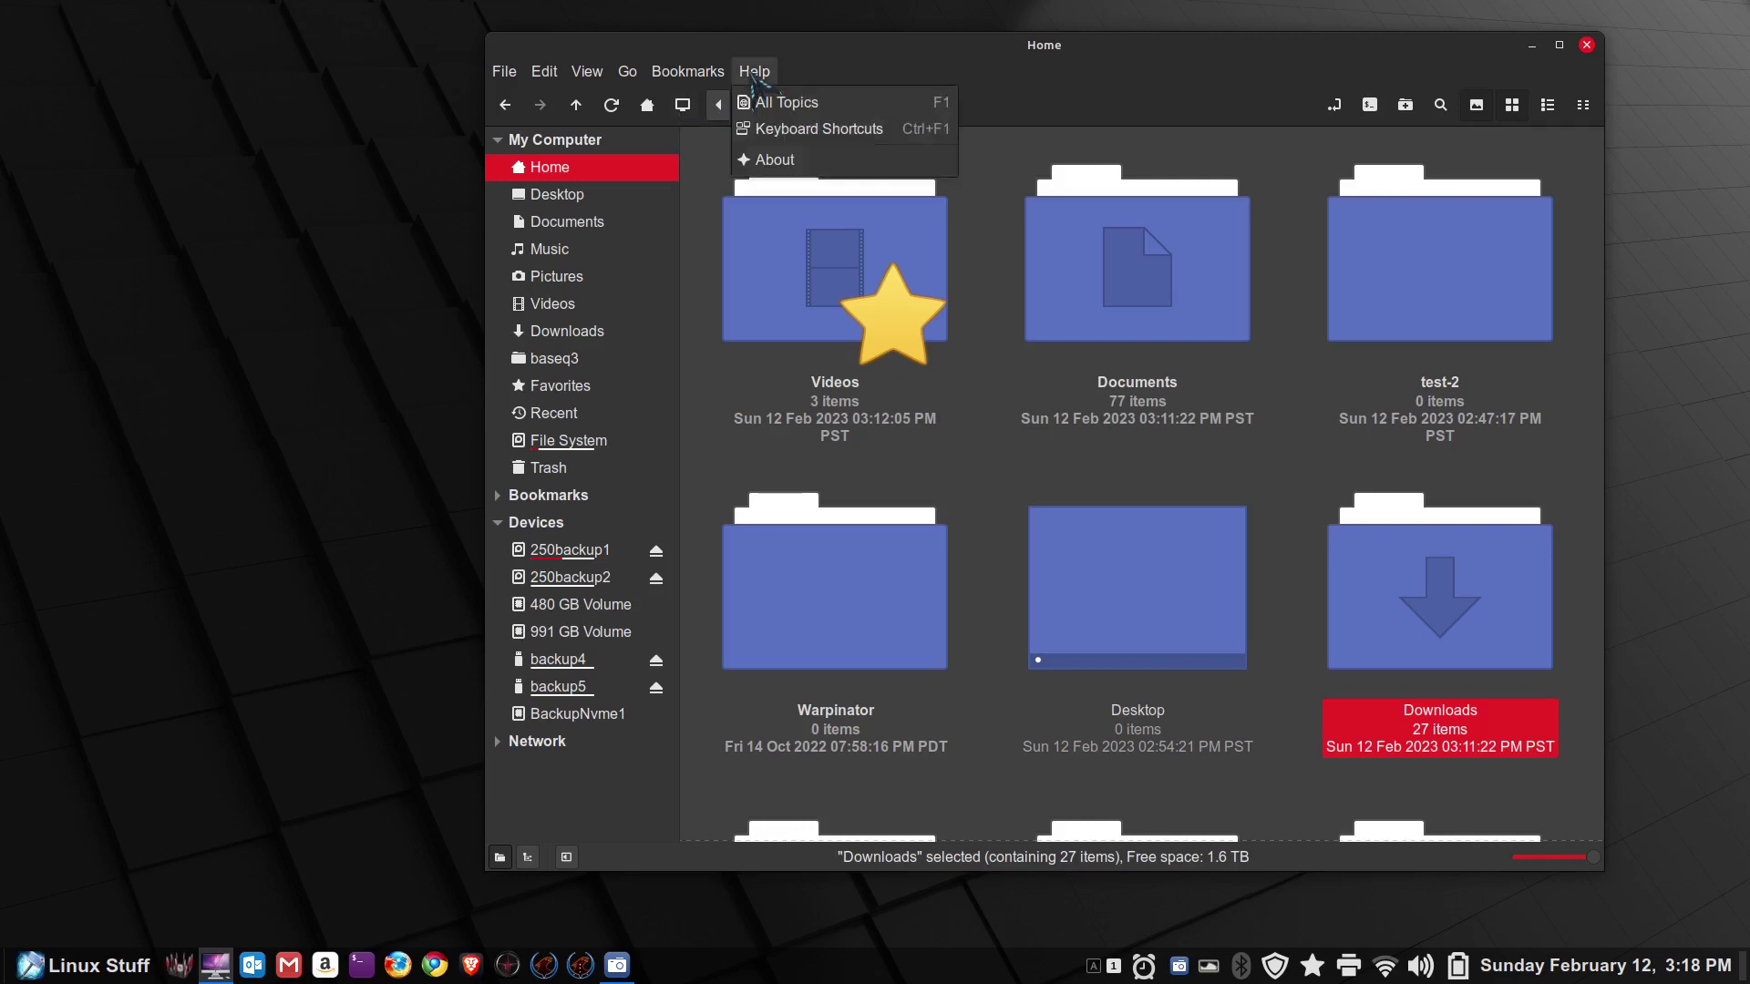
pyautogui.click(784, 168)
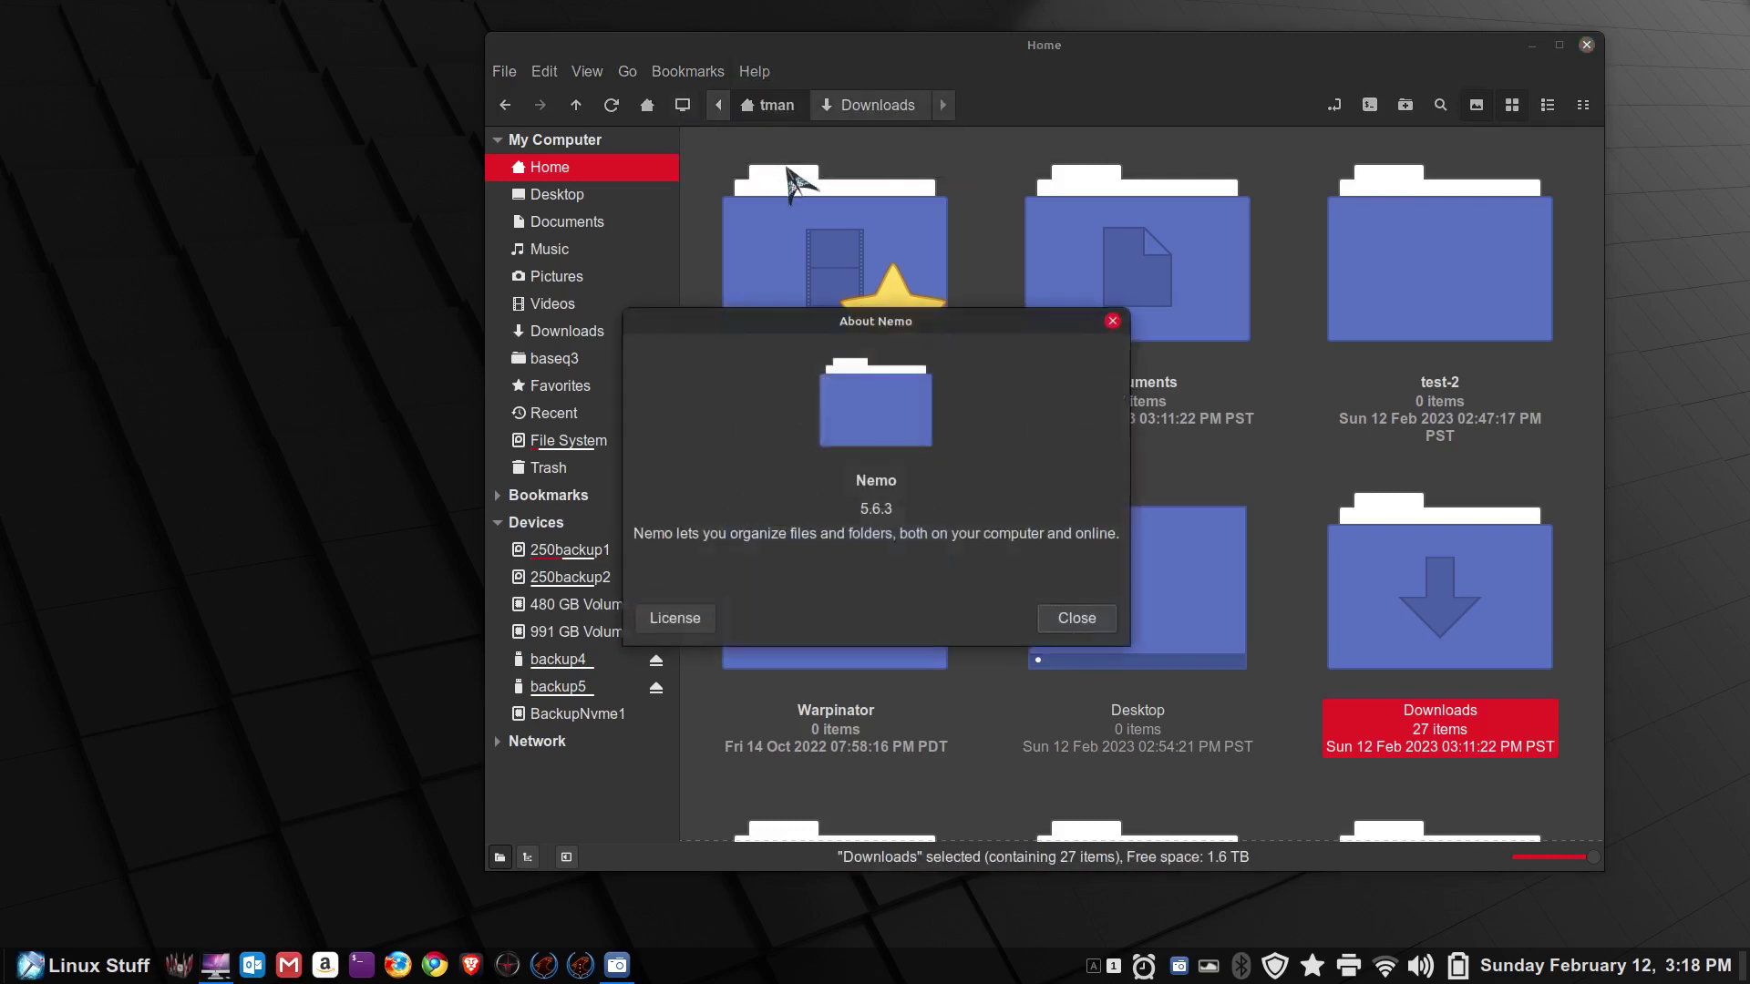
pyautogui.click(1113, 321)
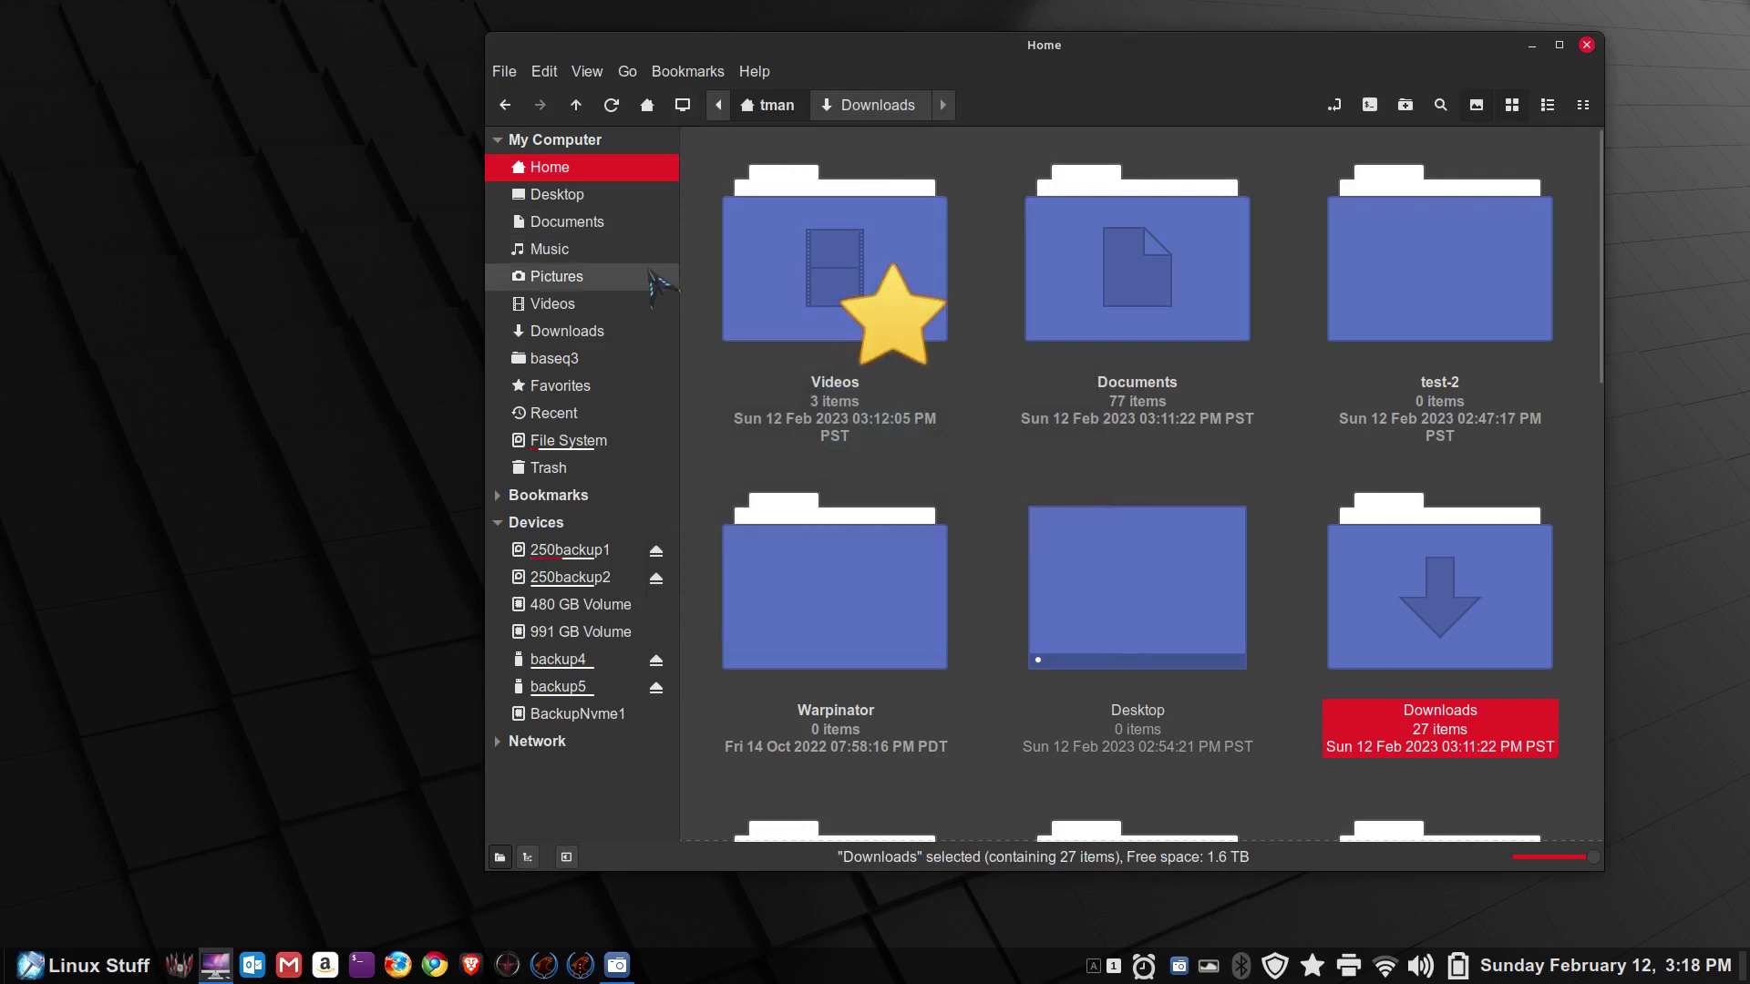
# Step: Bring the Downloads folder's icons back to normal size and reduce the Home folder's icons to a medium size
pyautogui.click(627, 339)
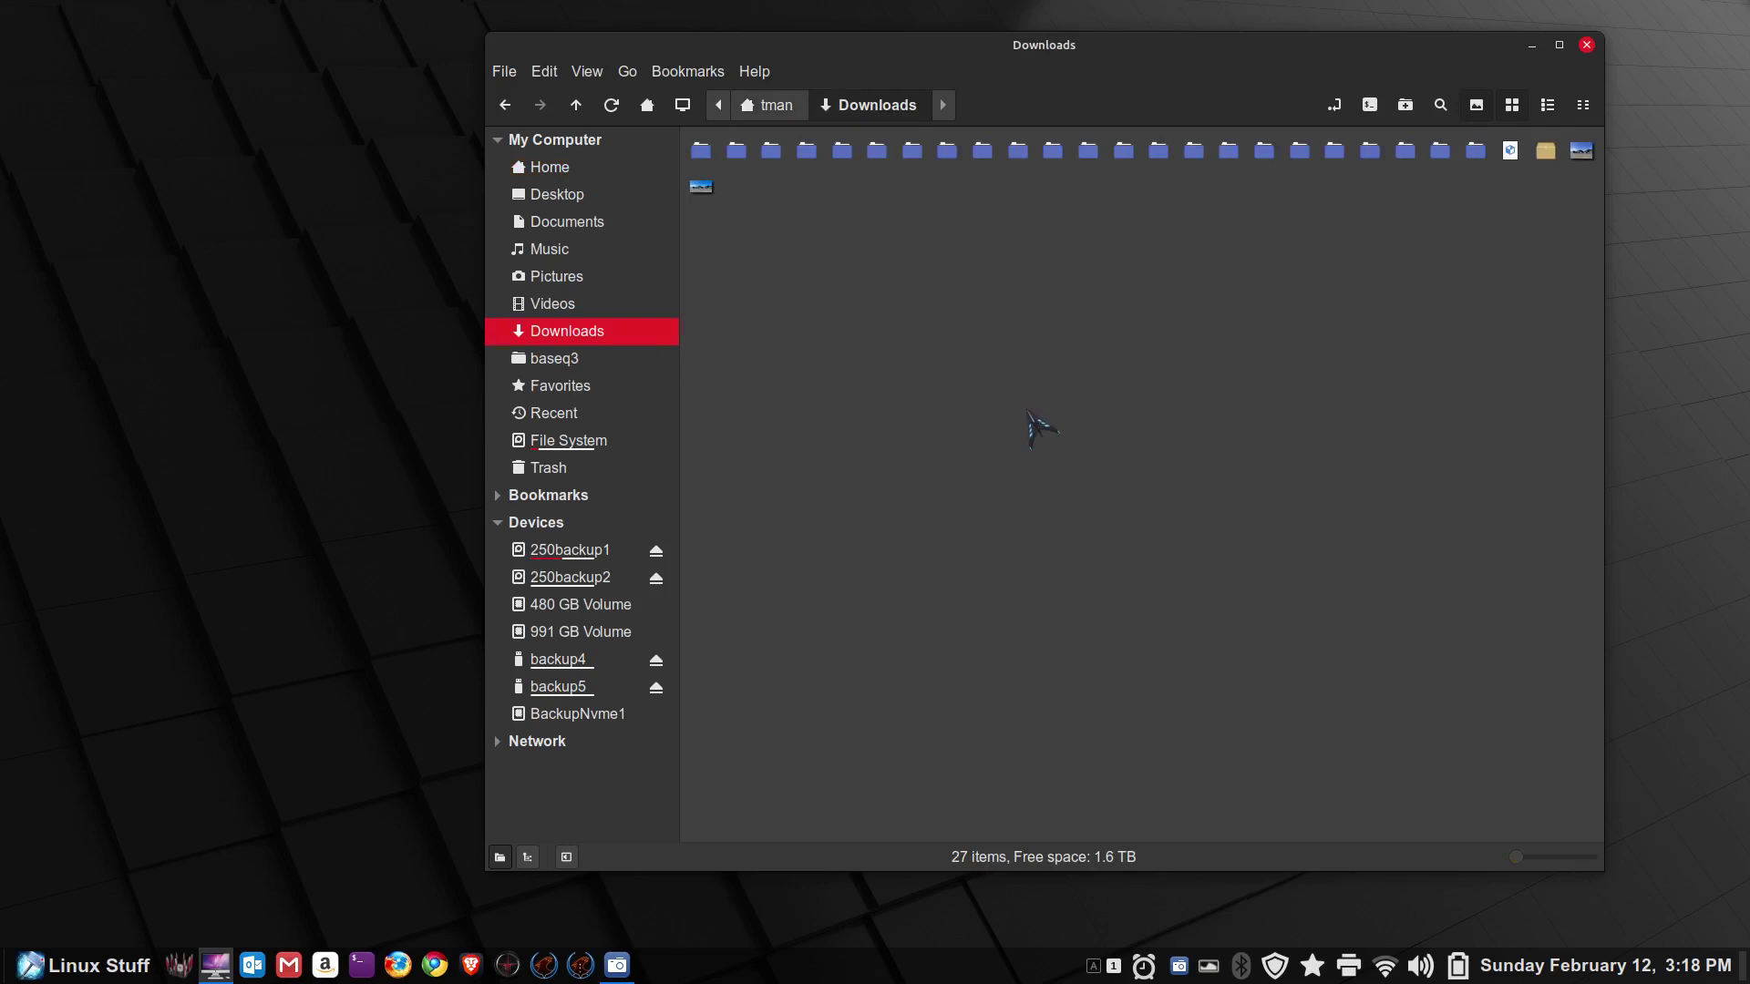
pyautogui.scroll(3, 1039, 429)
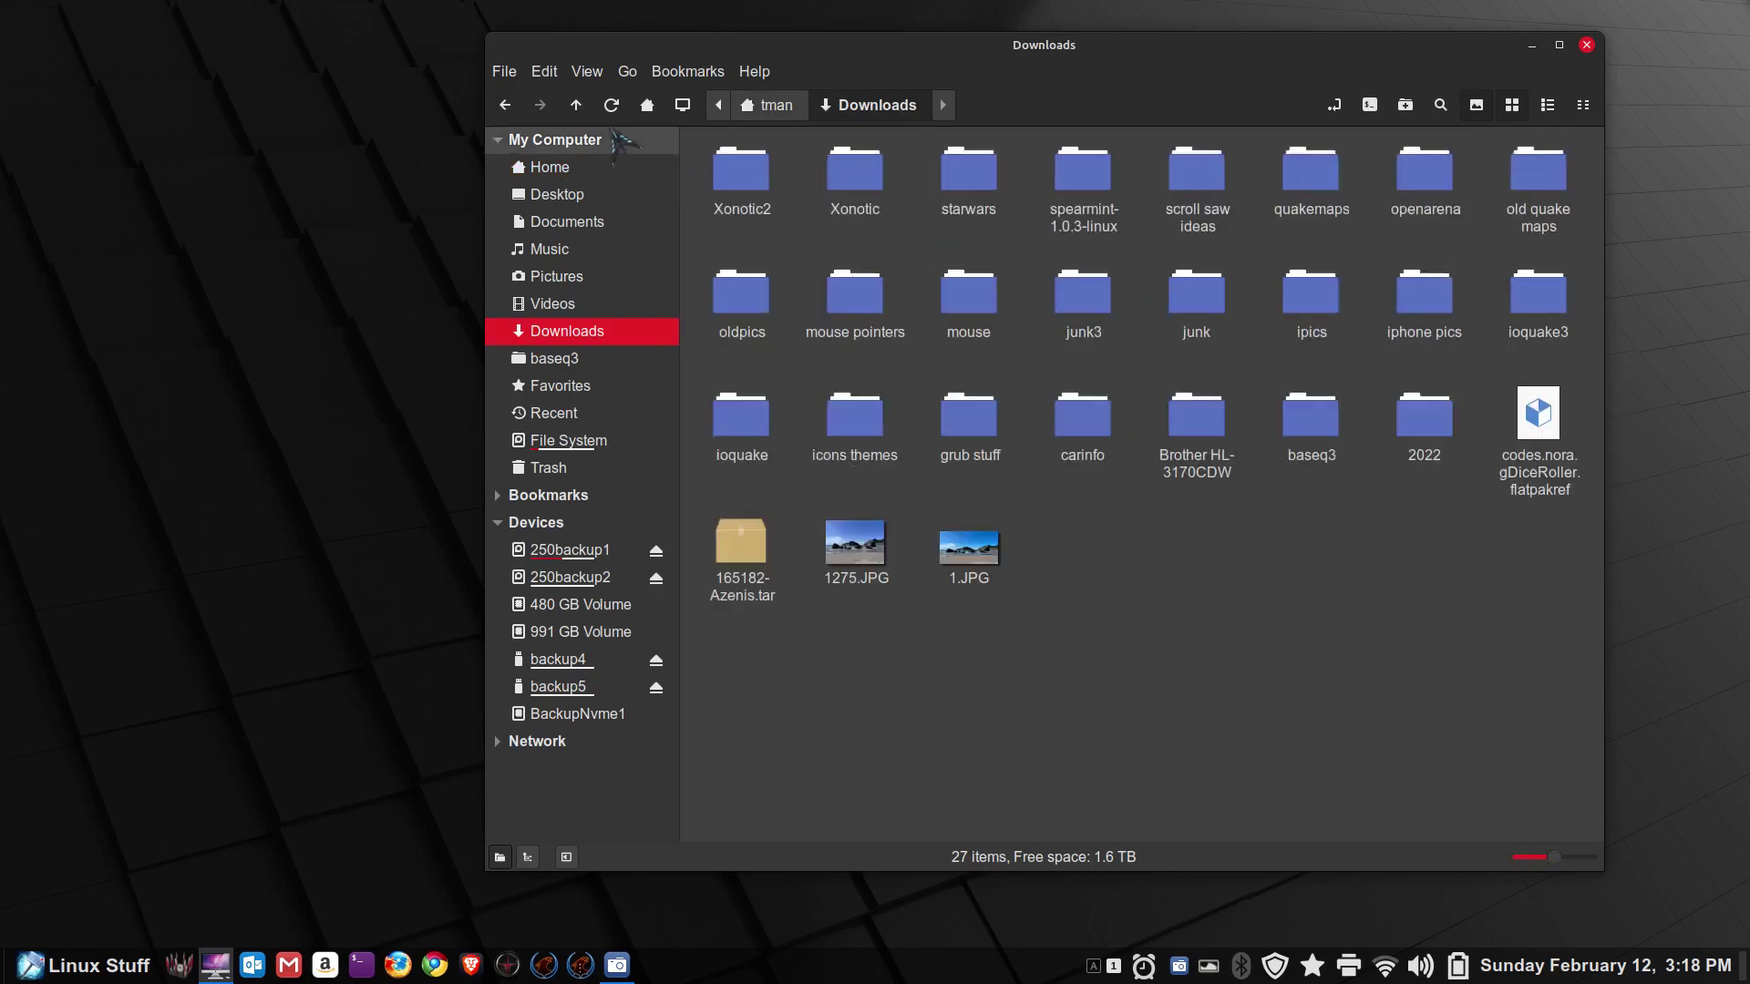
pyautogui.click(550, 167)
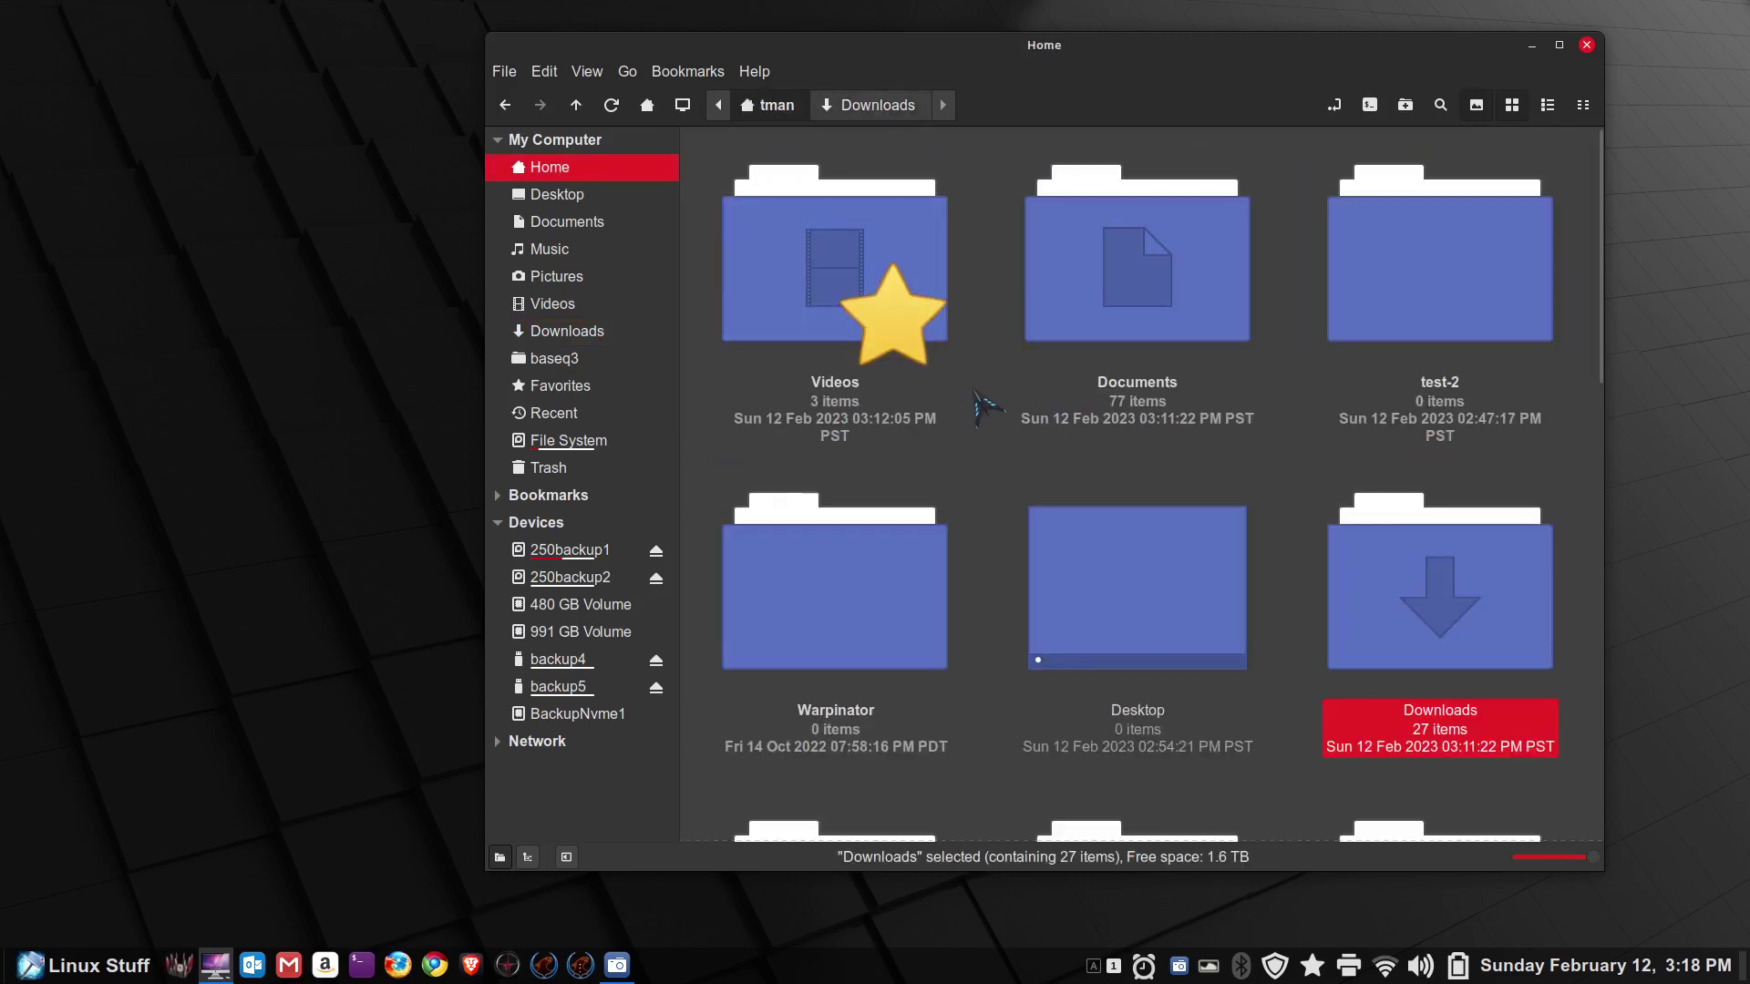
pyautogui.scroll(-3, 987, 407)
pyautogui.scroll(1, 987, 407)
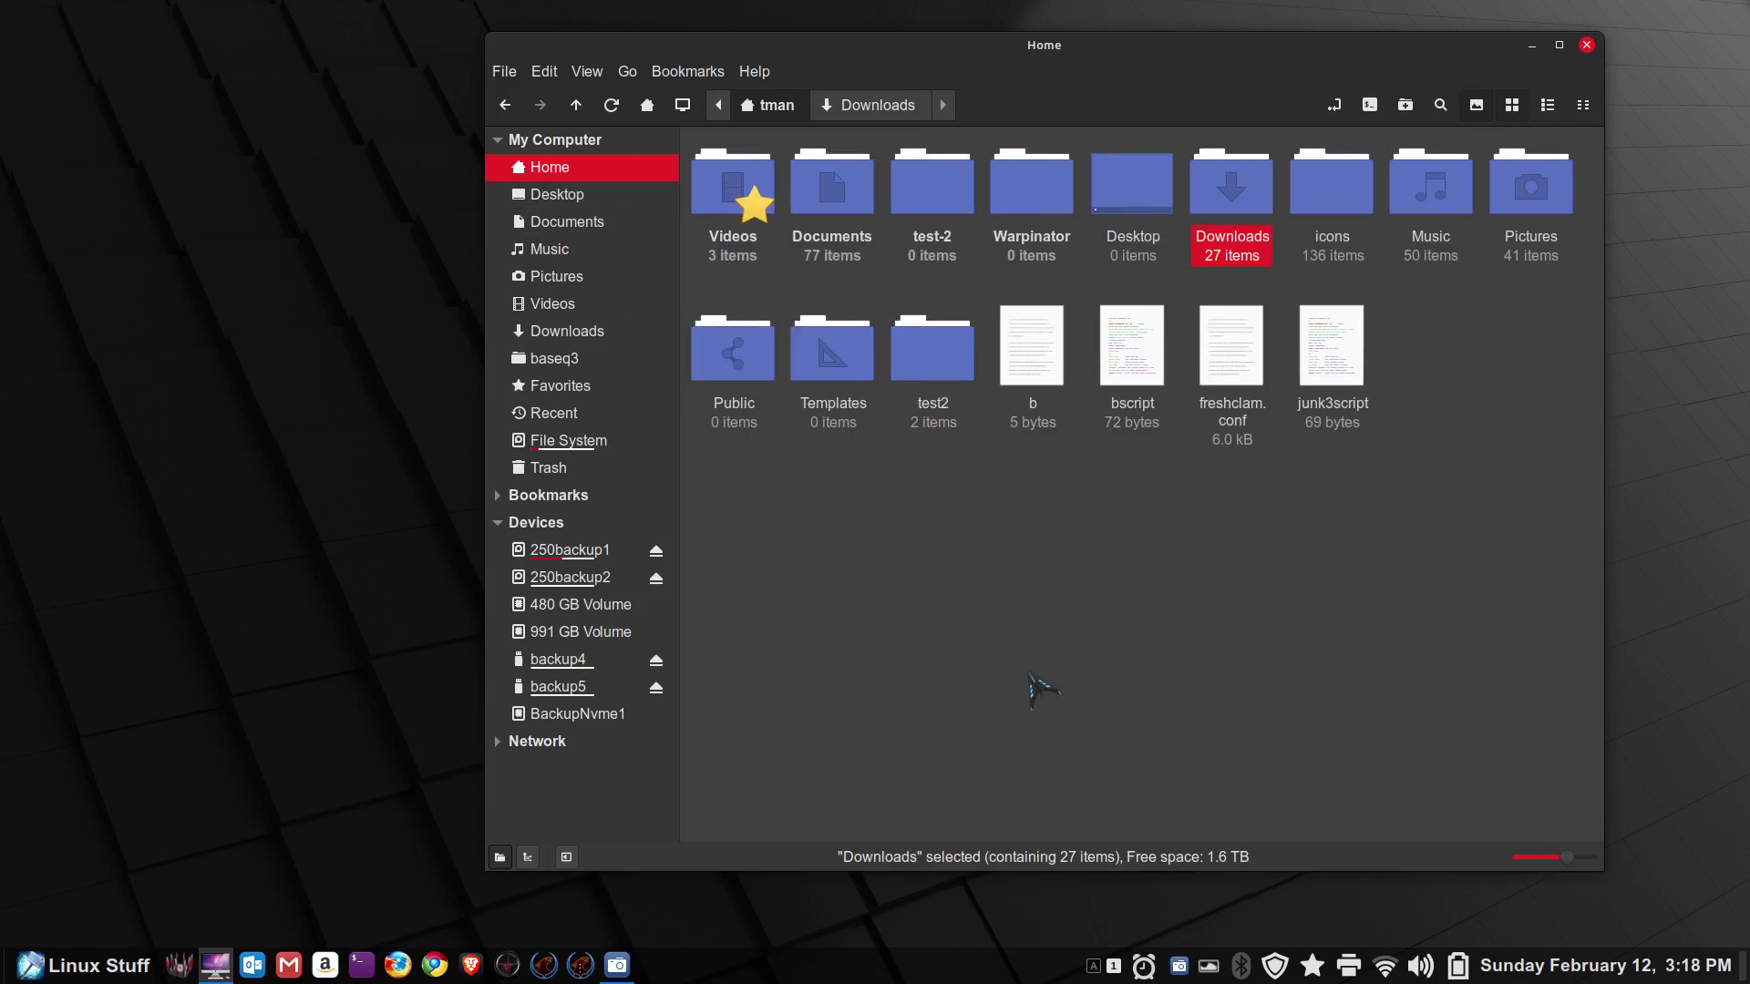
# Step: Enlarge and shrink the Home folder's icons, ending one size smaller than at the start
pyautogui.scroll(1, 996, 619)
pyautogui.scroll(-1, 996, 616)
pyautogui.scroll(-1, 998, 624)
pyautogui.scroll(1, 998, 624)
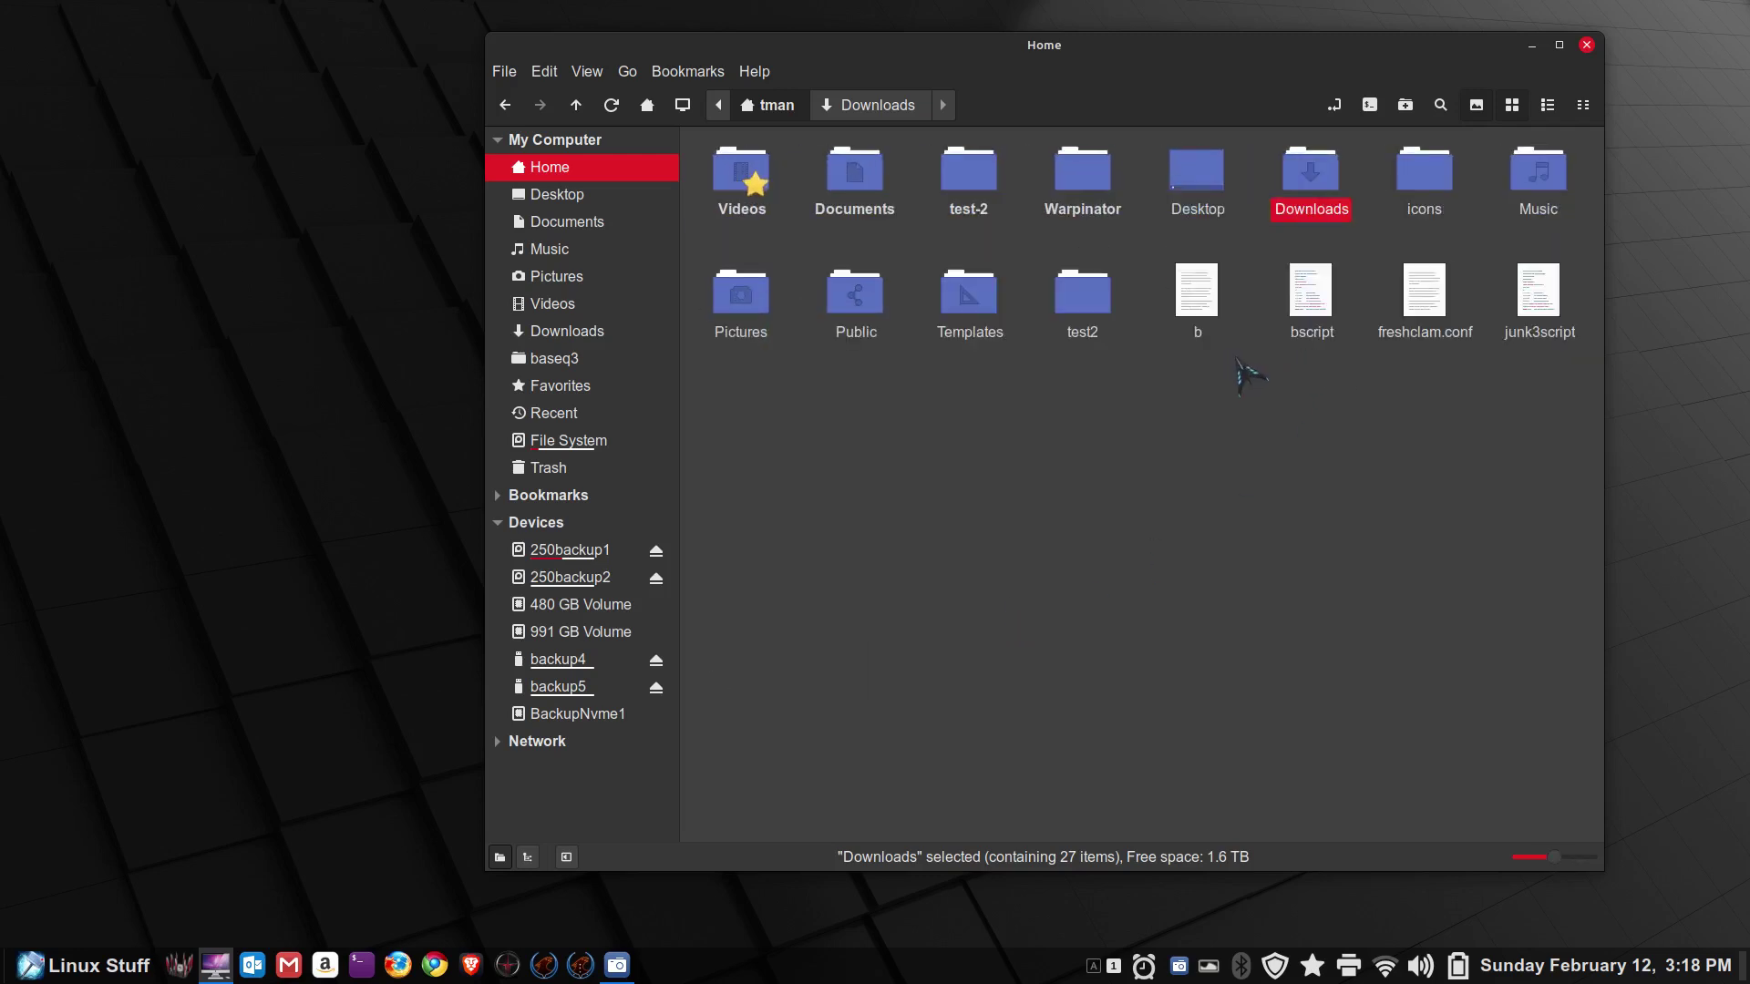
# Step: Open the WallPaper folder inside Pictures and shrink its thumbnails to the smallest size
pyautogui.click(572, 275)
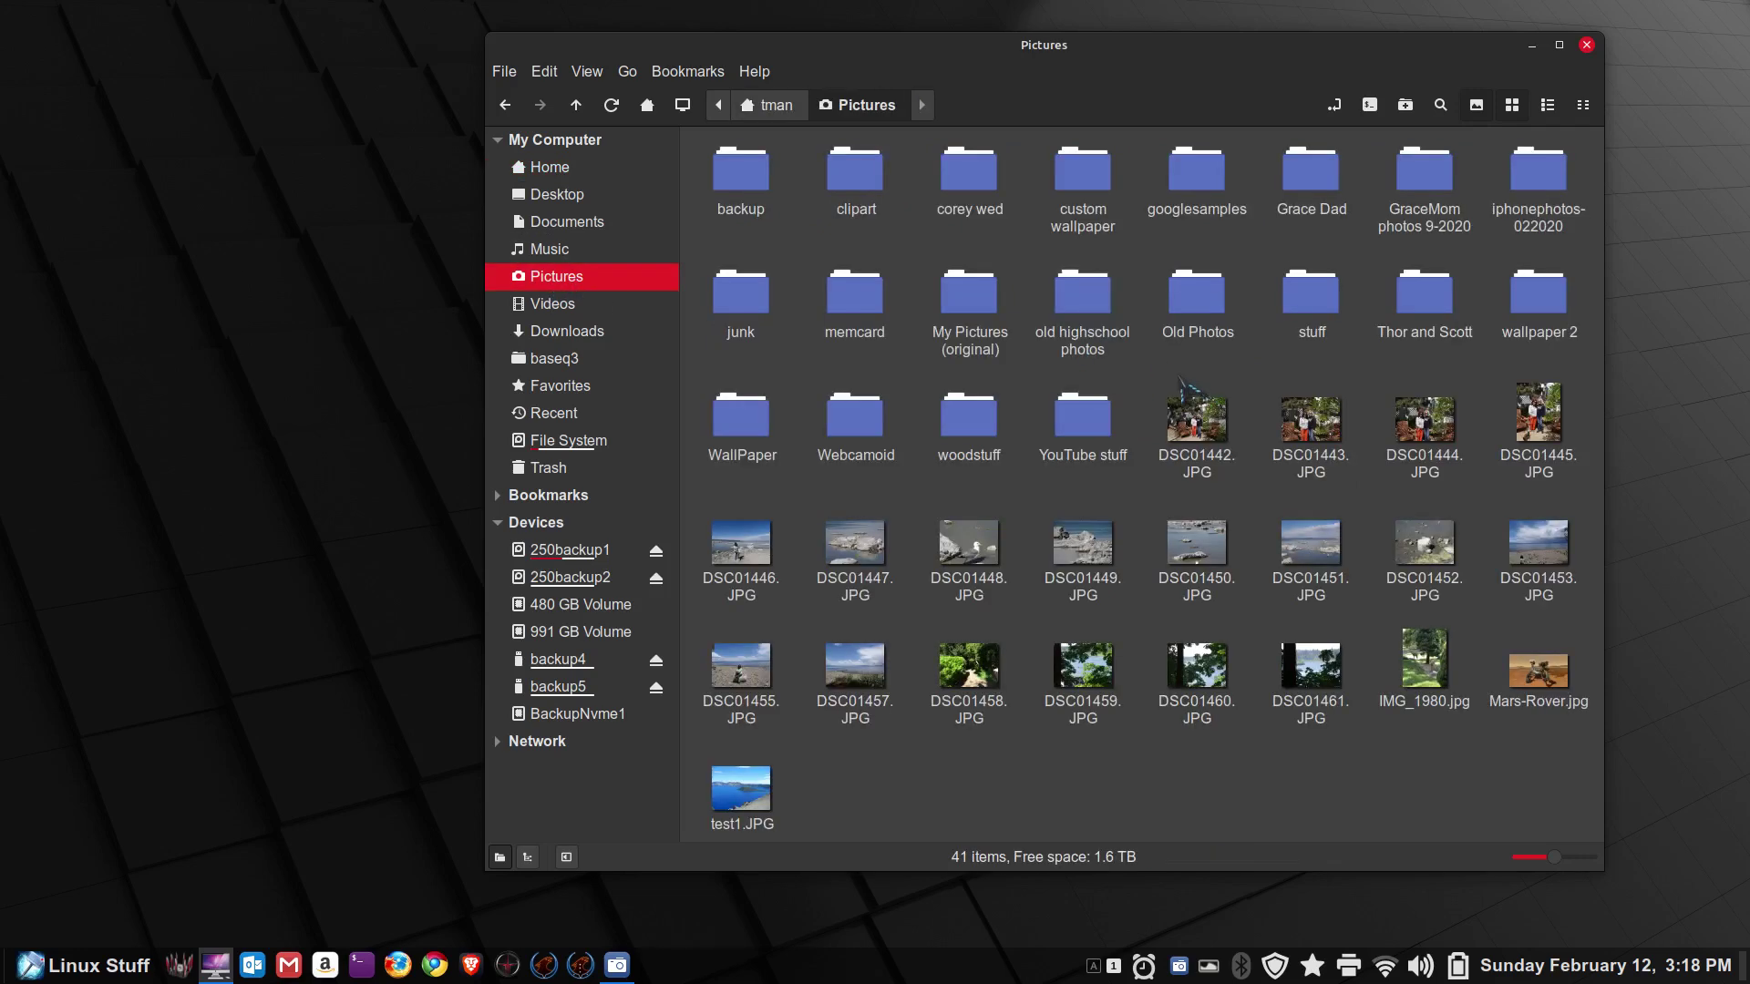
pyautogui.doubleClick(747, 424)
pyautogui.hotkey('ctrl', '-')
pyautogui.hotkey('ctrl', '-')
pyautogui.hotkey('ctrl', '-')
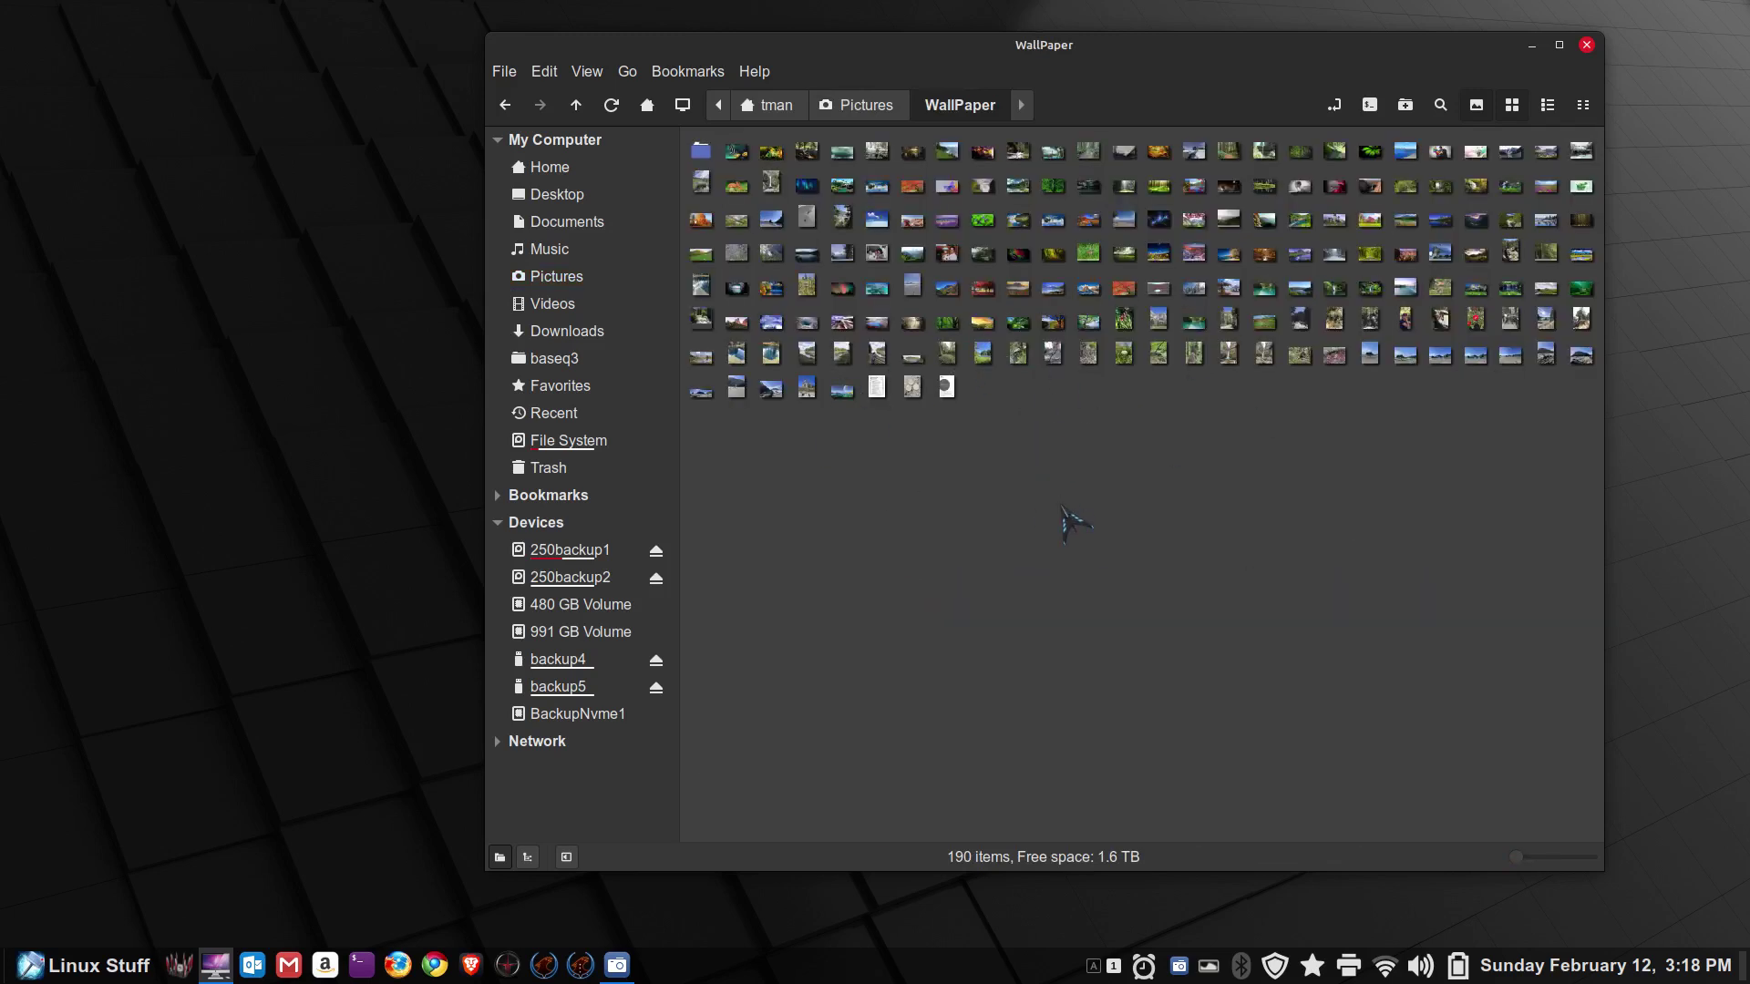
# Step: Enlarge the WallPaper folder's thumbnails to the largest size and look through the pictures
pyautogui.hotkey('ctrl', '+')
pyautogui.hotkey('ctrl', '+')
pyautogui.hotkey('ctrl', '+')
pyautogui.hotkey('ctrl', '+')
pyautogui.hotkey('ctrl', '+')
pyautogui.hotkey('ctrl', '+')
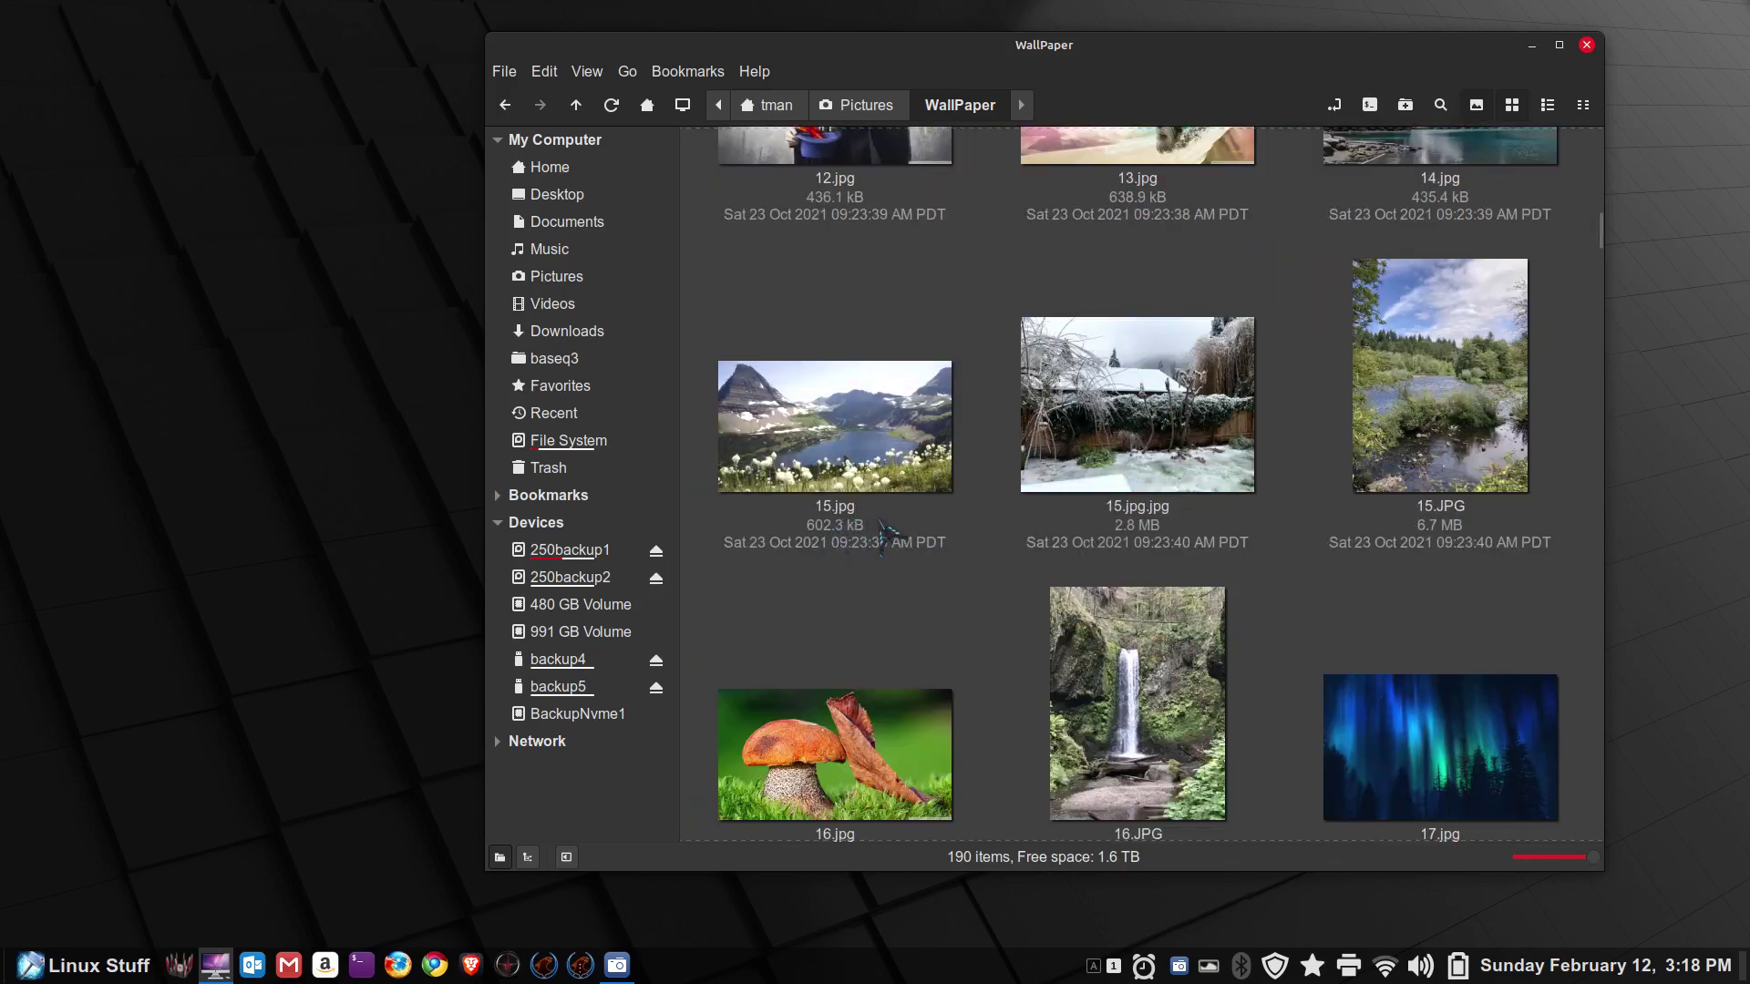
pyautogui.scroll(-2, 907, 520)
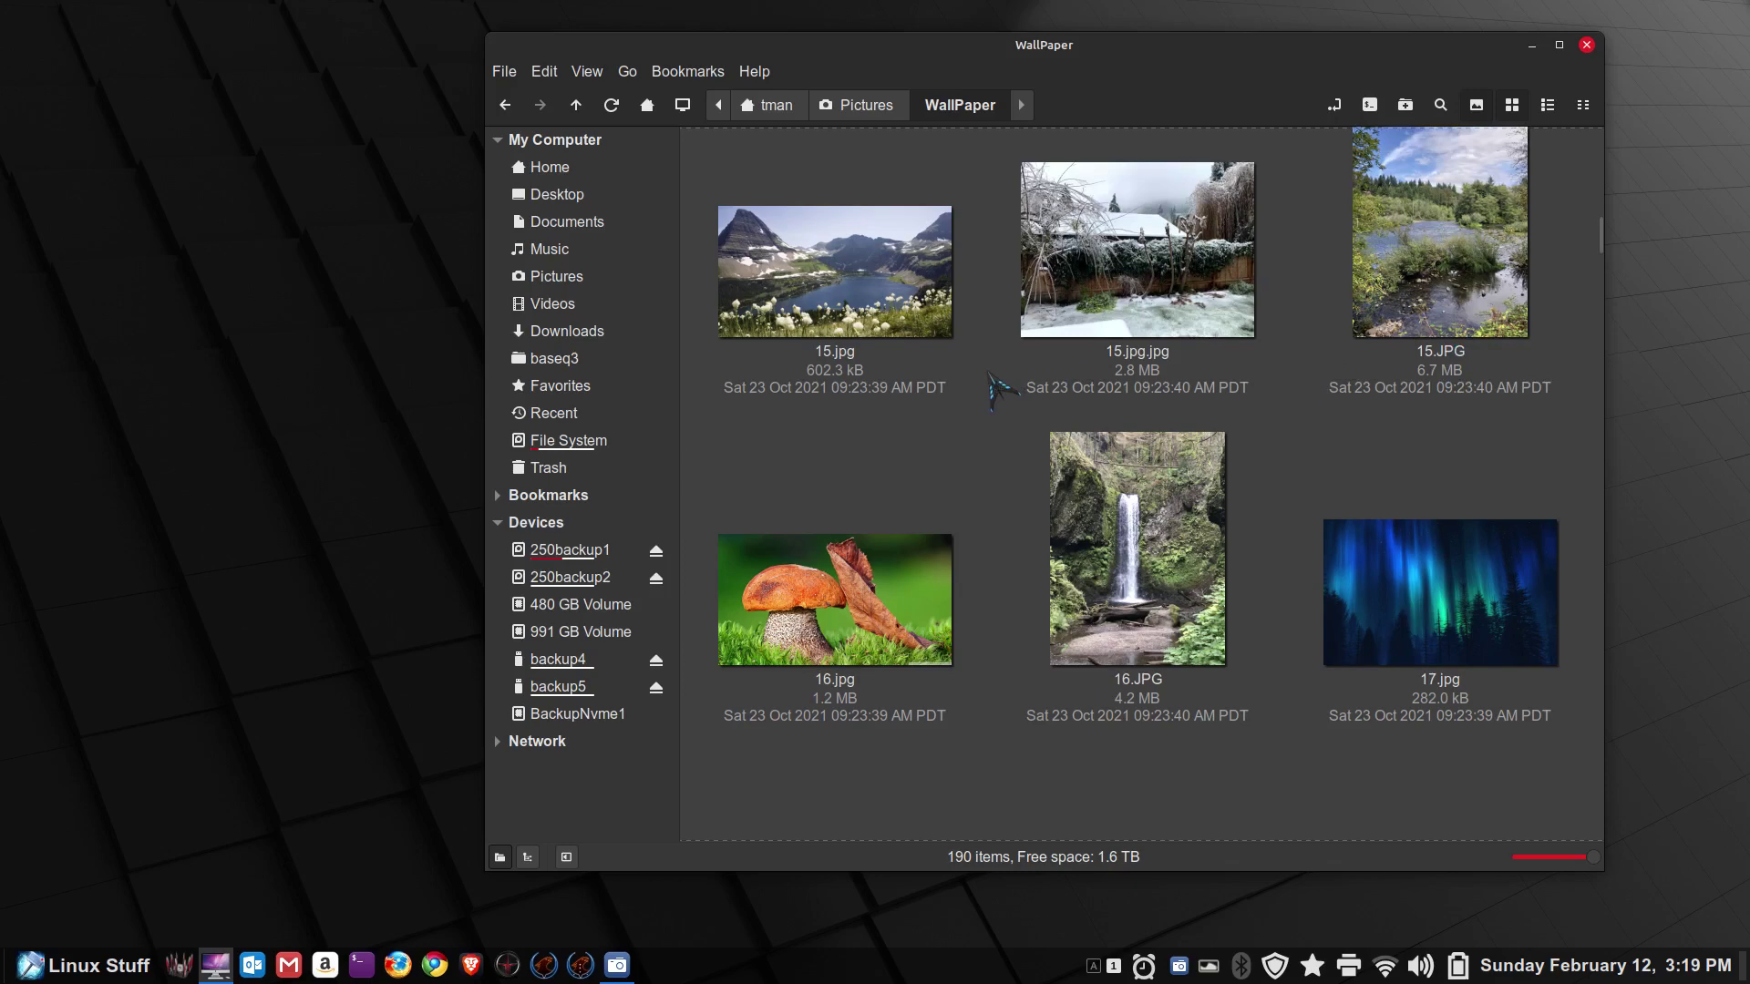
# Step: Shrink the WallPaper thumbnails back to the smallest size, then open and close a quick preview of 1.jpg
pyautogui.keyDown('ctrl'); pyautogui.scroll(-6, 1001, 390); pyautogui.keyUp('ctrl')
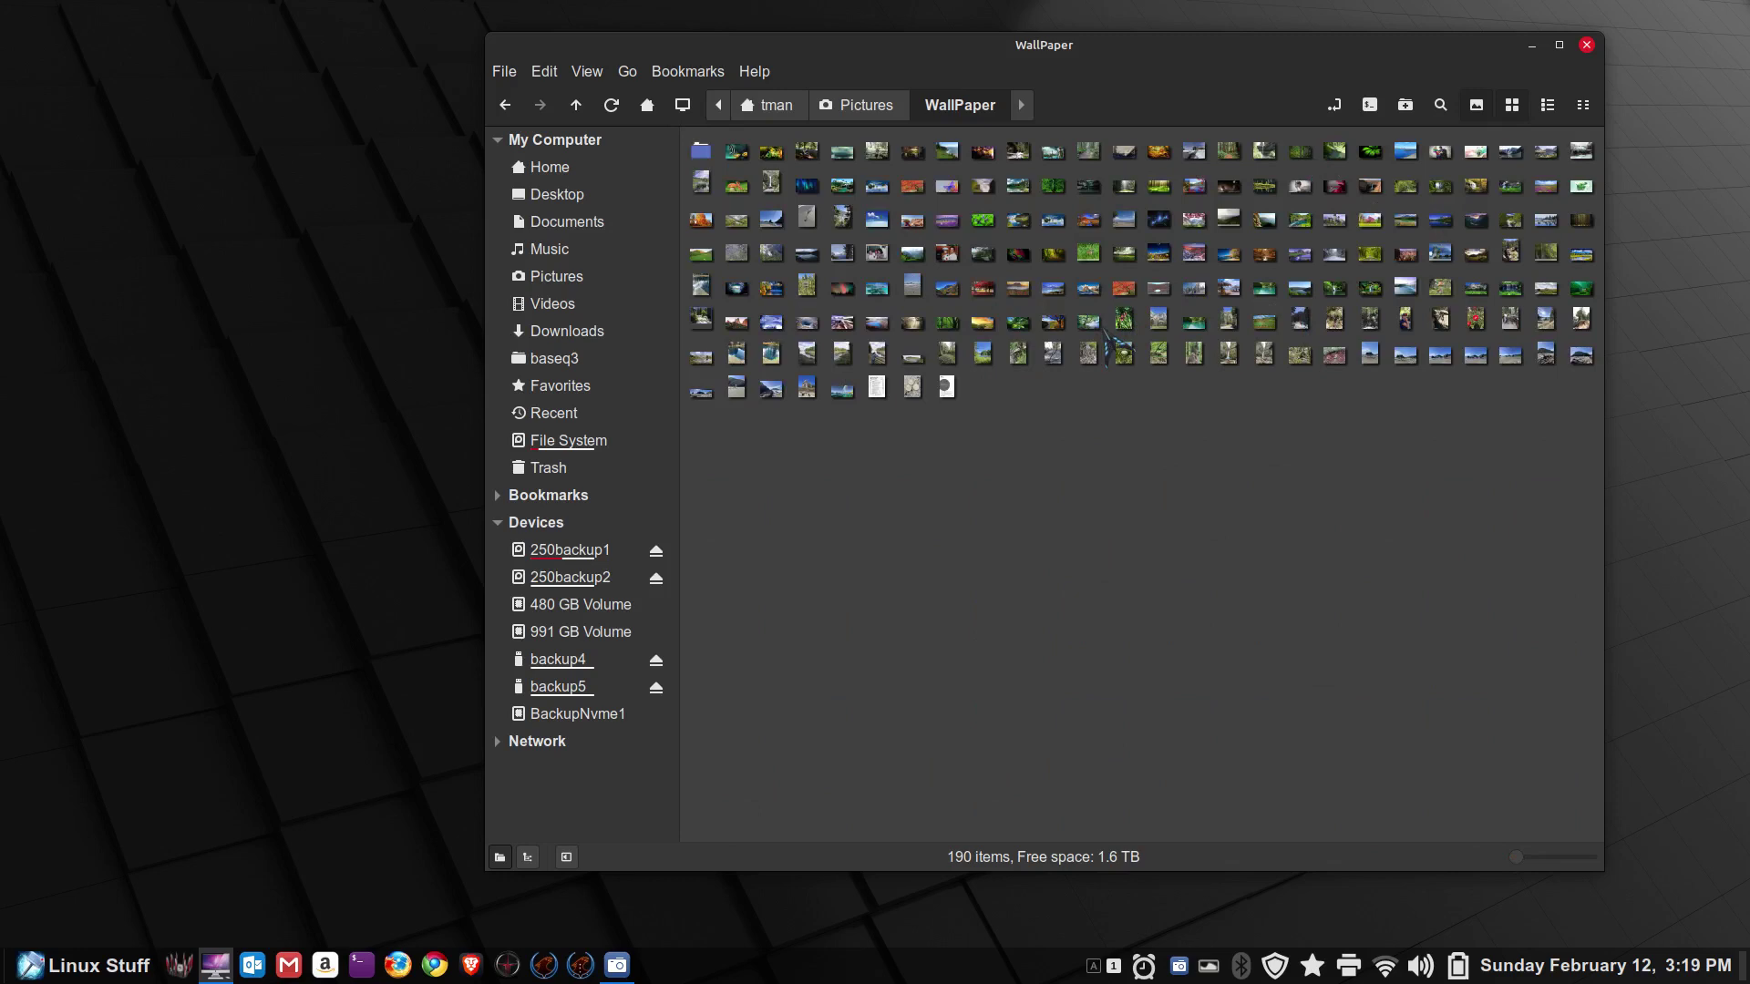
pyautogui.click(735, 153)
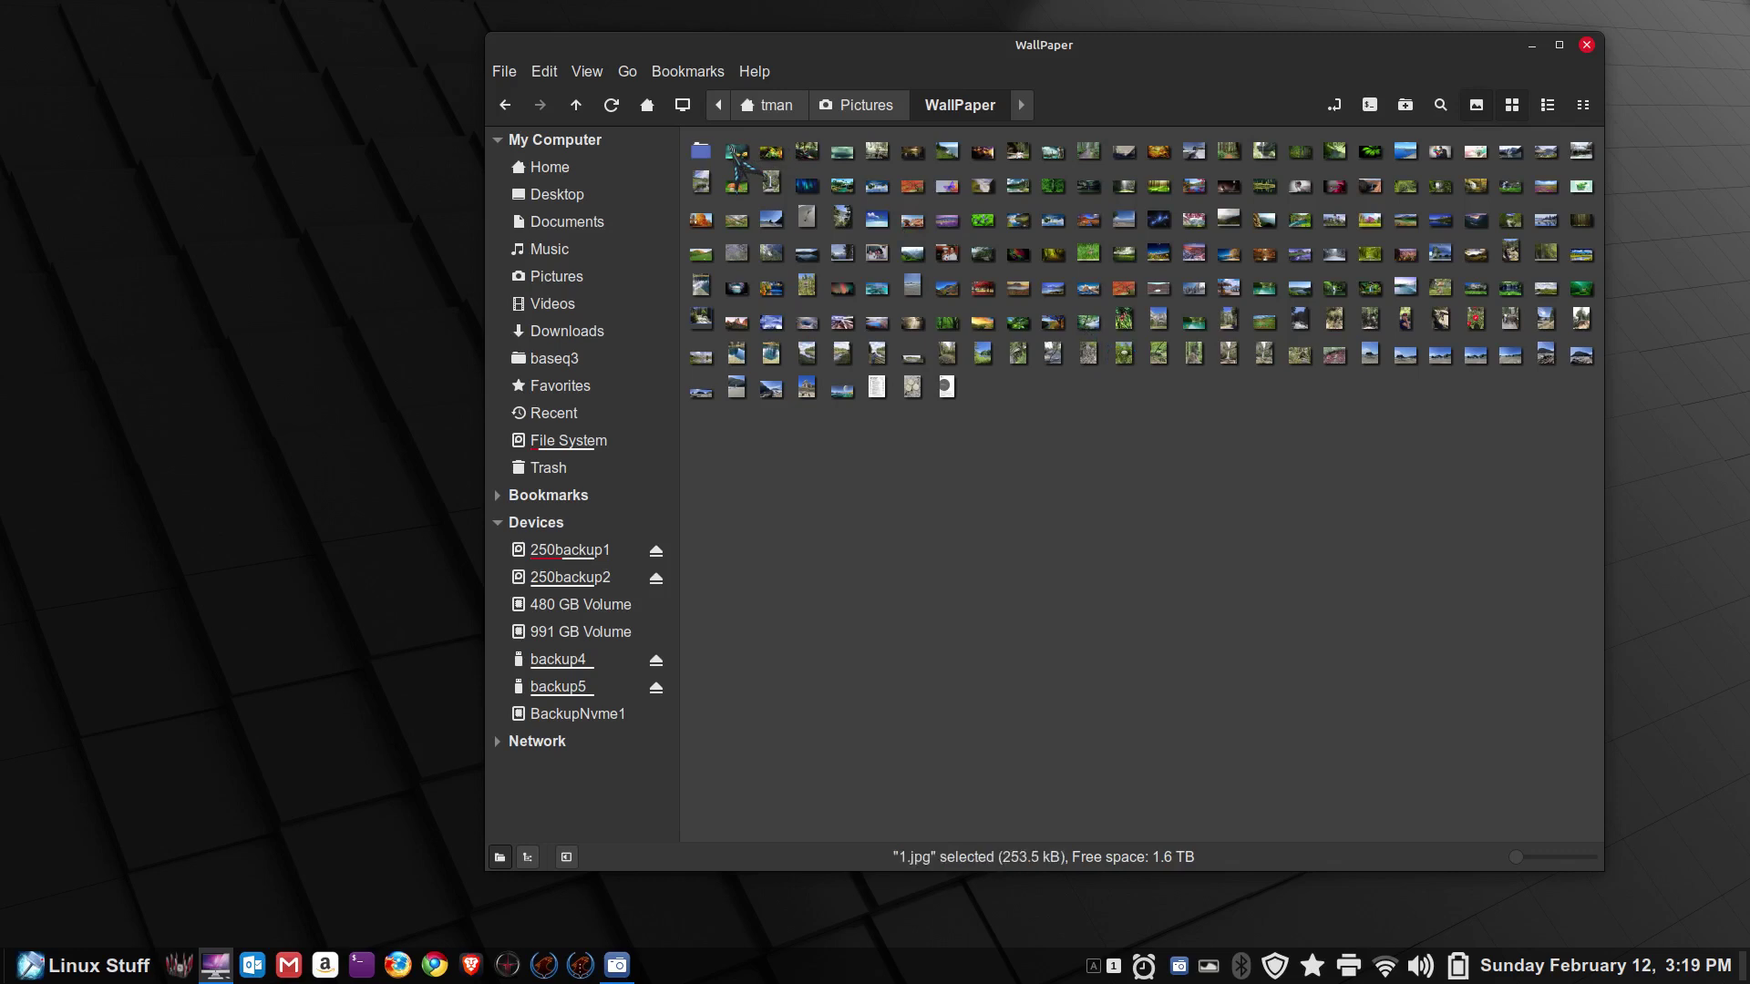
pyautogui.press('space')
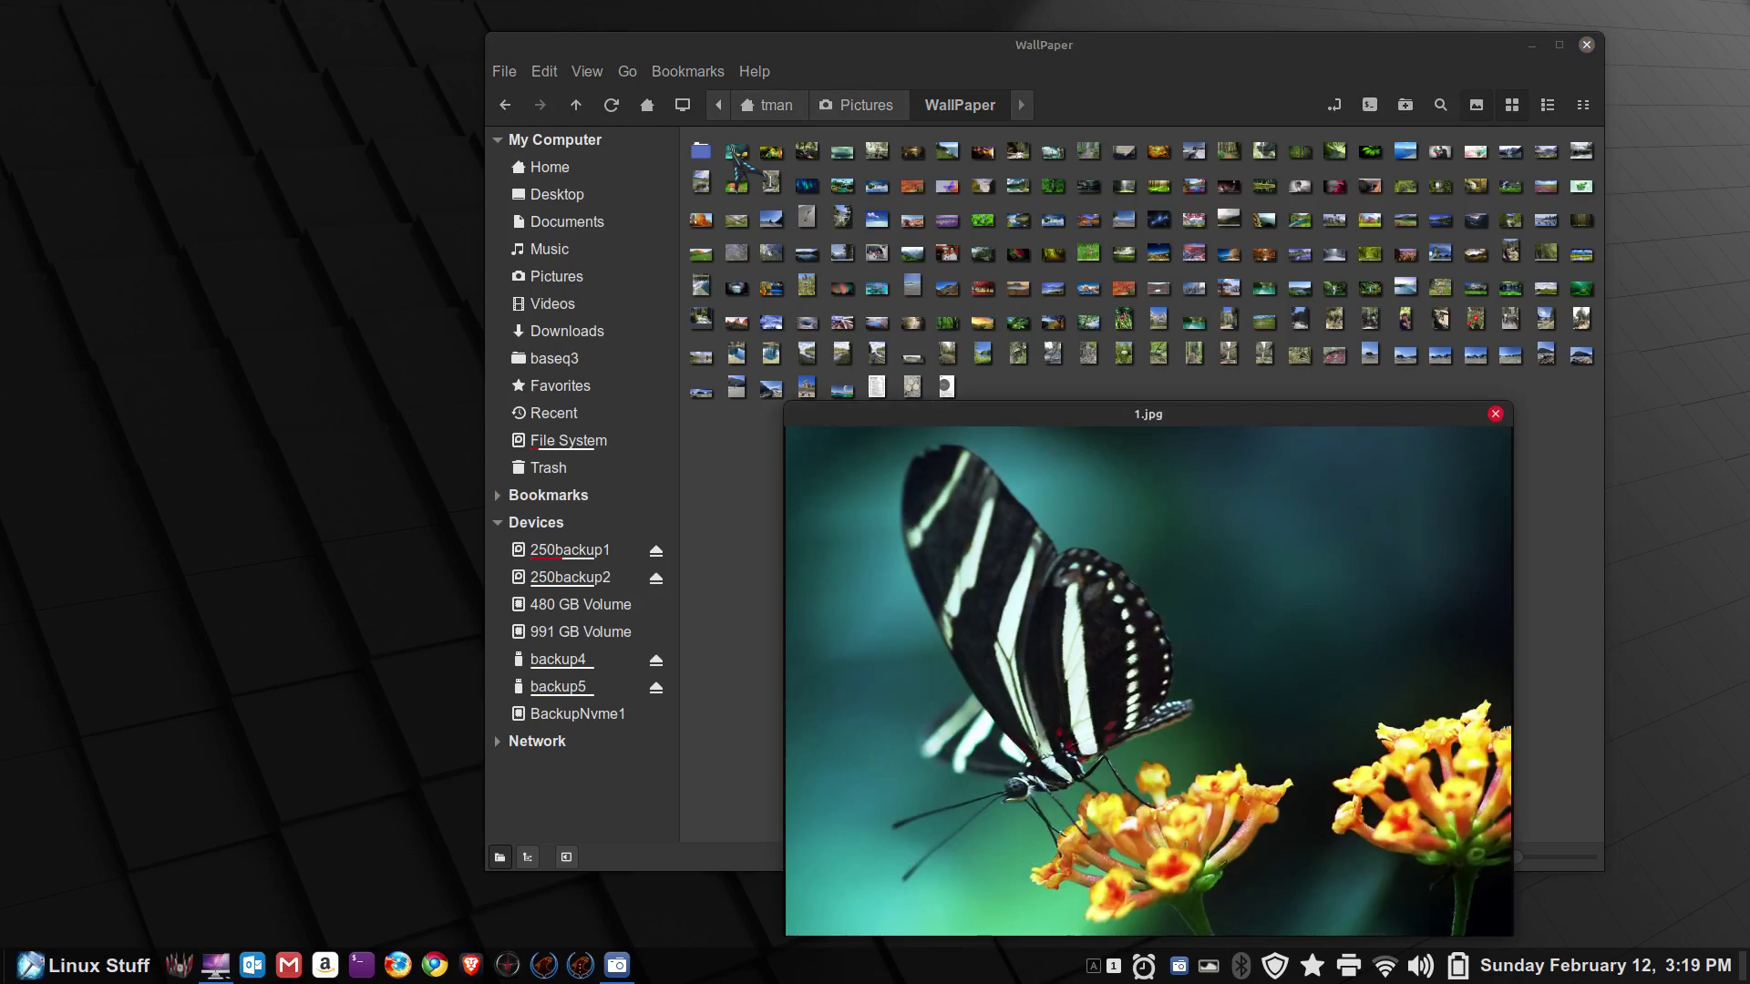
pyautogui.press('space')
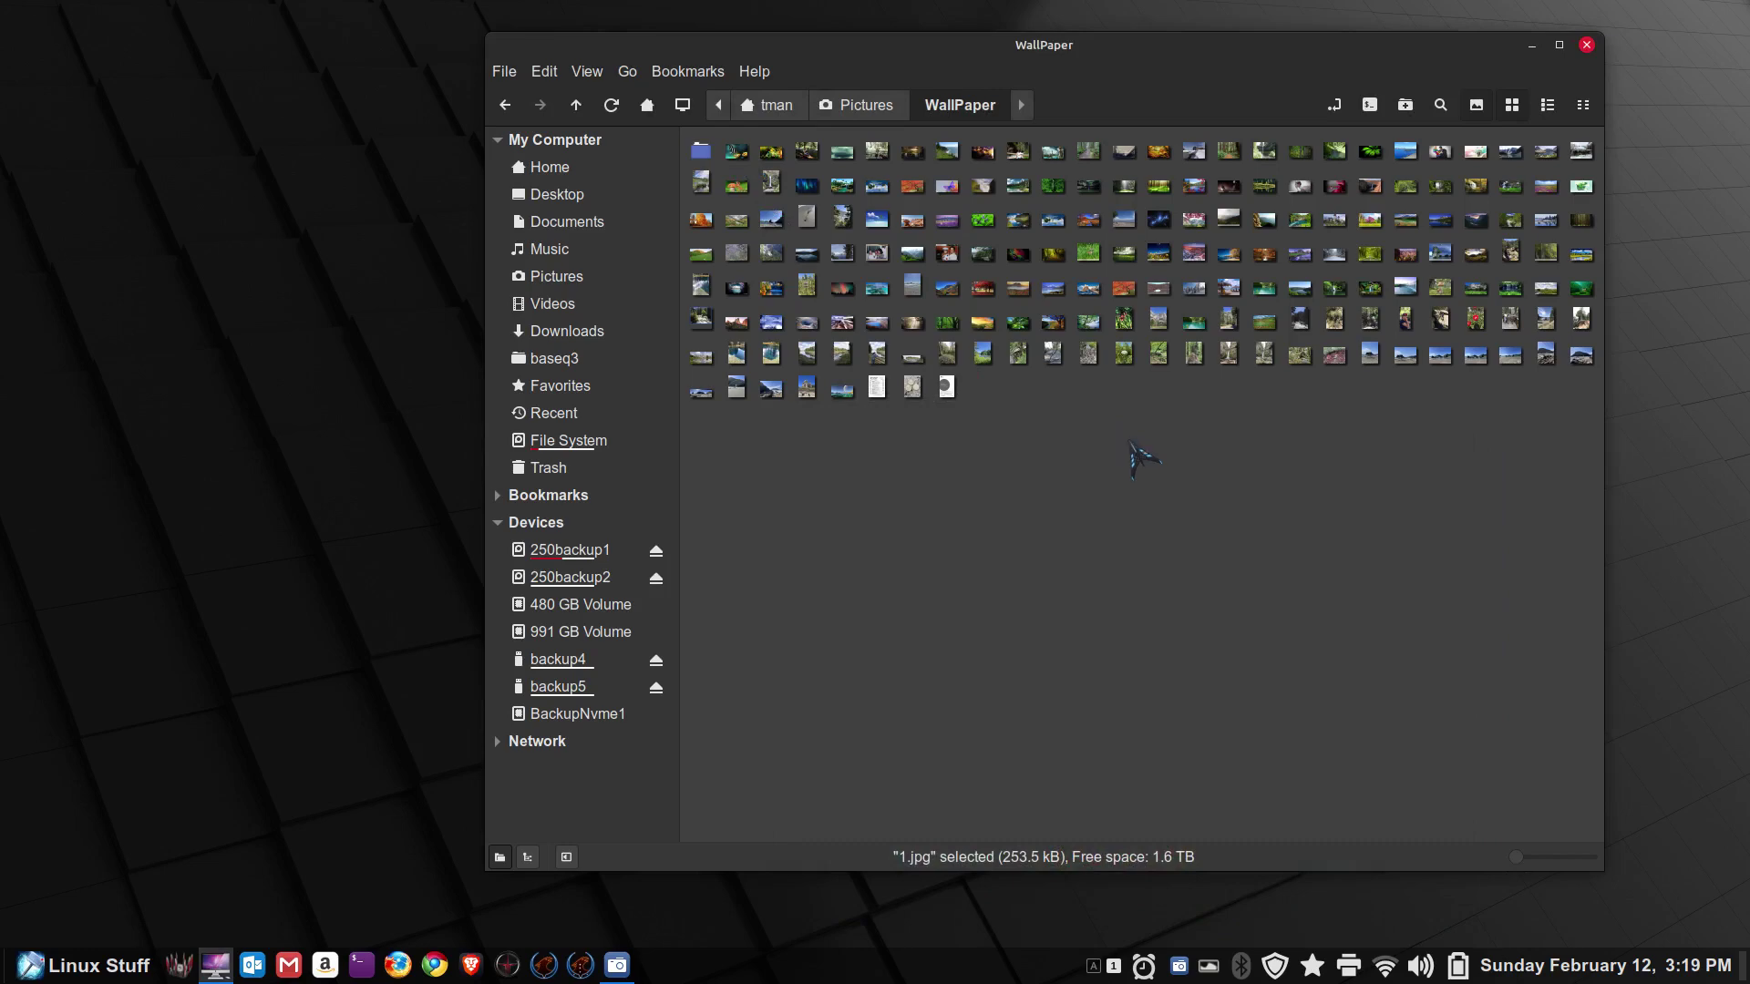
# Step: Enlarge the WallPaper thumbnails until file names show, then open and close the quick preview of 1.jpg again
pyautogui.scroll(3, 1141, 467)
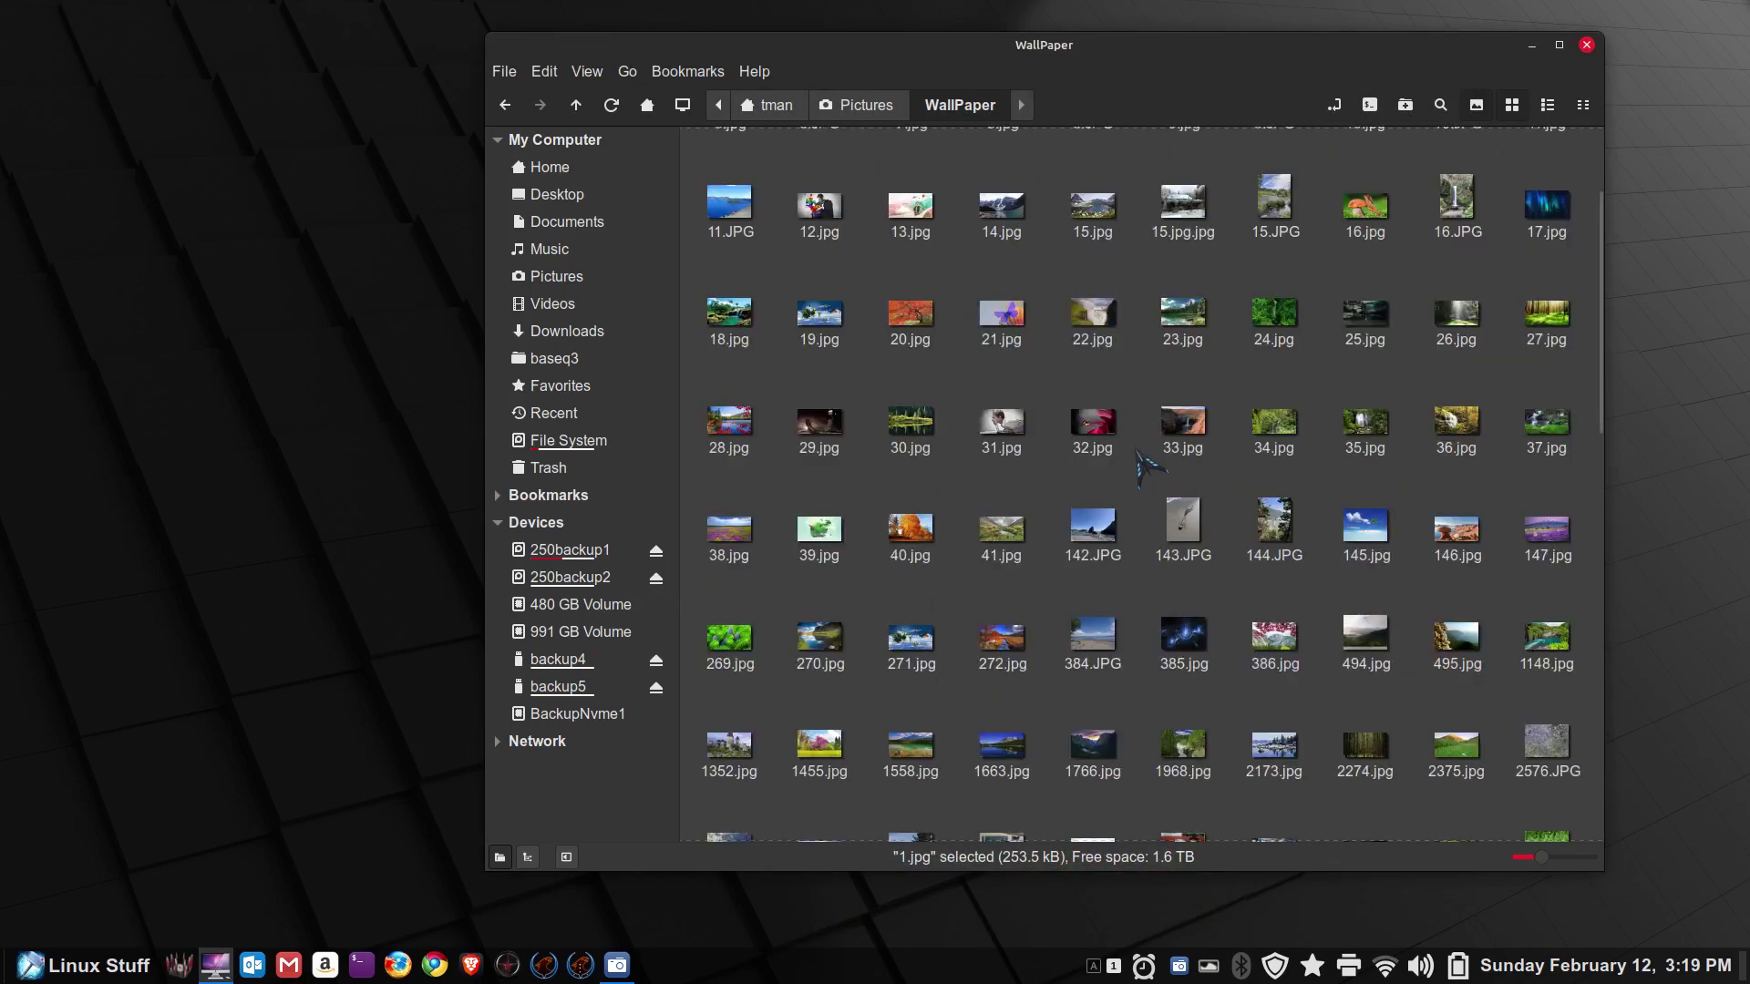
pyautogui.press('space')
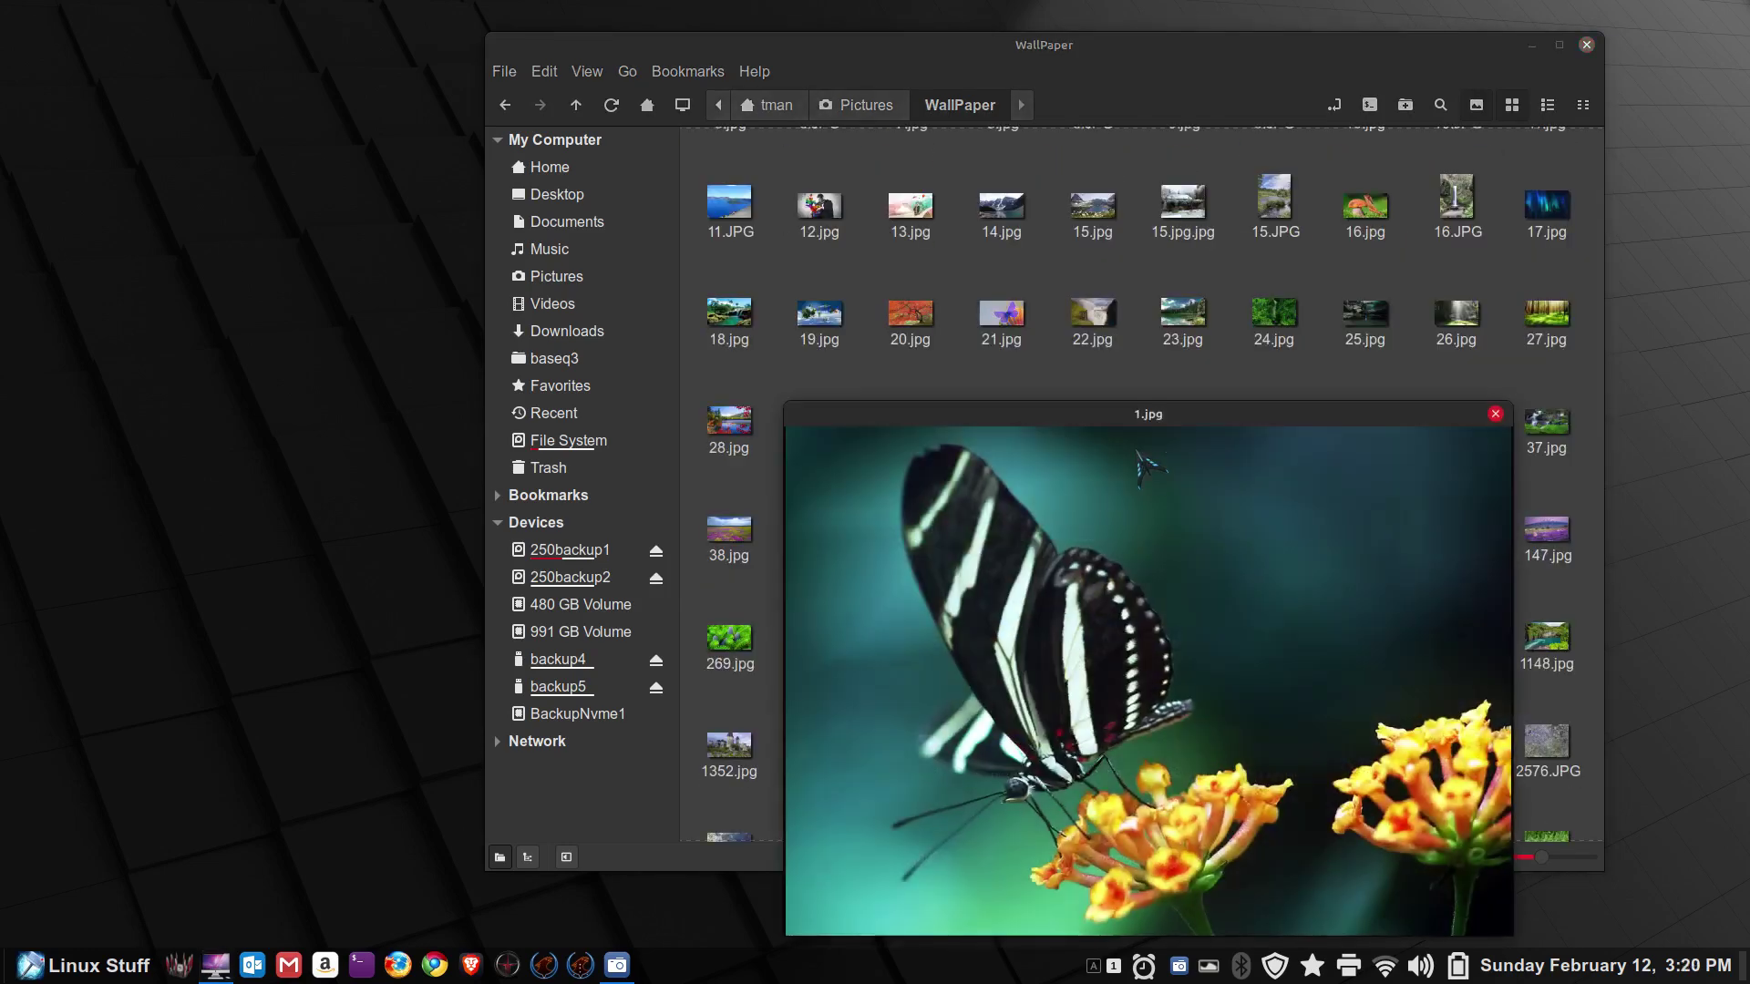
pyautogui.press('space')
# Step: Quick-preview 12.jpg, expand the preview to full screen and close it
pyautogui.click(821, 229)
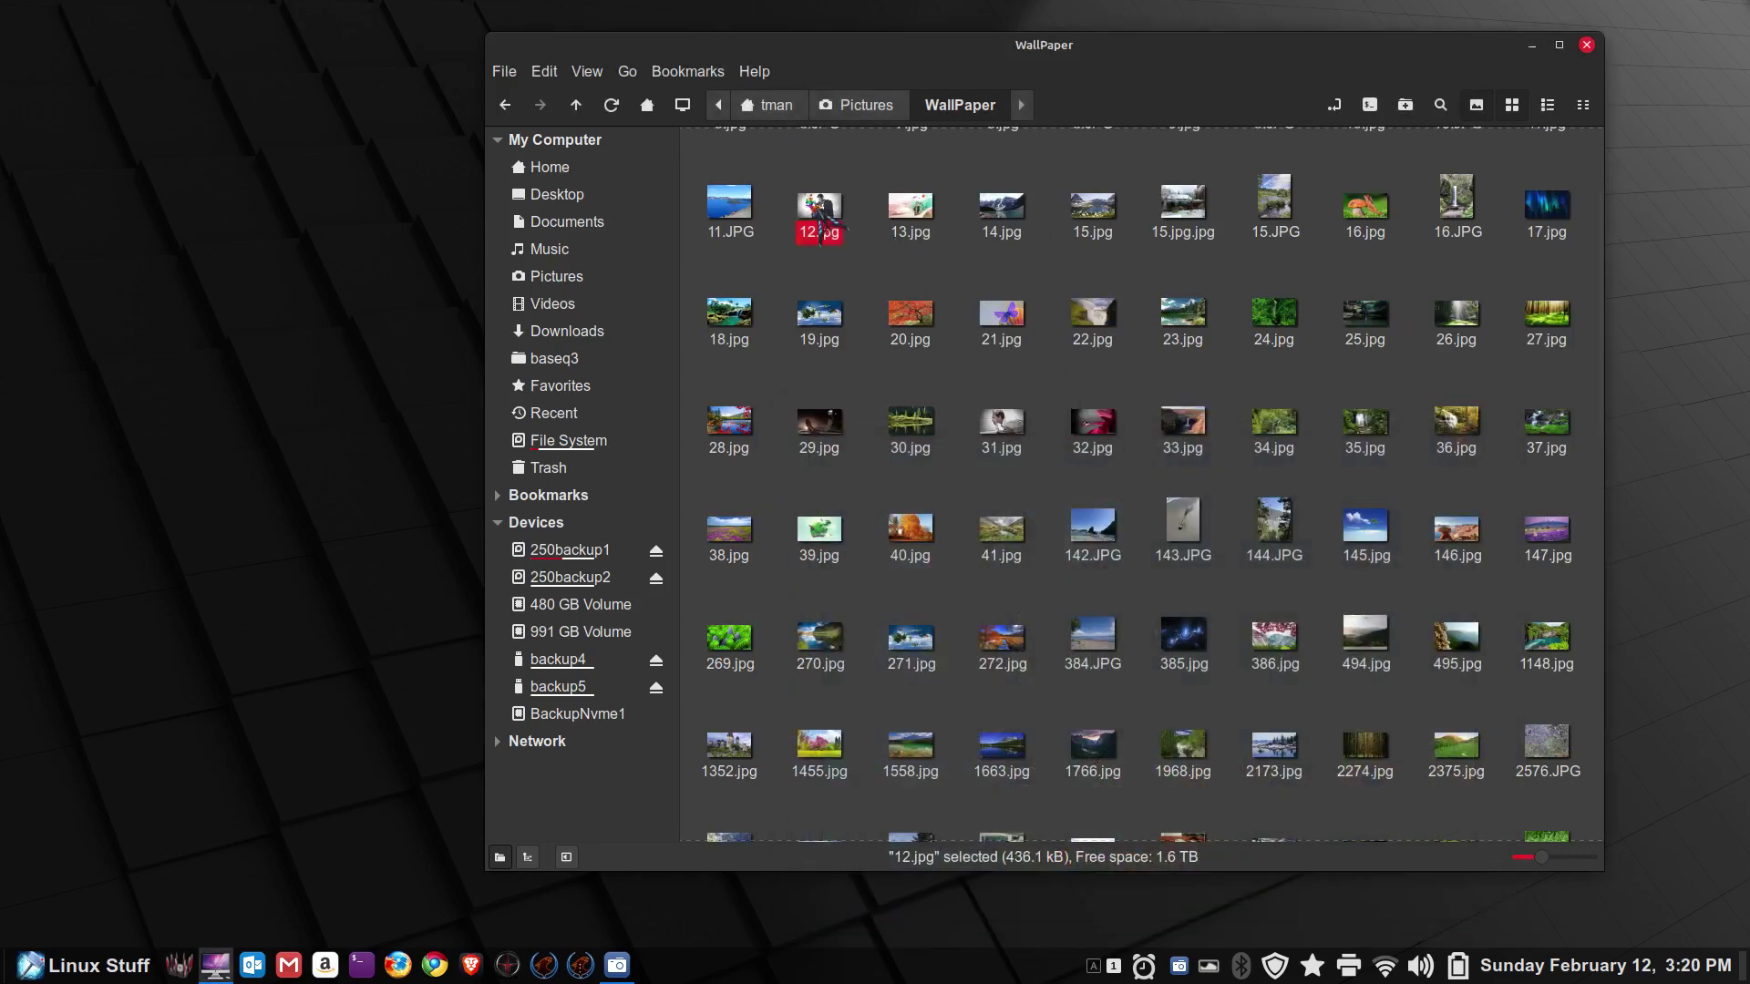
pyautogui.press('space')
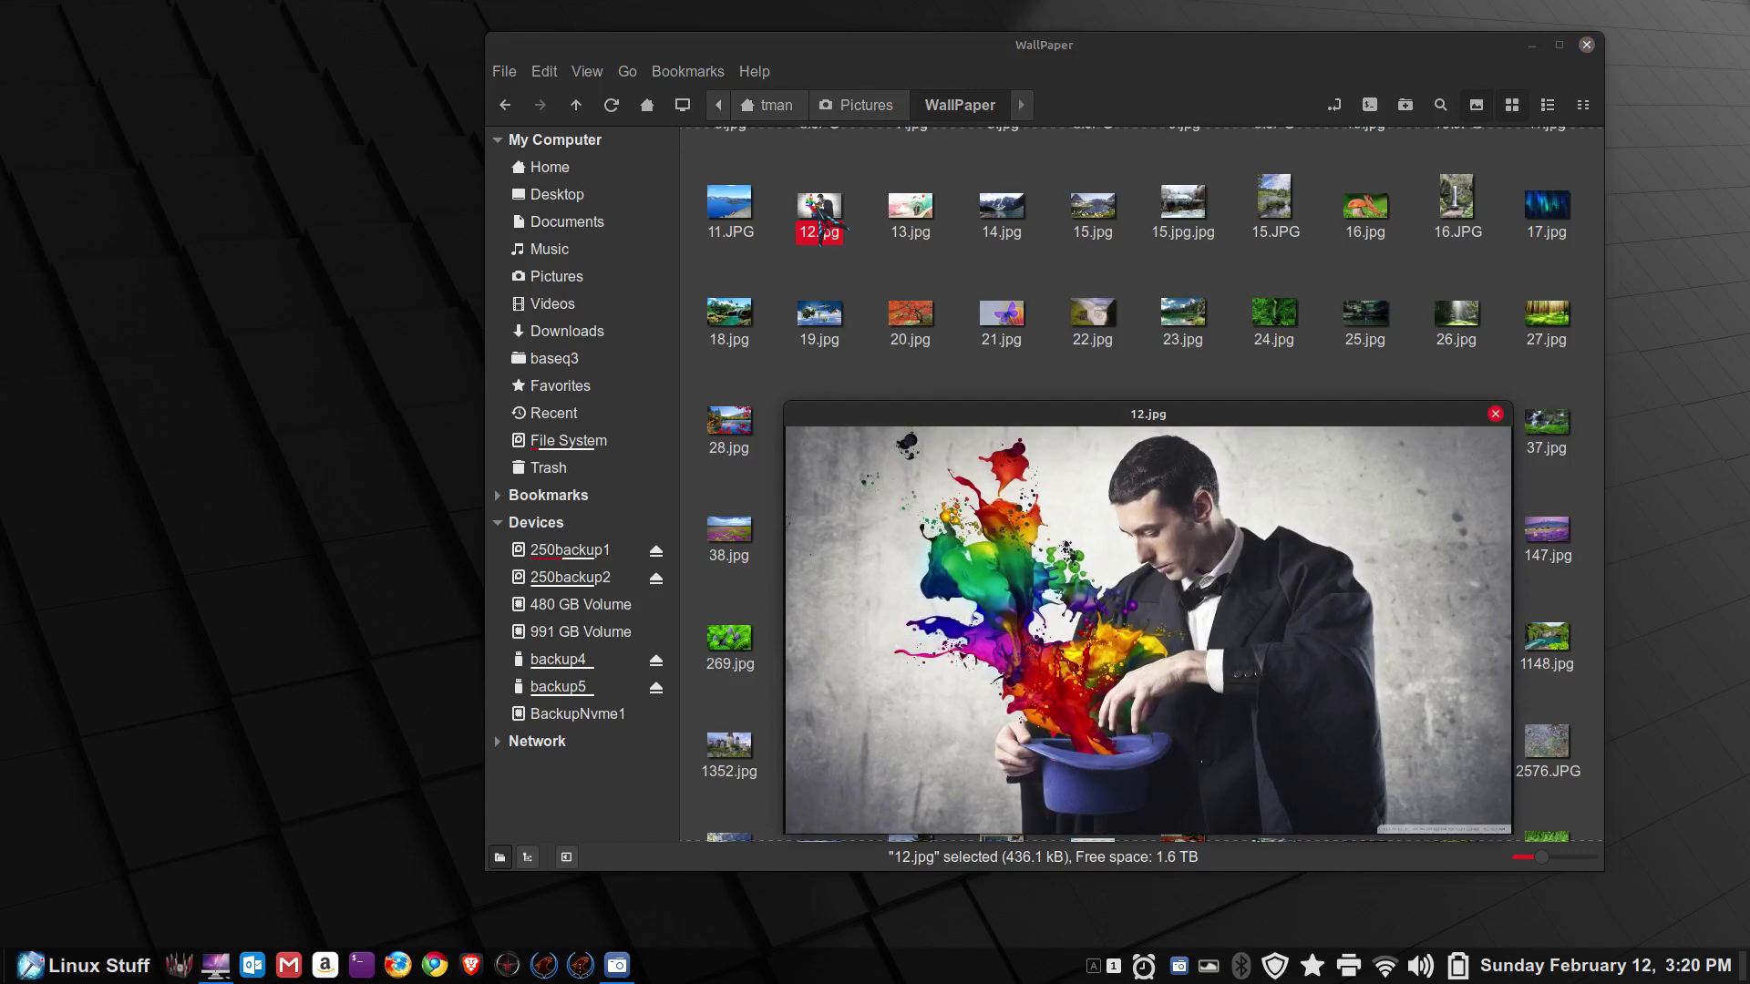
pyautogui.moveTo(1049, 563)
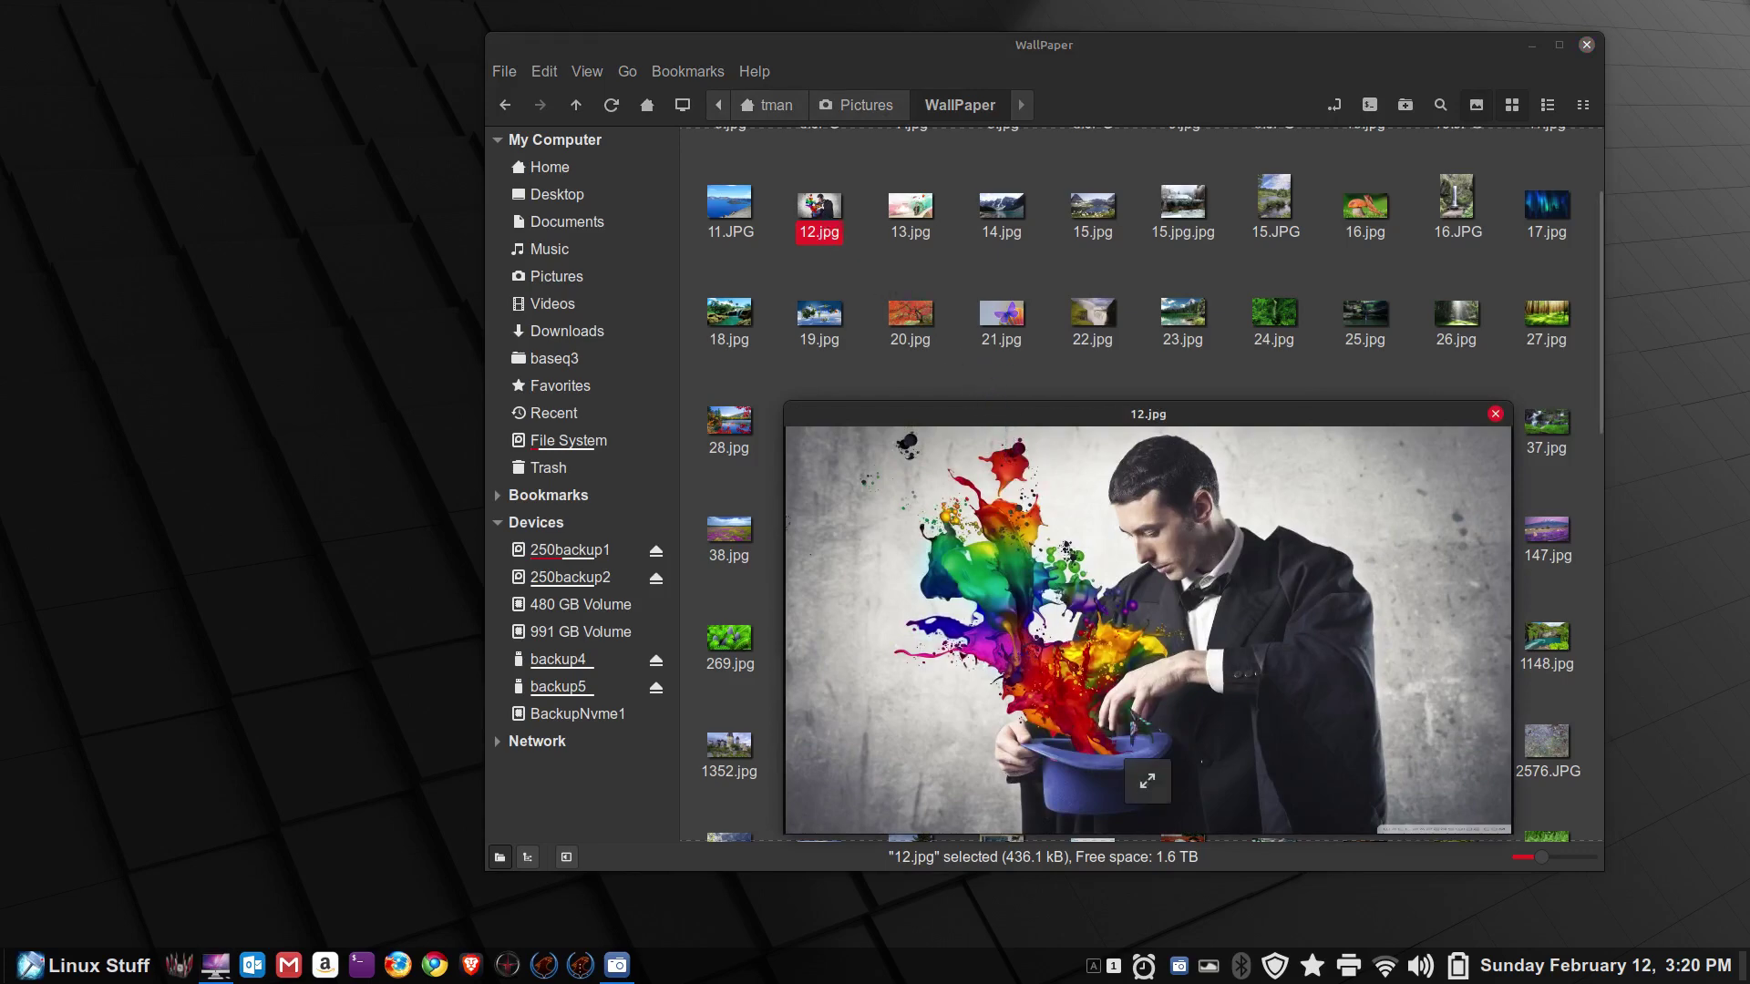
pyautogui.click(1148, 781)
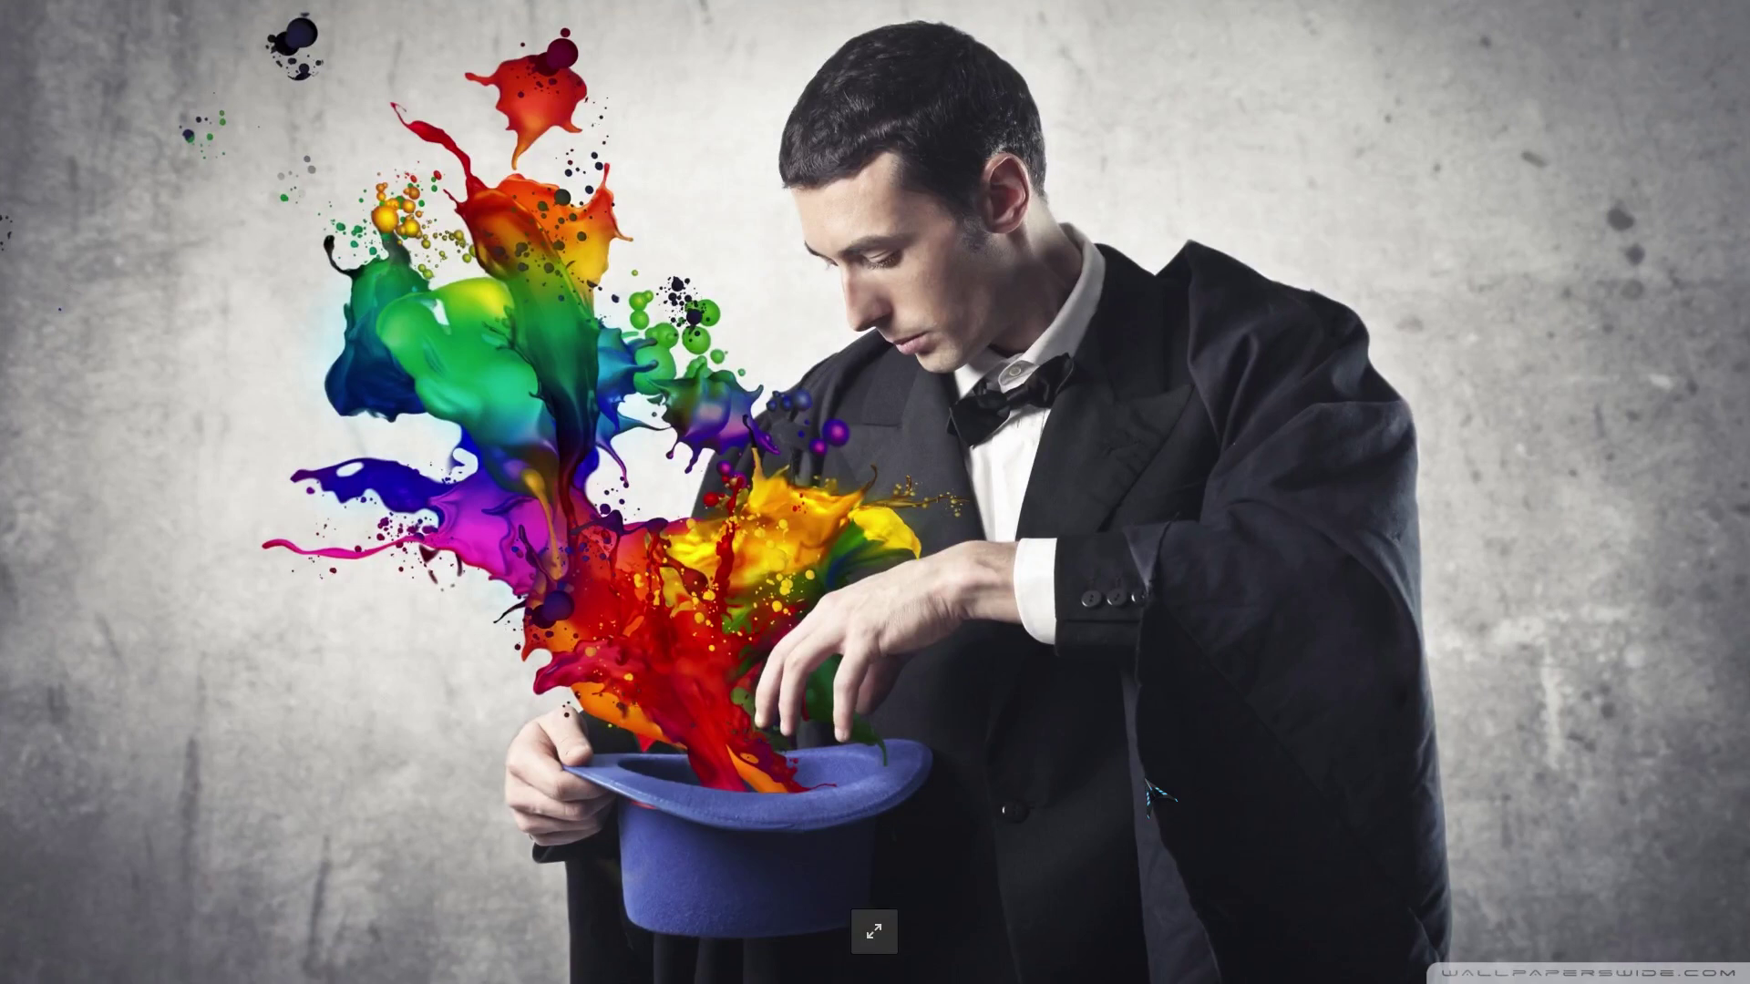
pyautogui.press('Escape')
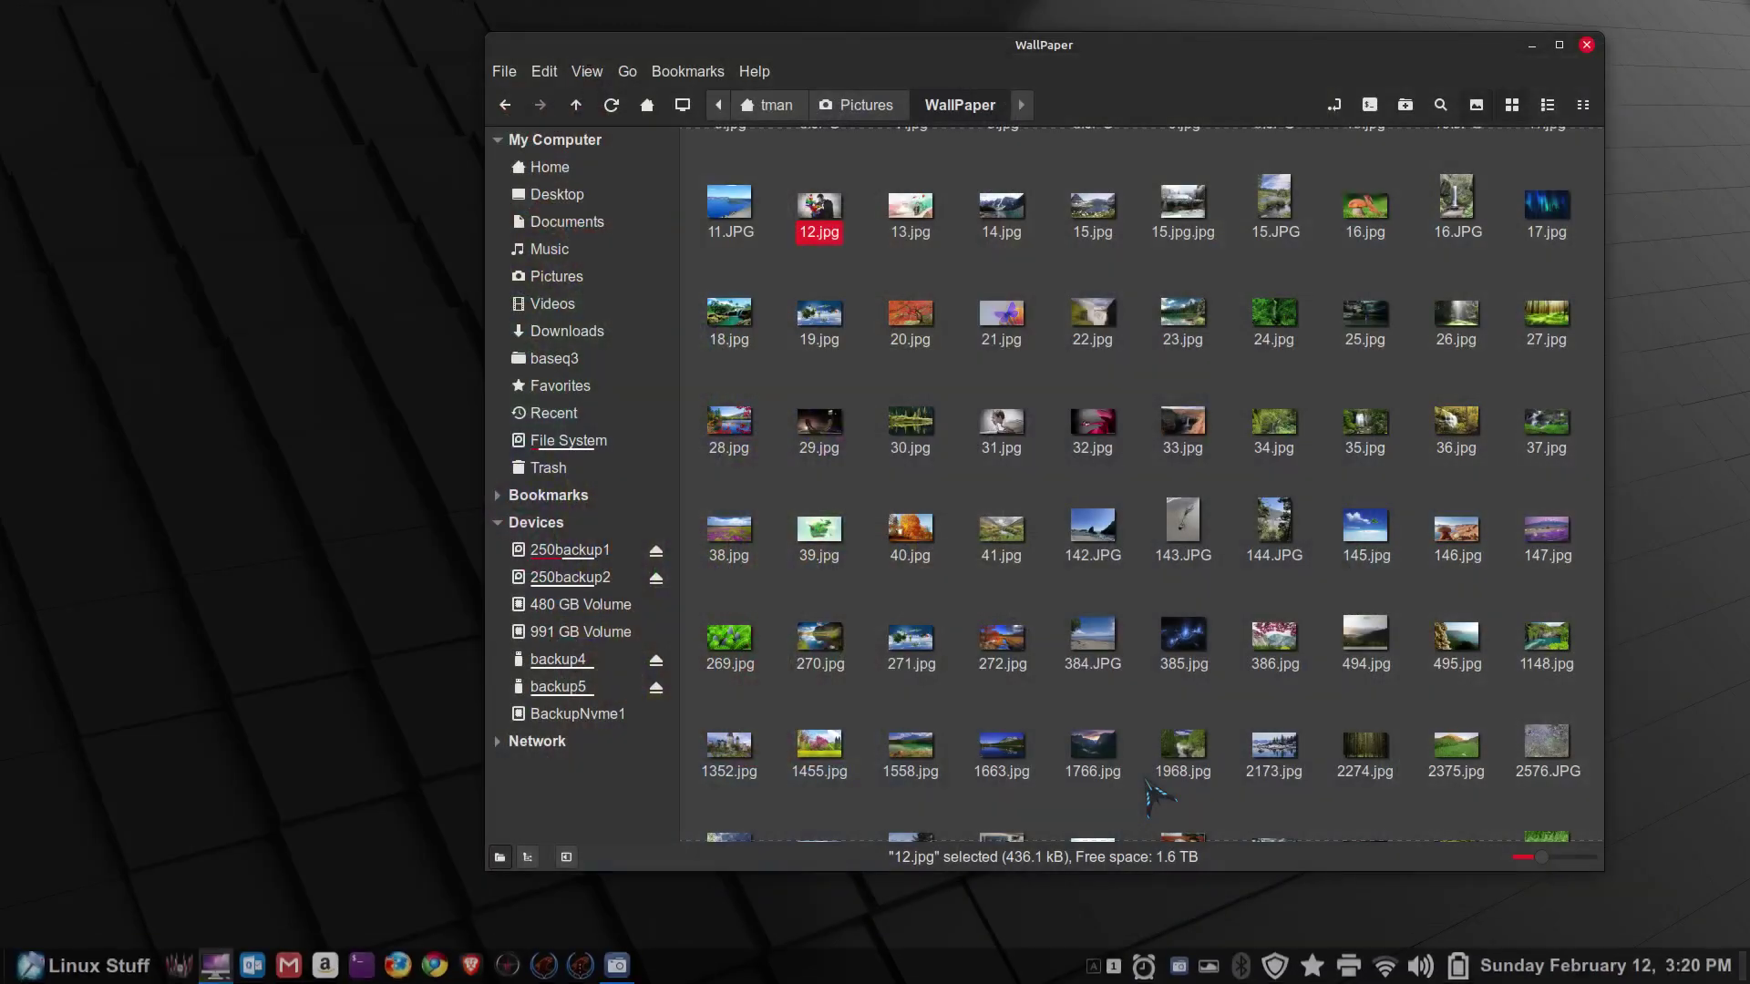
# Step: Preview 12.jpg in full screen once more and return to the WallPaper folder
pyautogui.press('space')
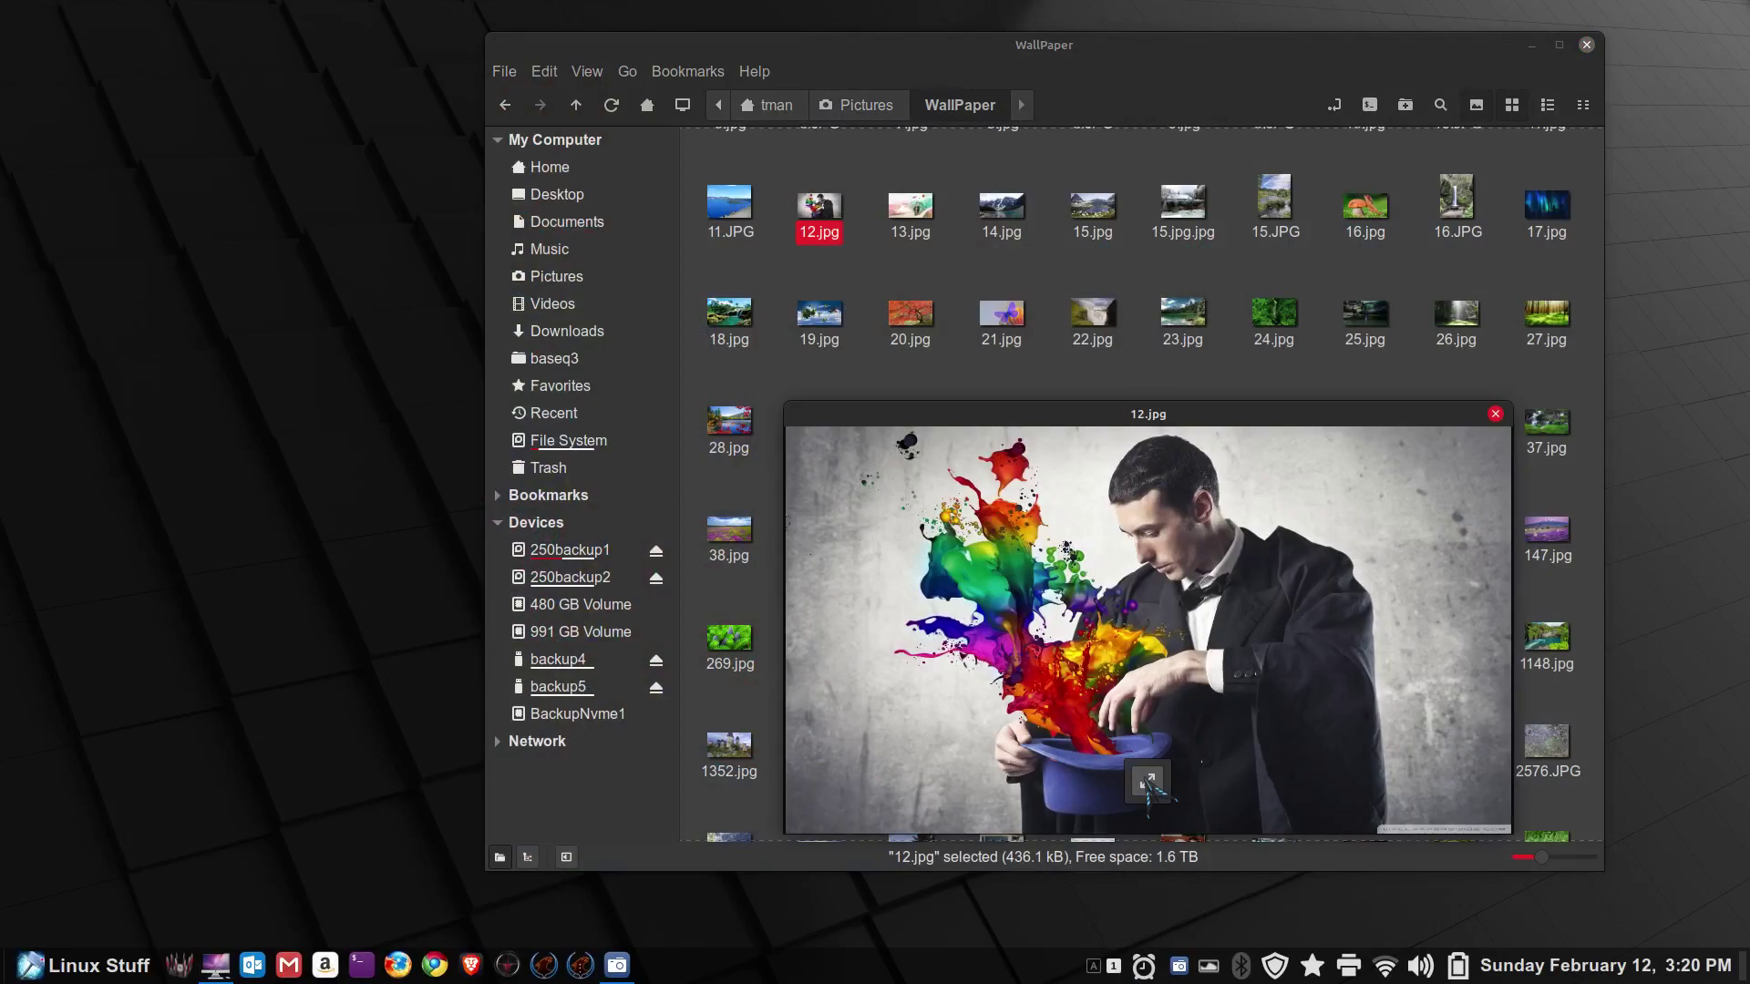
pyautogui.click(1147, 781)
pyautogui.press('space')
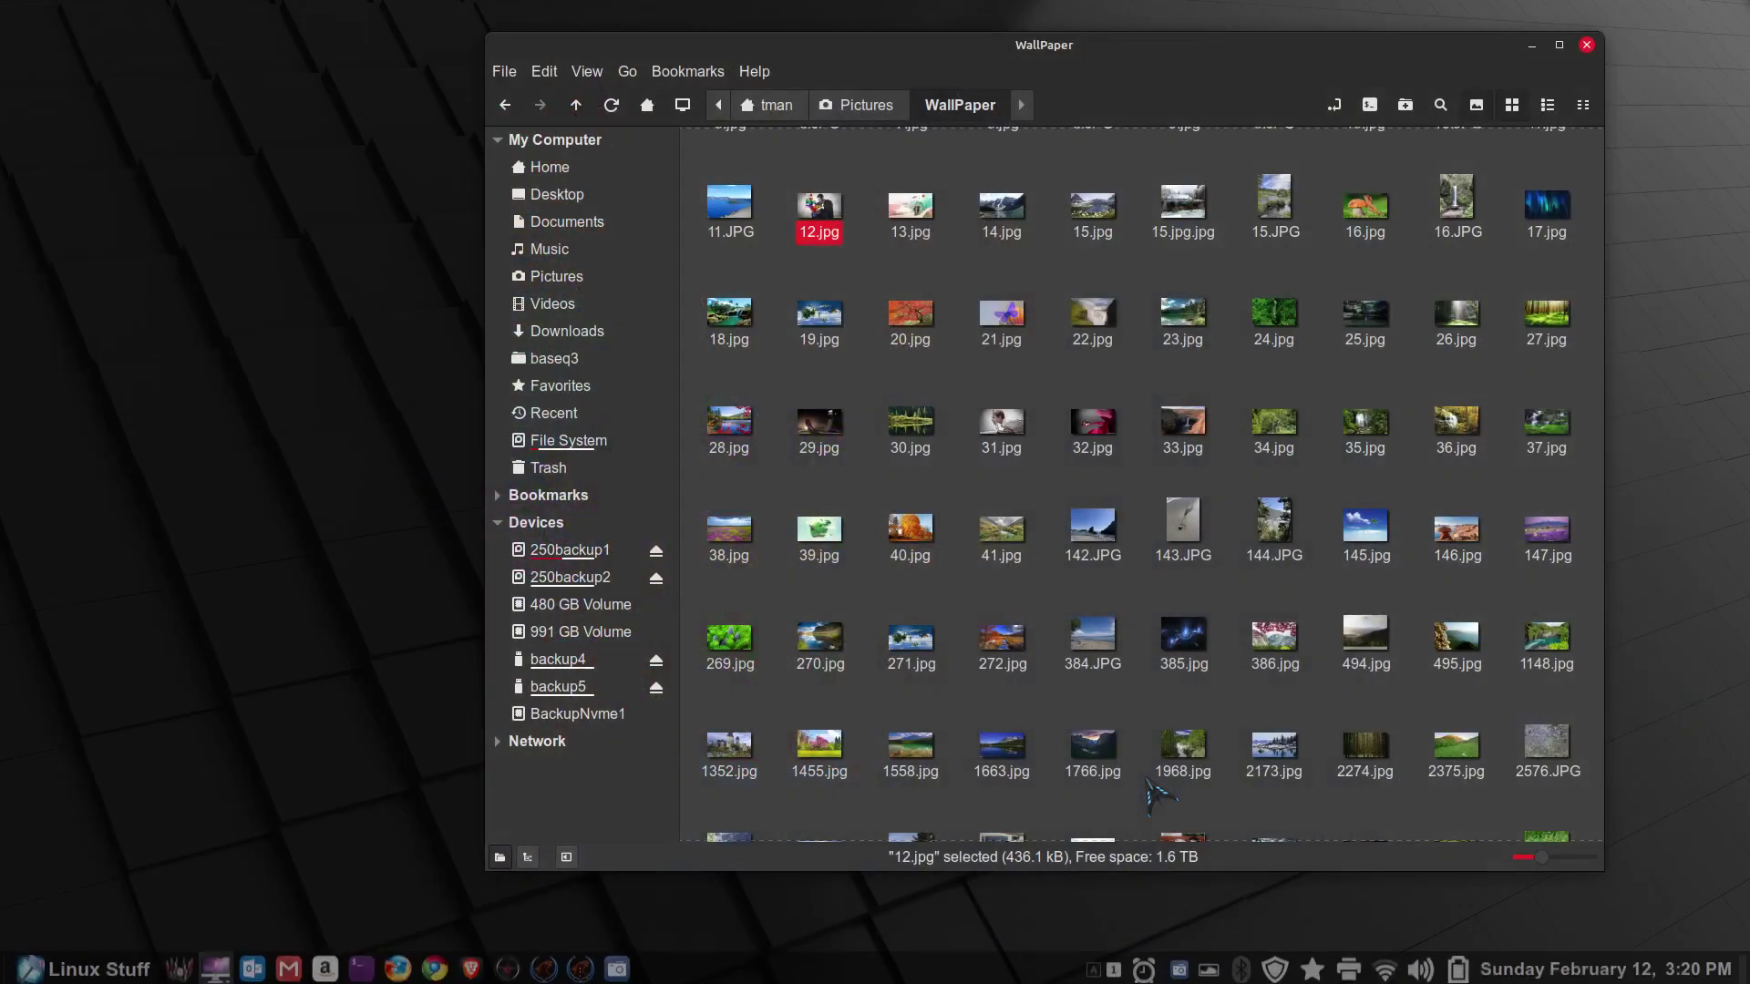
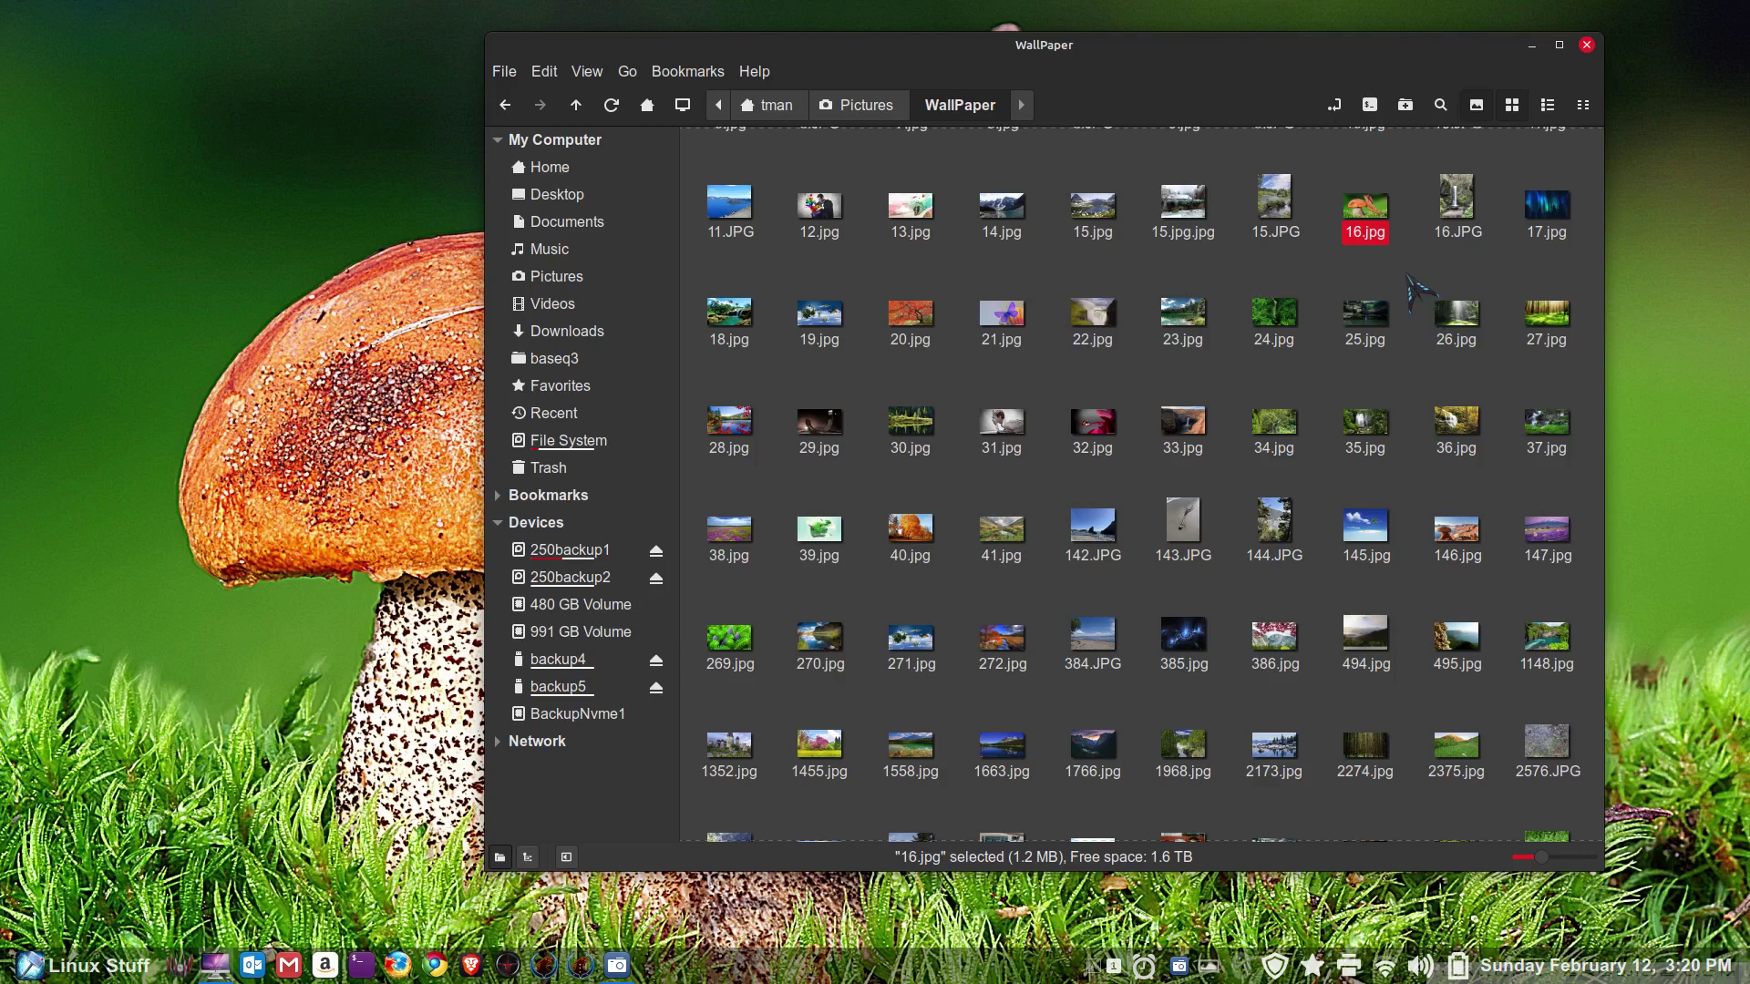
# Step: Set 15.JPG as the desktop wallpaper from its file actions
pyautogui.click(1275, 204)
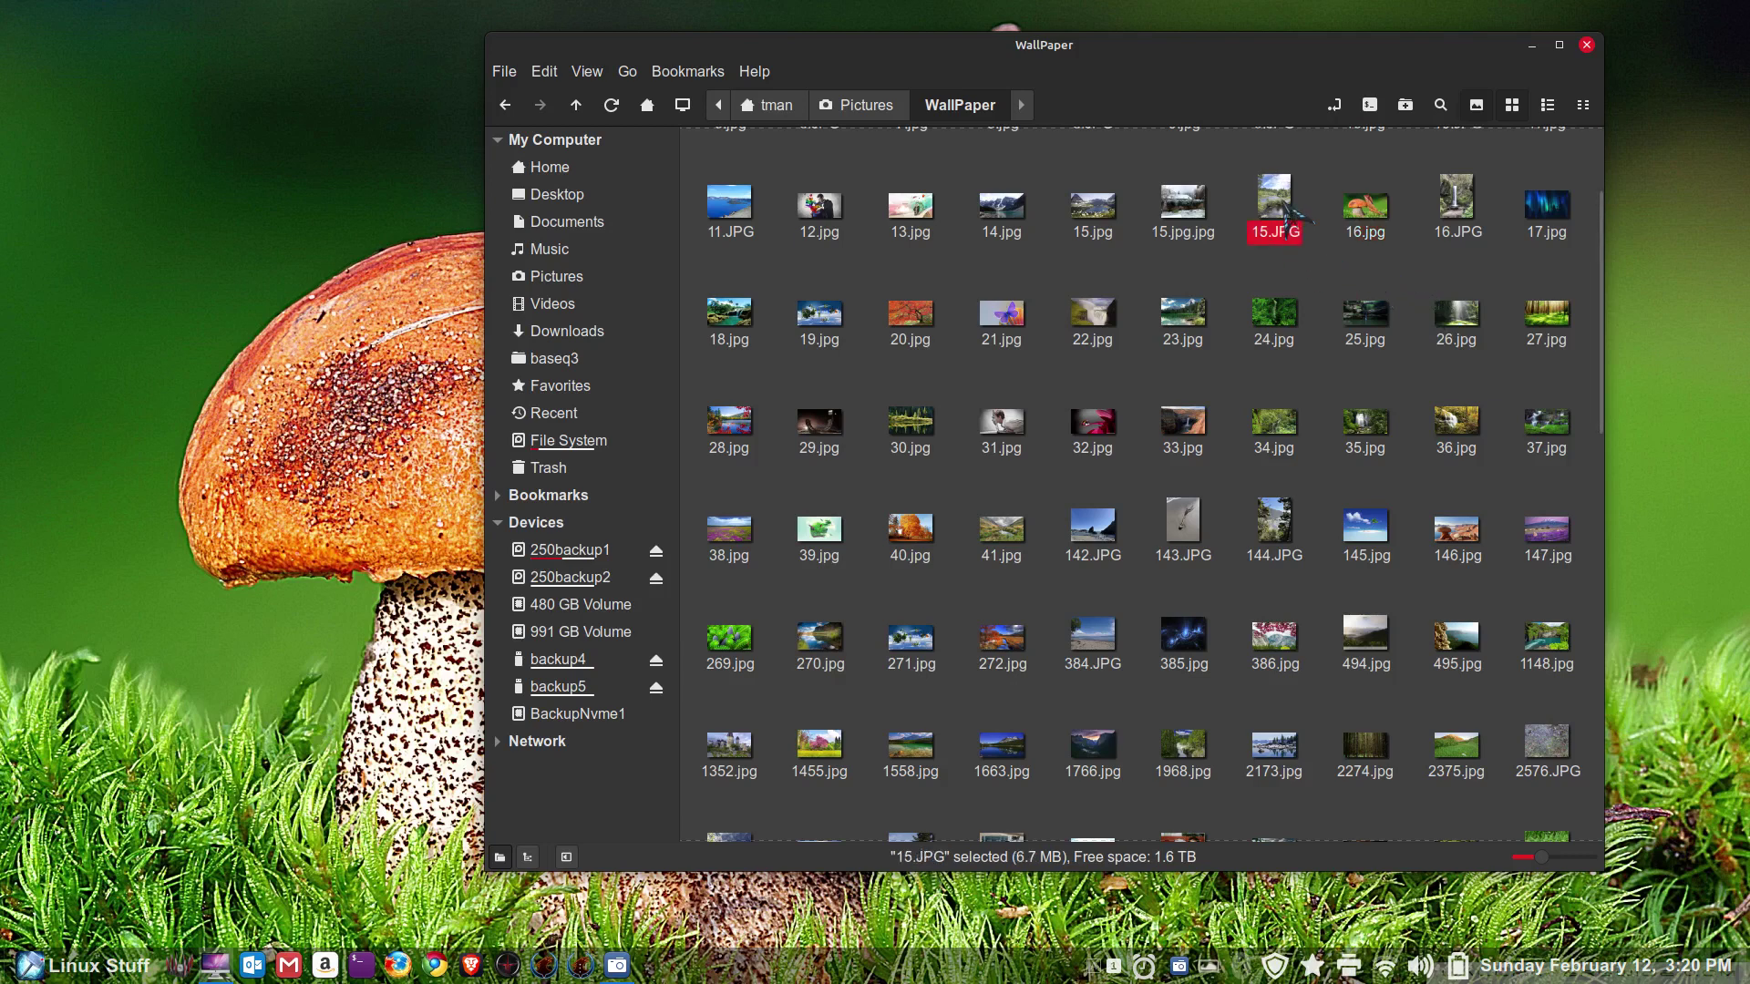
pyautogui.rightClick(1275, 203)
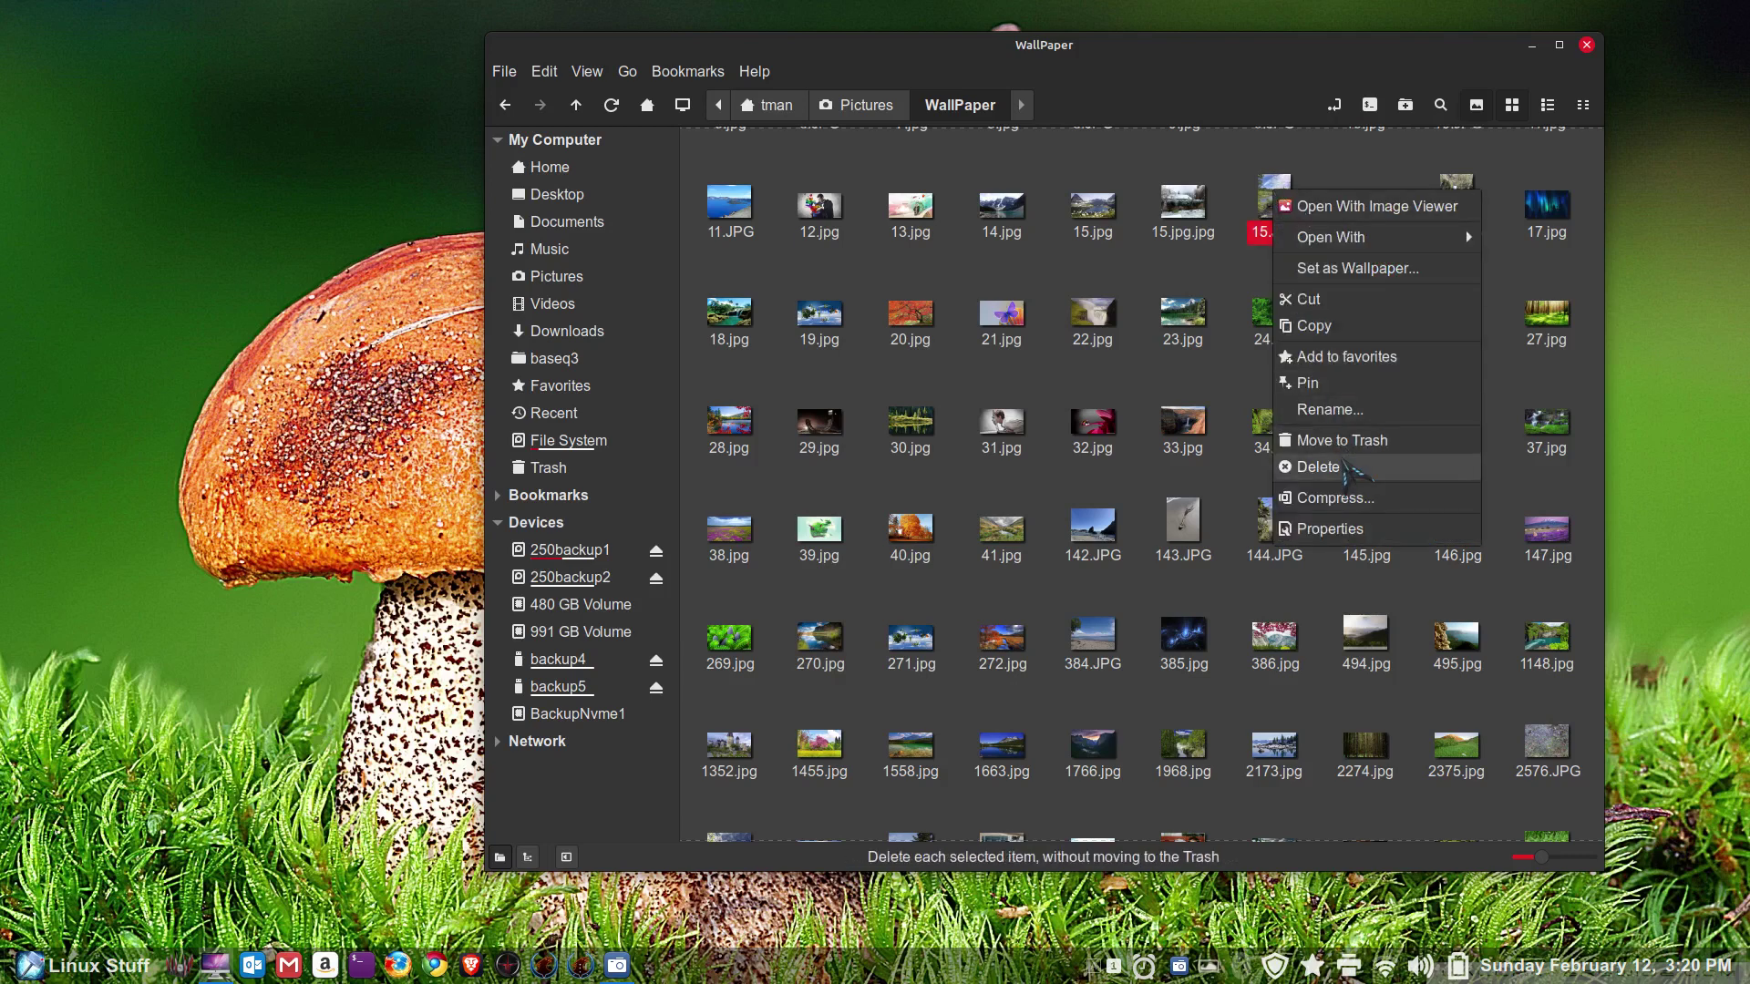
pyautogui.click(1330, 270)
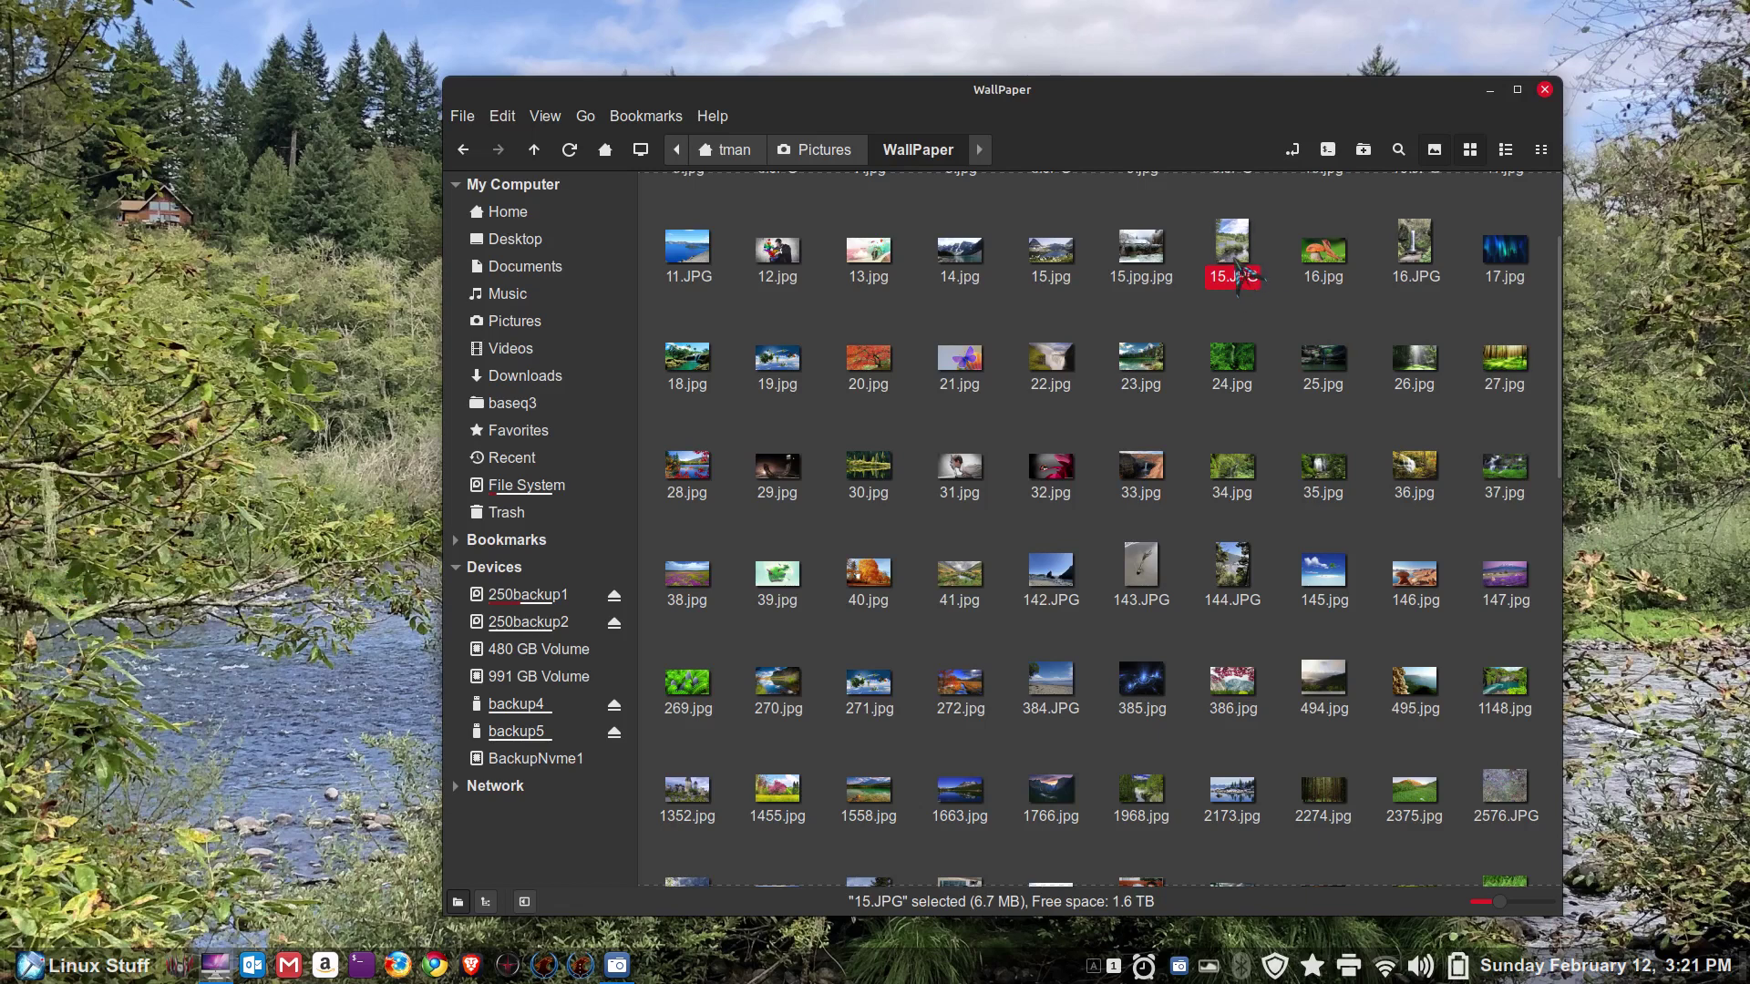
# Step: Check the image details in the properties of 15.JPG and close the dialog
pyautogui.rightClick(1232, 244)
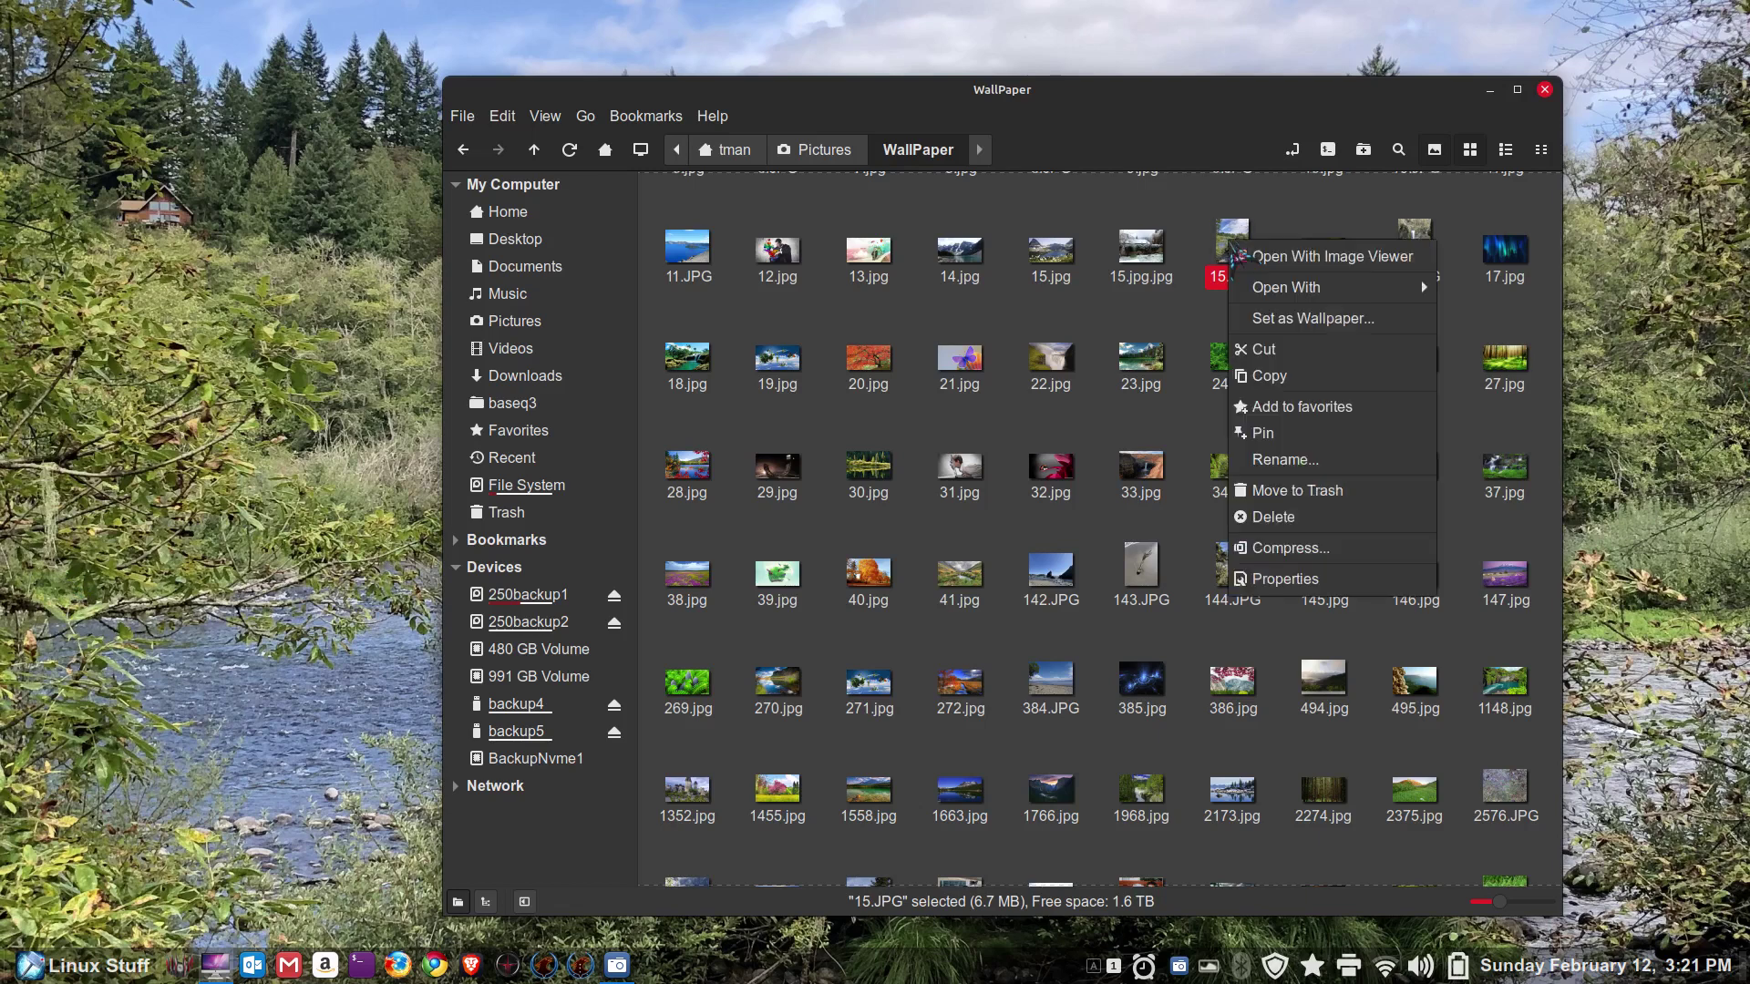
pyautogui.click(1350, 581)
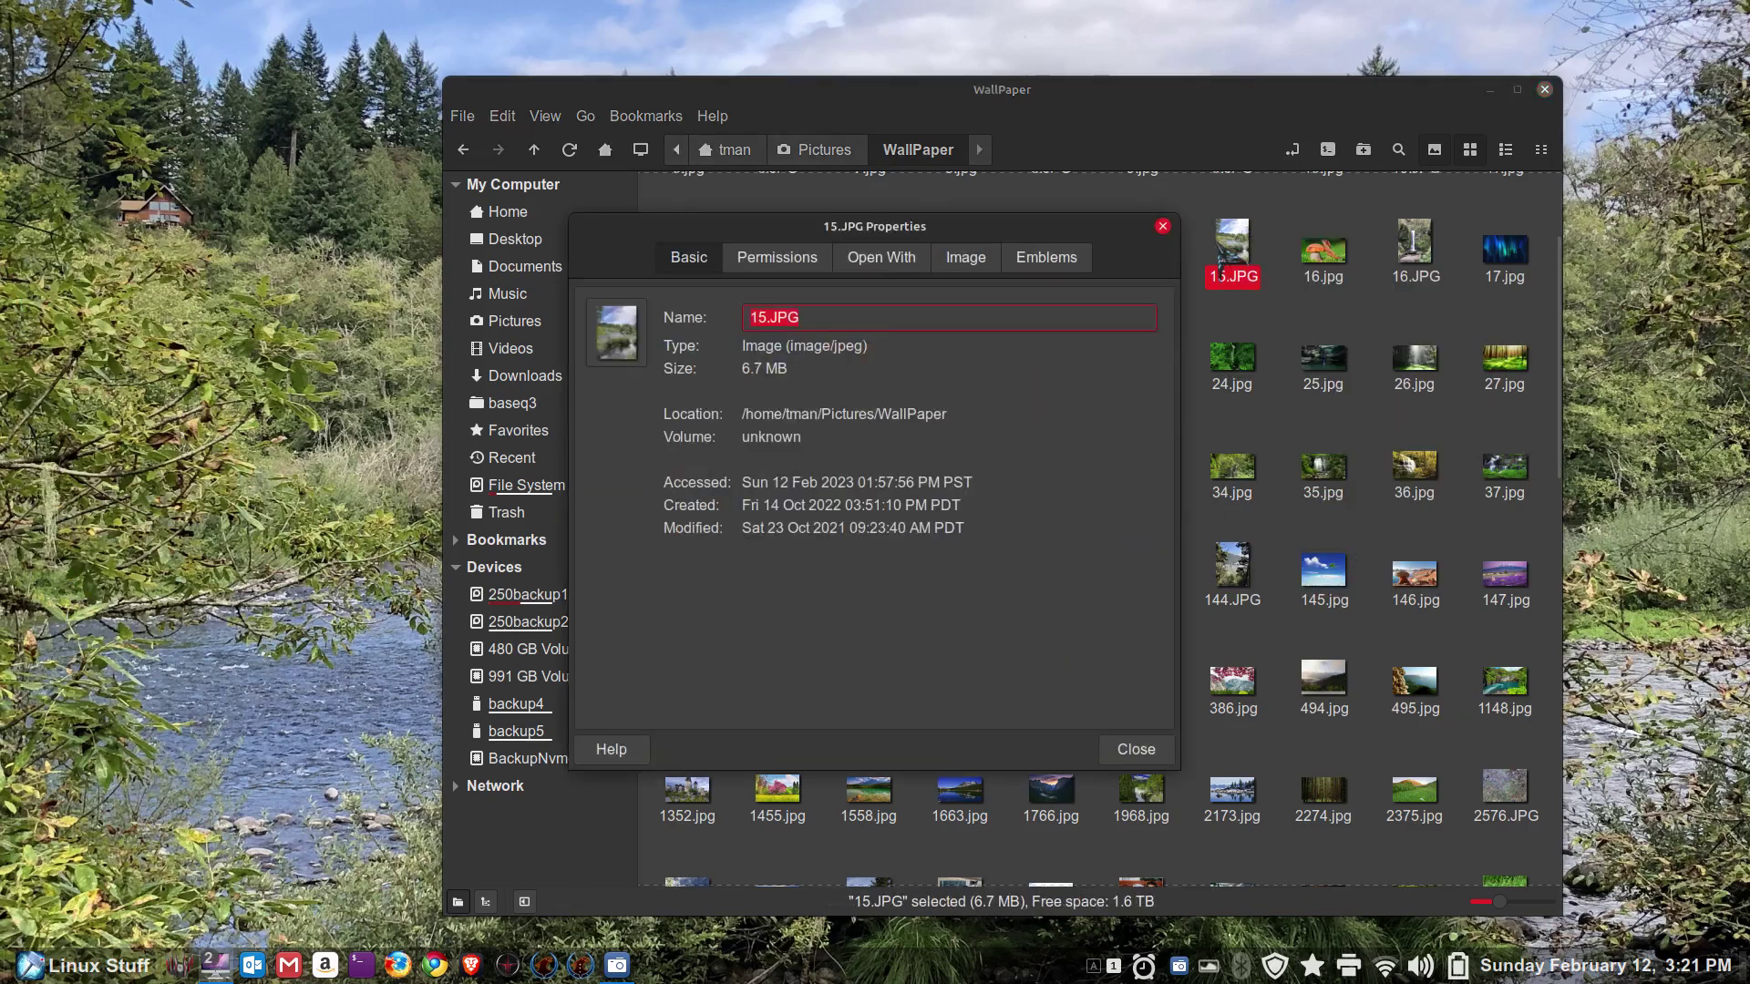
pyautogui.click(966, 259)
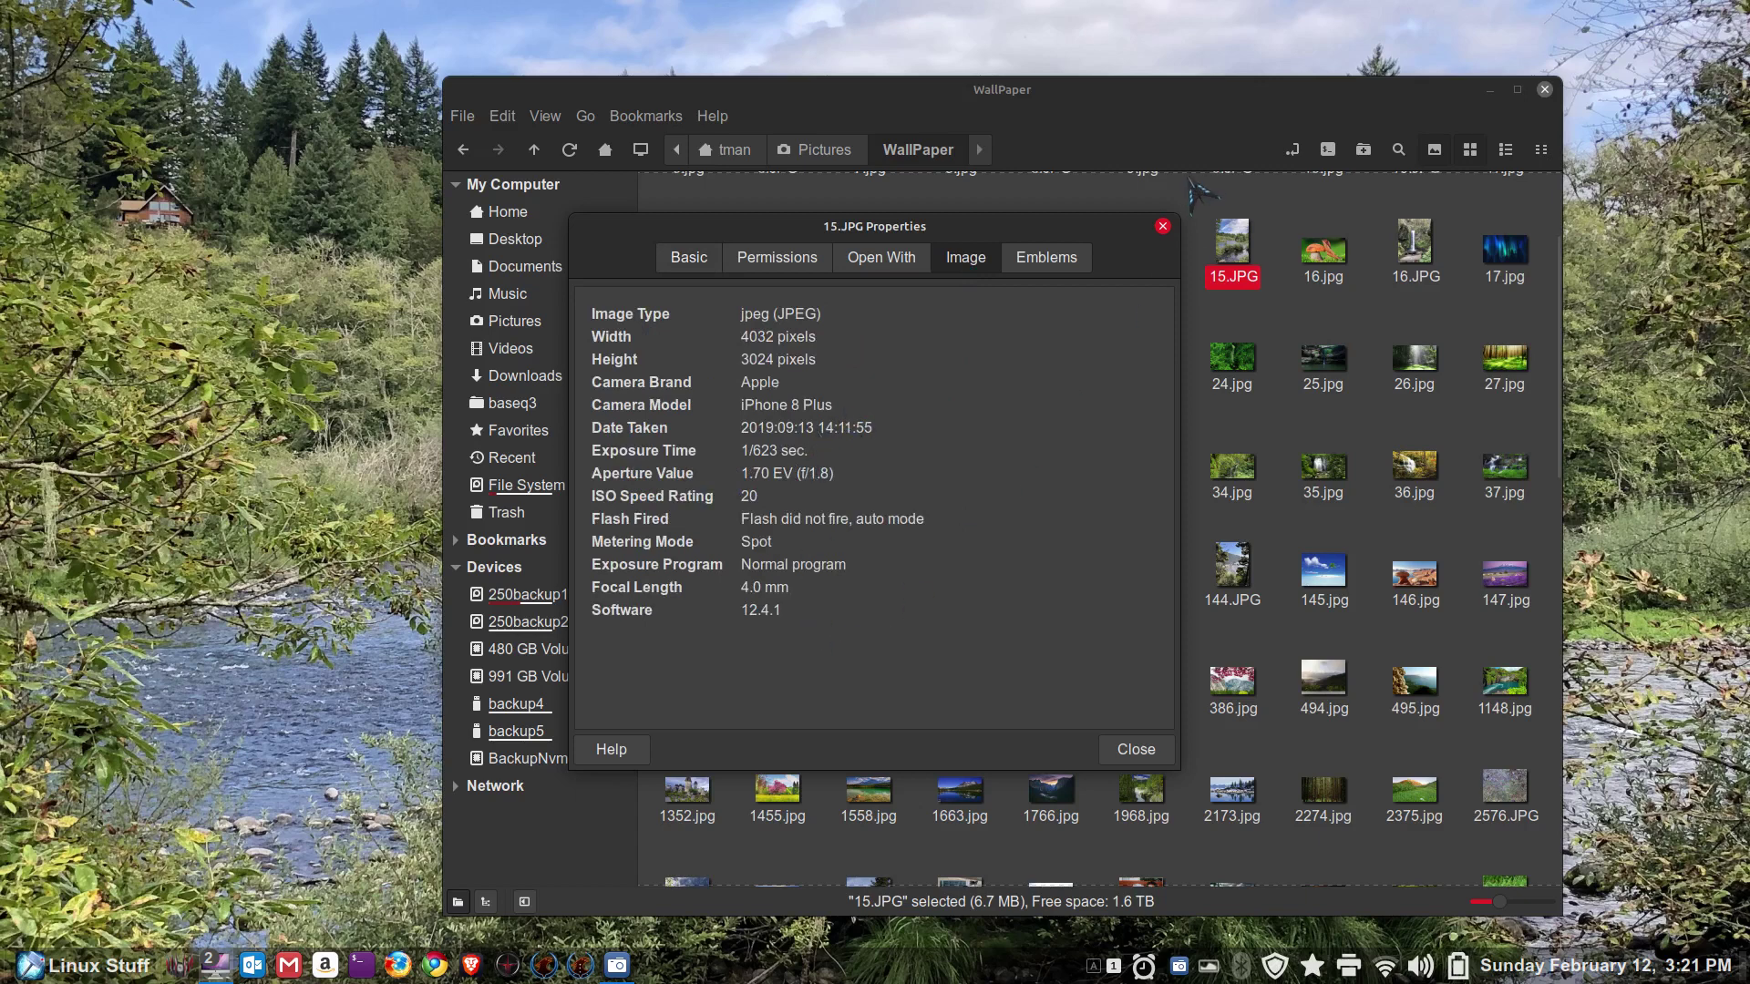
pyautogui.click(1164, 226)
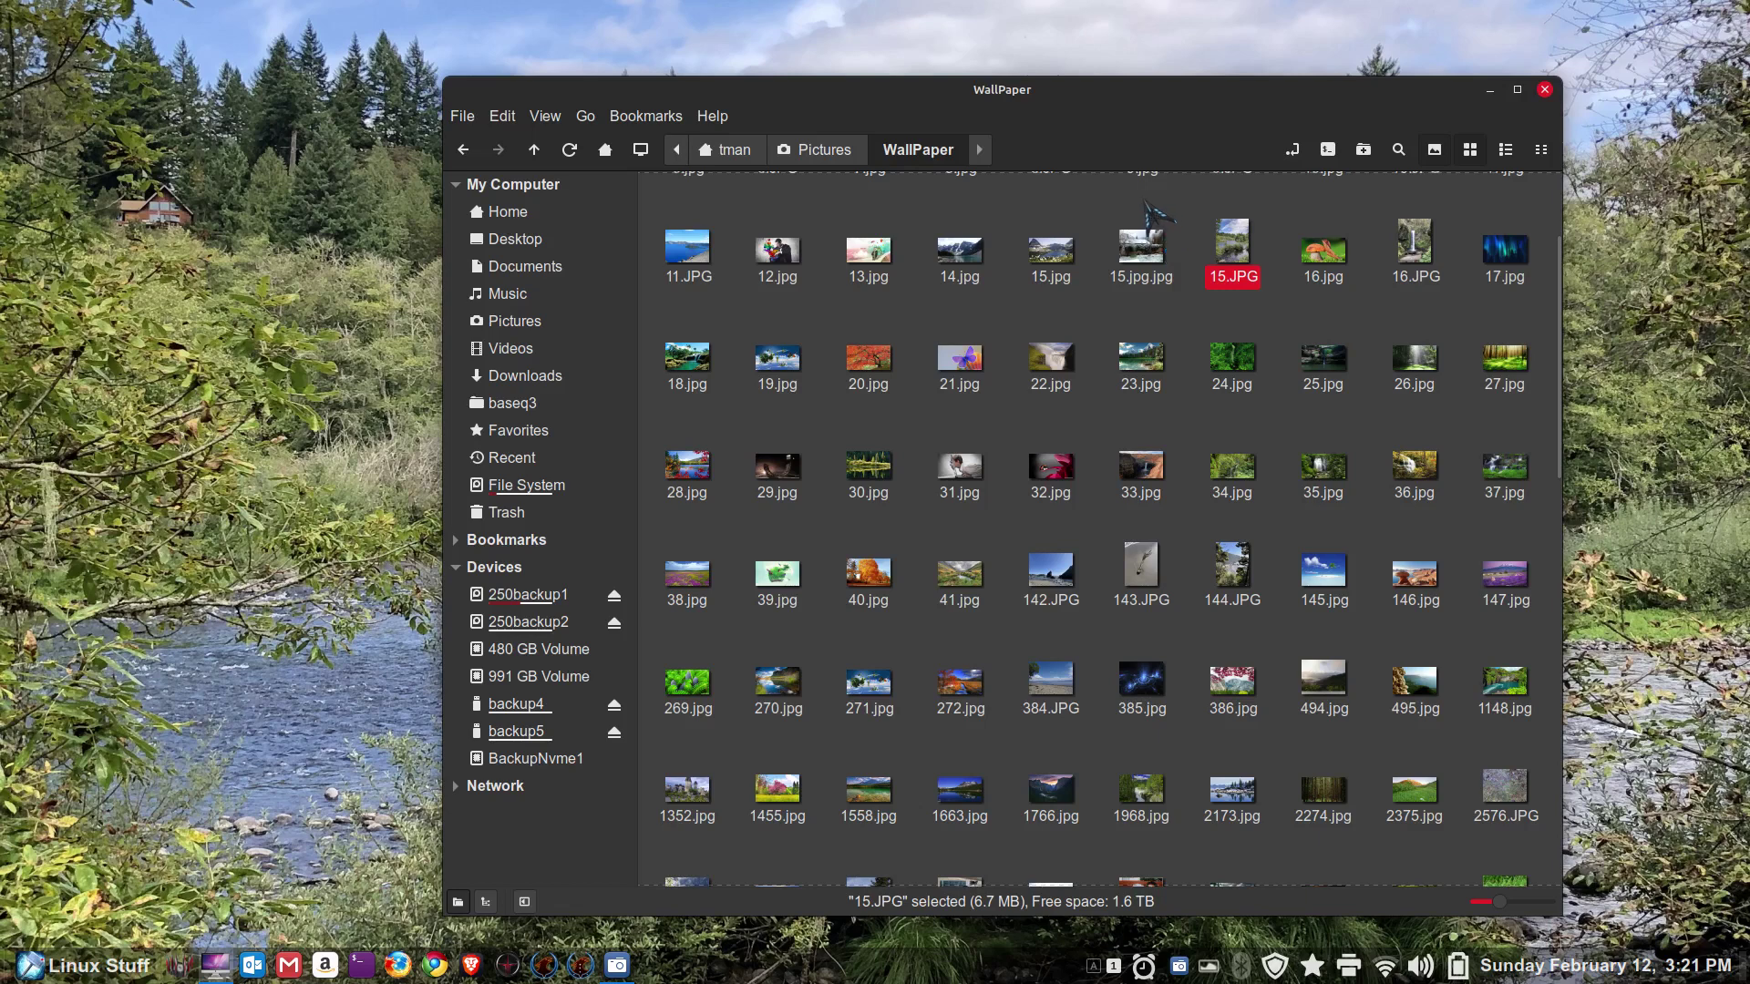
# Step: Set 31.jpg as the desktop wallpaper and shift the file manager window slightly up and to the right
pyautogui.scroll(3, 1145, 226)
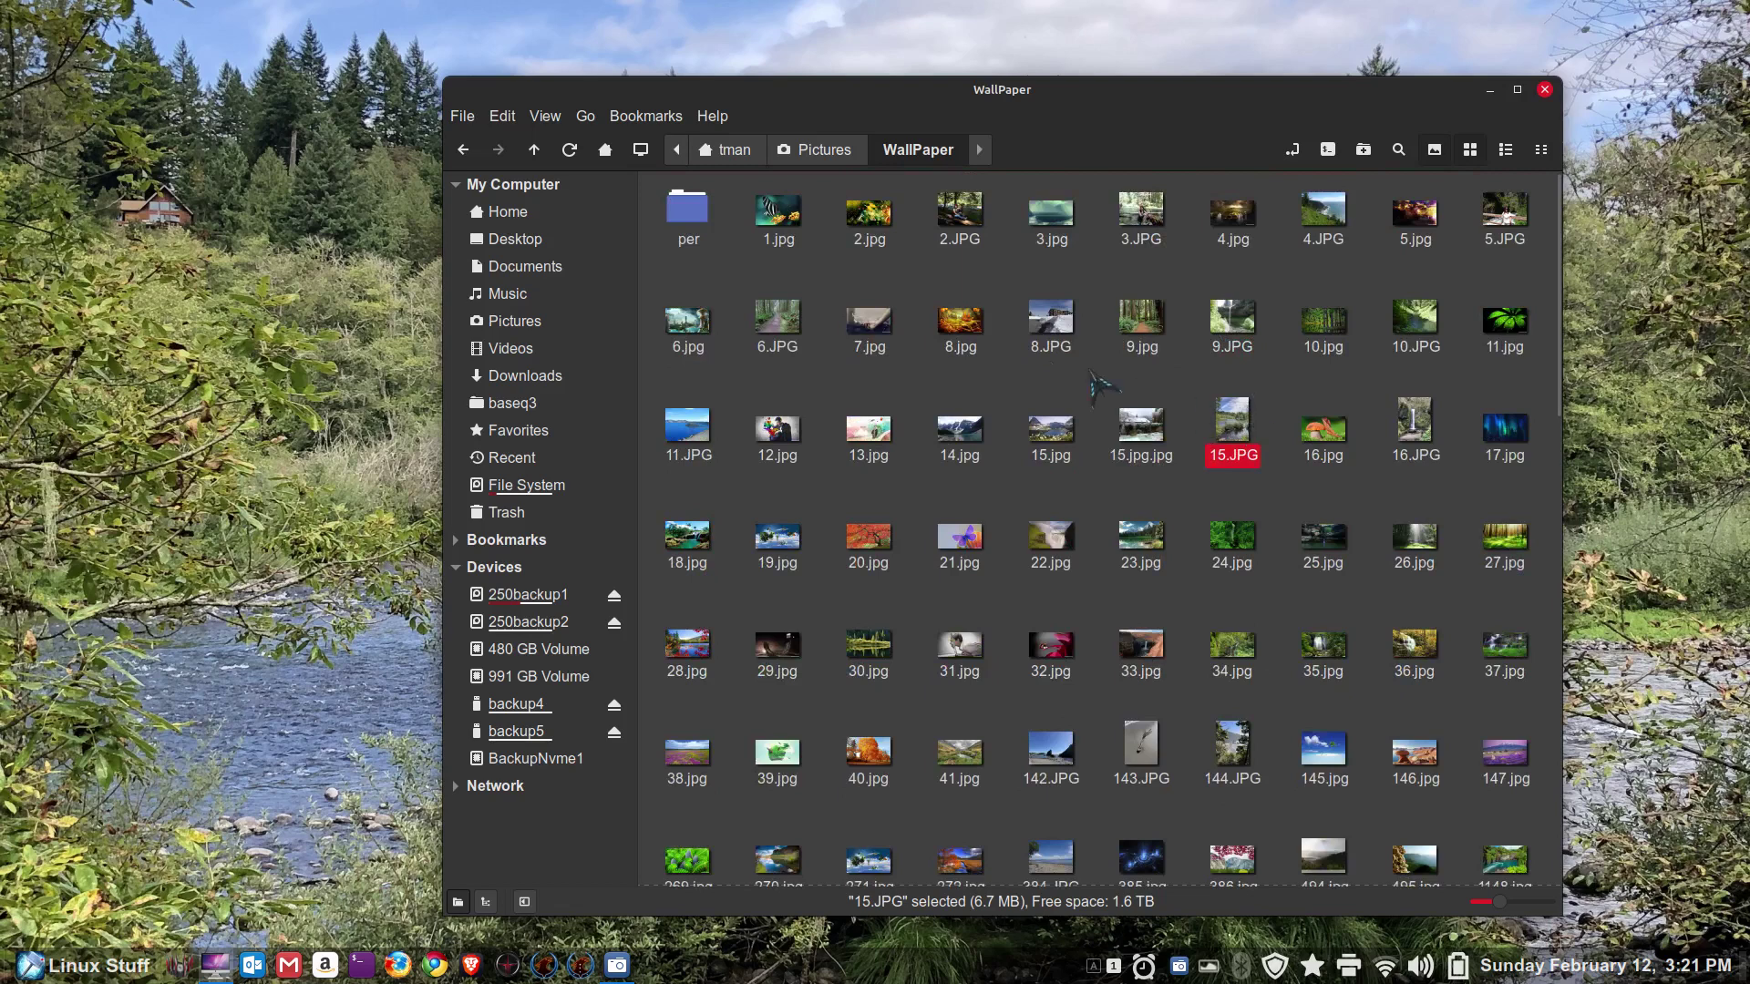
pyautogui.rightClick(968, 640)
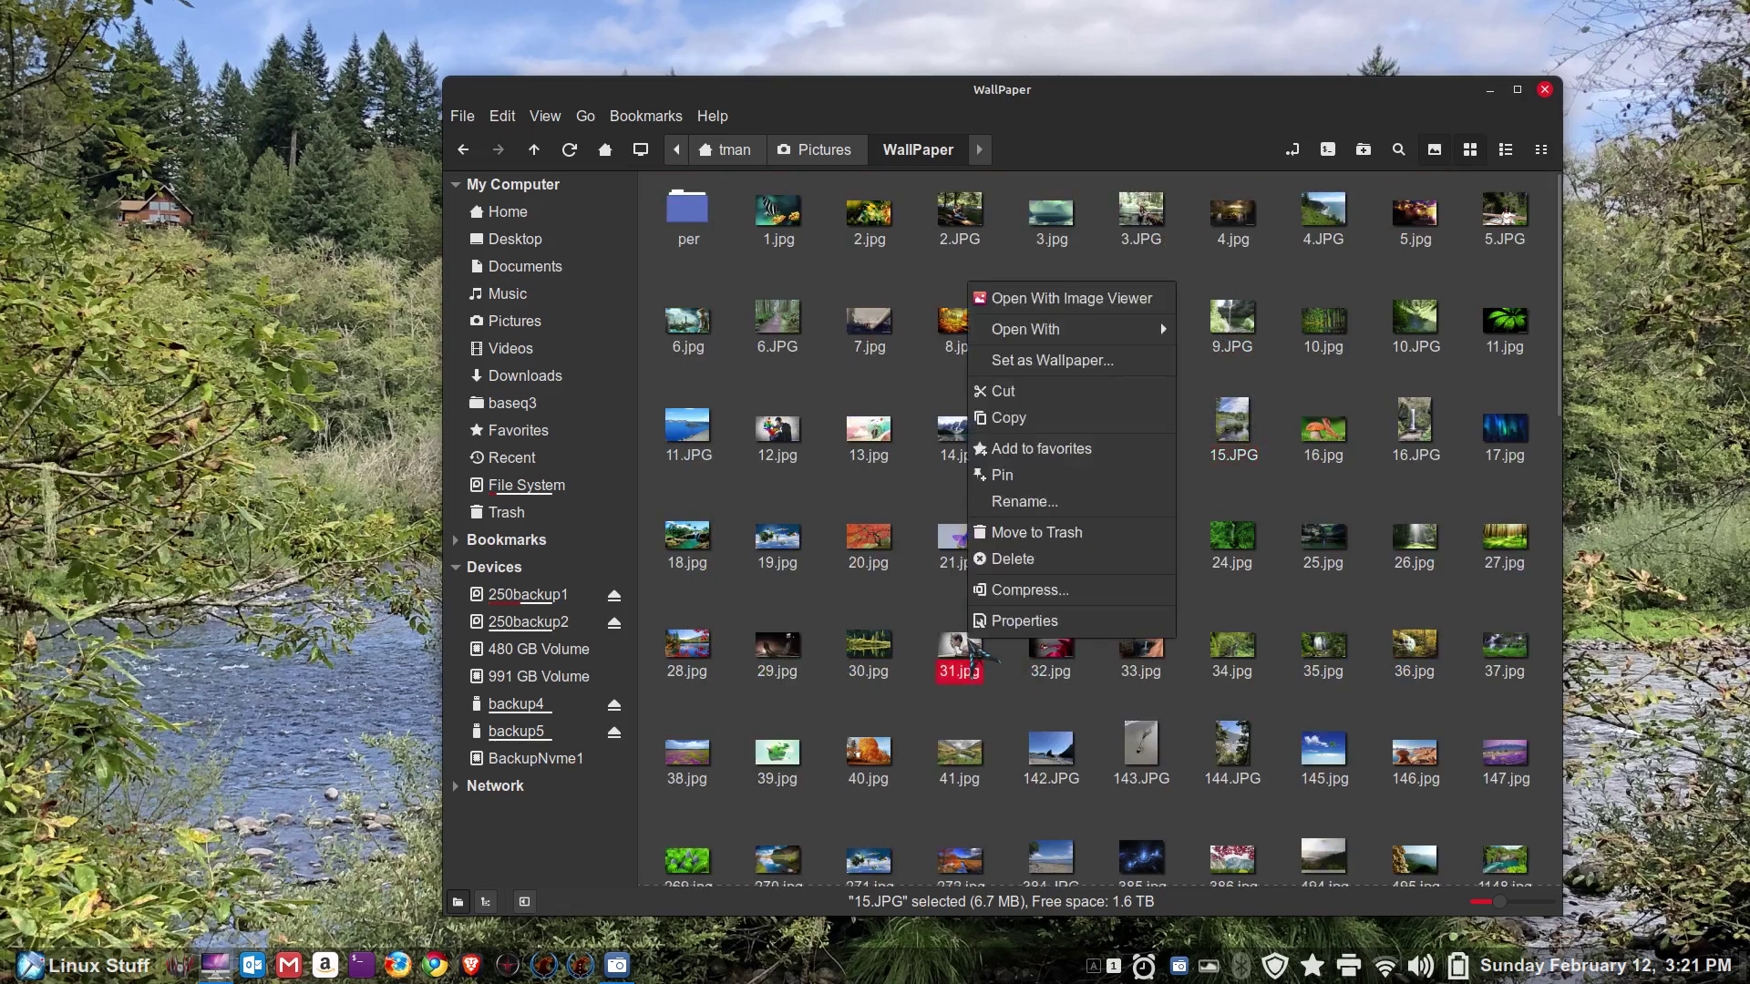
pyautogui.click(1098, 360)
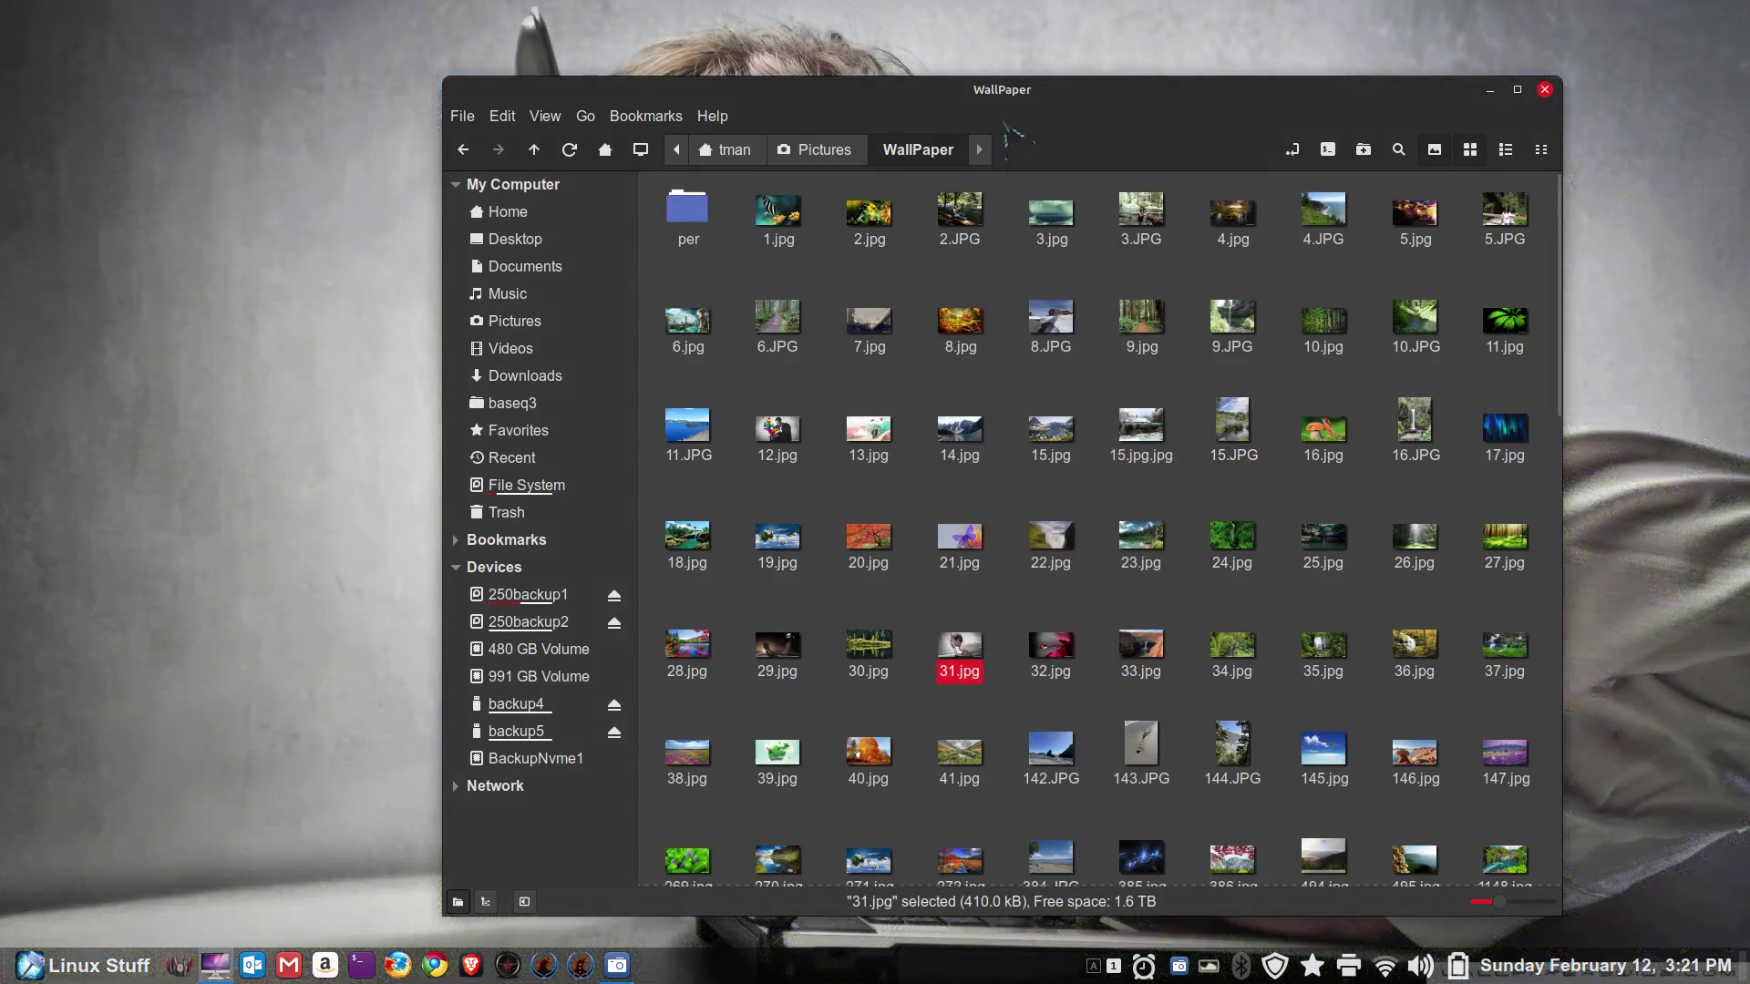
pyautogui.moveTo(1061, 93); pyautogui.dragTo(1139, 47)
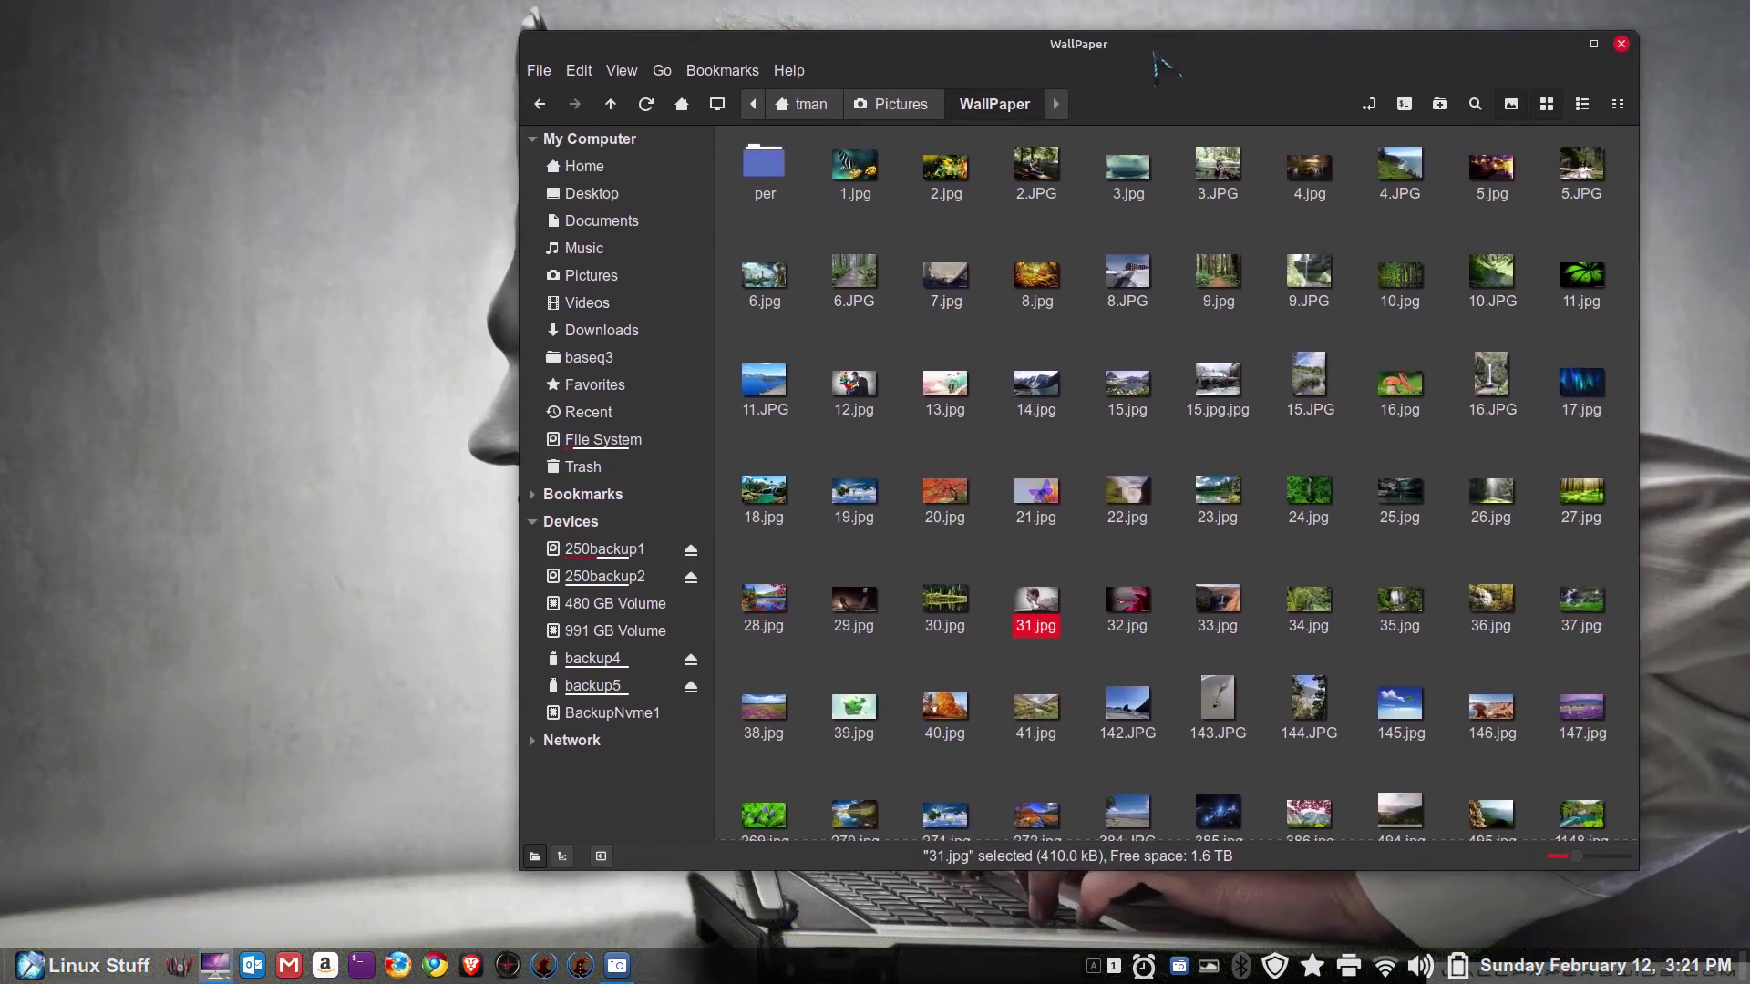
# Step: Review the plugin actions and extensions in the file manager's preferences, and close the dialog
pyautogui.click(578, 71)
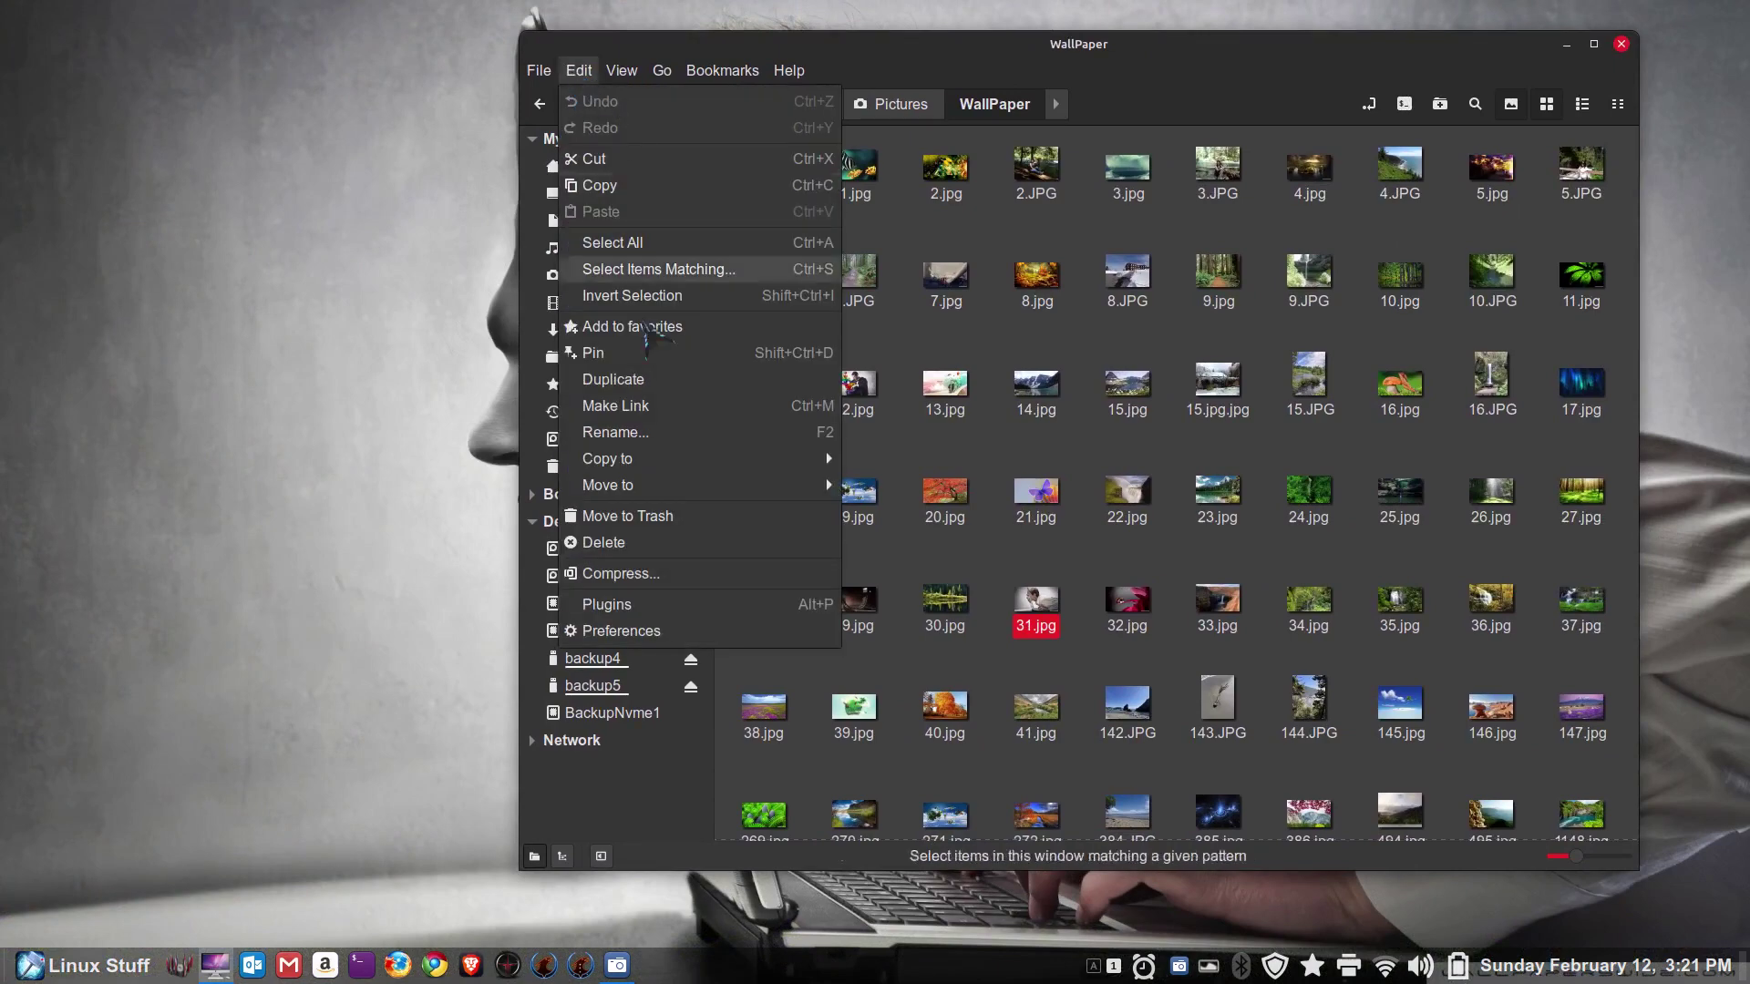
pyautogui.click(620, 631)
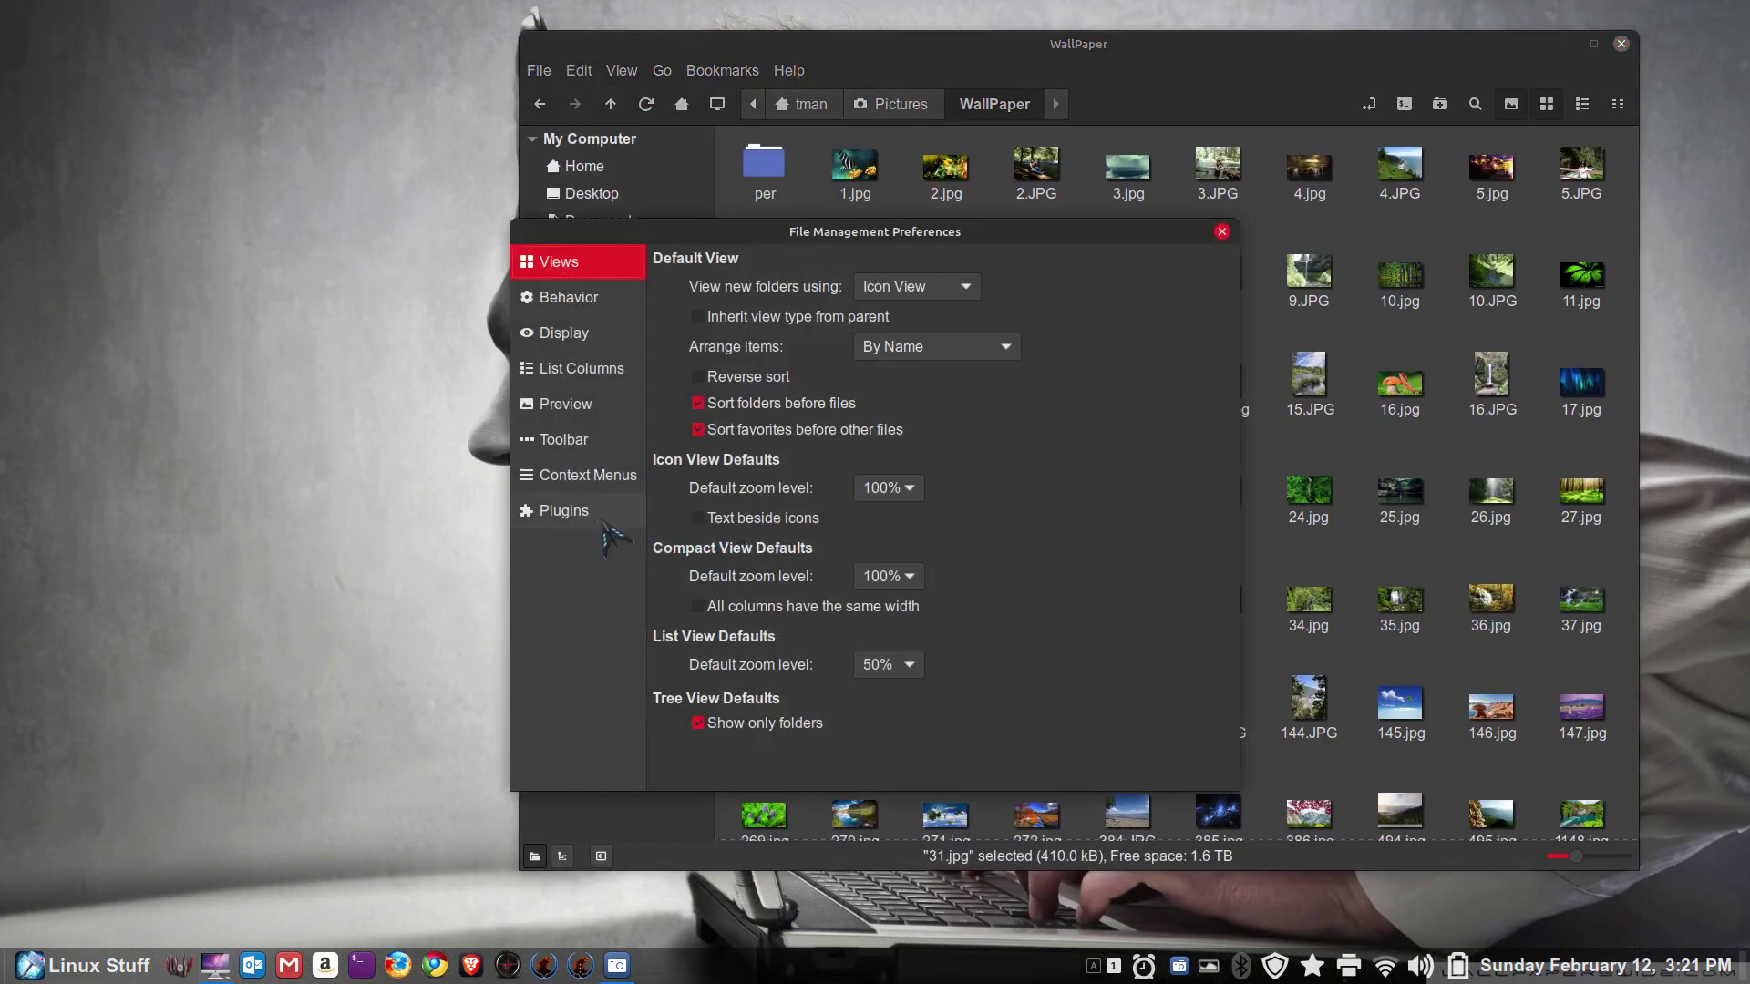
pyautogui.click(565, 510)
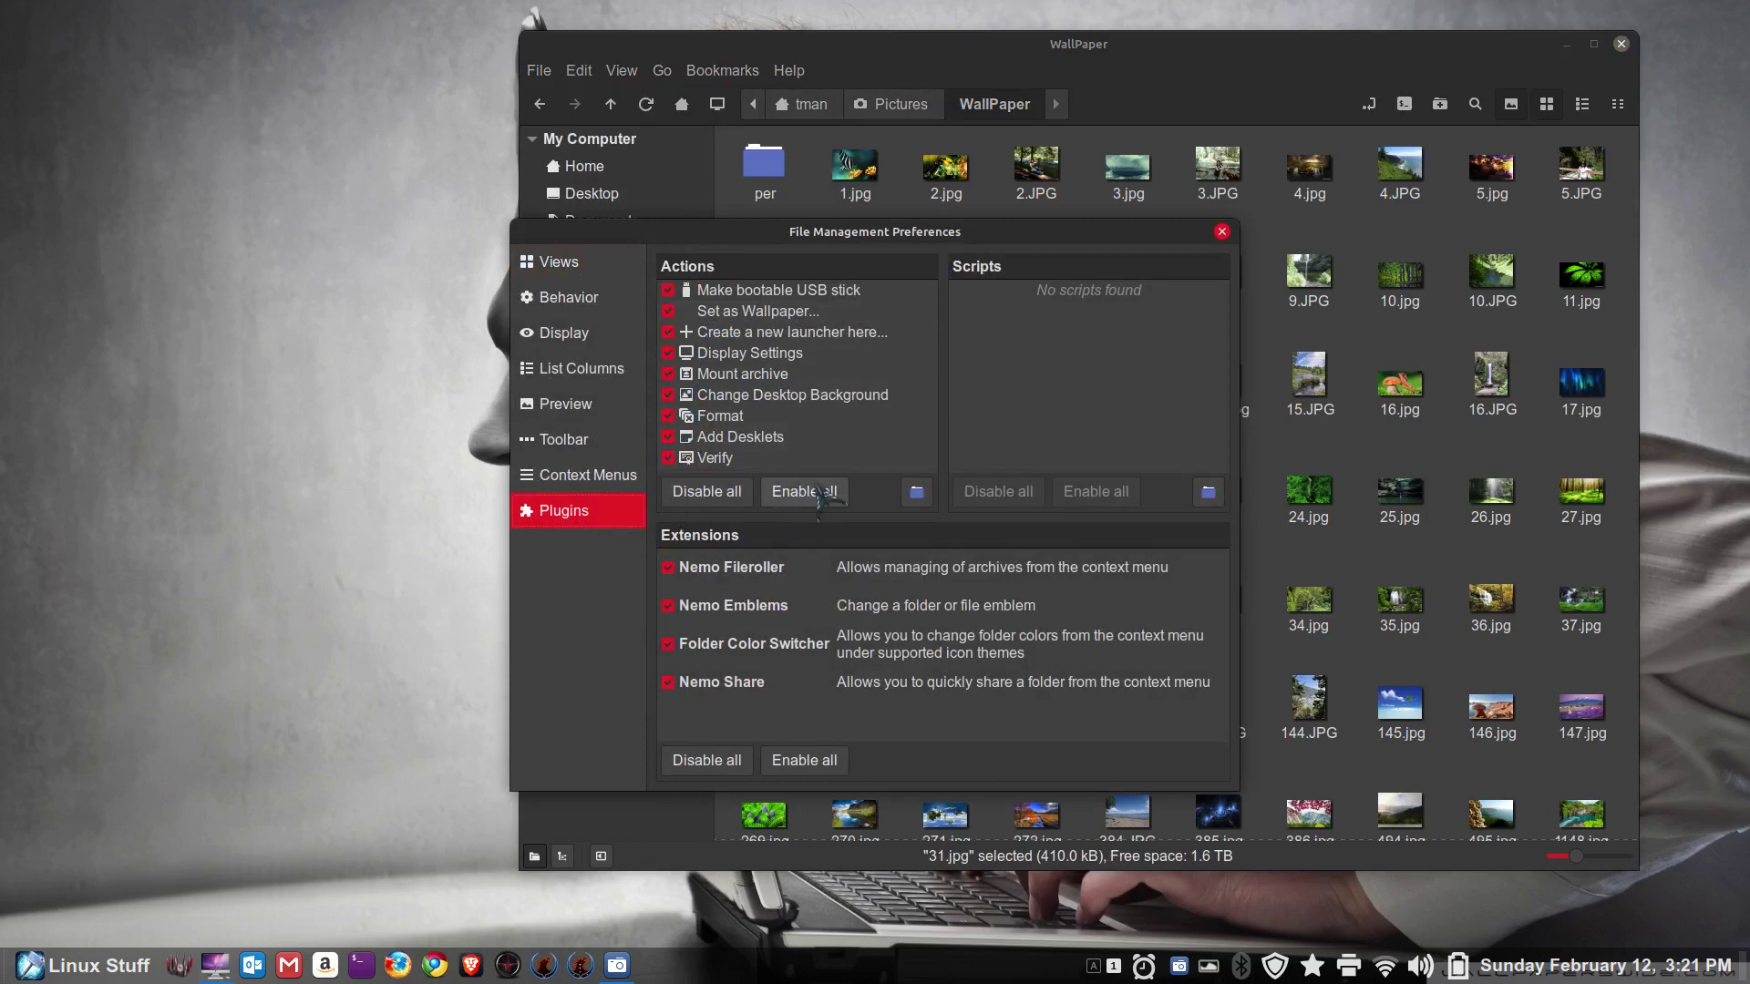
pyautogui.click(1222, 232)
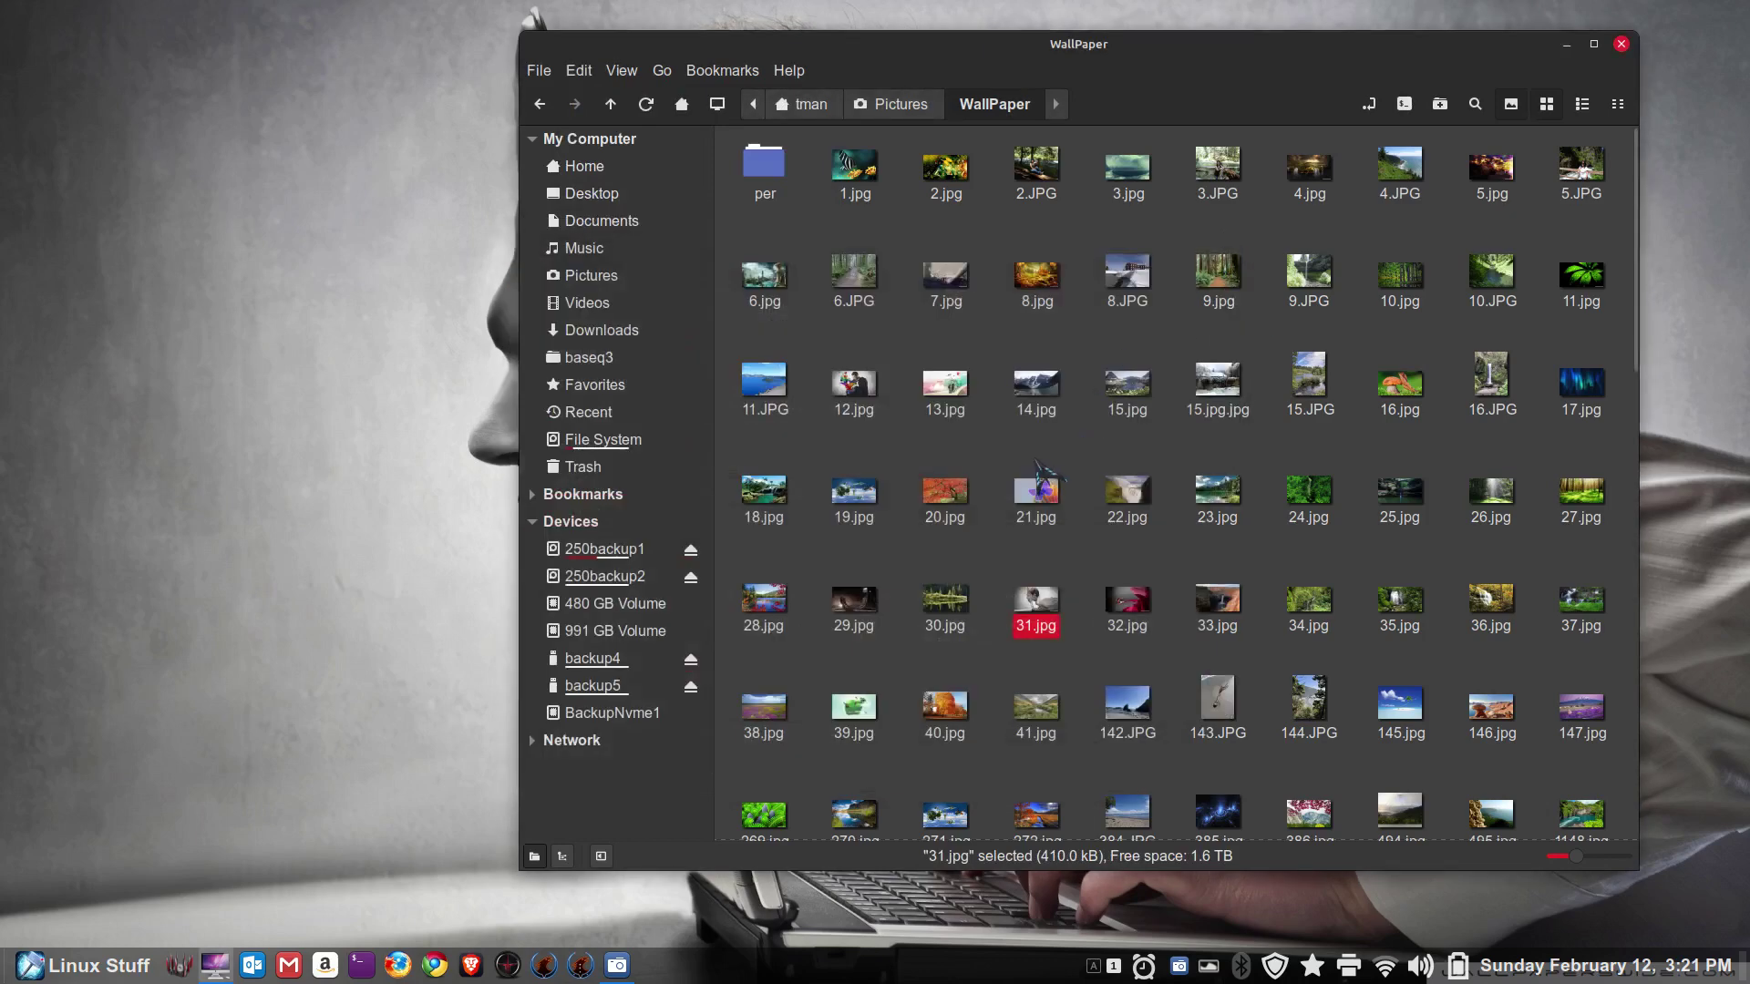
# Step: Zoom the WallPaper folder's thumbnails in to their largest size
pyautogui.scroll(2, 1046, 474)
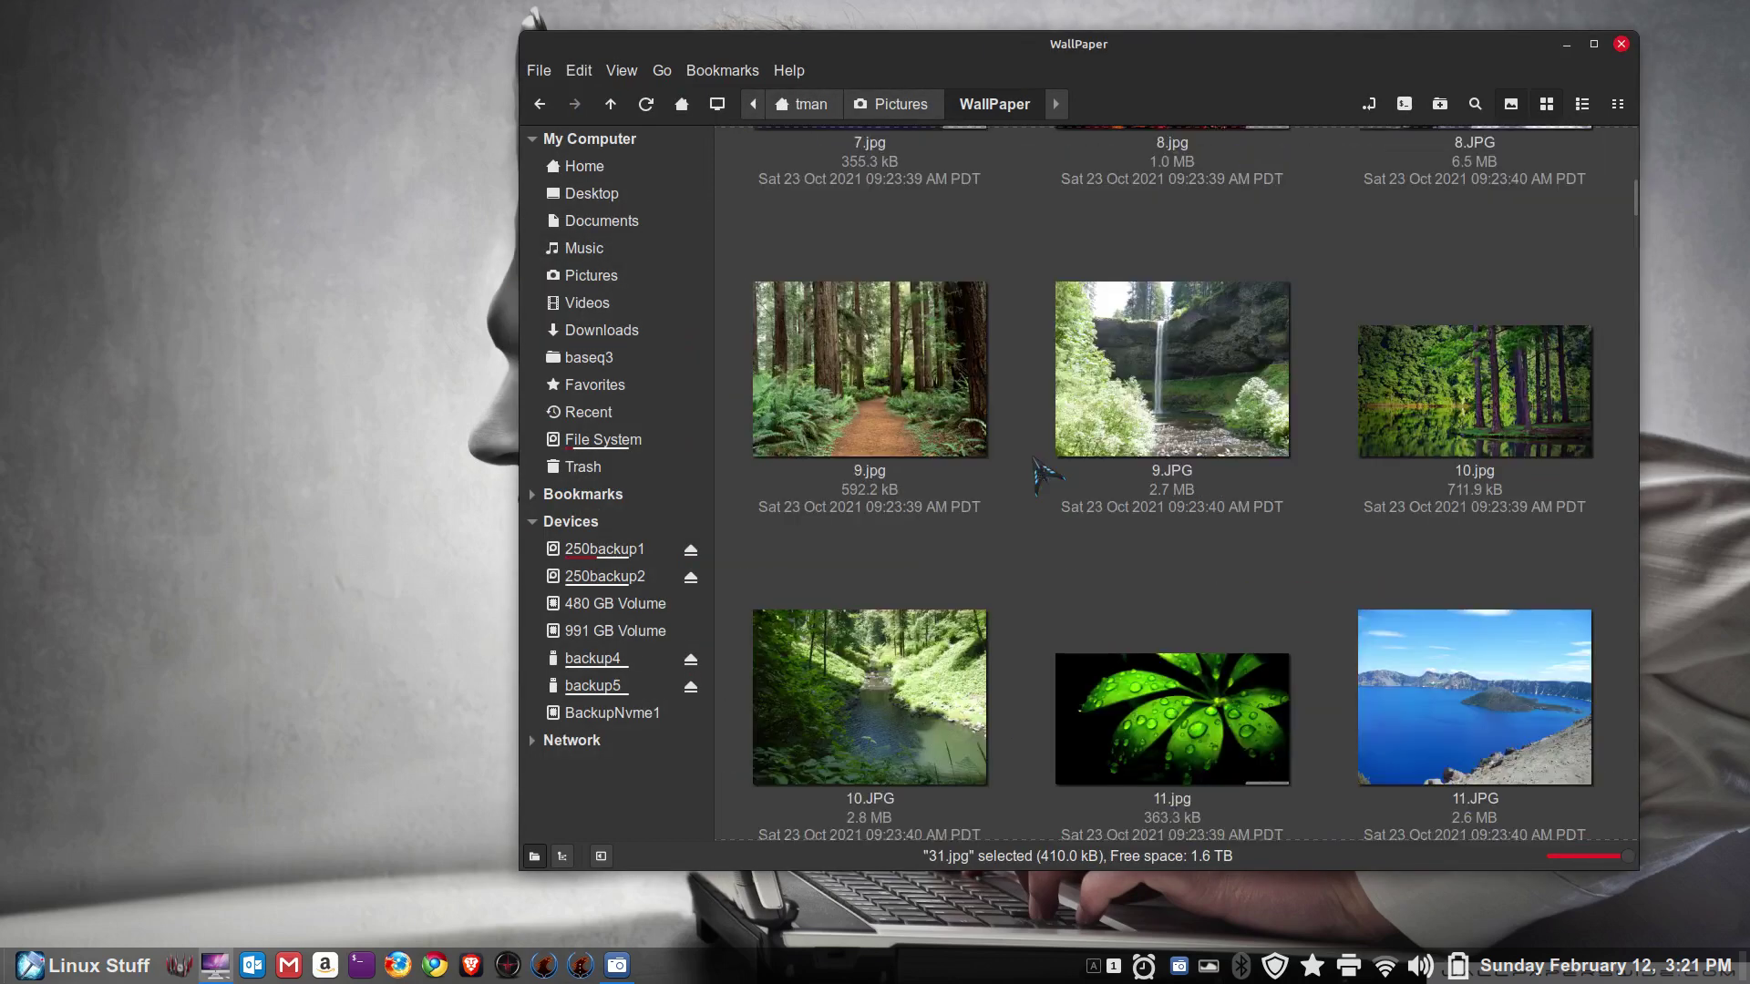
# Step: Zoom the WallPaper folder's thumbnails down to a small size that fits twelve images per row
pyautogui.scroll(-6, 1046, 474)
pyautogui.scroll(2, 1047, 474)
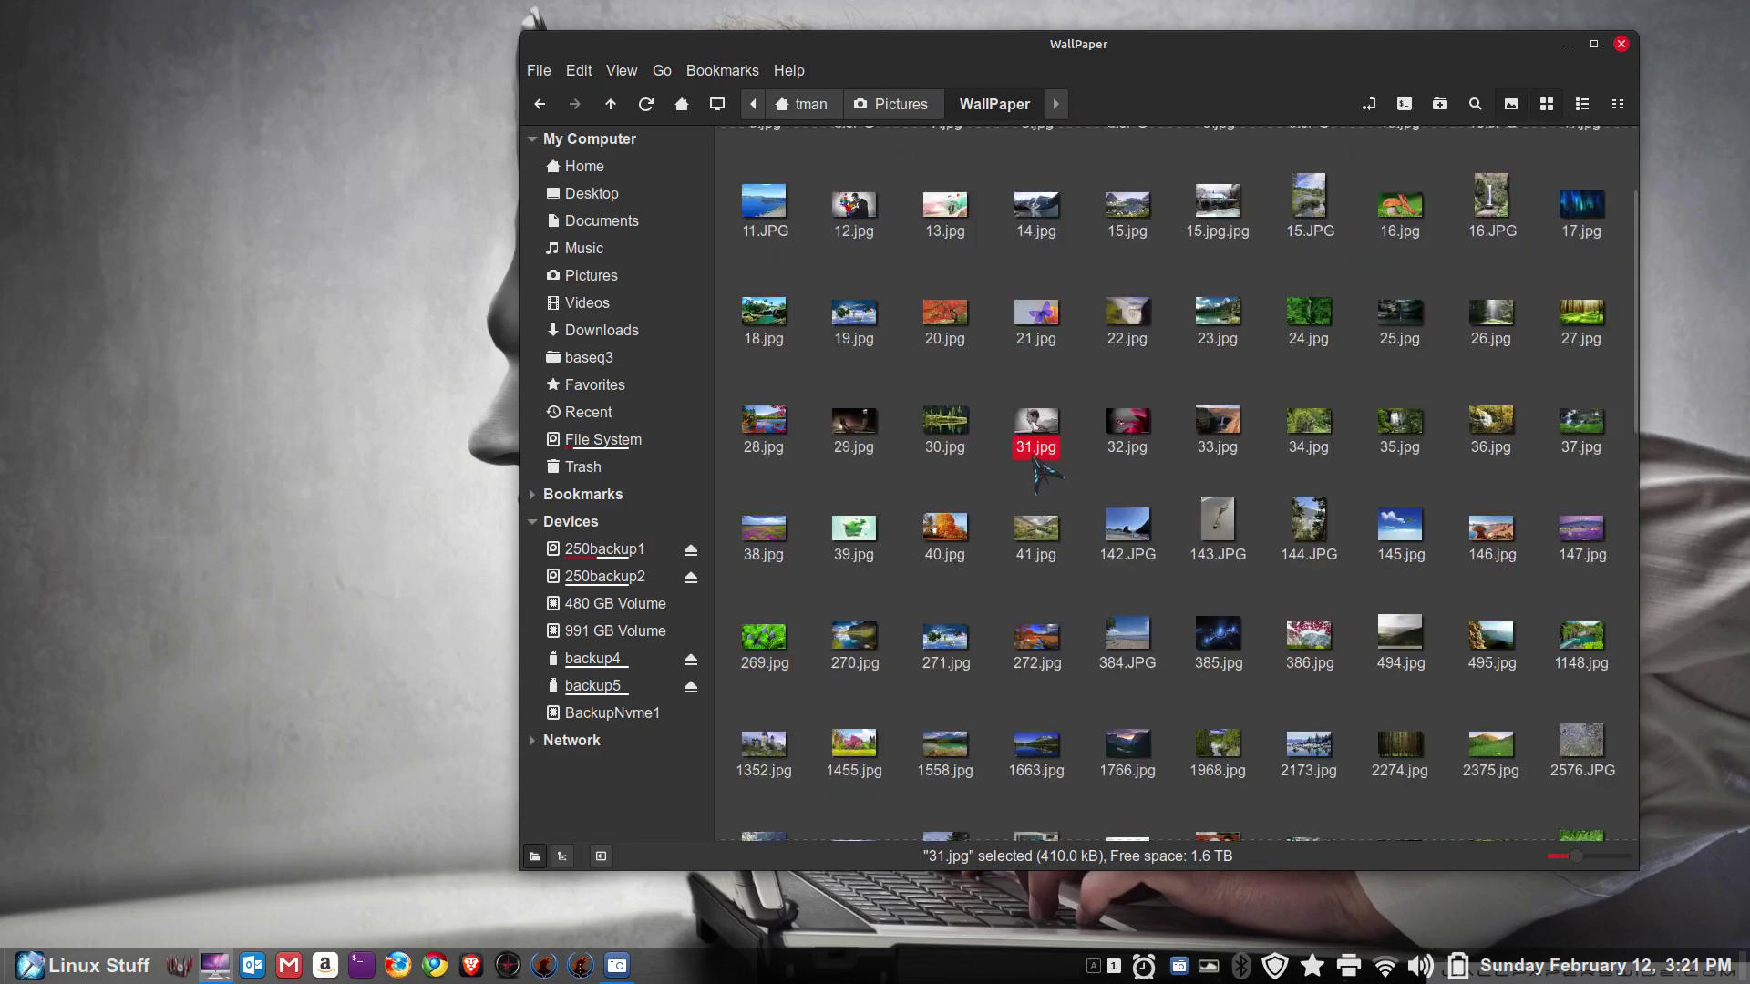
pyautogui.scroll(-2, 1046, 474)
pyautogui.scroll(2, 1046, 474)
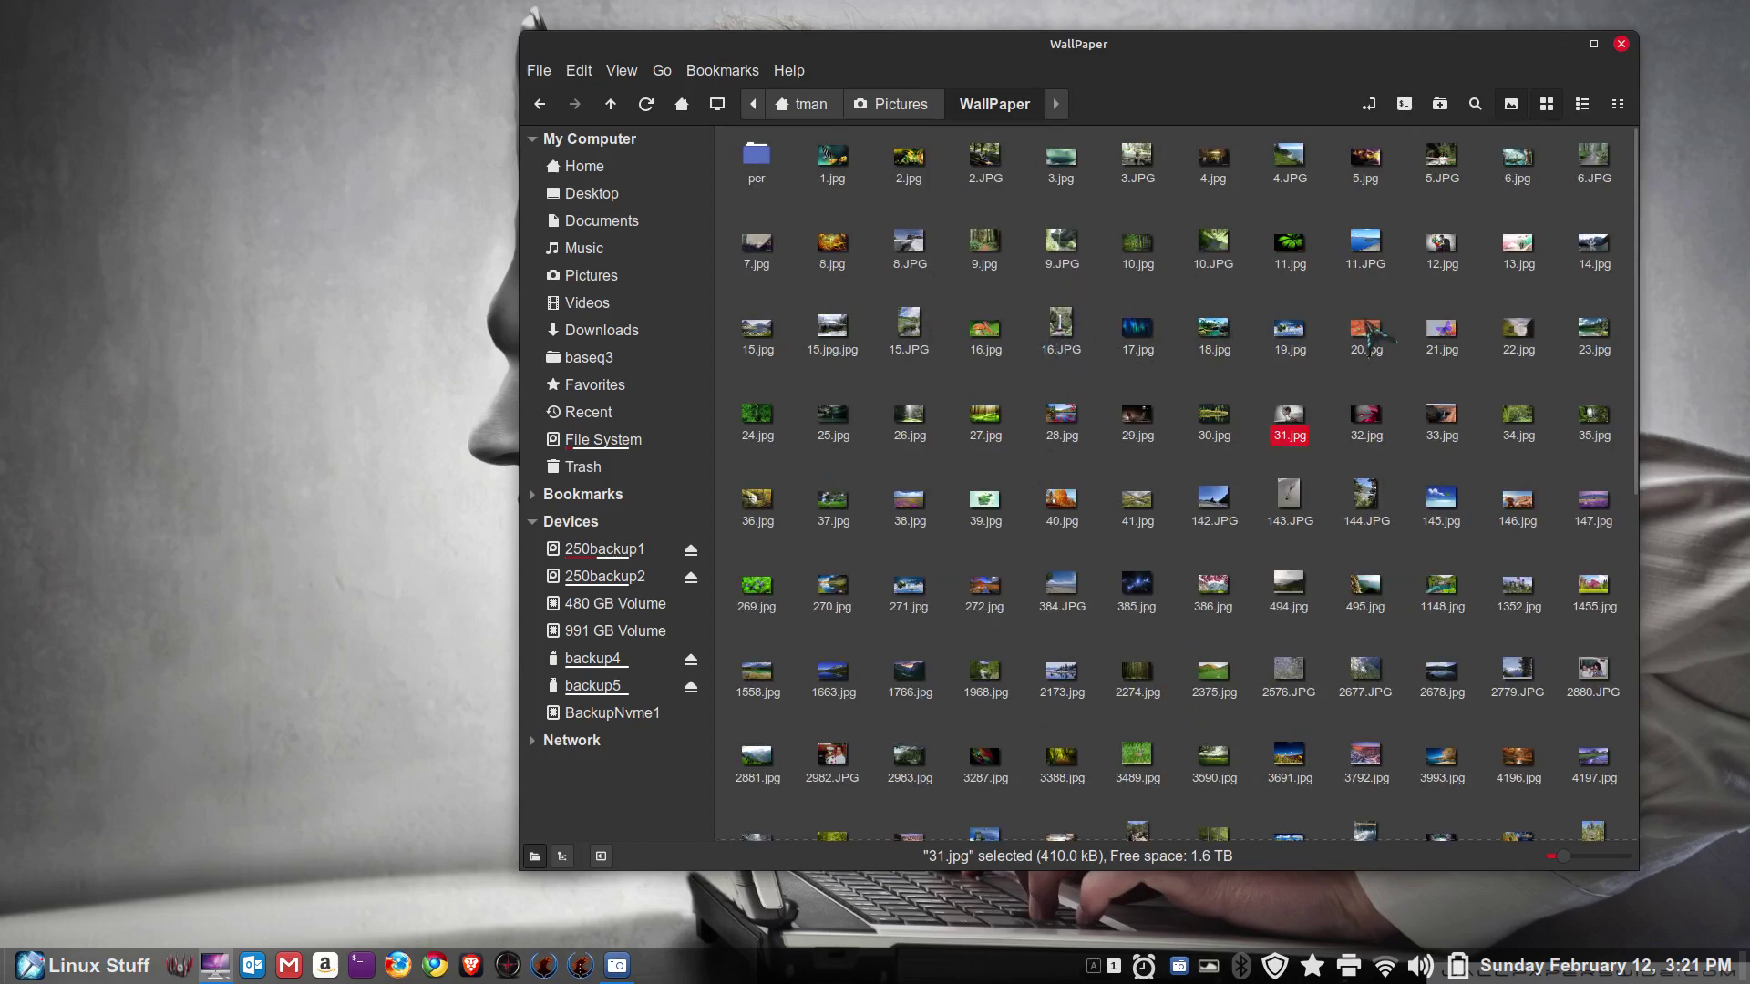
# Step: Look through the small thumbnails in the WallPaper folder down to the last file and back up
pyautogui.scroll(-8, 1251, 273)
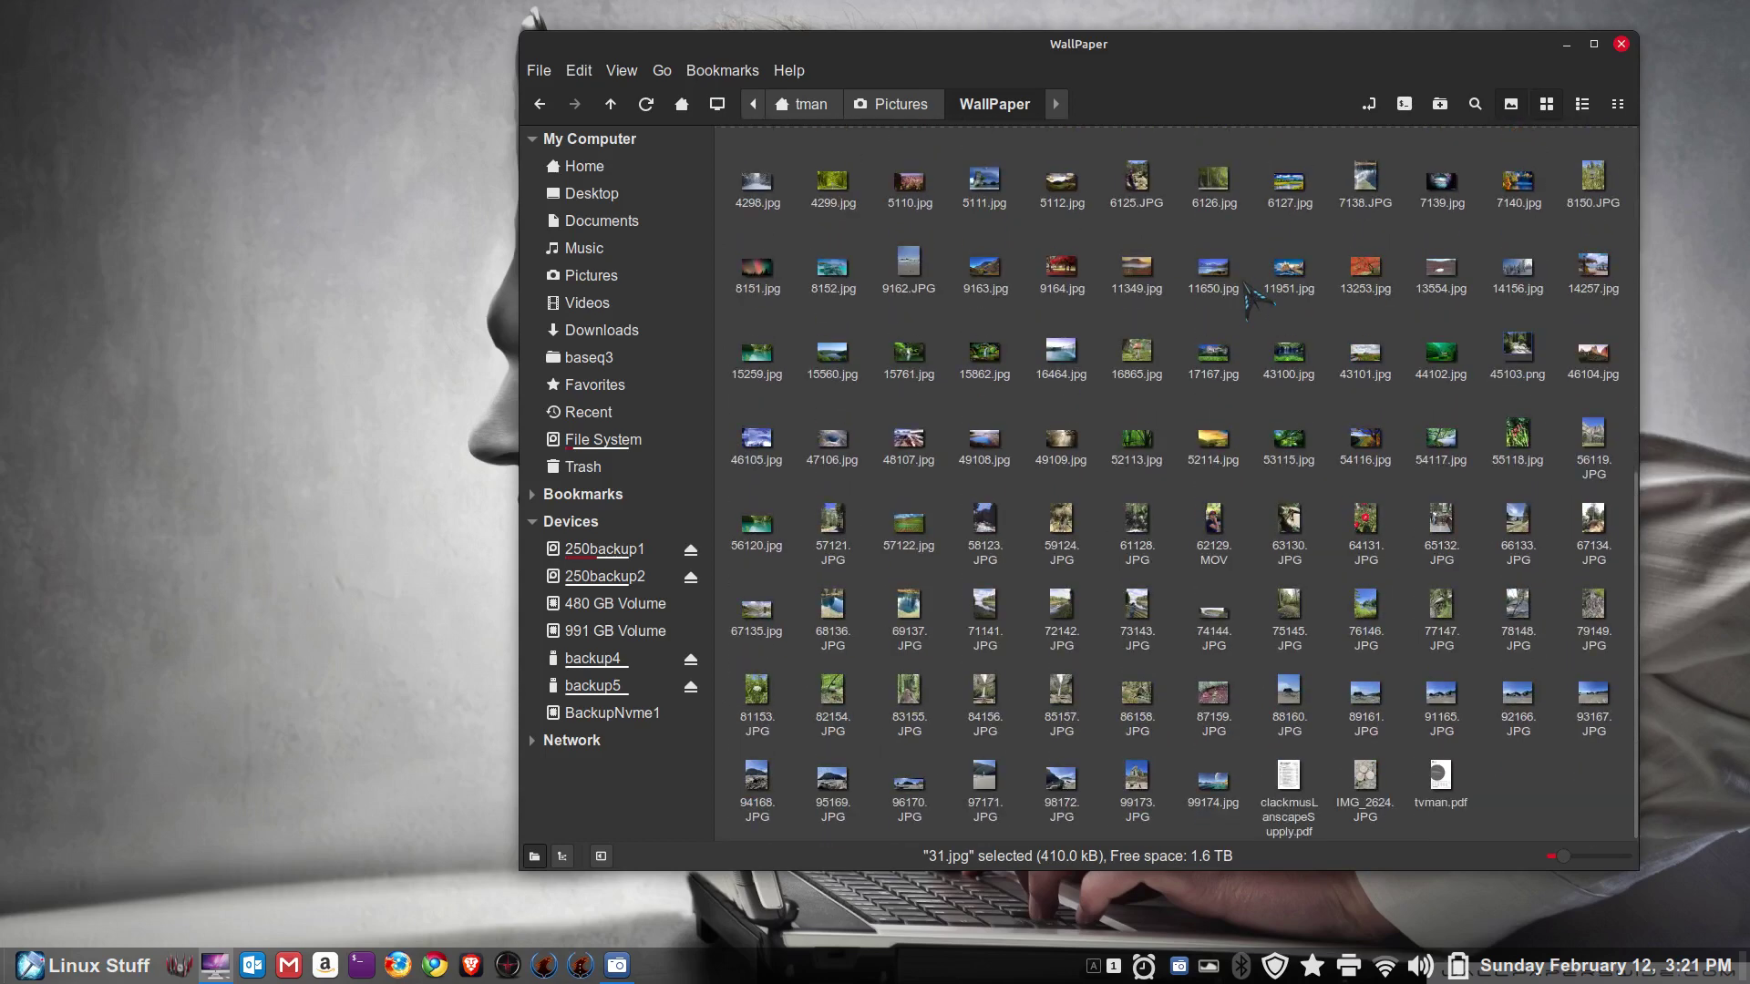
pyautogui.scroll(5, 1249, 293)
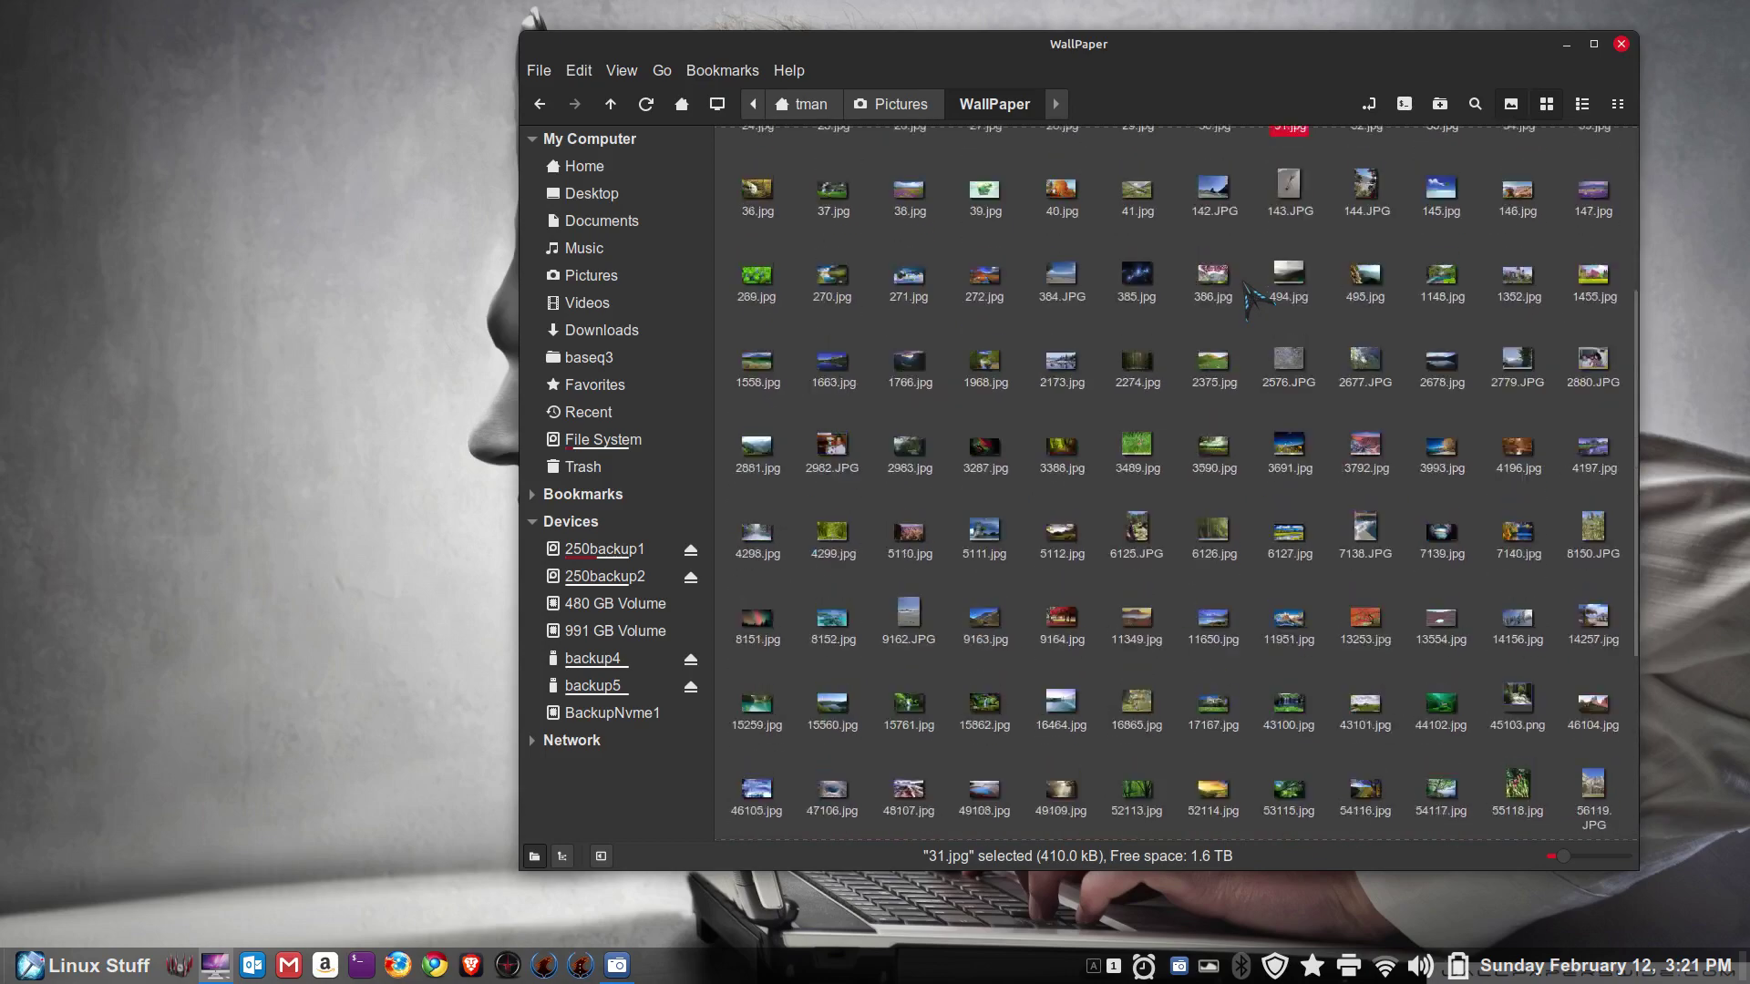
pyautogui.scroll(-5, 1252, 297)
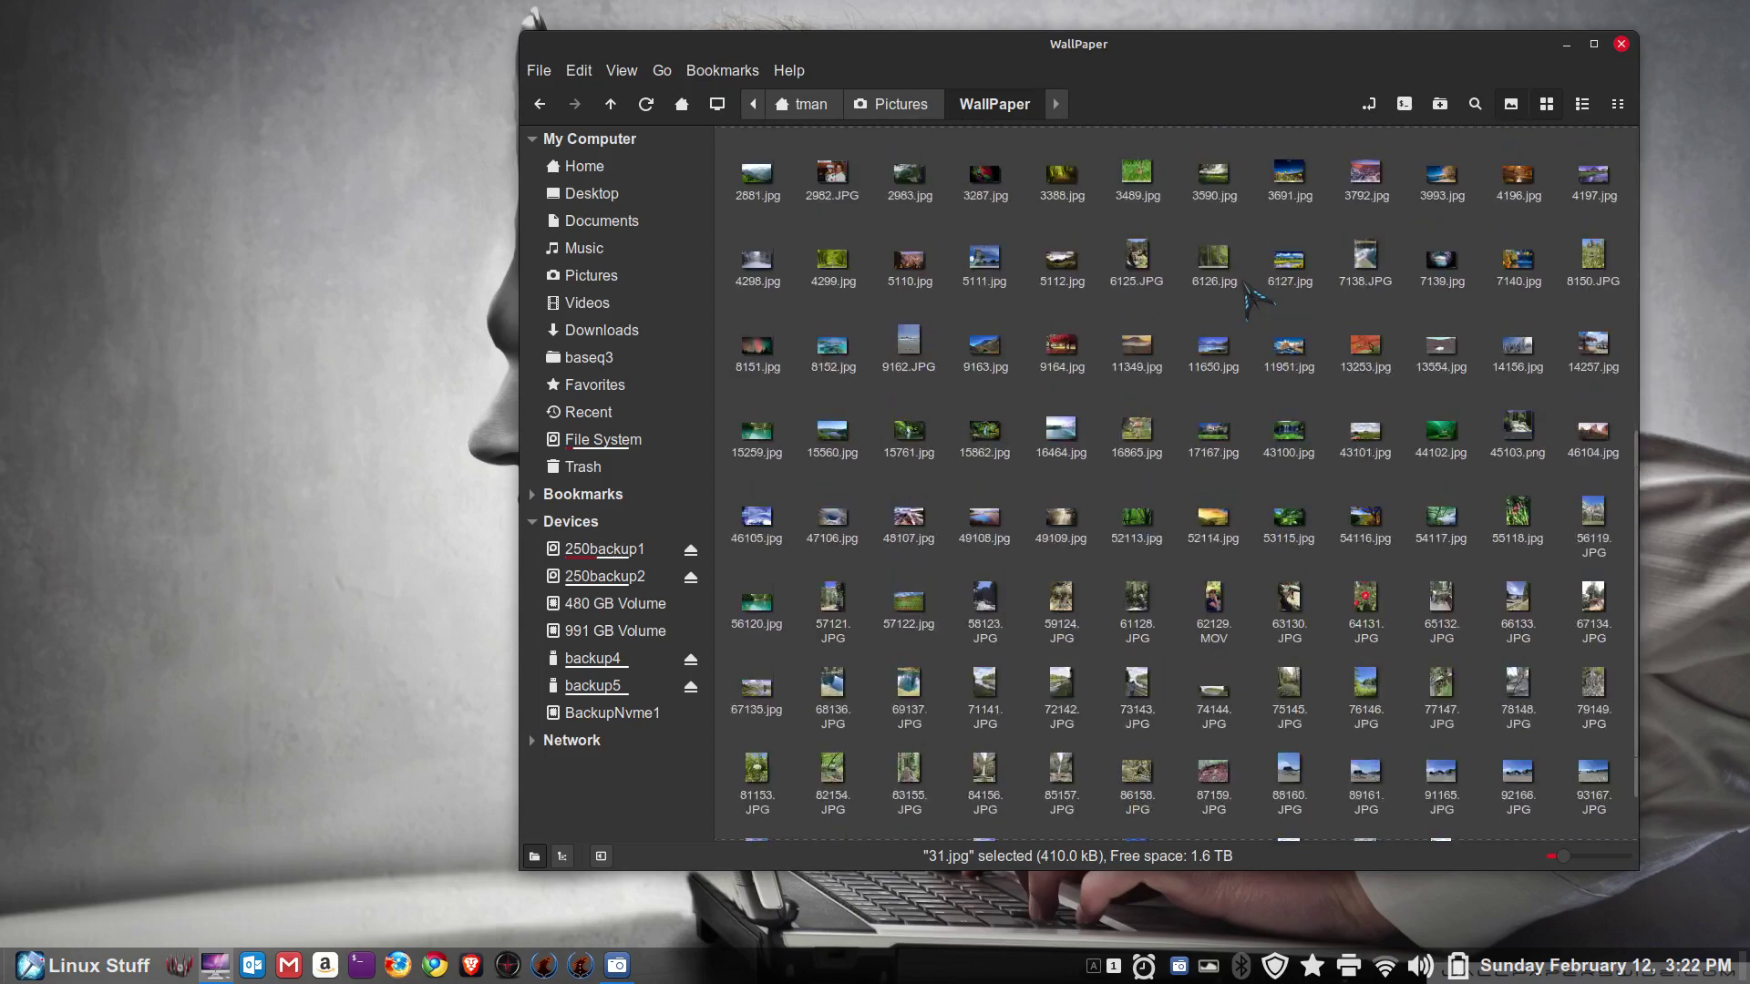
pyautogui.scroll(3, 1251, 296)
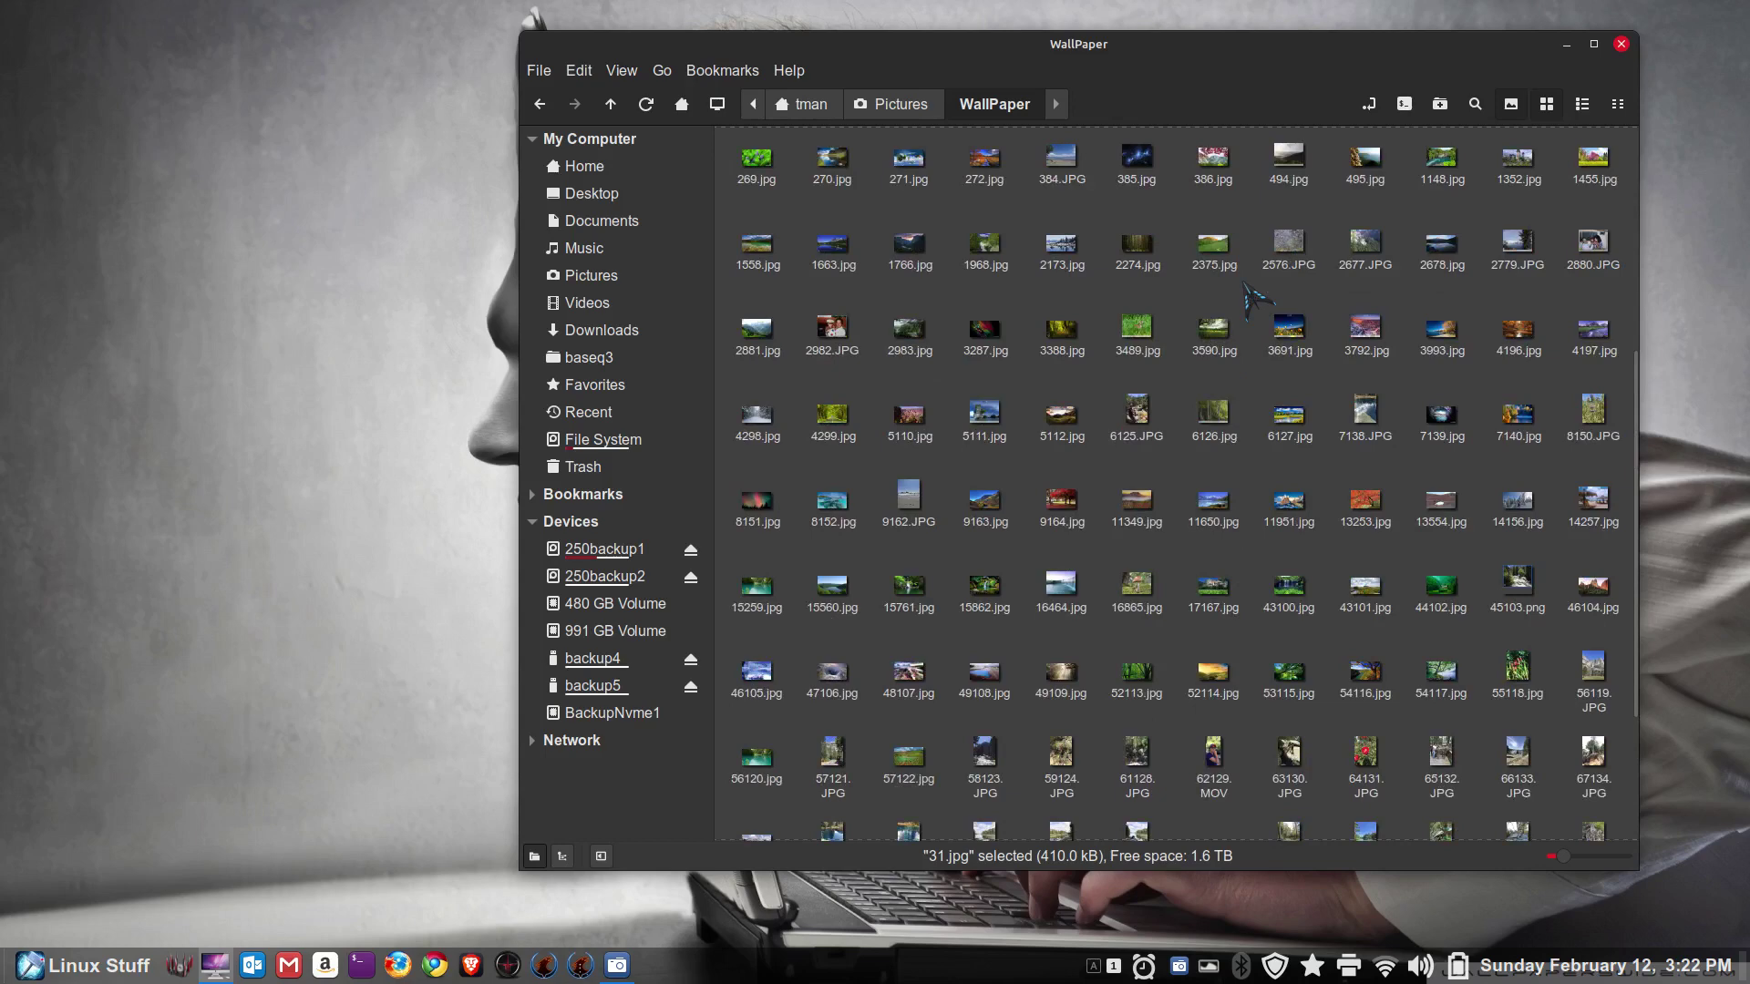
pyautogui.scroll(3, 1251, 297)
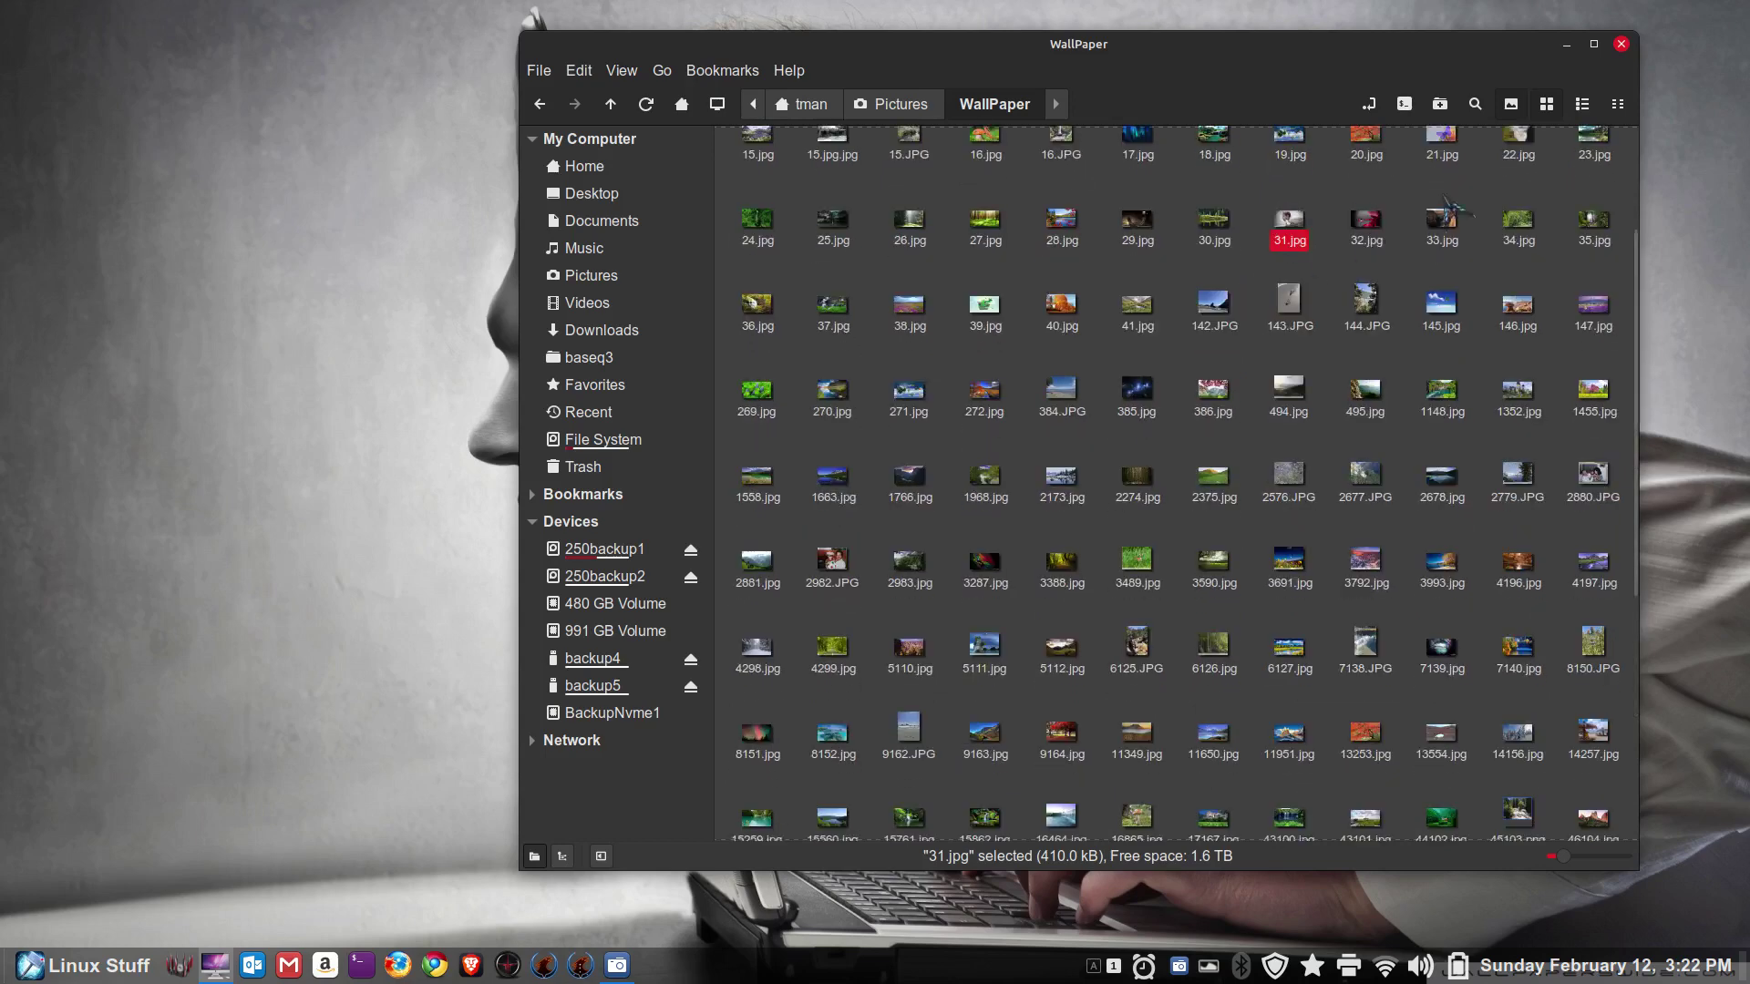
# Step: Show the WallPaper folder in list view, try compact view, and return to list view
pyautogui.click(1582, 104)
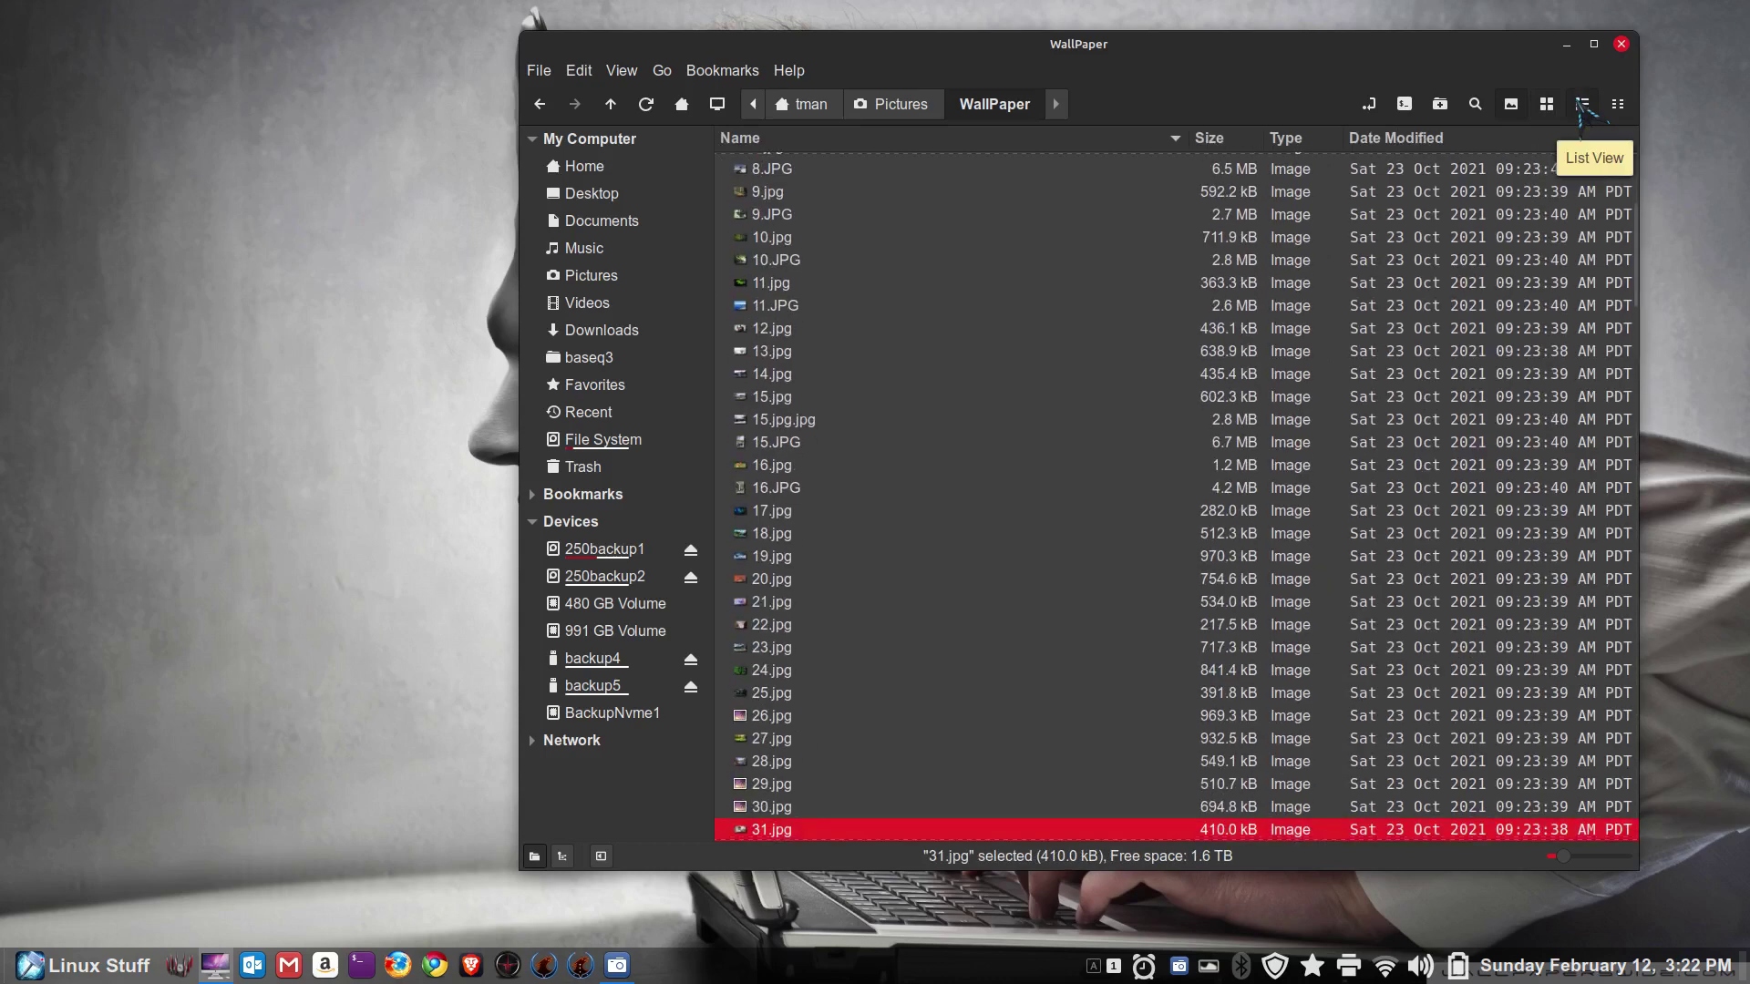
pyautogui.click(1620, 106)
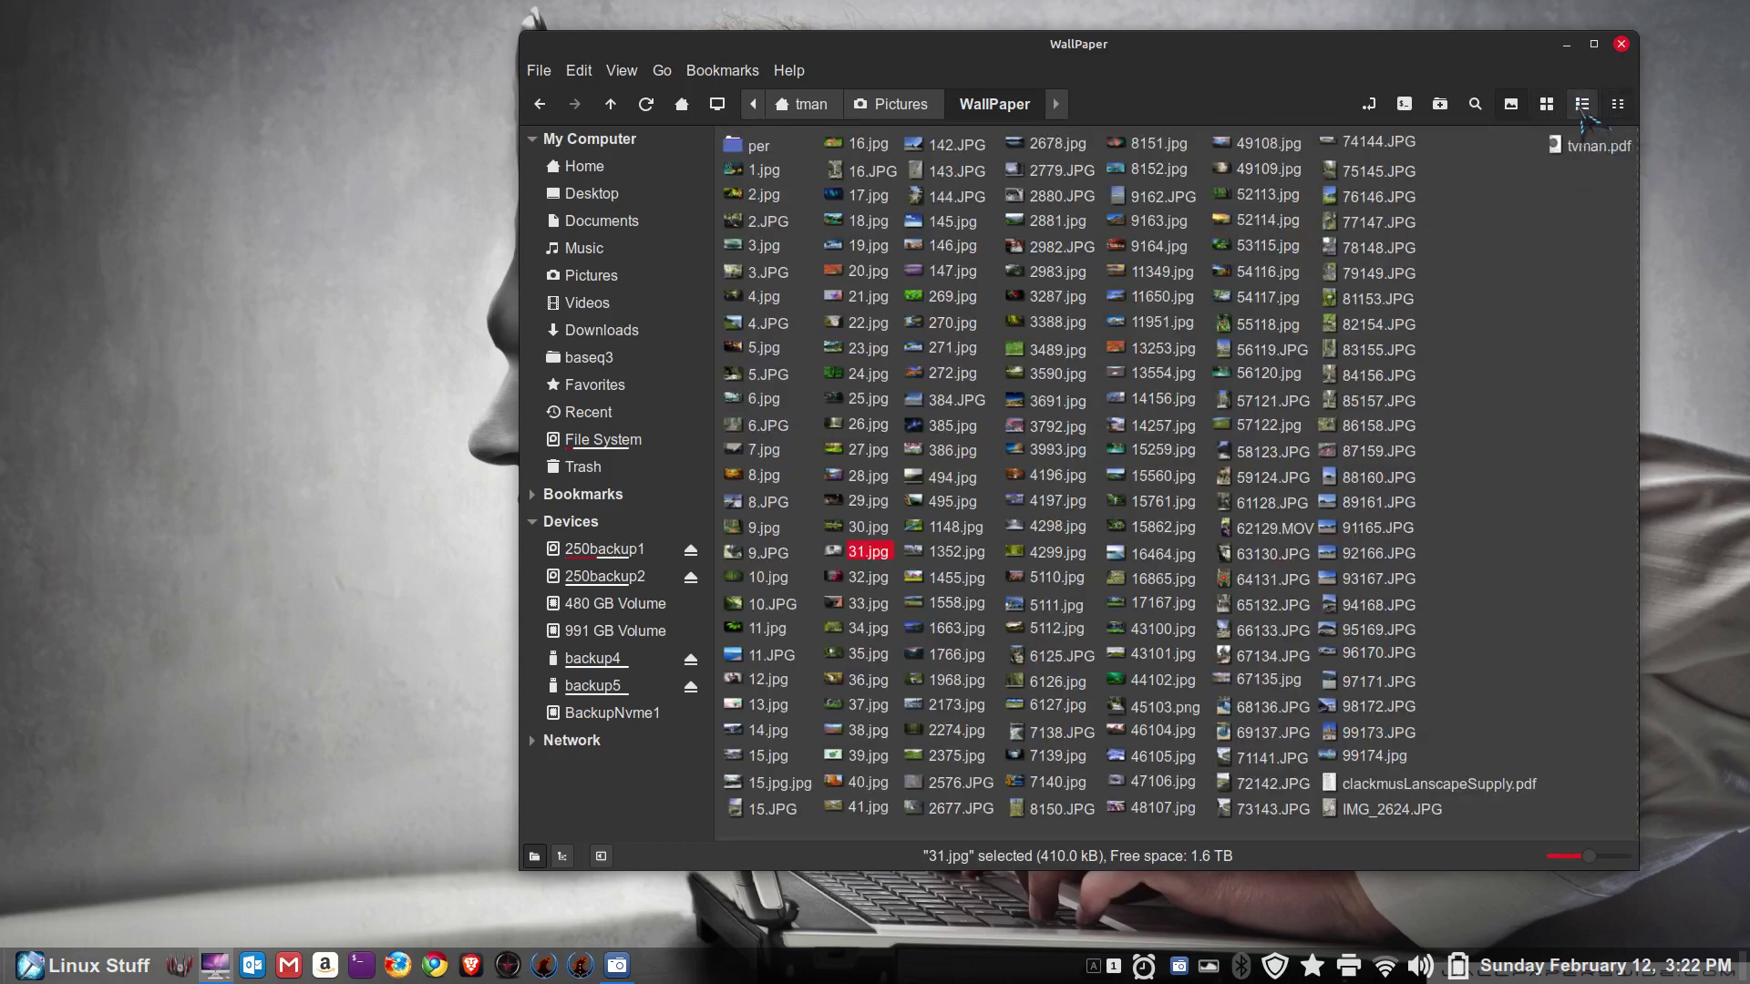
pyautogui.click(1582, 103)
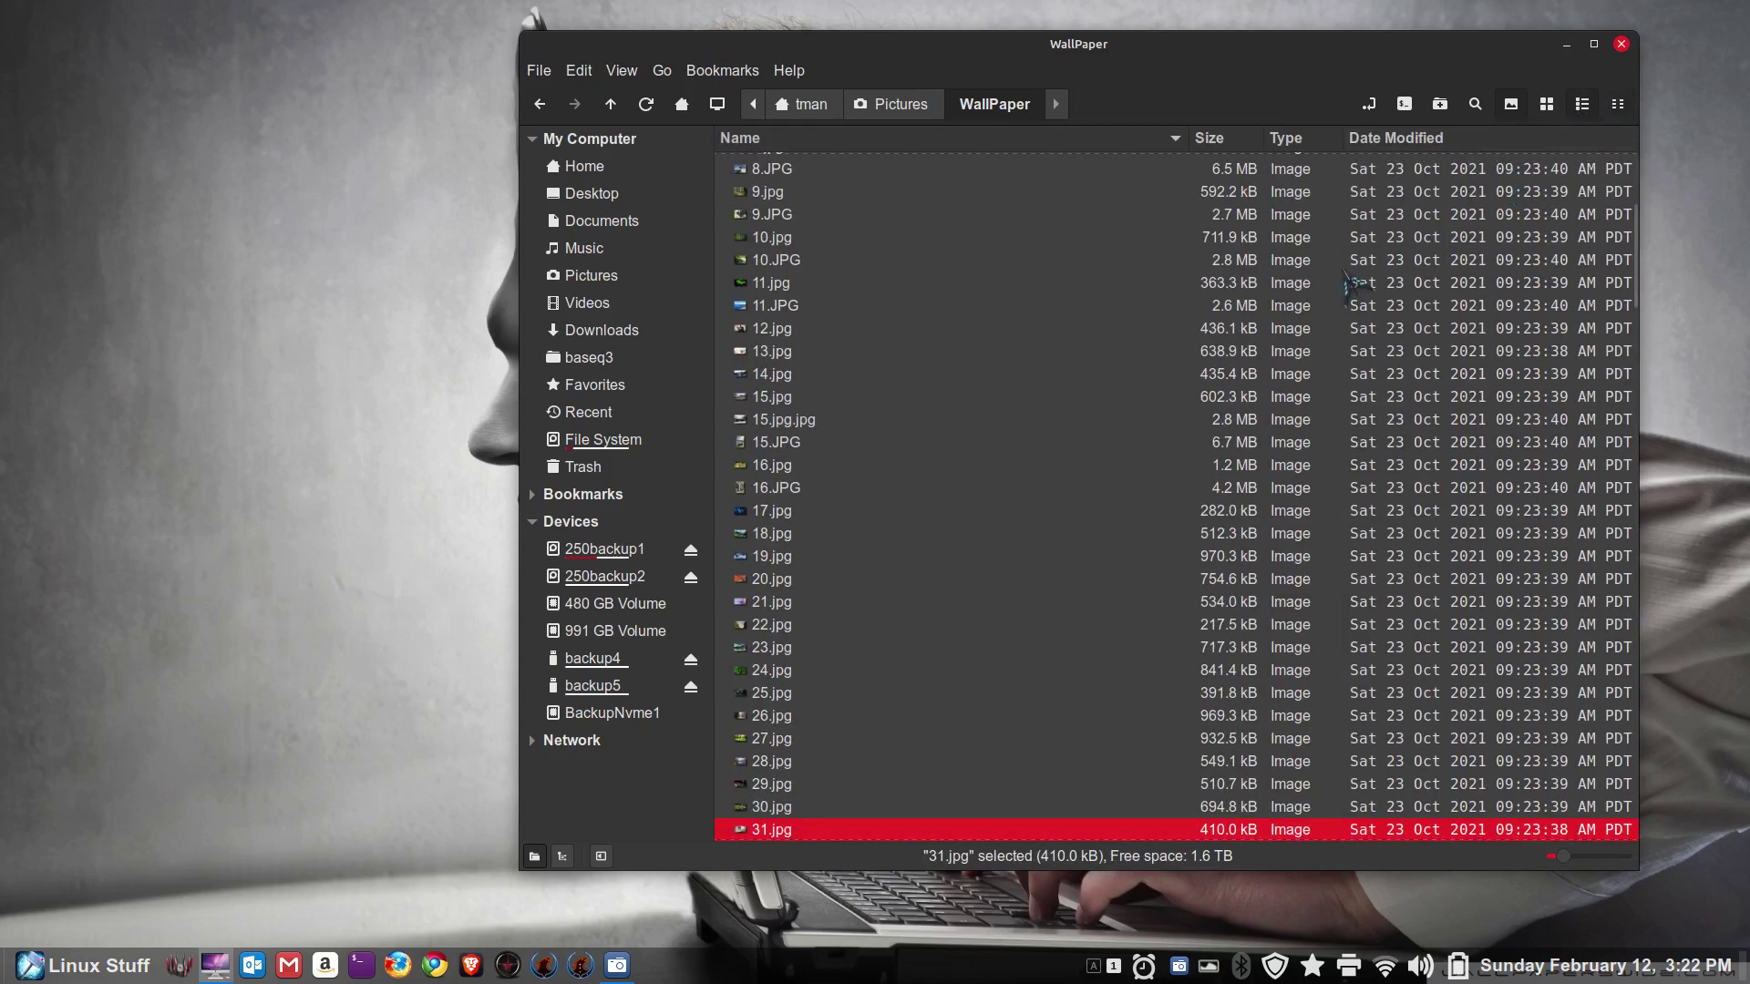
# Step: Enable the Permissions list column in the file management preferences, disable it again, and close the dialog
pyautogui.click(568, 82)
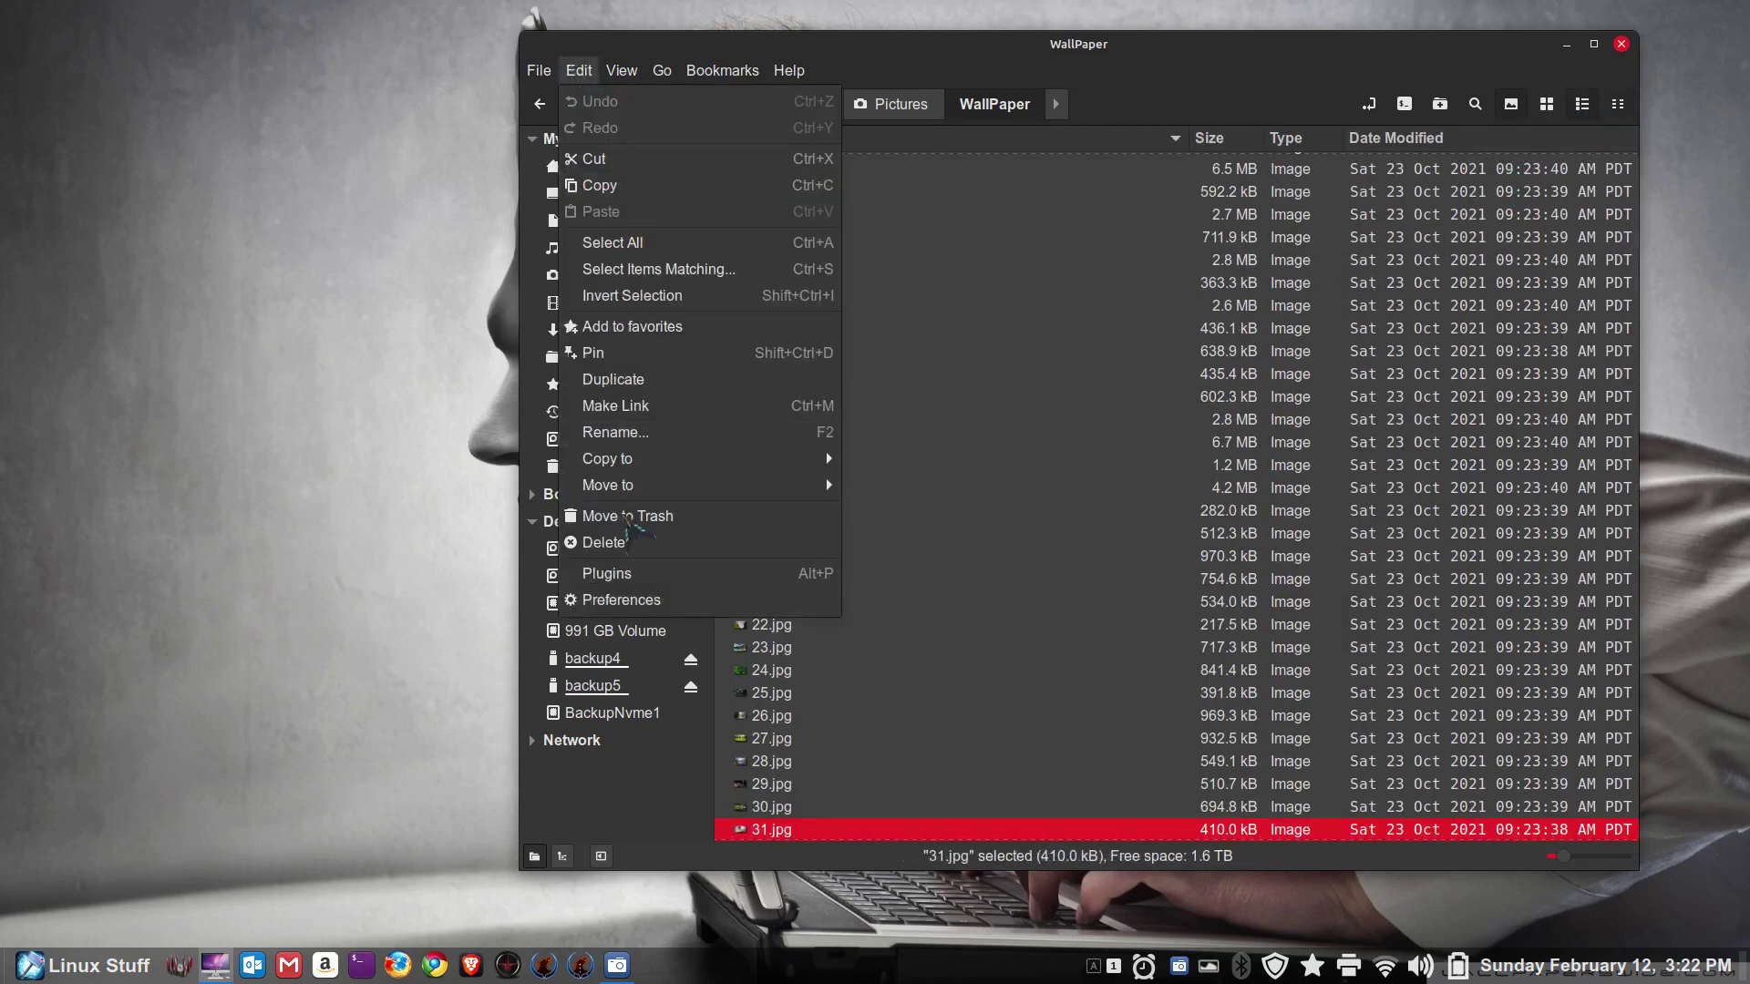
pyautogui.click(620, 597)
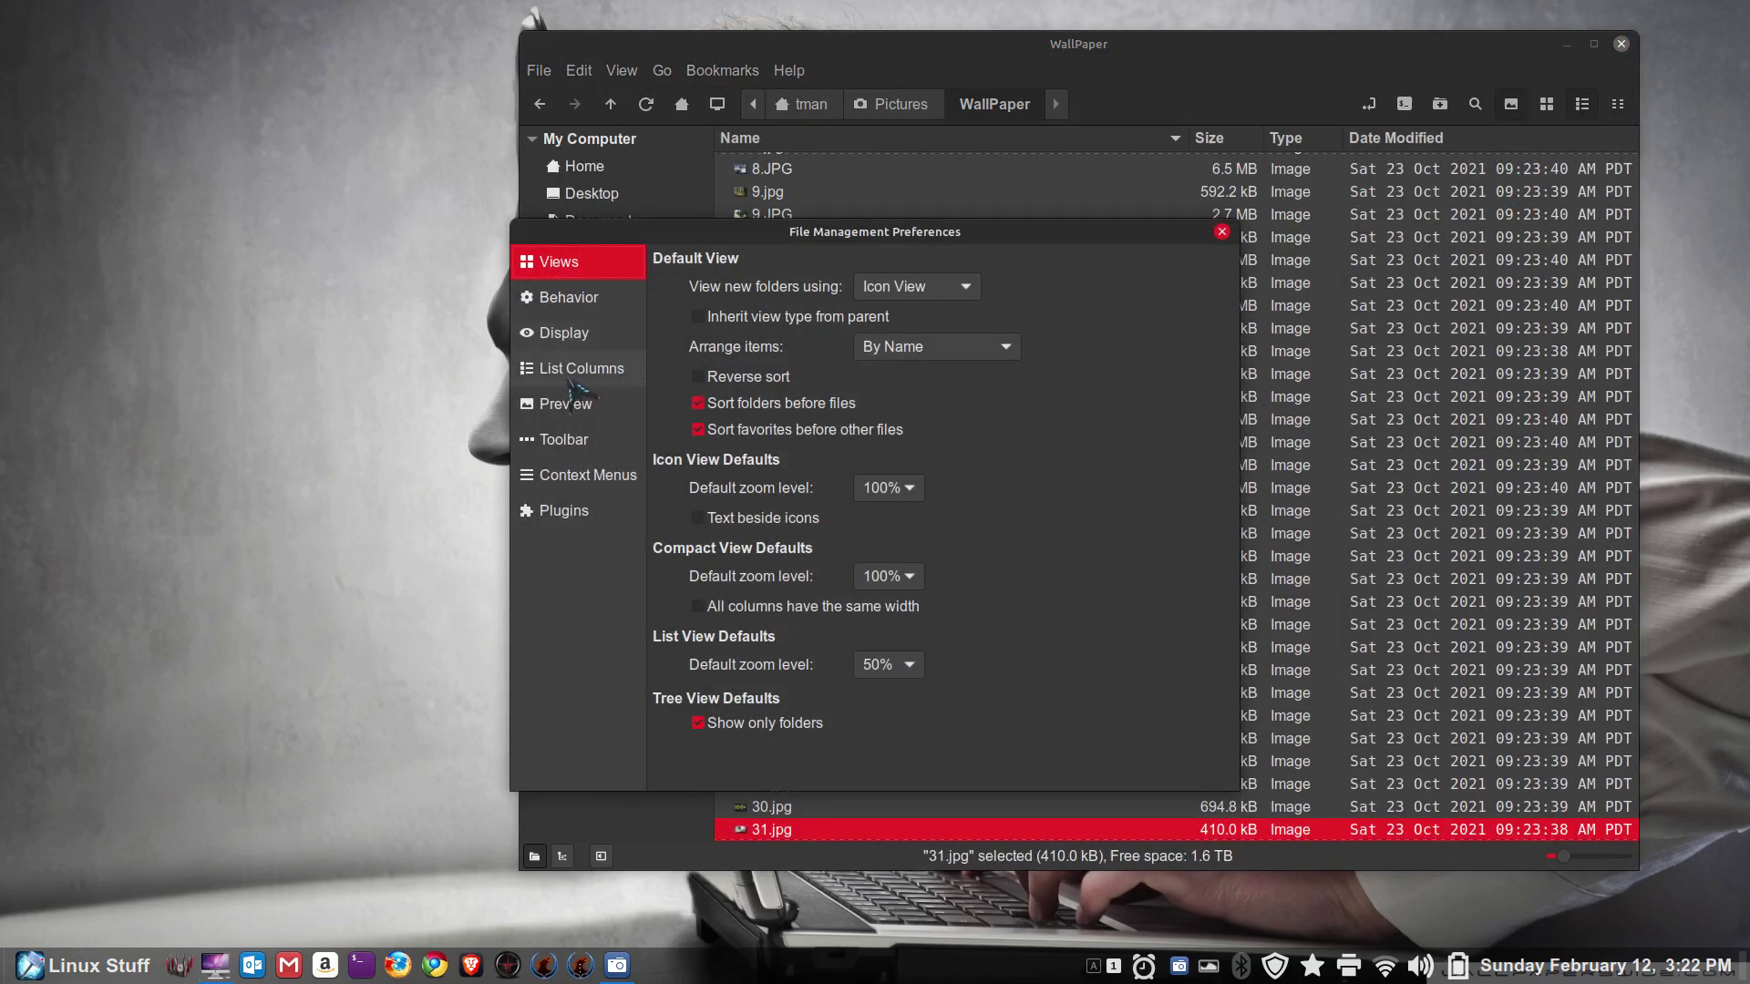
pyautogui.click(576, 374)
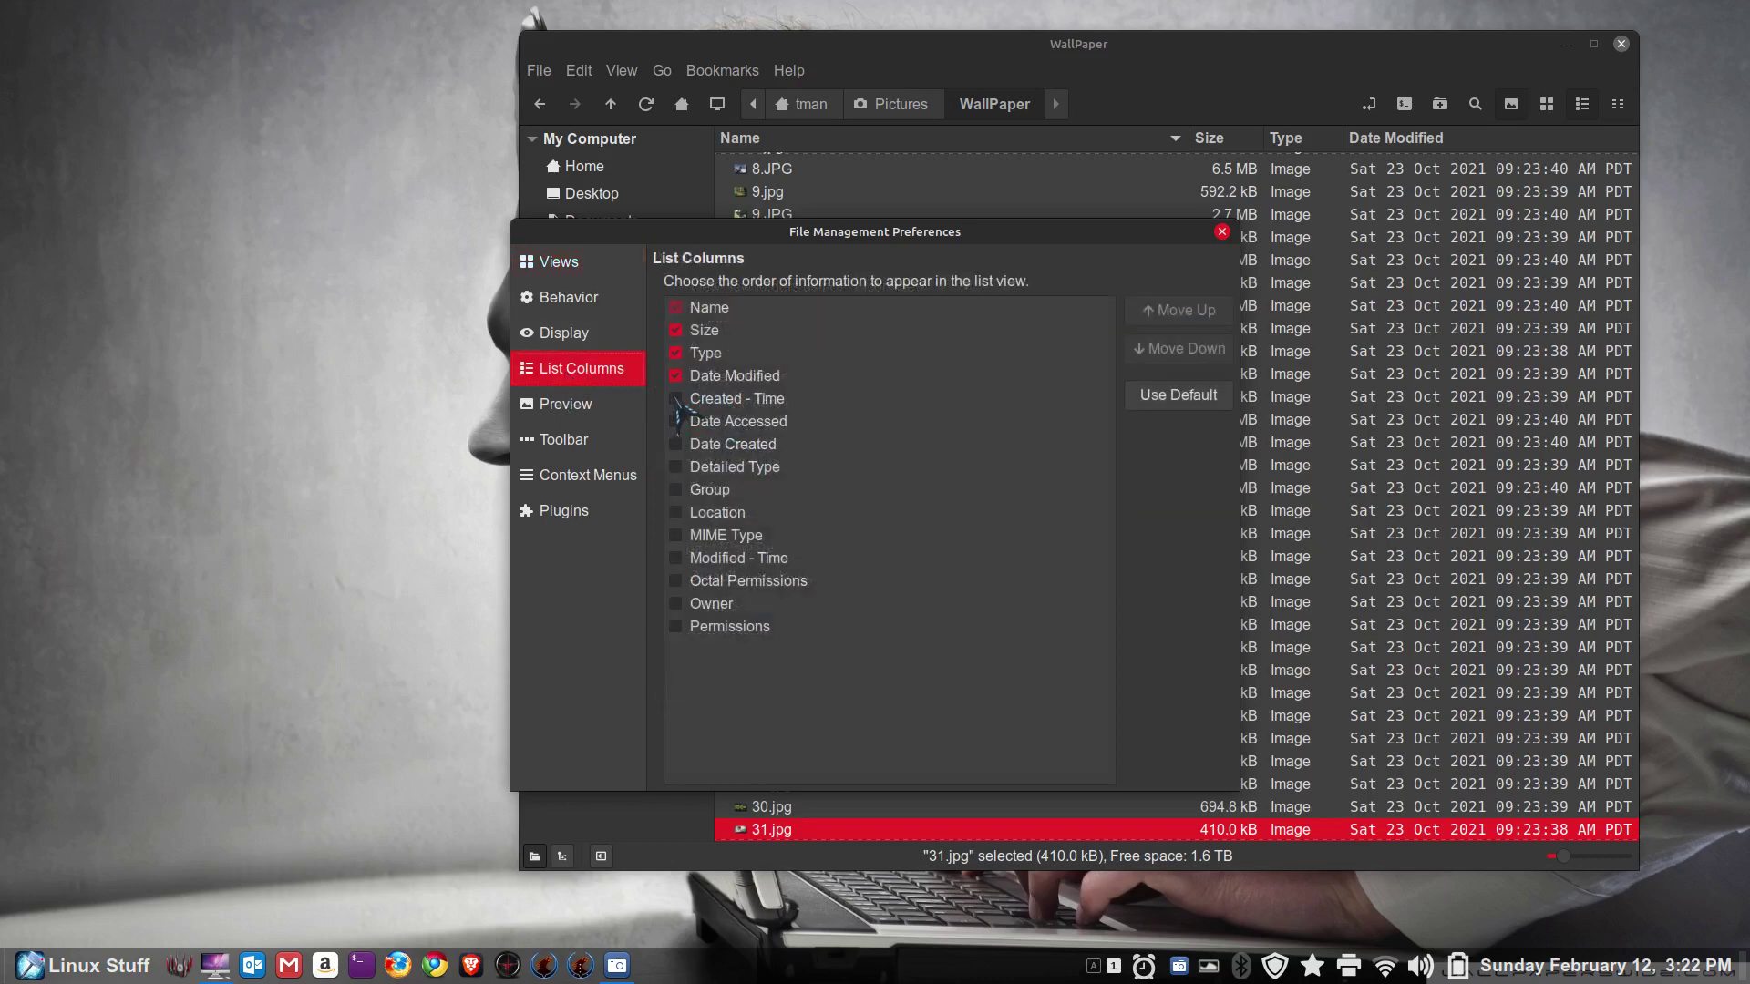
pyautogui.click(675, 627)
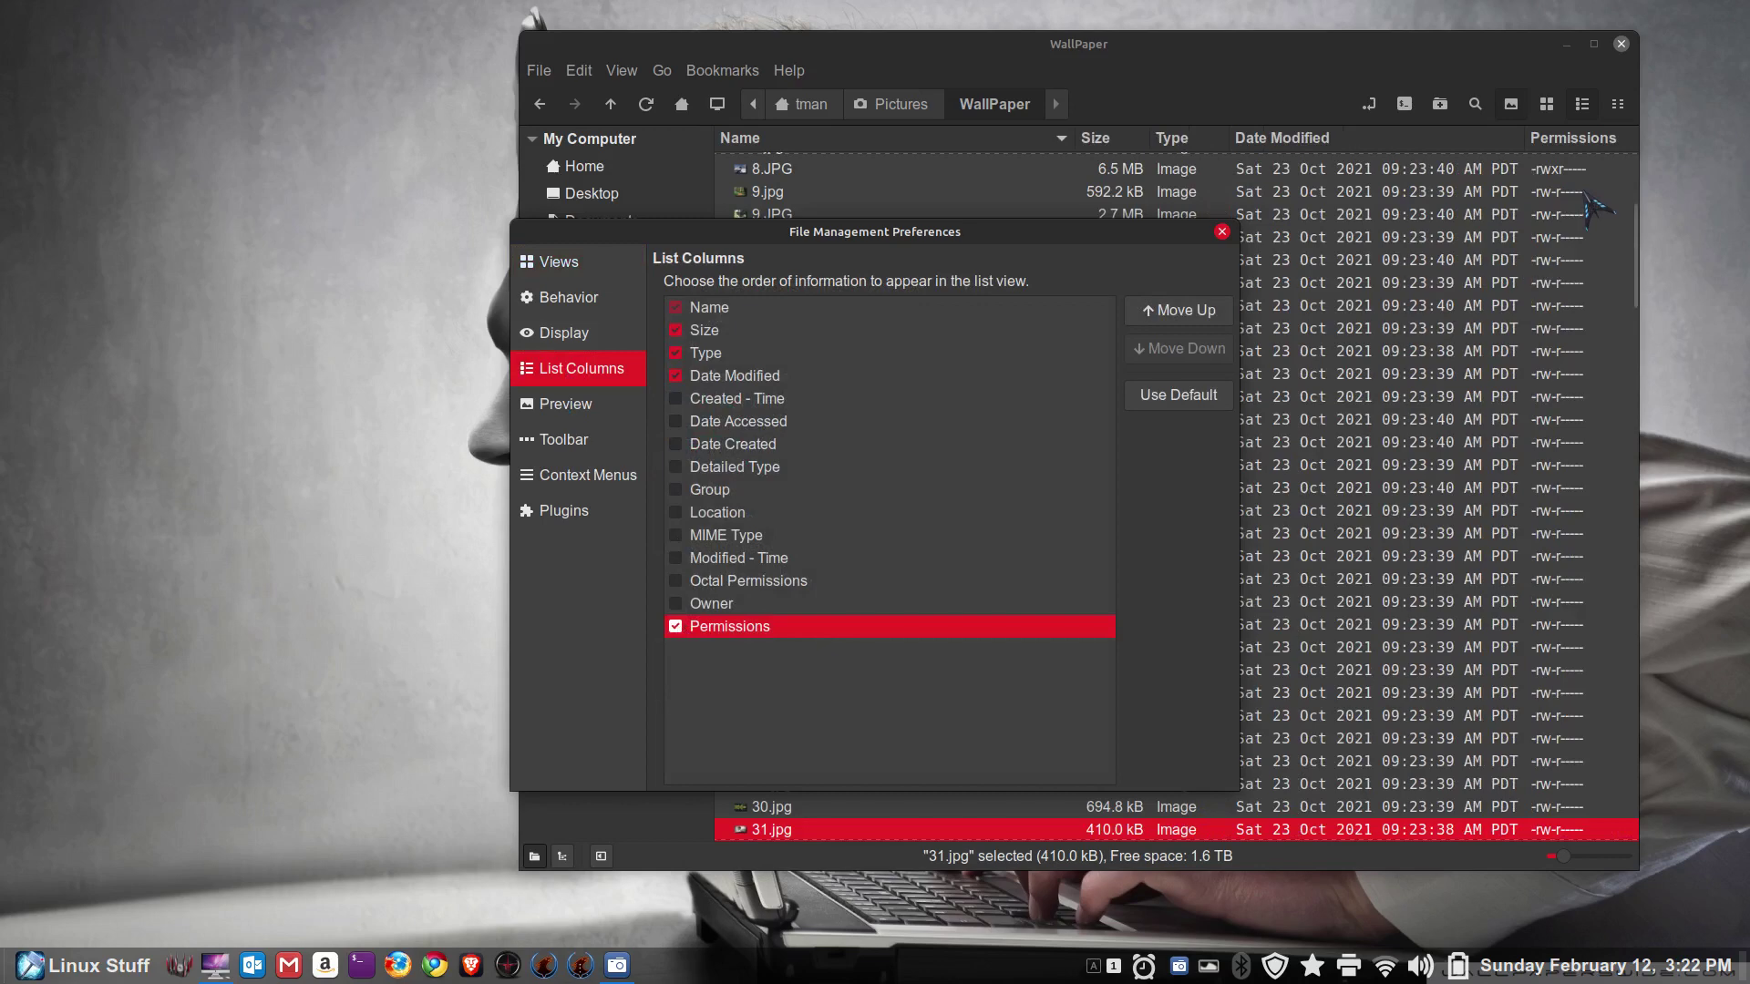
pyautogui.click(675, 627)
pyautogui.click(1222, 232)
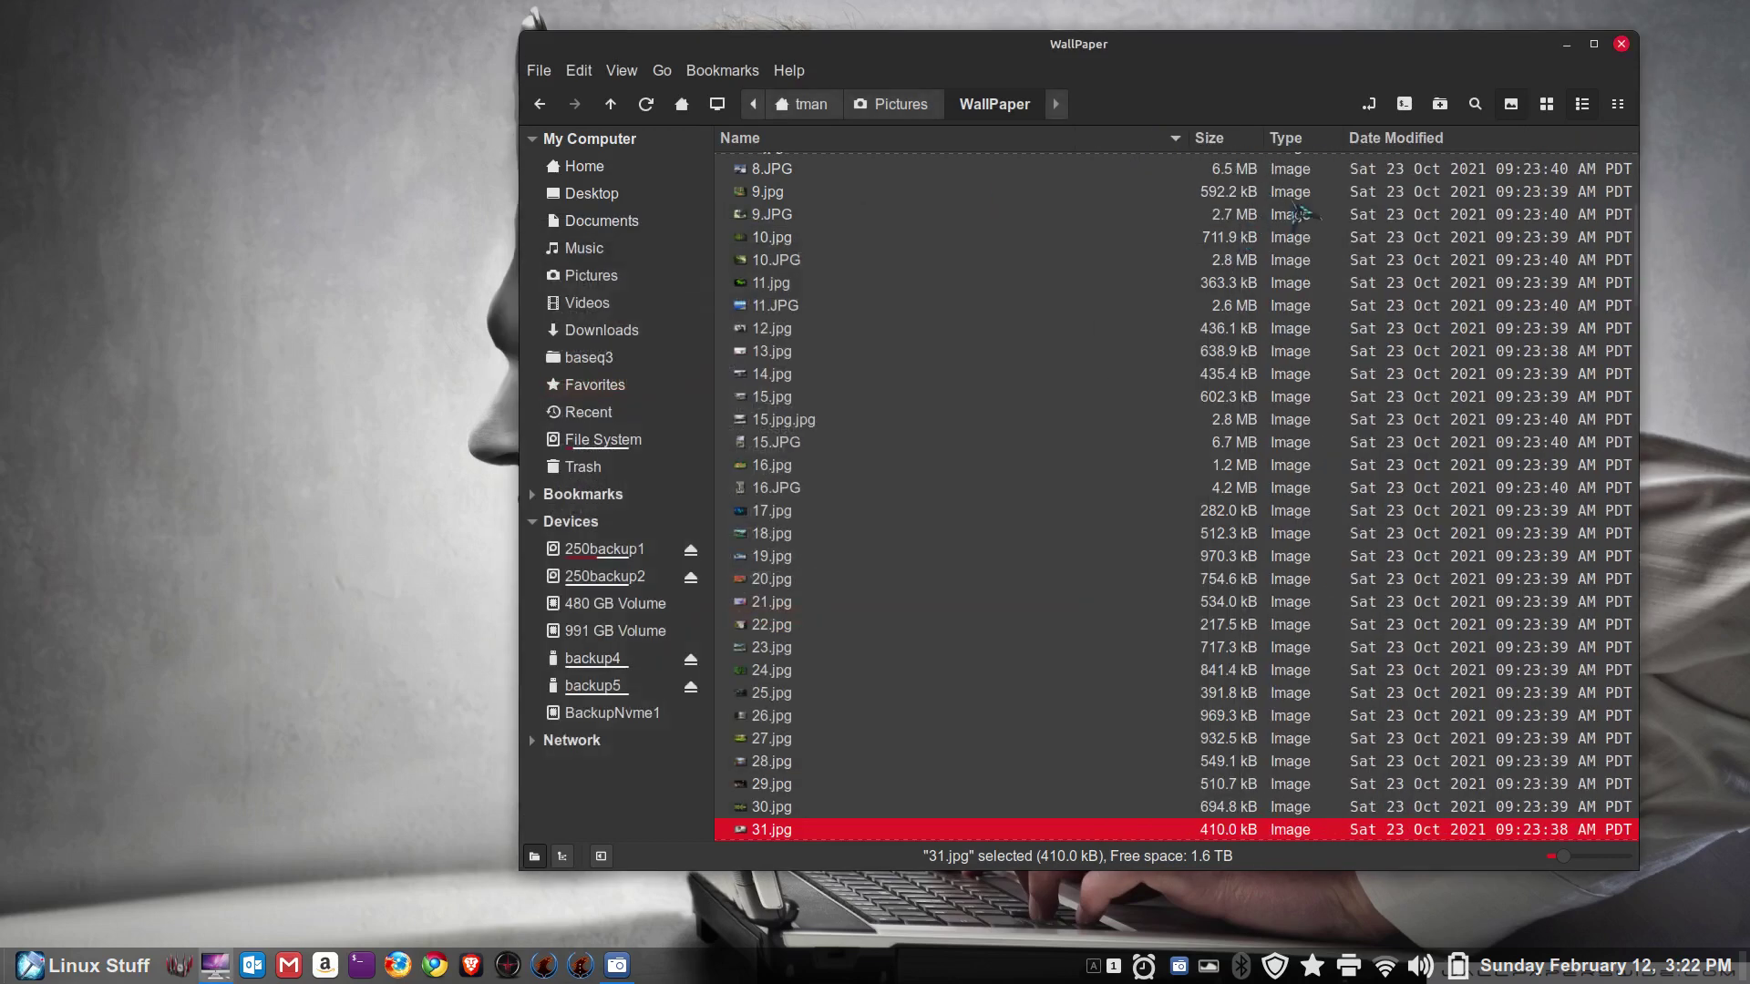
# Step: Return the WallPaper folder to icon view, shrink its thumbnails to the smallest size, and enlarge them until nine fit per row
pyautogui.click(1546, 103)
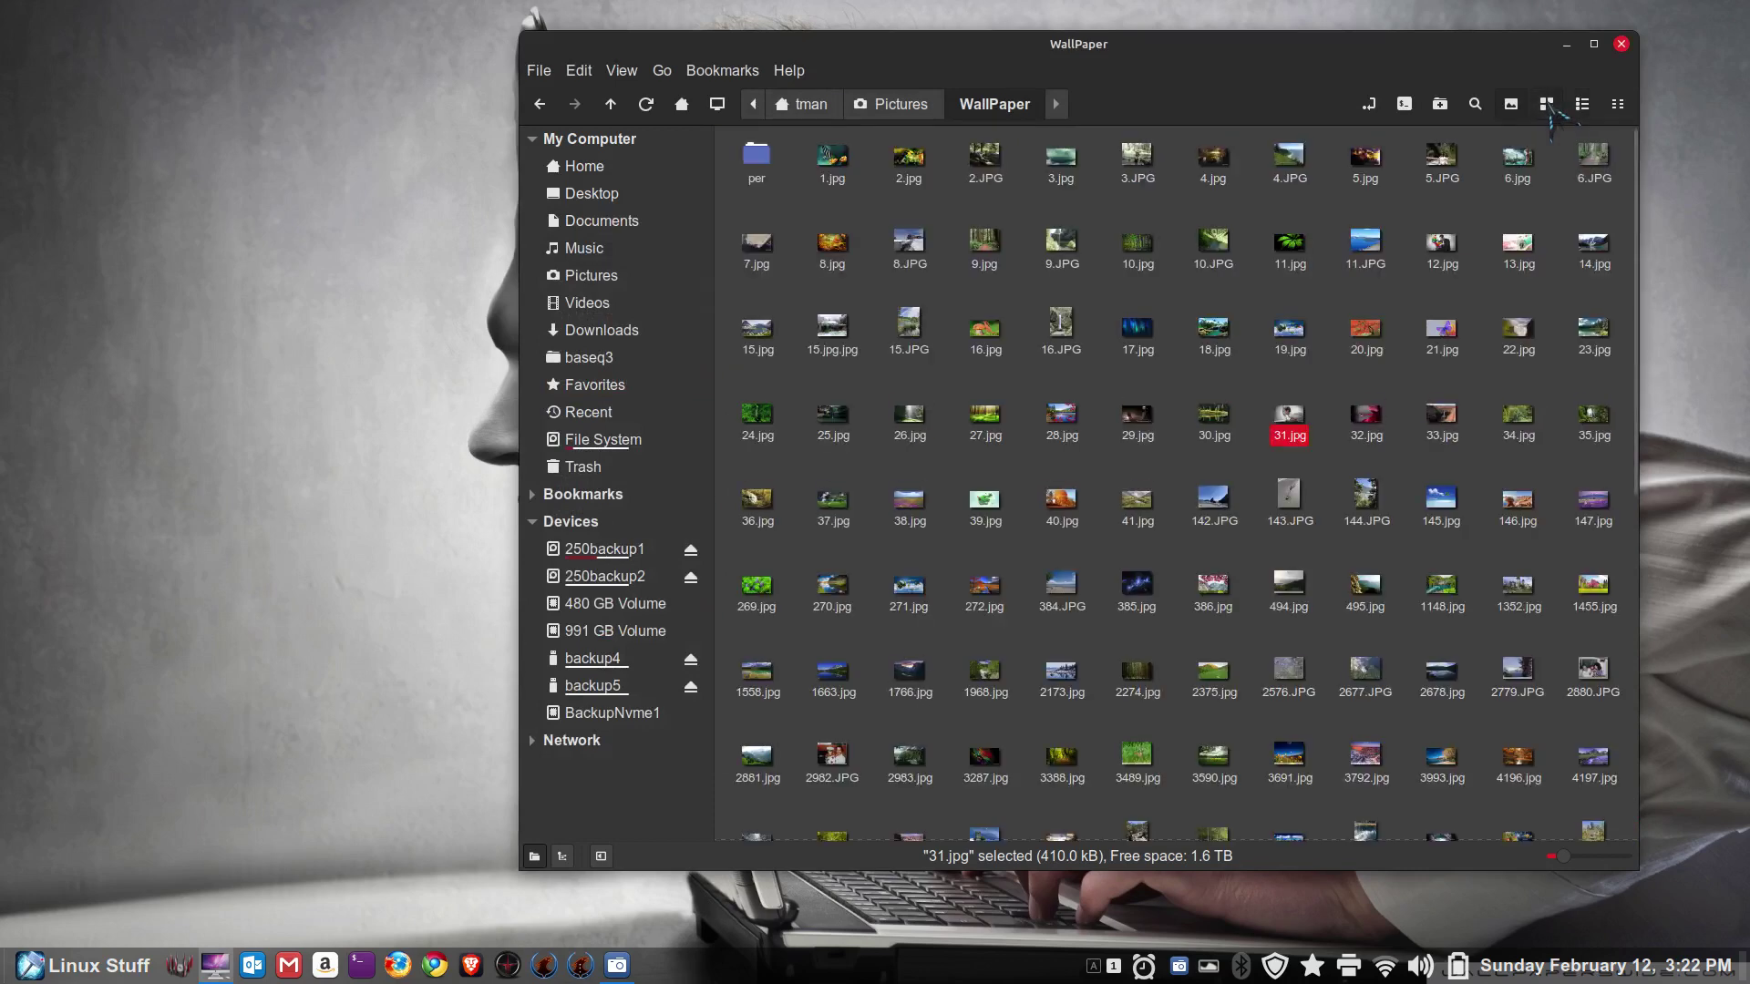
pyautogui.keyDown('ctrl'); pyautogui.scroll(-2, 1105, 270); pyautogui.keyUp('ctrl')
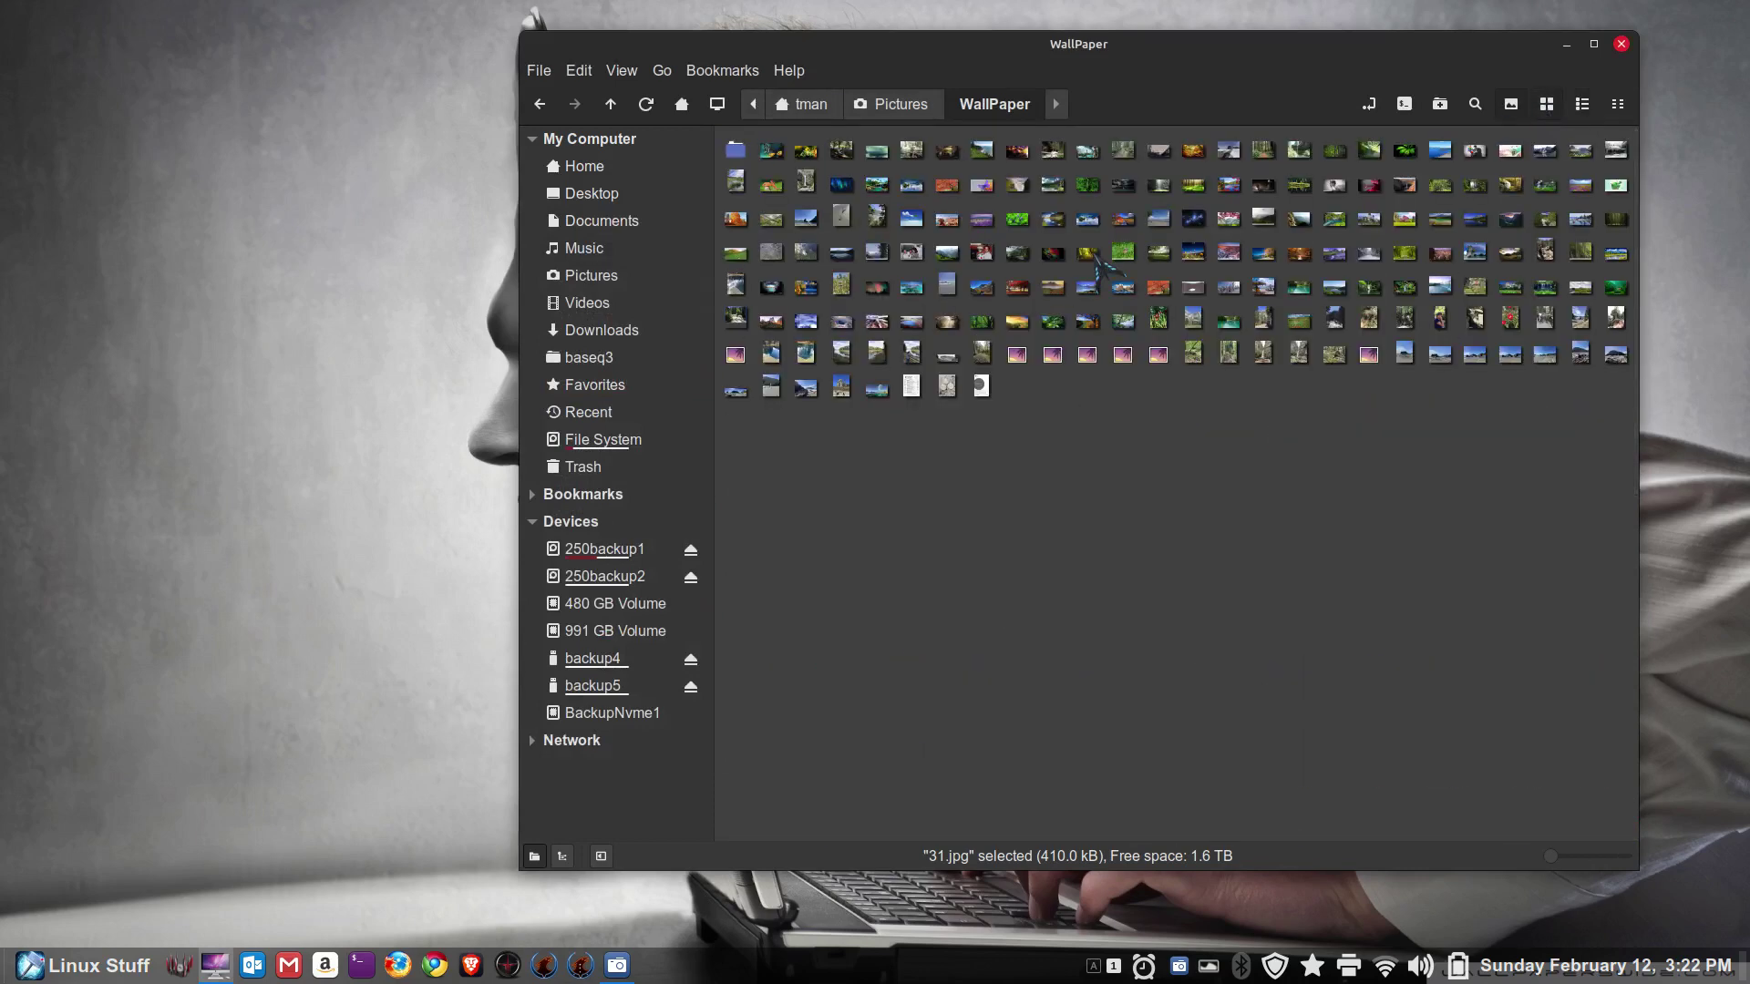
pyautogui.keyDown('ctrl'); pyautogui.scroll(3, 1105, 269); pyautogui.keyUp('ctrl')
pyautogui.keyDown('ctrl'); pyautogui.scroll(2, 1105, 270); pyautogui.keyUp('ctrl')
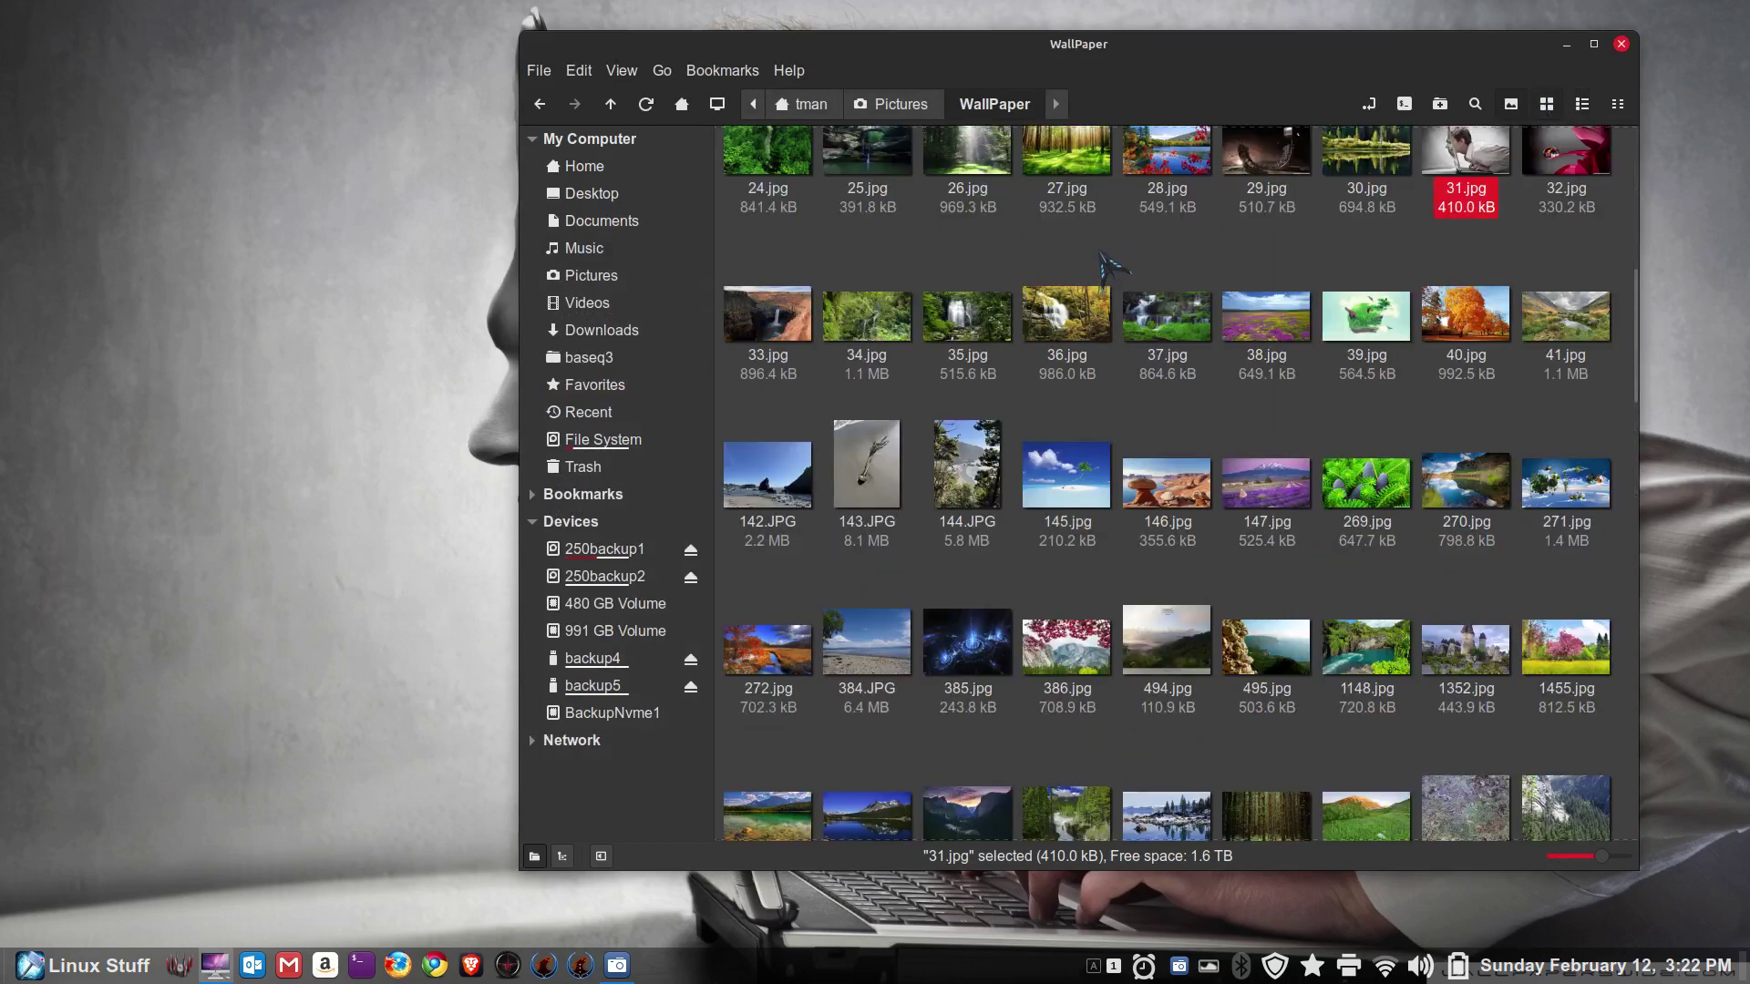
# Step: Go to the Home folder and check its options for creating a new document without creating one
pyautogui.click(584, 169)
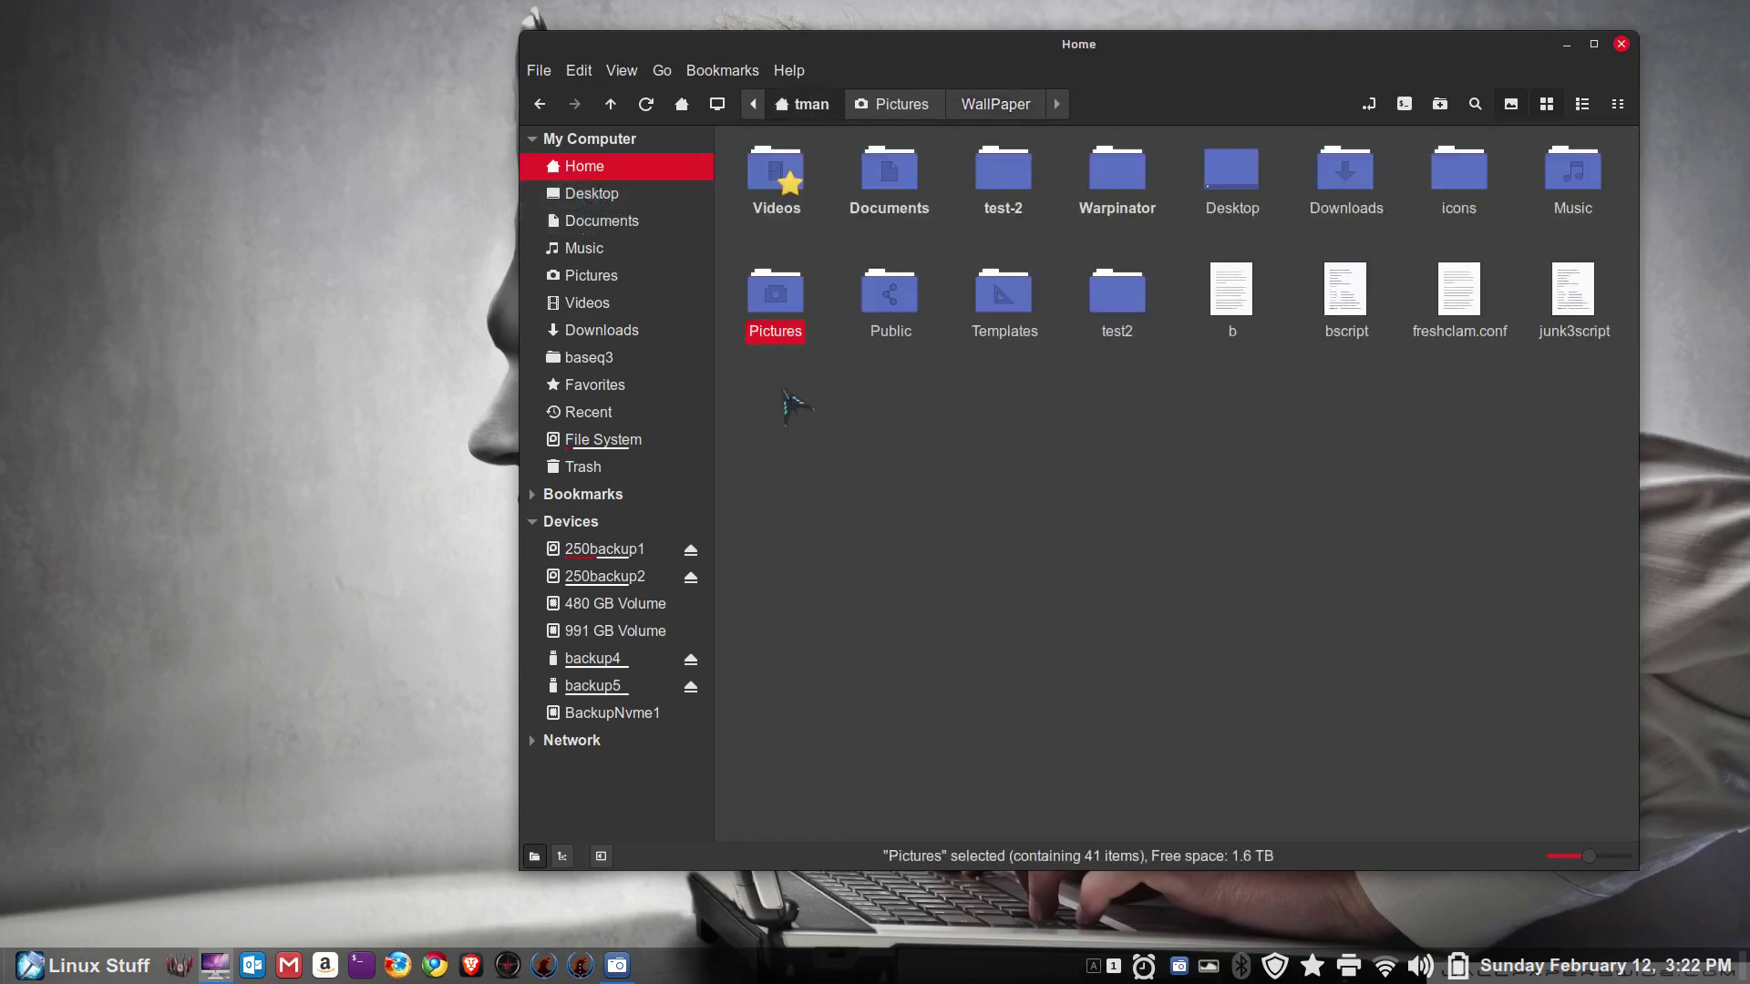
pyautogui.rightClick(963, 444)
pyautogui.moveTo(1048, 489)
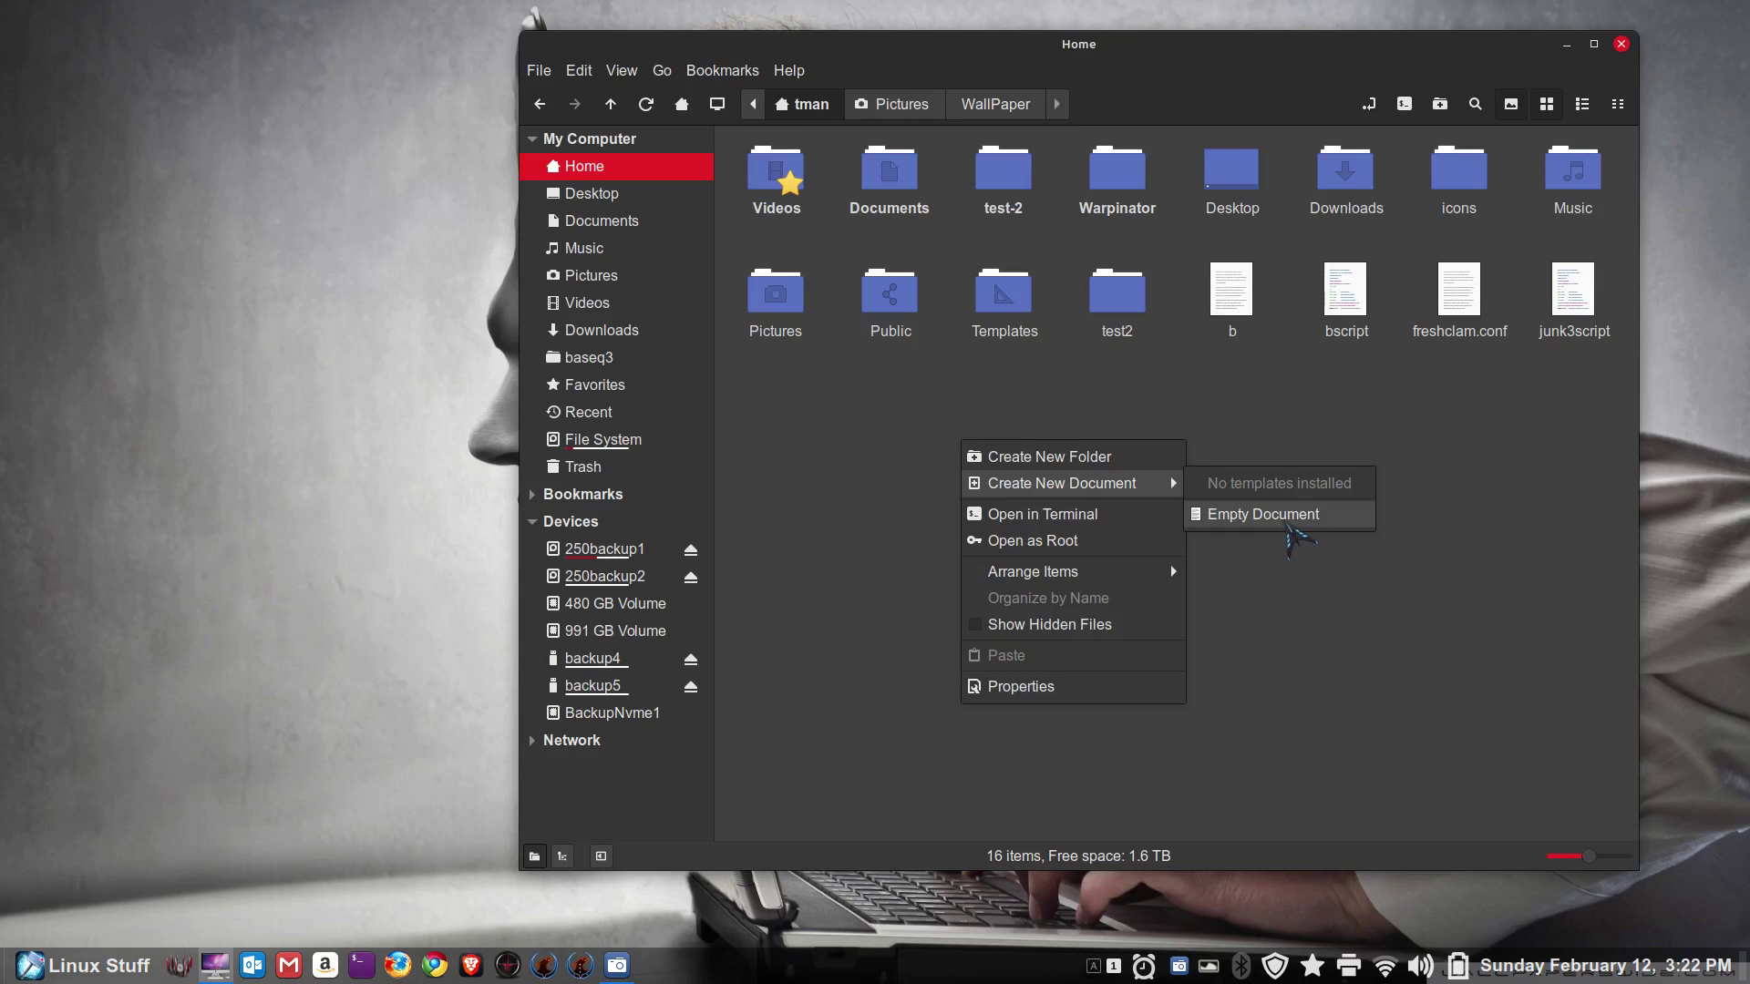
pyautogui.click(820, 613)
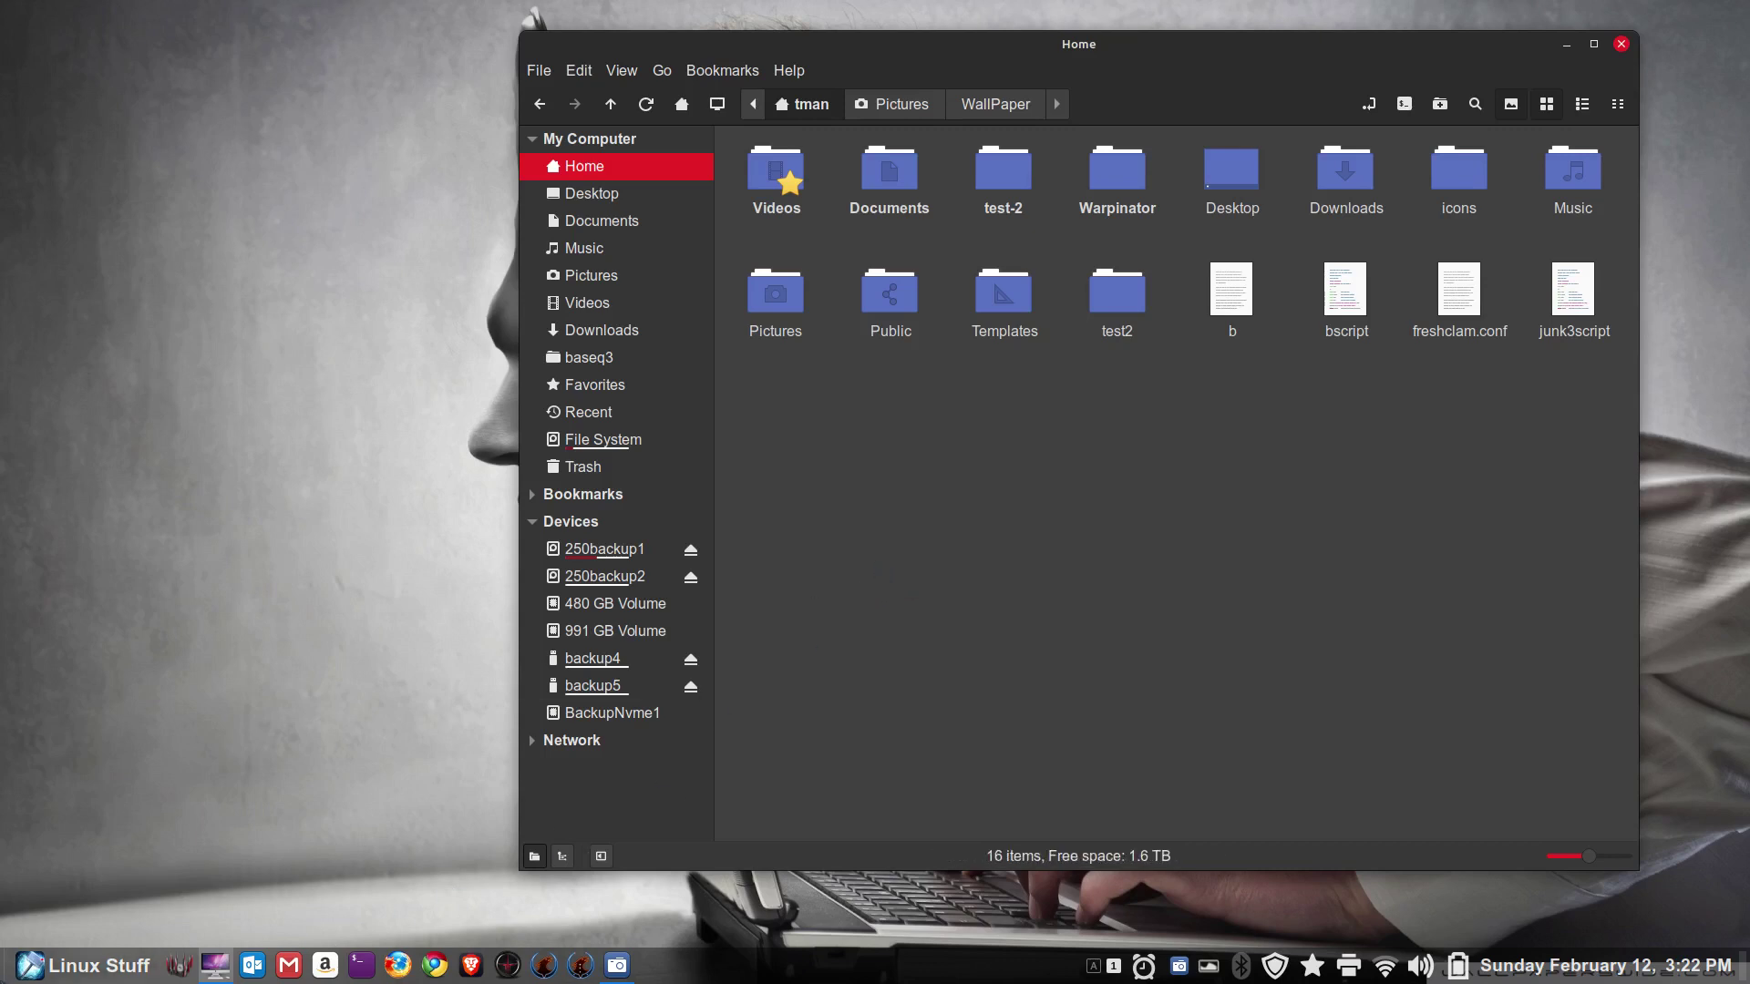
# Step: Look over the Internet and Office categories in the system's application menu and close it
pyautogui.click(57, 966)
pyautogui.moveTo(168, 406)
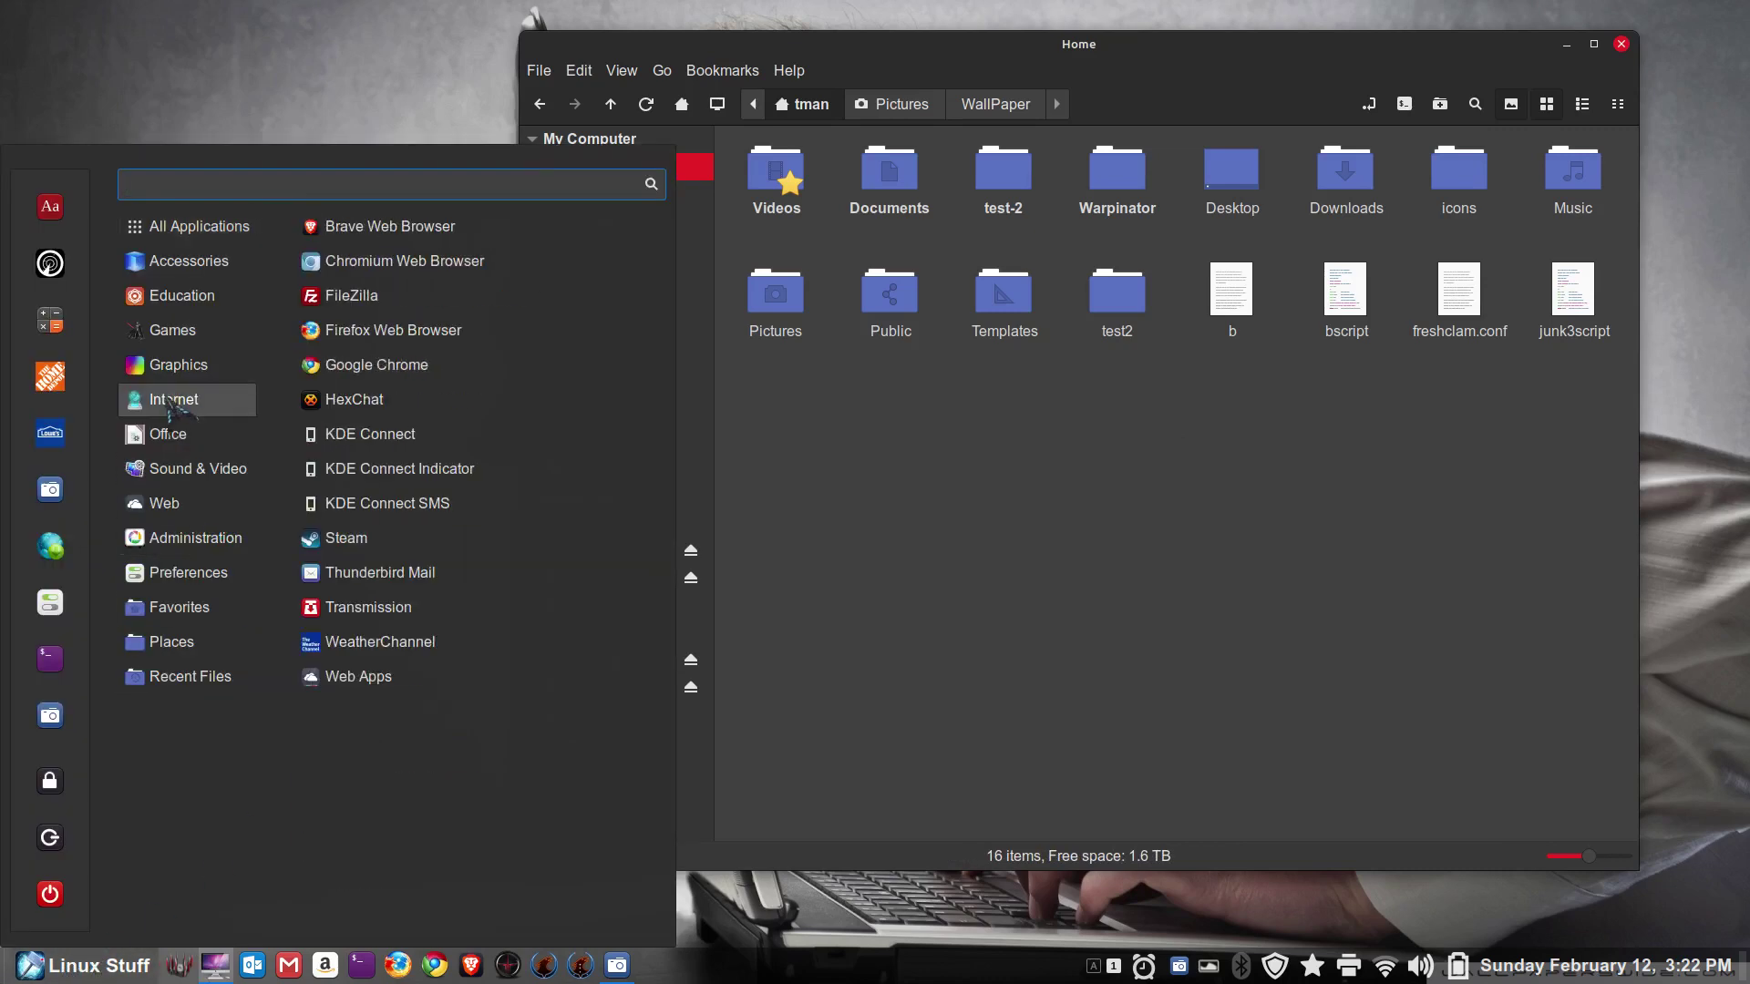
pyautogui.moveTo(180, 443)
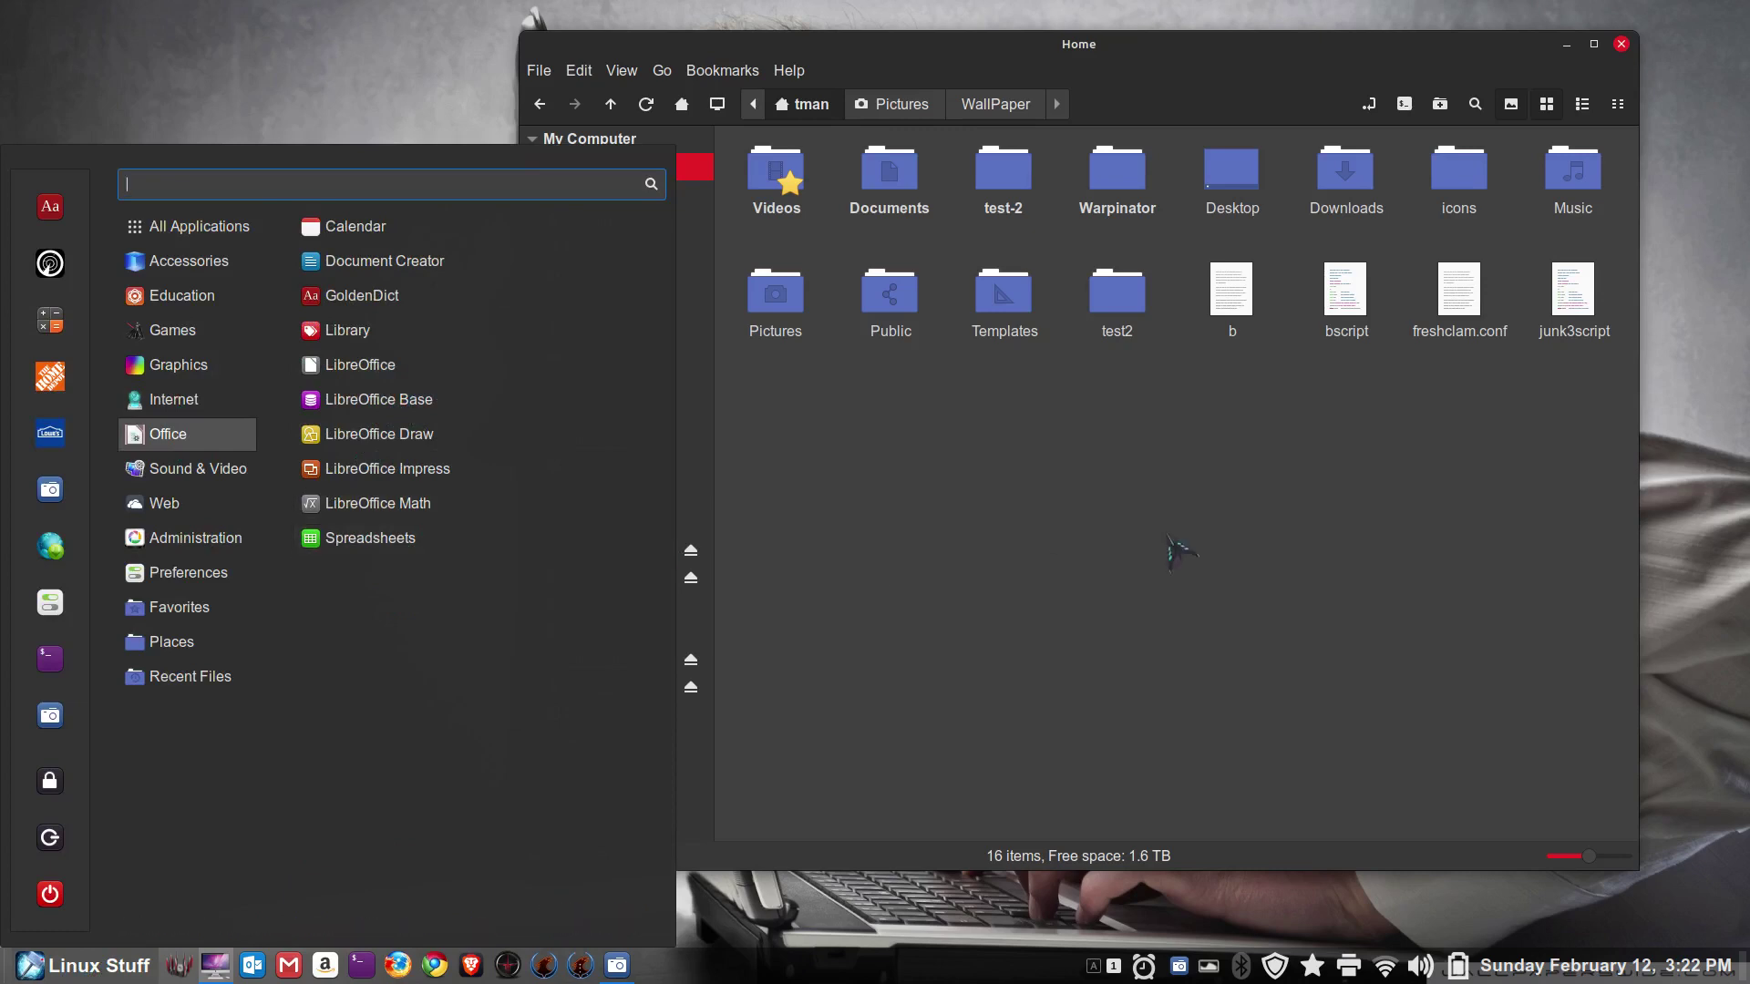
pyautogui.click(1185, 510)
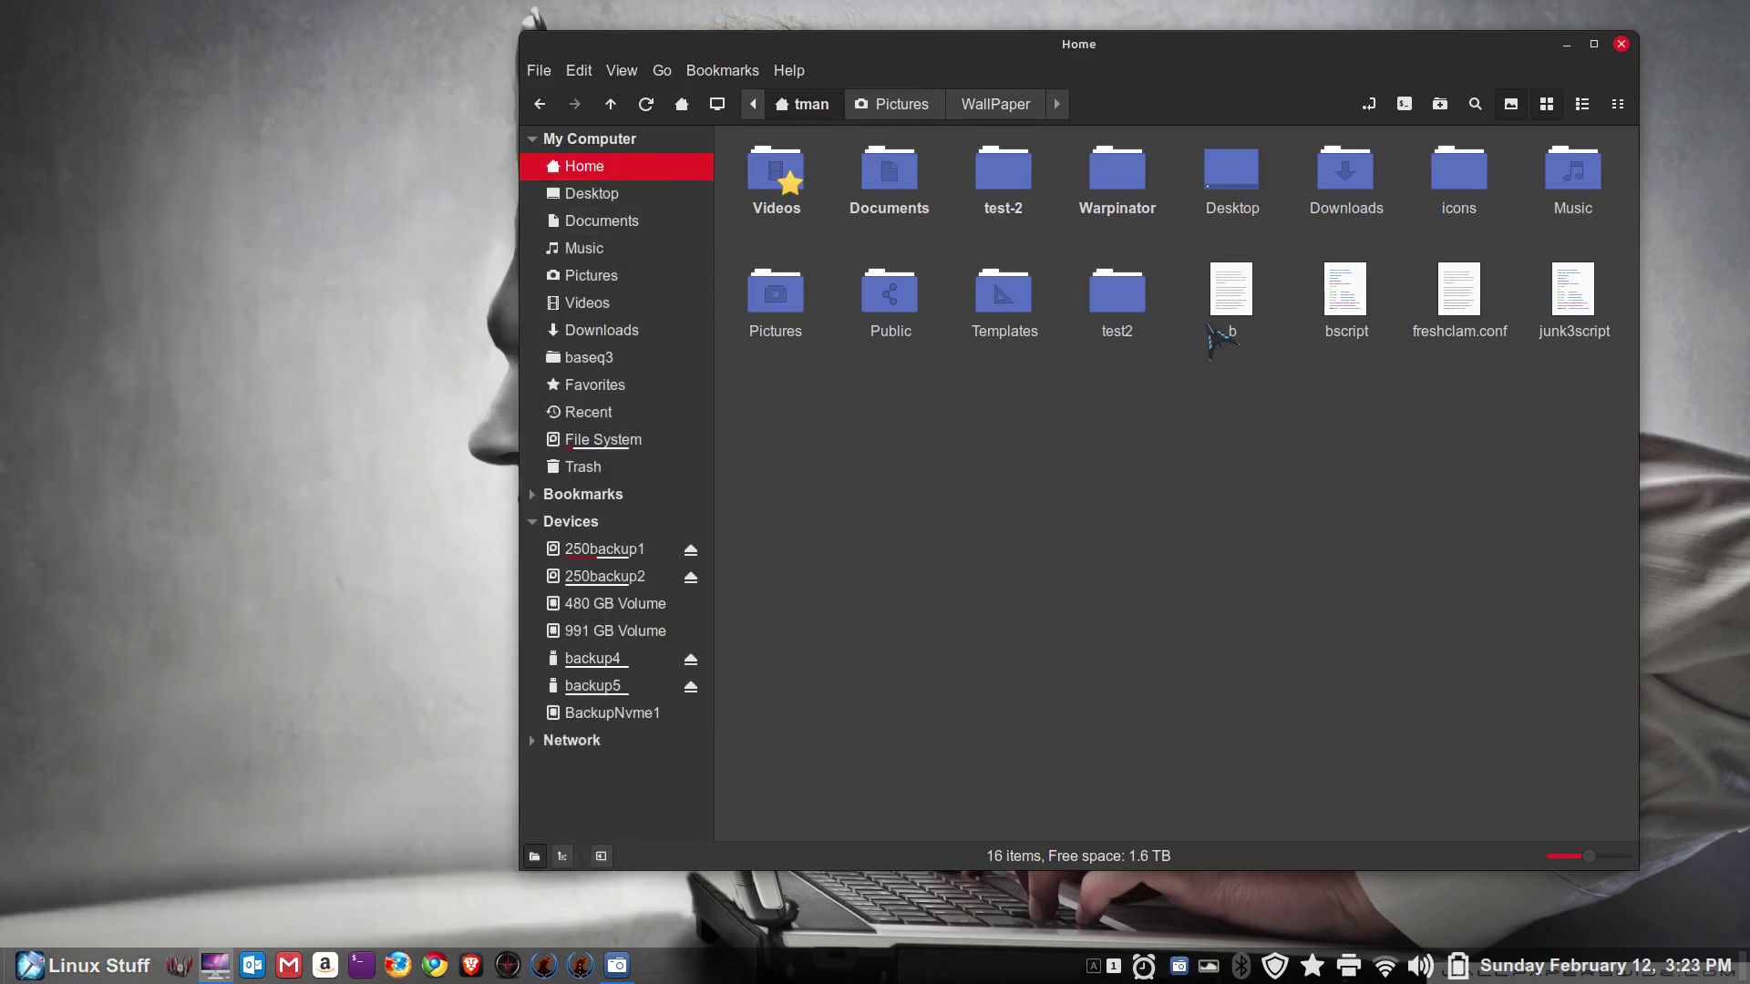
# Step: Select the b and bscript files in the Home folder in turn, and review the actions available for b
pyautogui.click(1230, 296)
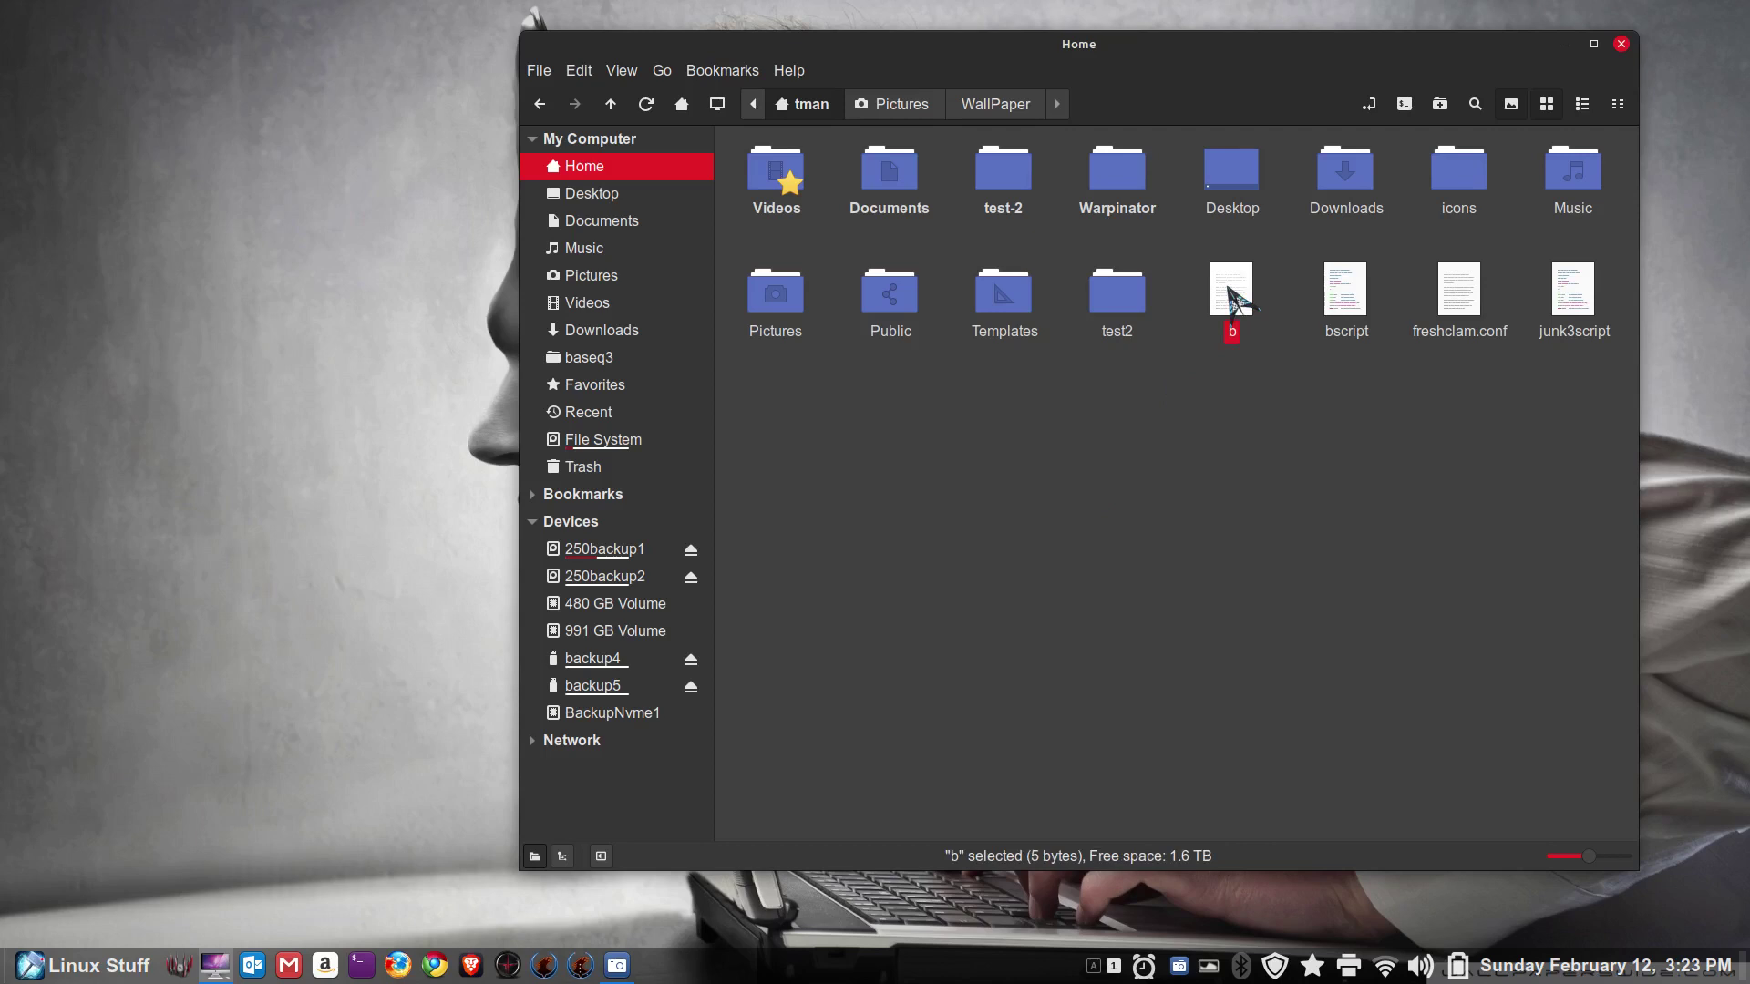
pyautogui.click(1358, 306)
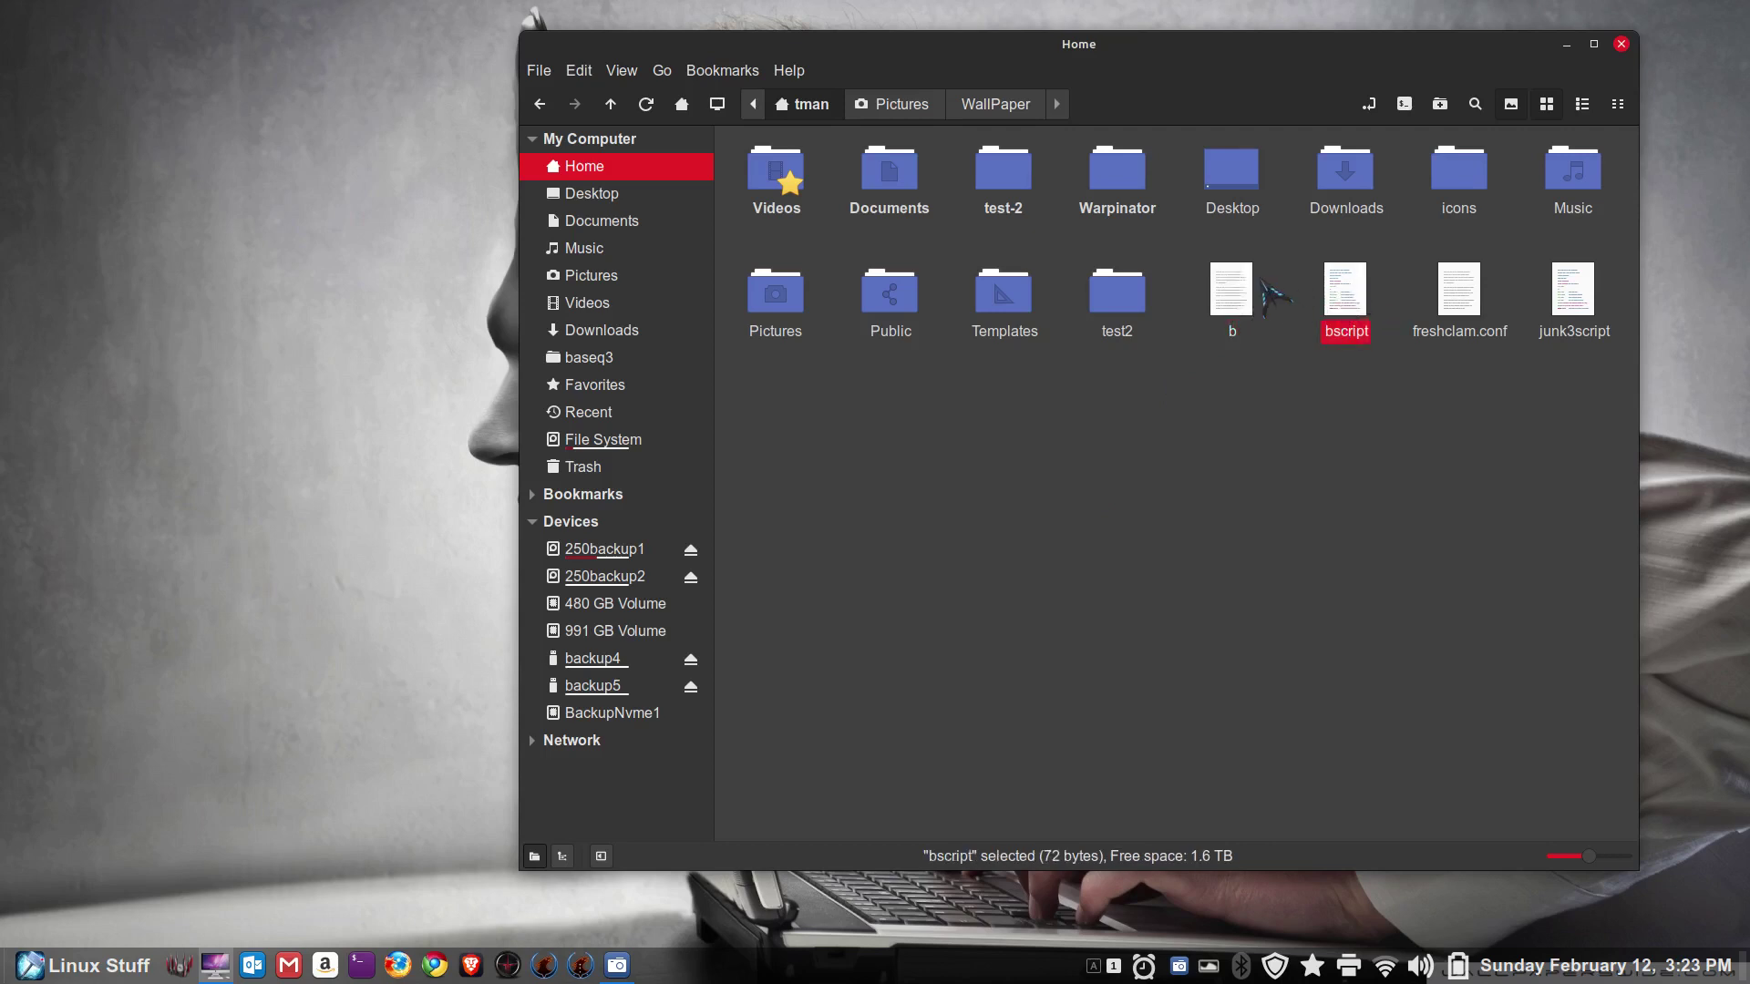
pyautogui.click(1226, 301)
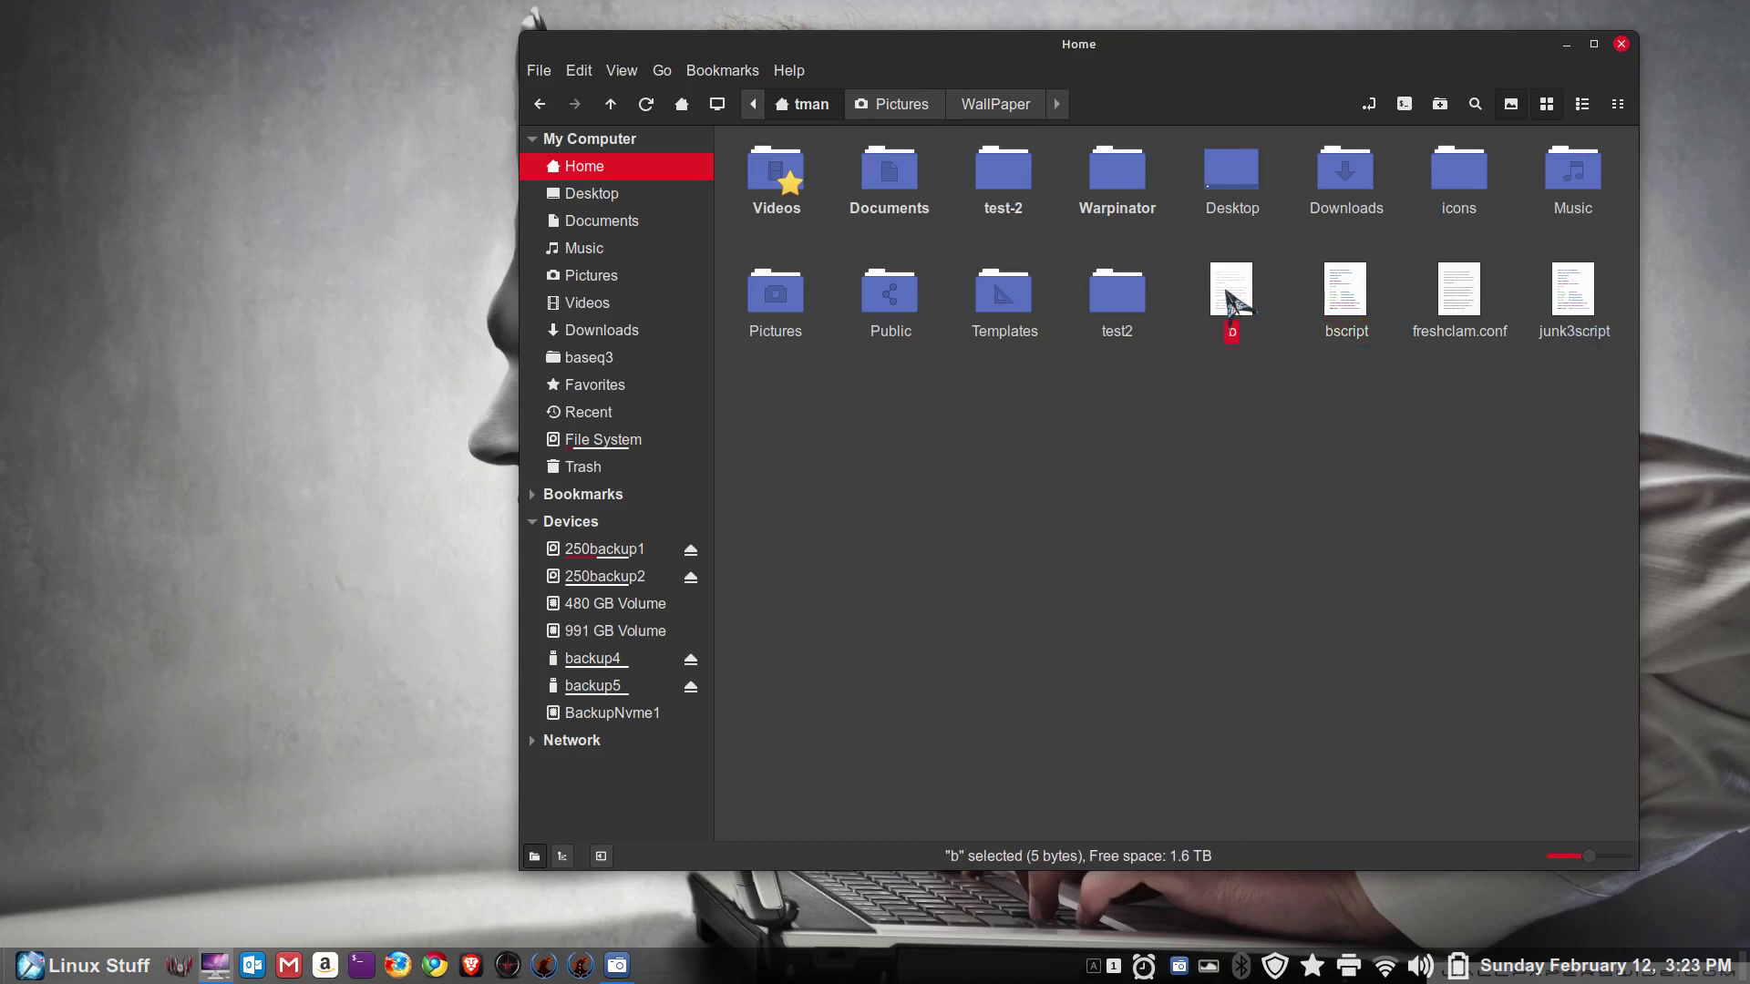
pyautogui.rightClick(1226, 292)
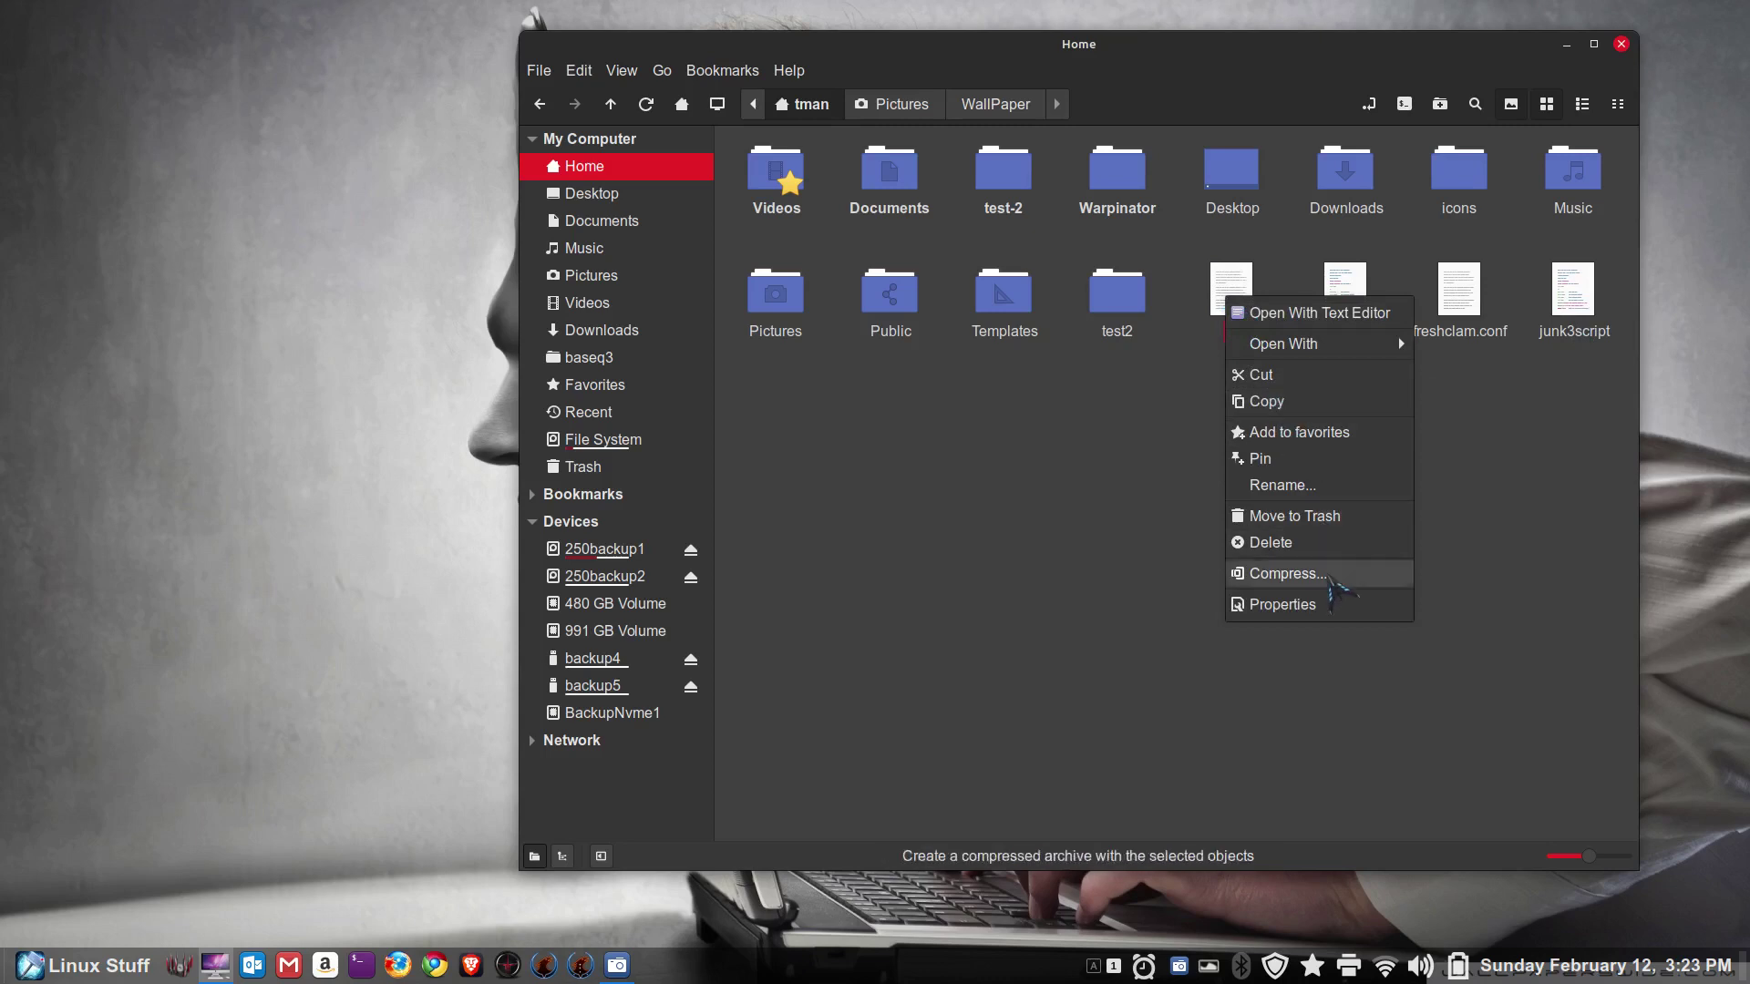
pyautogui.click(1422, 512)
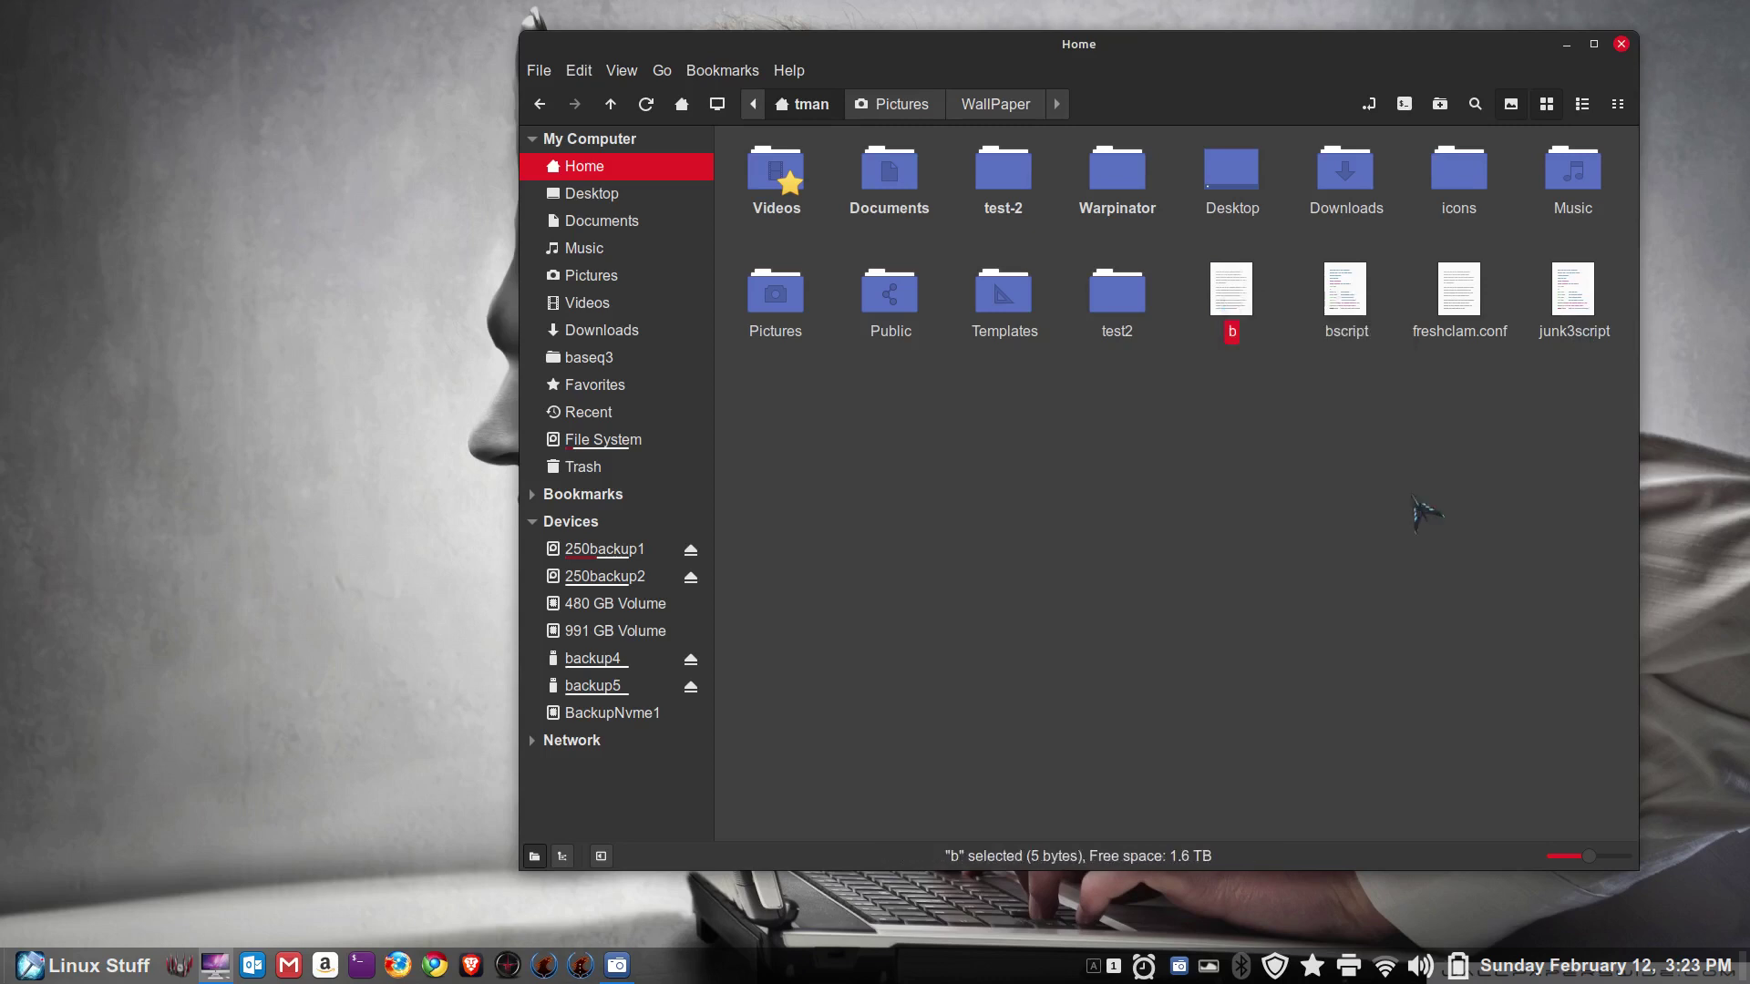
# Step: View the b file's contents in the text editor, close the editor, and review the file's available actions again
pyautogui.doubleClick(1230, 293)
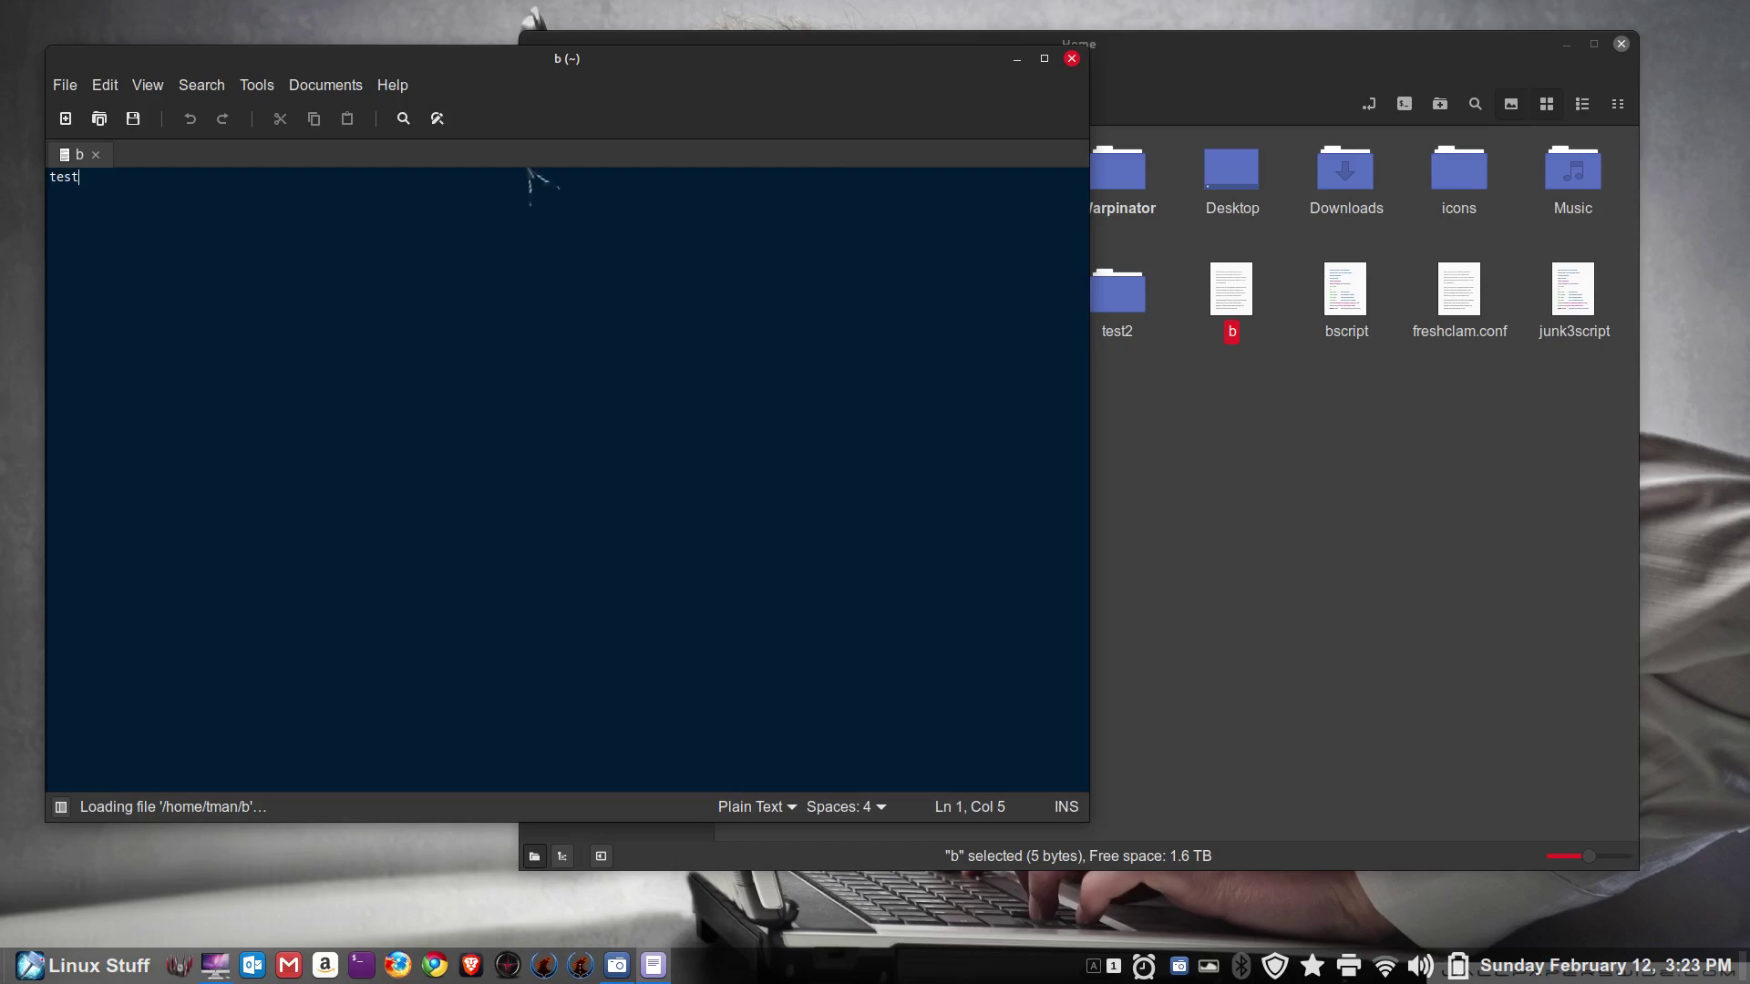
pyautogui.click(1072, 59)
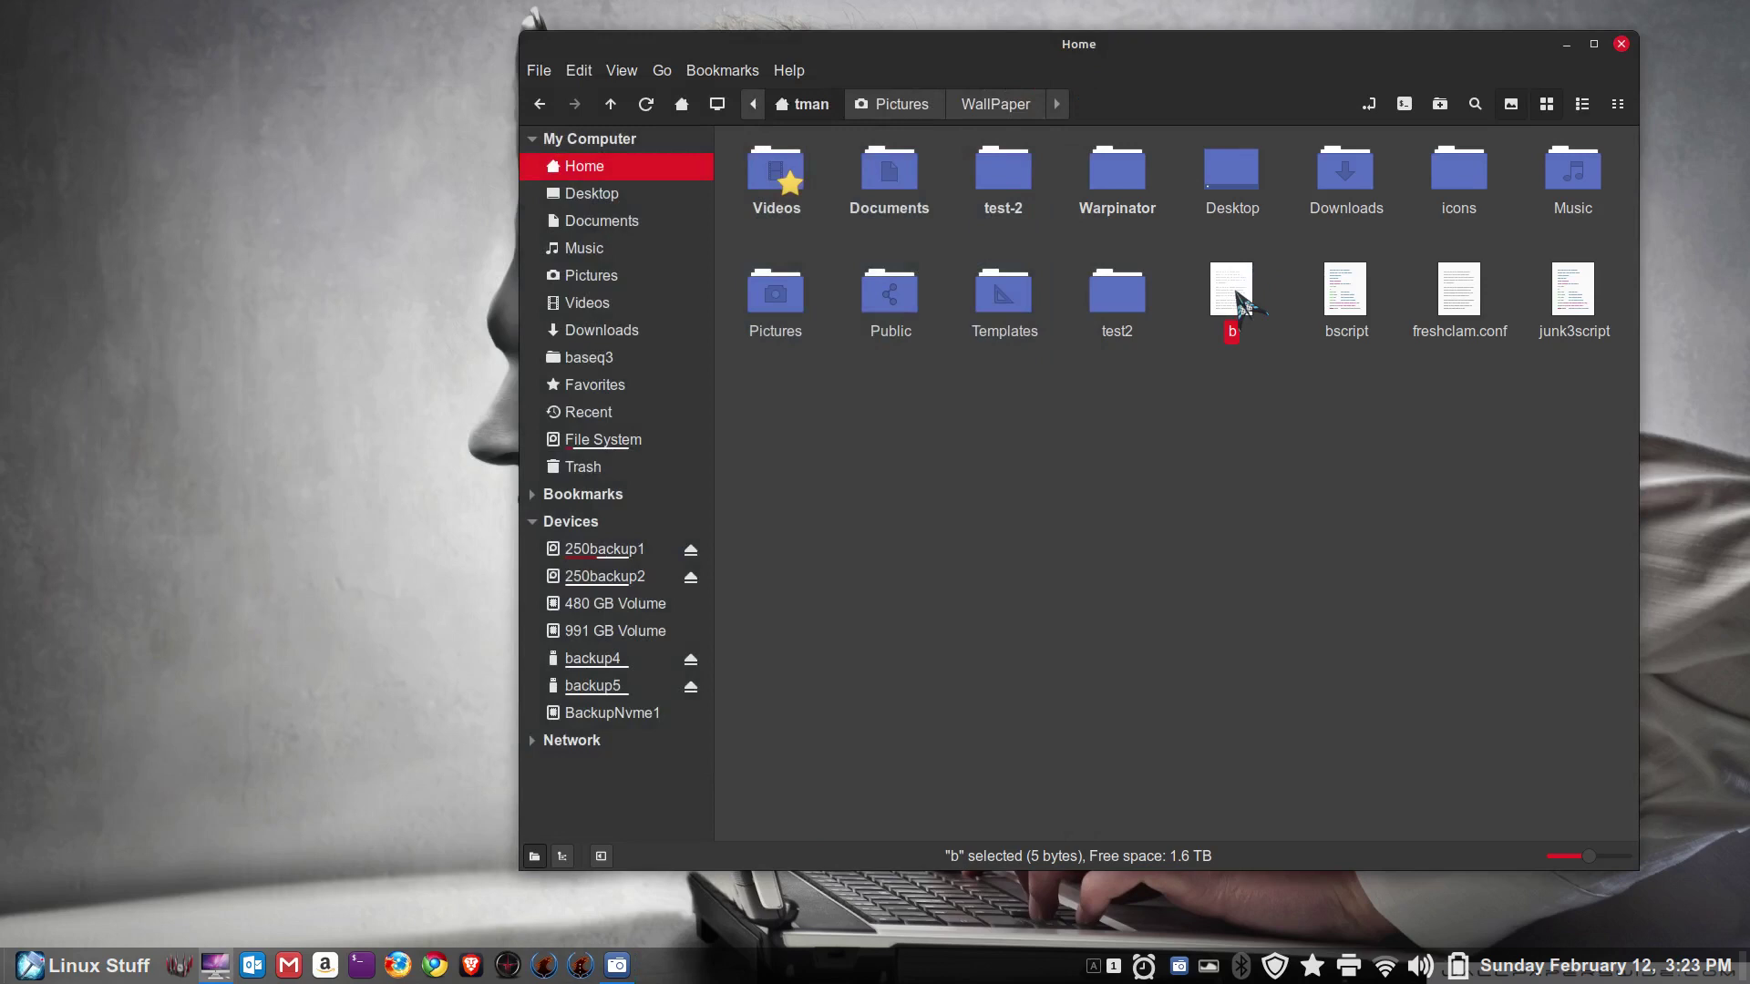
pyautogui.rightClick(1237, 292)
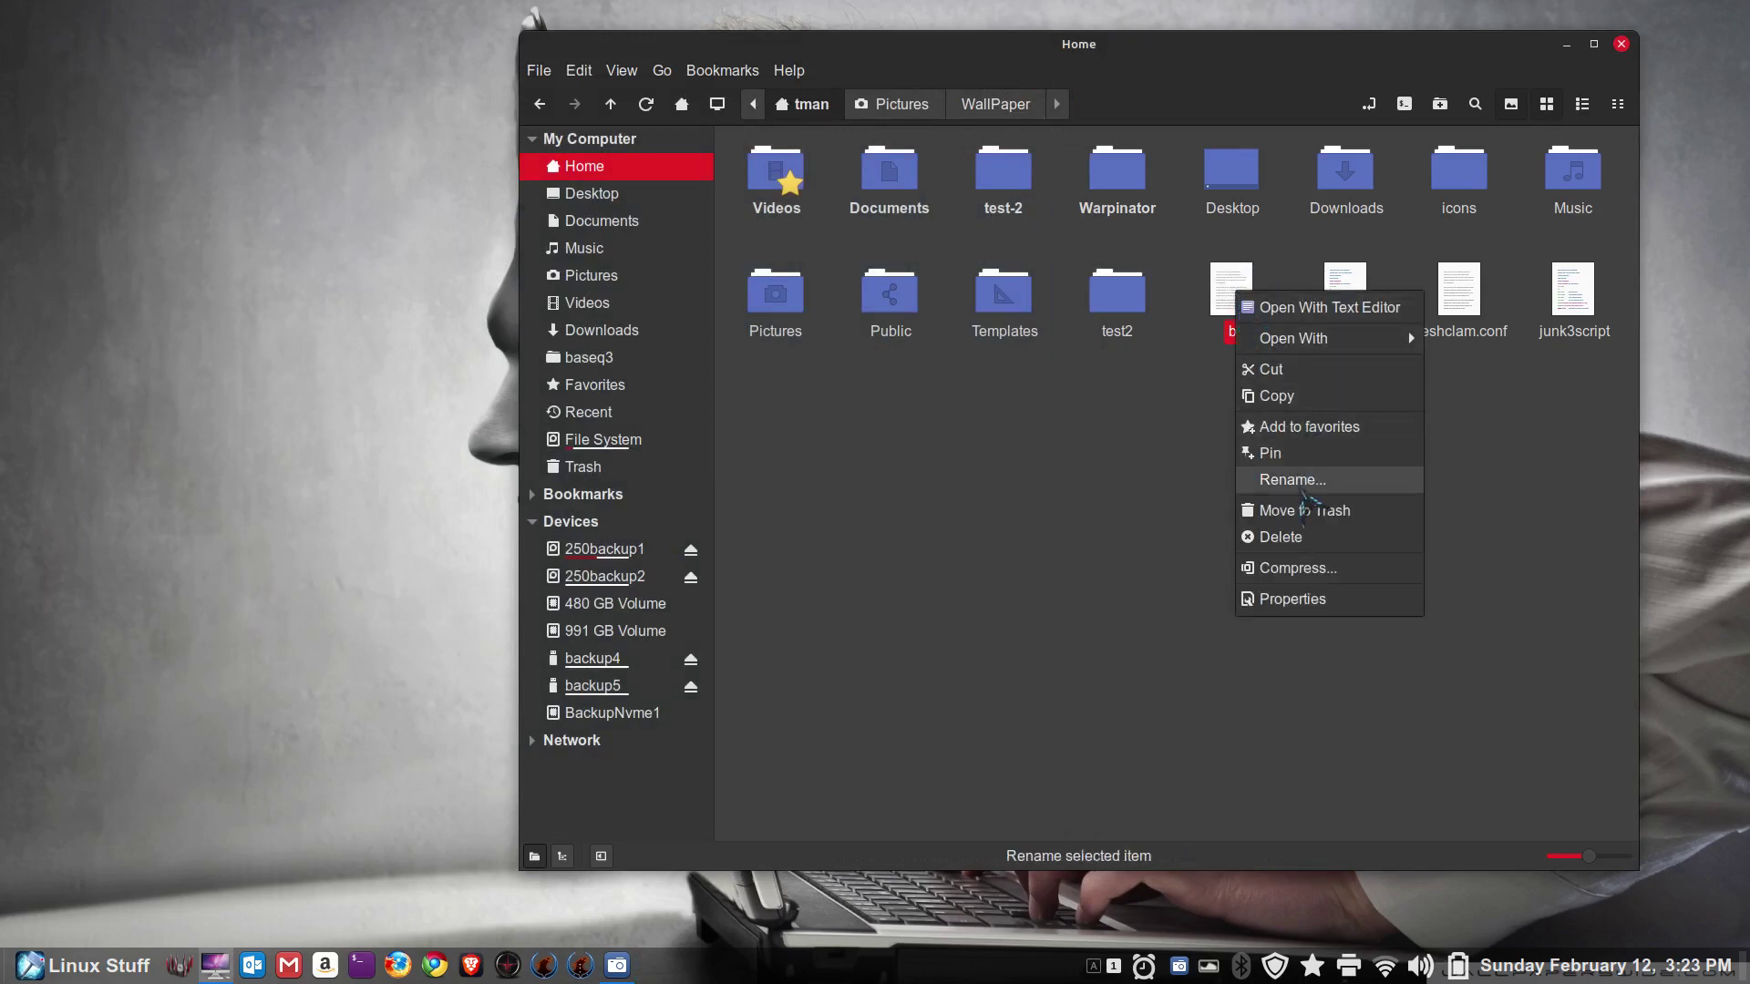
pyautogui.click(1094, 449)
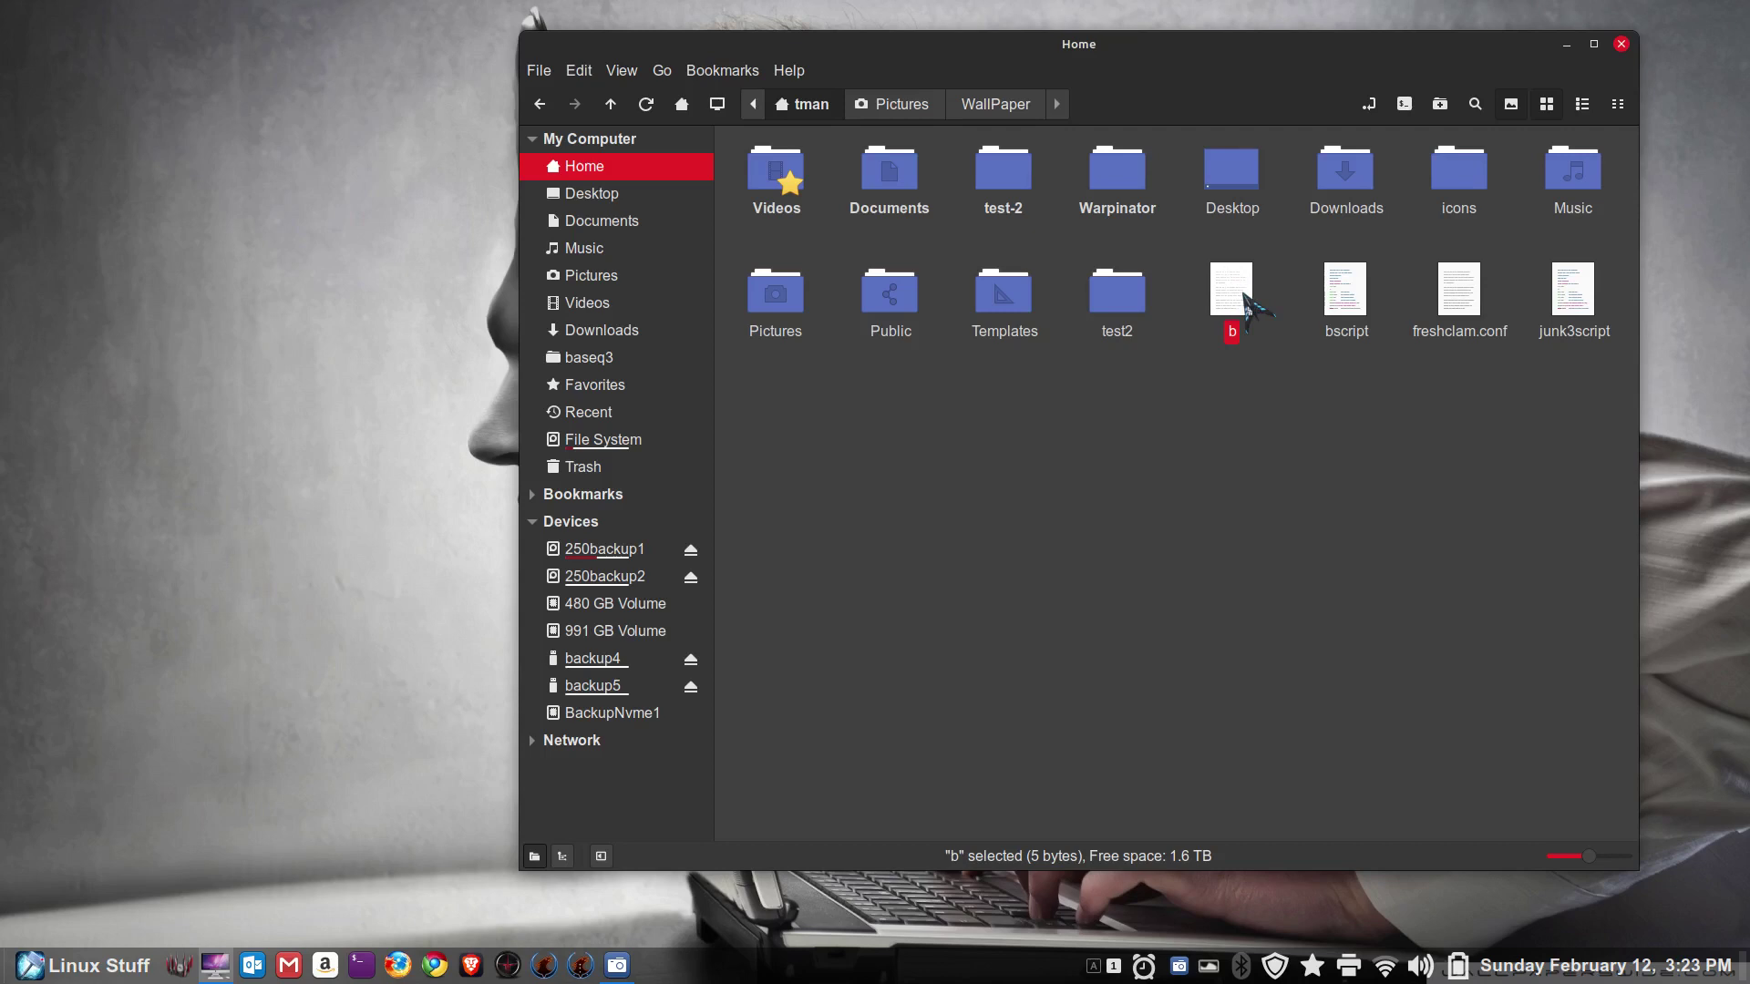
# Step: Visit the Downloads, Pictures and Desktop folders in turn, and return to the Home folder
pyautogui.click(620, 330)
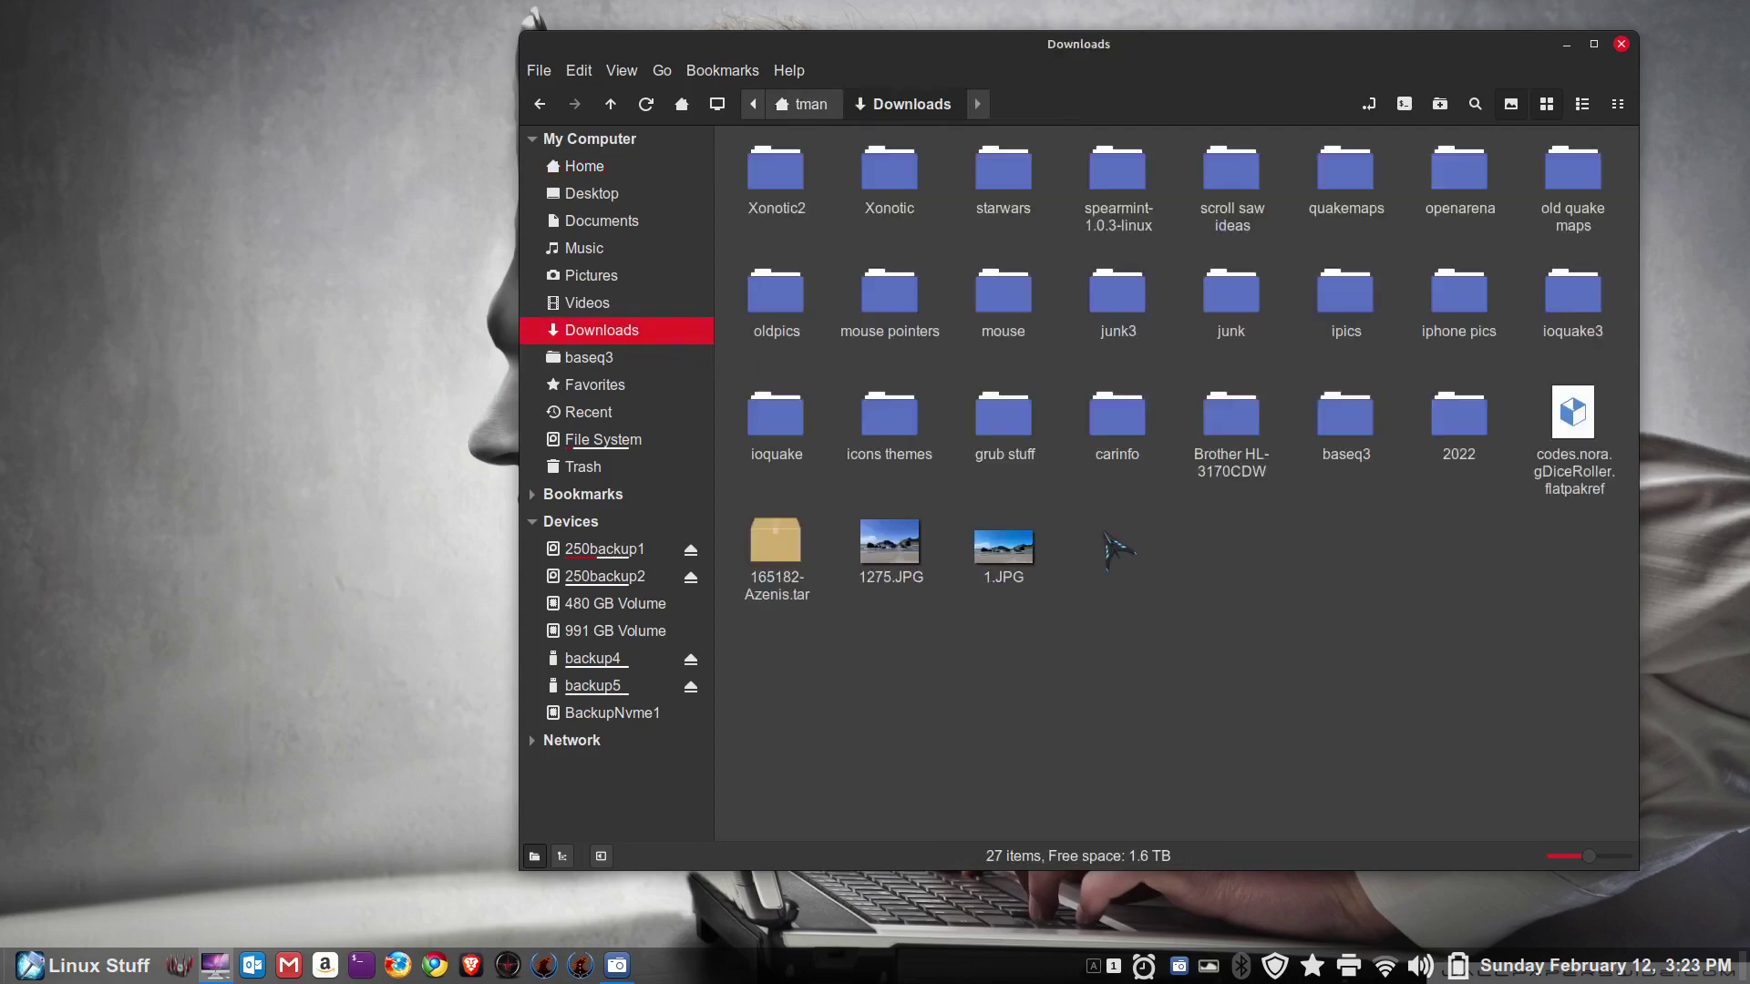
pyautogui.click(592, 275)
pyautogui.click(593, 193)
pyautogui.click(588, 166)
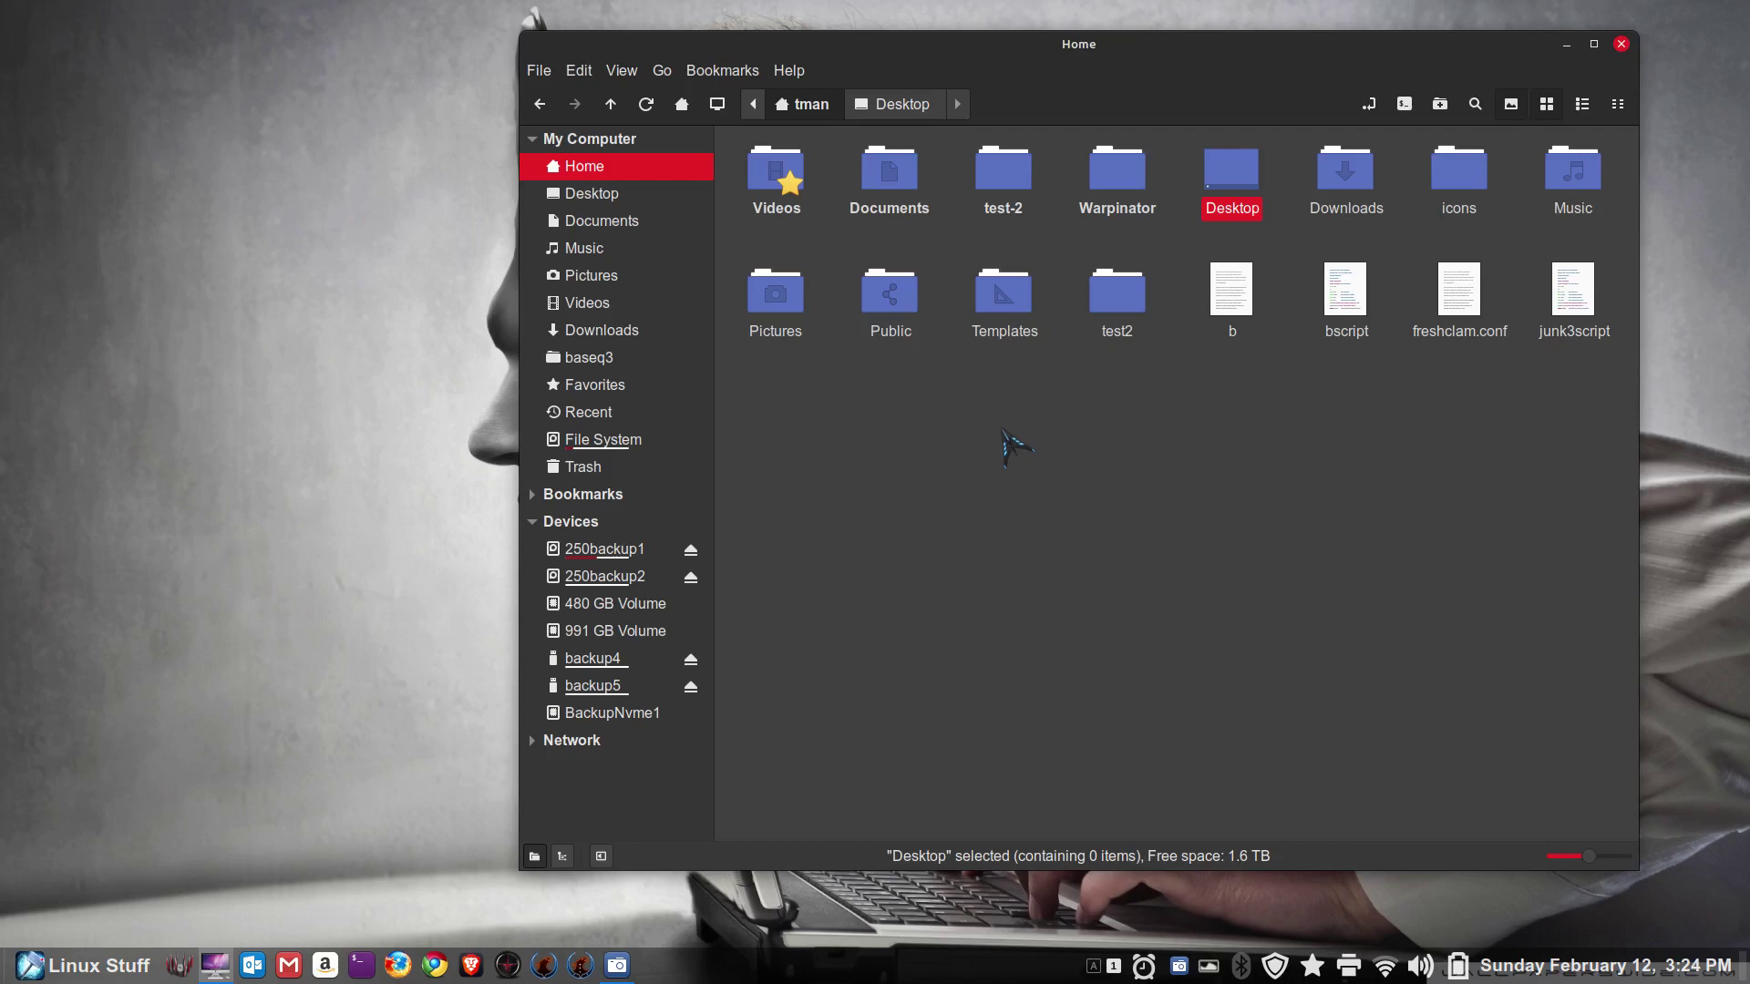
# Step: Review the actions available for the Home folder, show its hidden files, and maximize the window
pyautogui.rightClick(1002, 430)
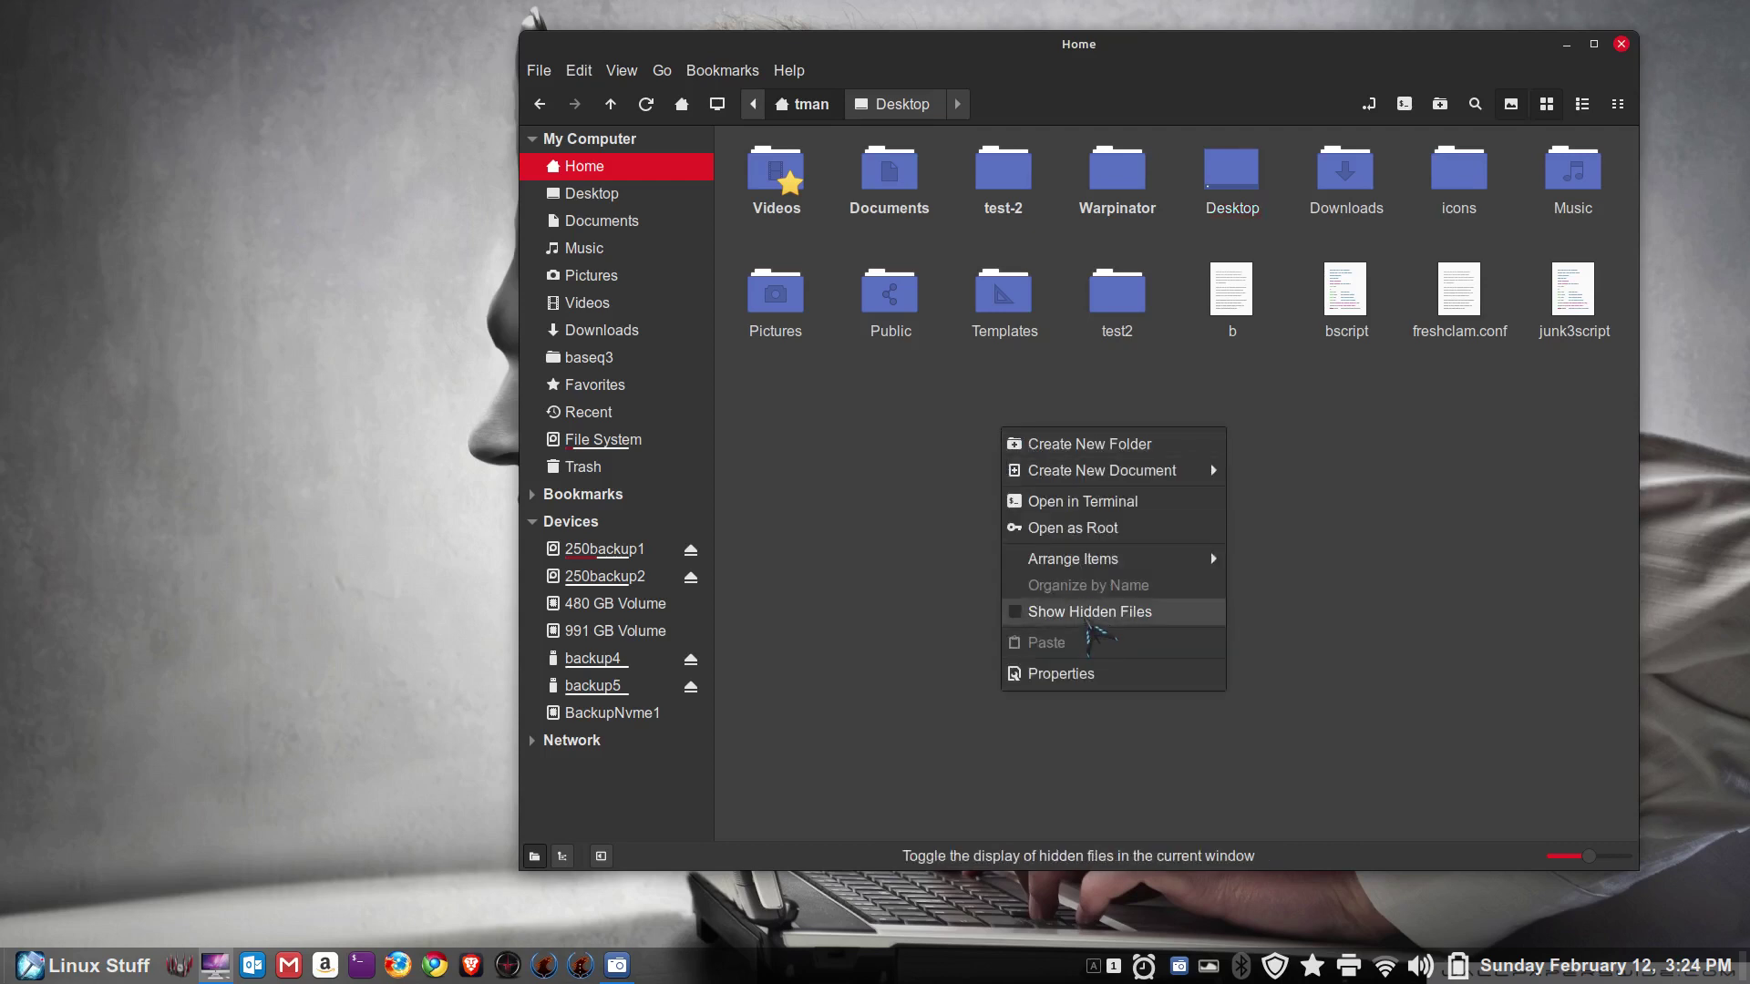
pyautogui.click(832, 496)
pyautogui.click(620, 71)
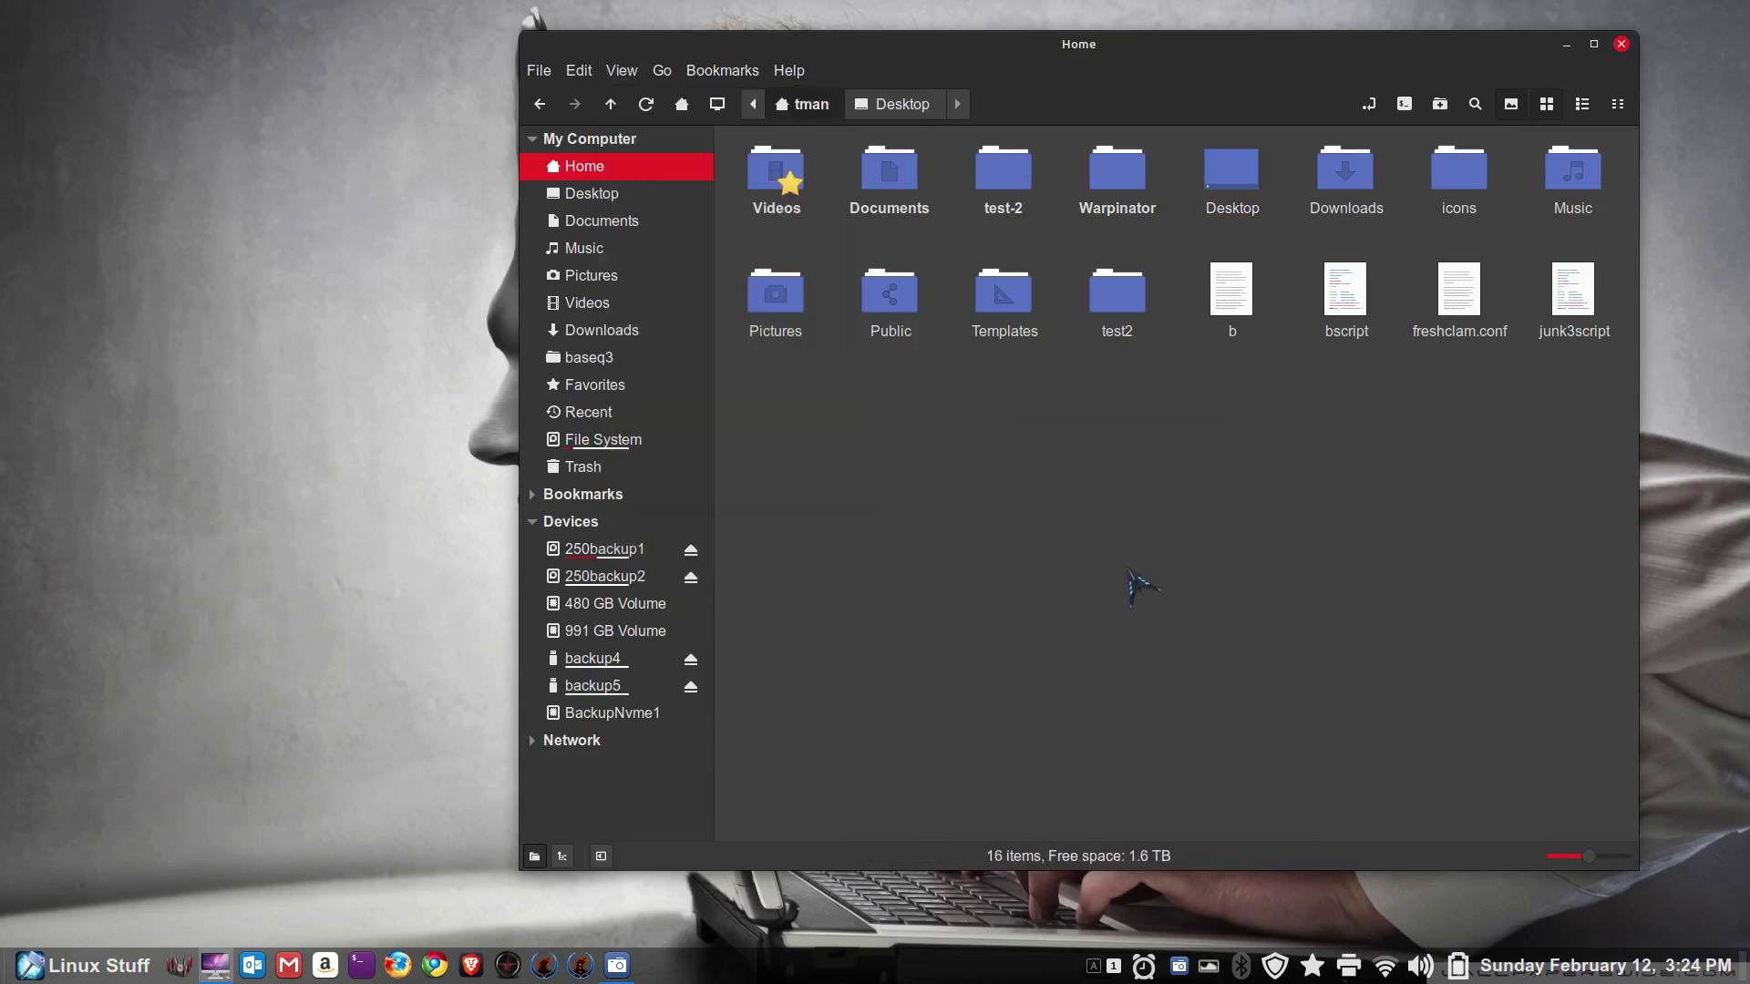
pyautogui.hotkey('ctrl', 'h')
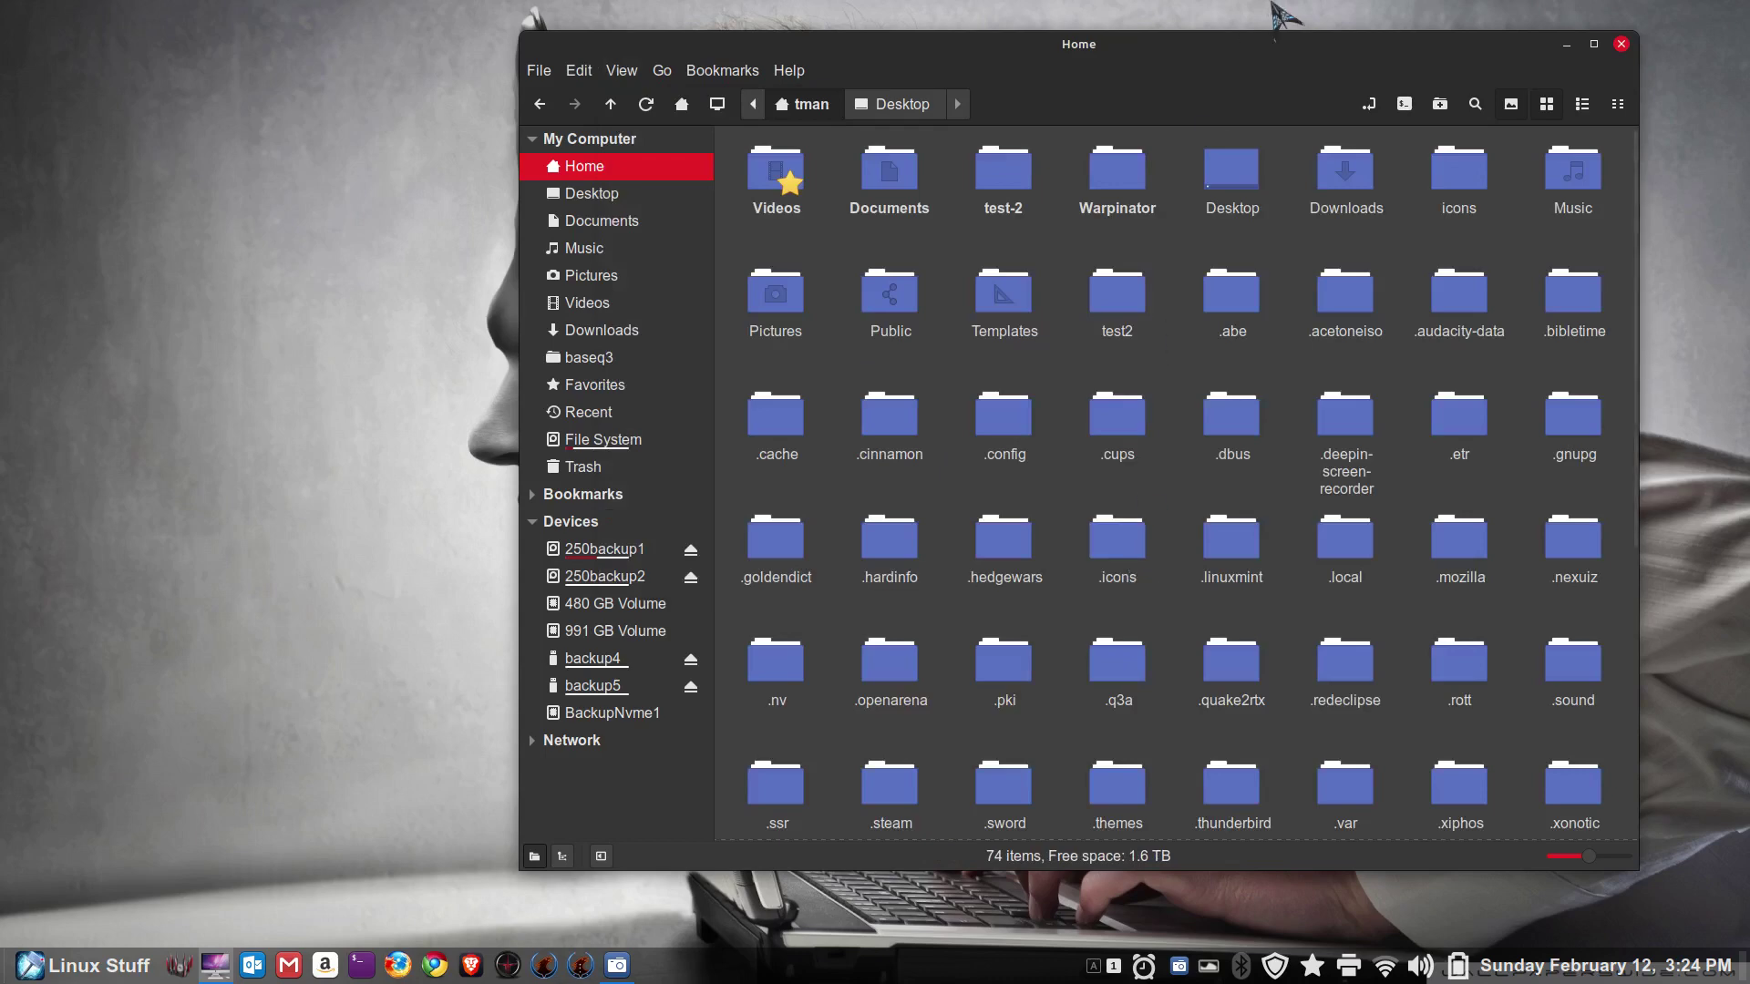
pyautogui.click(1594, 44)
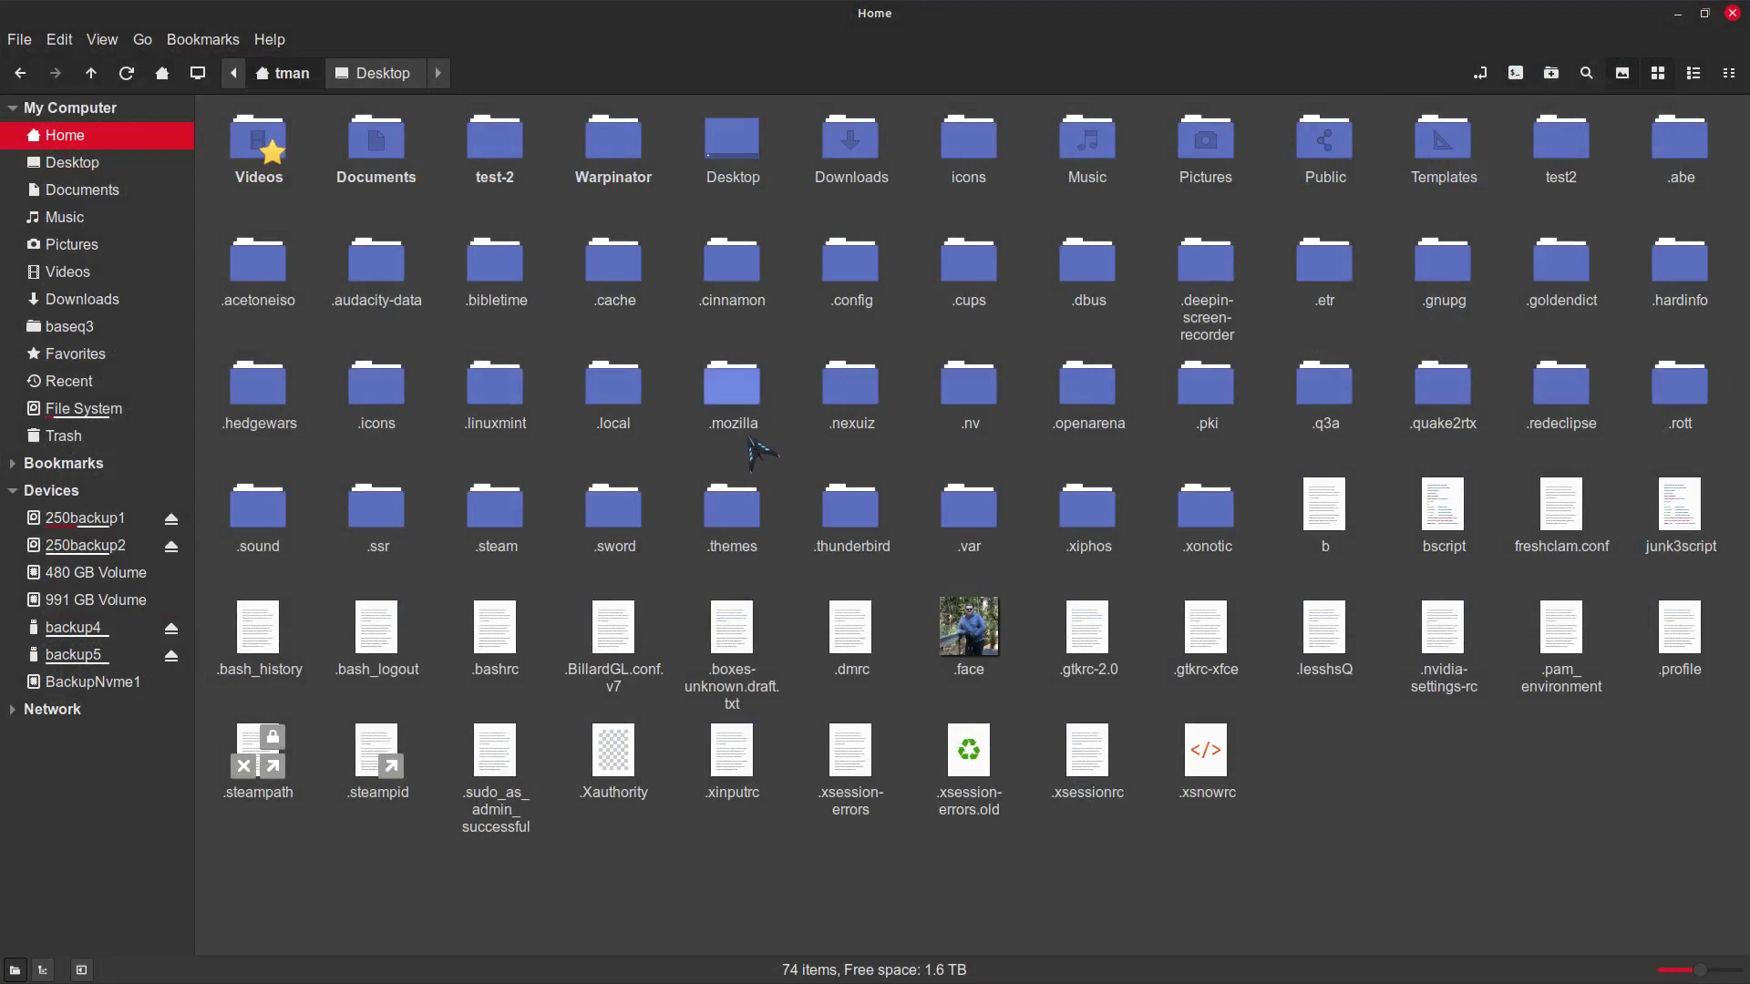
# Step: Select the hidden .local folder, and view the .bash_history file's contents in the text editor before closing it
pyautogui.click(638, 426)
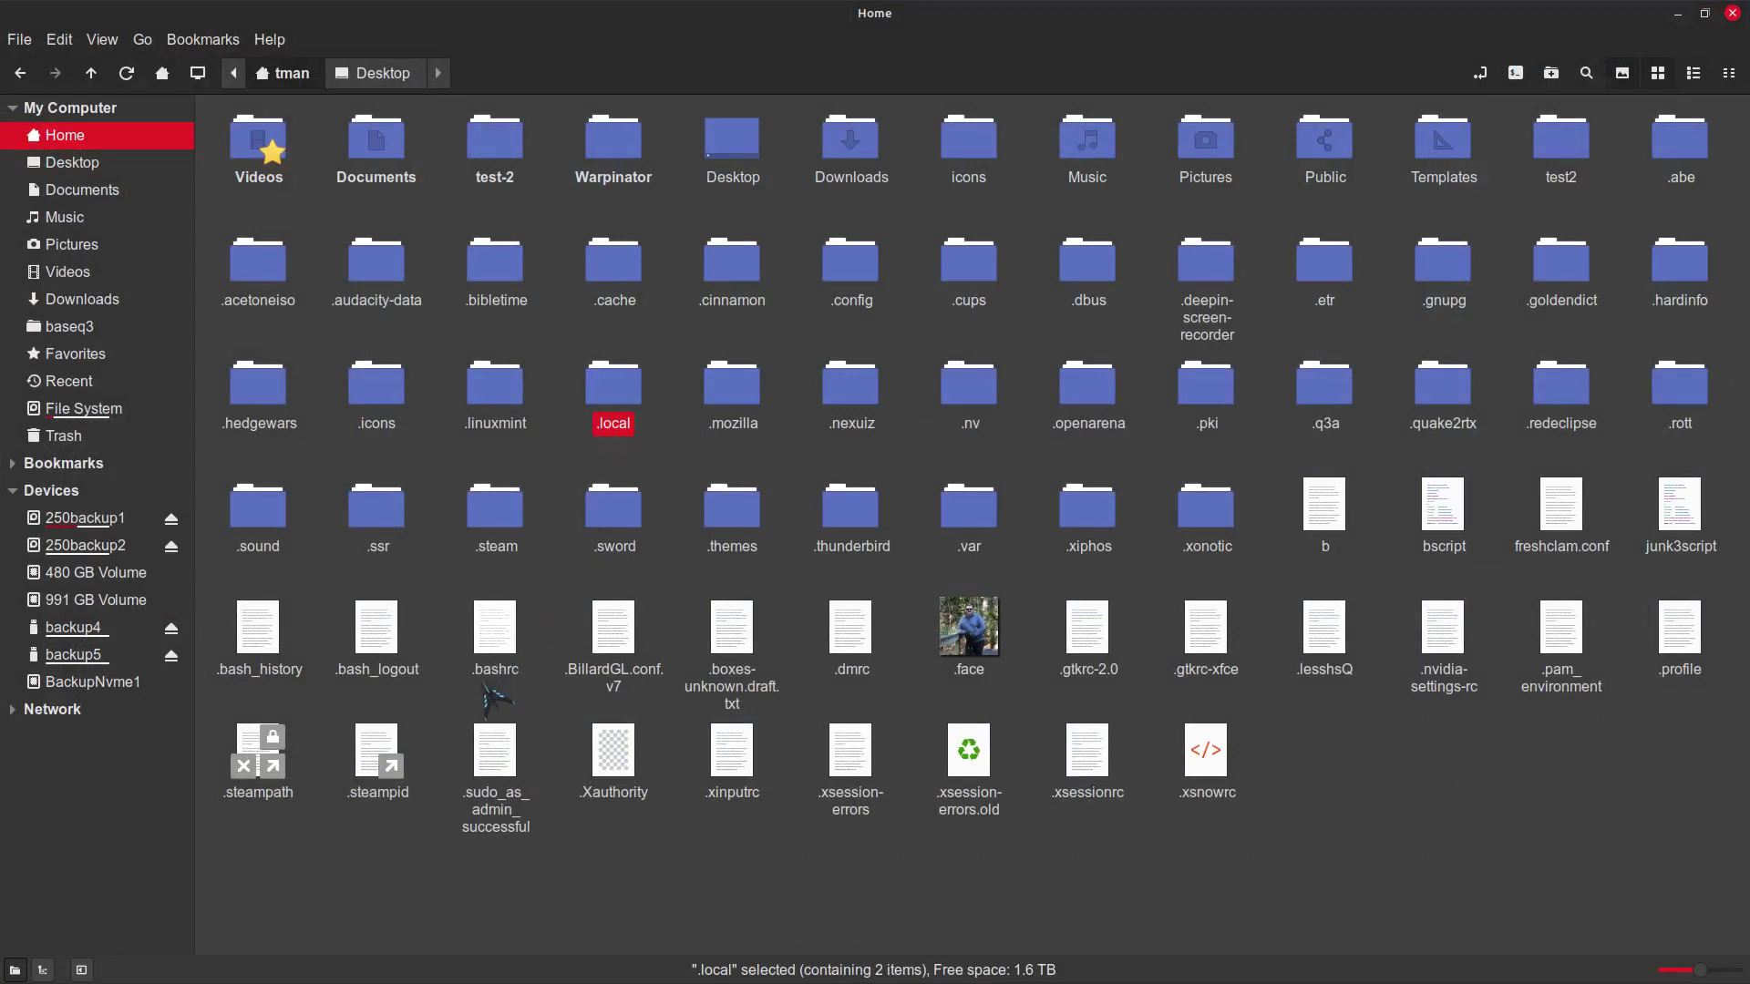
pyautogui.click(244, 633)
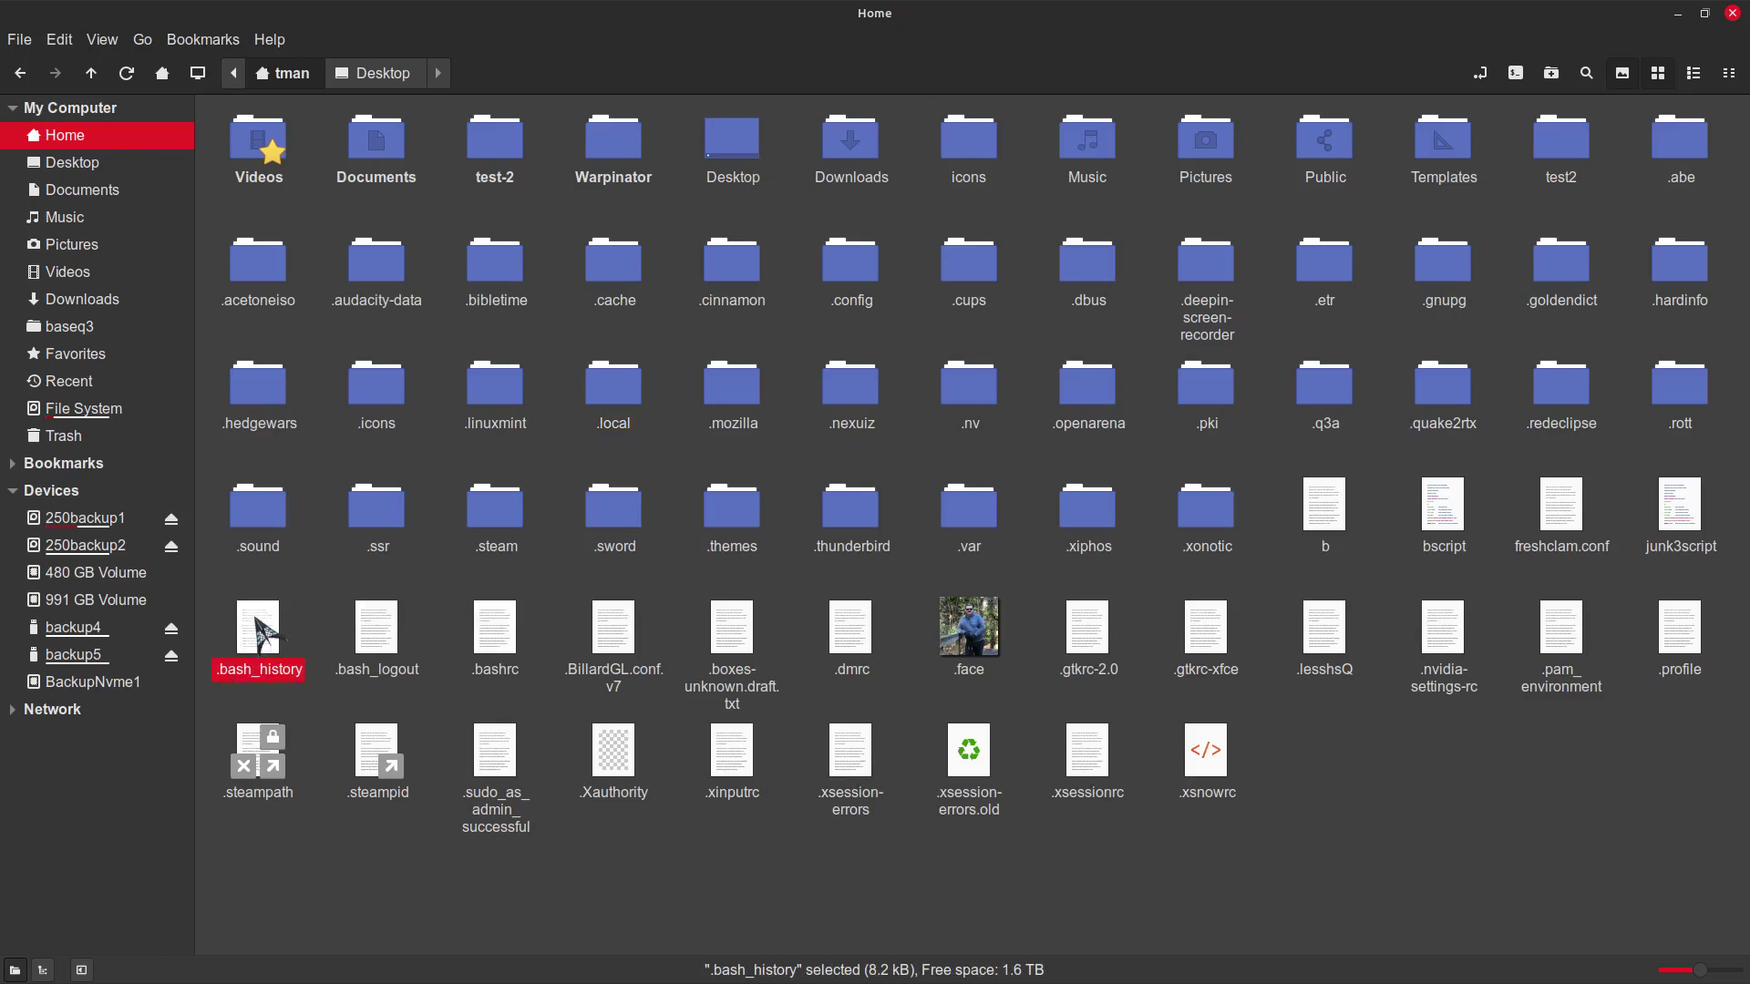
pyautogui.doubleClick(258, 632)
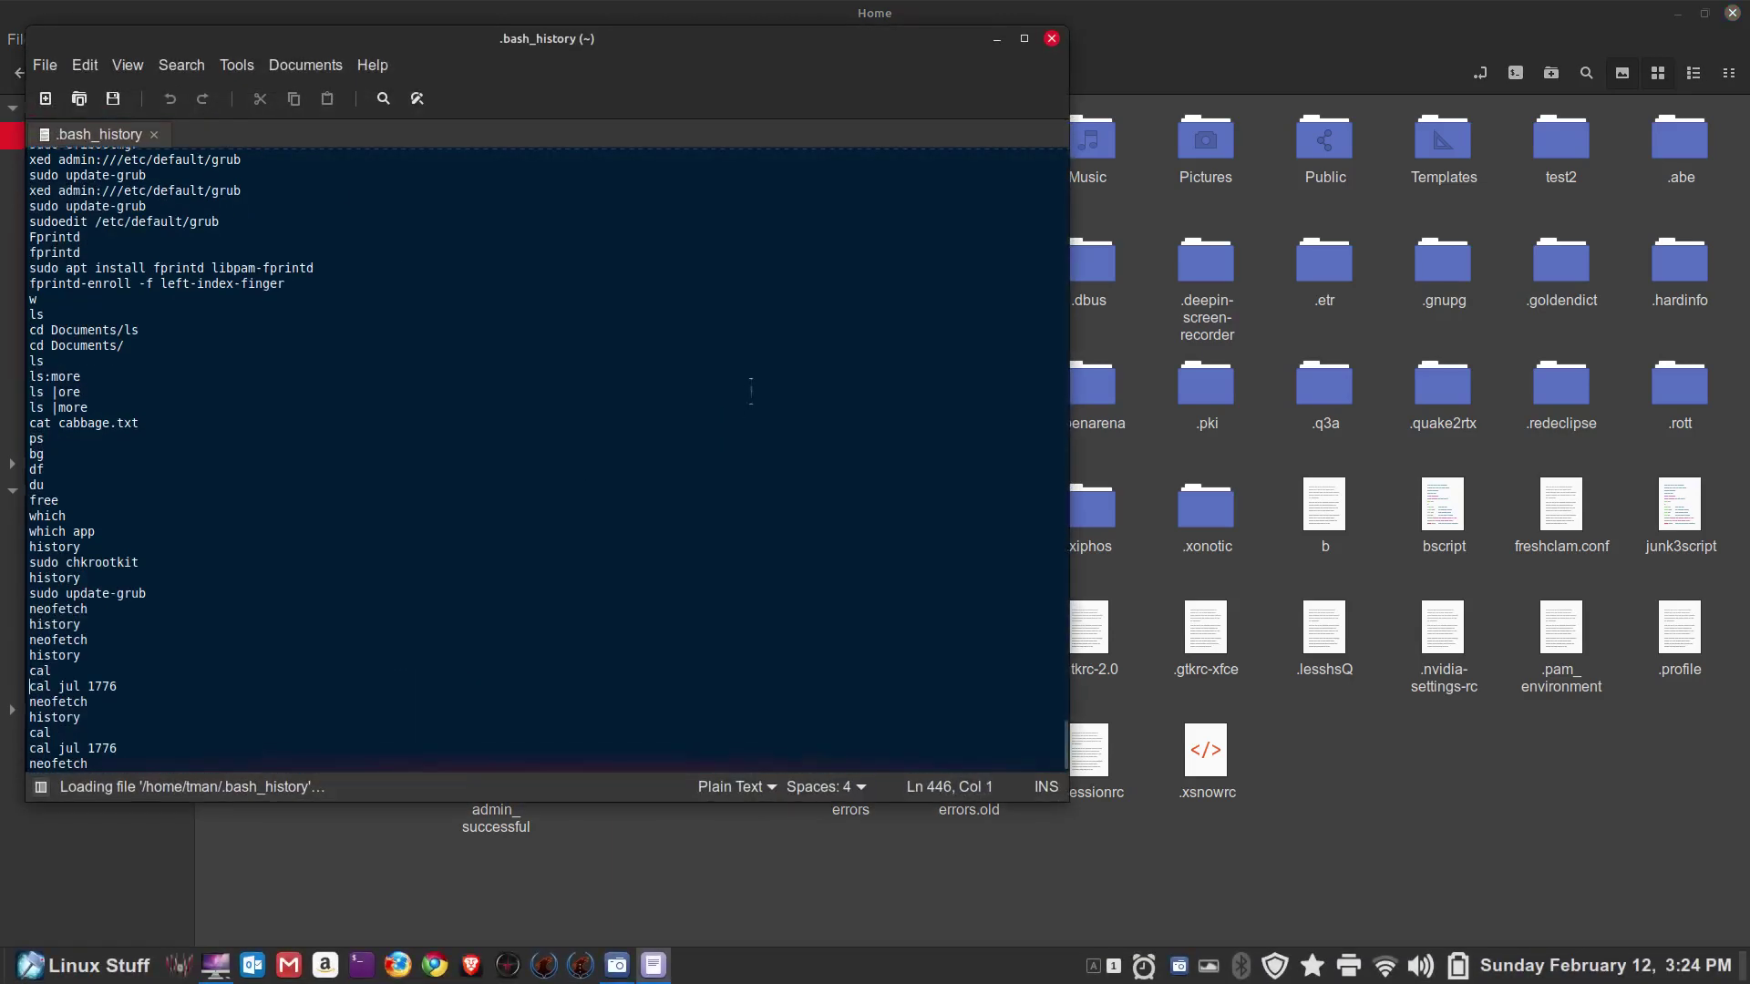
pyautogui.click(1051, 38)
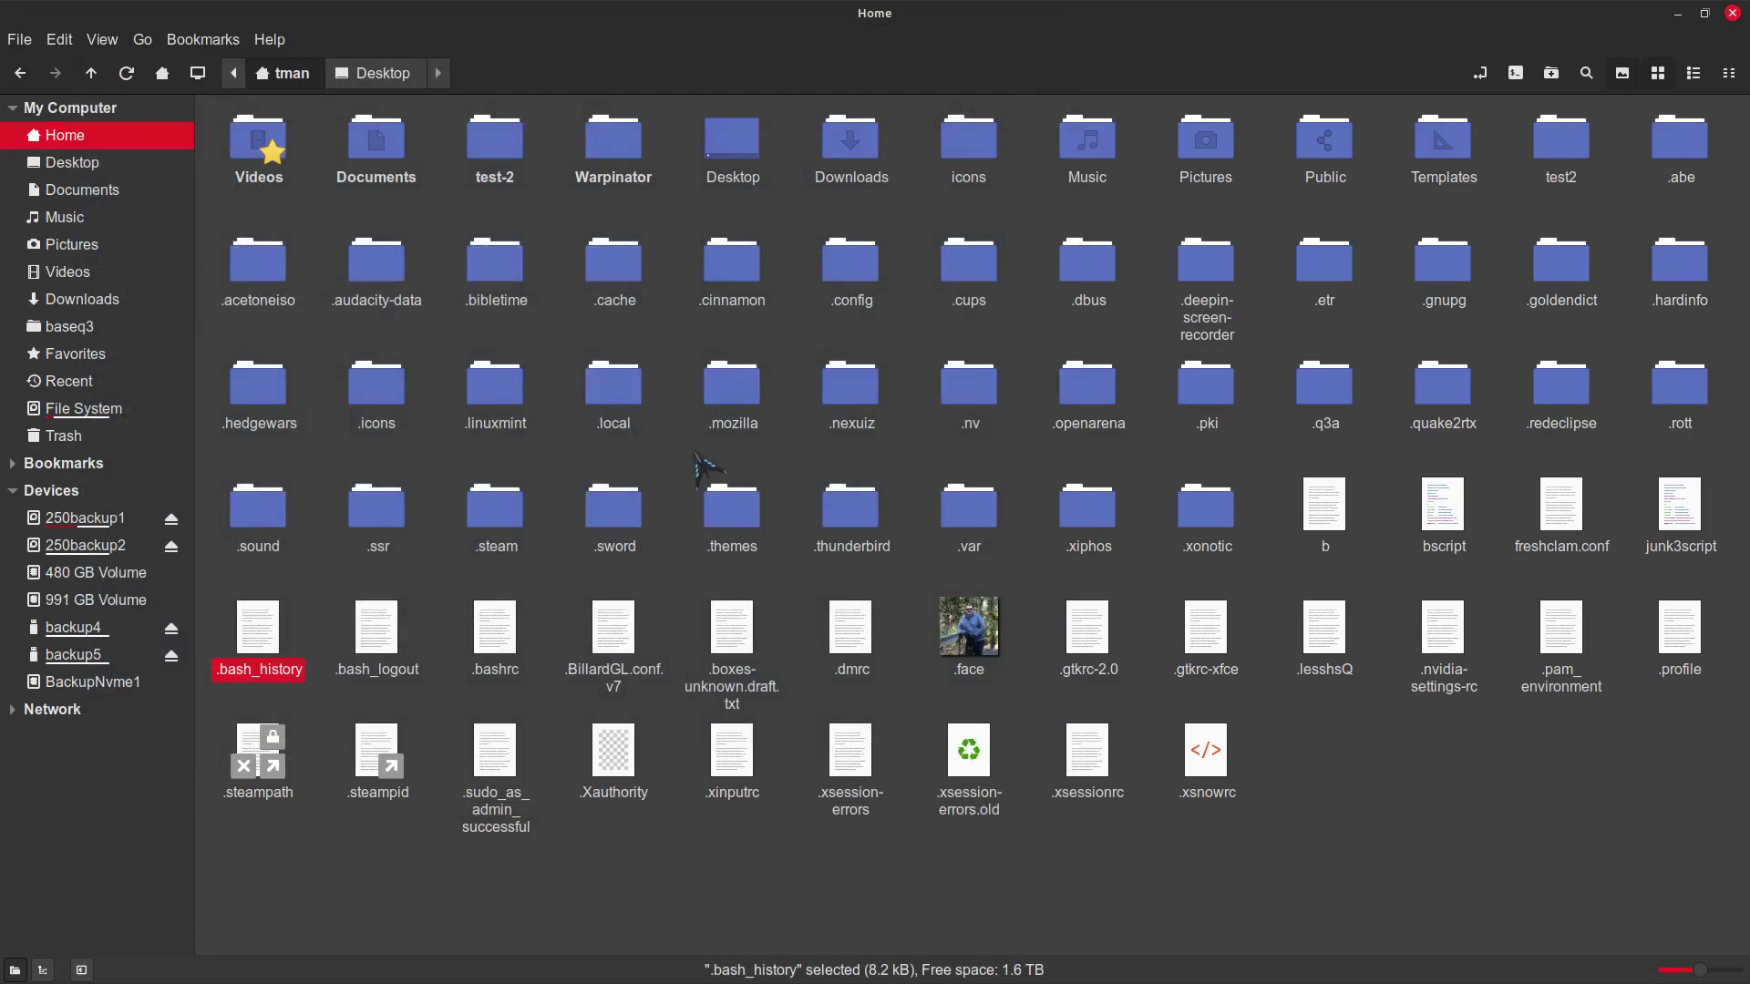
# Step: Select the Azenis folder inside .icons, and review the mouse pointer themes offered in System Settings
pyautogui.doubleClick(382, 397)
pyautogui.click(372, 148)
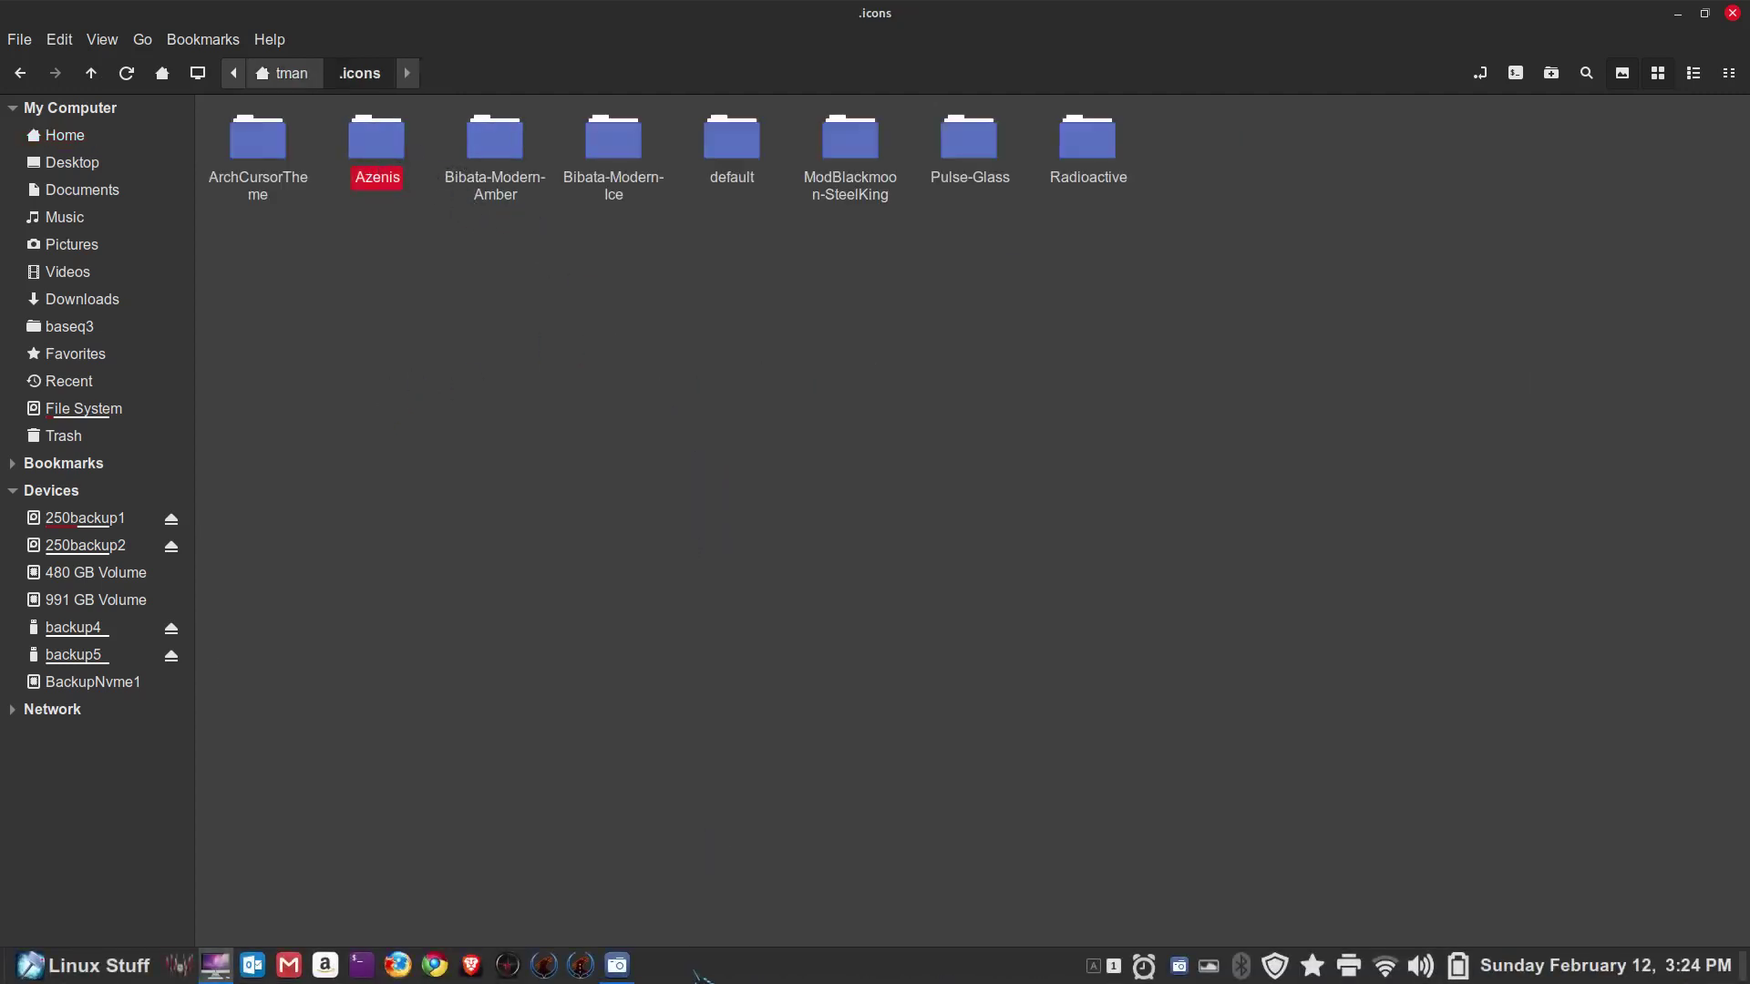
pyautogui.rightClick(704, 968)
pyautogui.click(700, 920)
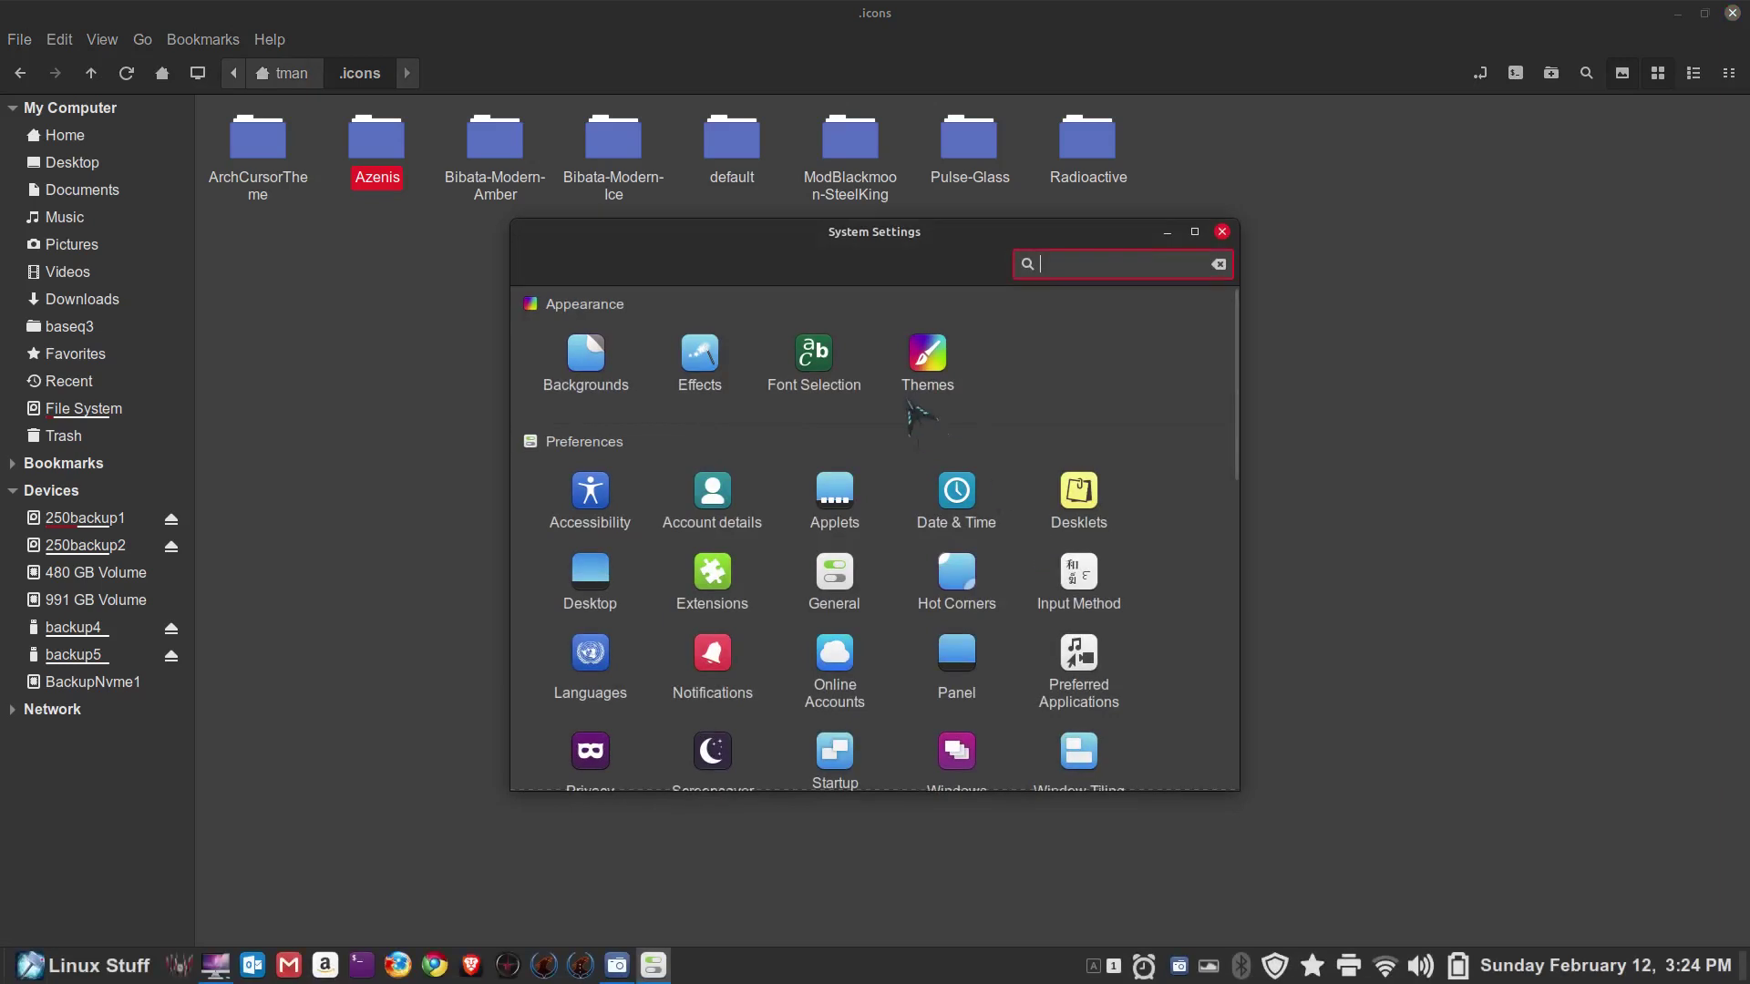
pyautogui.click(923, 362)
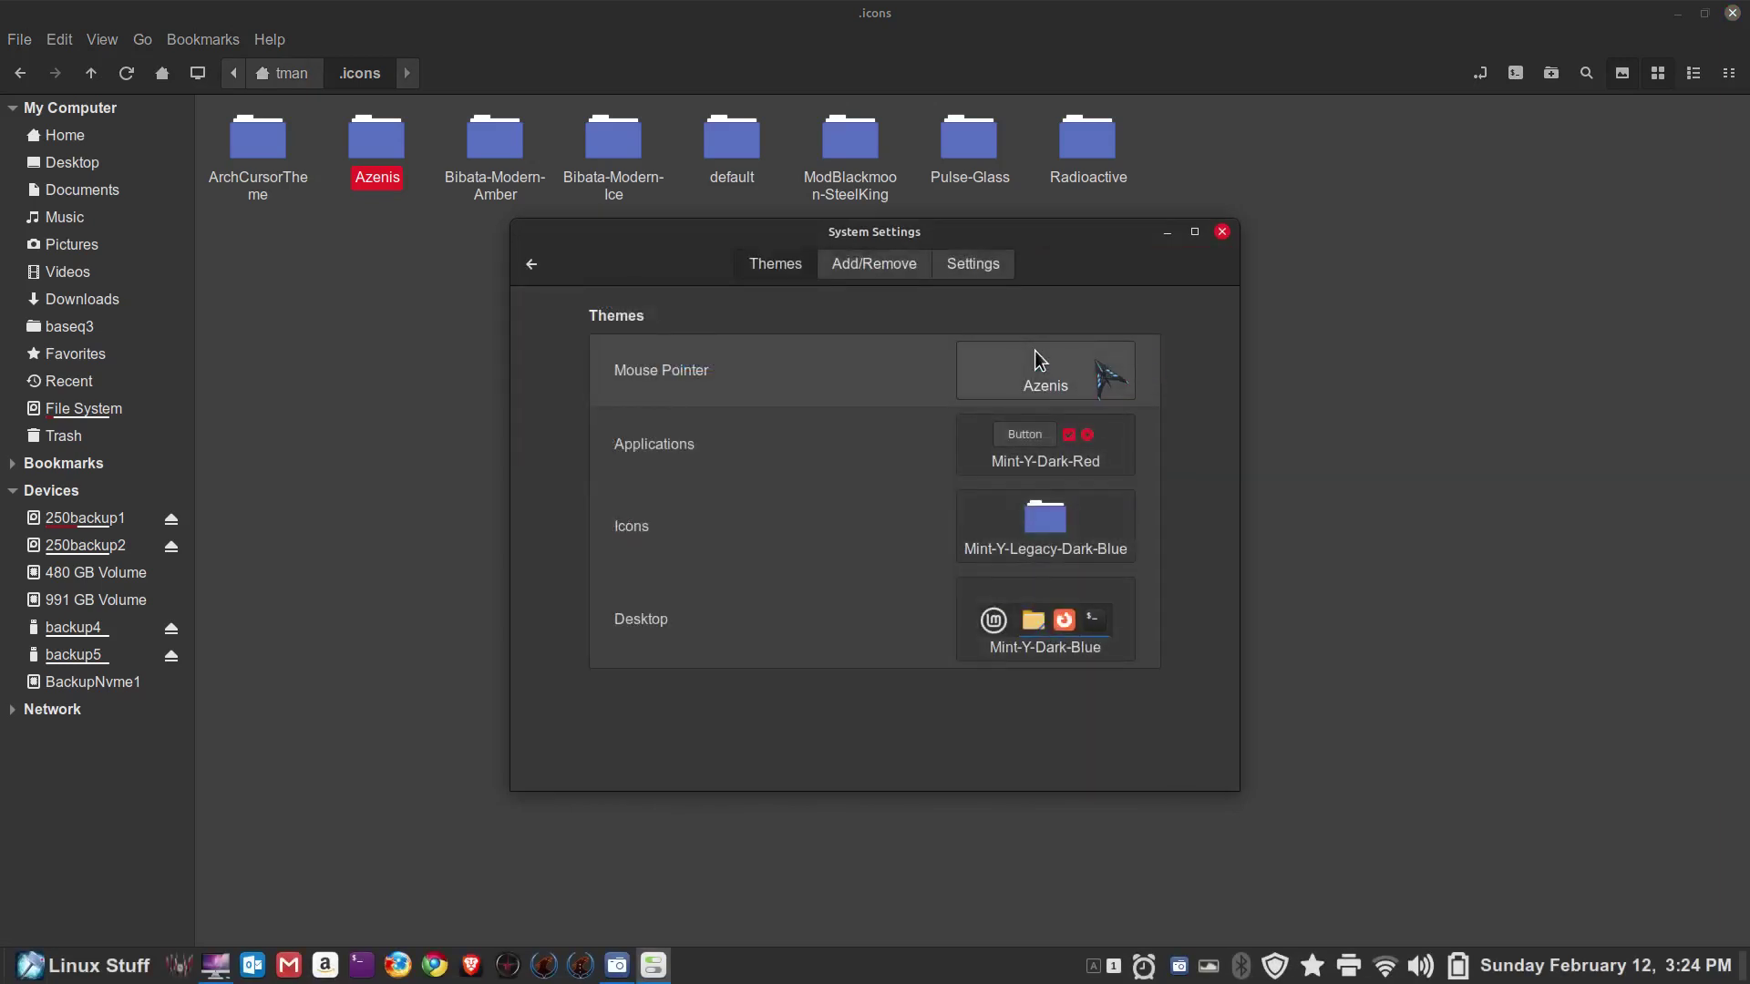
pyautogui.click(1112, 378)
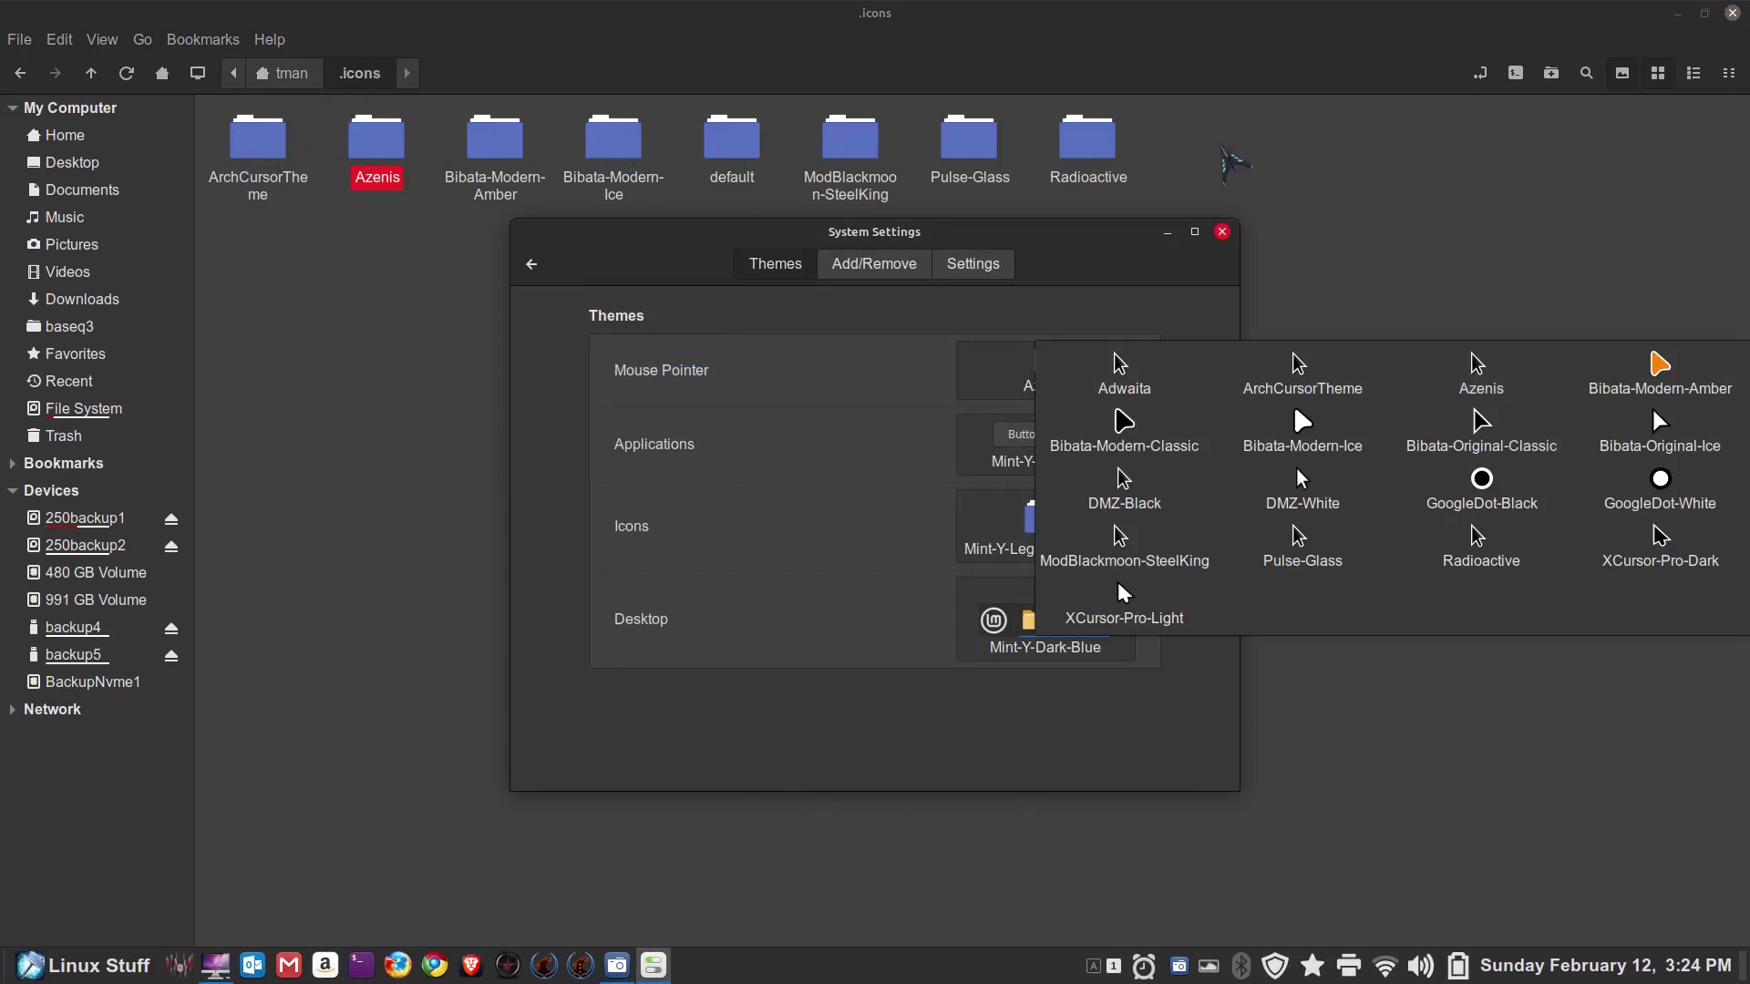
pyautogui.click(1091, 155)
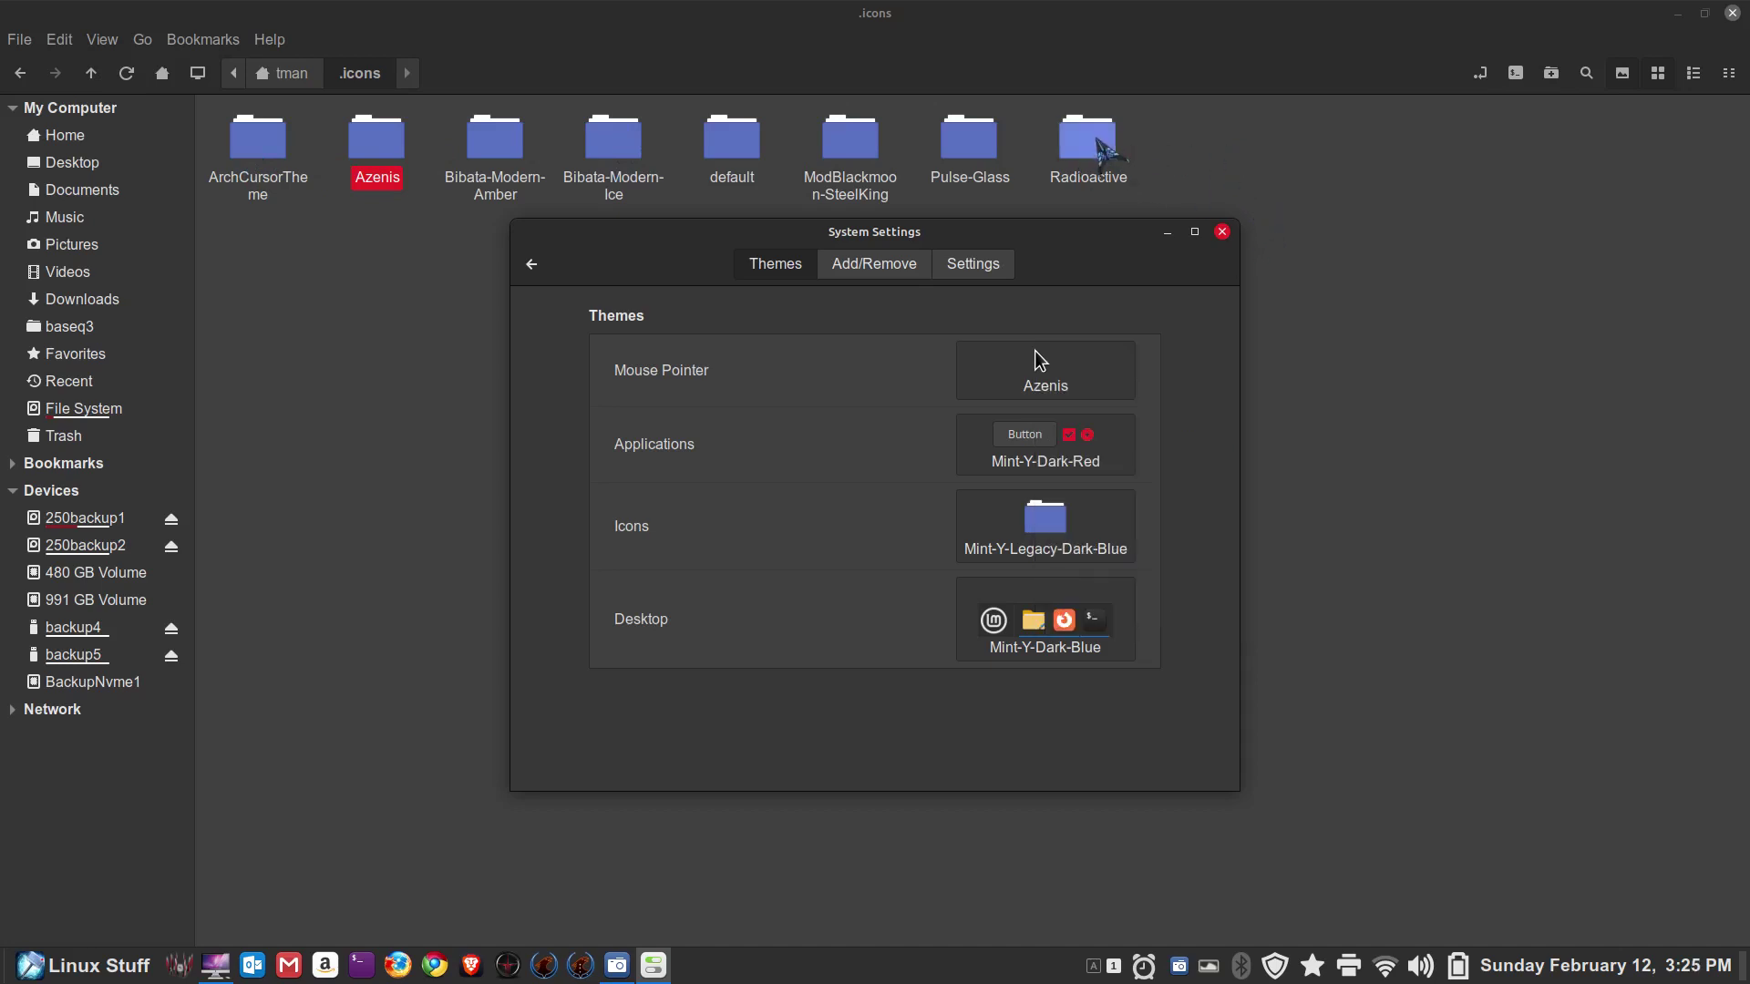
# Step: Select the Radioactive folder, try the Radioactive mouse pointer theme, and change the pointer theme to Adwaita
pyautogui.click(1130, 175)
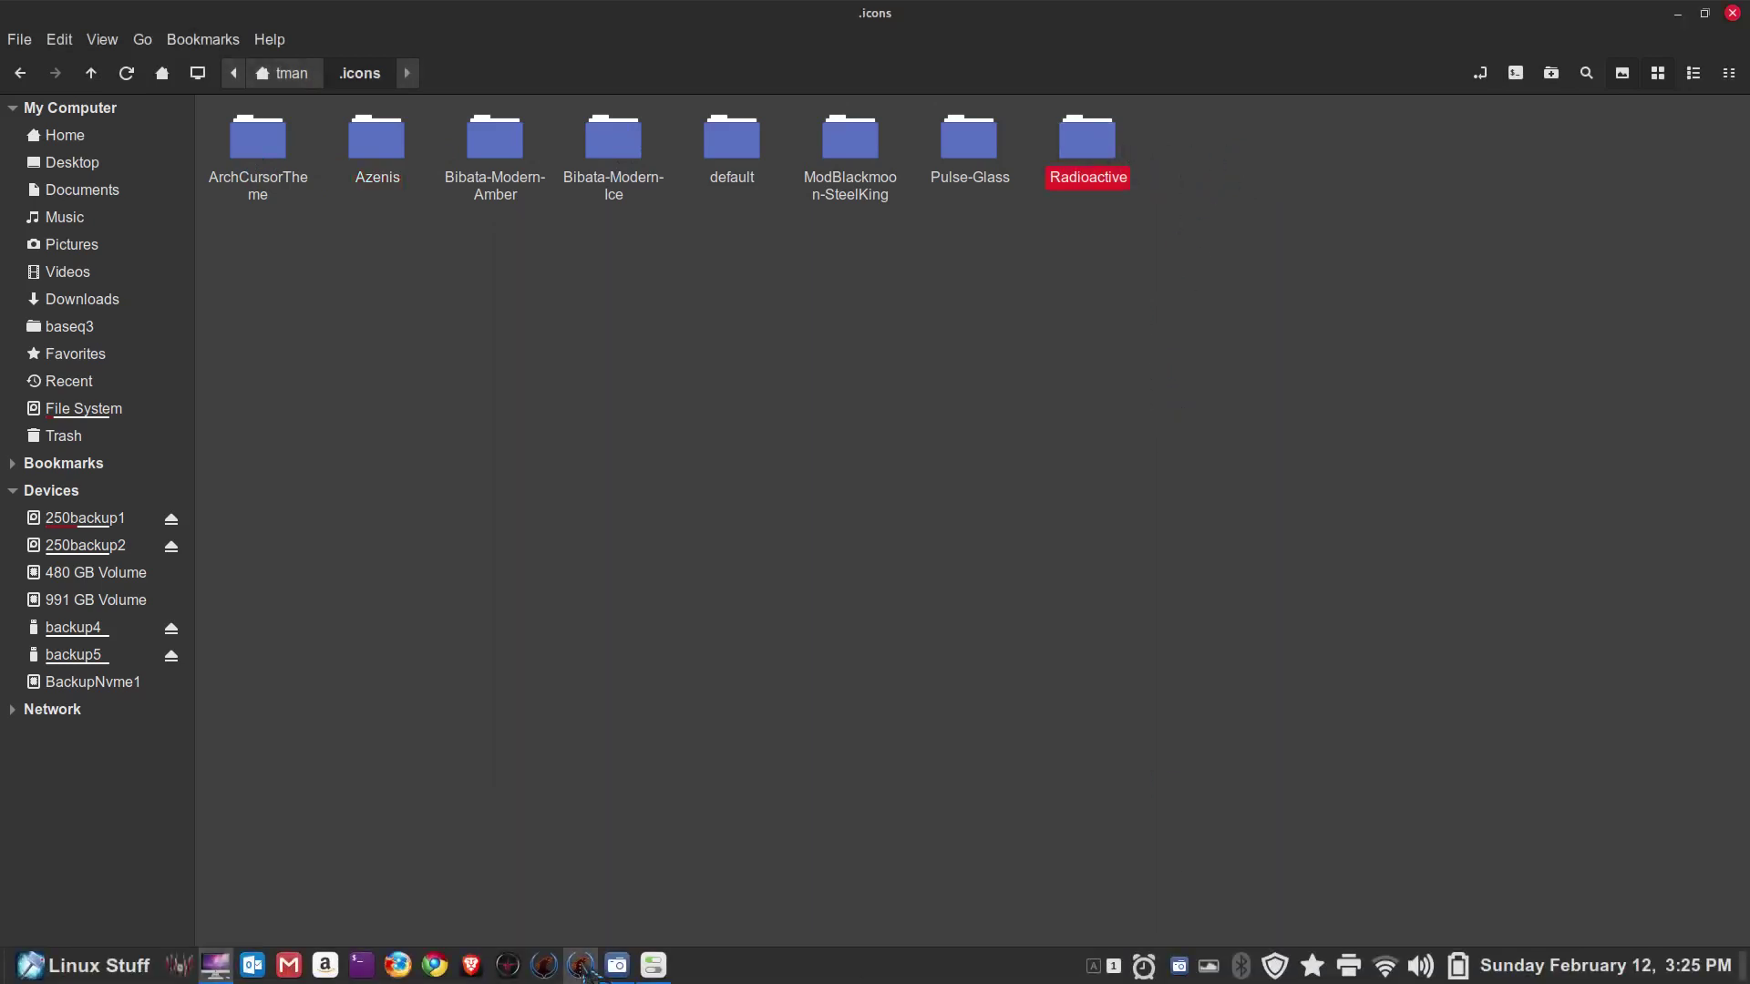
pyautogui.click(653, 968)
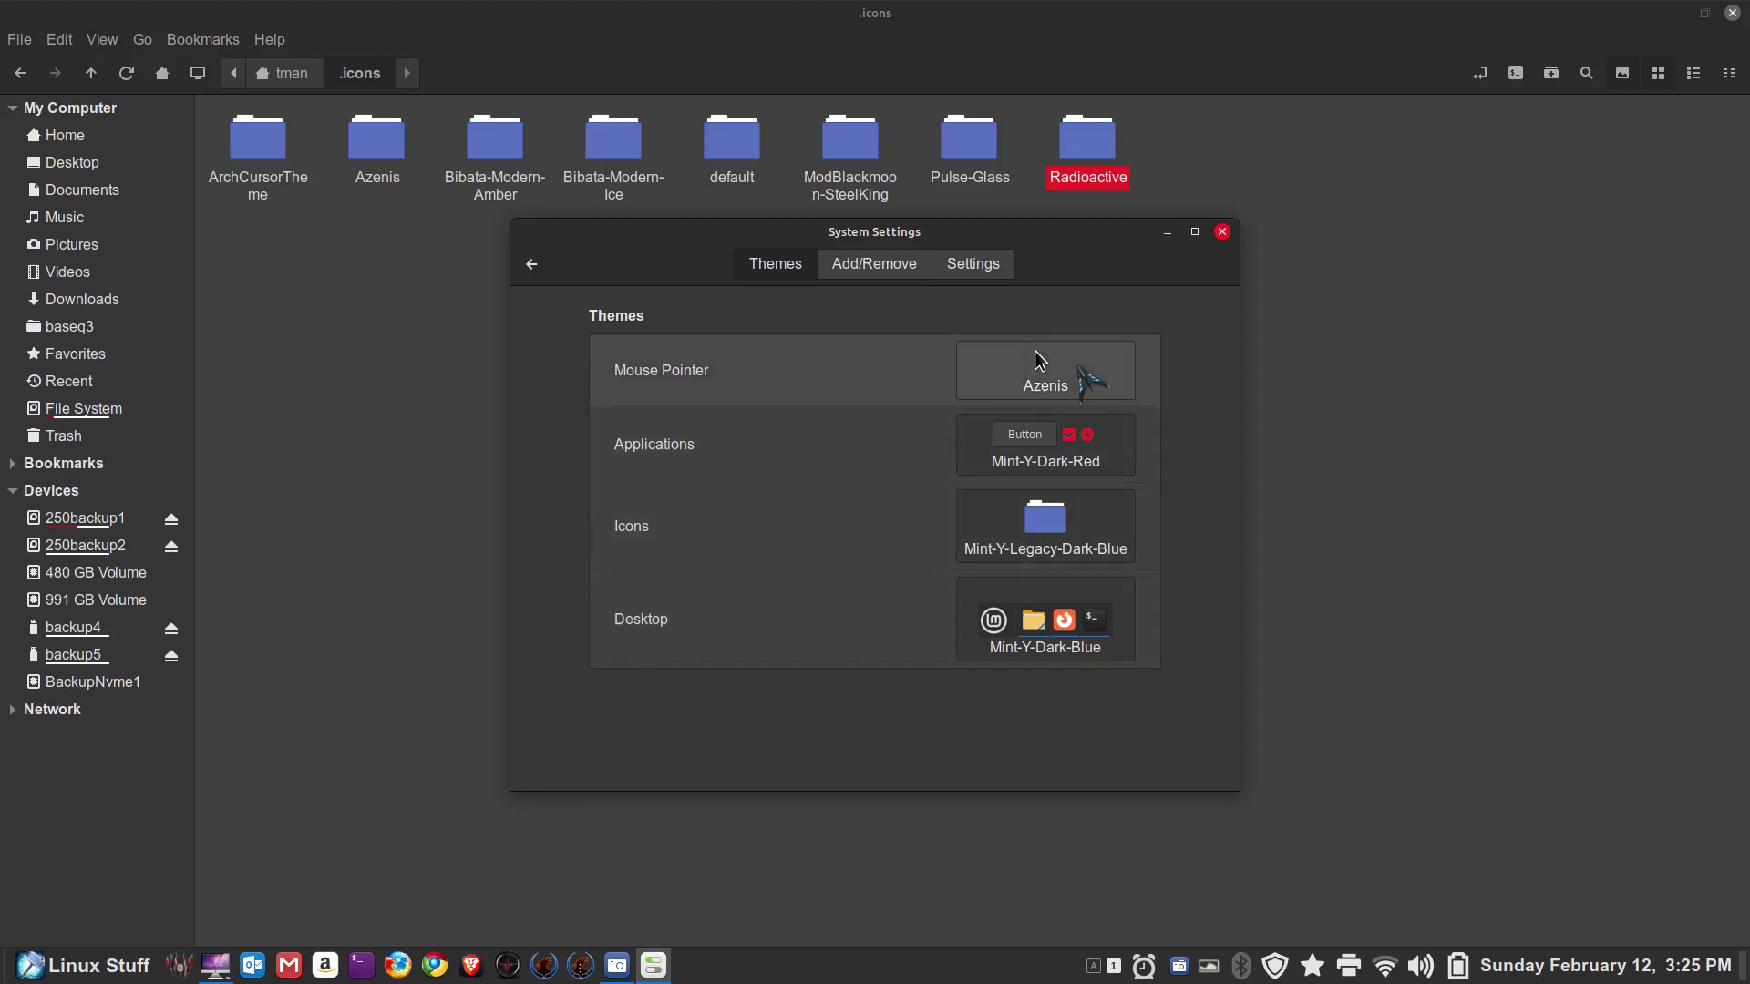
pyautogui.click(1037, 358)
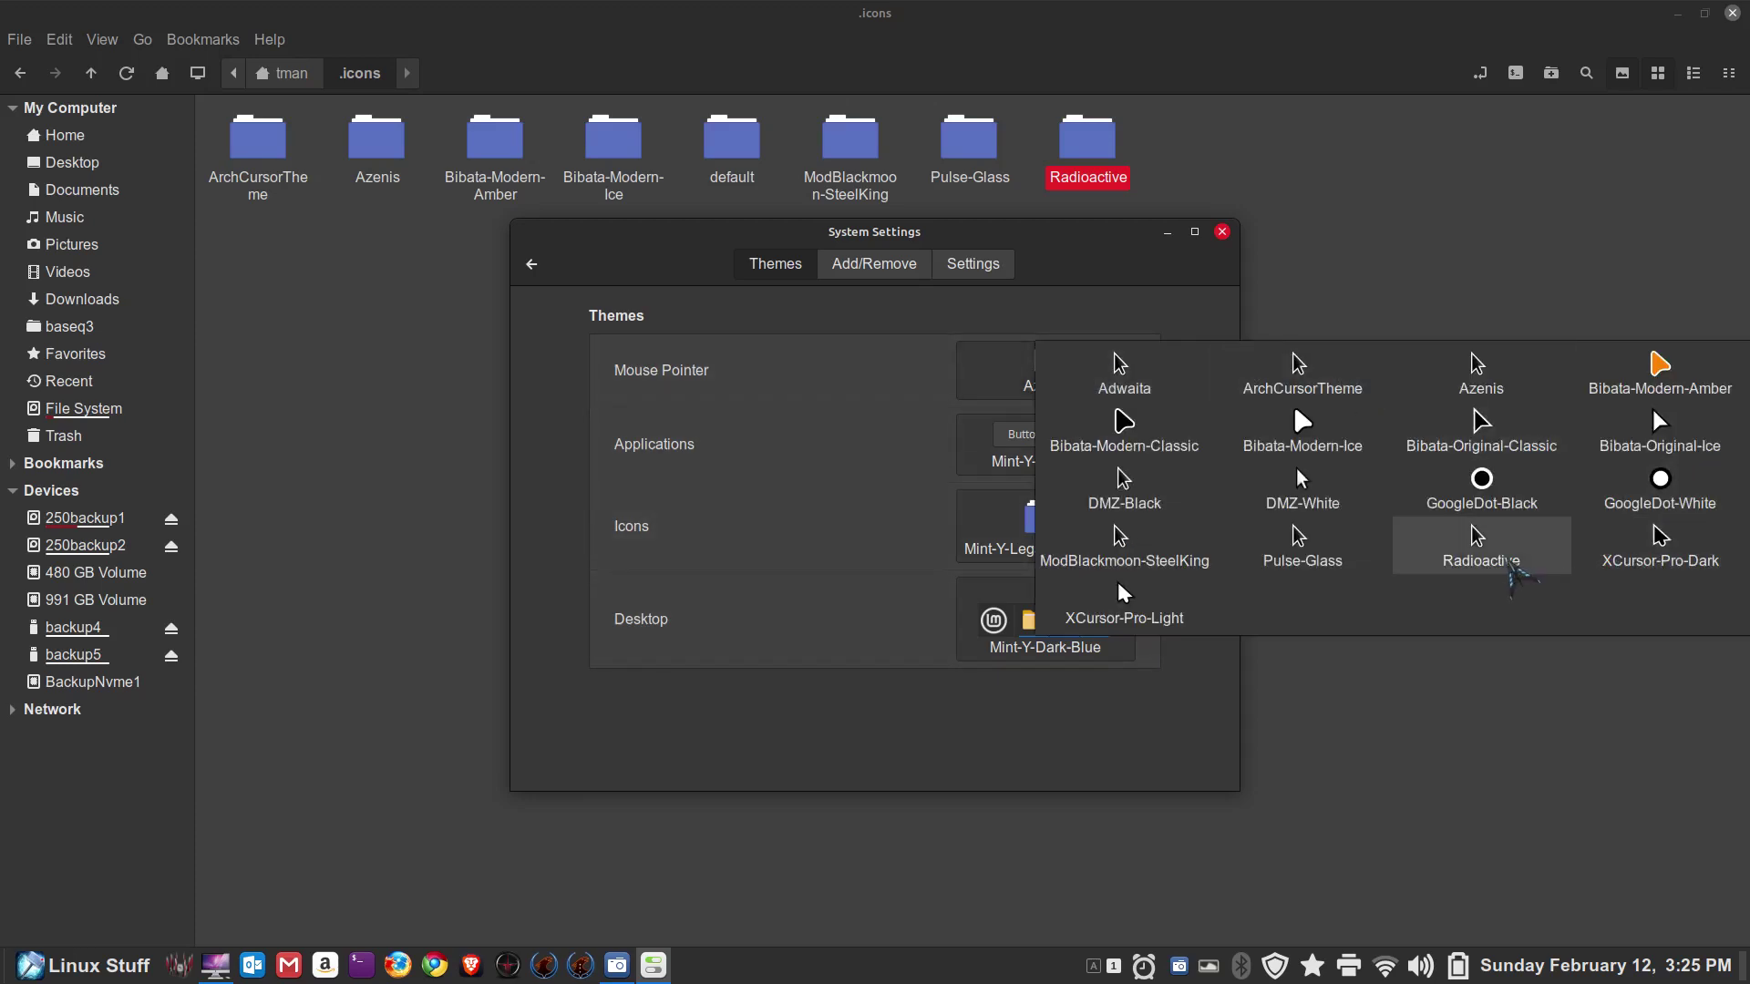
pyautogui.click(1480, 547)
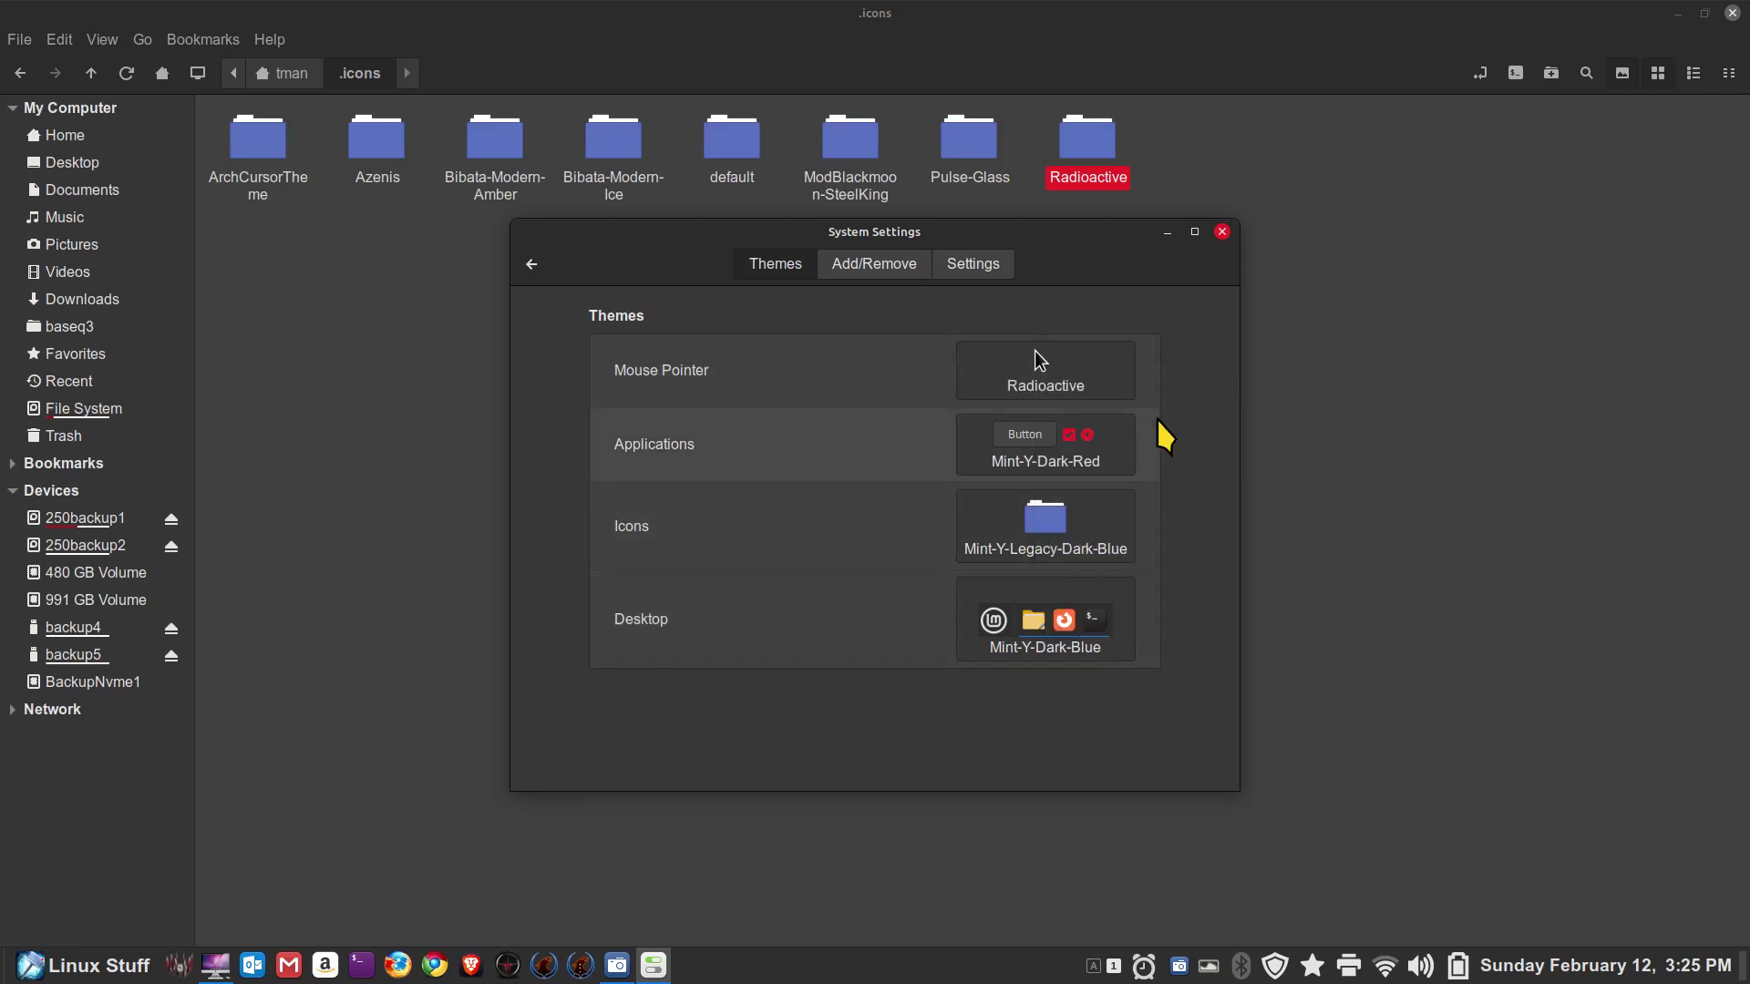
pyautogui.click(1076, 373)
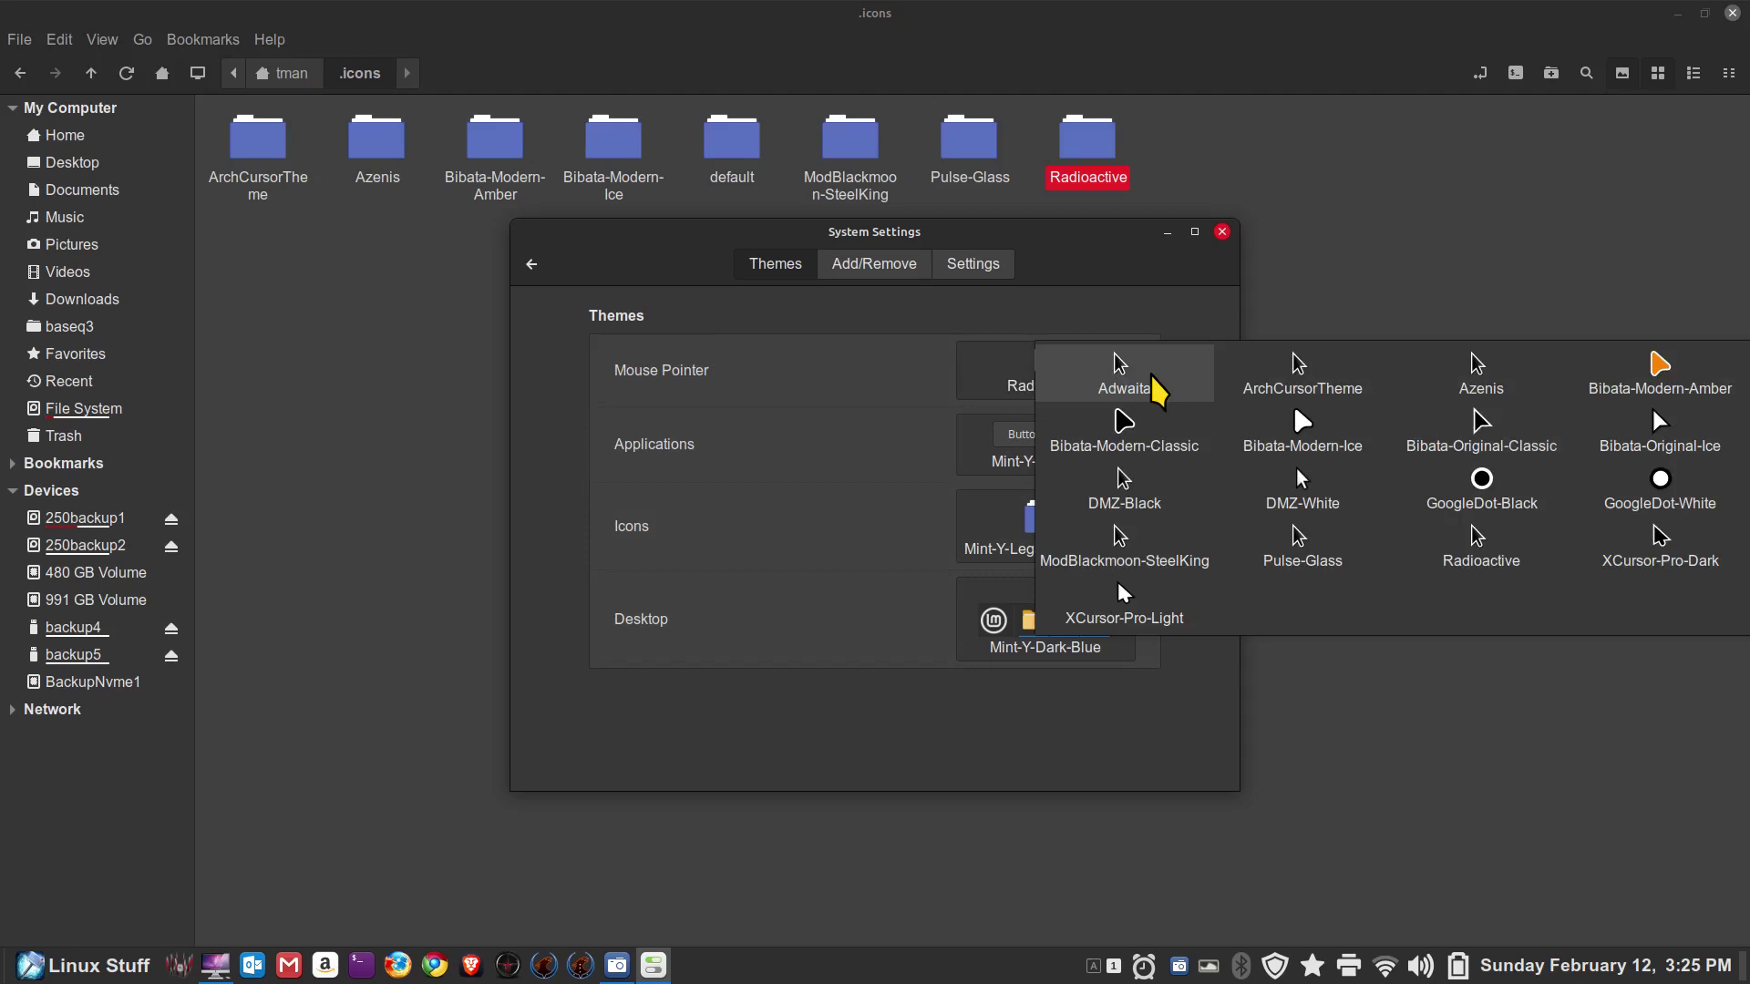
pyautogui.click(1152, 375)
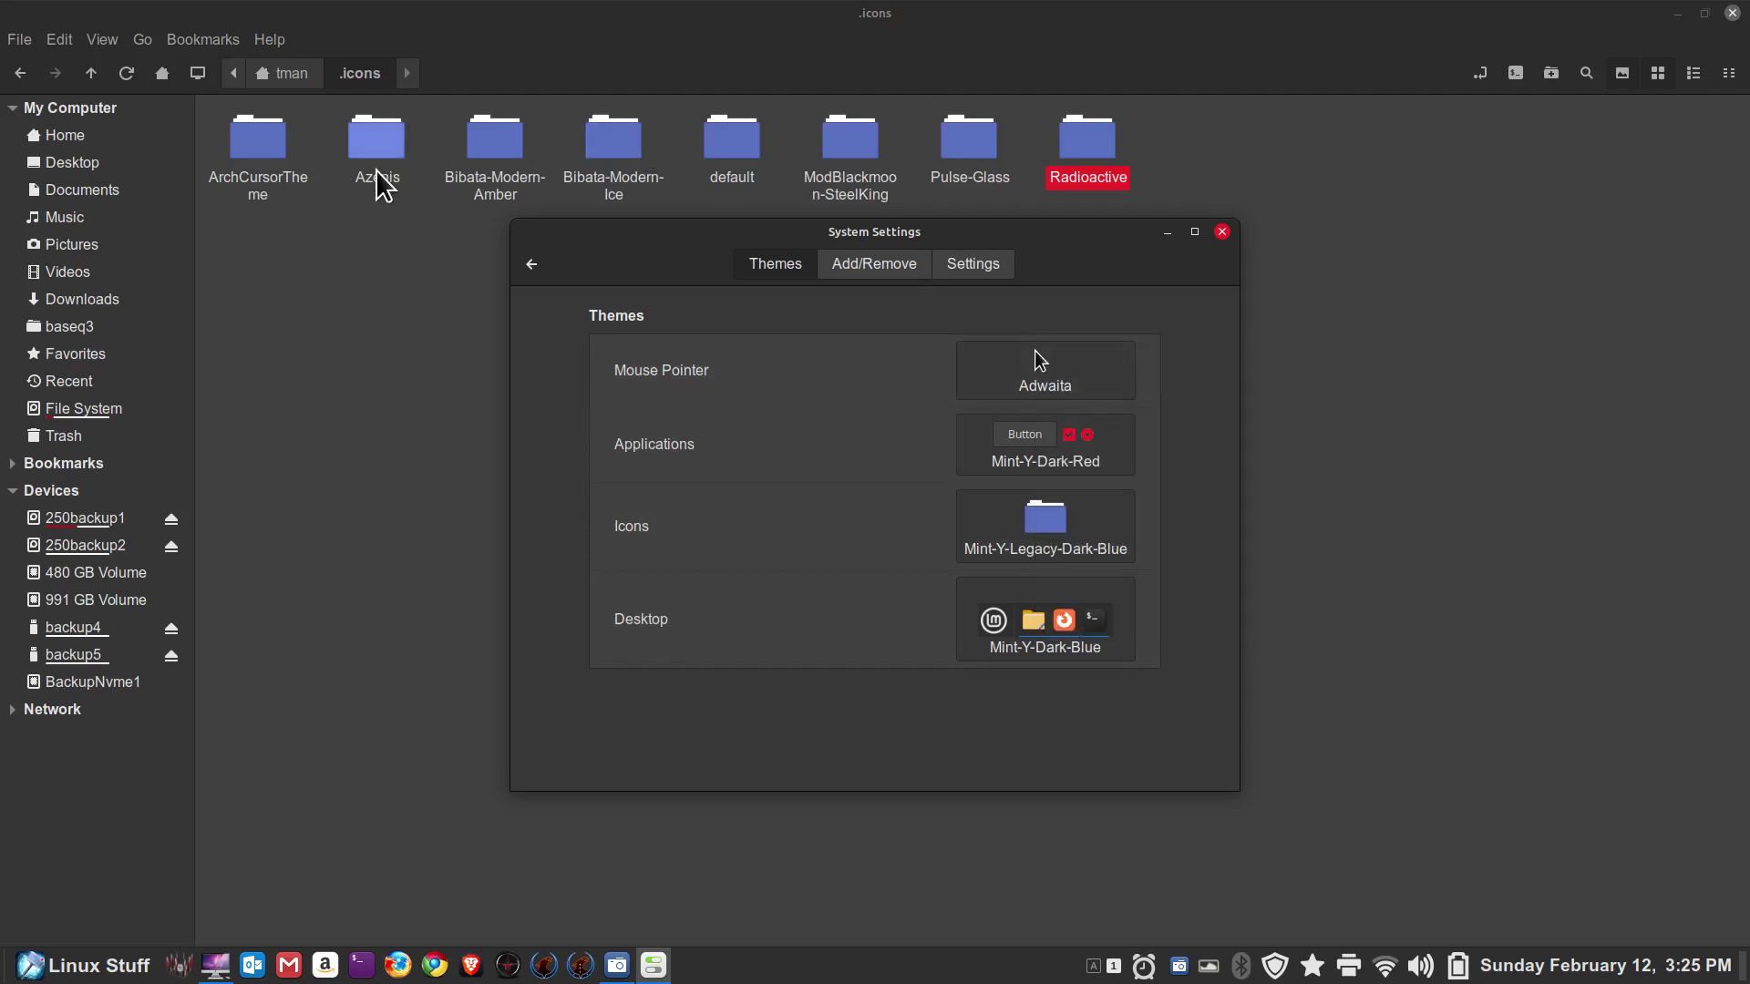
# Step: Navigate from the File System root to /usr/share/icons, and select the Adwaita folder
pyautogui.click(106, 408)
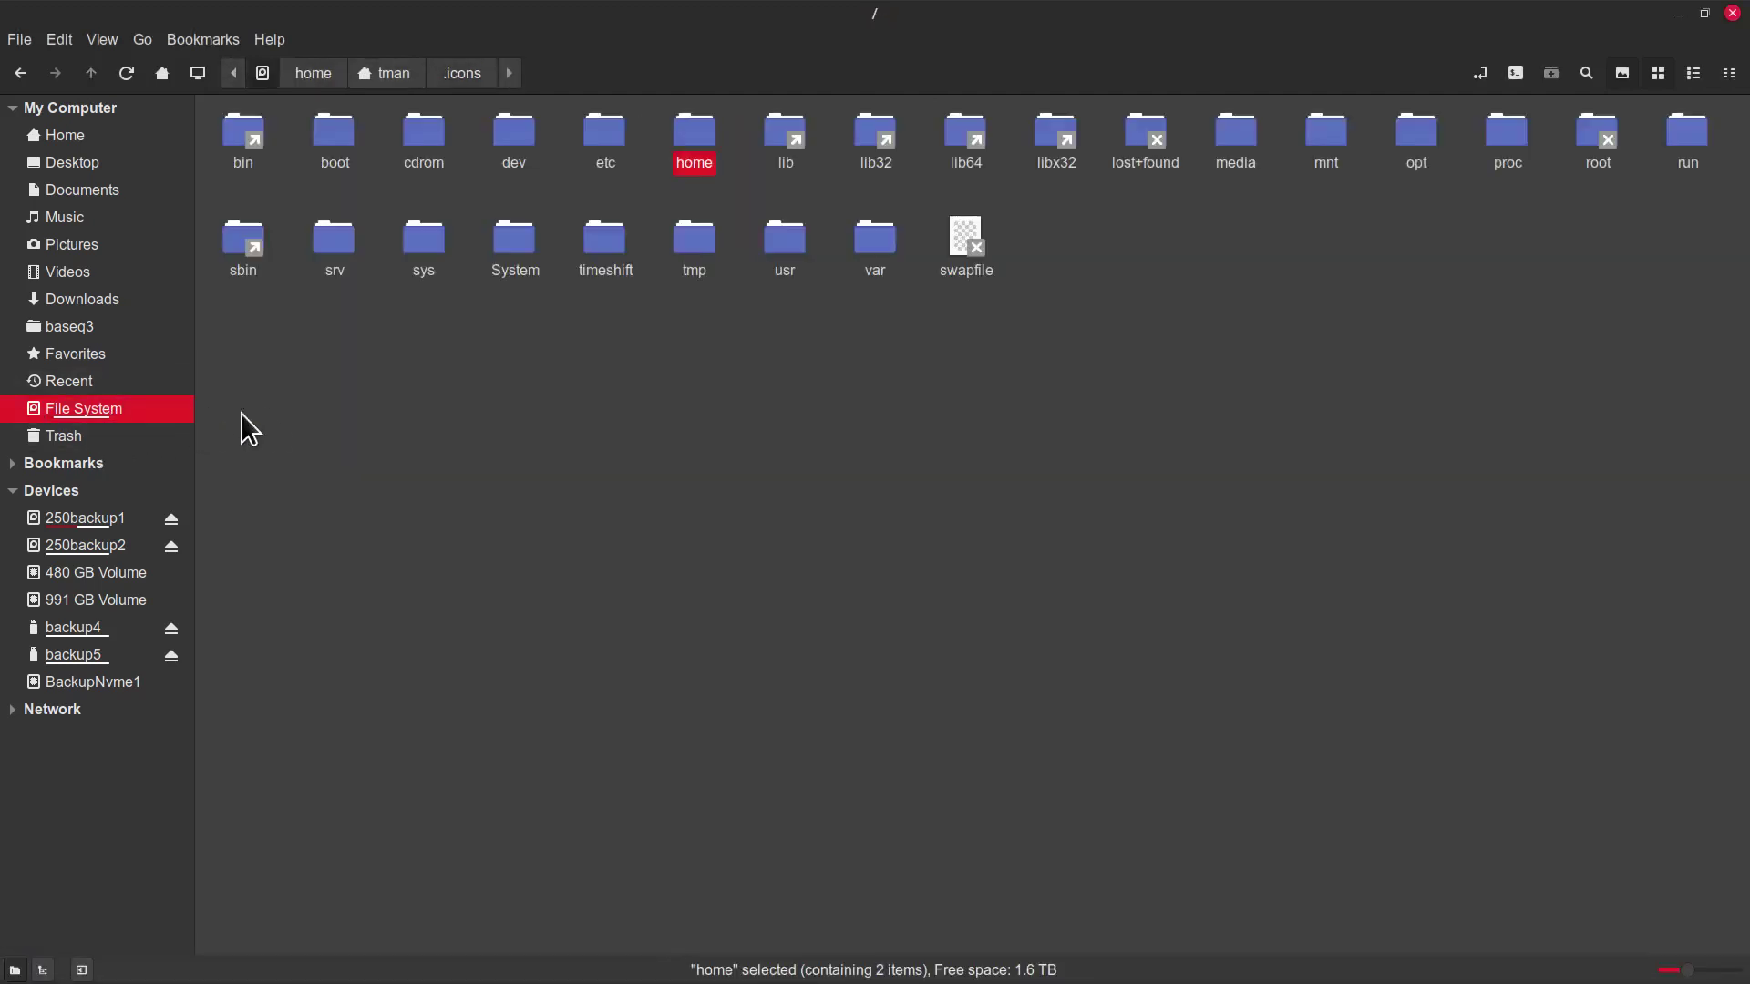
pyautogui.doubleClick(784, 244)
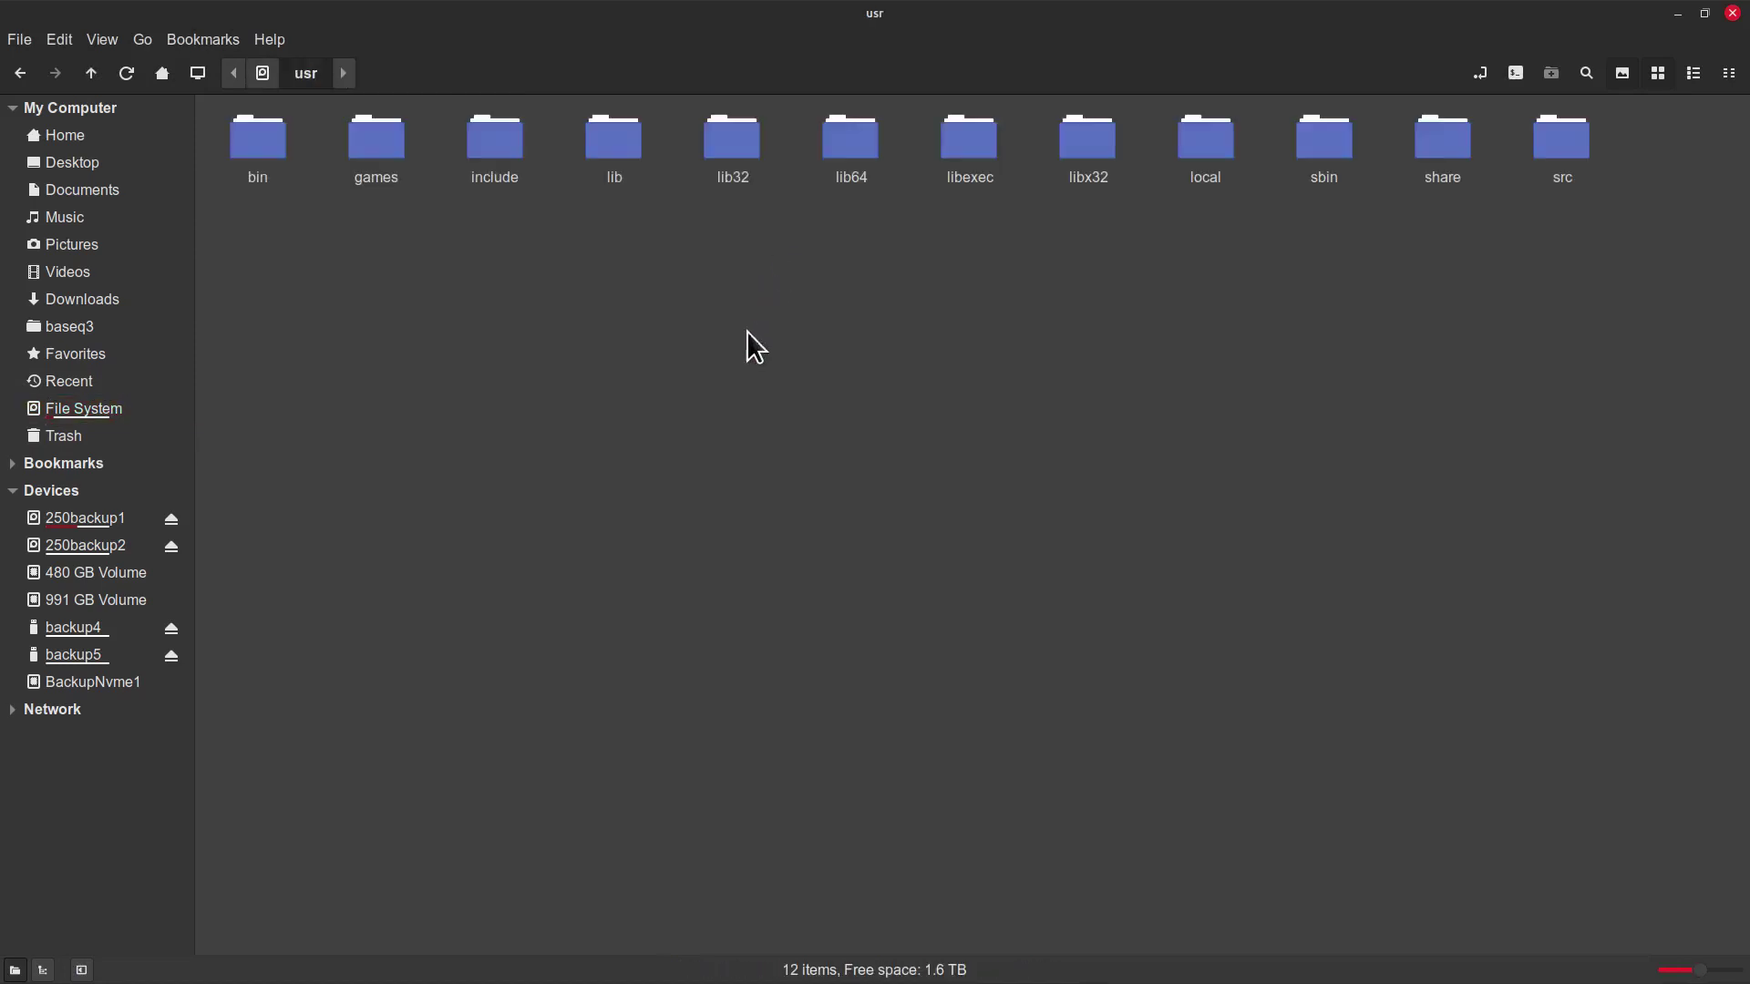
pyautogui.doubleClick(1447, 142)
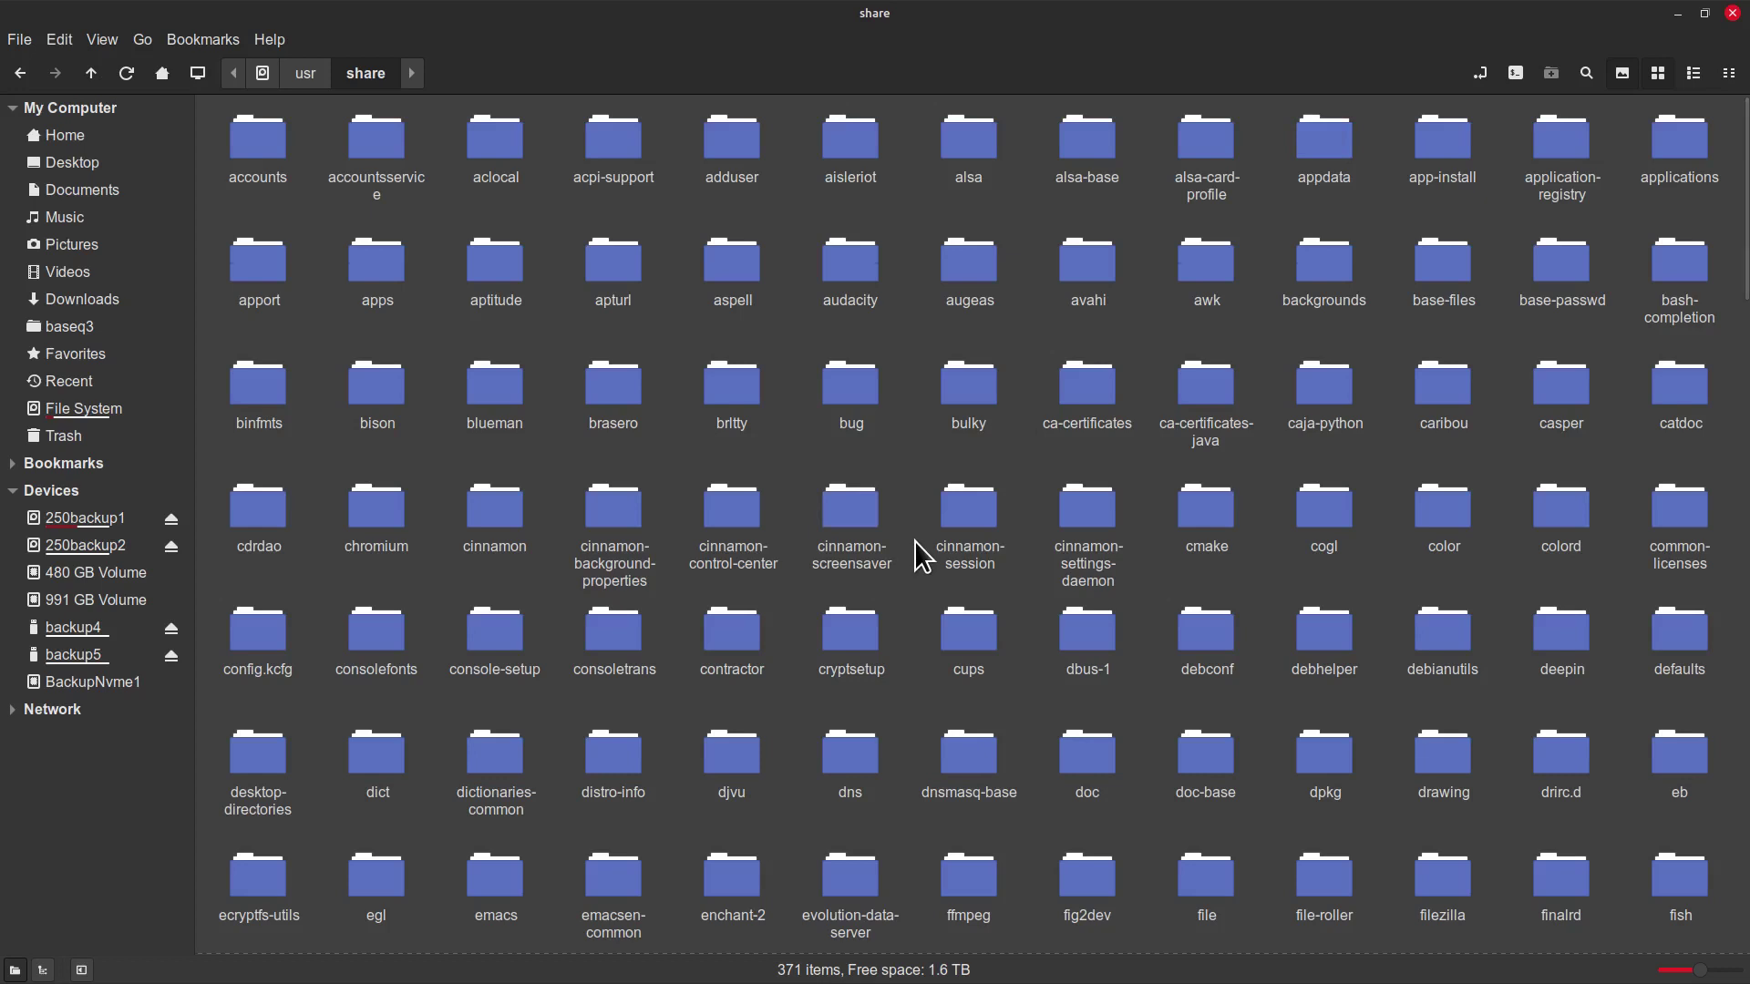
pyautogui.write('i')
pyautogui.doubleClick(1198, 888)
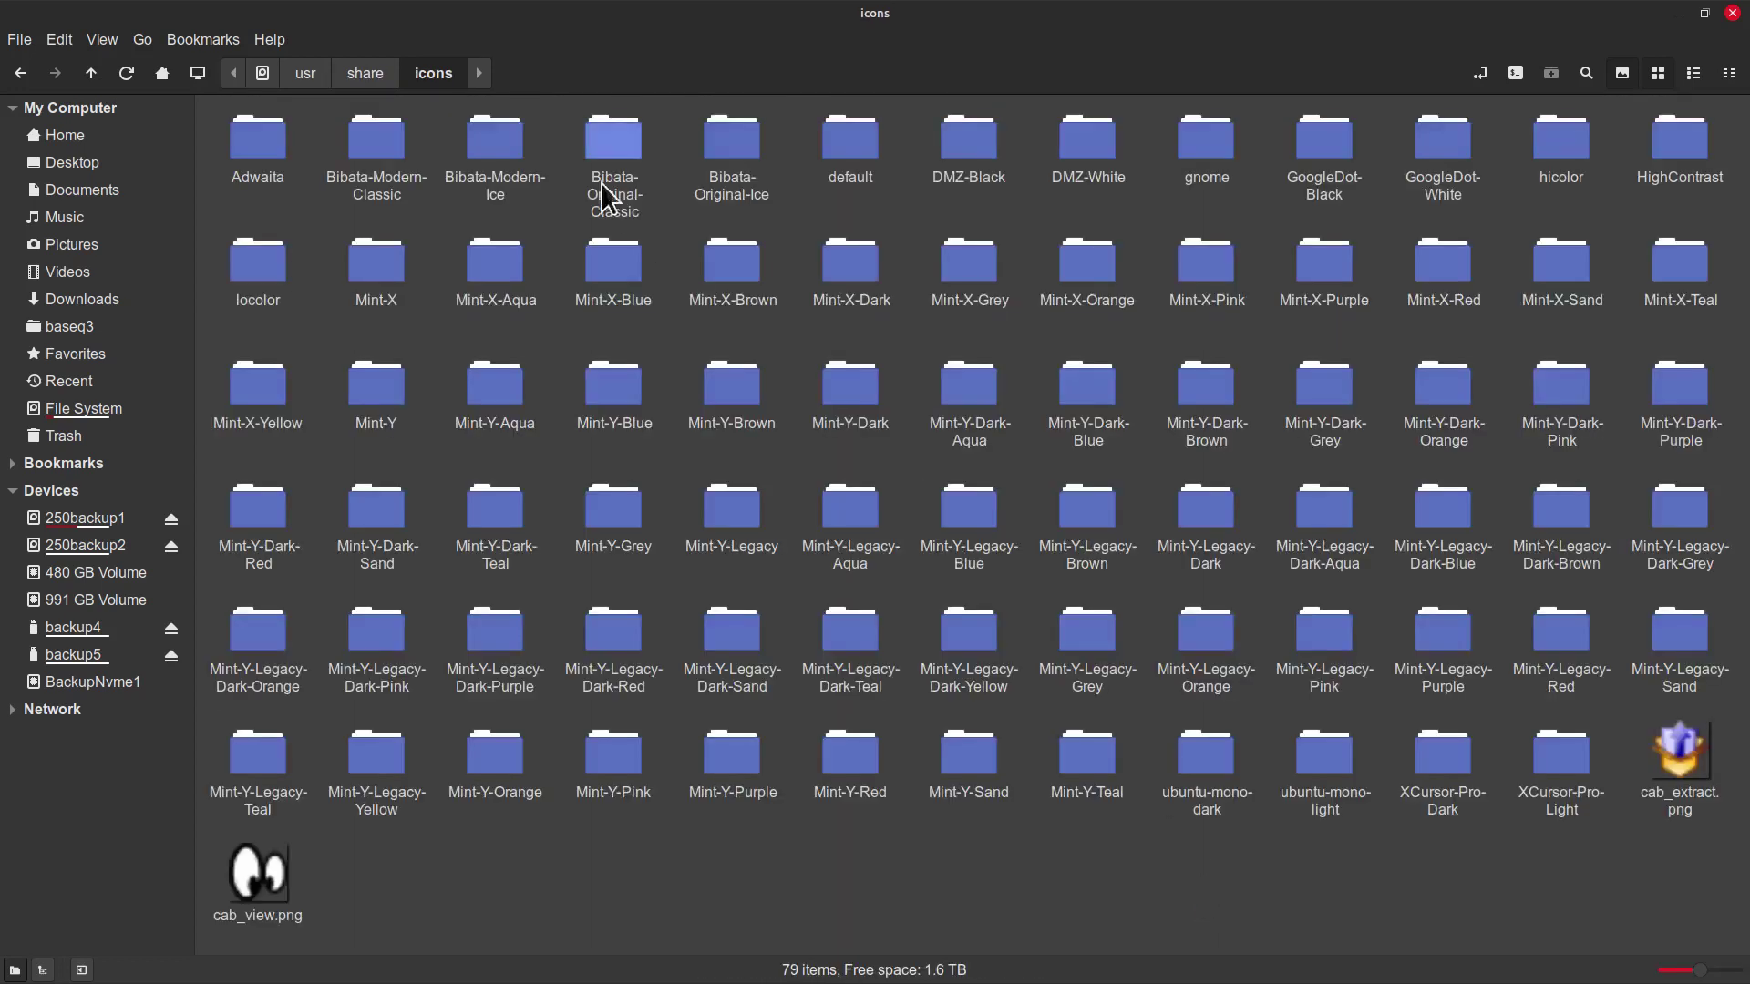
pyautogui.click(271, 136)
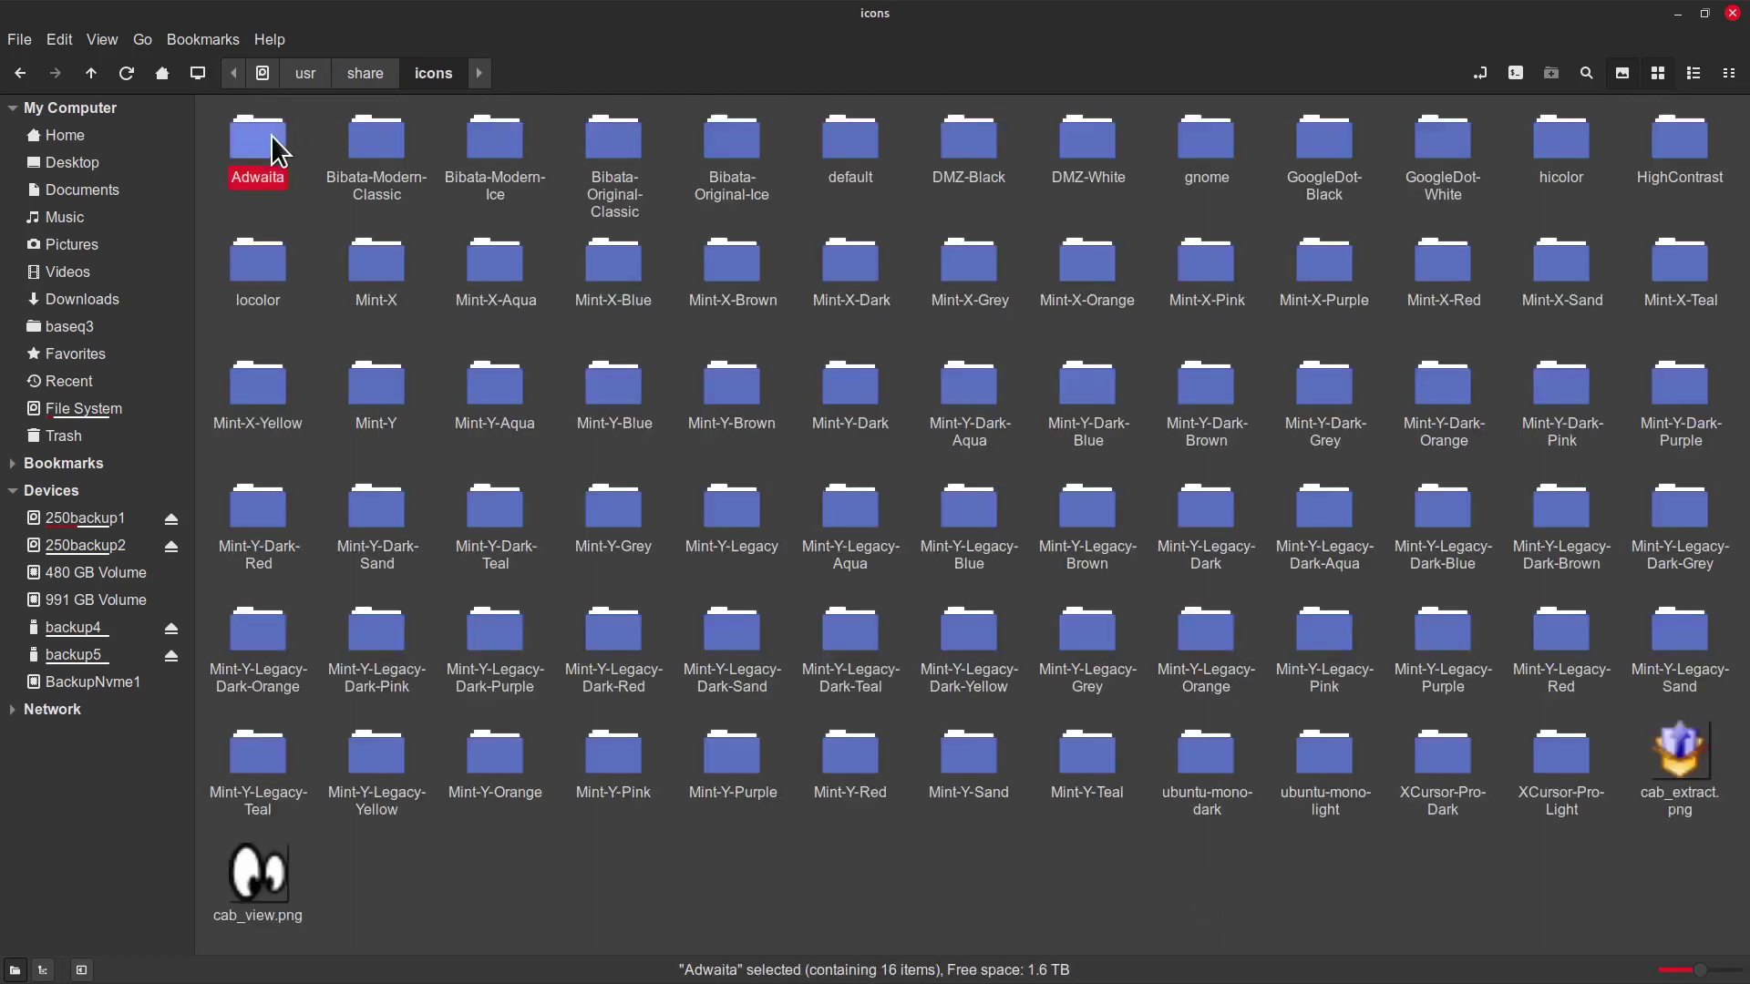
# Step: Return to the share folder, examine the permissions in the icons folder's properties, and close them
pyautogui.click(357, 73)
pyautogui.rightClick(1206, 877)
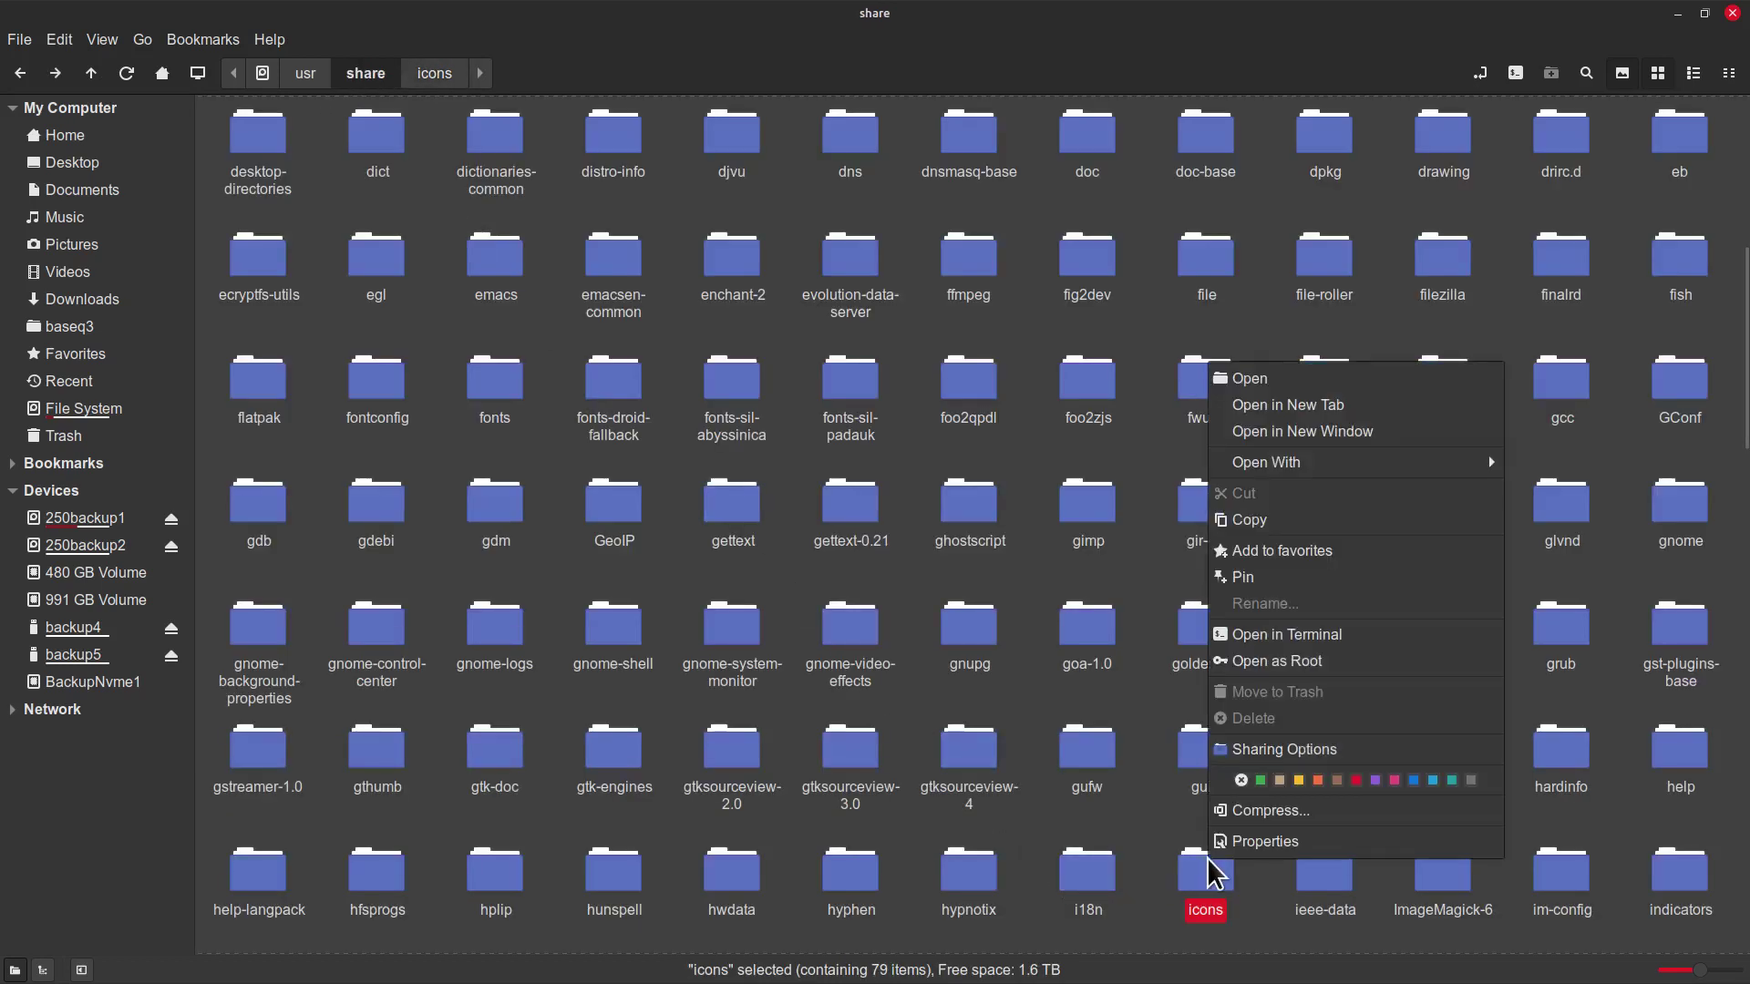
pyautogui.click(1249, 840)
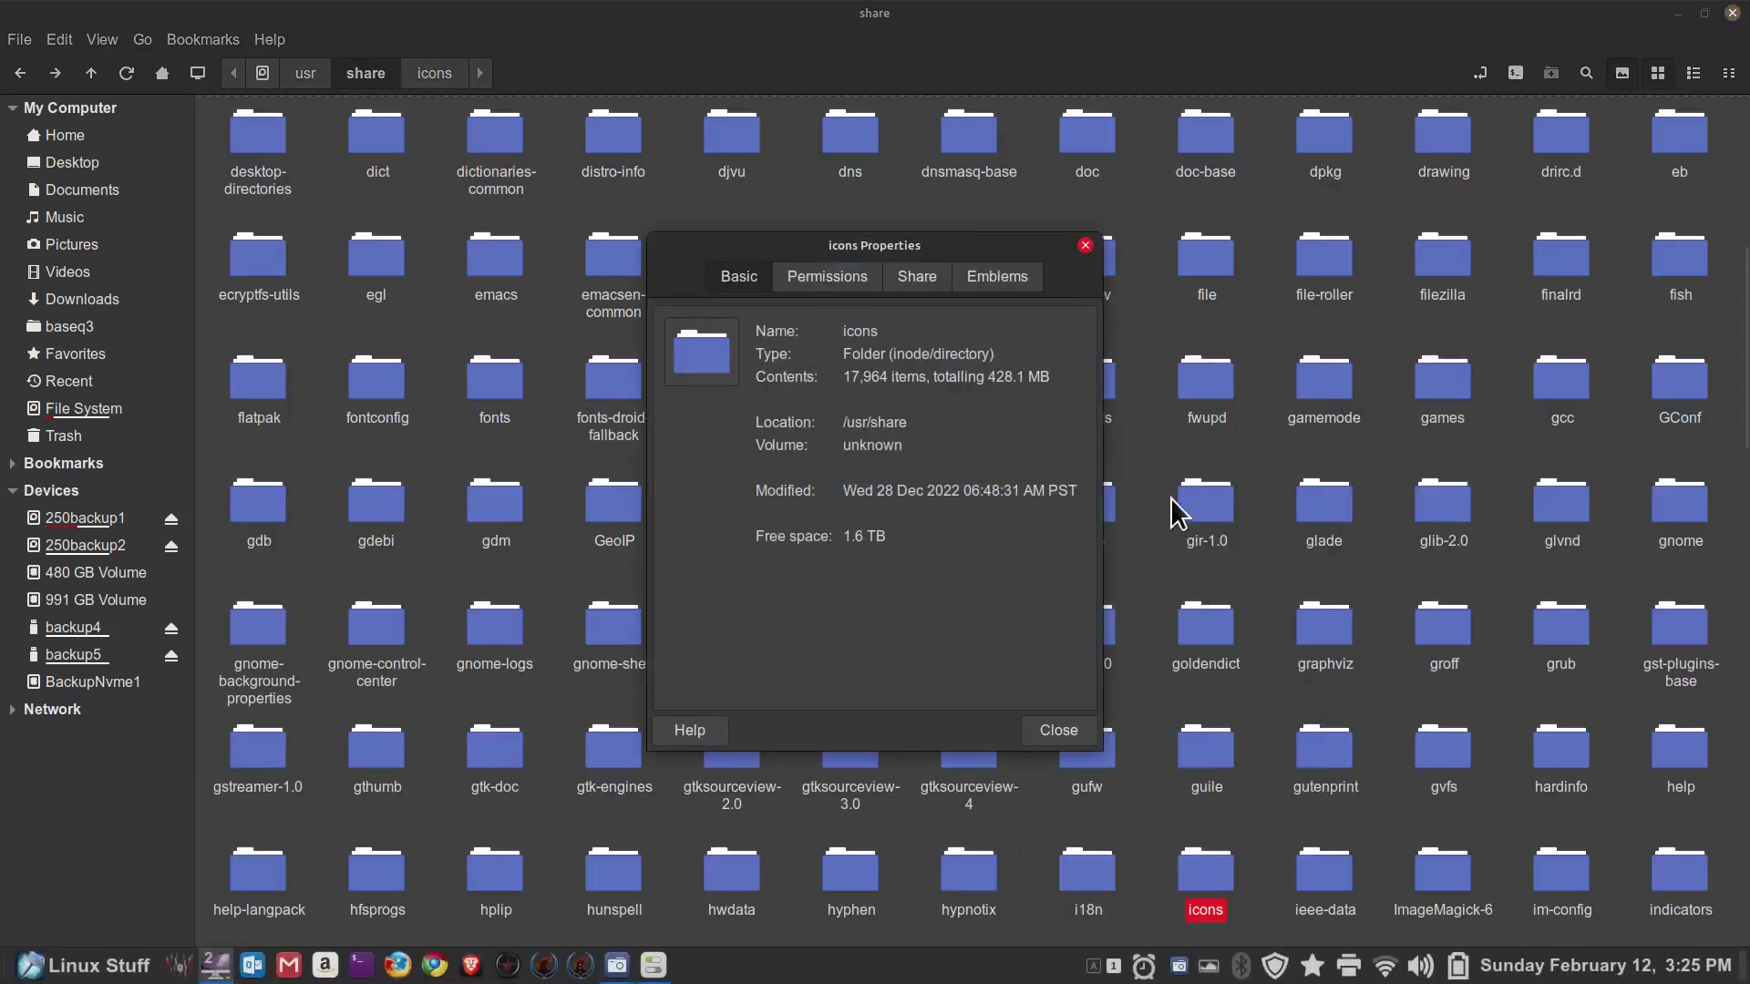
pyautogui.click(831, 276)
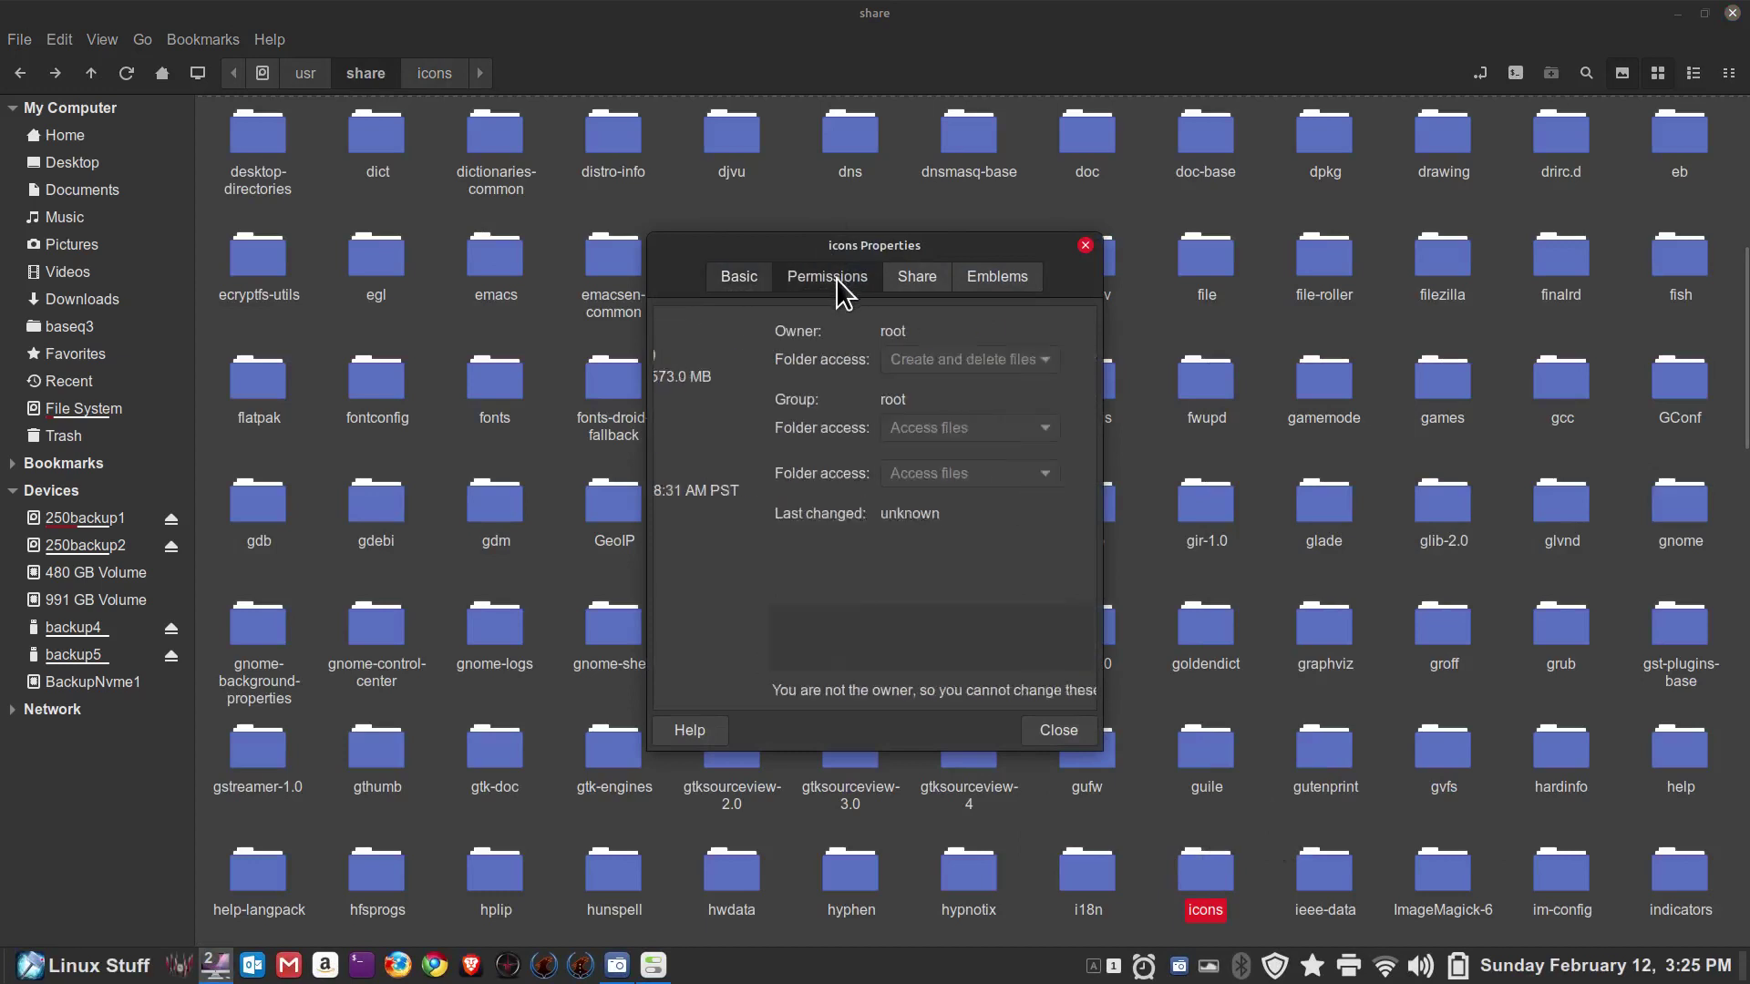
pyautogui.click(1084, 246)
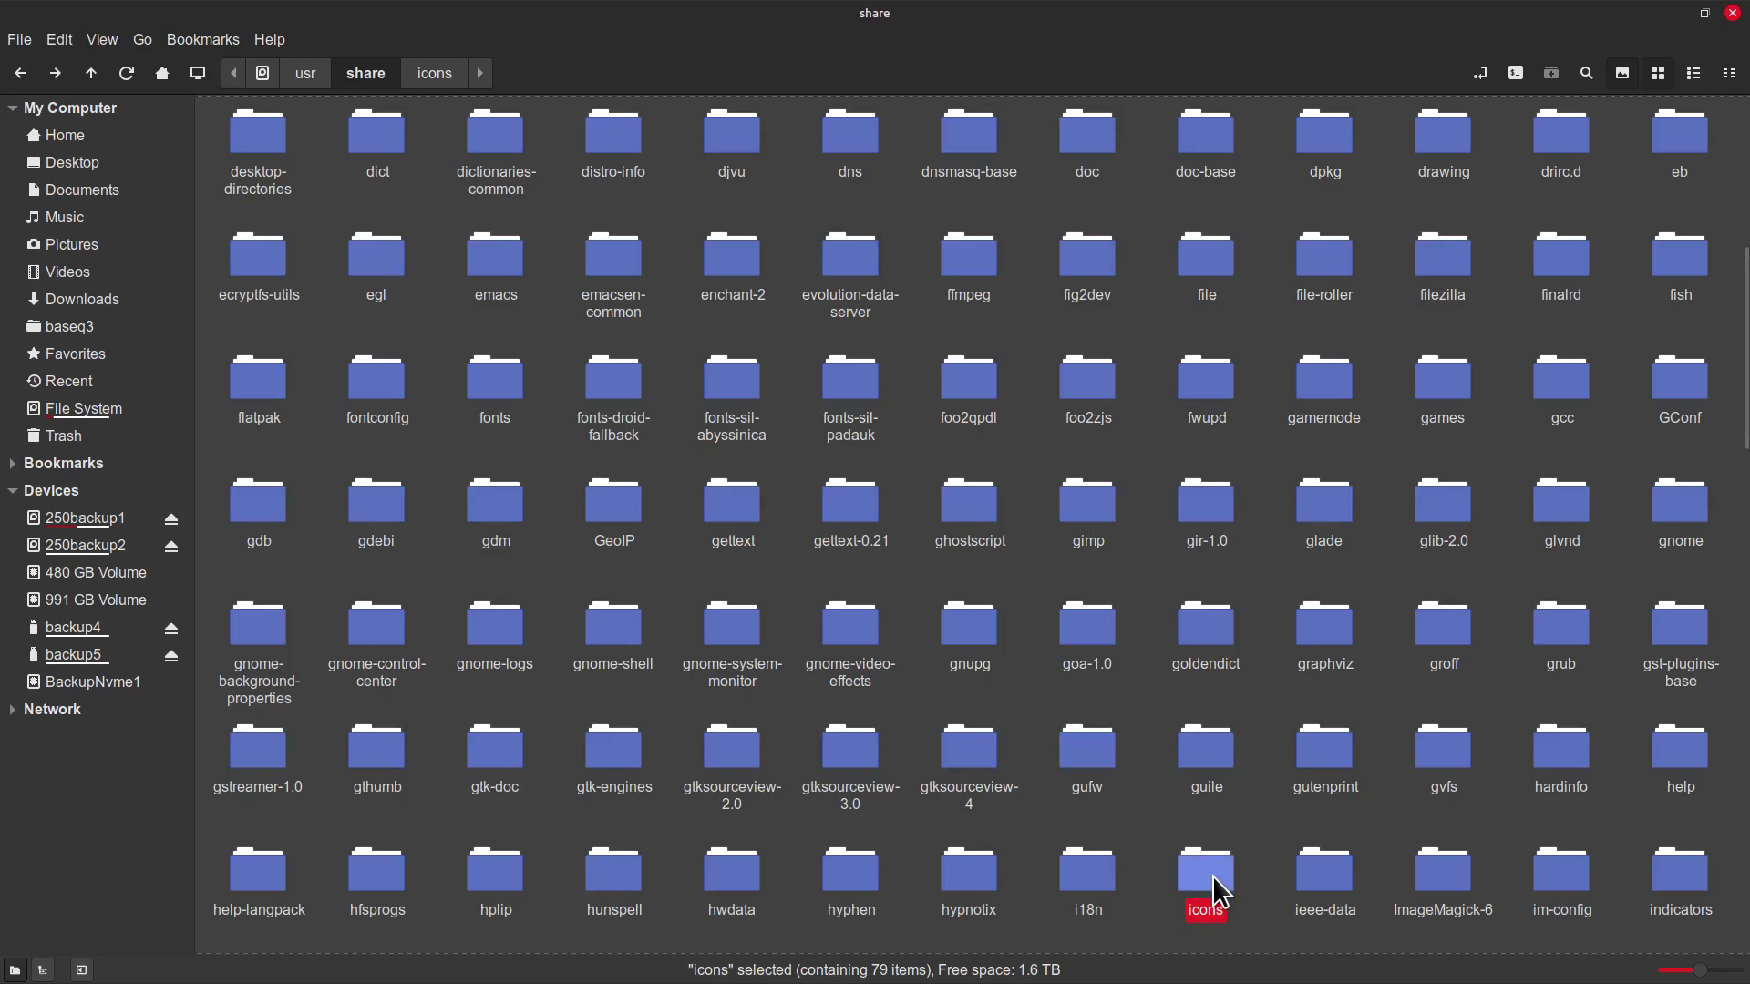
# Step: Return to the Home folder, open the hidden .icons folder, and select the Radioactive folder
pyautogui.click(96, 135)
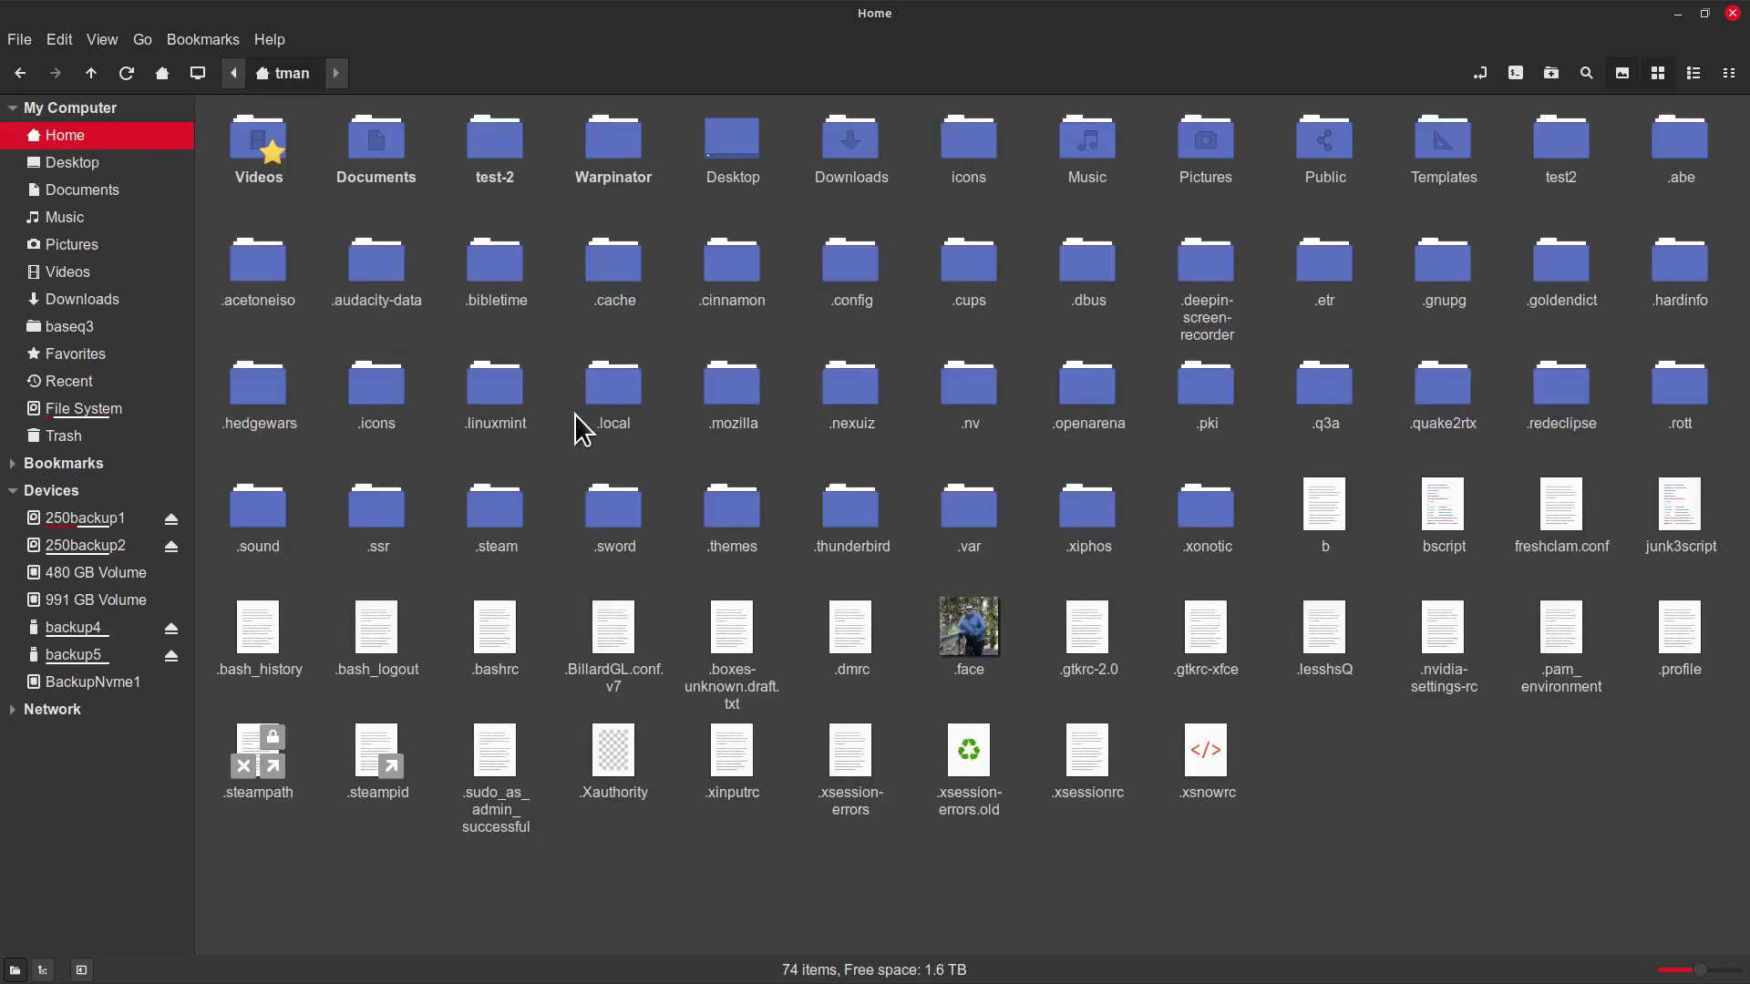
pyautogui.doubleClick(367, 379)
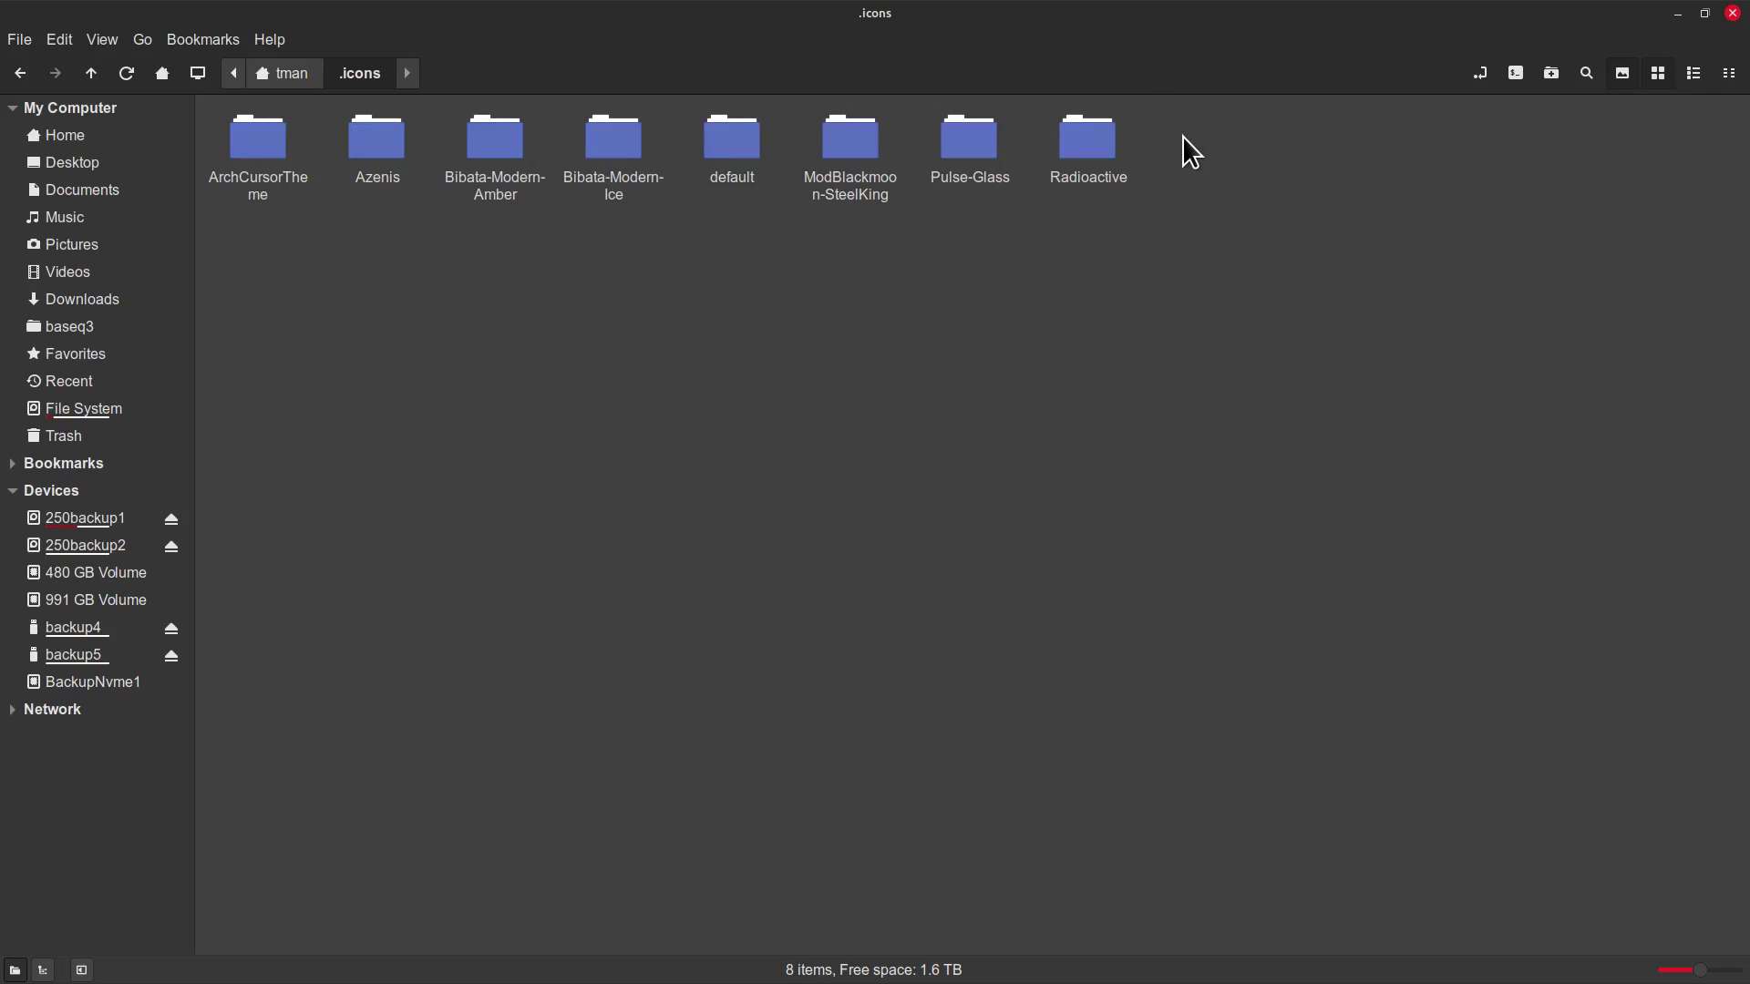
pyautogui.click(1110, 145)
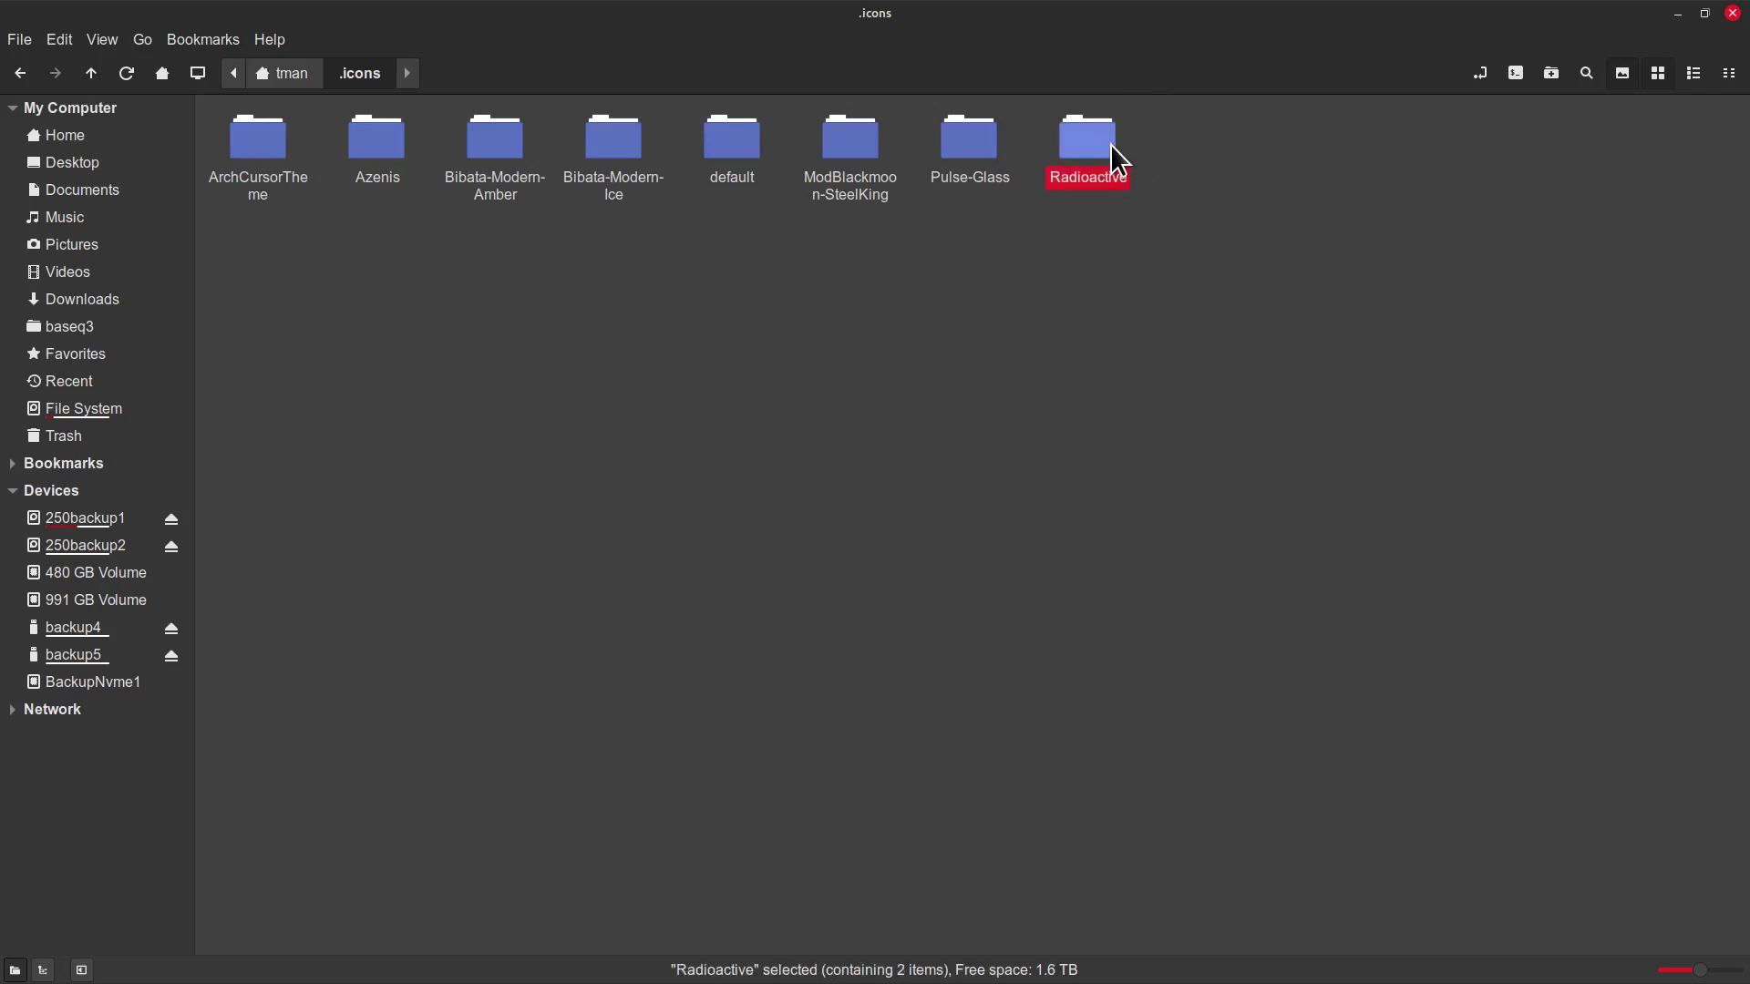
# Step: Permanently delete all items from the Trash
pyautogui.click(113, 439)
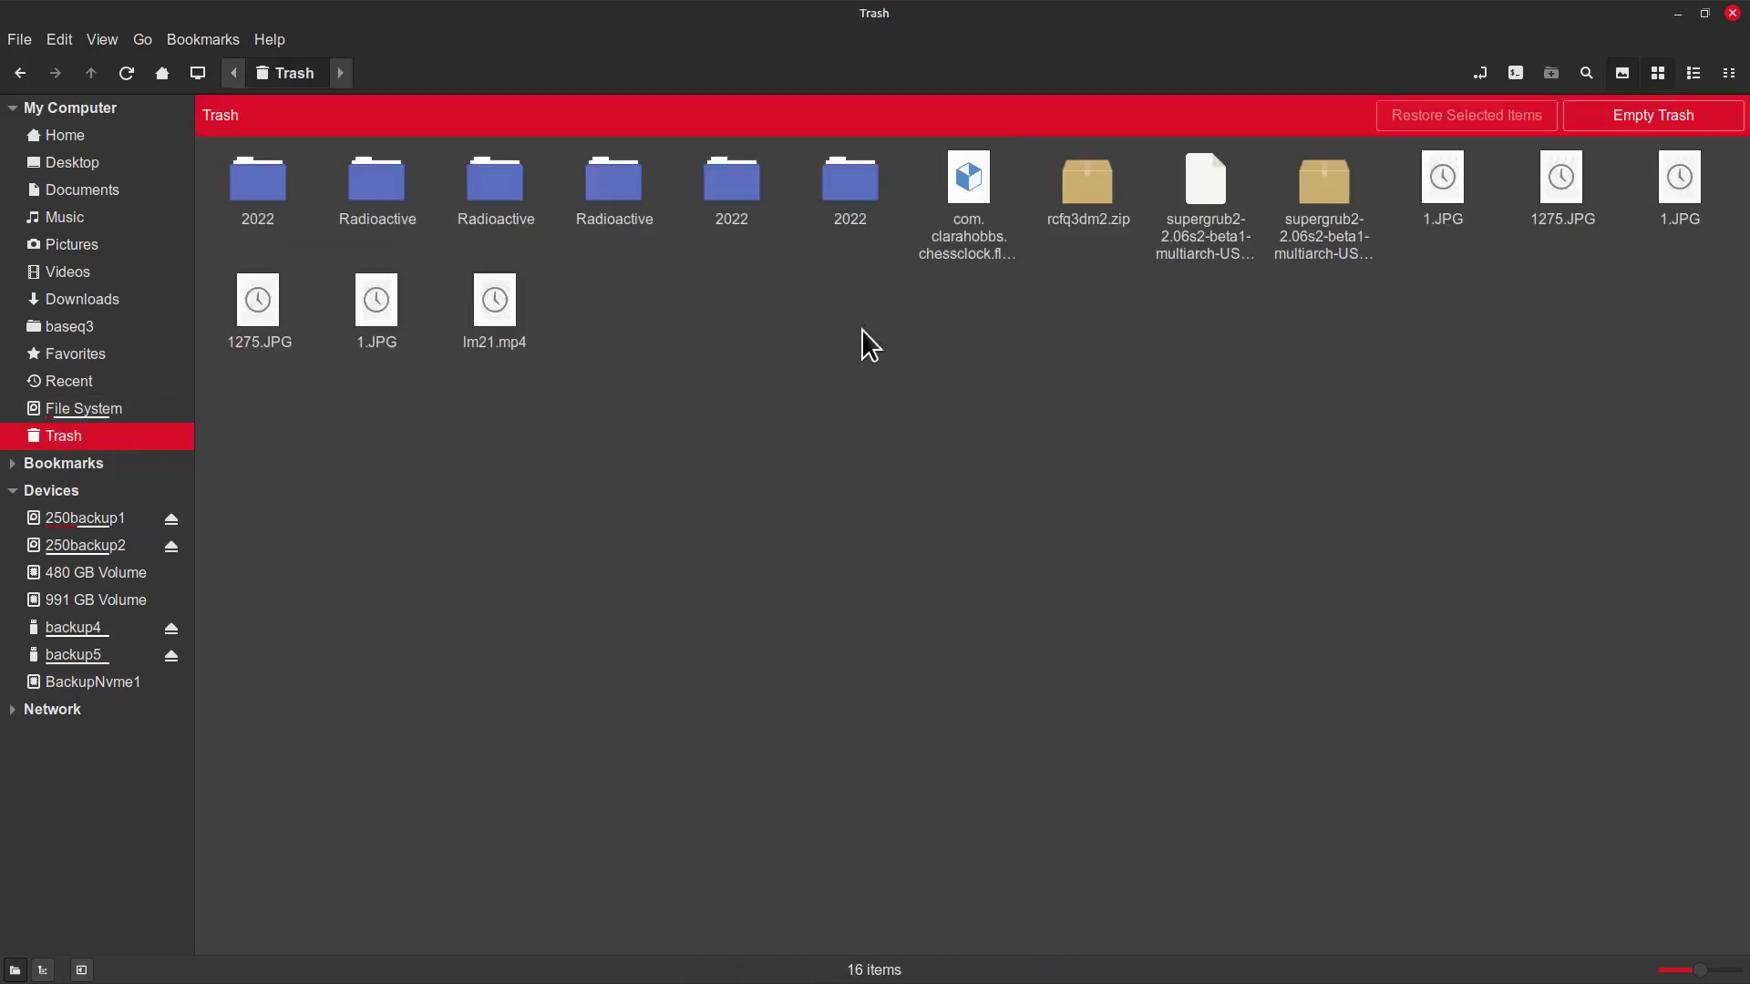
pyautogui.click(1706, 123)
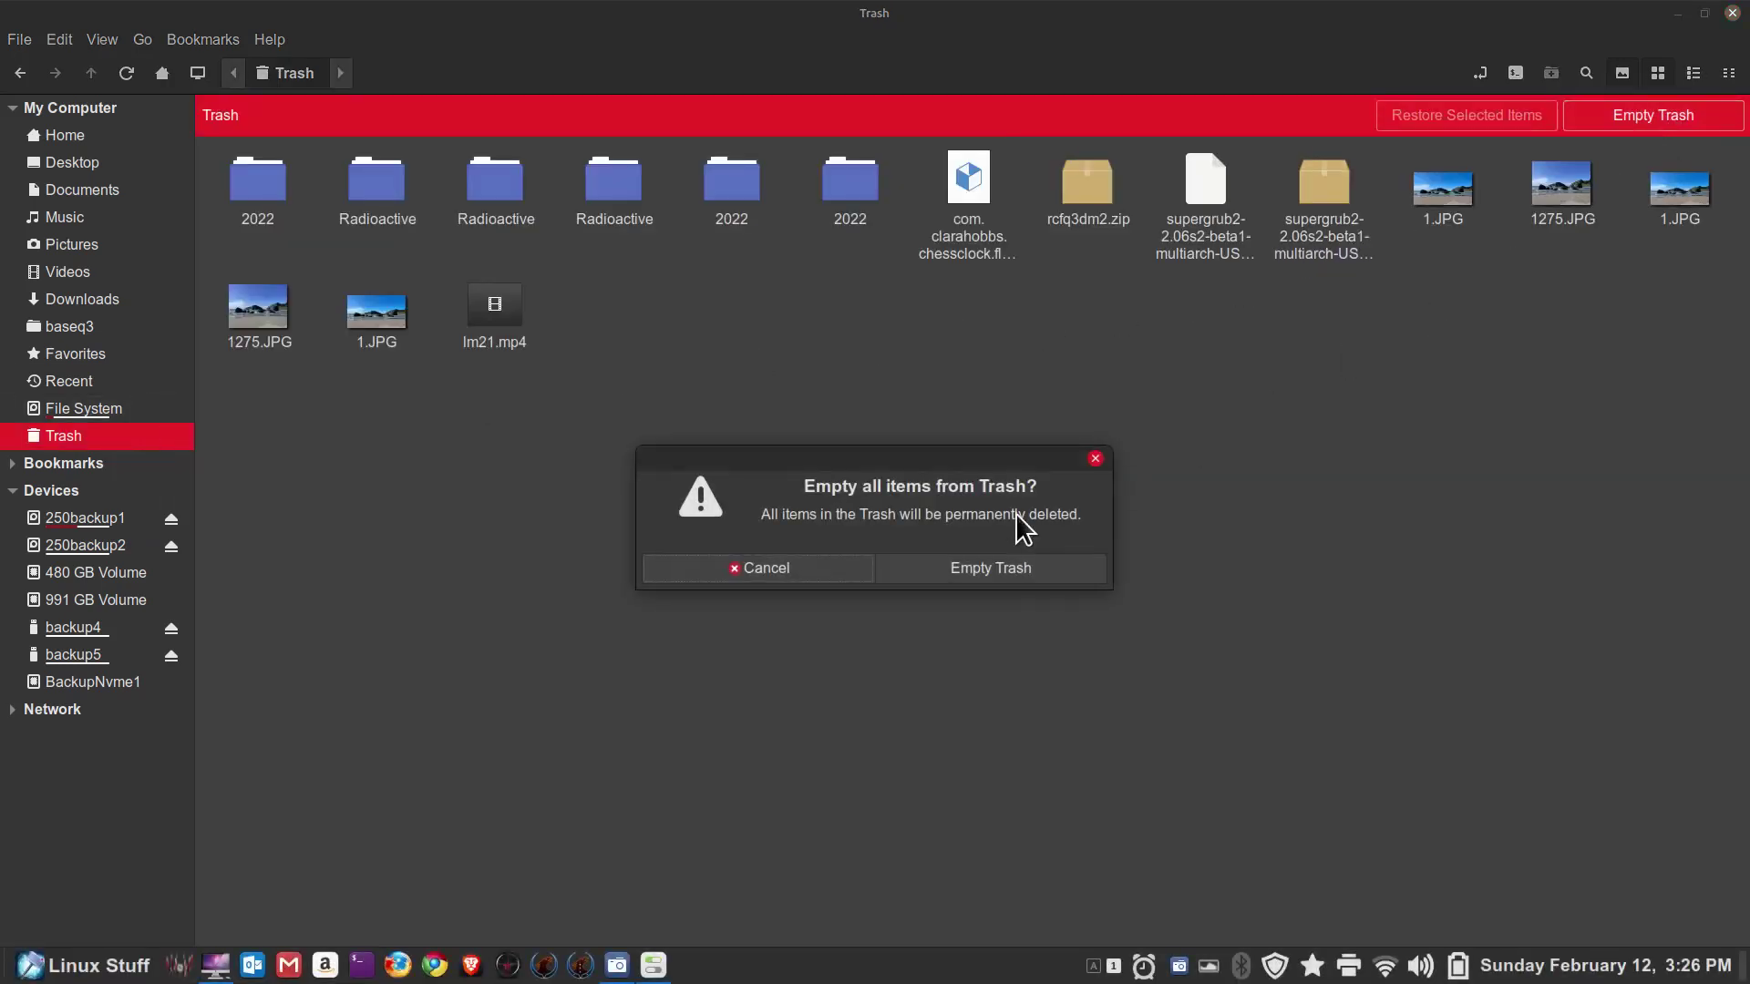
pyautogui.click(1004, 568)
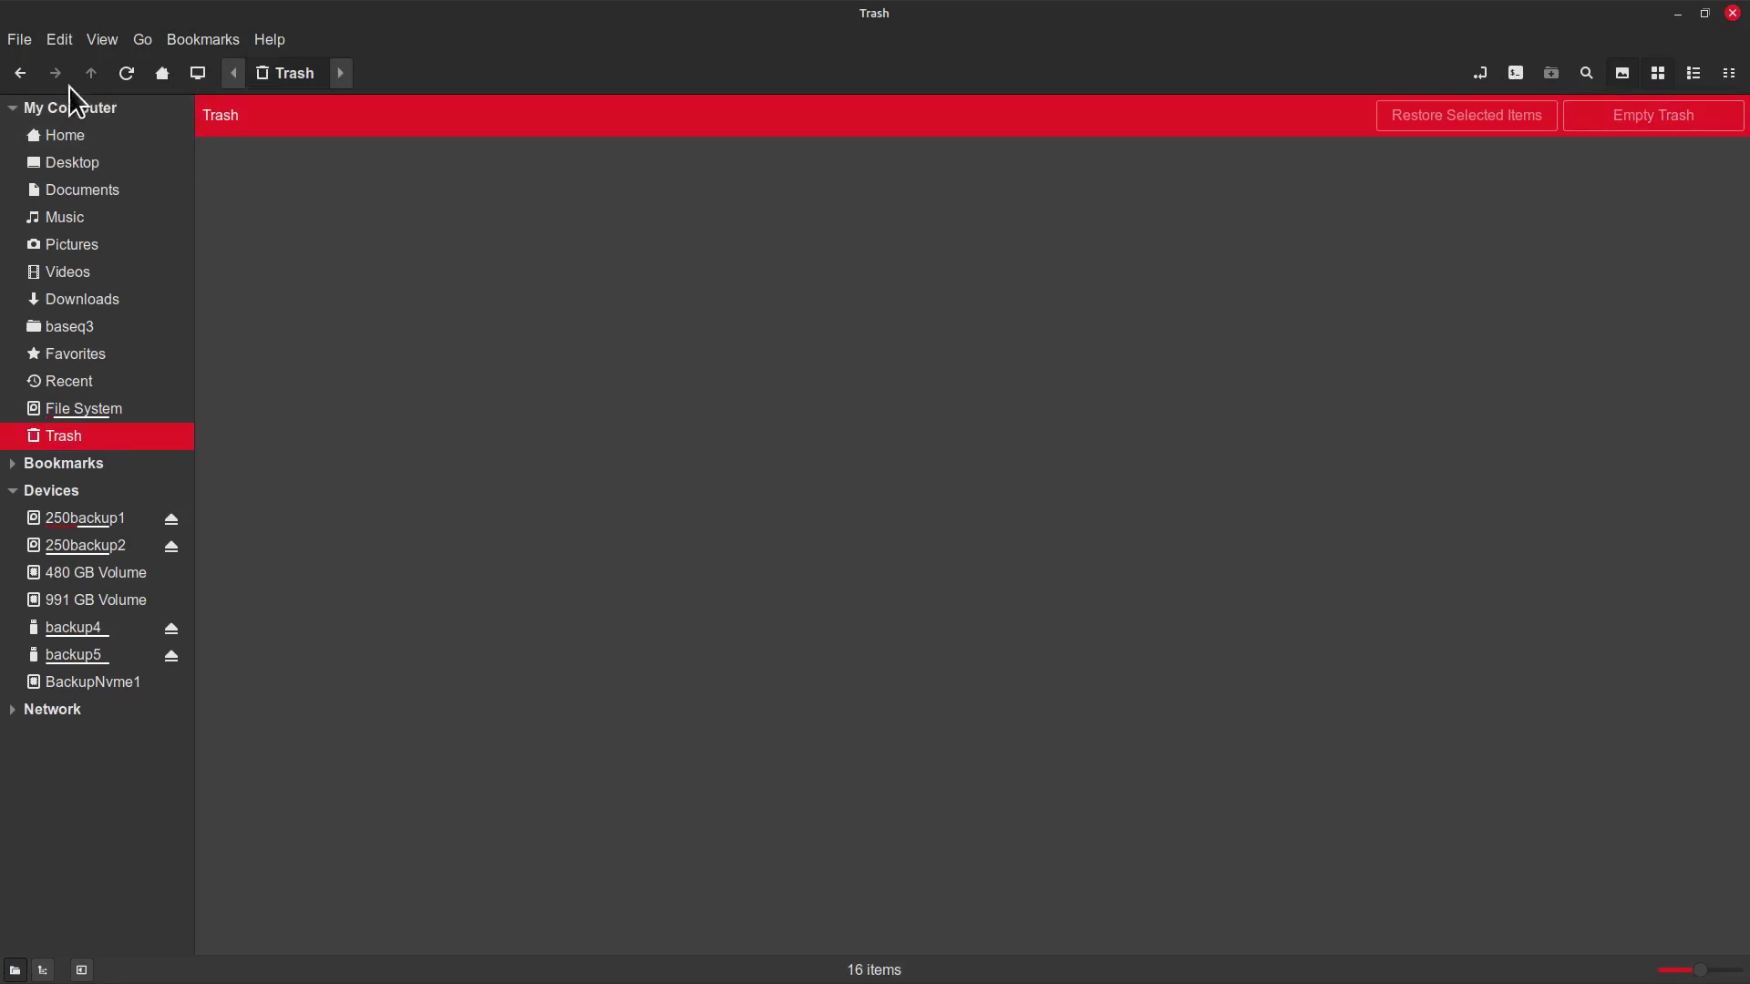
# Step: Return to the .icons folder, switch to System Settings, and examine the available mouse pointer themes
pyautogui.click(20, 73)
pyautogui.rightClick(762, 980)
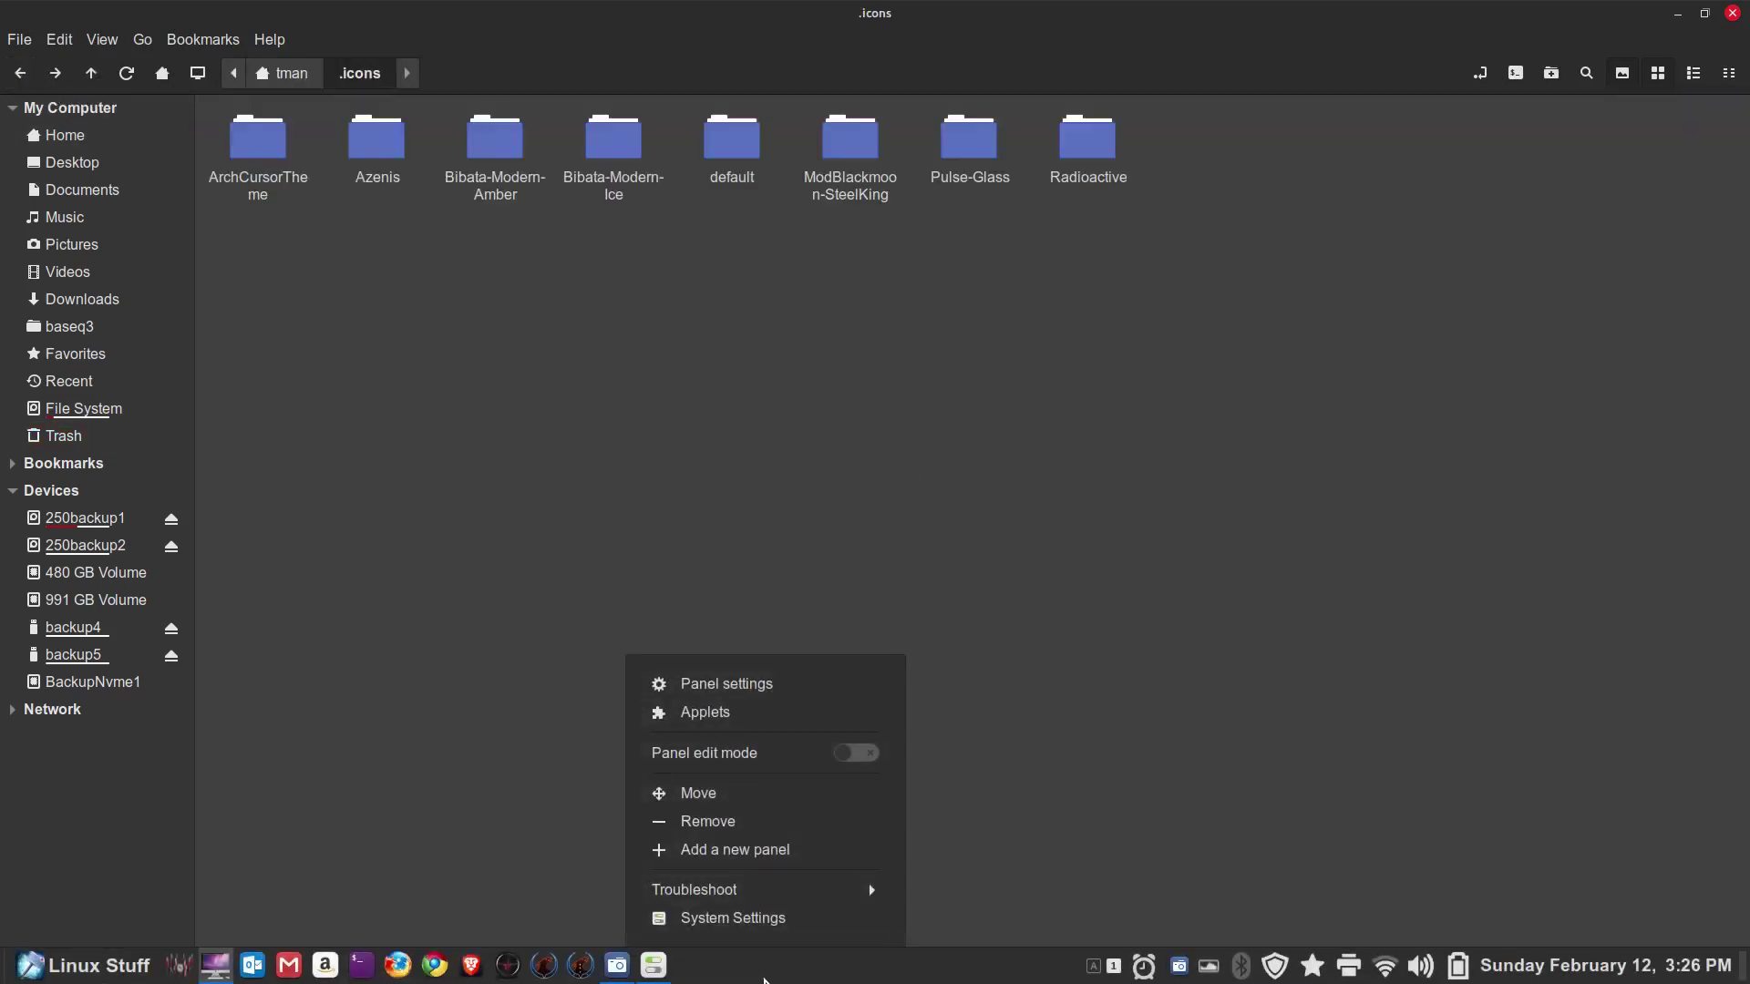
pyautogui.click(654, 965)
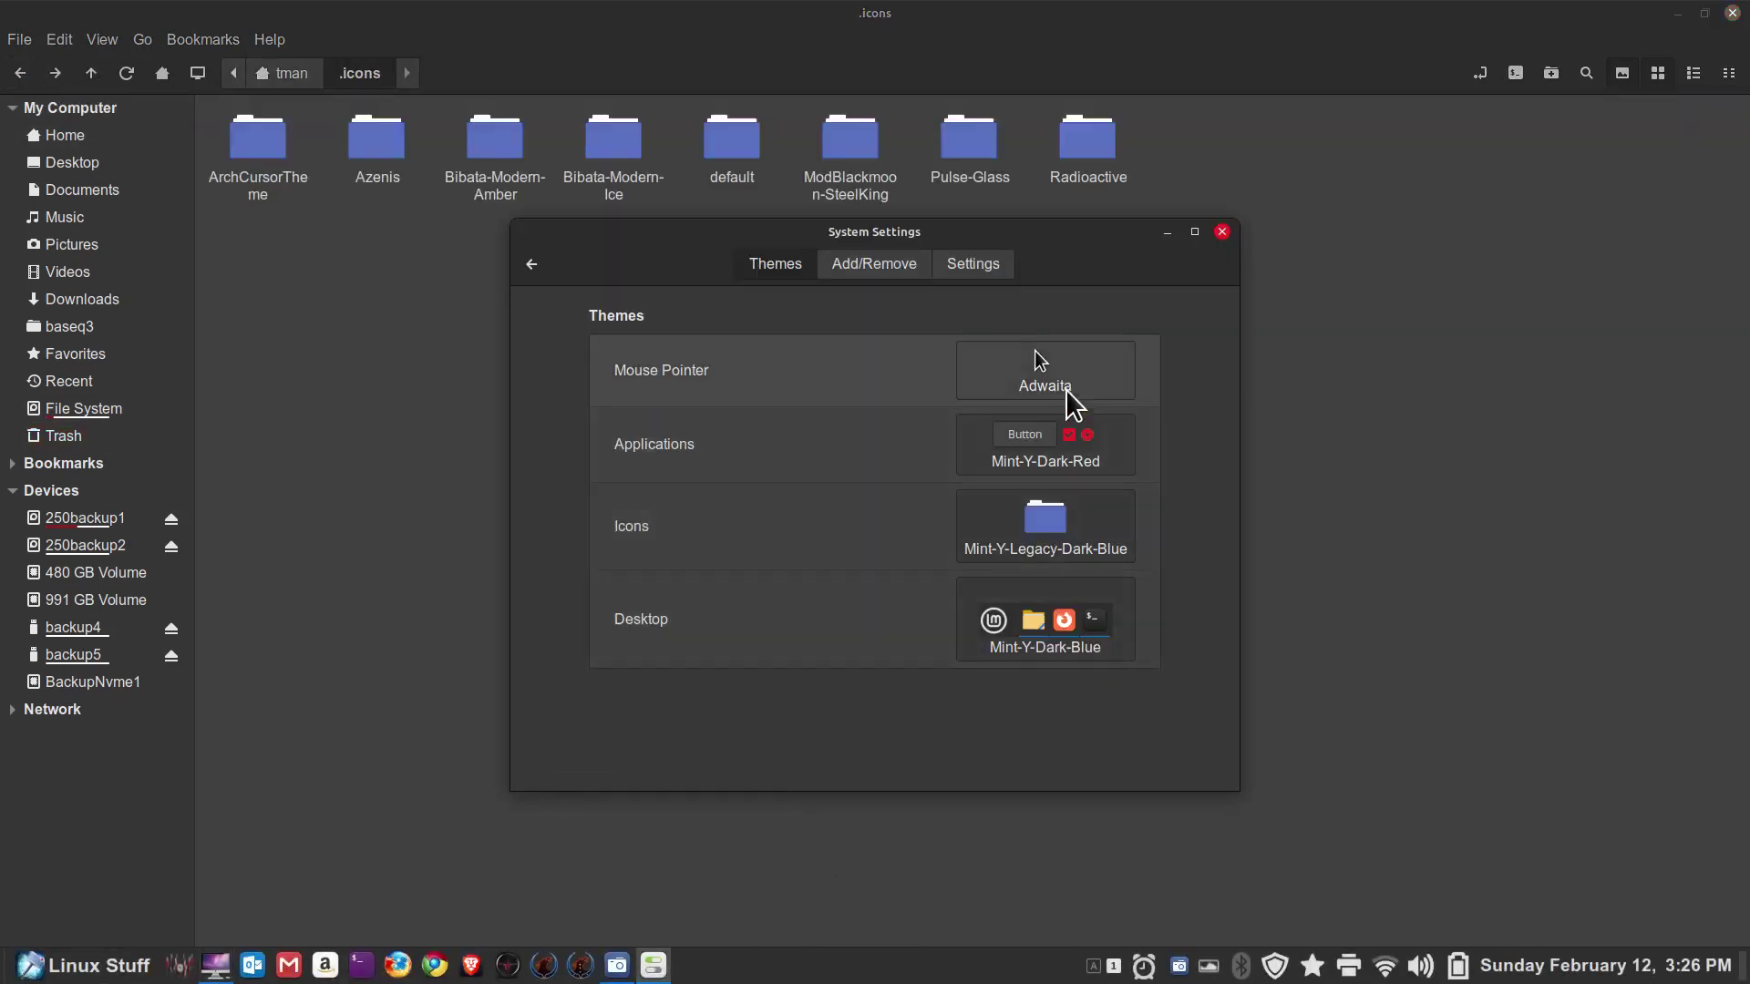
pyautogui.click(1048, 373)
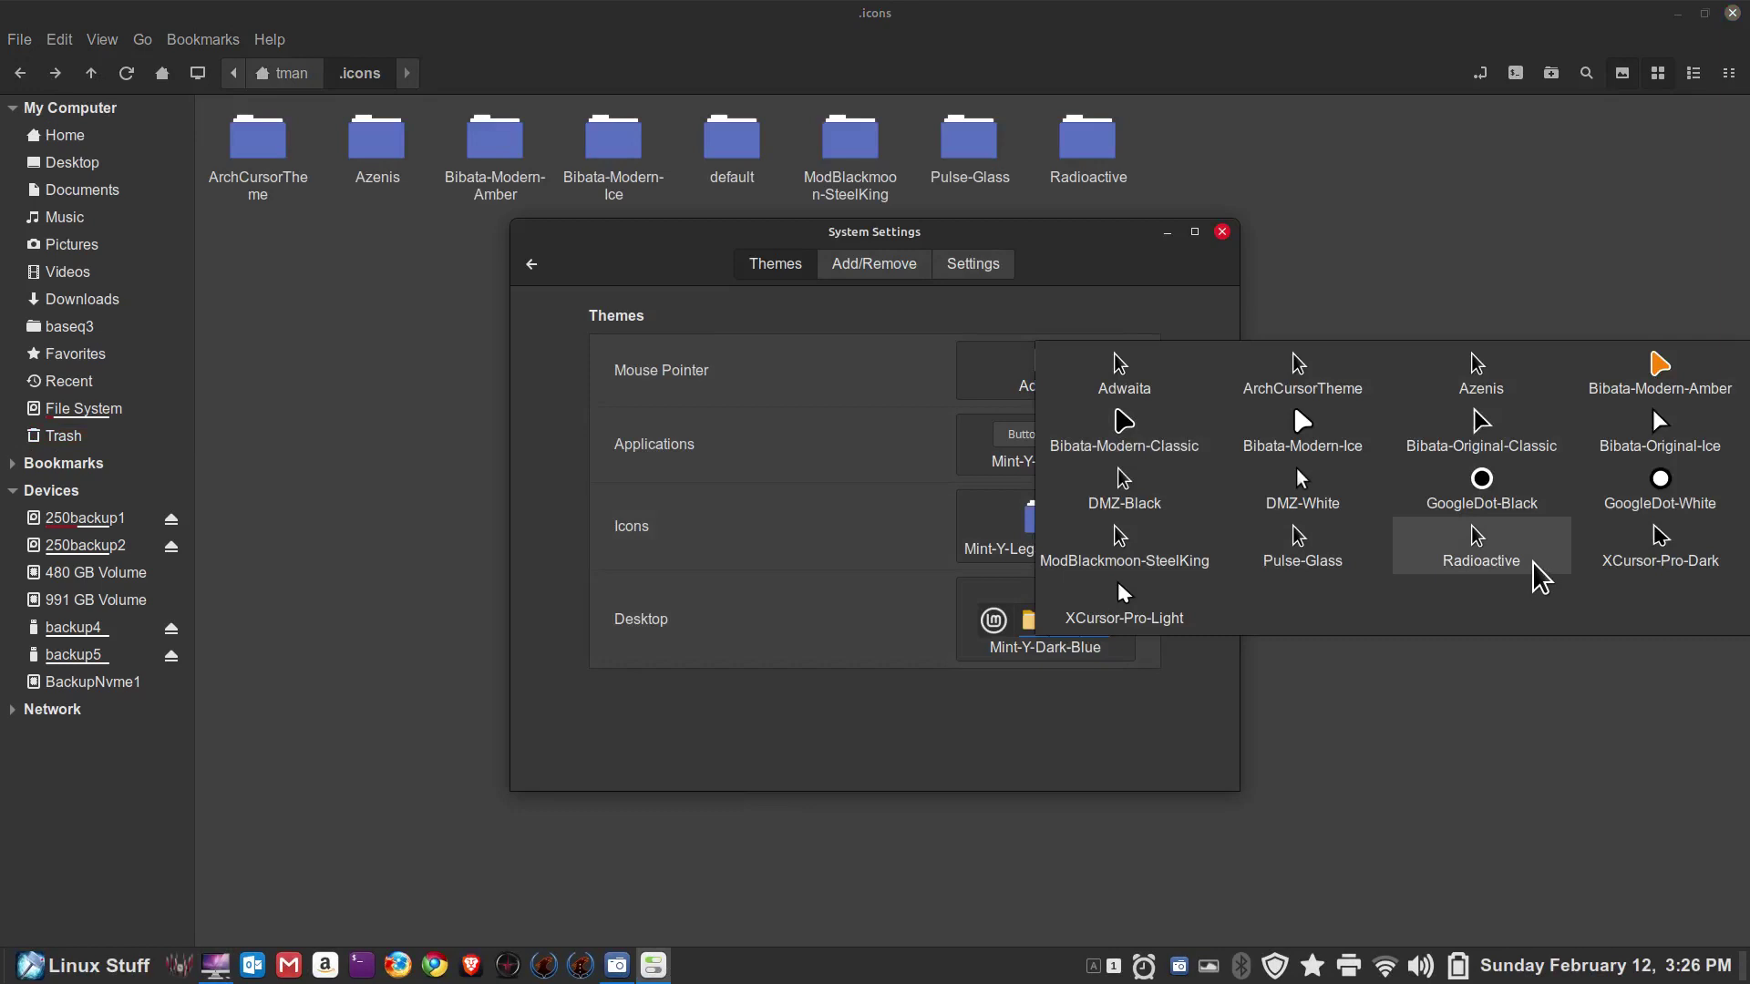
pyautogui.click(1163, 375)
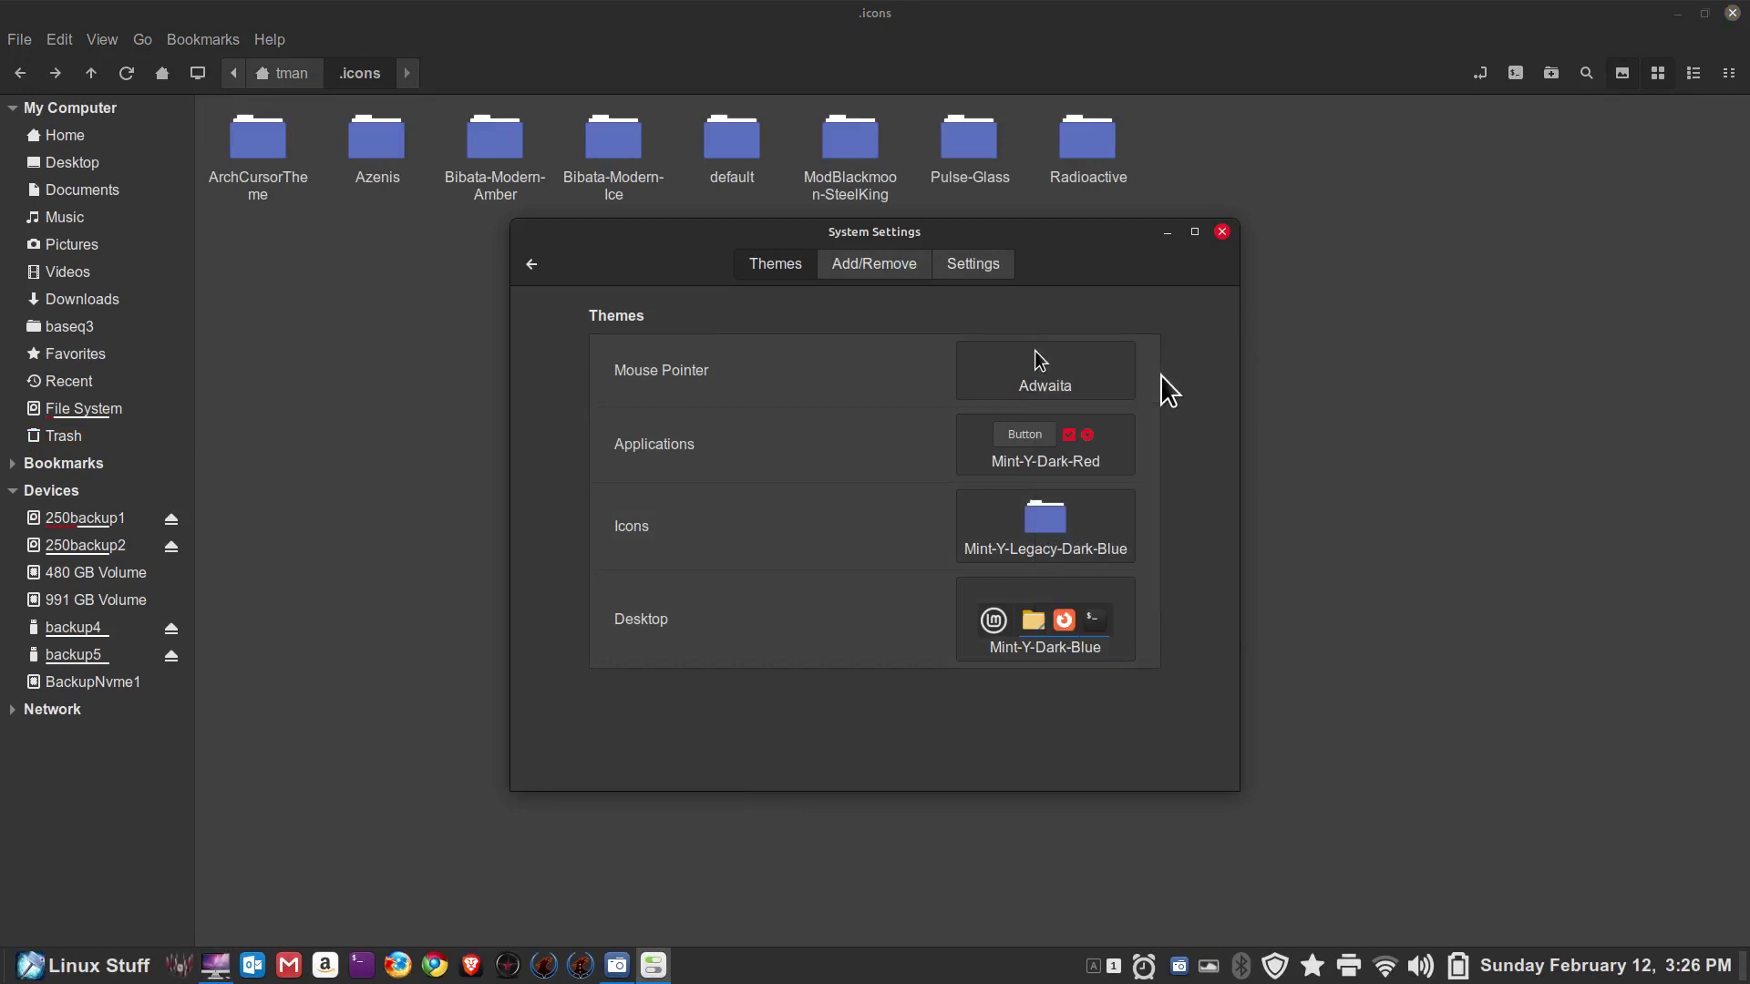
pyautogui.click(1093, 375)
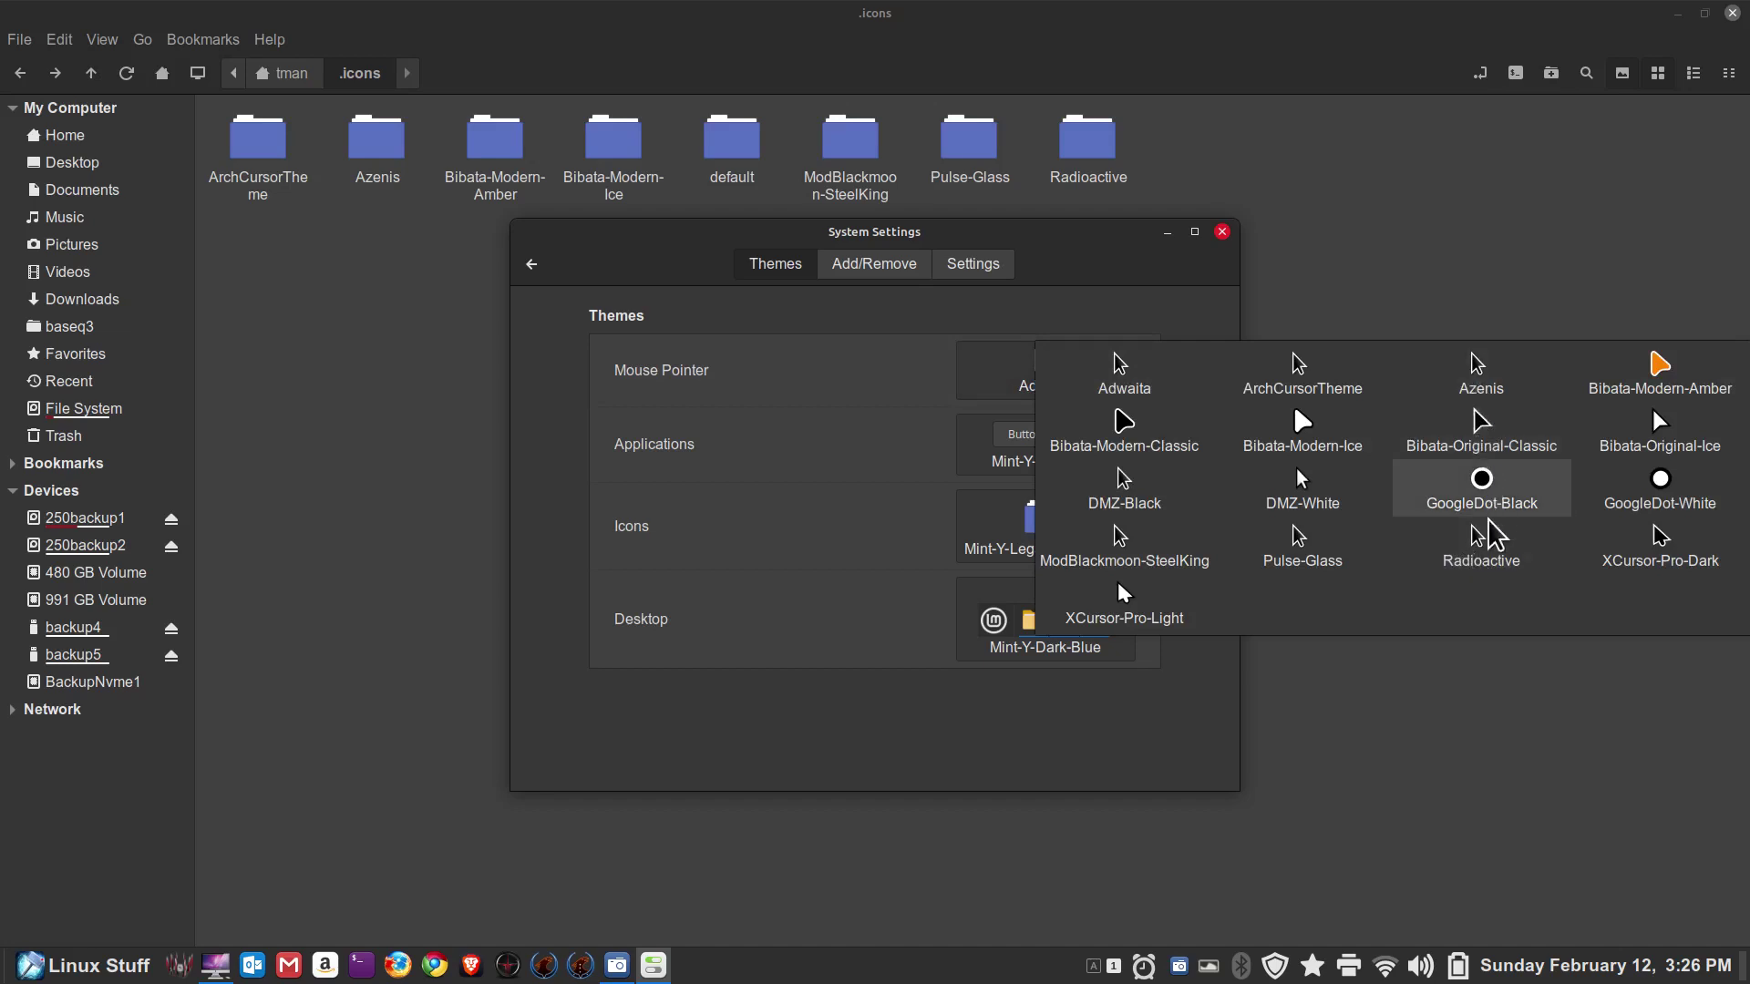
pyautogui.click(1145, 249)
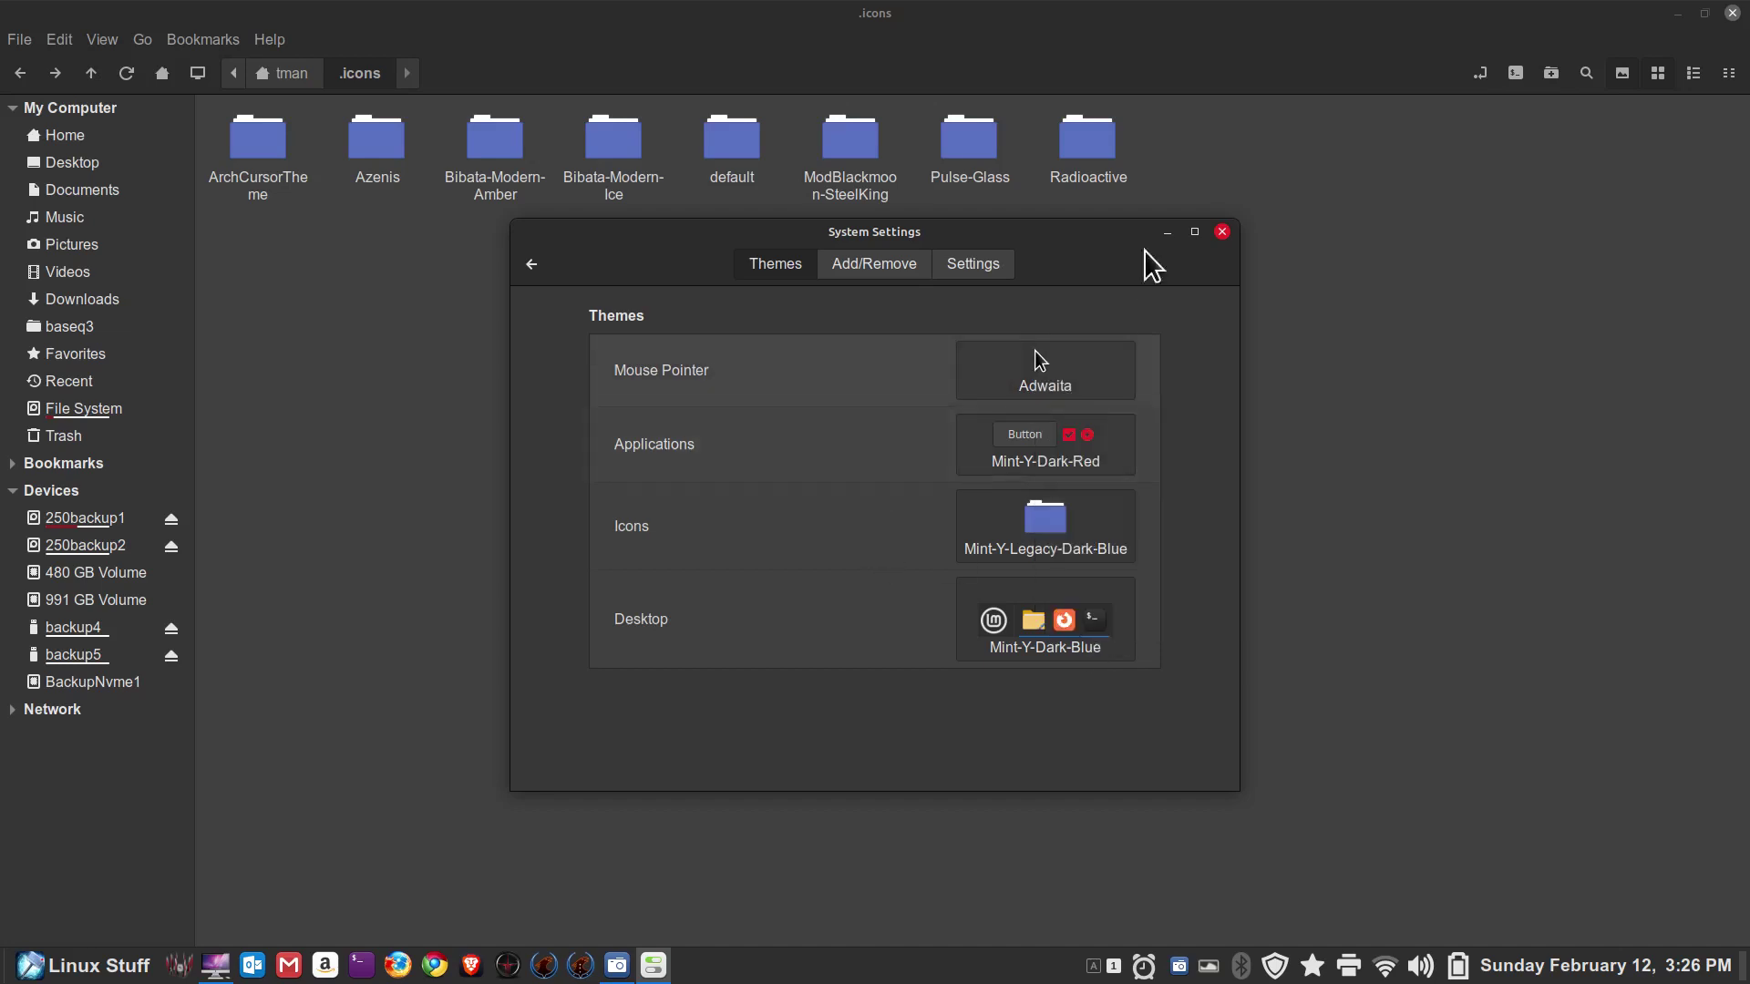
# Step: Move the Radioactive folder from .icons to the Trash, and return to the mouse pointer setting in System Settings
pyautogui.click(1091, 153)
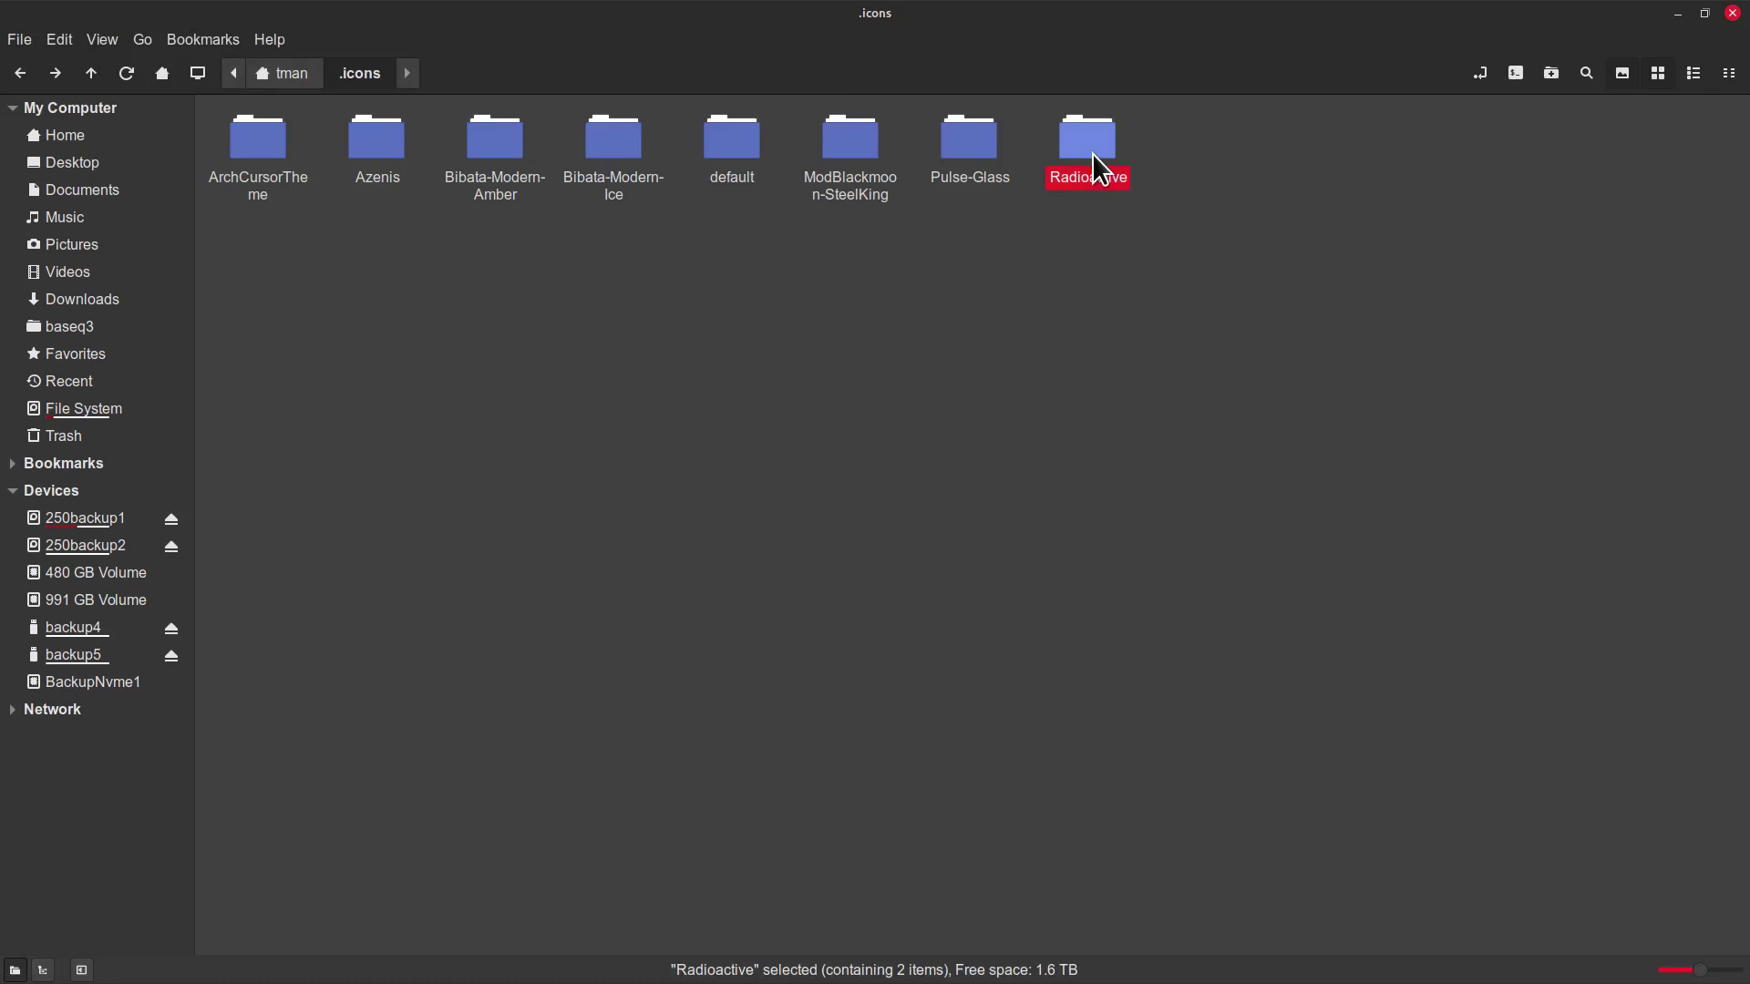
pyautogui.press('Delete')
pyautogui.moveTo(849, 973)
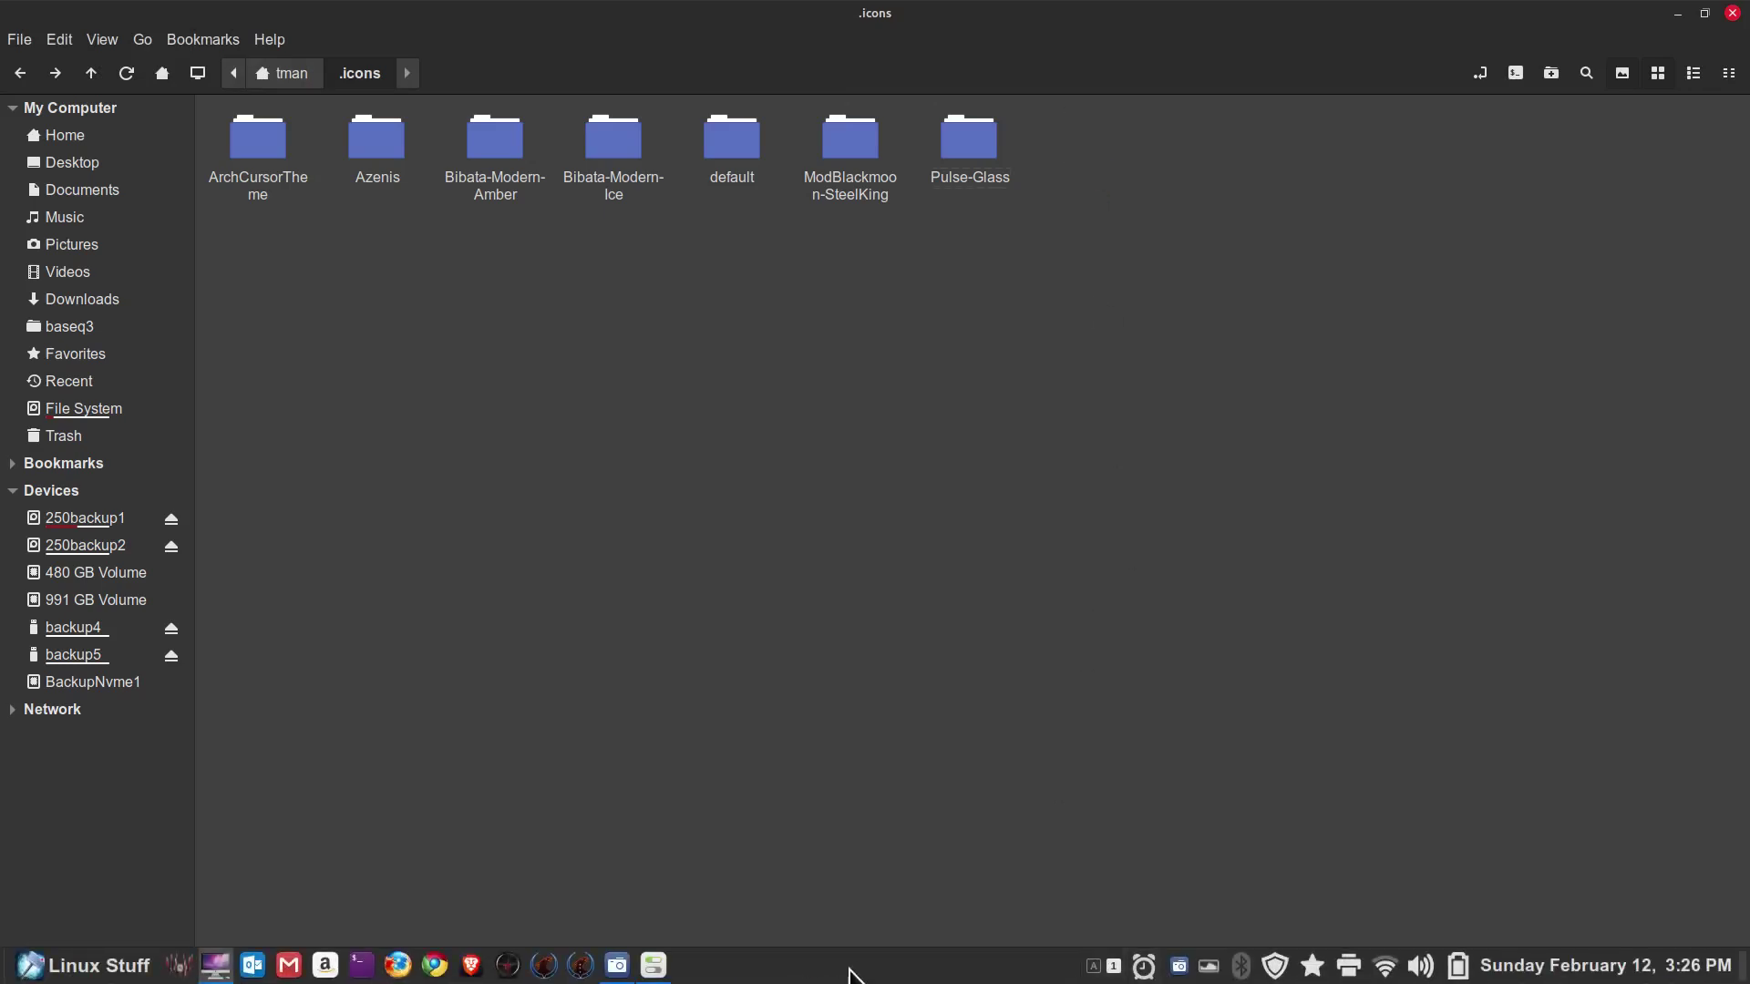
pyautogui.moveTo(653, 965)
pyautogui.click(653, 847)
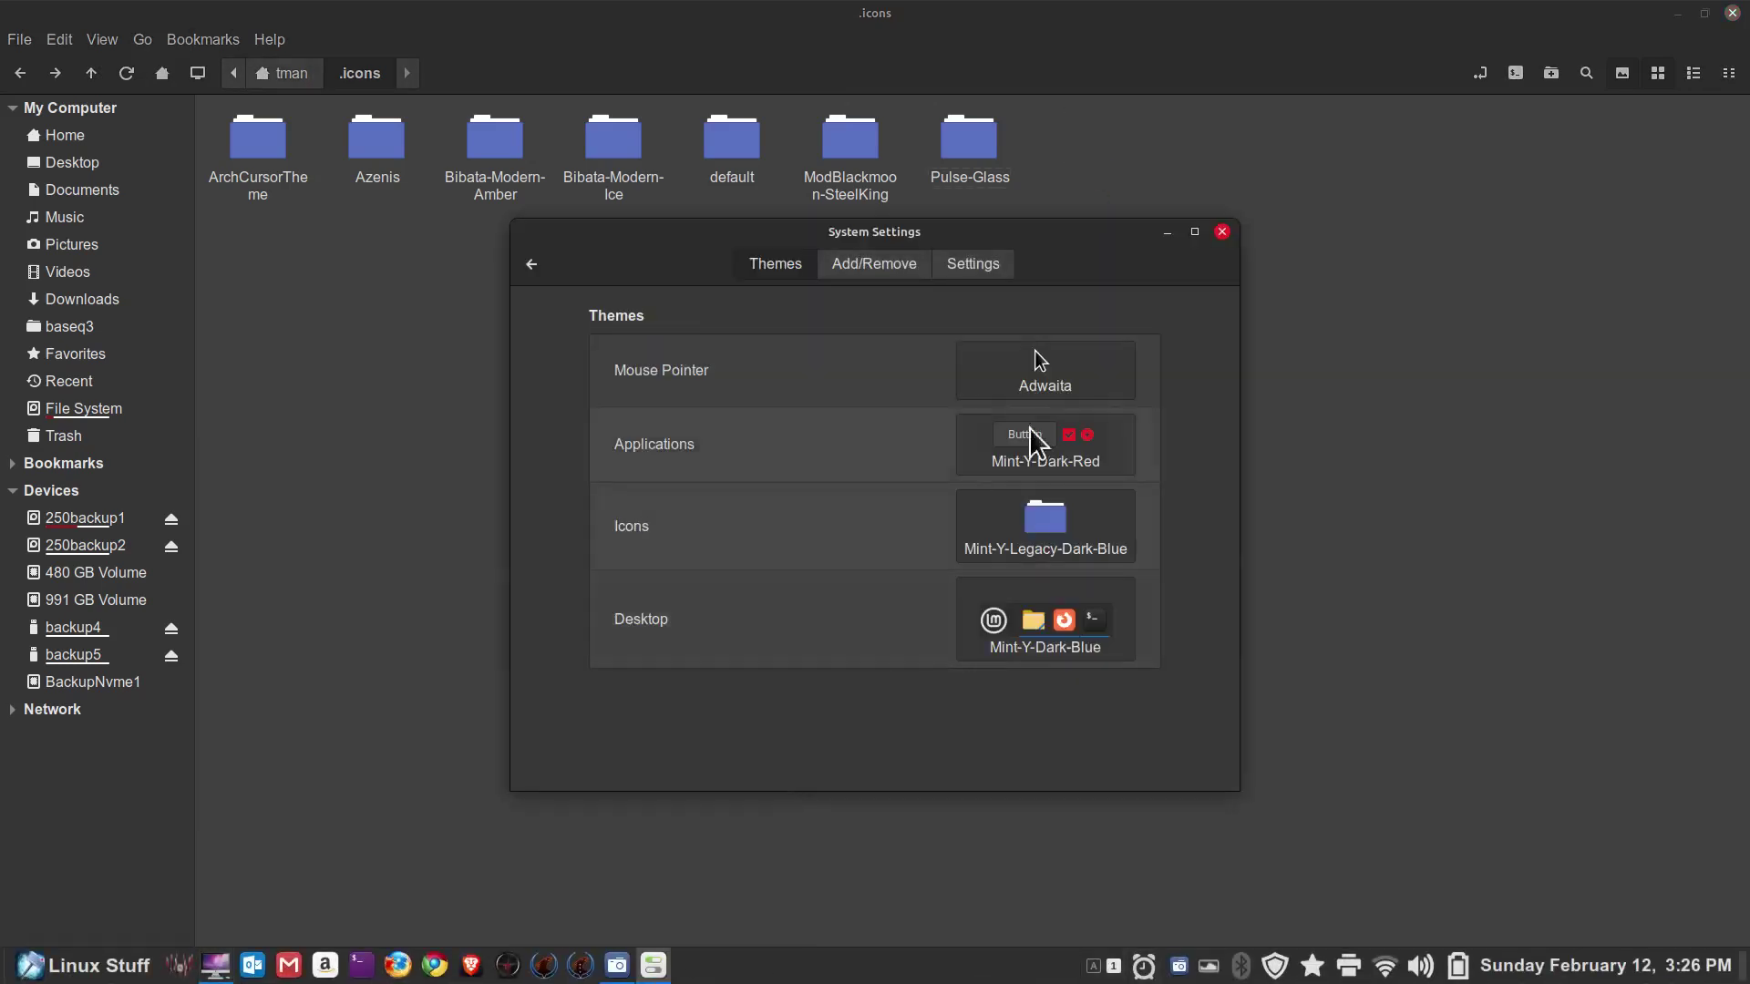
pyautogui.click(1048, 369)
pyautogui.click(1068, 390)
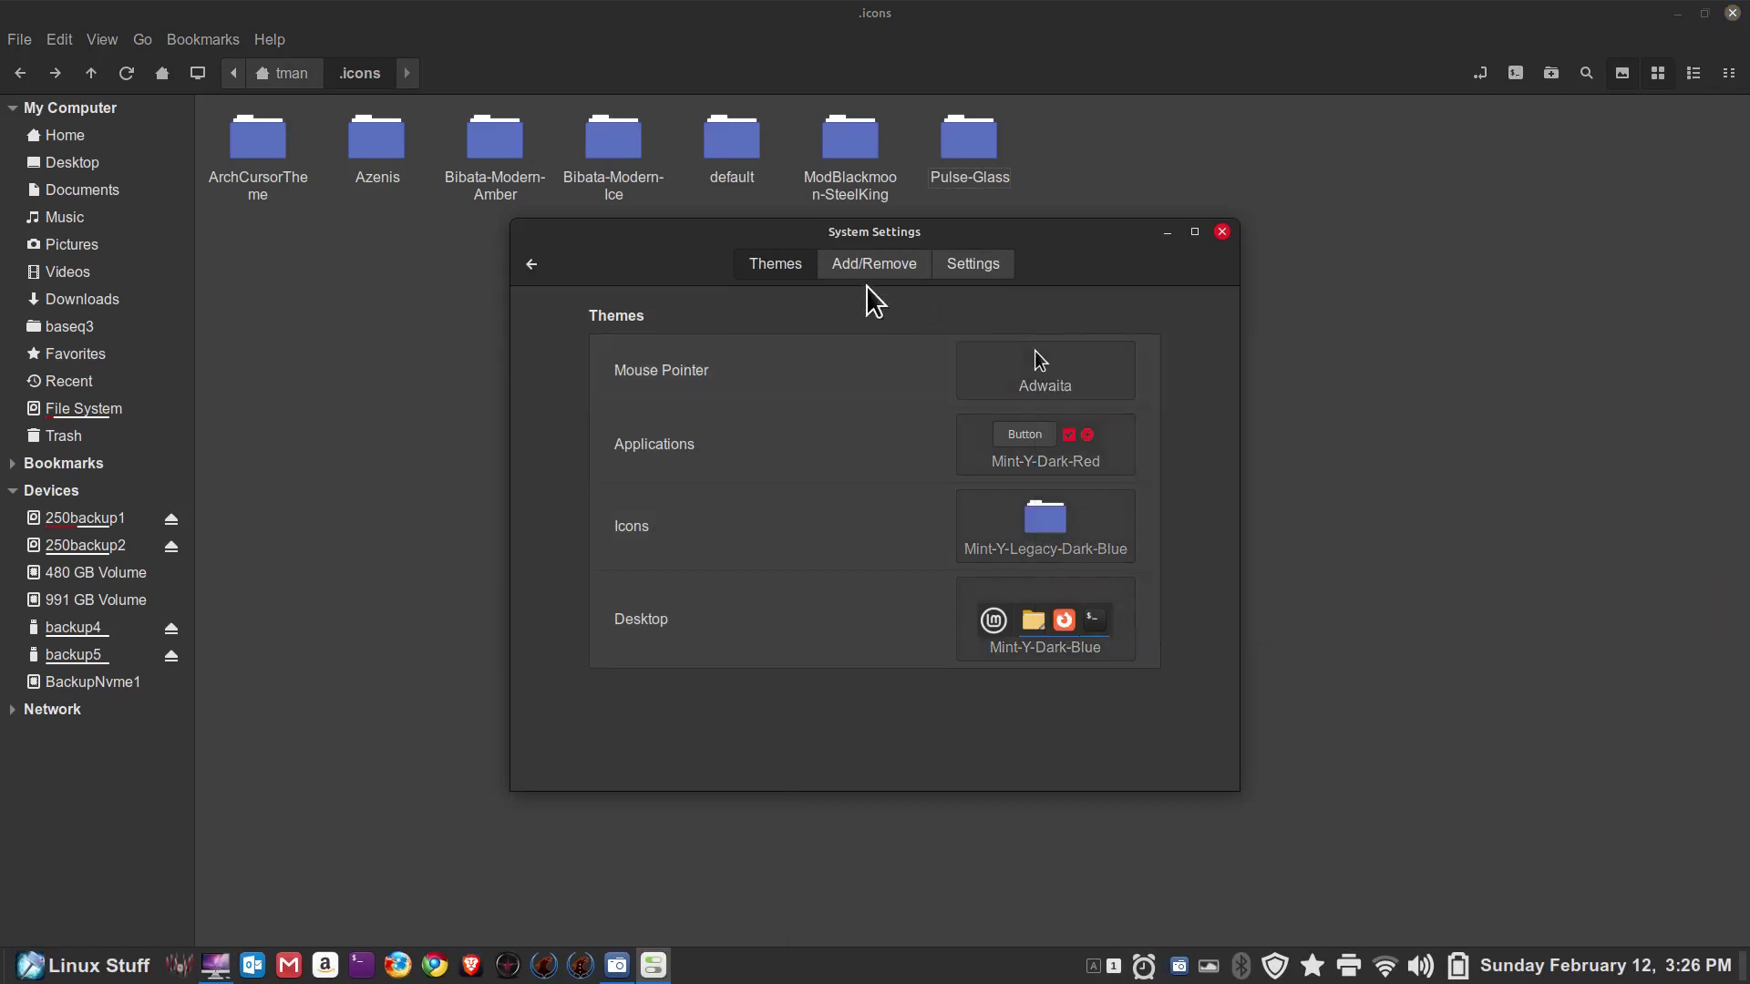
# Step: Reload the Themes settings, examine the mouse pointer themes again, and return to the System Settings overview
pyautogui.click(531, 261)
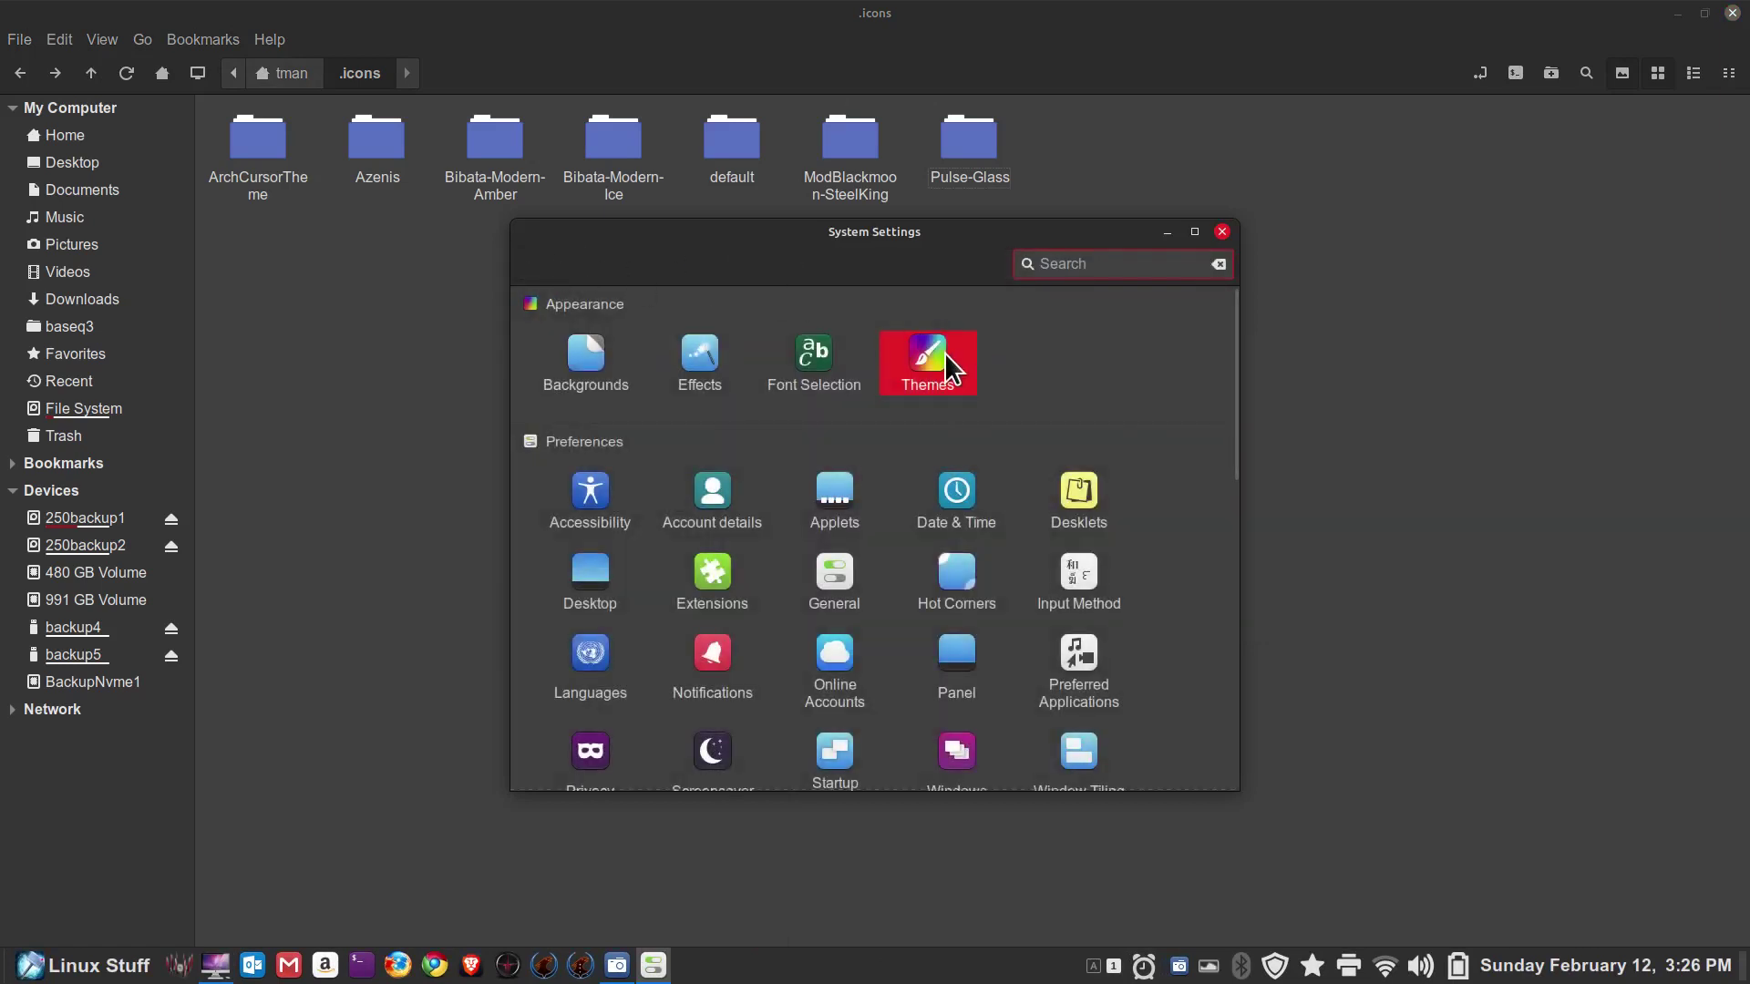
pyautogui.click(944, 353)
pyautogui.click(1038, 374)
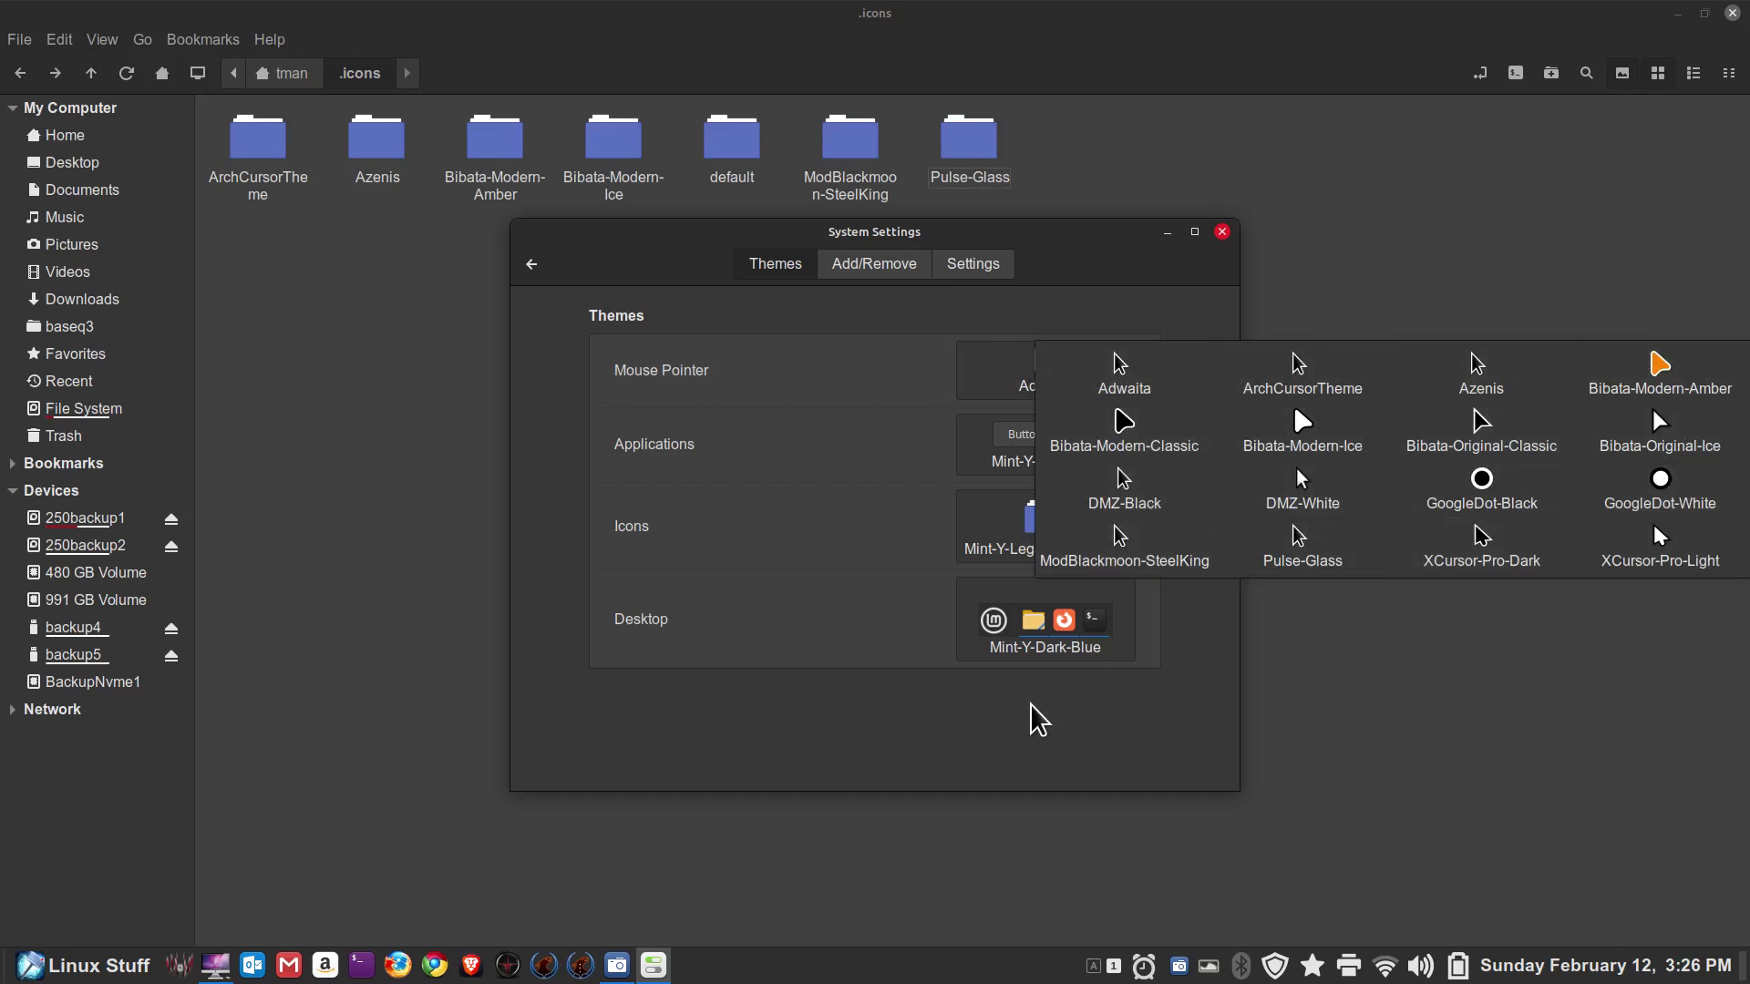
pyautogui.click(671, 647)
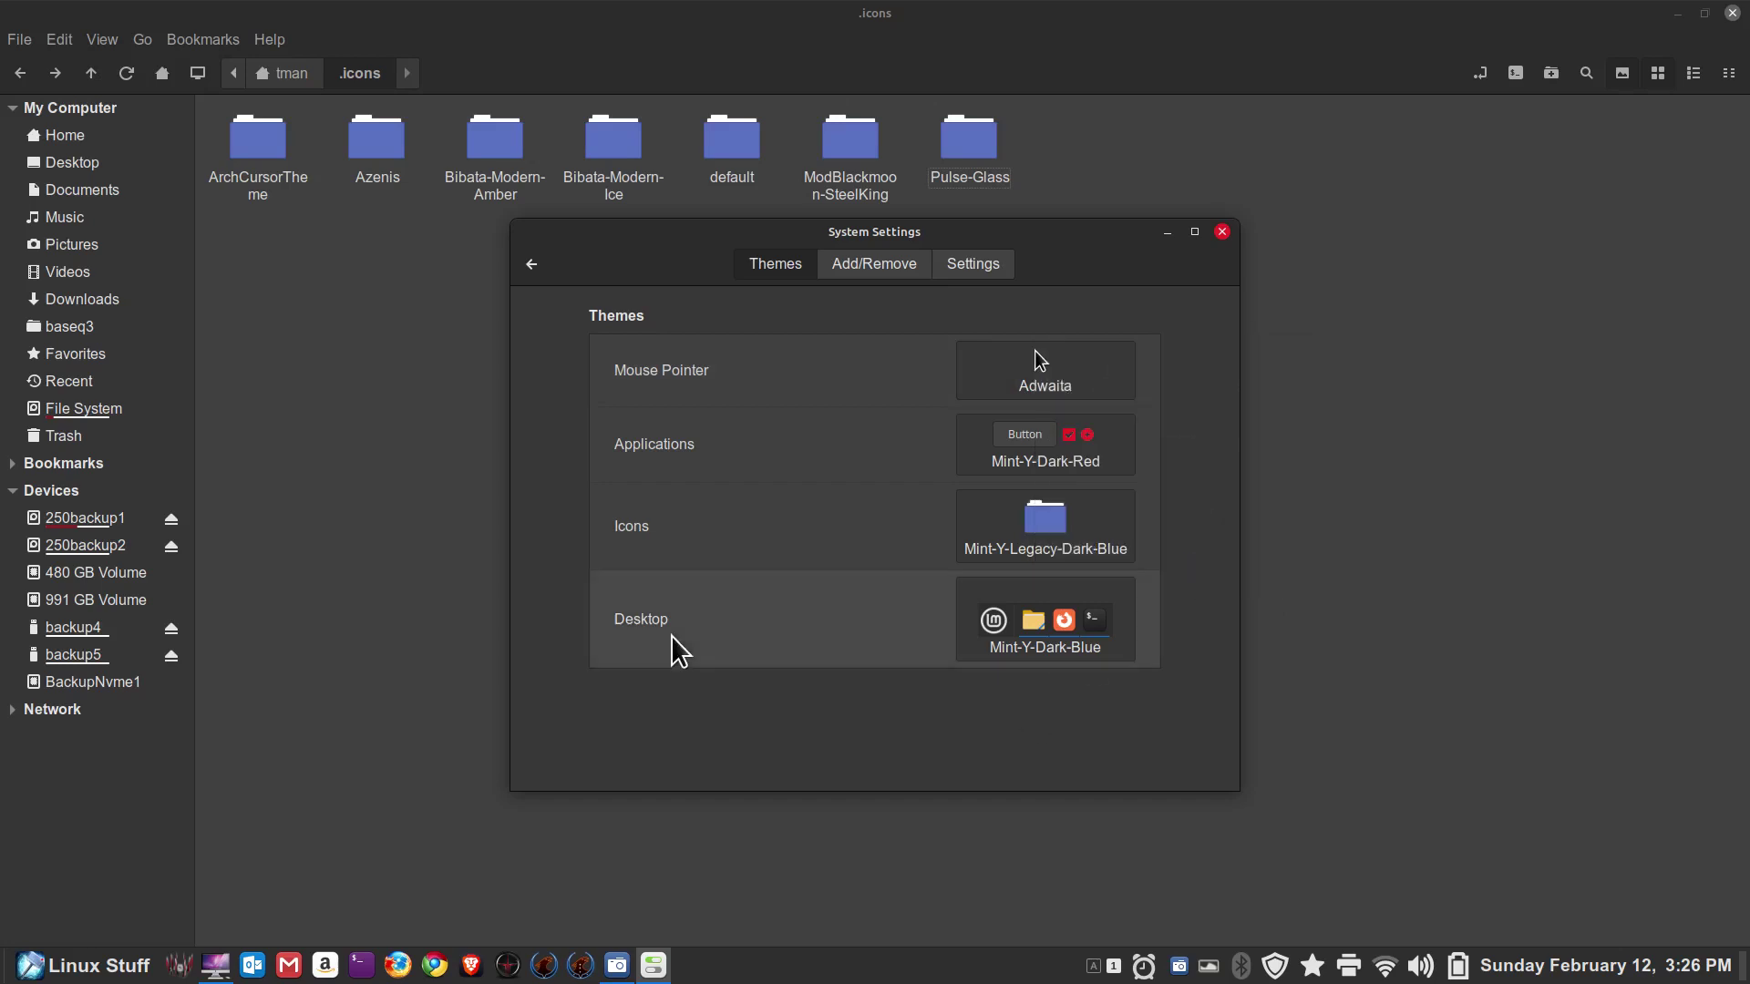
pyautogui.click(530, 266)
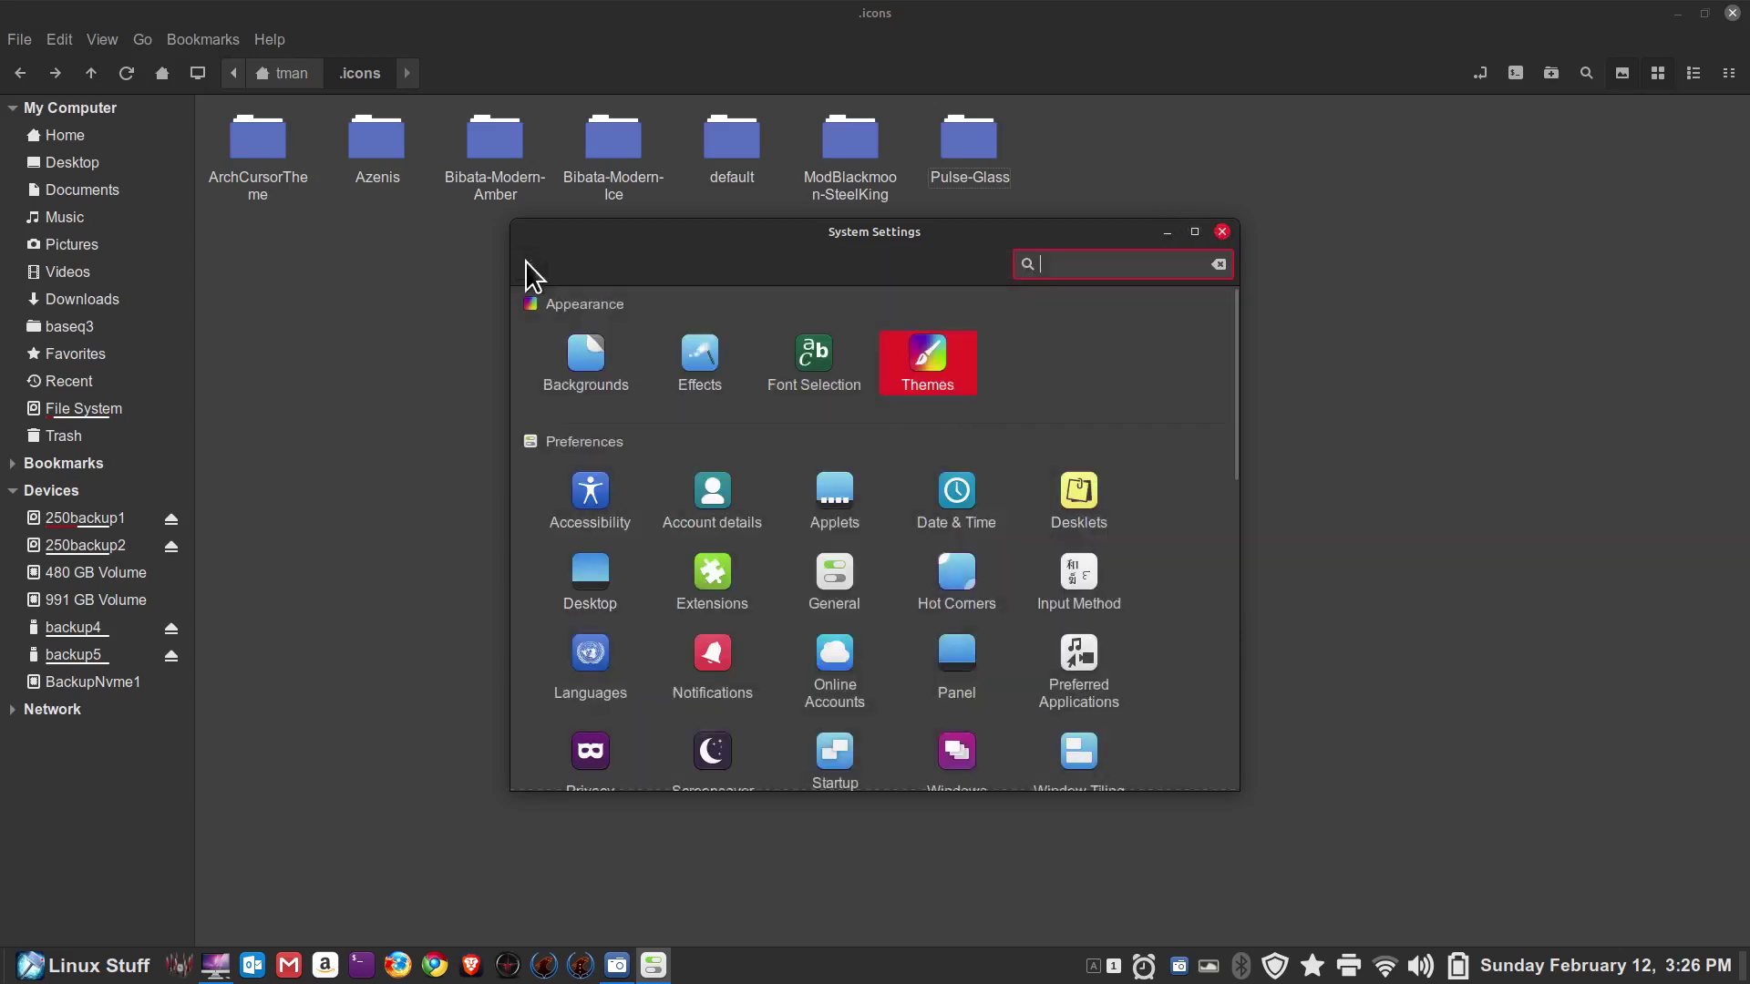
# Step: Restore the Radioactive folder from the Trash
pyautogui.click(310, 250)
pyautogui.click(144, 412)
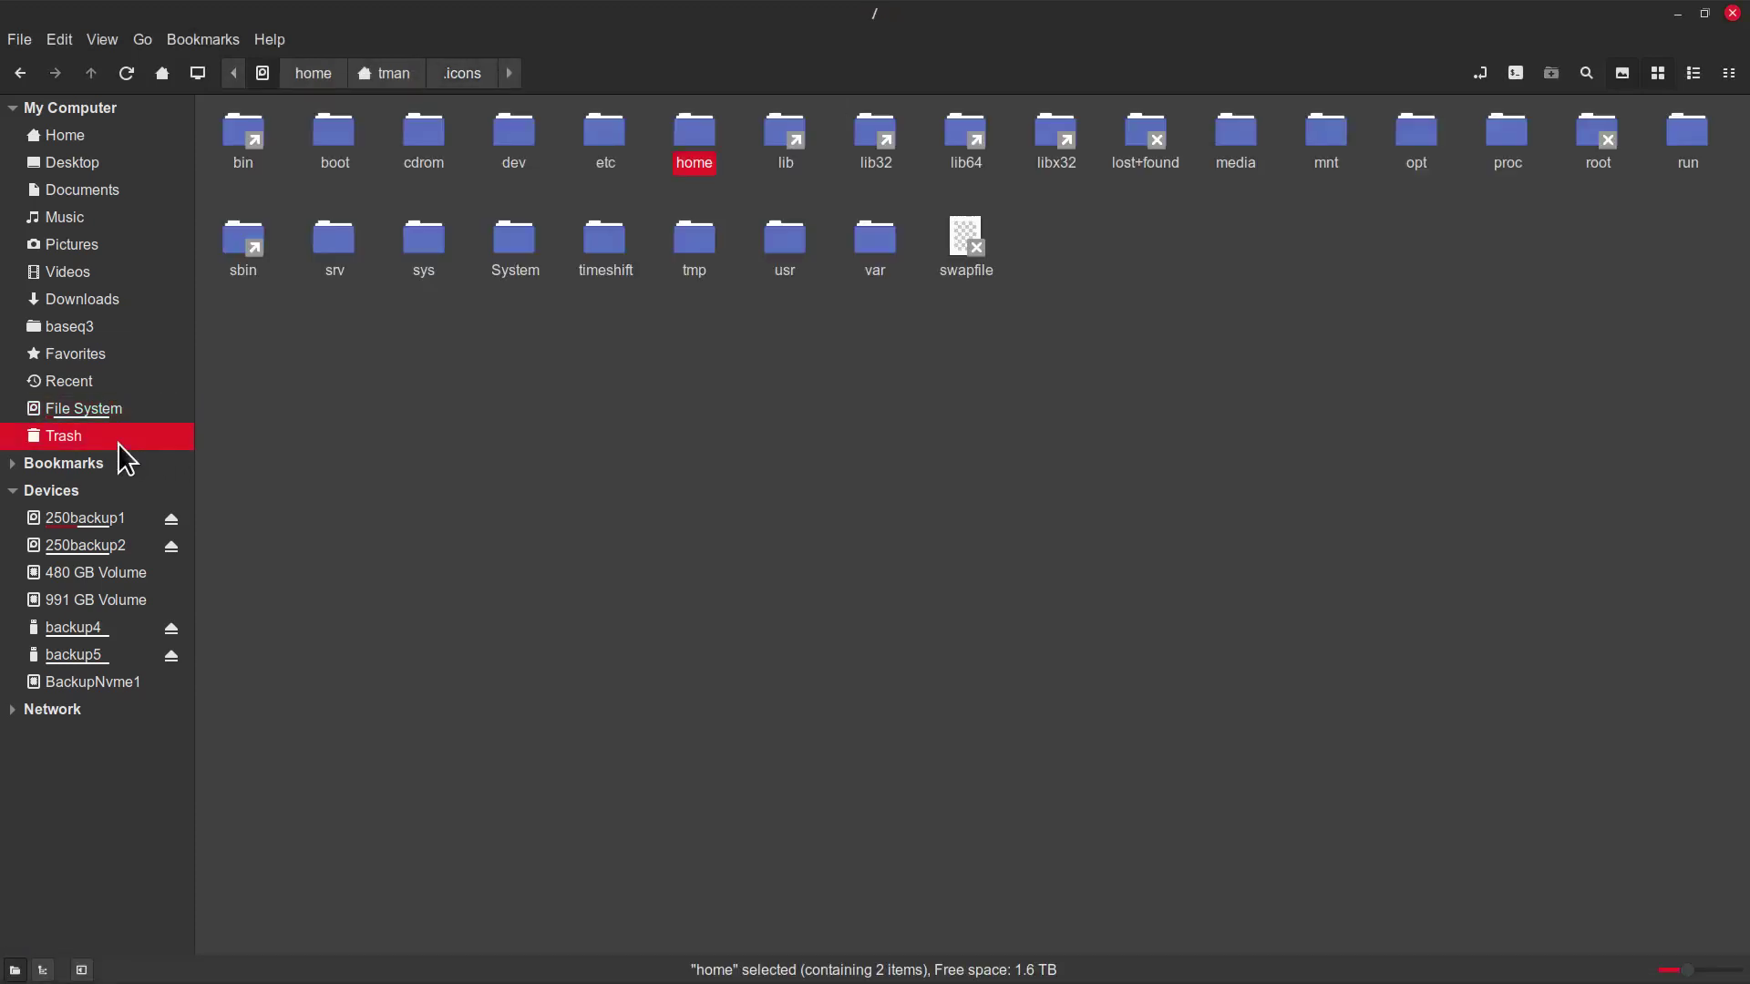
pyautogui.click(117, 440)
pyautogui.click(257, 197)
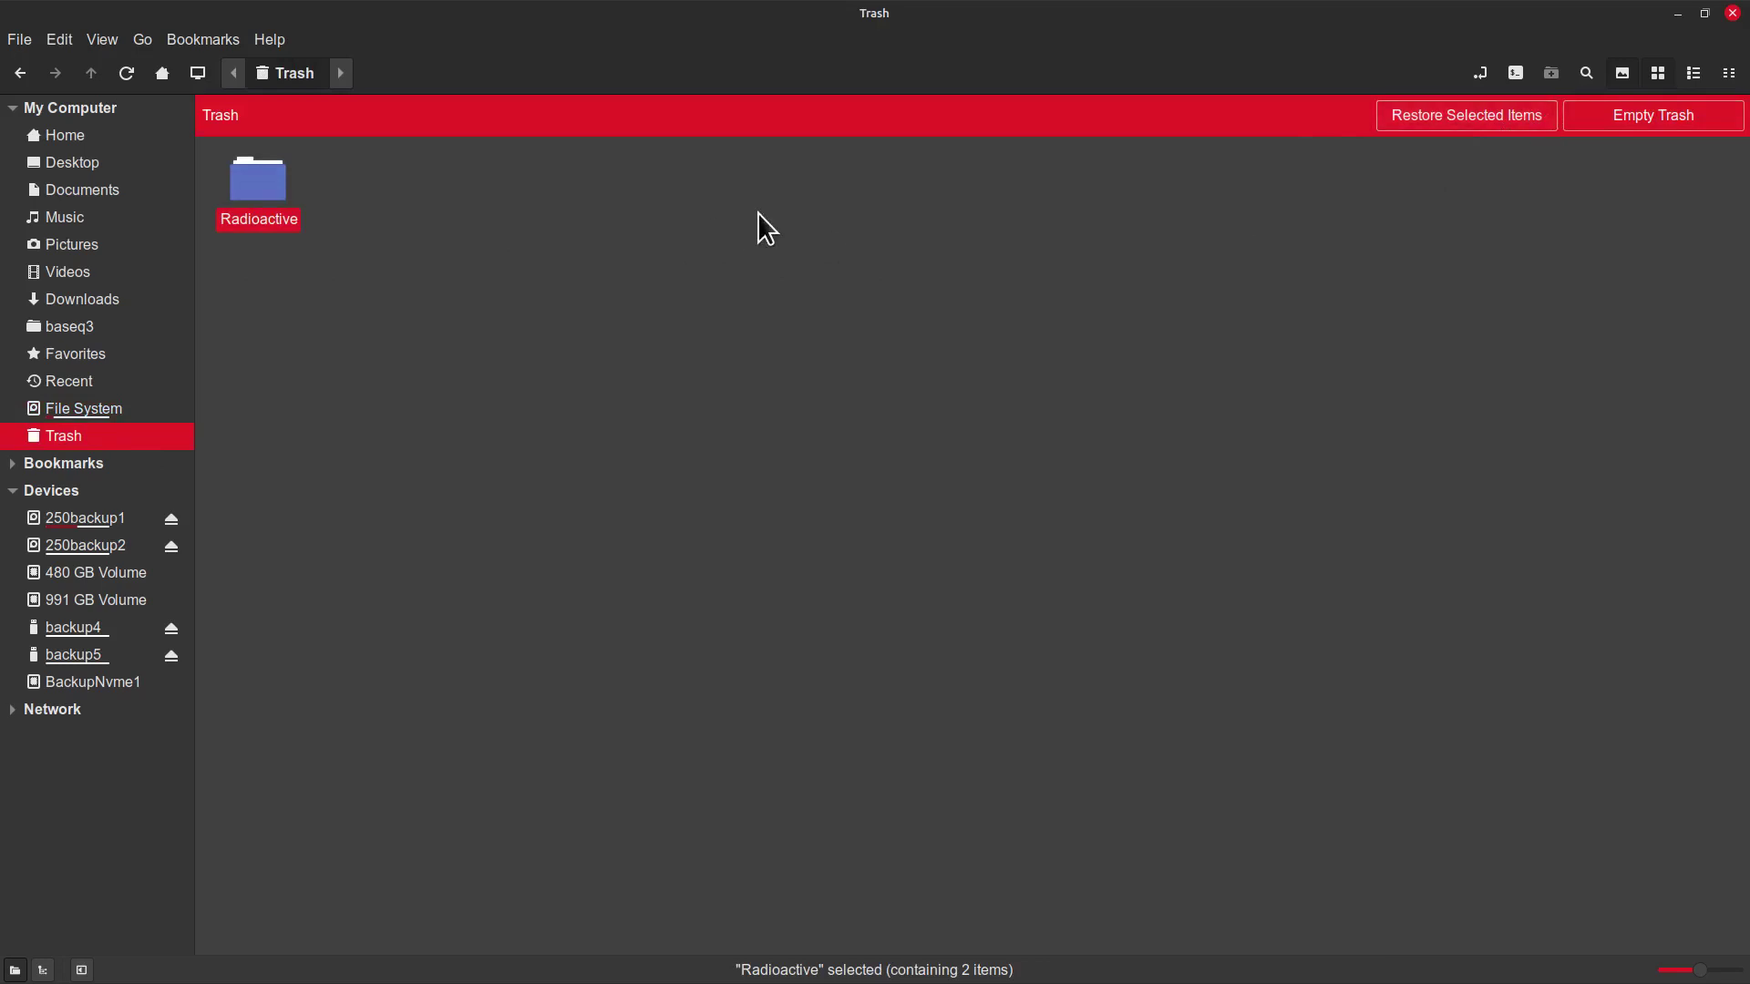
pyautogui.click(1480, 117)
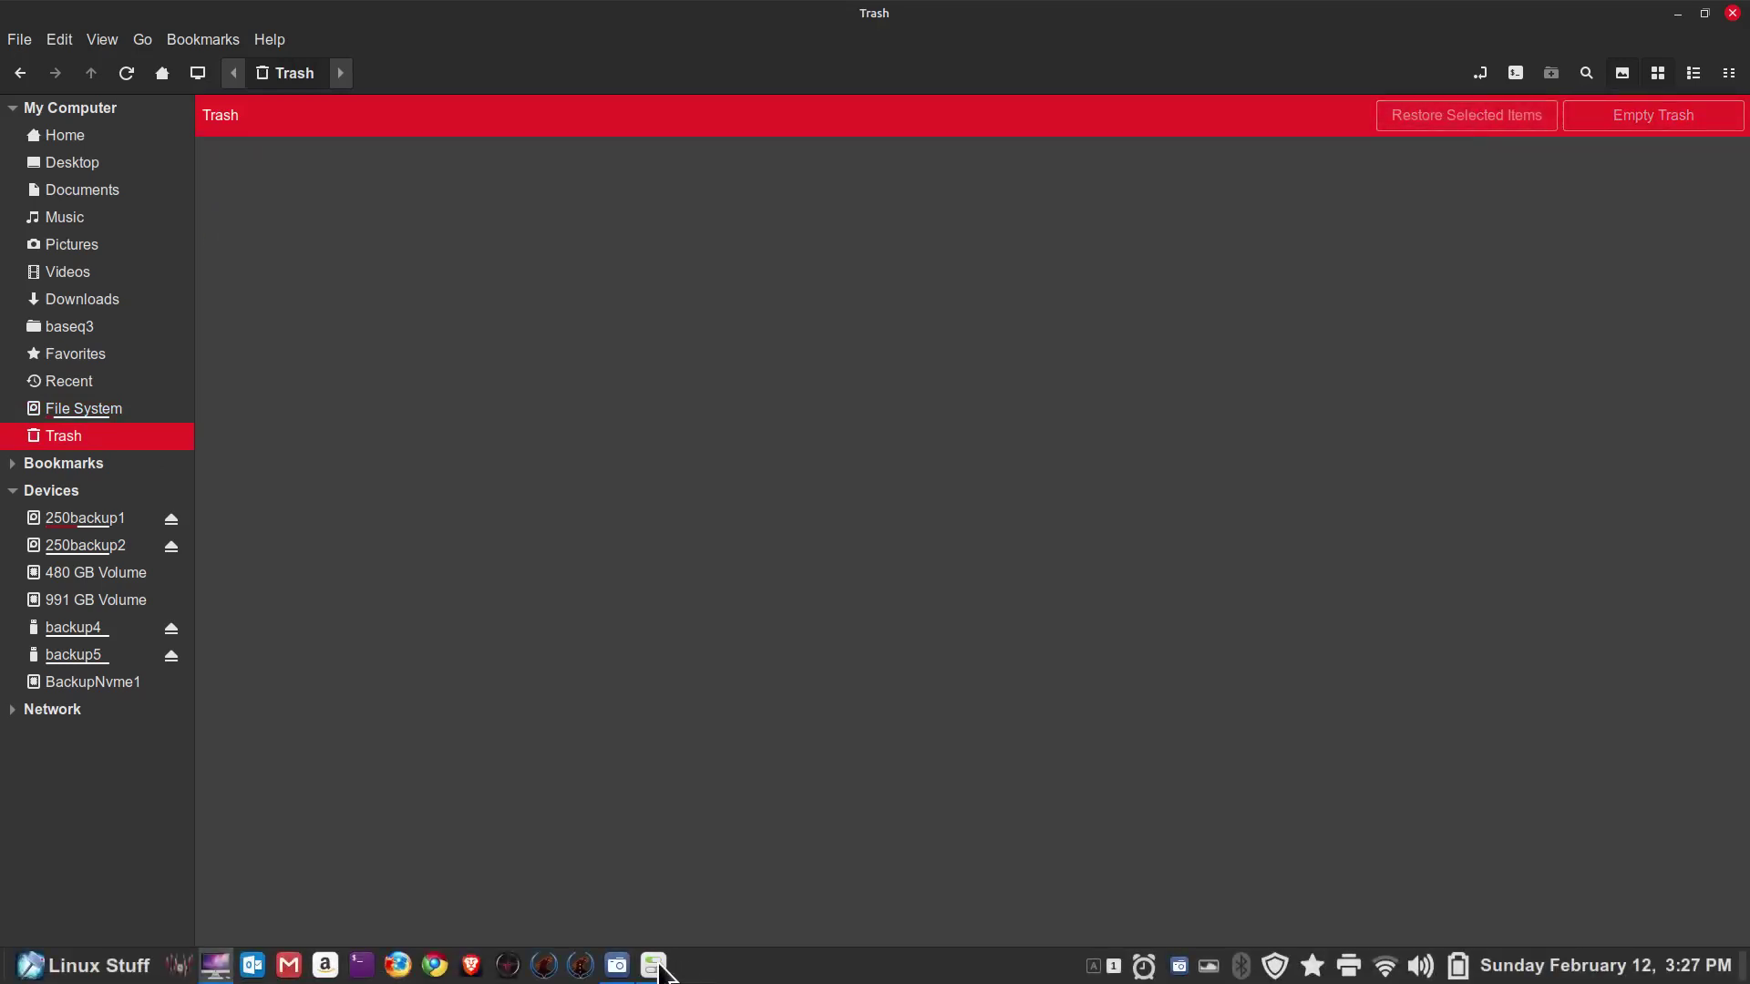
# Step: Reopen the Themes page in System Settings and set the mouse pointer to Radioactive
pyautogui.click(656, 966)
pyautogui.click(922, 369)
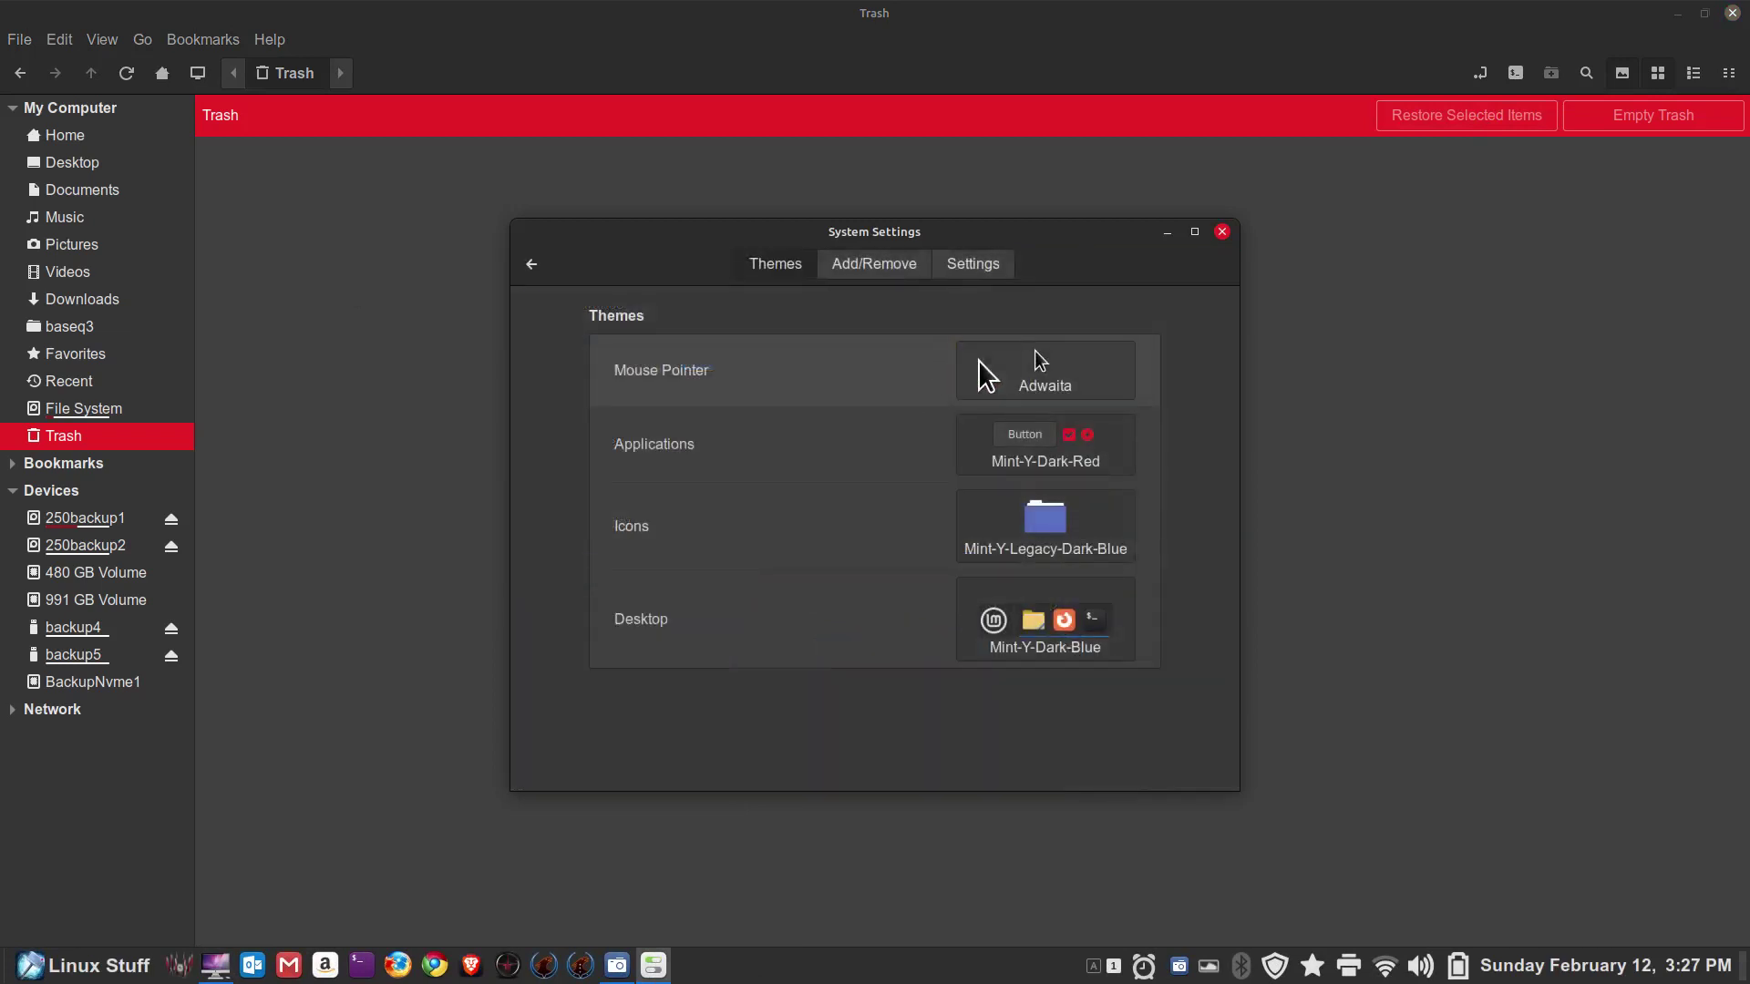
pyautogui.click(1045, 365)
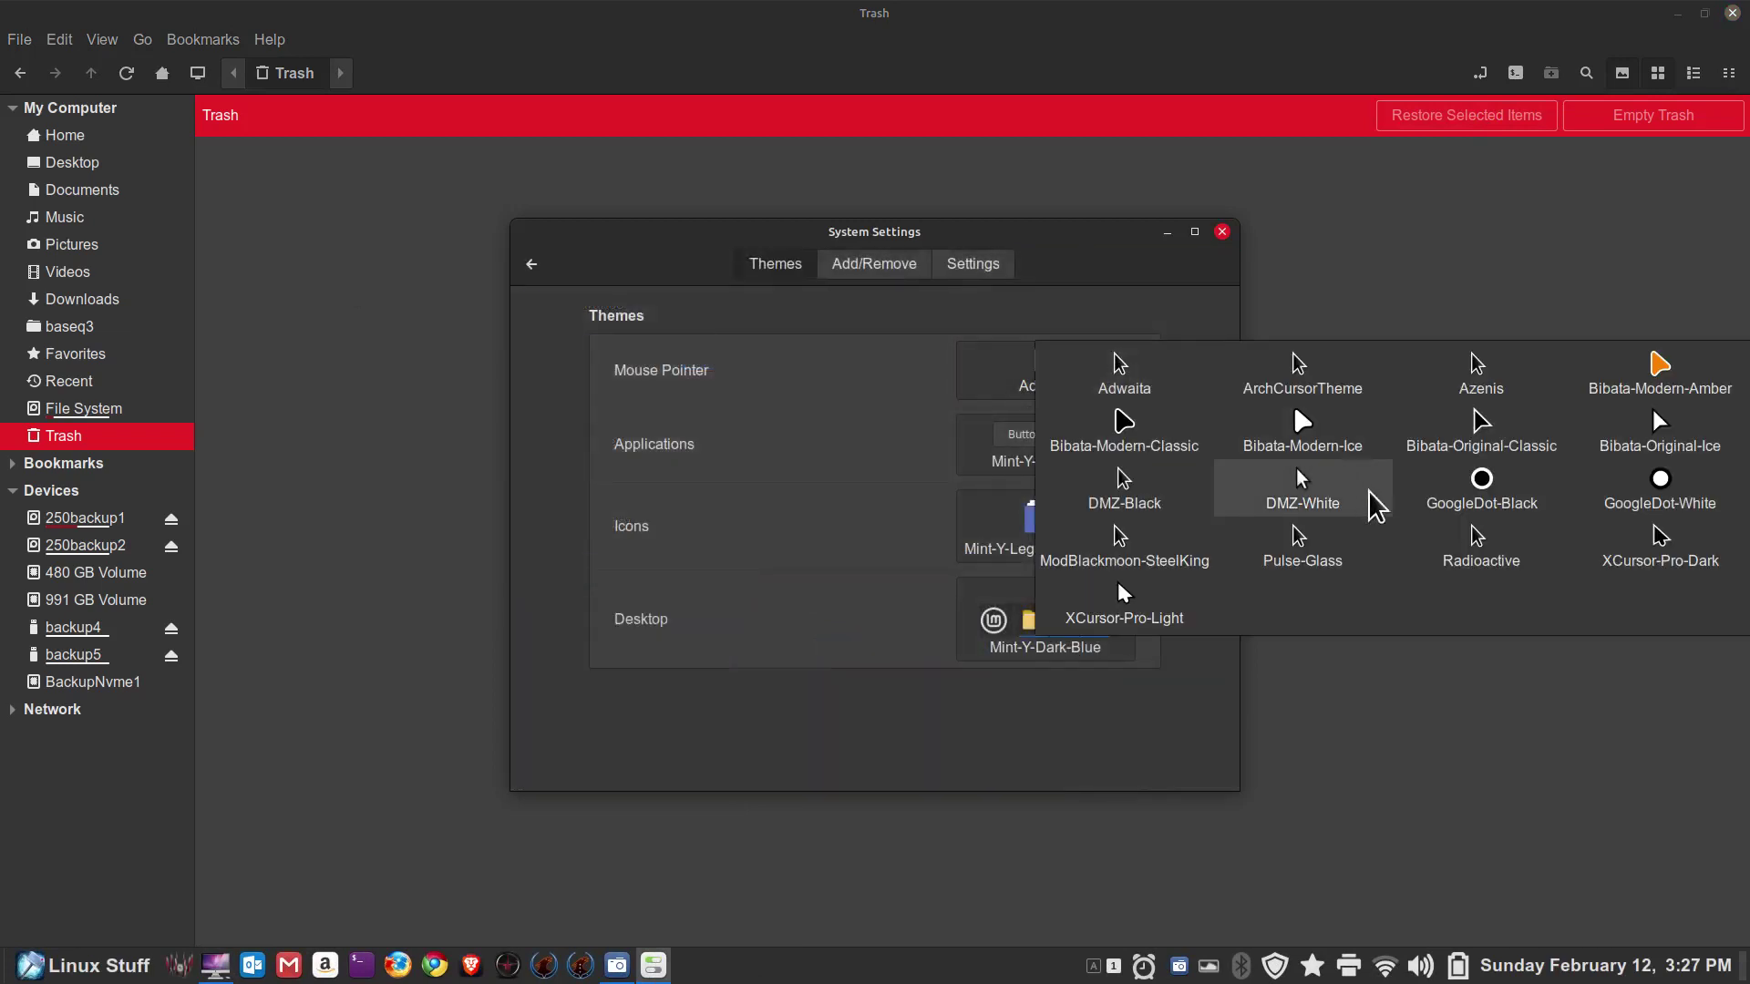
pyautogui.click(1458, 547)
# Step: Set the mouse pointer theme to Azenis and close System Settings
pyautogui.click(1139, 395)
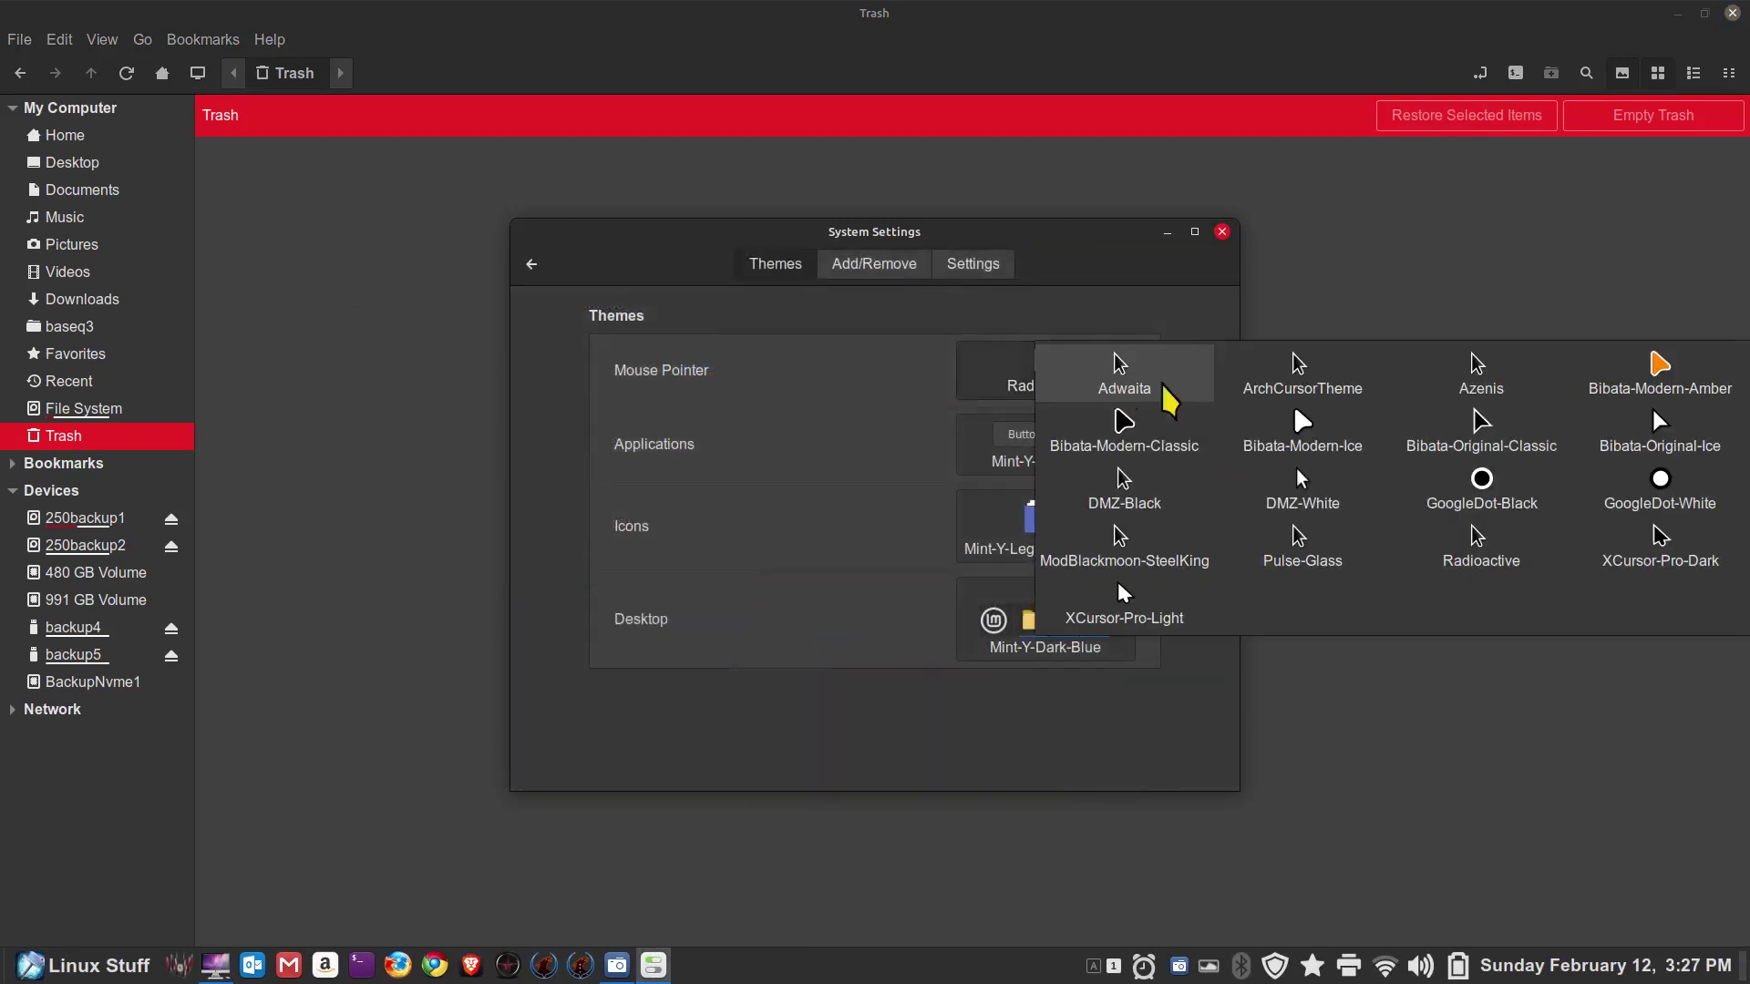
pyautogui.click(1476, 387)
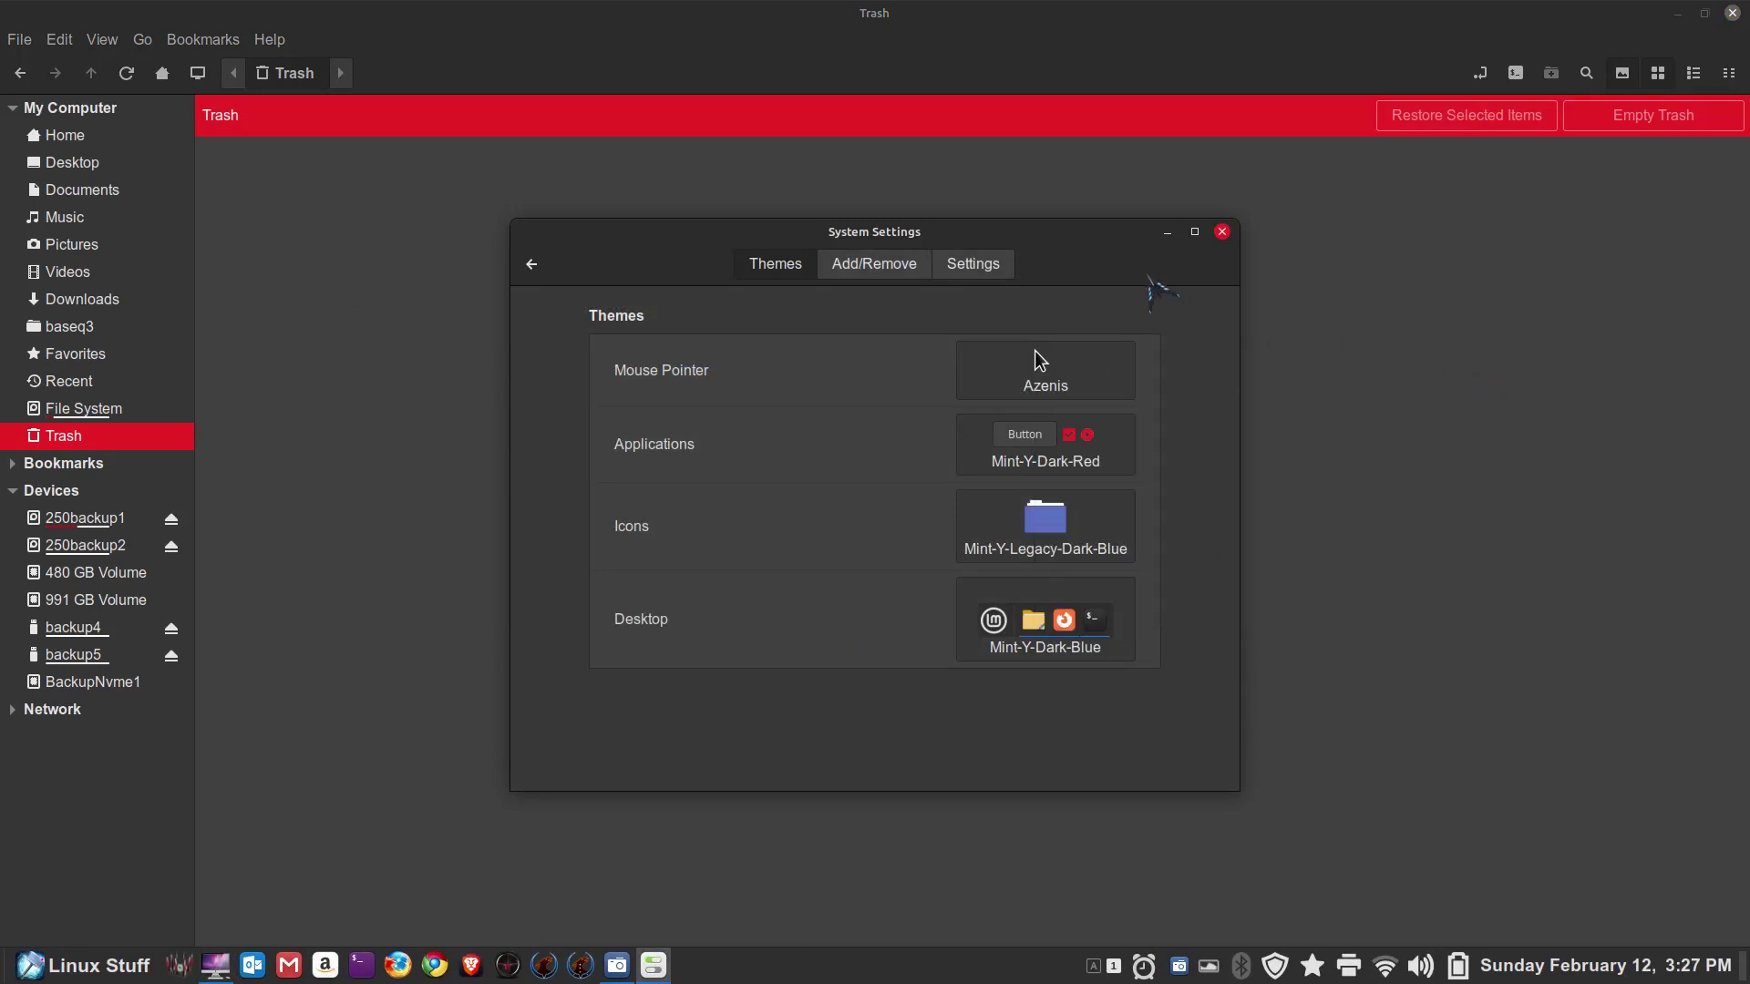
pyautogui.click(1222, 231)
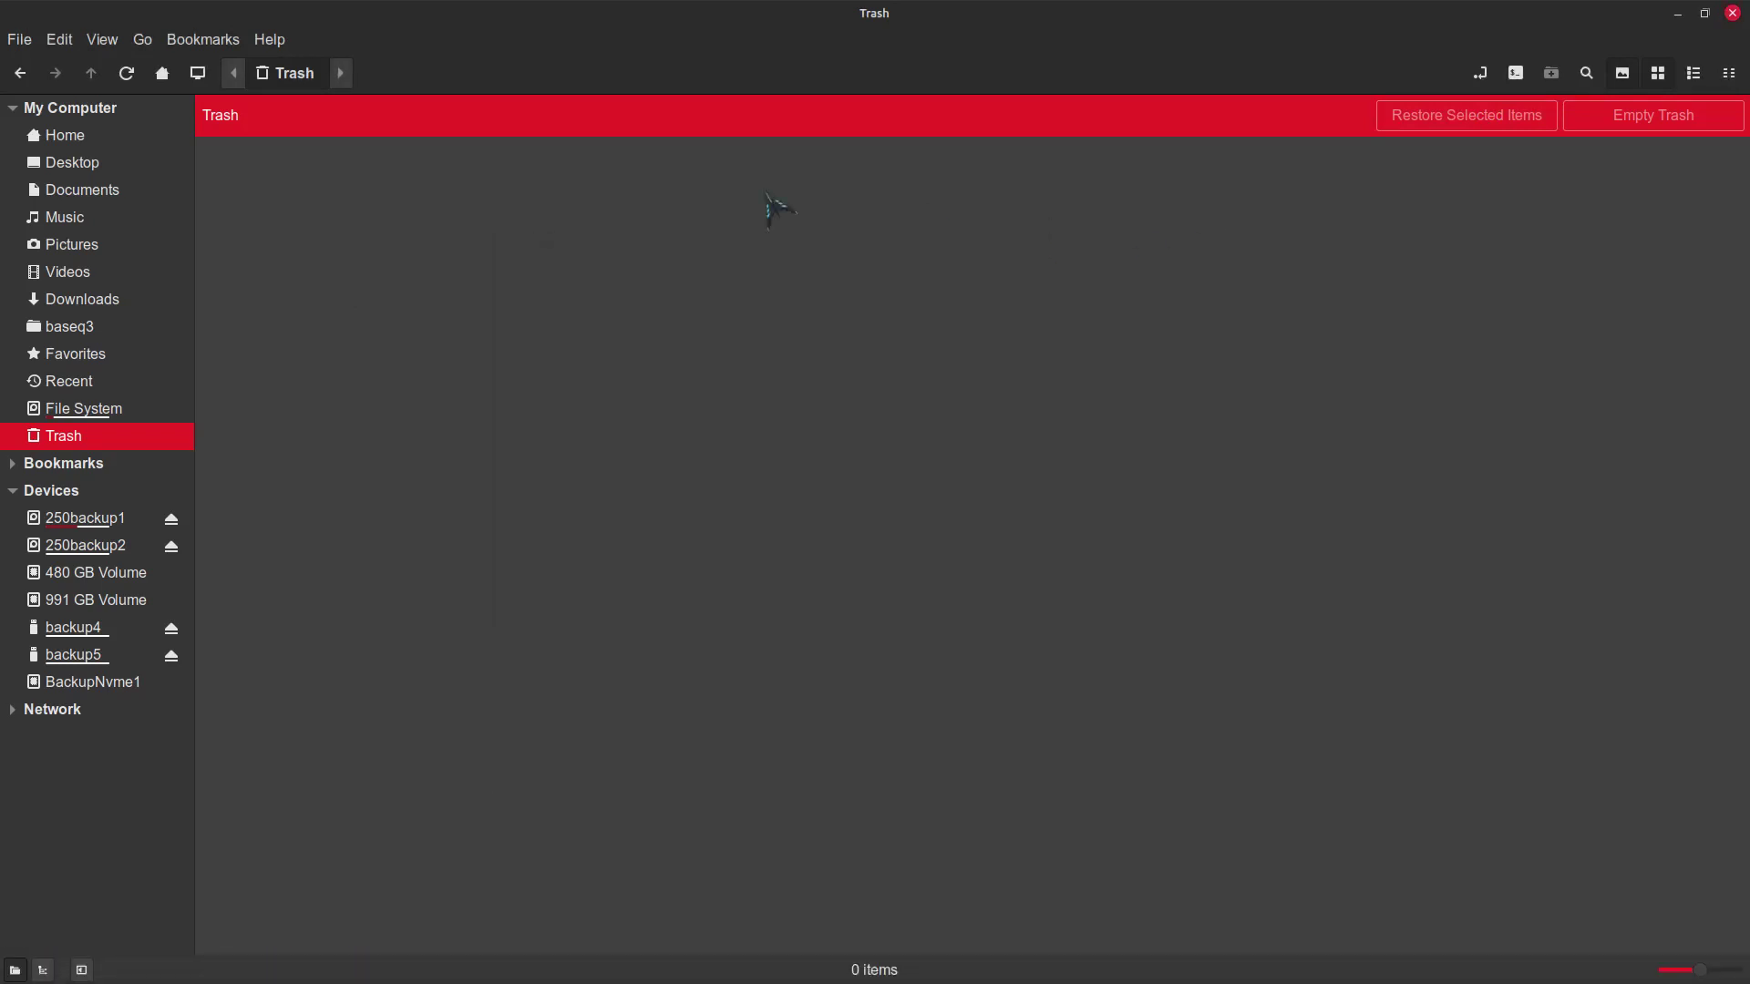
# Step: Select the .icons folder in Home, then open System Settings and move its window aside so .icons stays visible
pyautogui.click(111, 144)
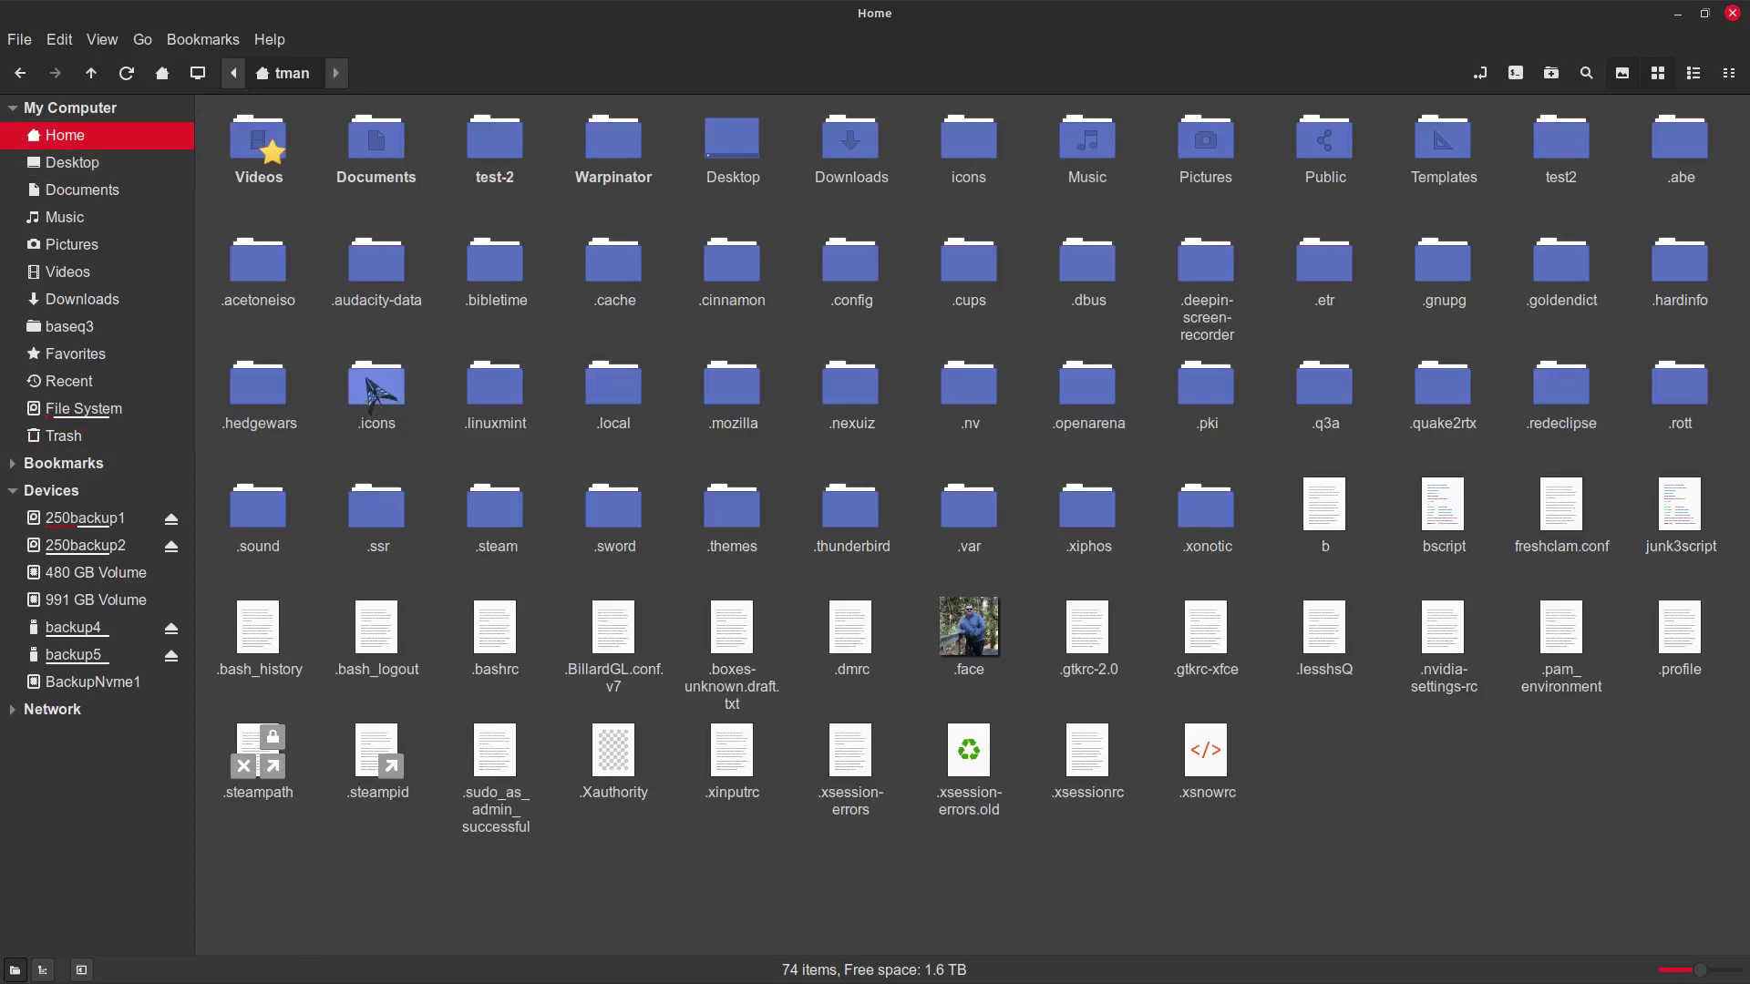
pyautogui.click(373, 392)
pyautogui.moveTo(374, 980)
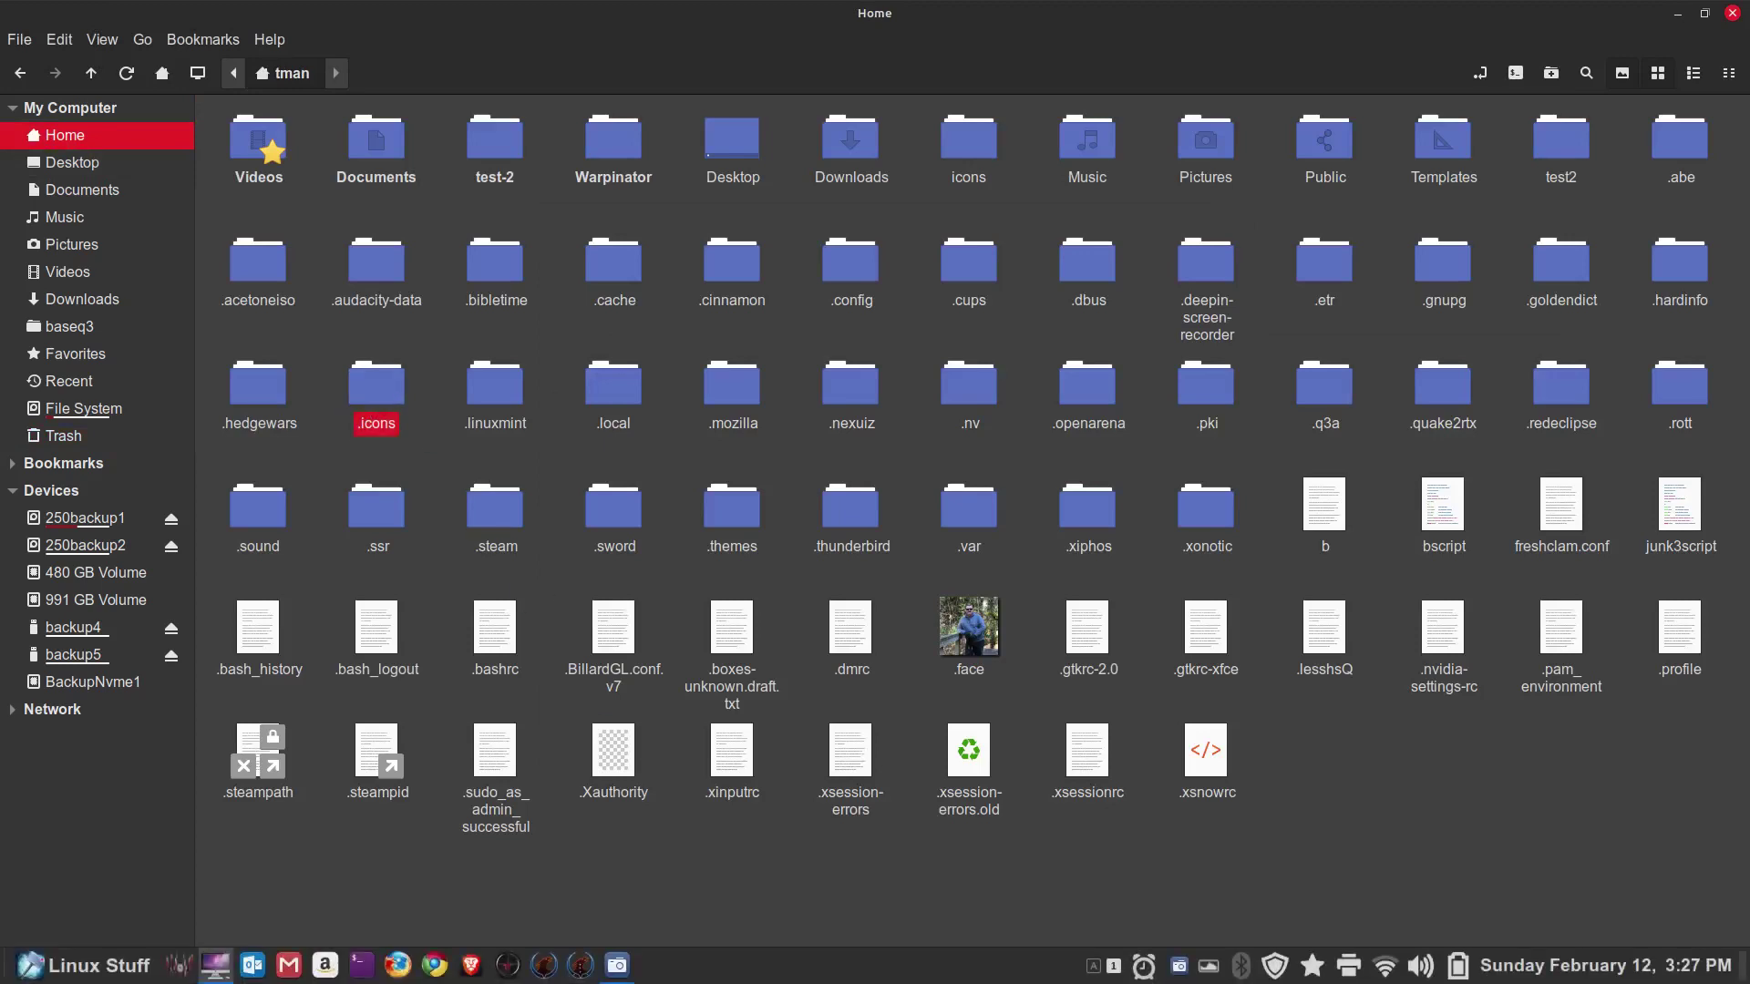
pyautogui.rightClick(896, 977)
pyautogui.click(902, 925)
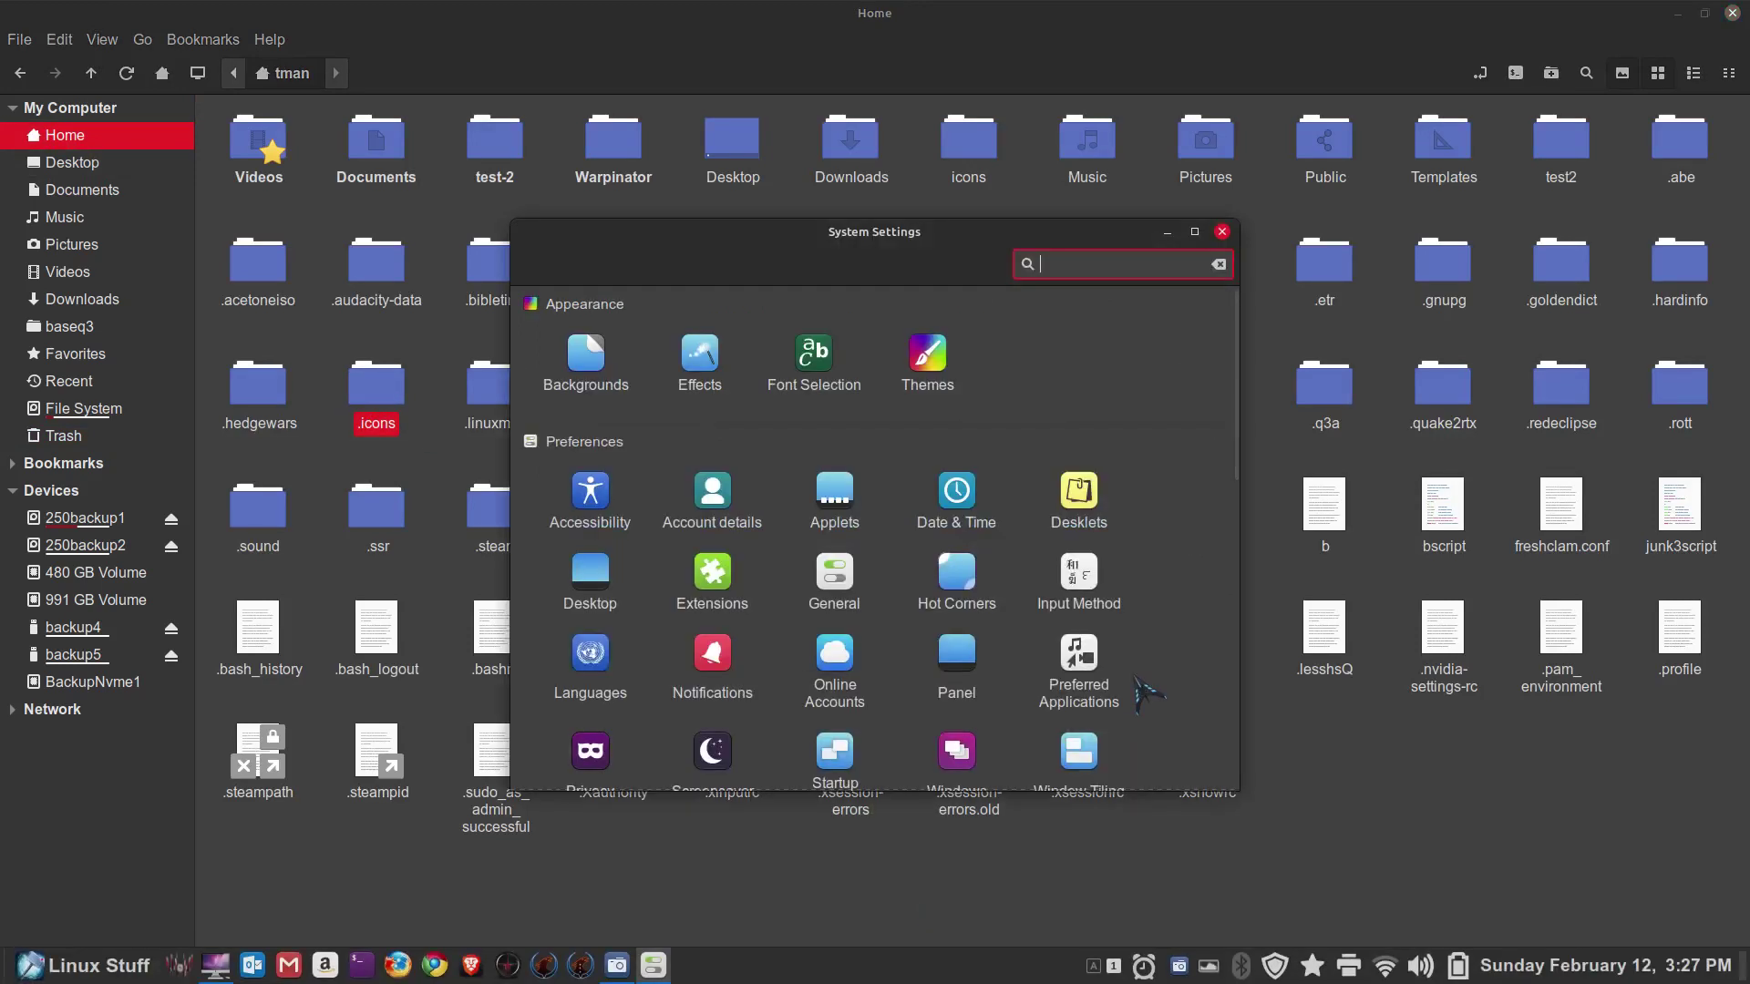
pyautogui.moveTo(880, 246); pyautogui.dragTo(1281, 189)
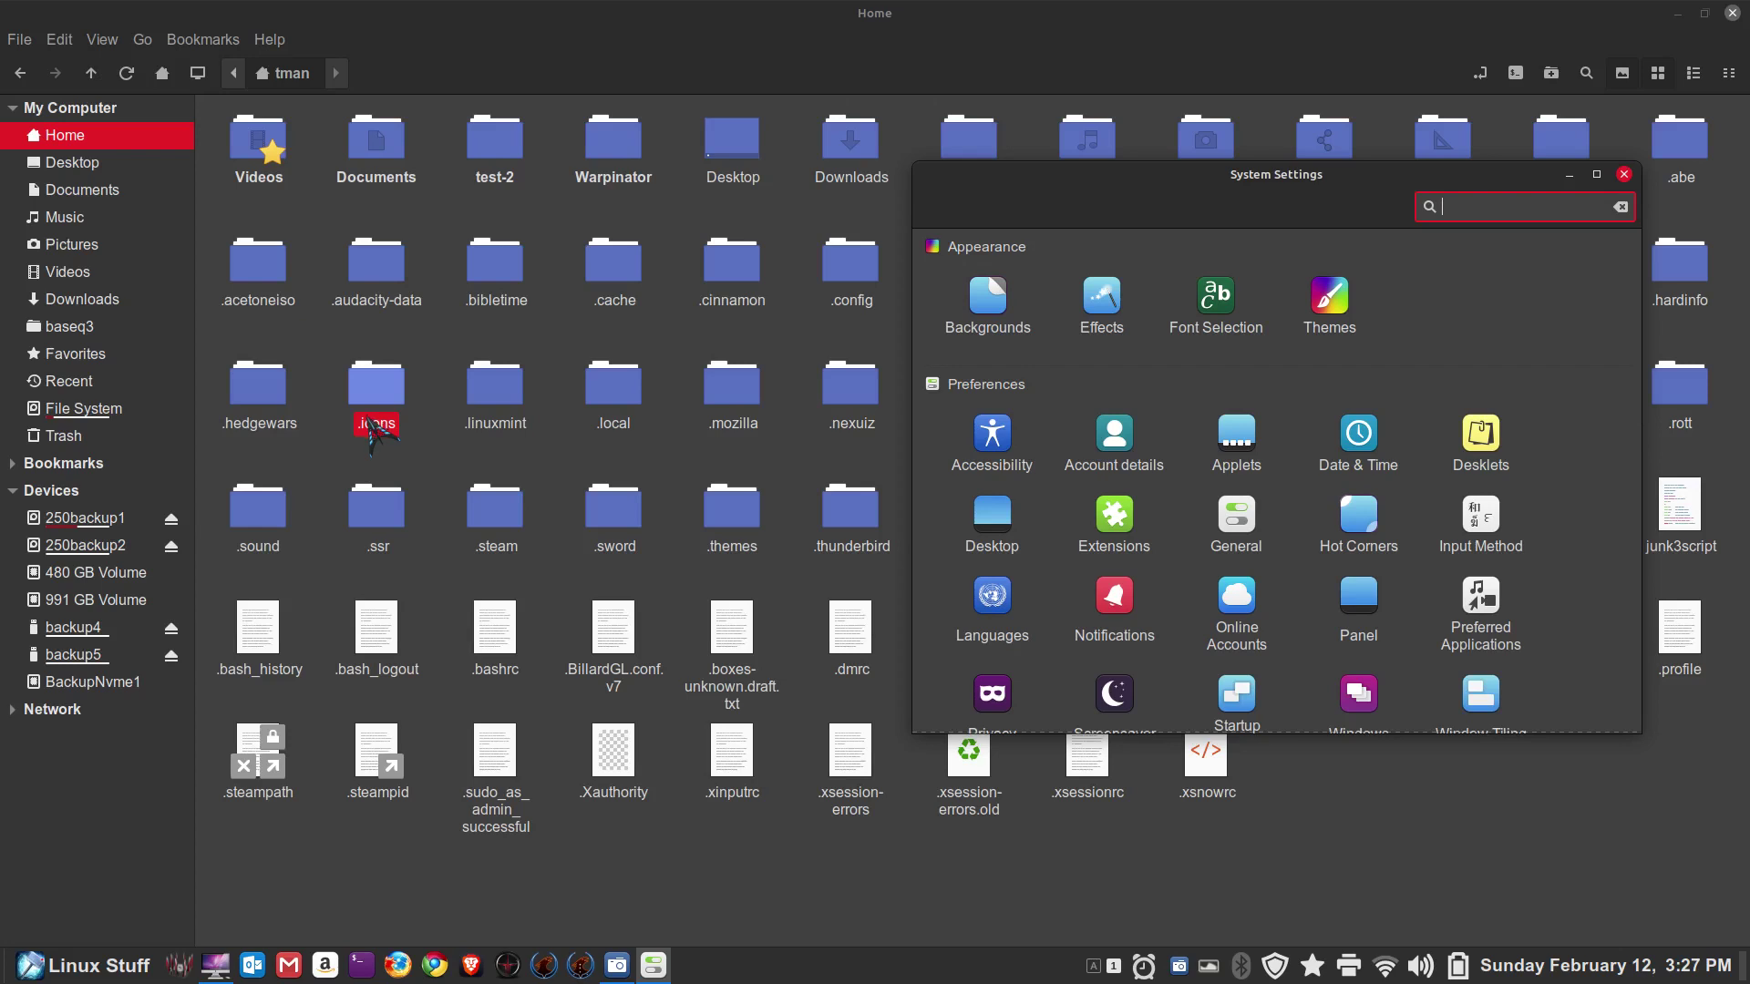
# Step: View the Home folder's new-folder option without using it, and open the hidden .icons folder
pyautogui.rightClick(421, 432)
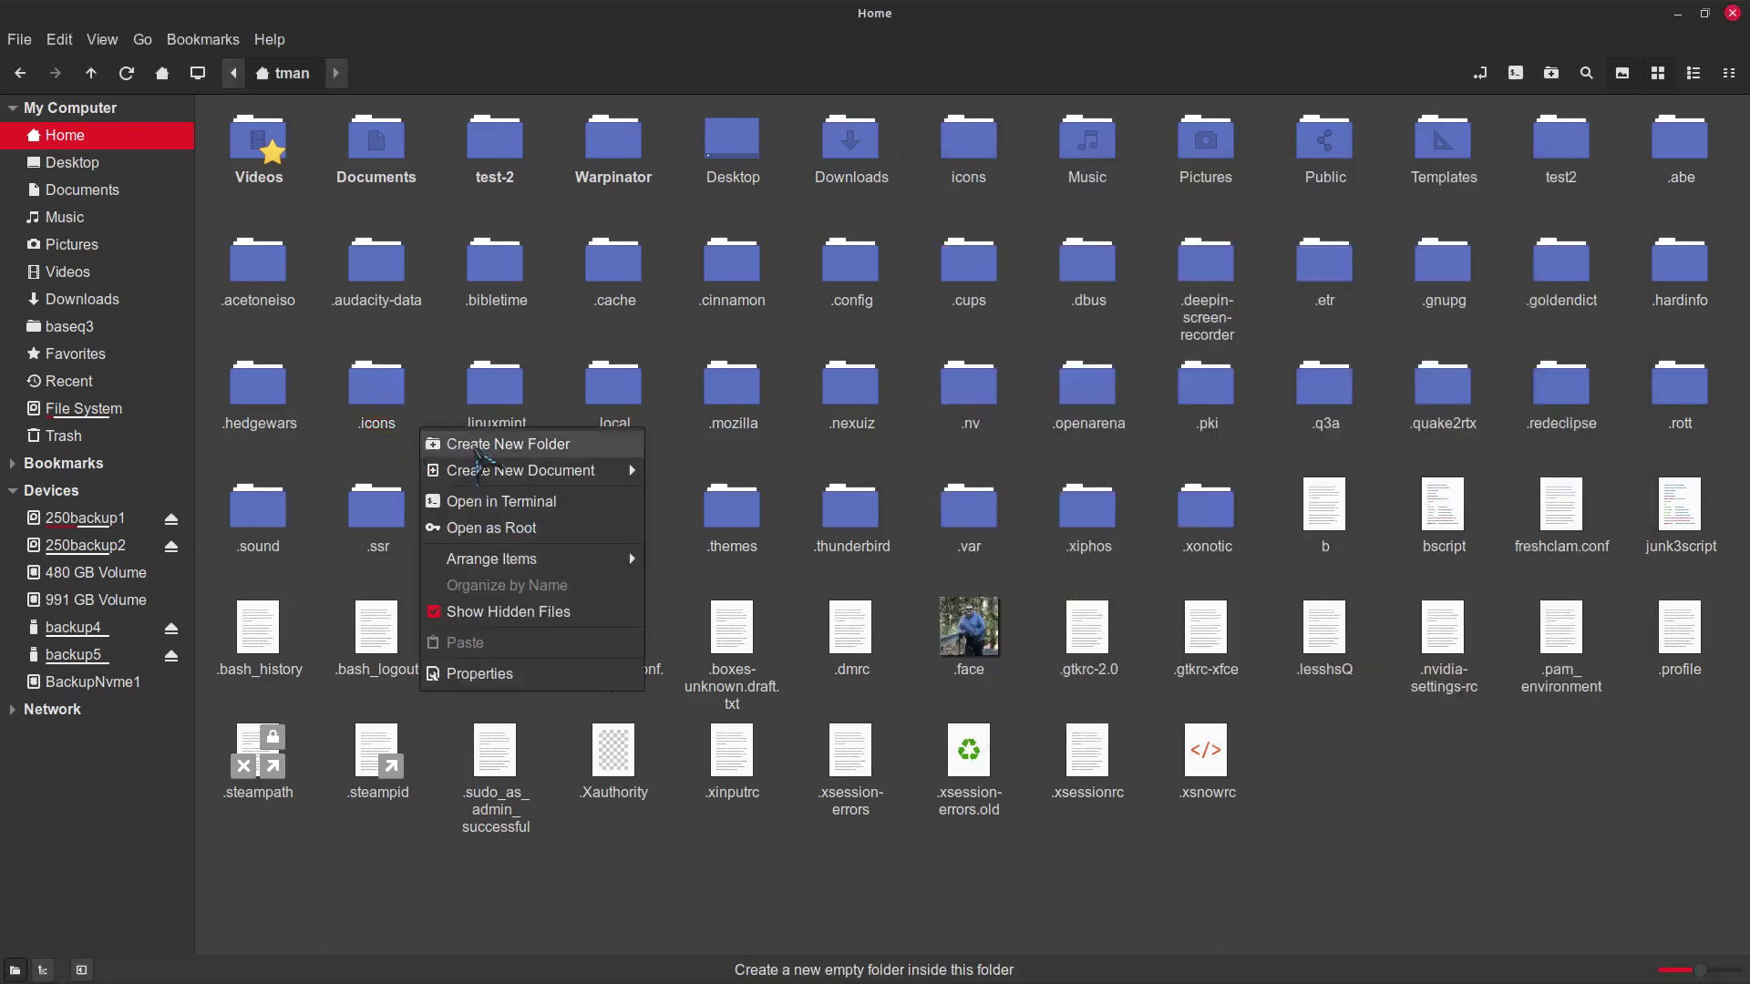
pyautogui.click(456, 332)
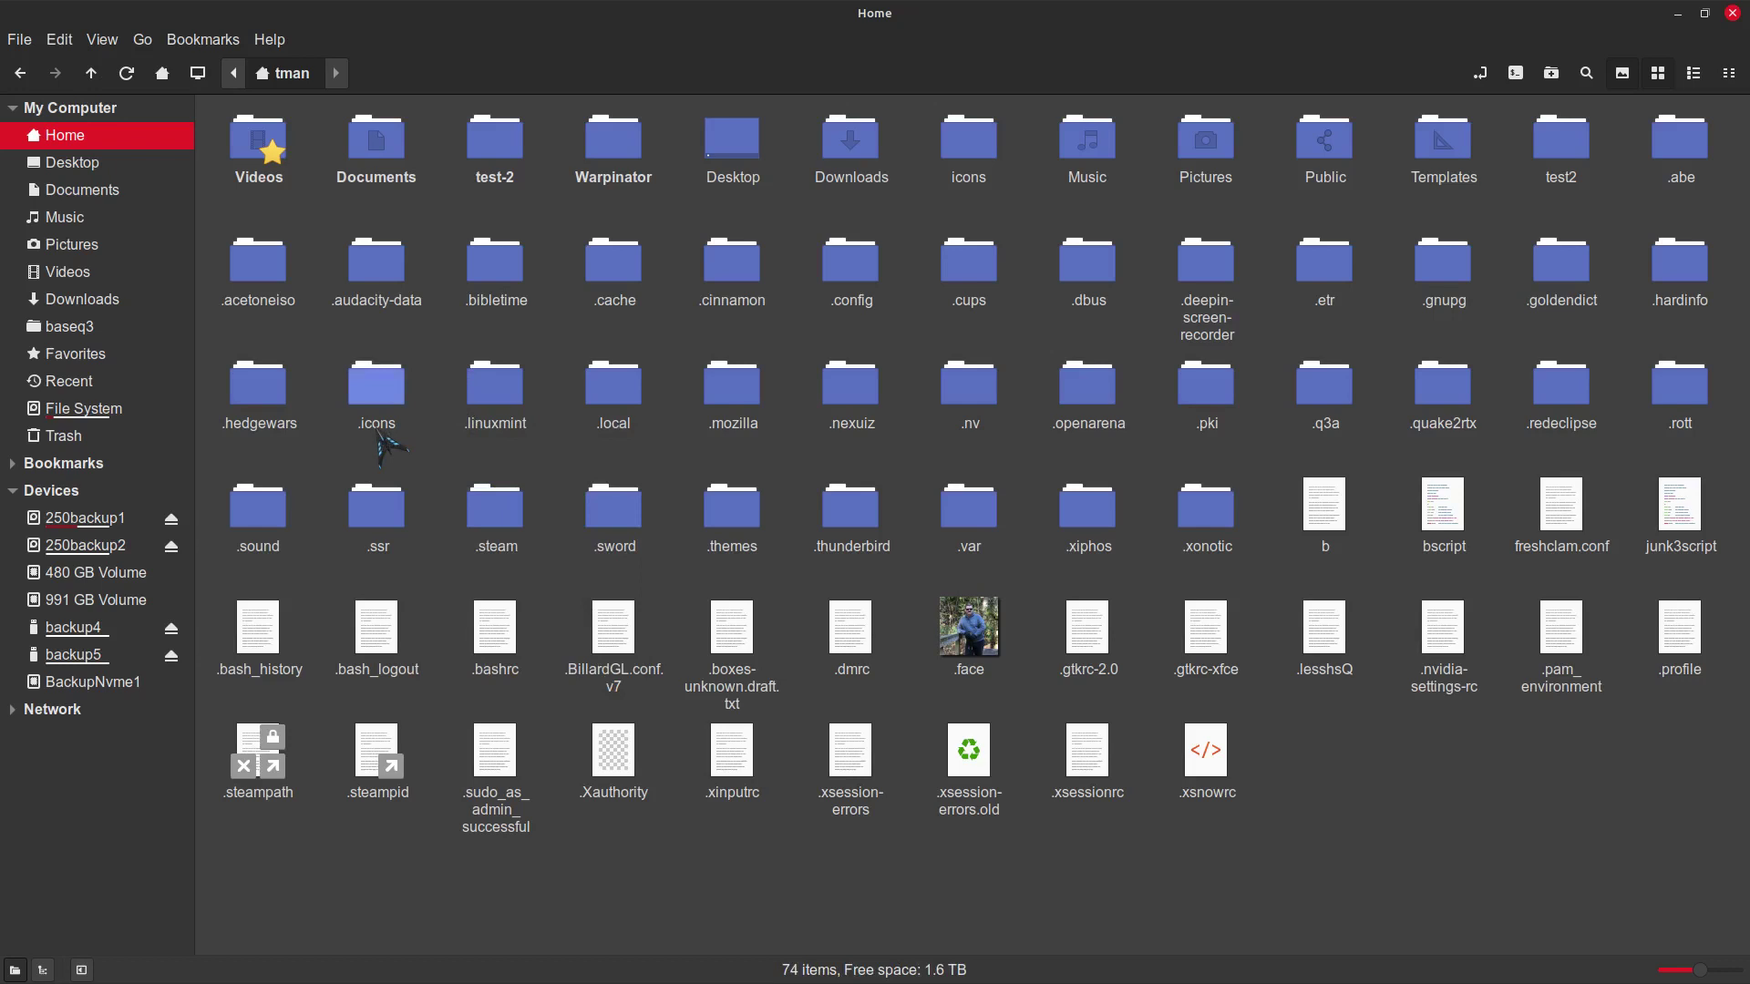
pyautogui.doubleClick(378, 383)
pyautogui.hotkey('alt', 'Left')
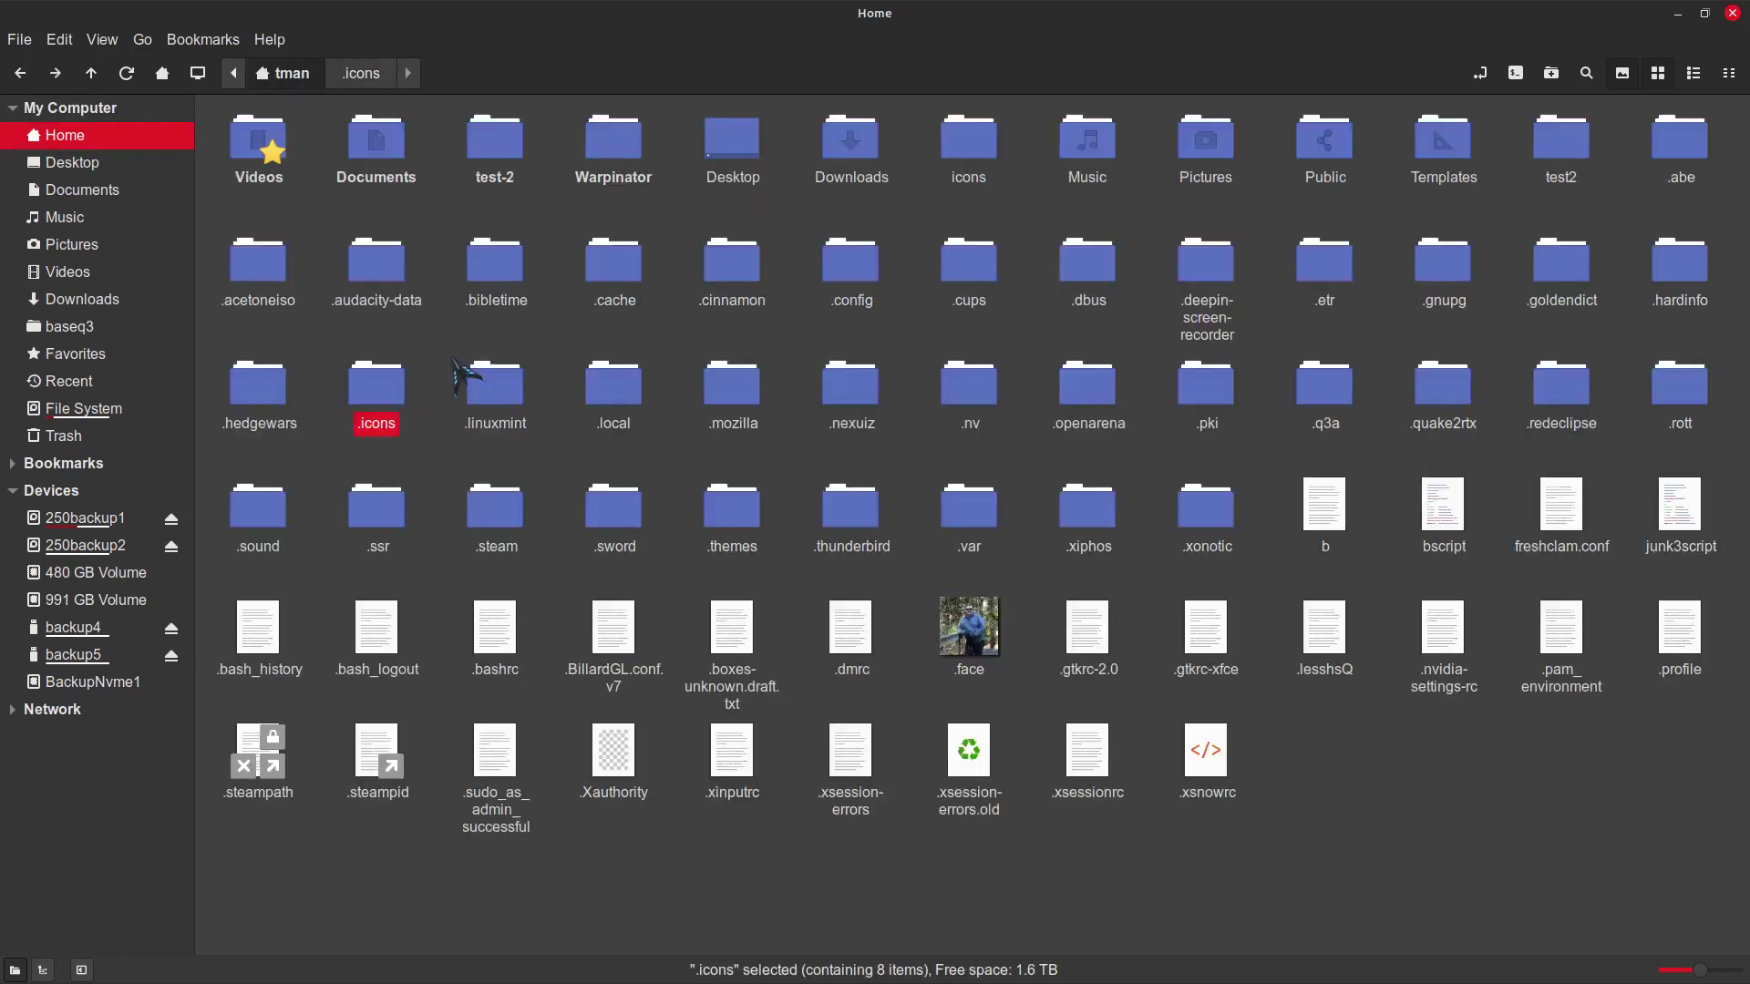
pyautogui.doubleClick(383, 393)
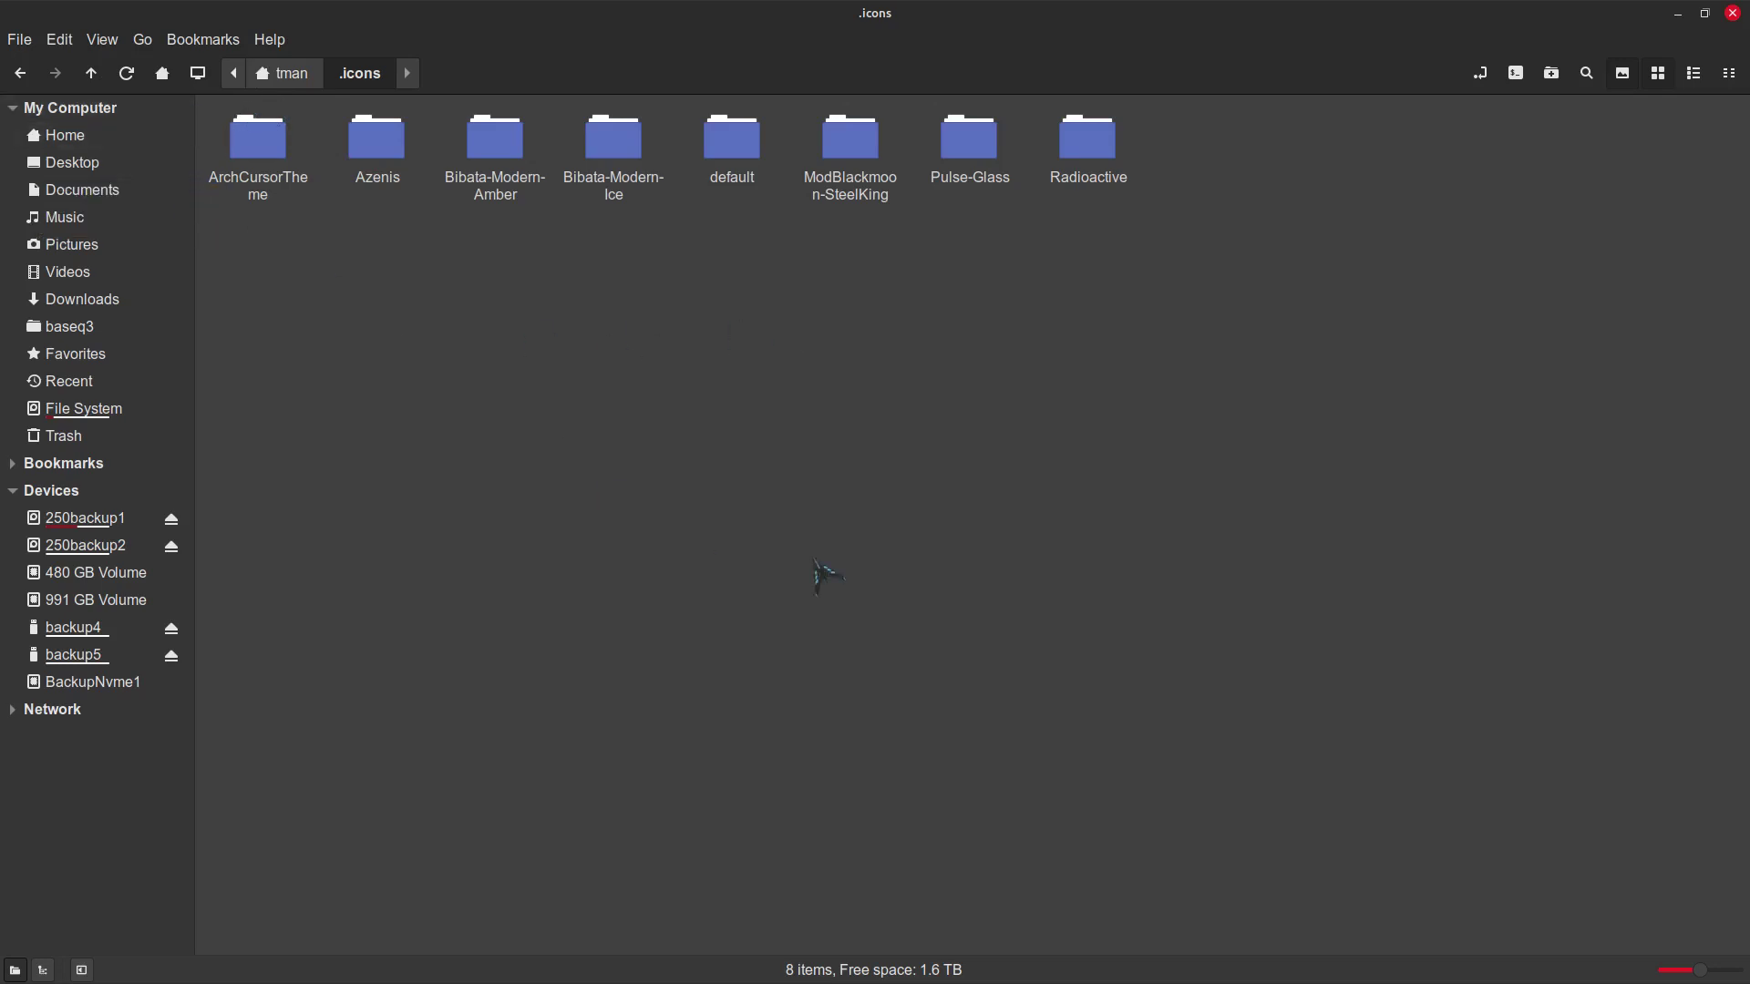
# Step: Return to the Home folder, turn off the display of hidden files, and restore the file manager window from maximized
pyautogui.click(50, 137)
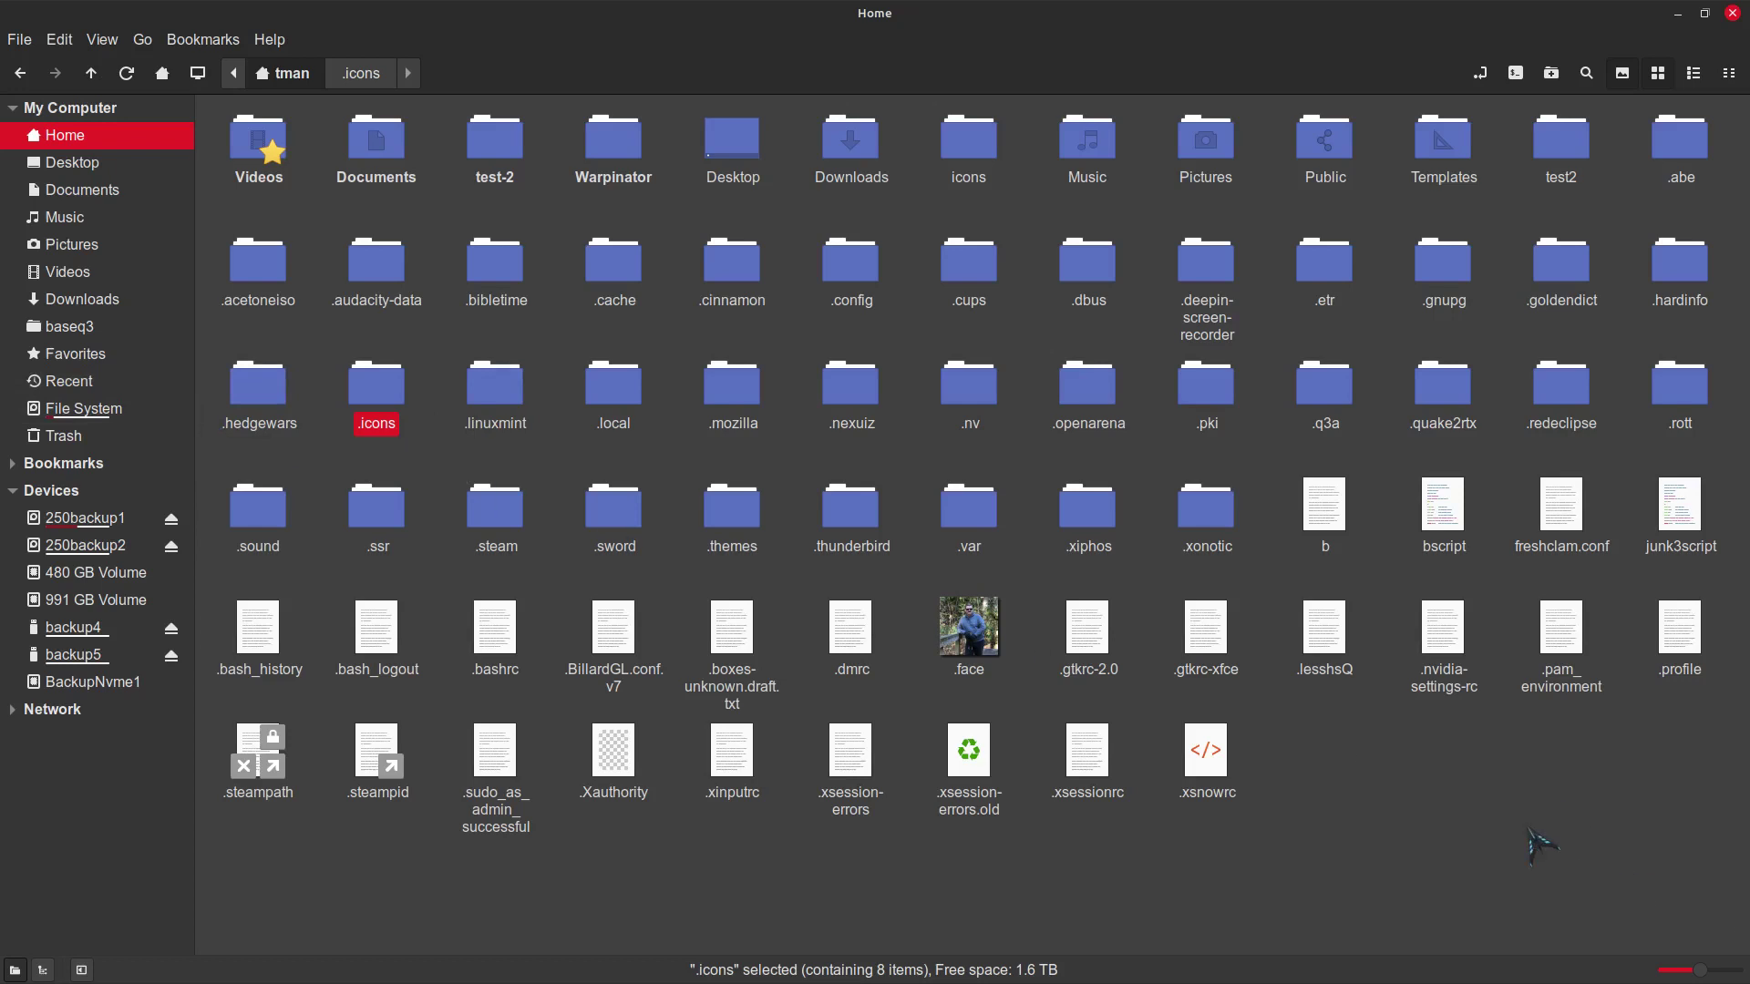
pyautogui.hotkey('ctrl', 'h')
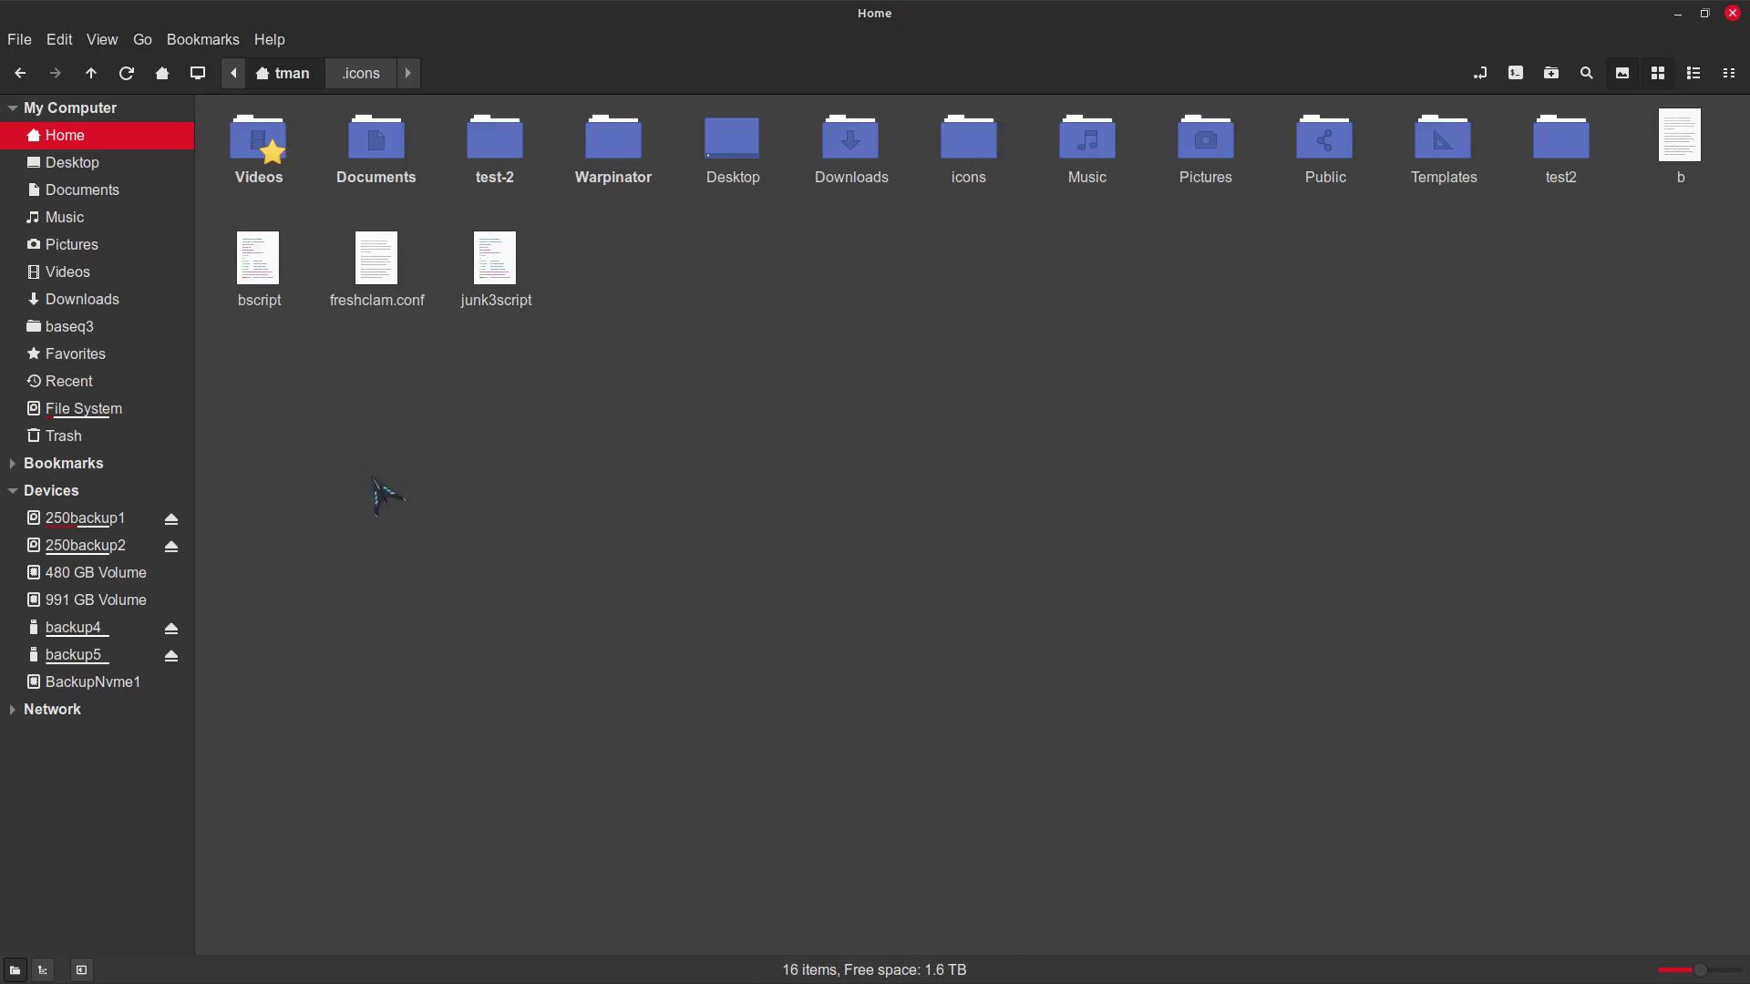
pyautogui.click(1705, 13)
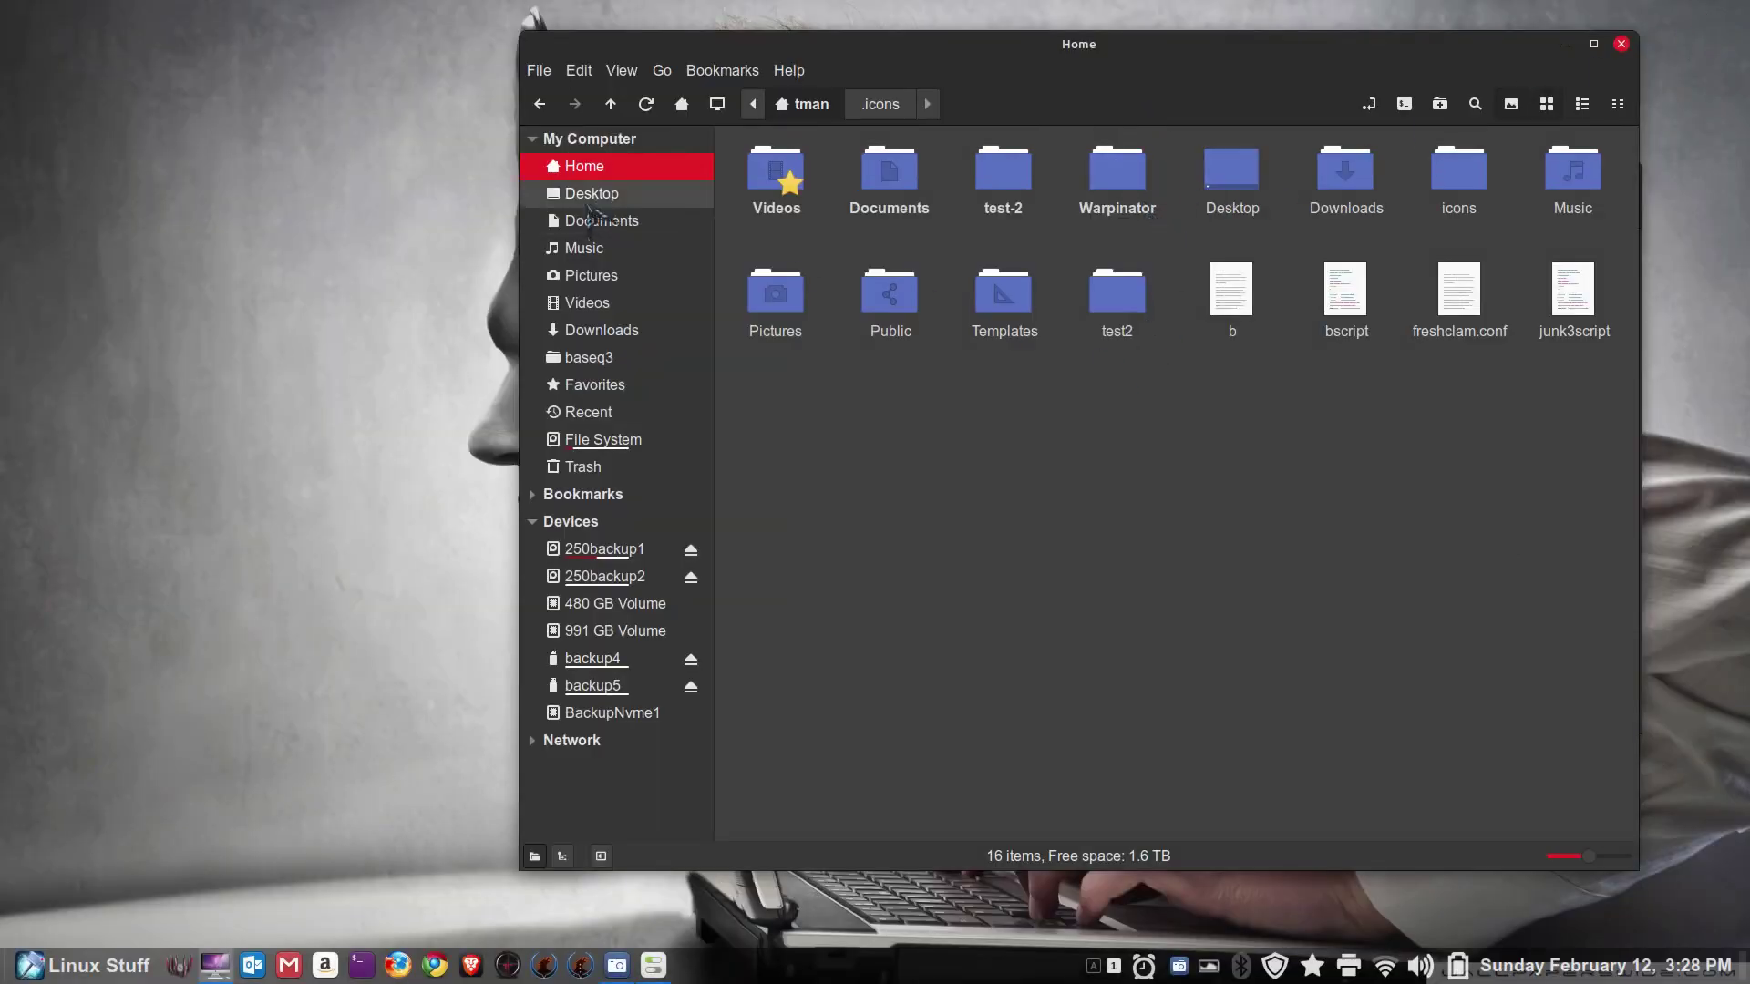
# Step: View the available actions for file b in Home without using any, and select b
pyautogui.moveTo(599, 590)
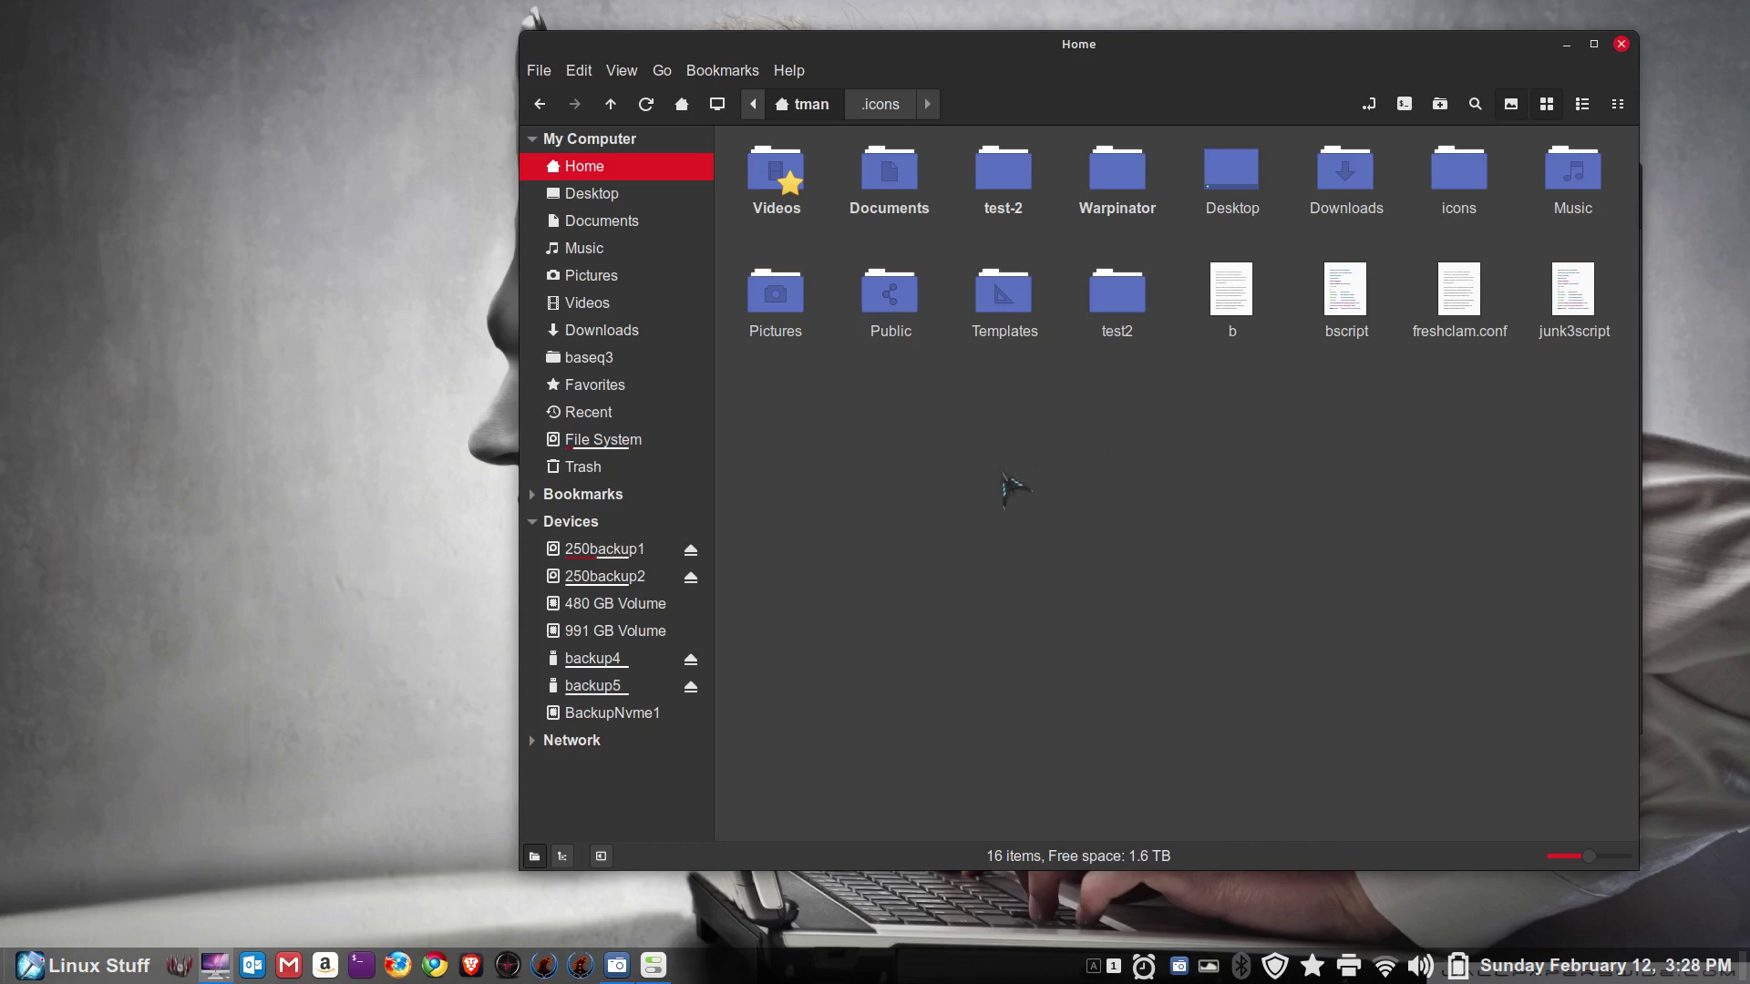
pyautogui.moveTo(642, 560)
pyautogui.rightClick(1230, 293)
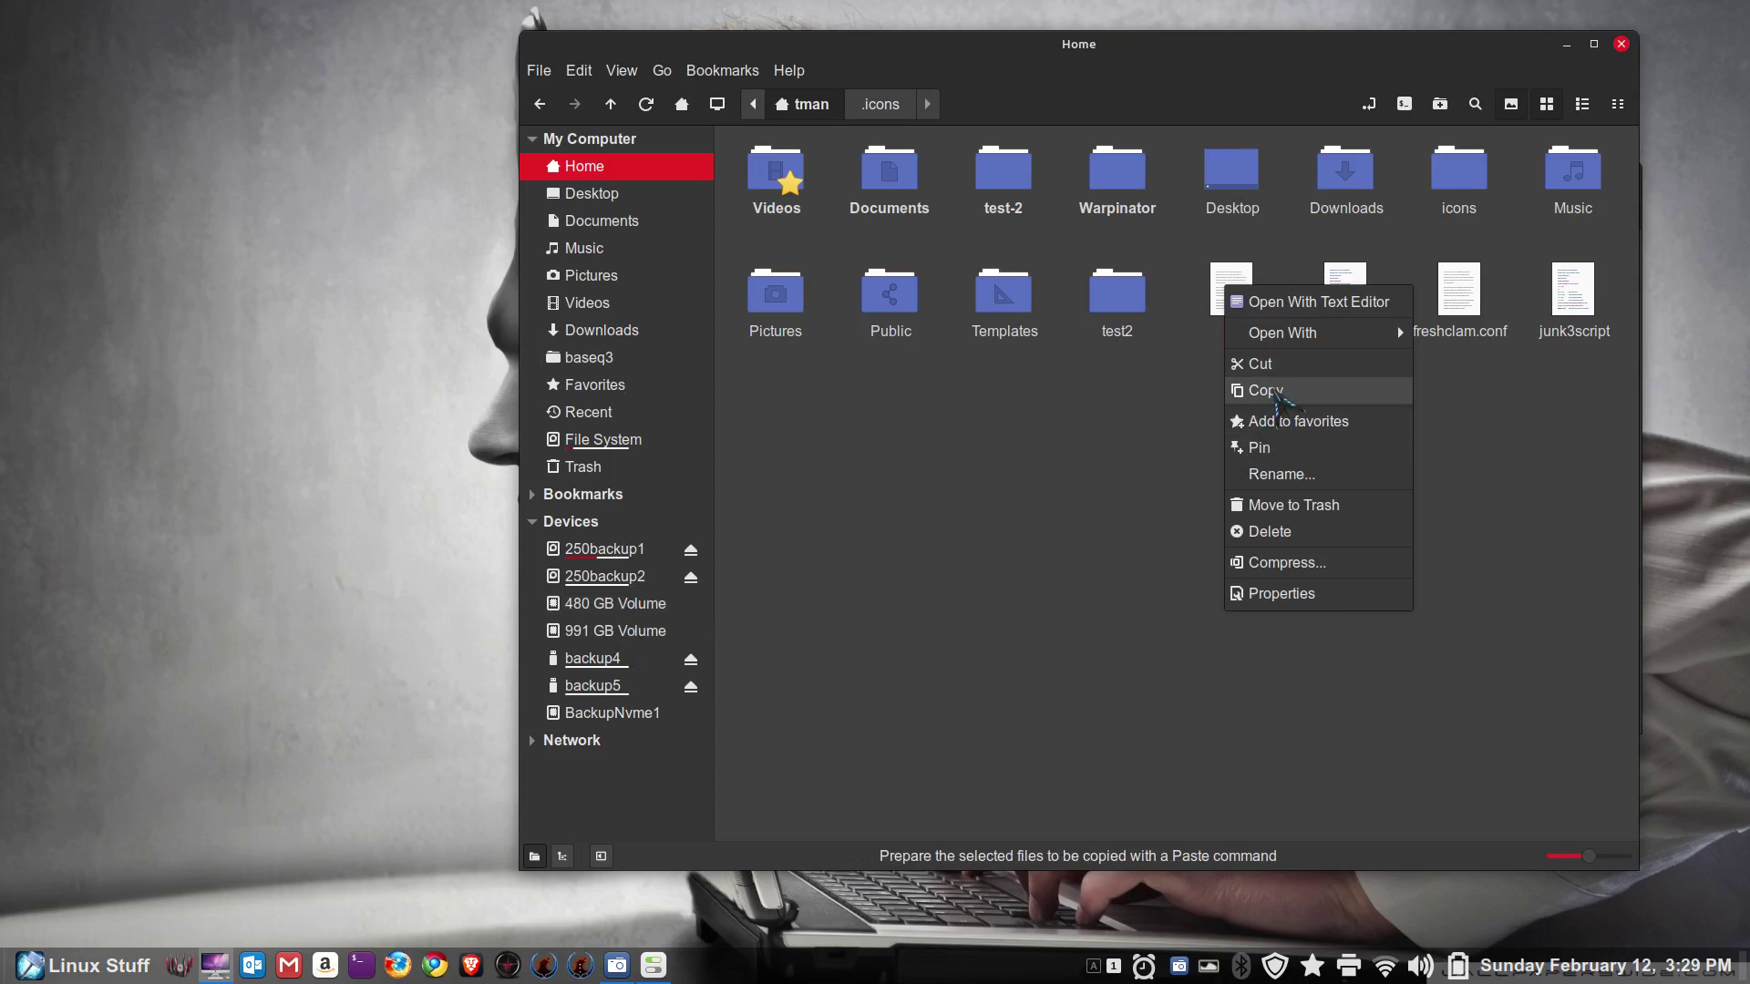
pyautogui.click(1098, 473)
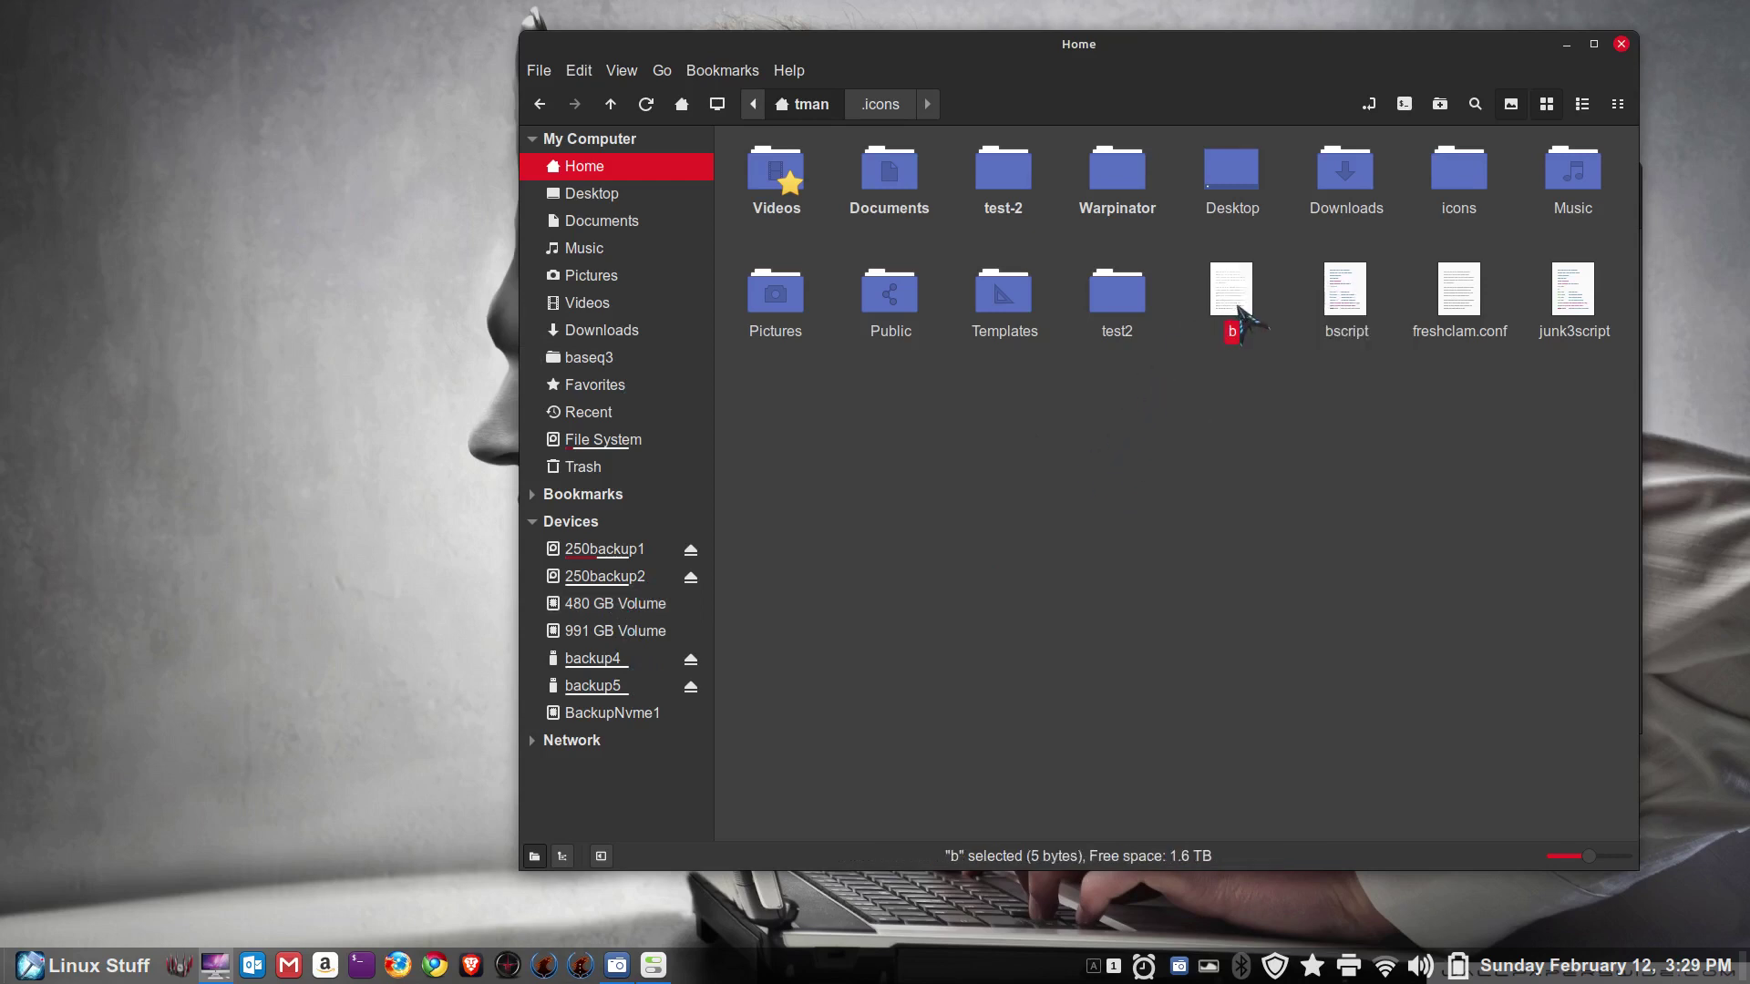
pyautogui.click(1117, 301)
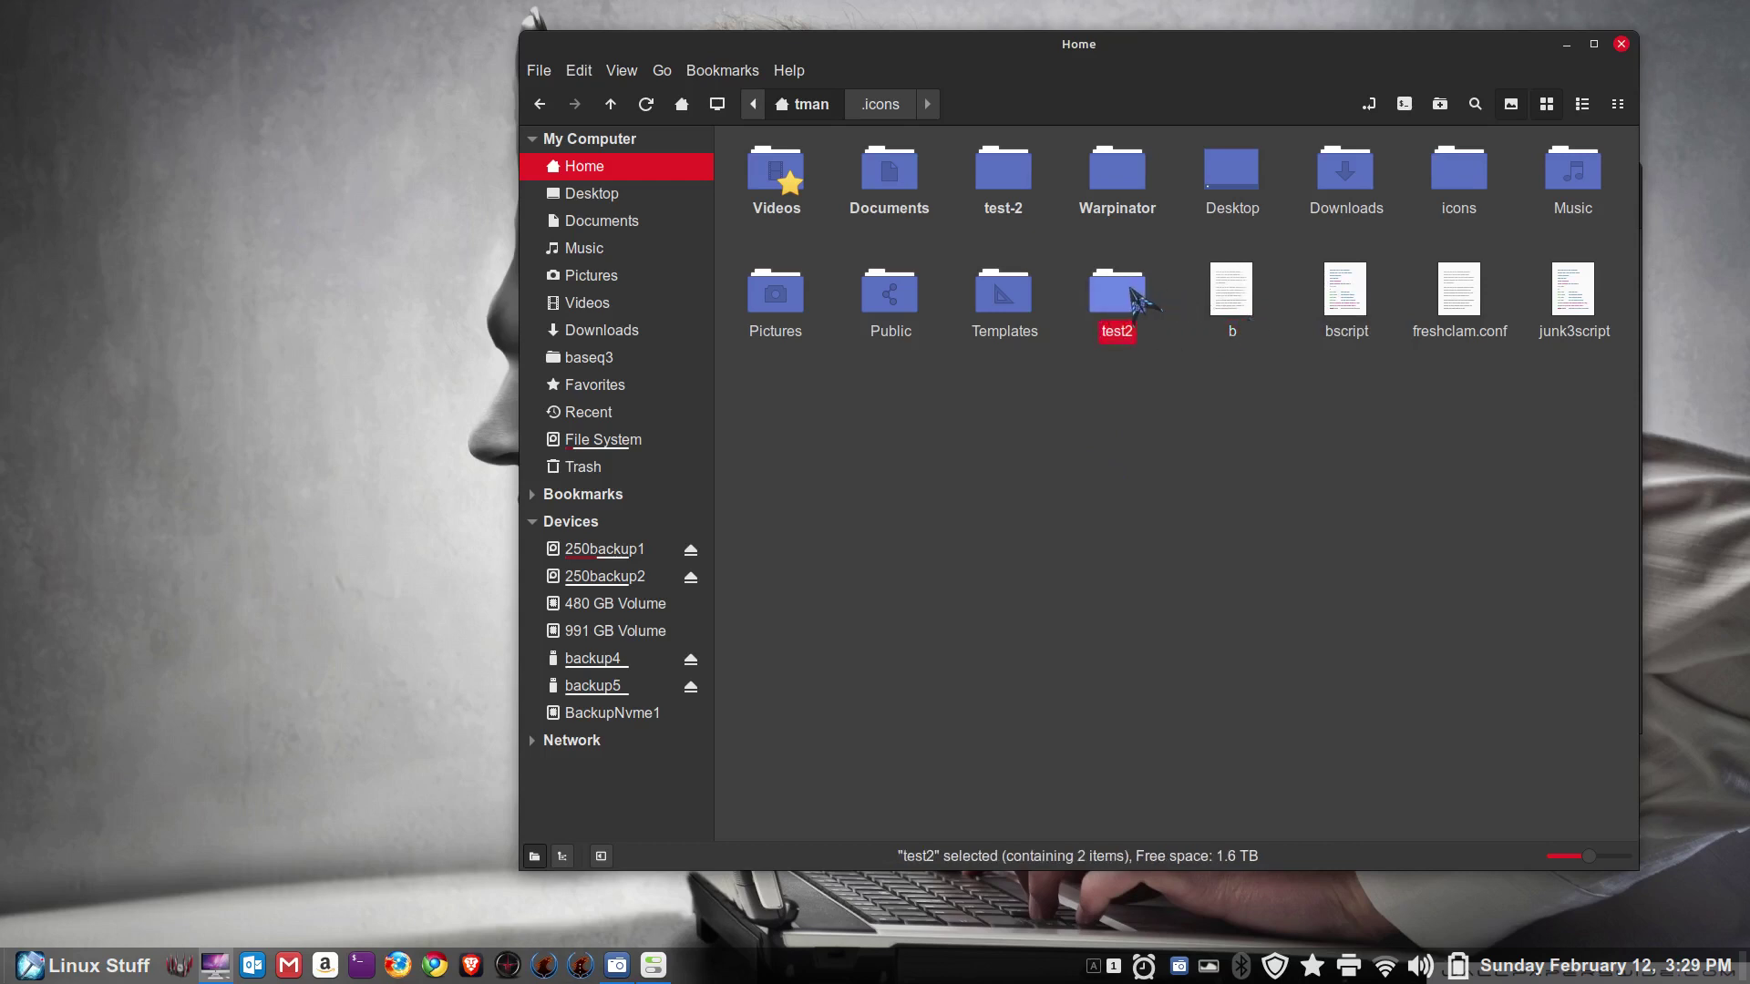
pyautogui.click(1220, 287)
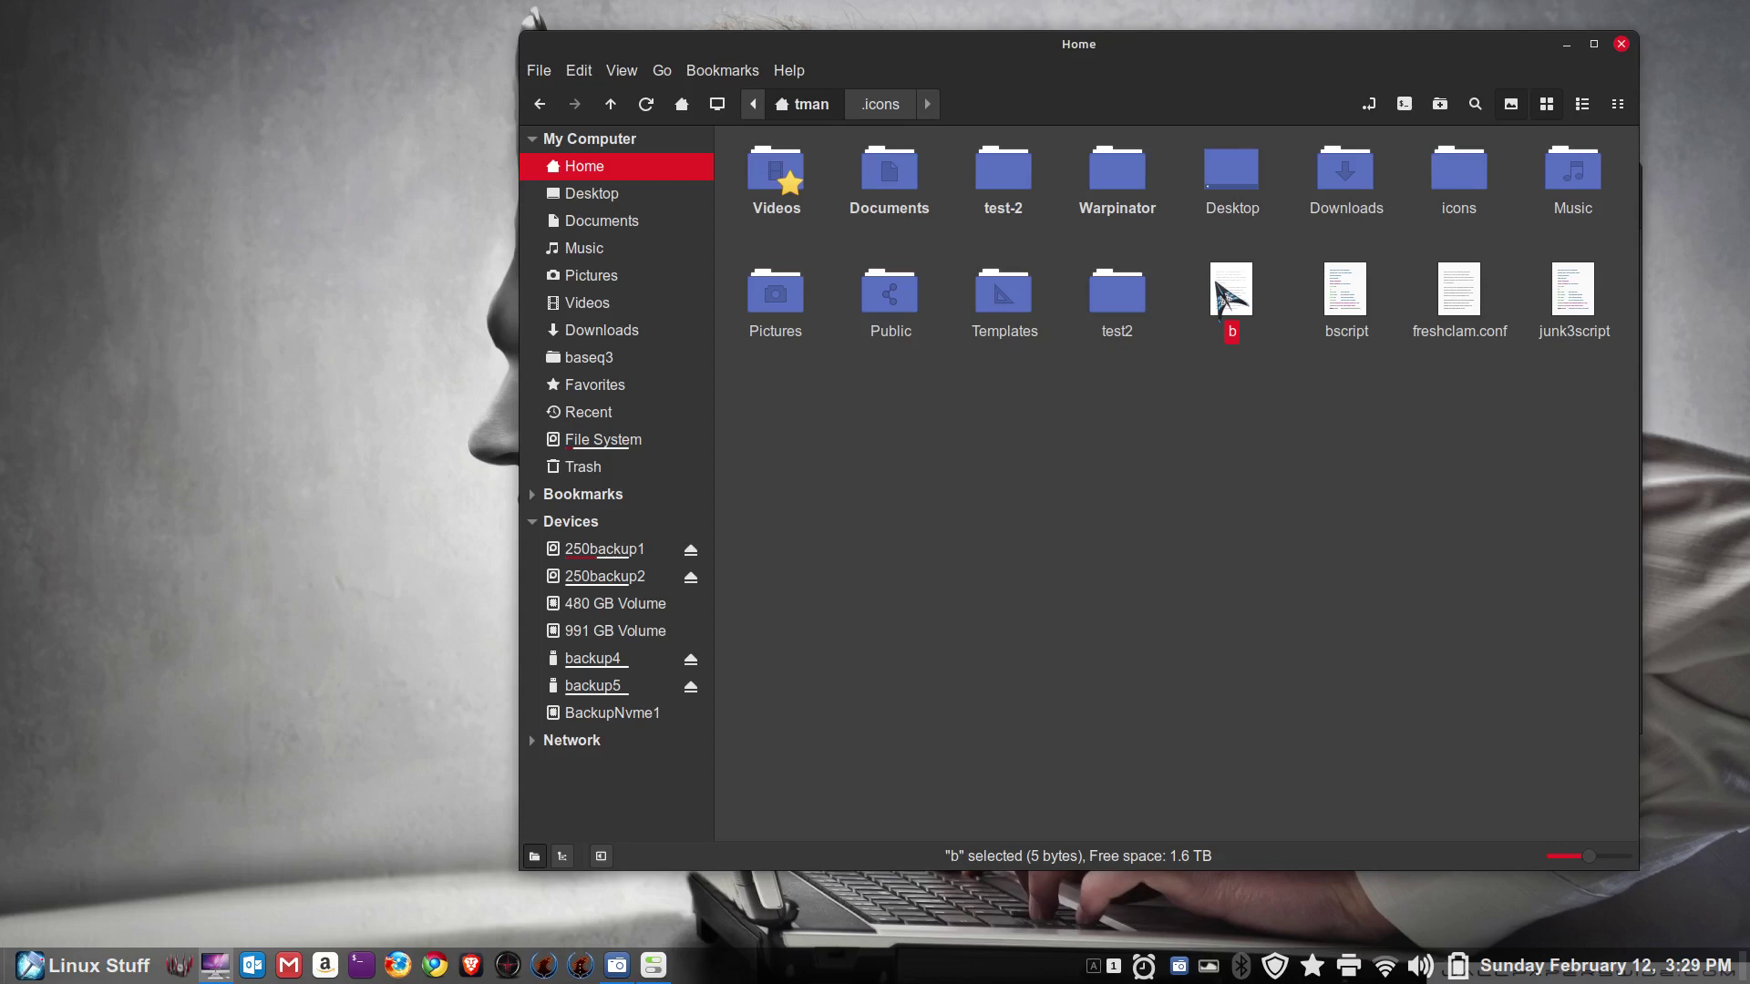
# Step: Split the Home view with an extra pane and open the backup4 drive in the second pane
pyautogui.click(627, 71)
pyautogui.click(698, 246)
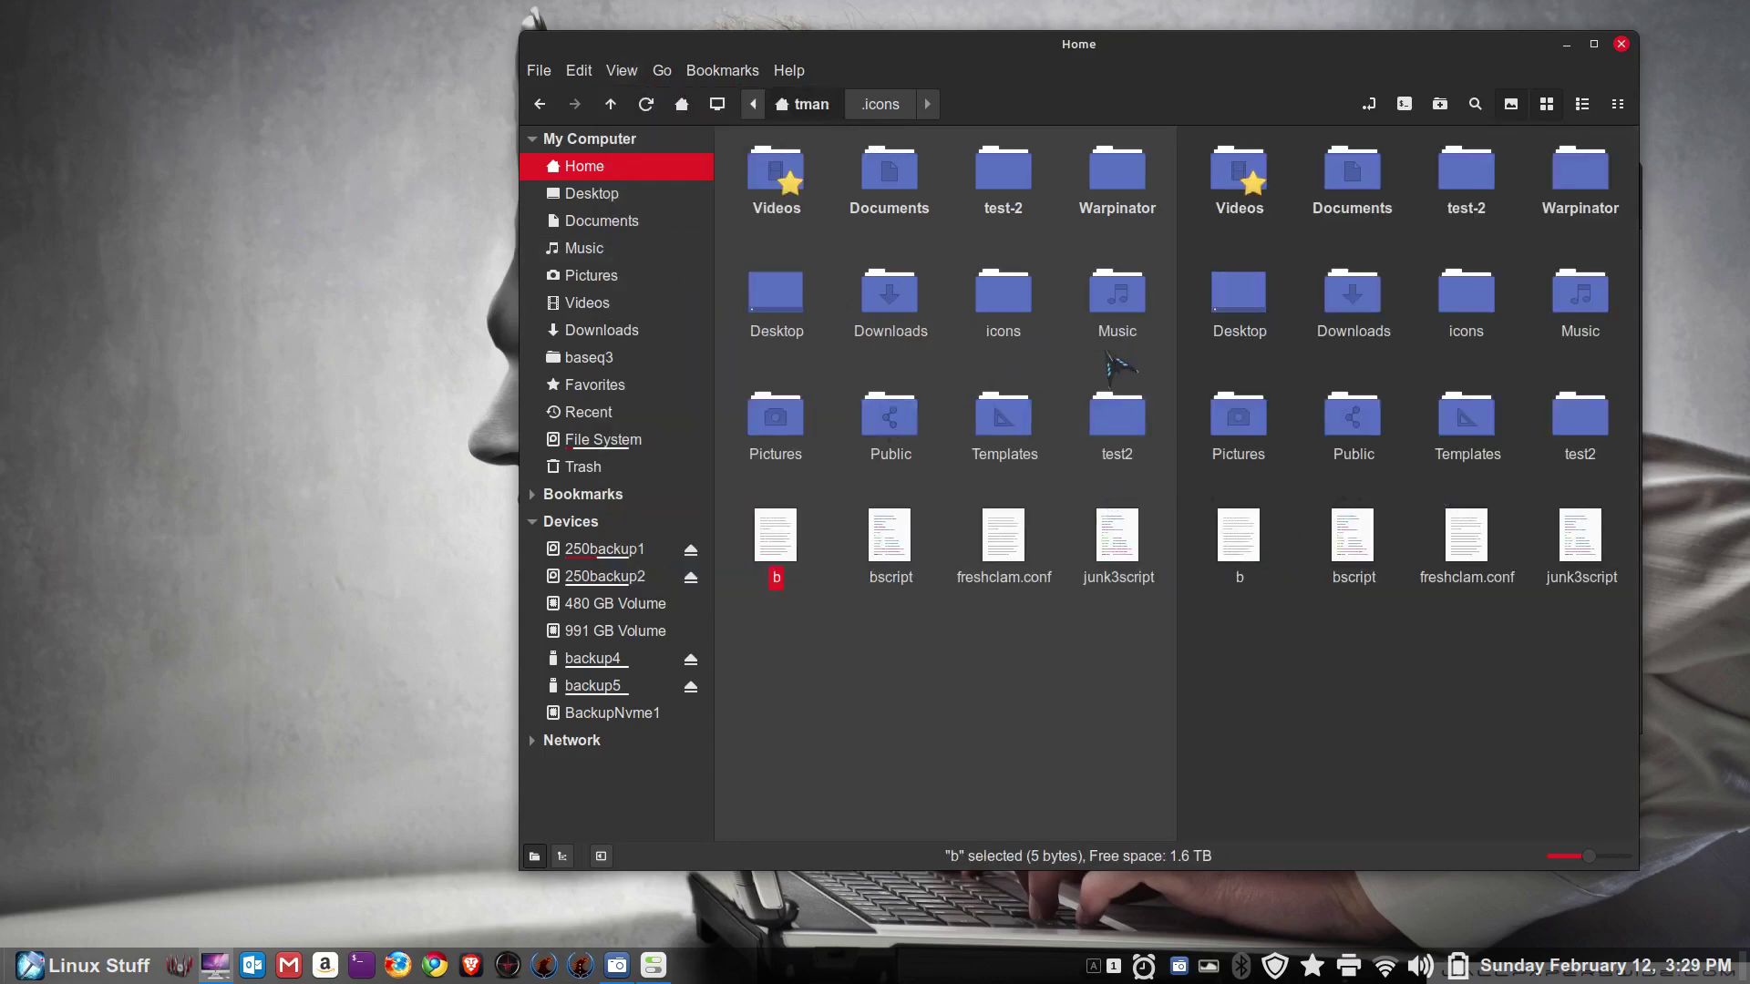
pyautogui.click(1285, 649)
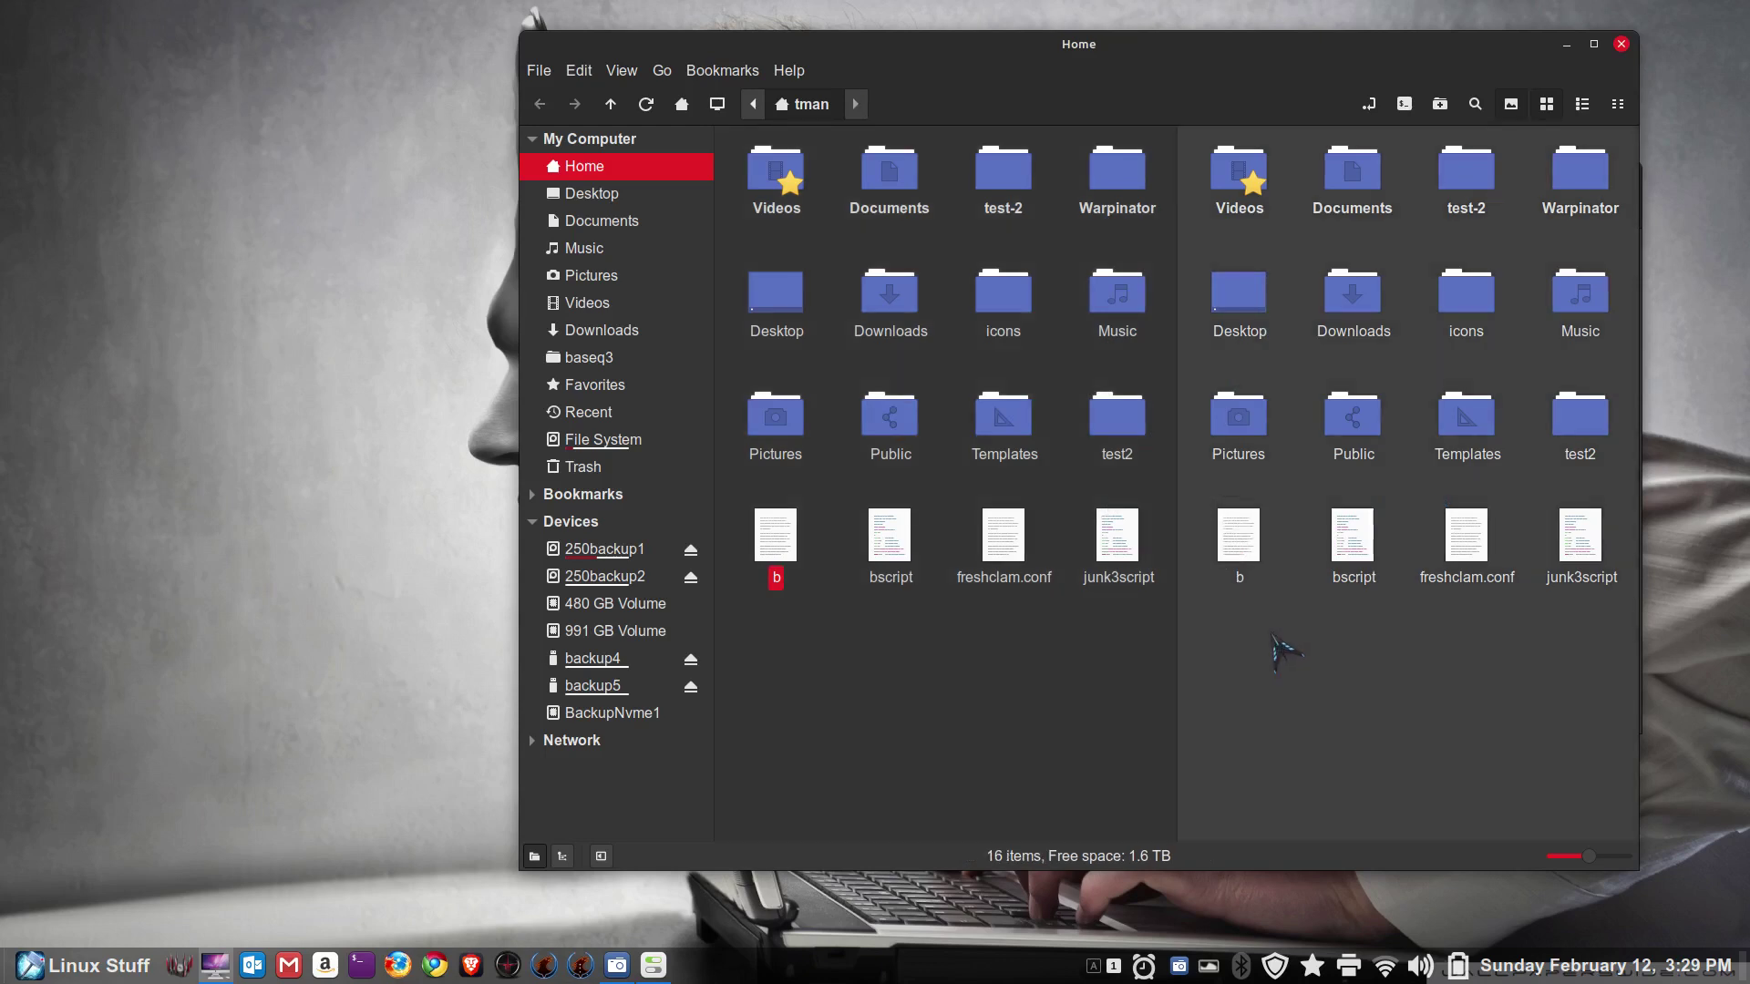
pyautogui.click(594, 660)
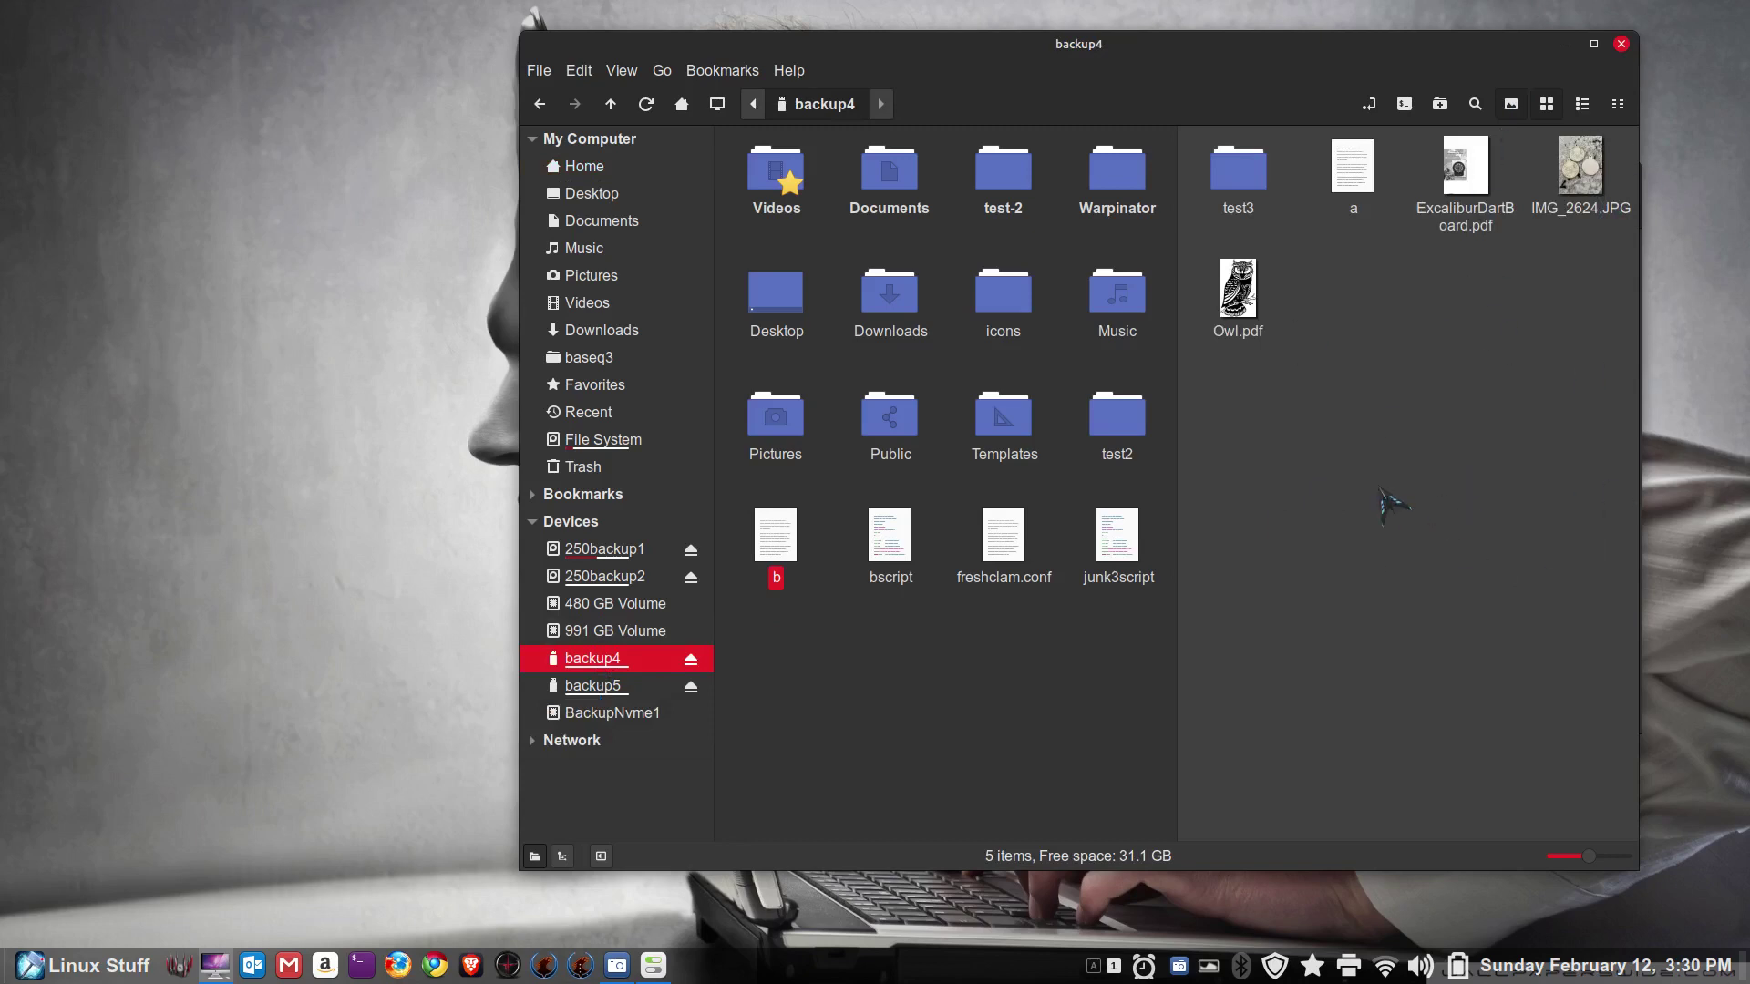
# Step: Examine the full location path of the Home pane and of the backup4 pane in turn
pyautogui.click(871, 757)
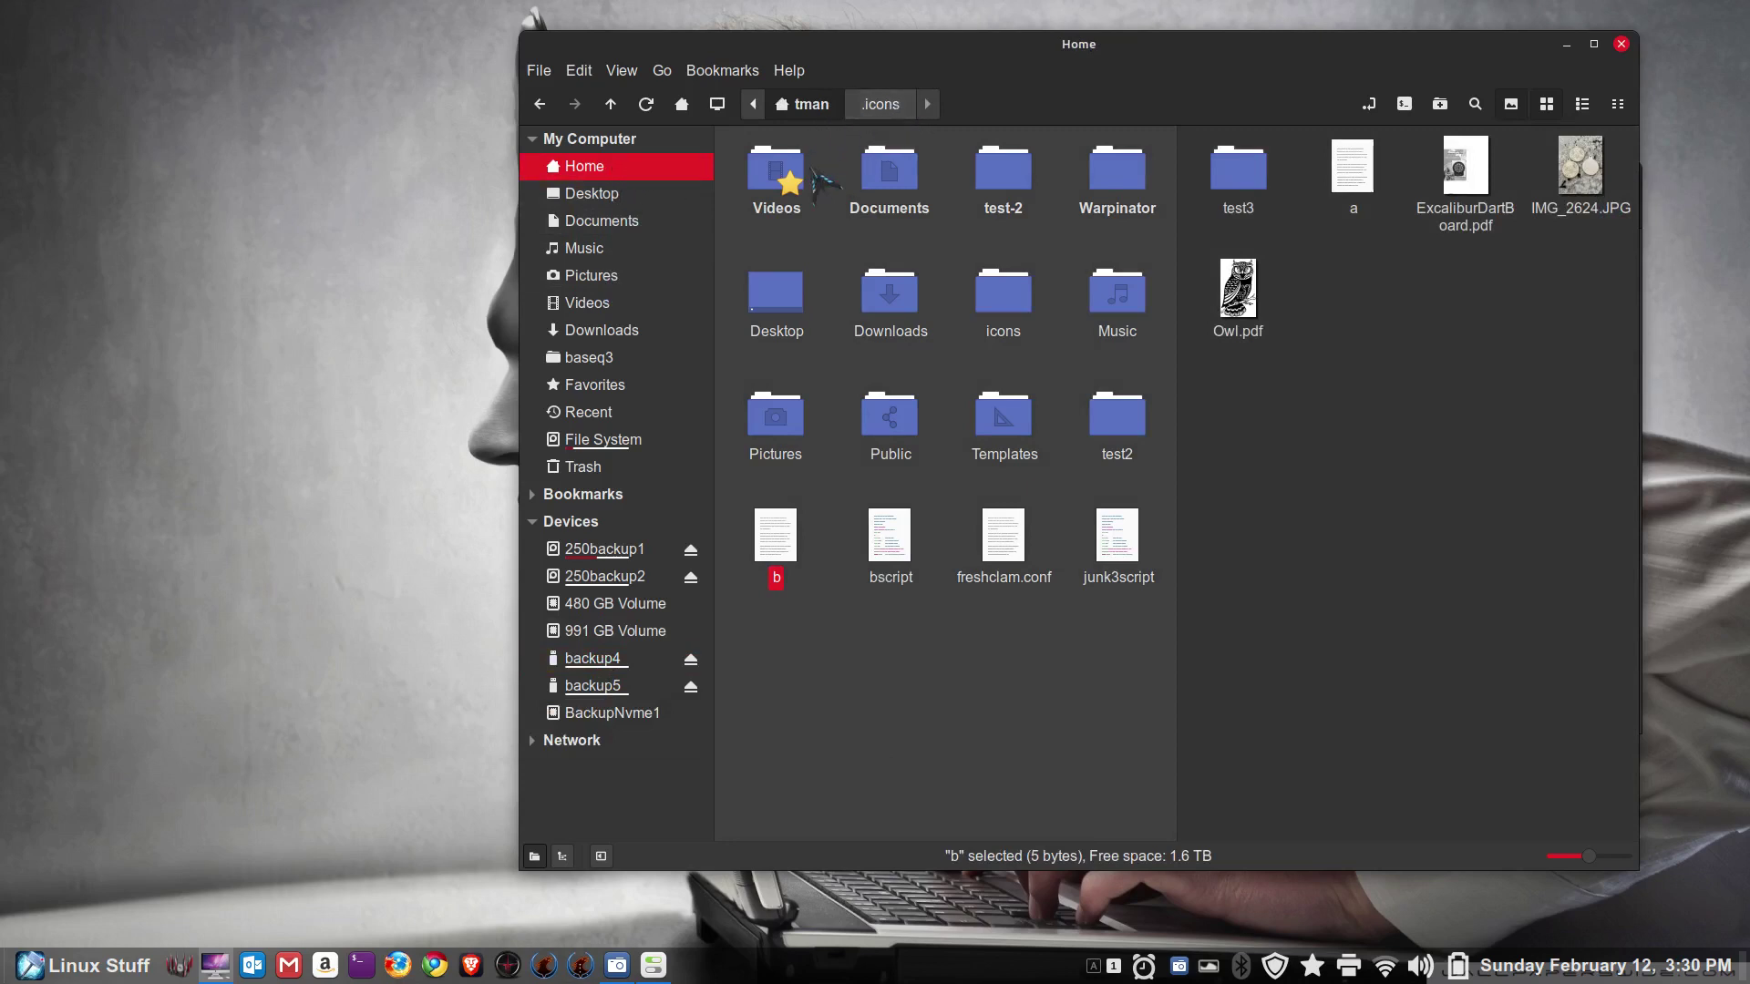
pyautogui.click(1369, 103)
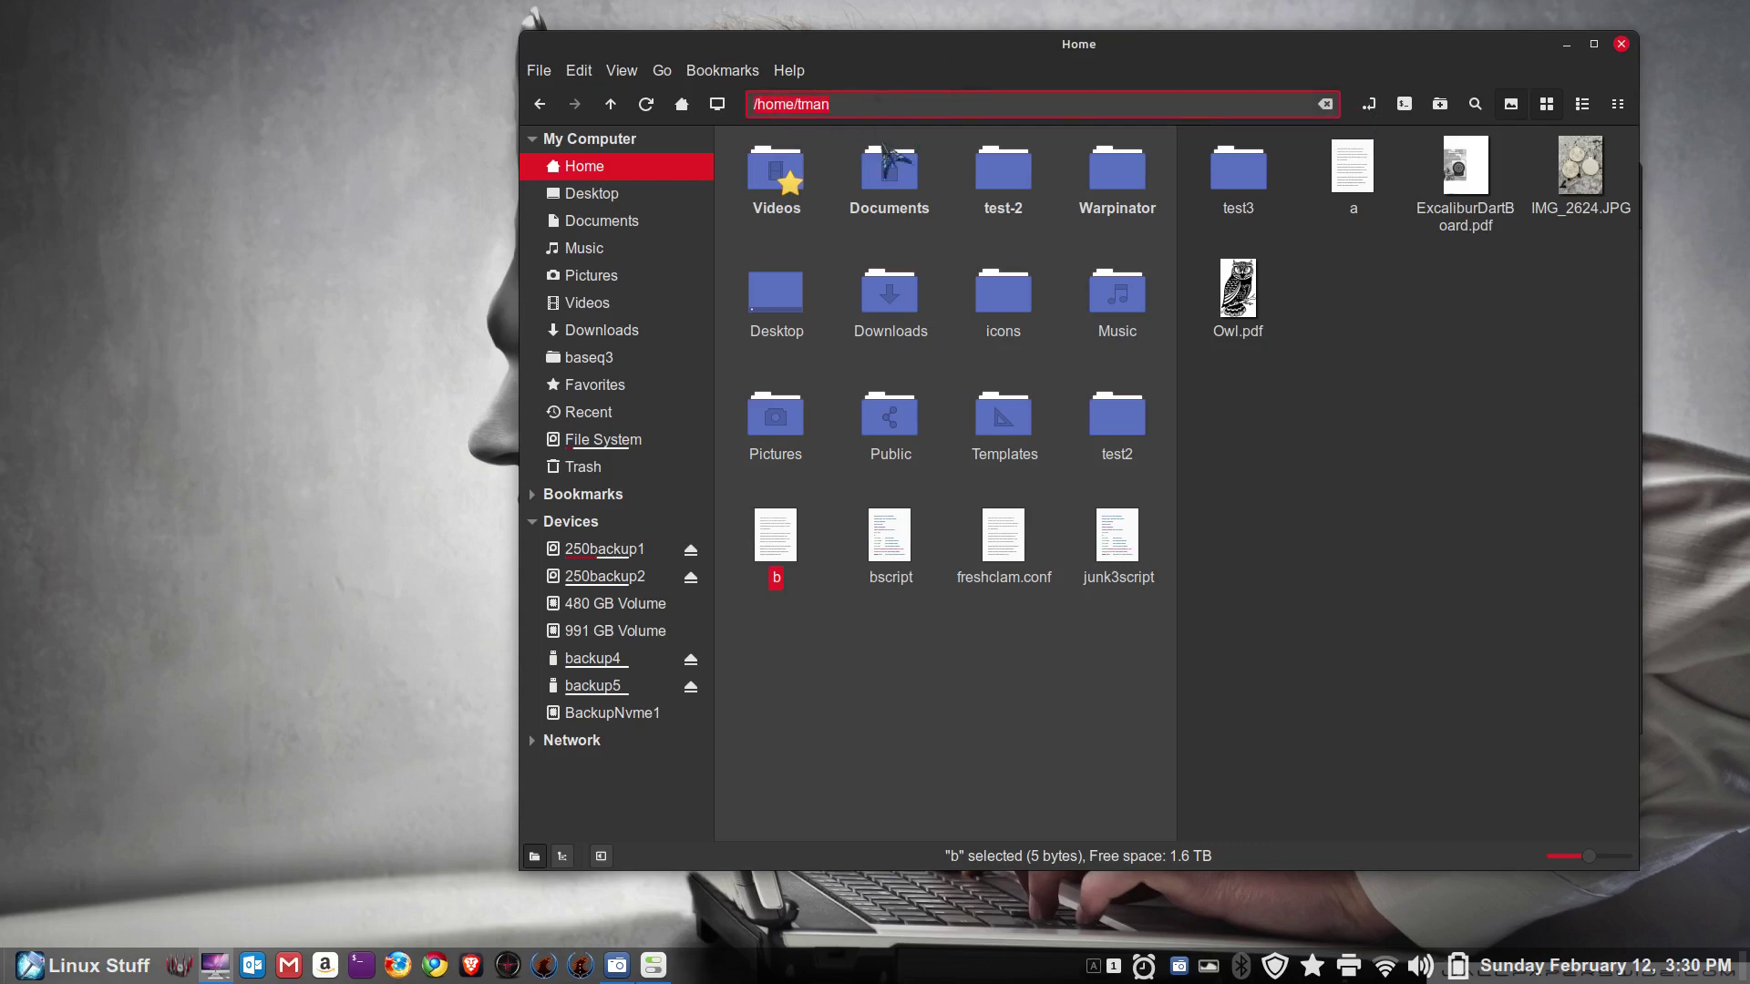
pyautogui.click(855, 257)
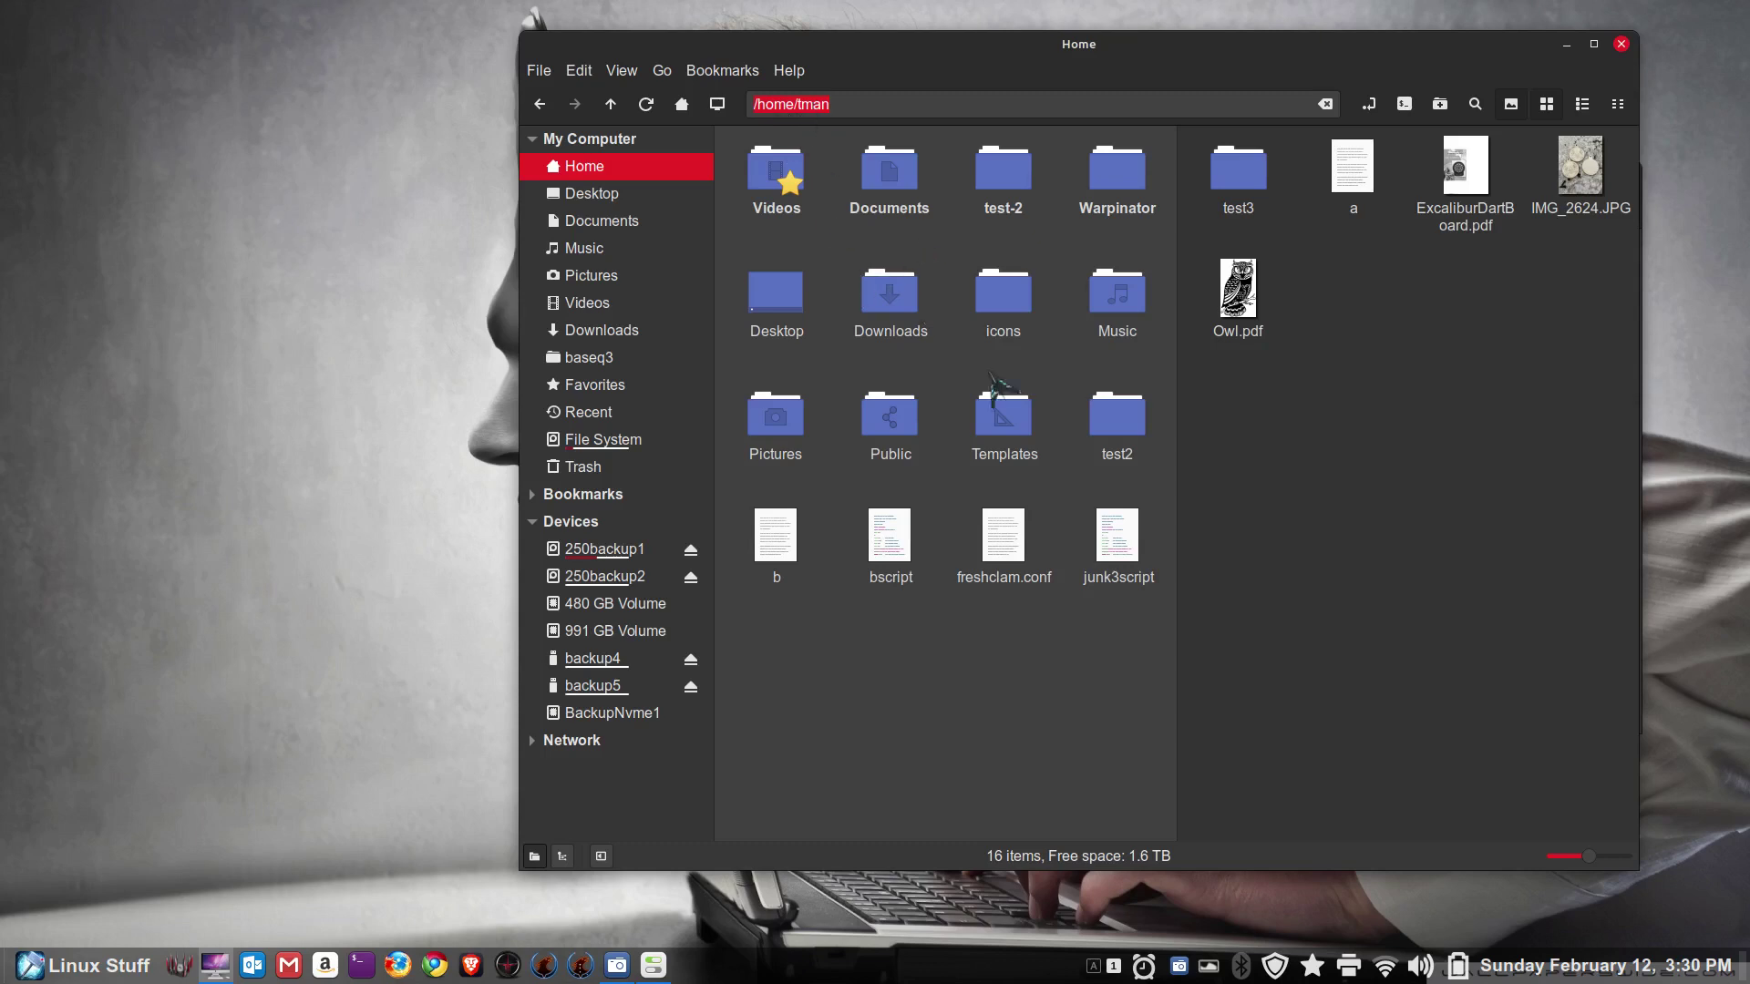
pyautogui.click(1356, 402)
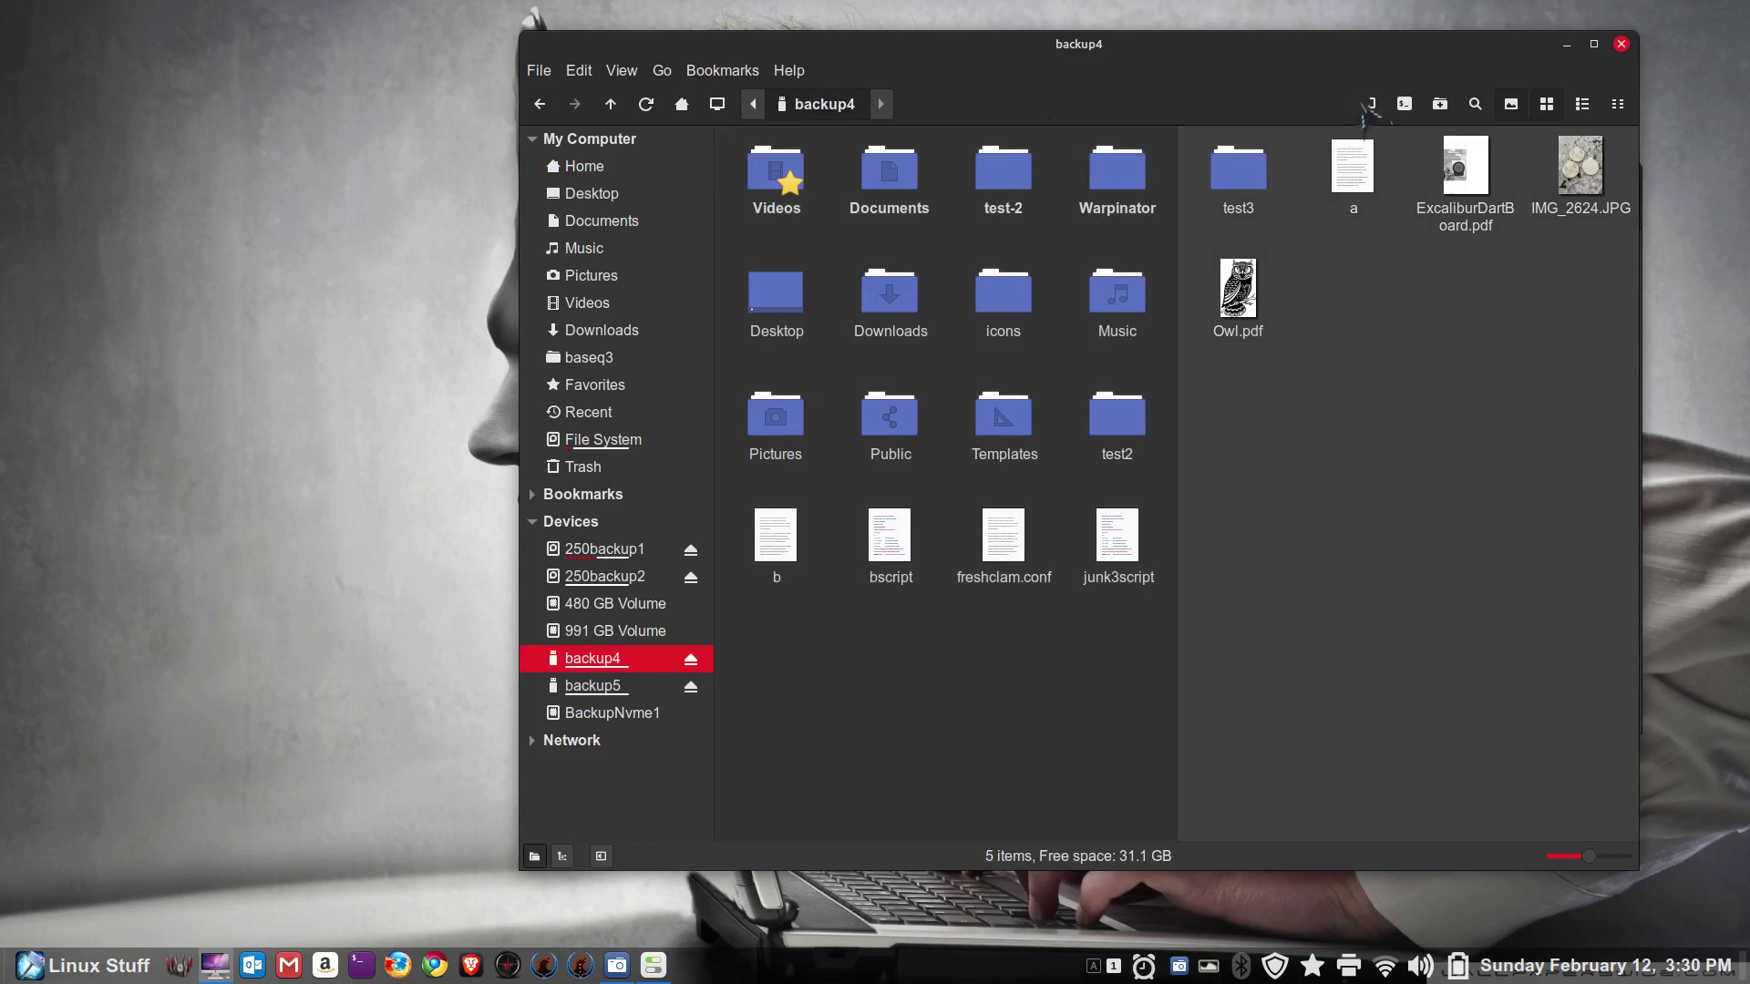
pyautogui.click(1369, 104)
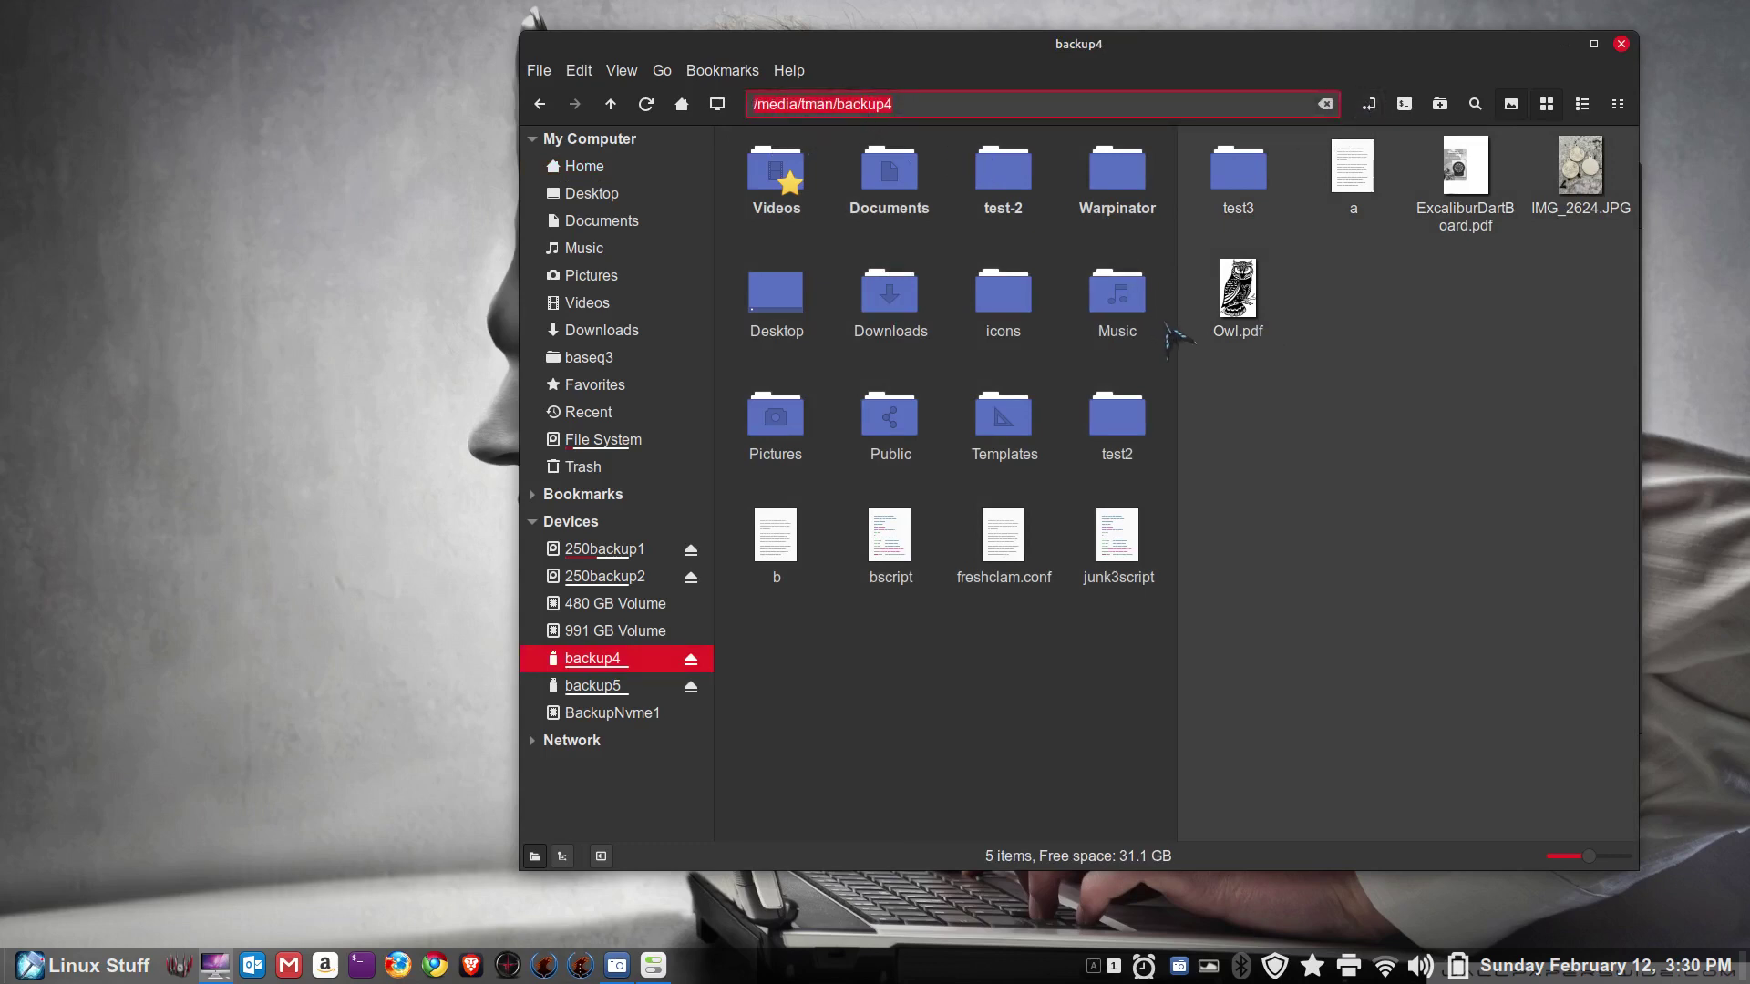
pyautogui.click(1454, 415)
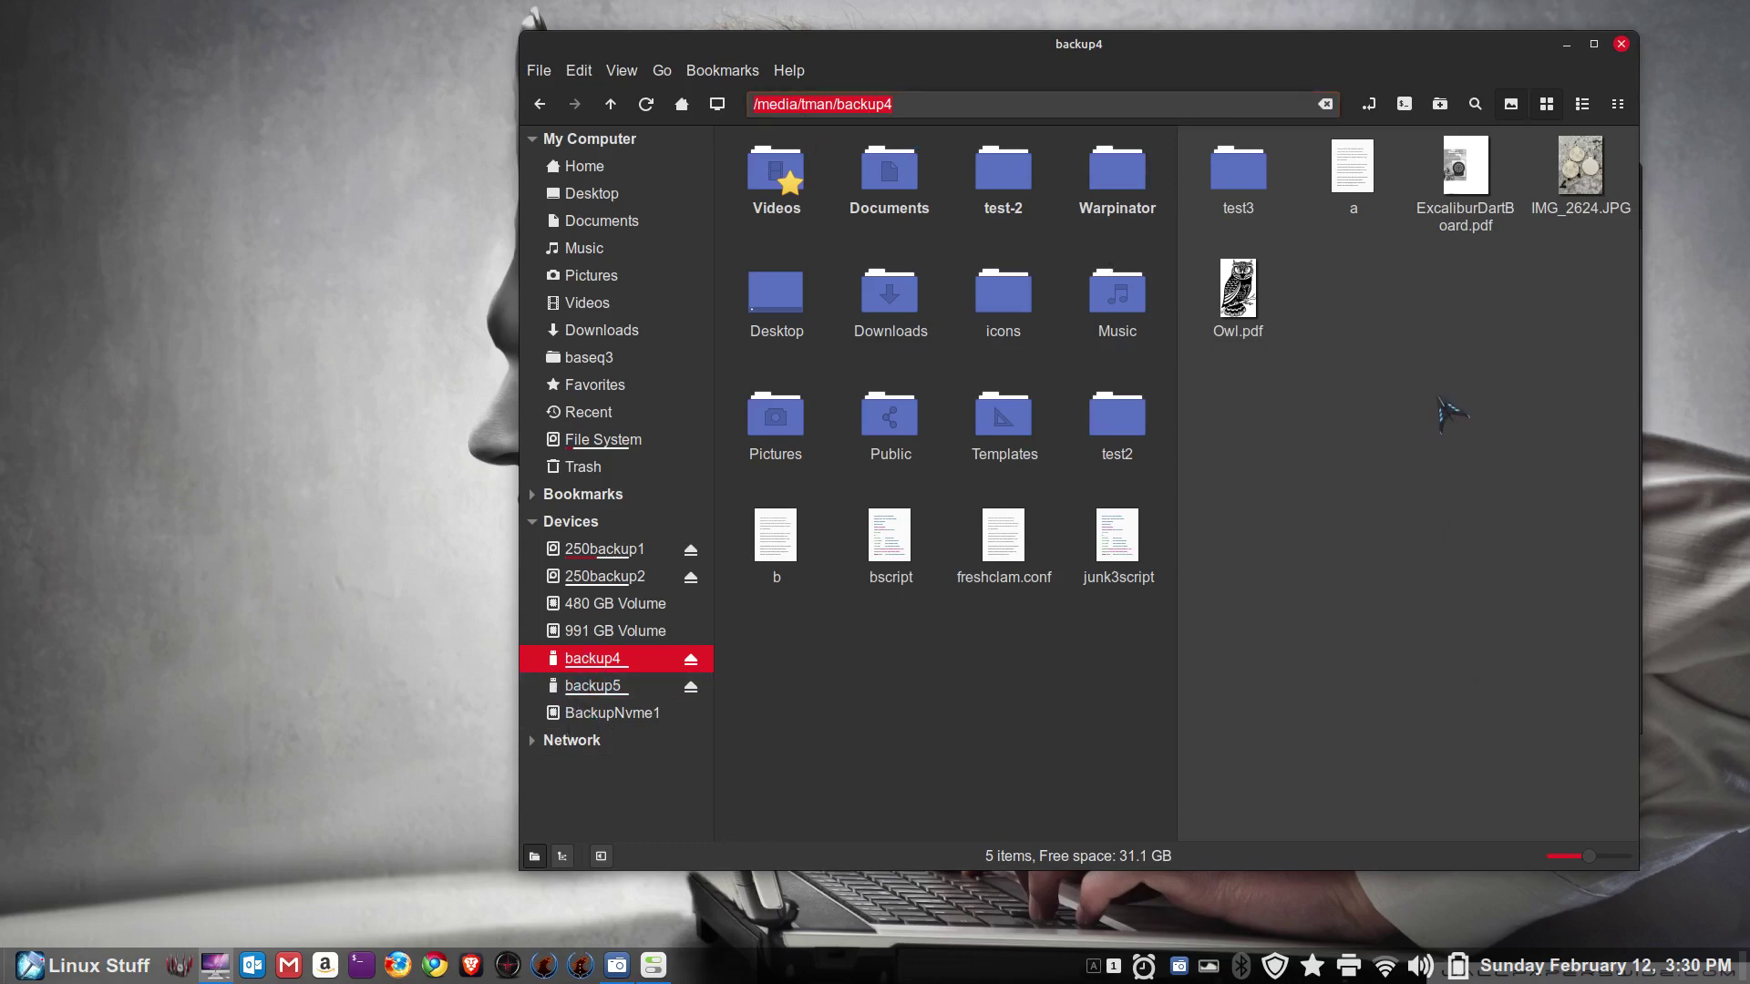
# Step: Copy file b from the Home pane onto the backup4 drive
pyautogui.click(1053, 692)
pyautogui.click(1331, 558)
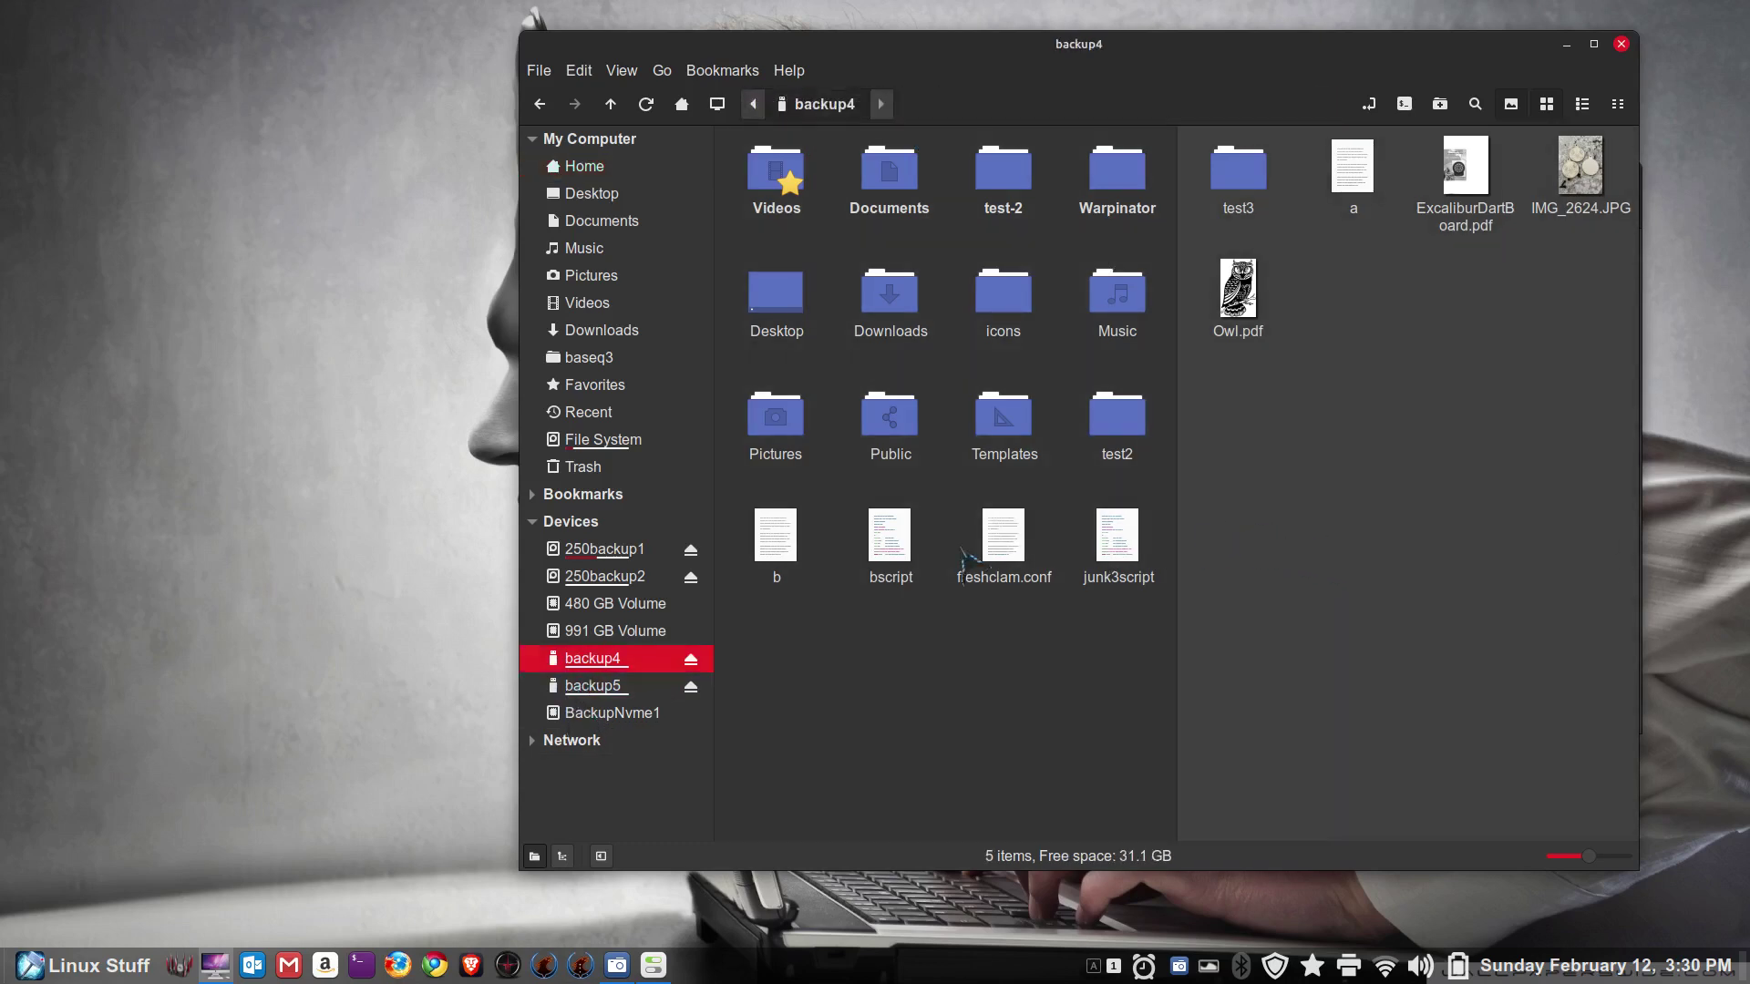
pyautogui.click(776, 548)
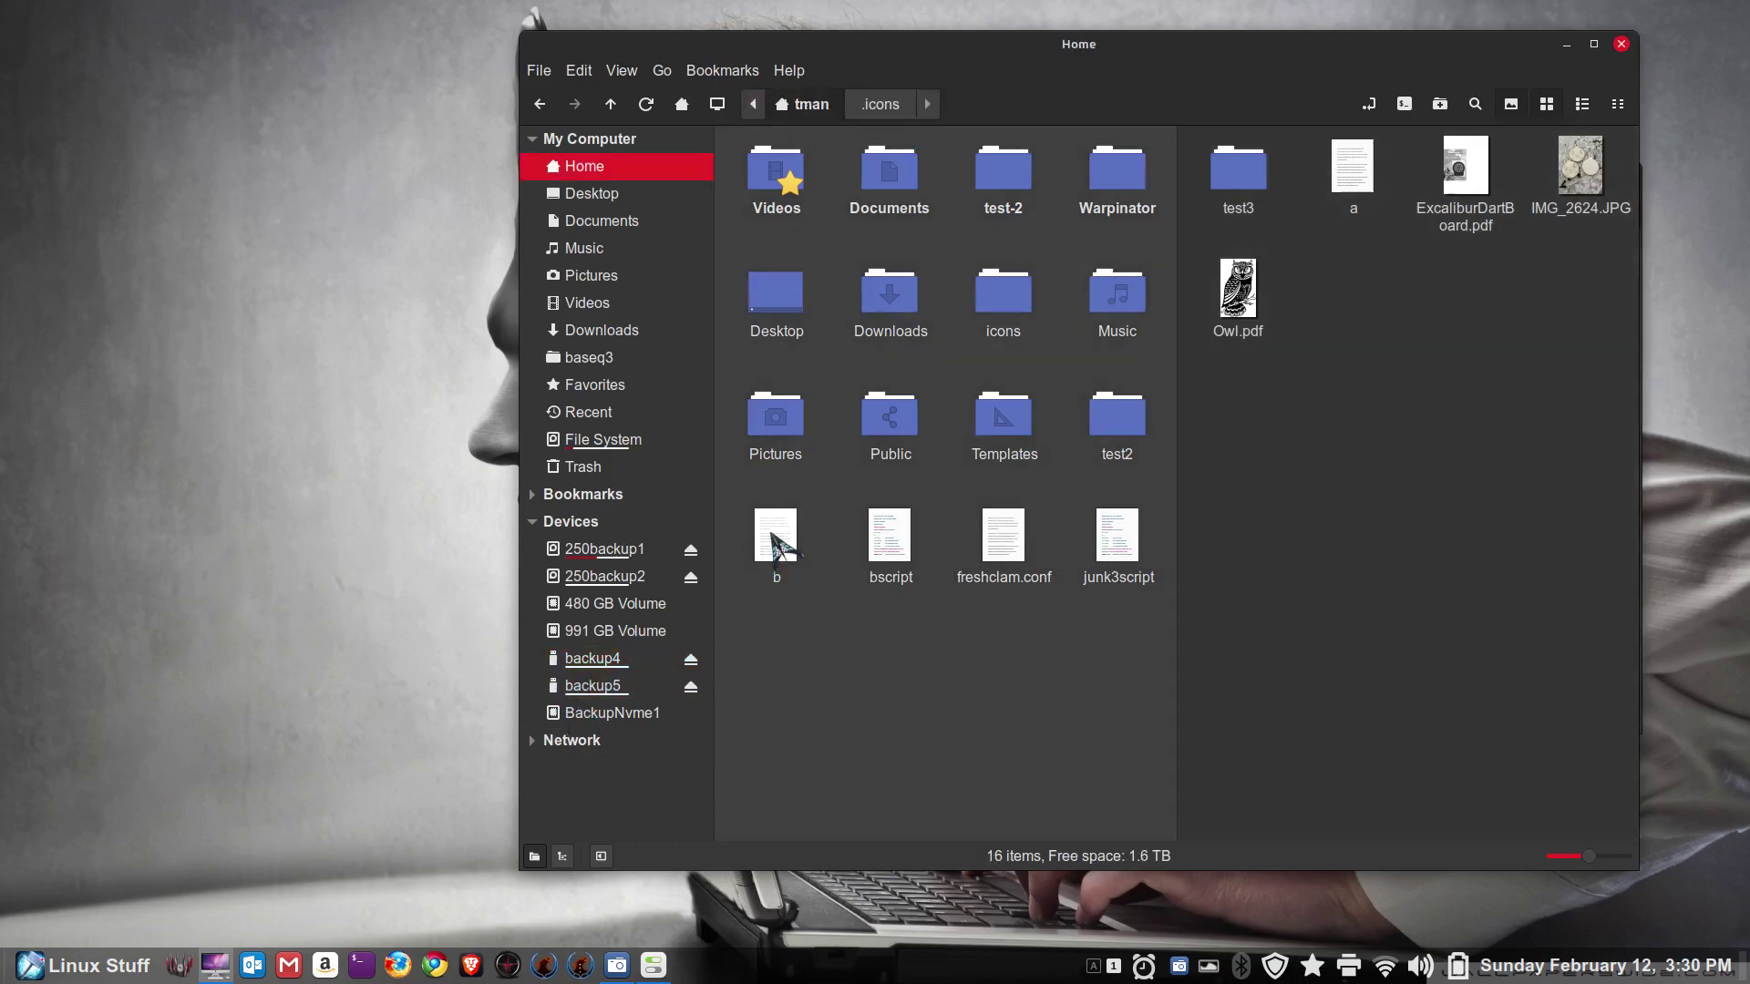
pyautogui.moveTo(777, 548); pyautogui.dragTo(1414, 429)
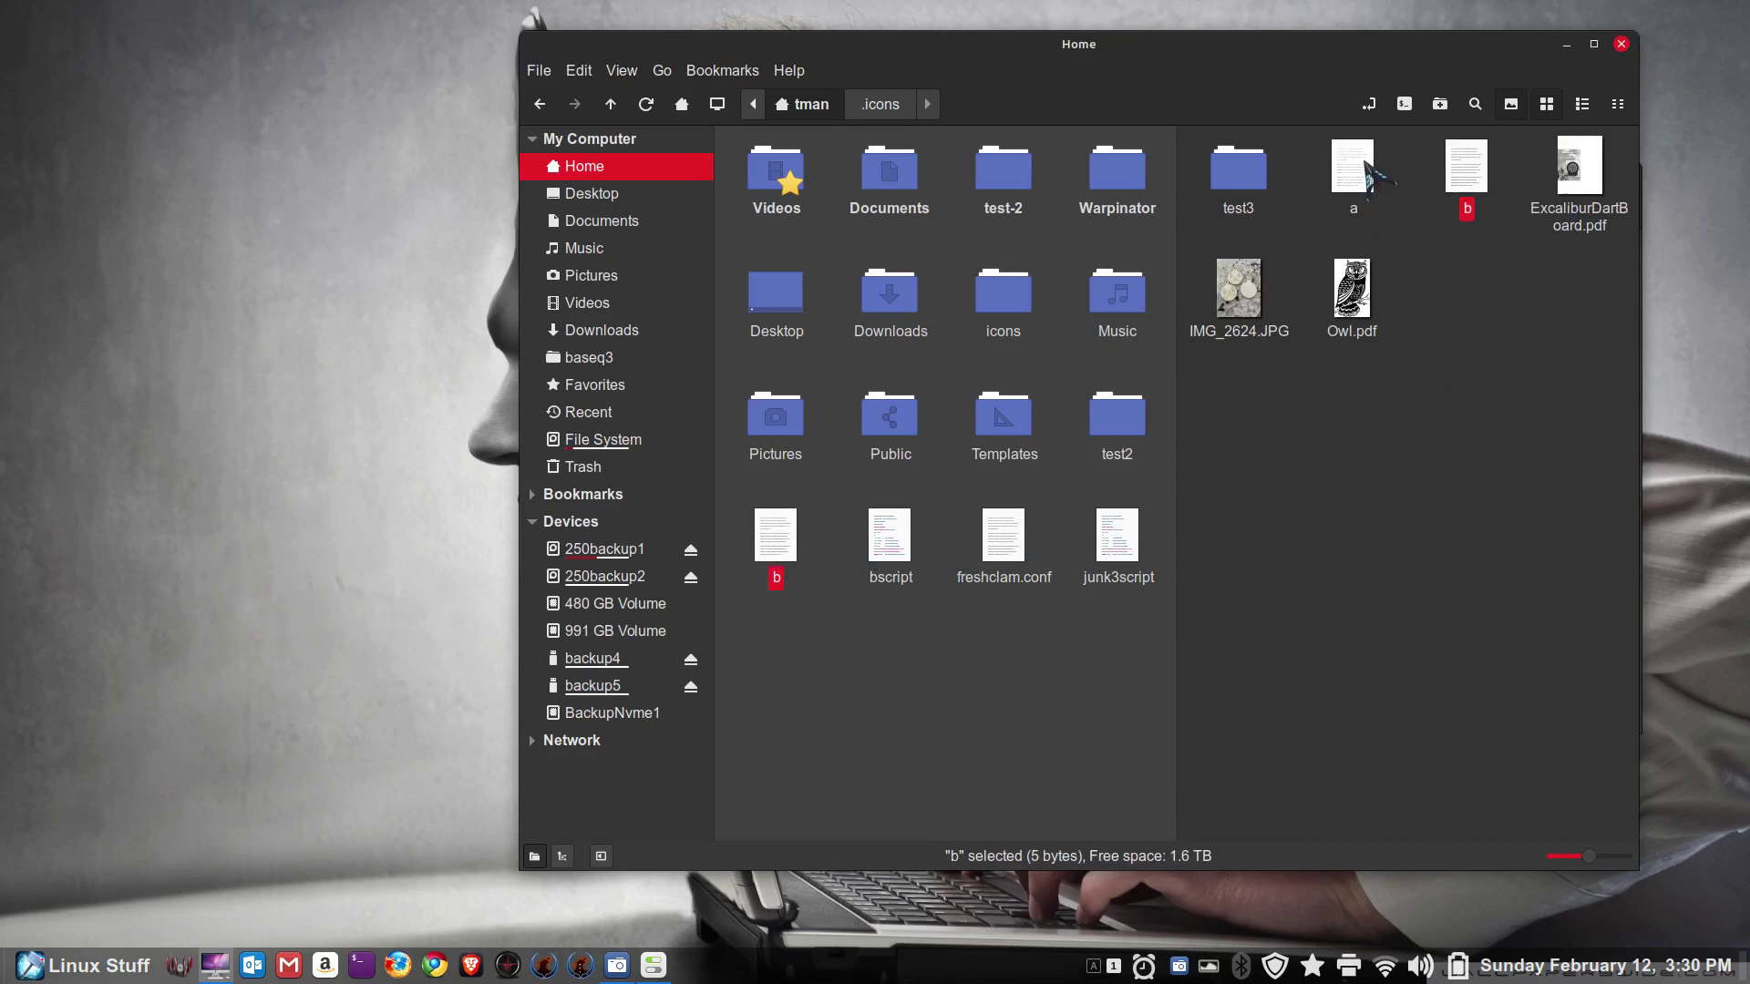
# Step: Display the contents of executable text file a on backup4, and close the text editor
pyautogui.click(1358, 178)
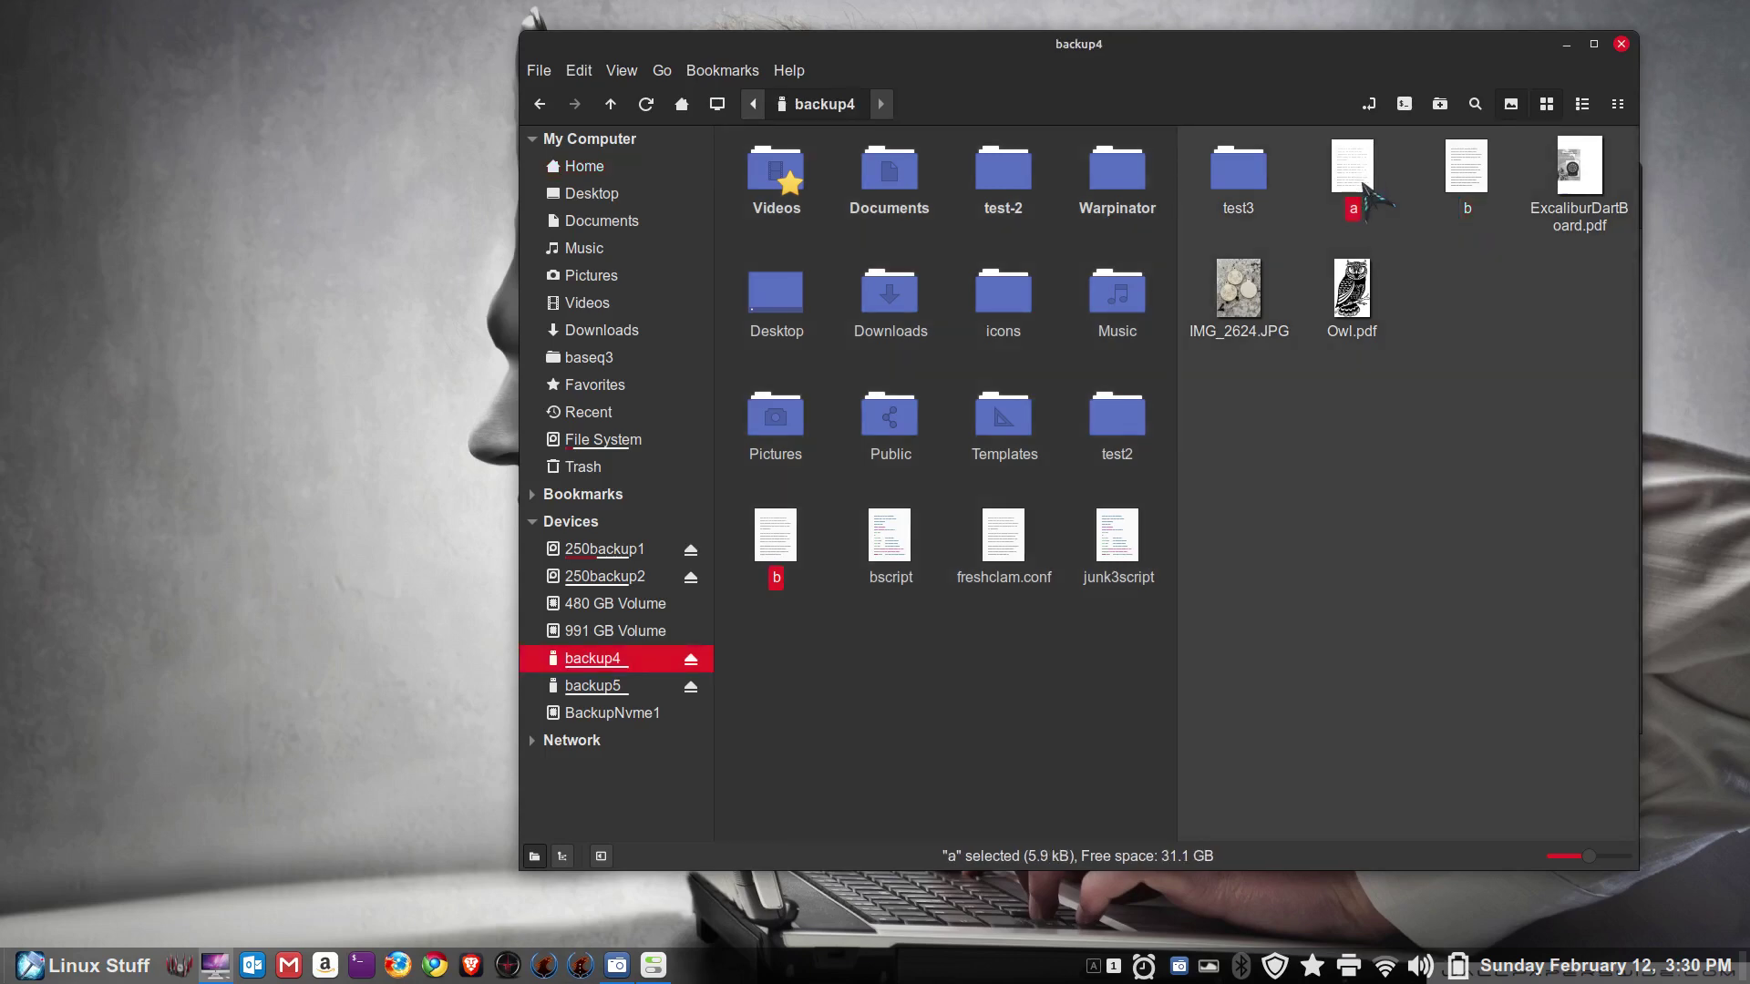
pyautogui.doubleClick(1340, 173)
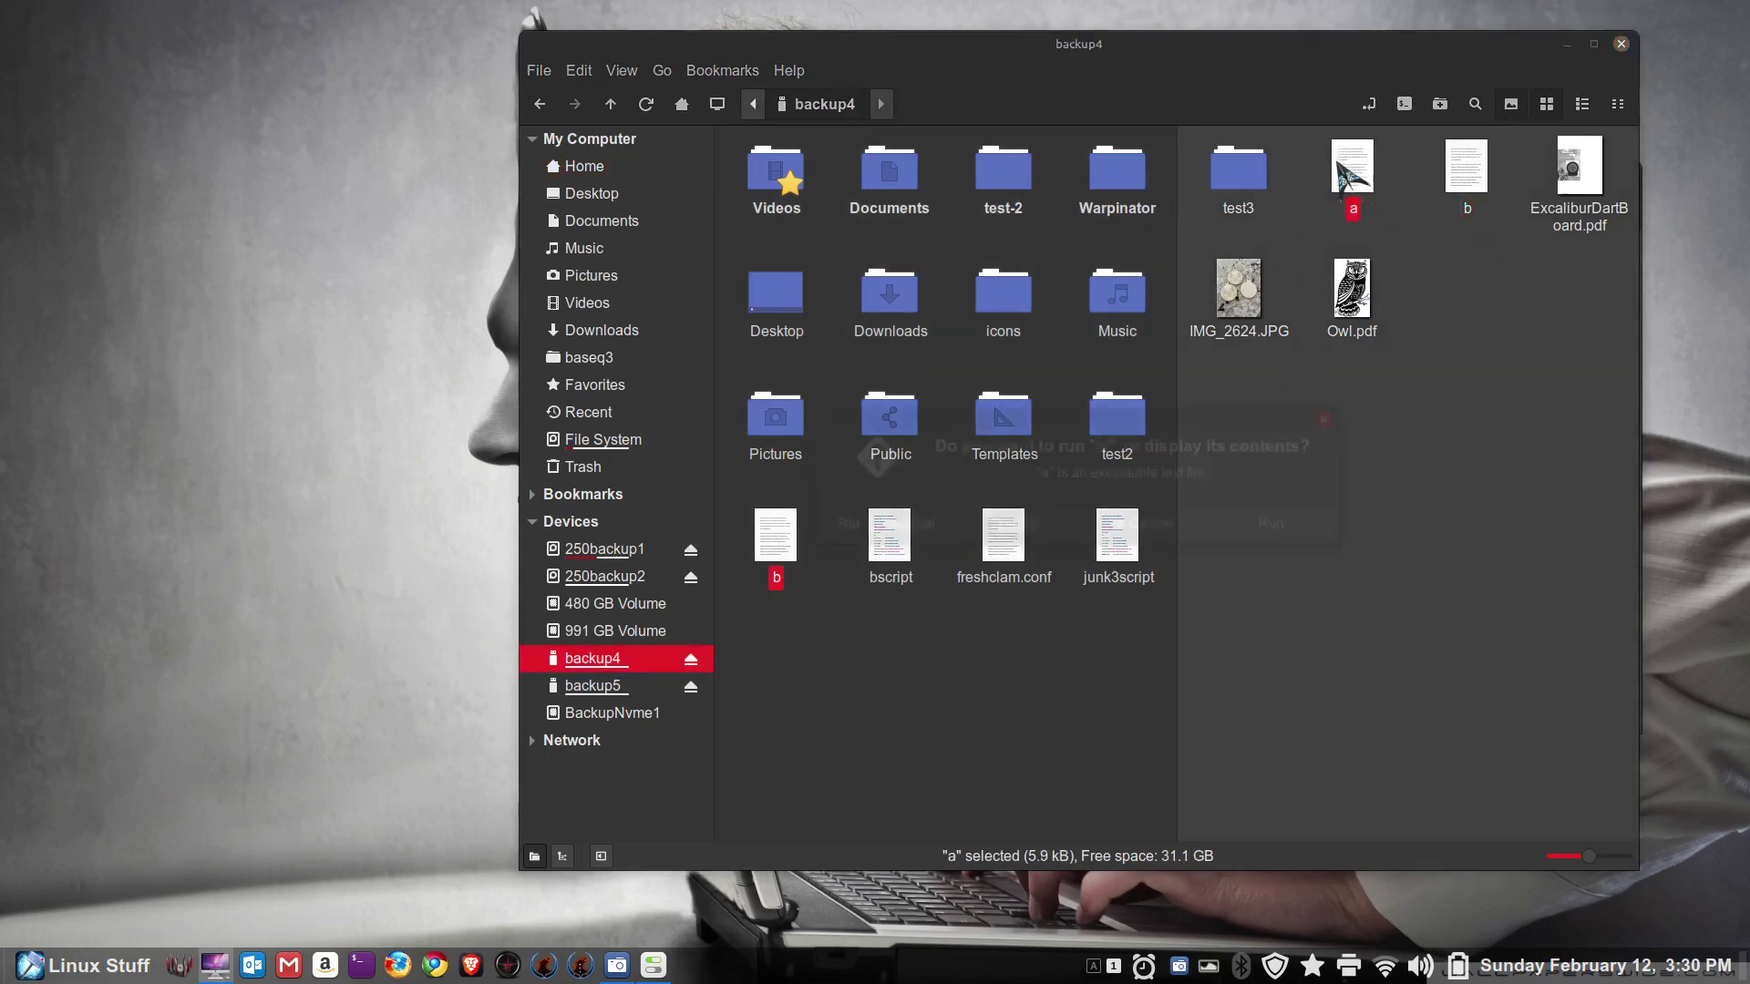
pyautogui.click(1031, 523)
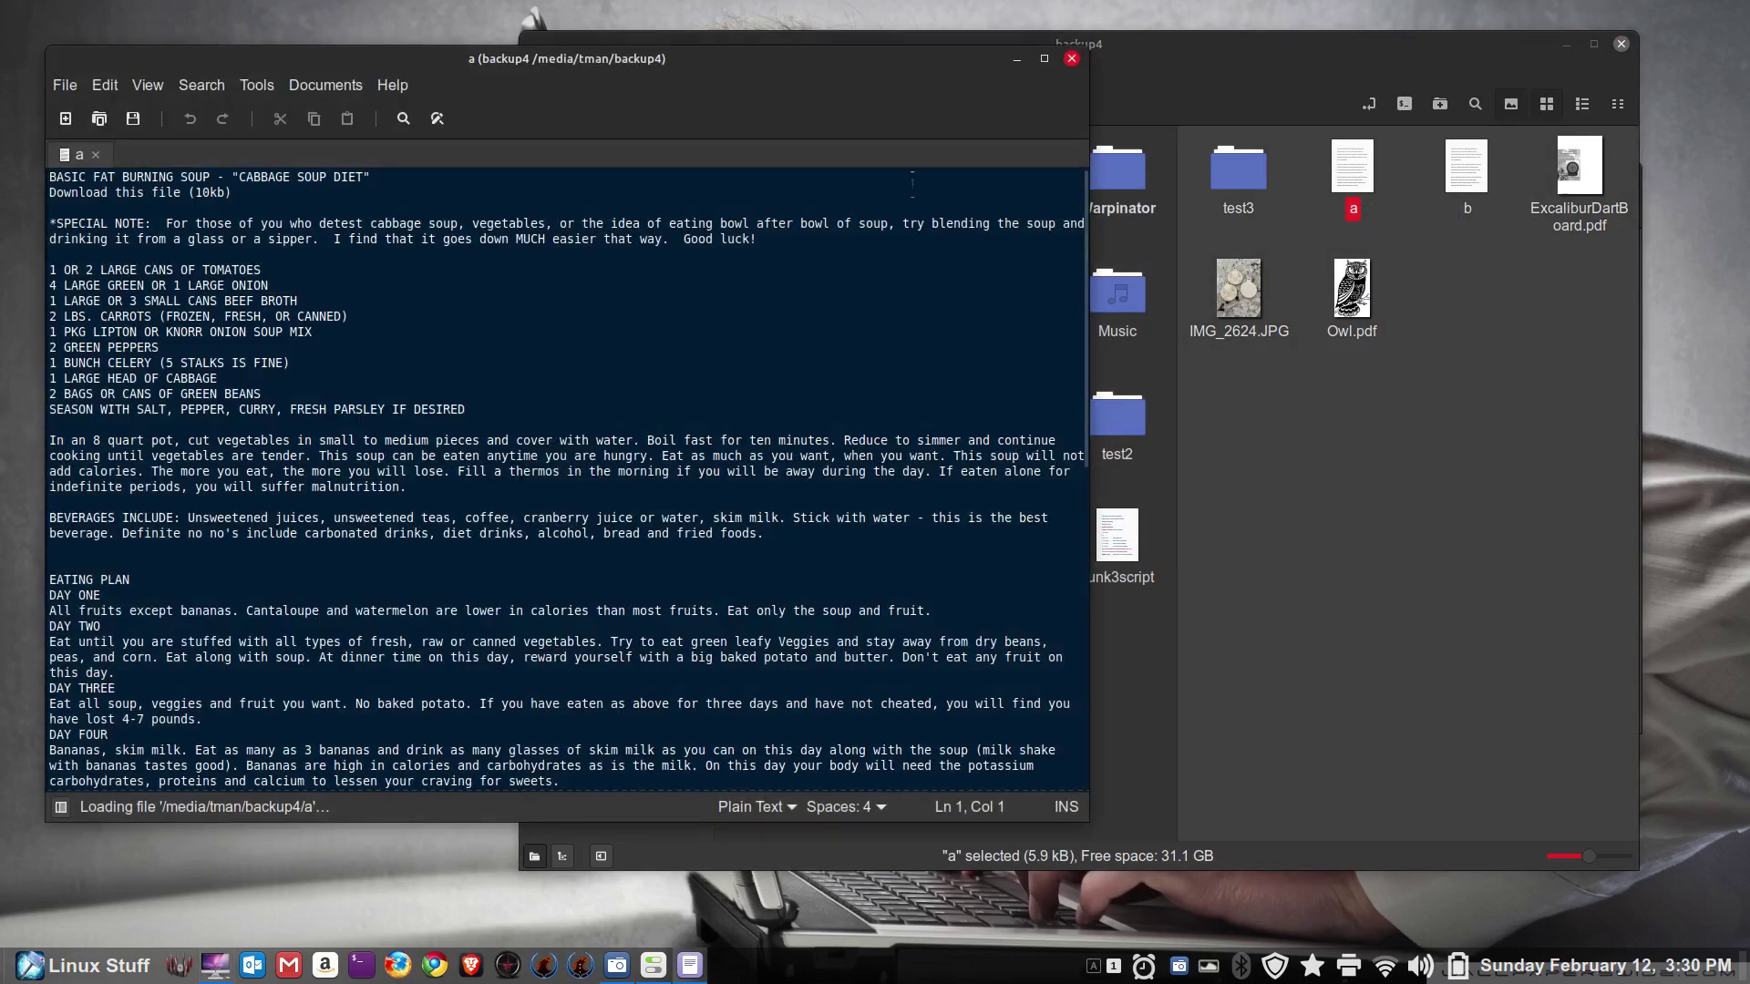
pyautogui.click(1072, 58)
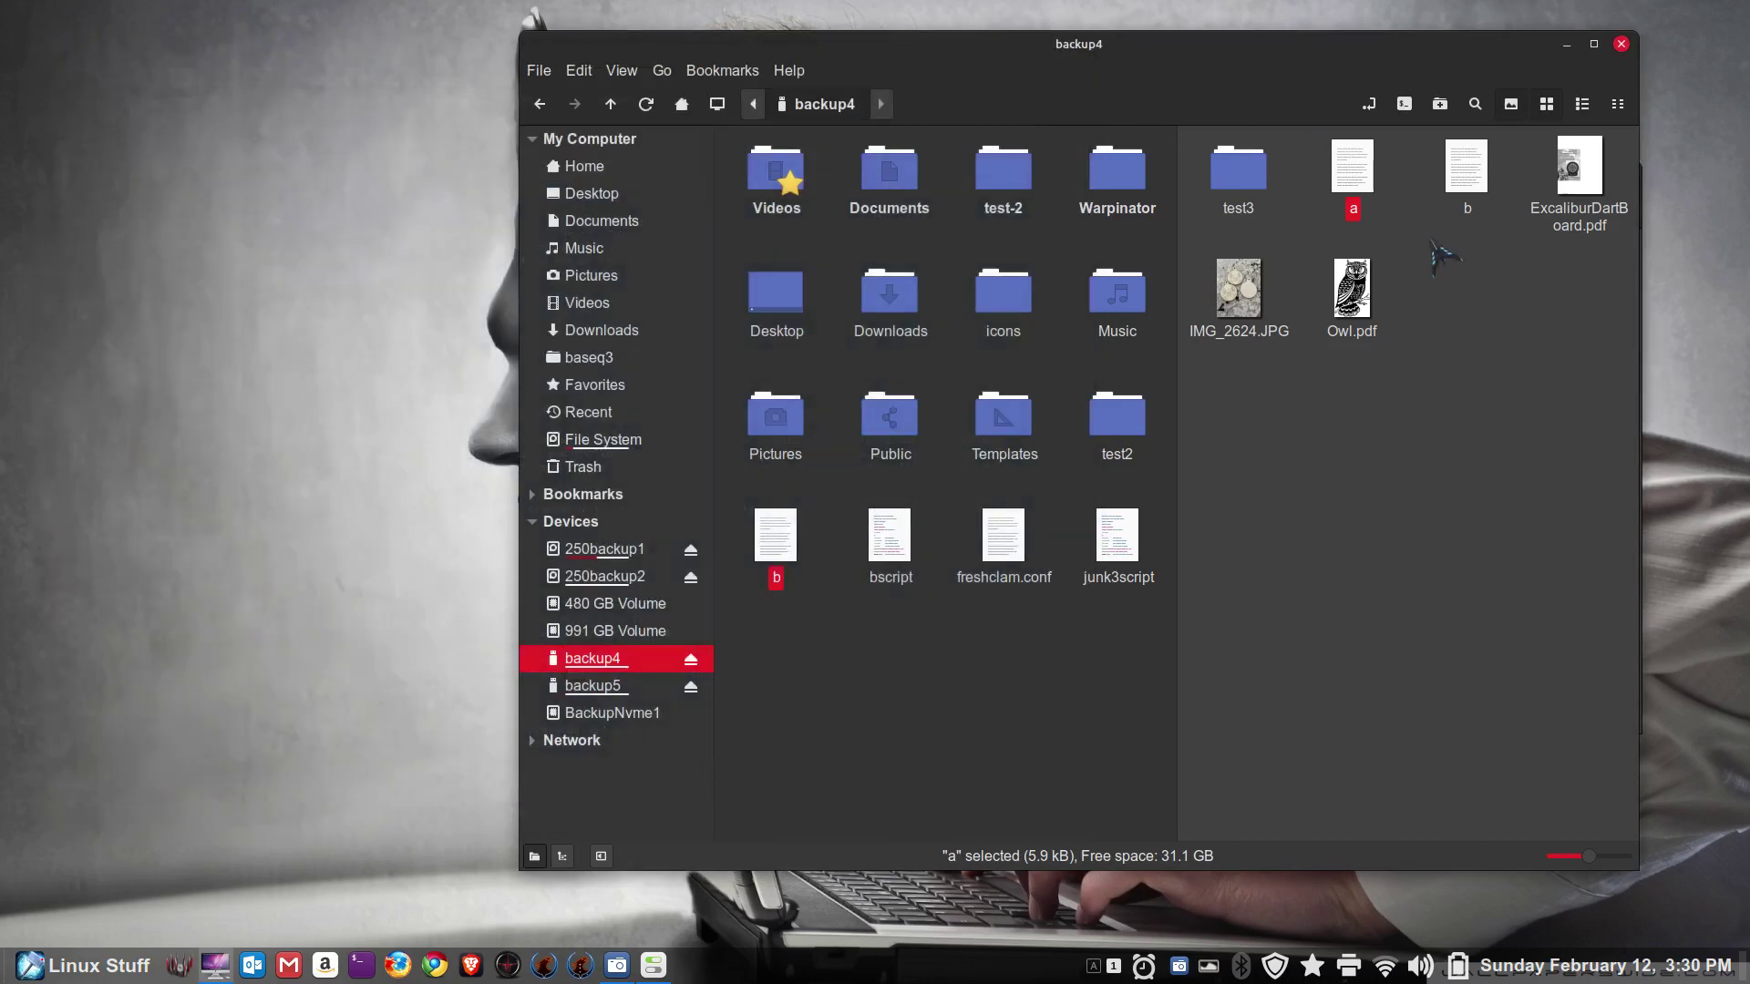
# Step: Move the copy of b on backup4 to the Trash and remove the extra pane
pyautogui.click(1447, 266)
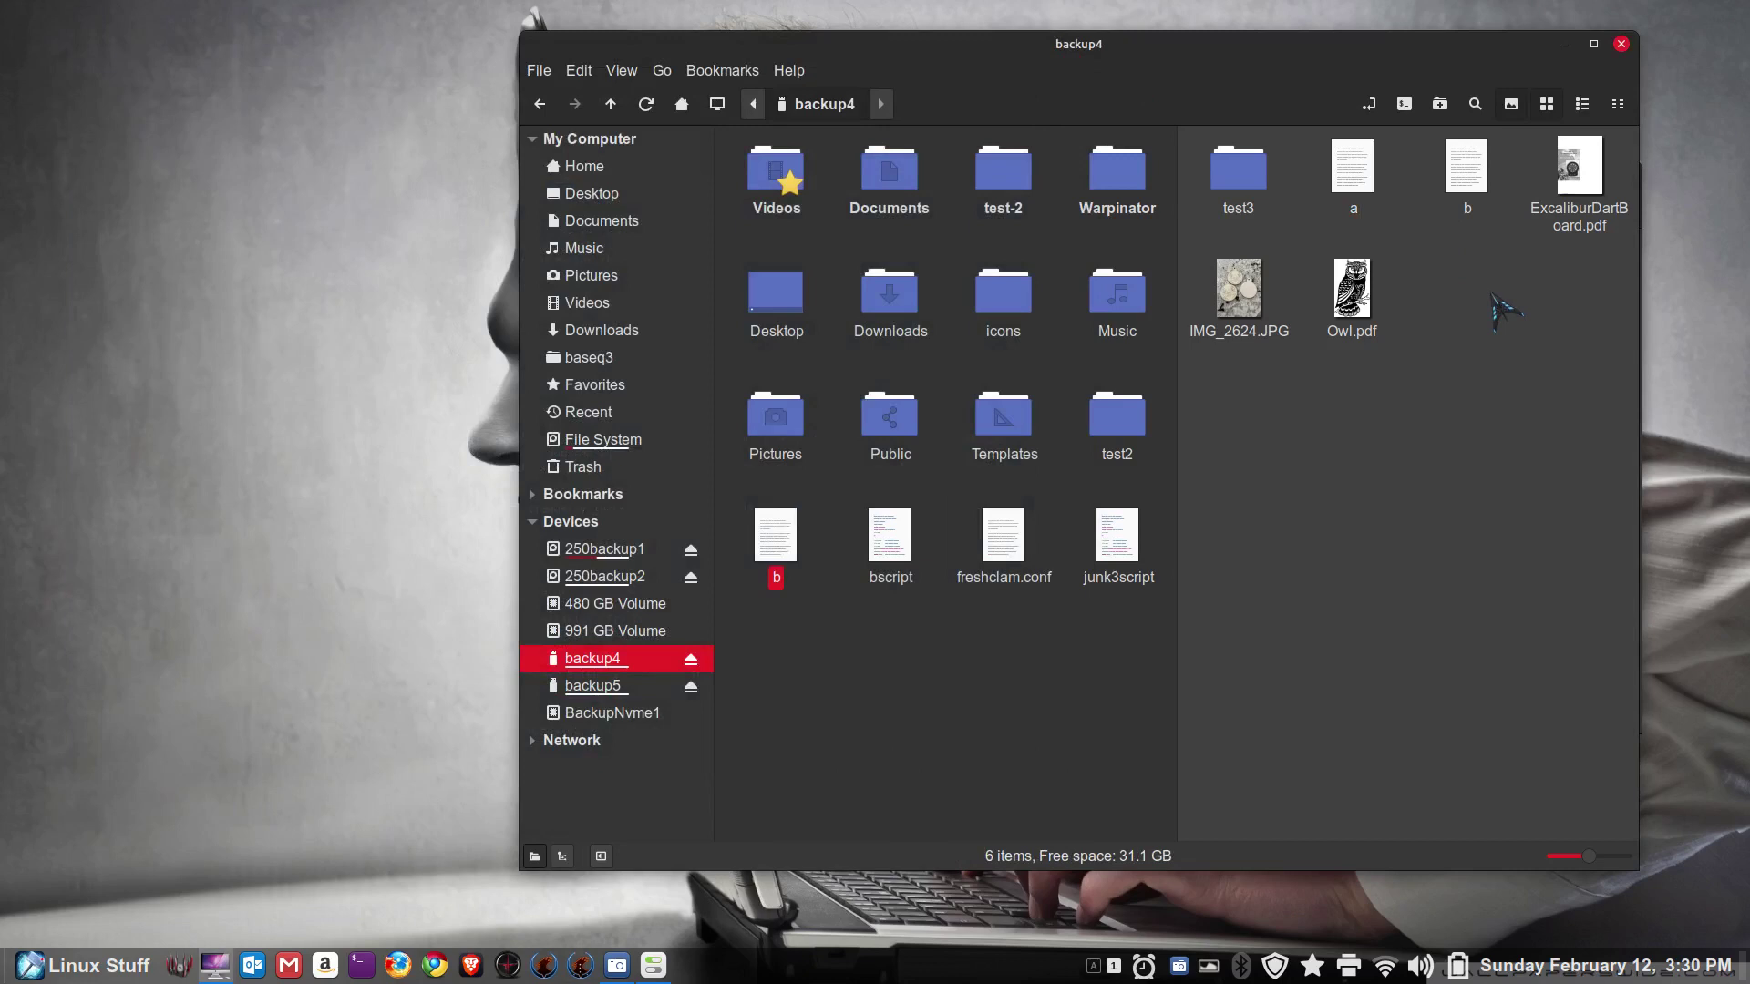
pyautogui.click(1456, 179)
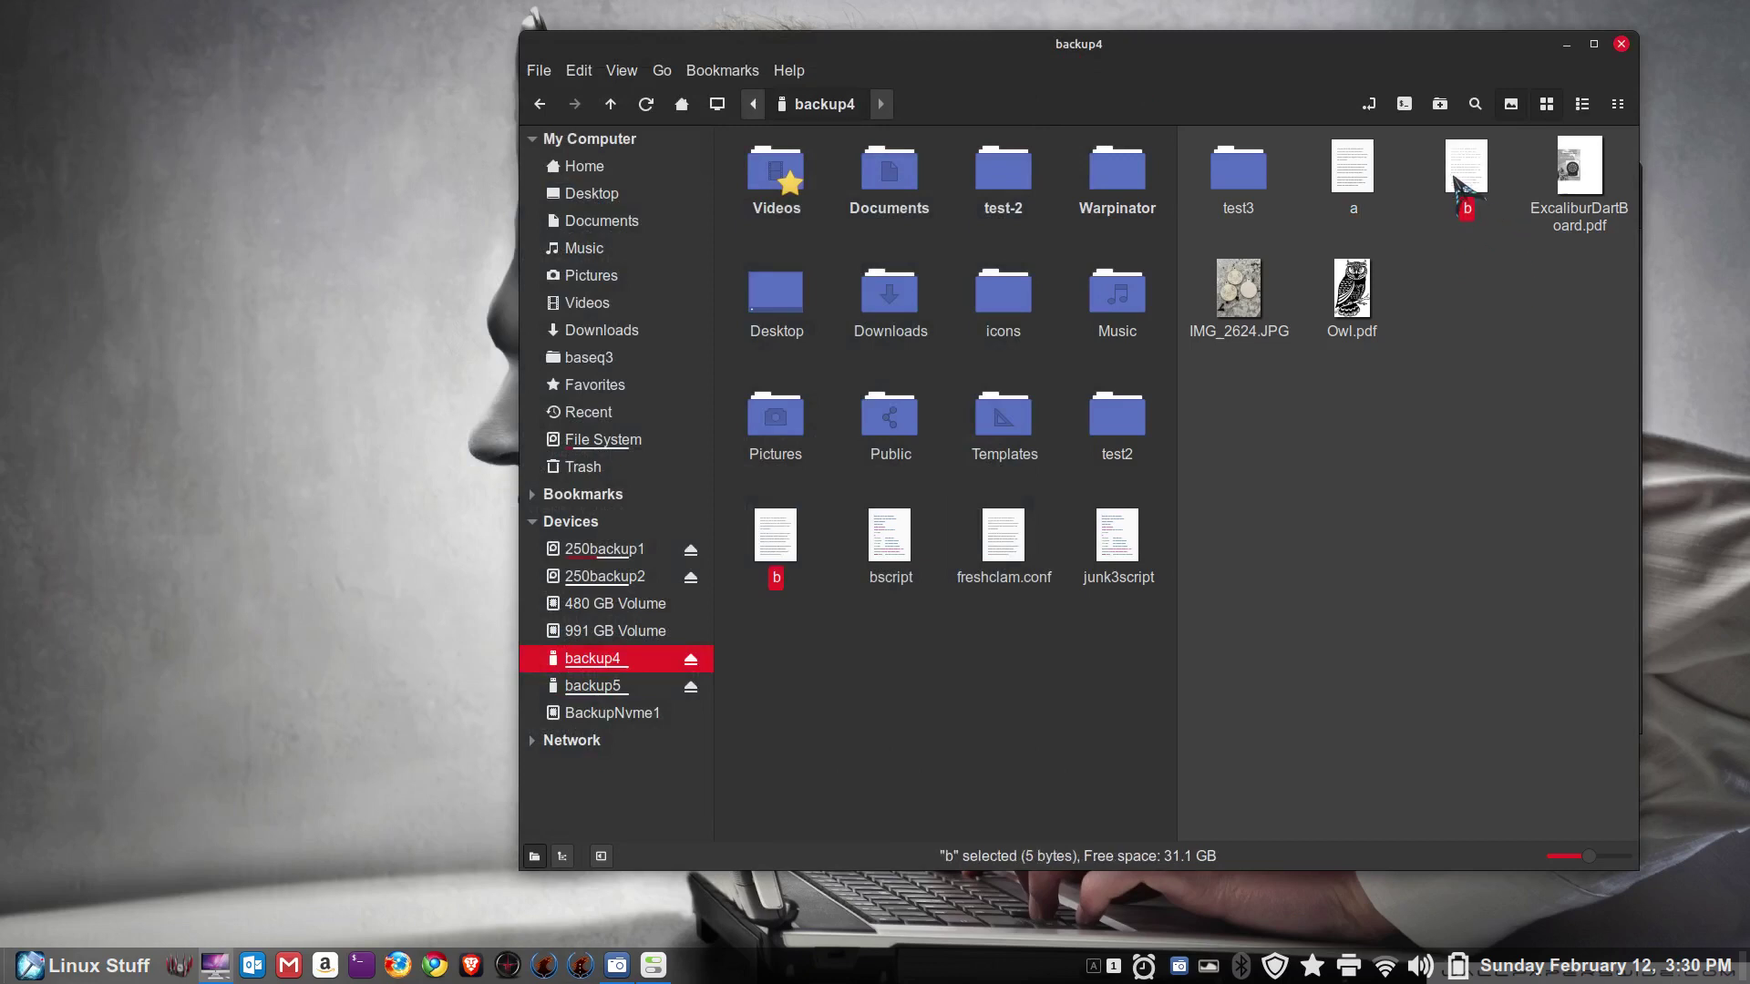
pyautogui.press('Delete')
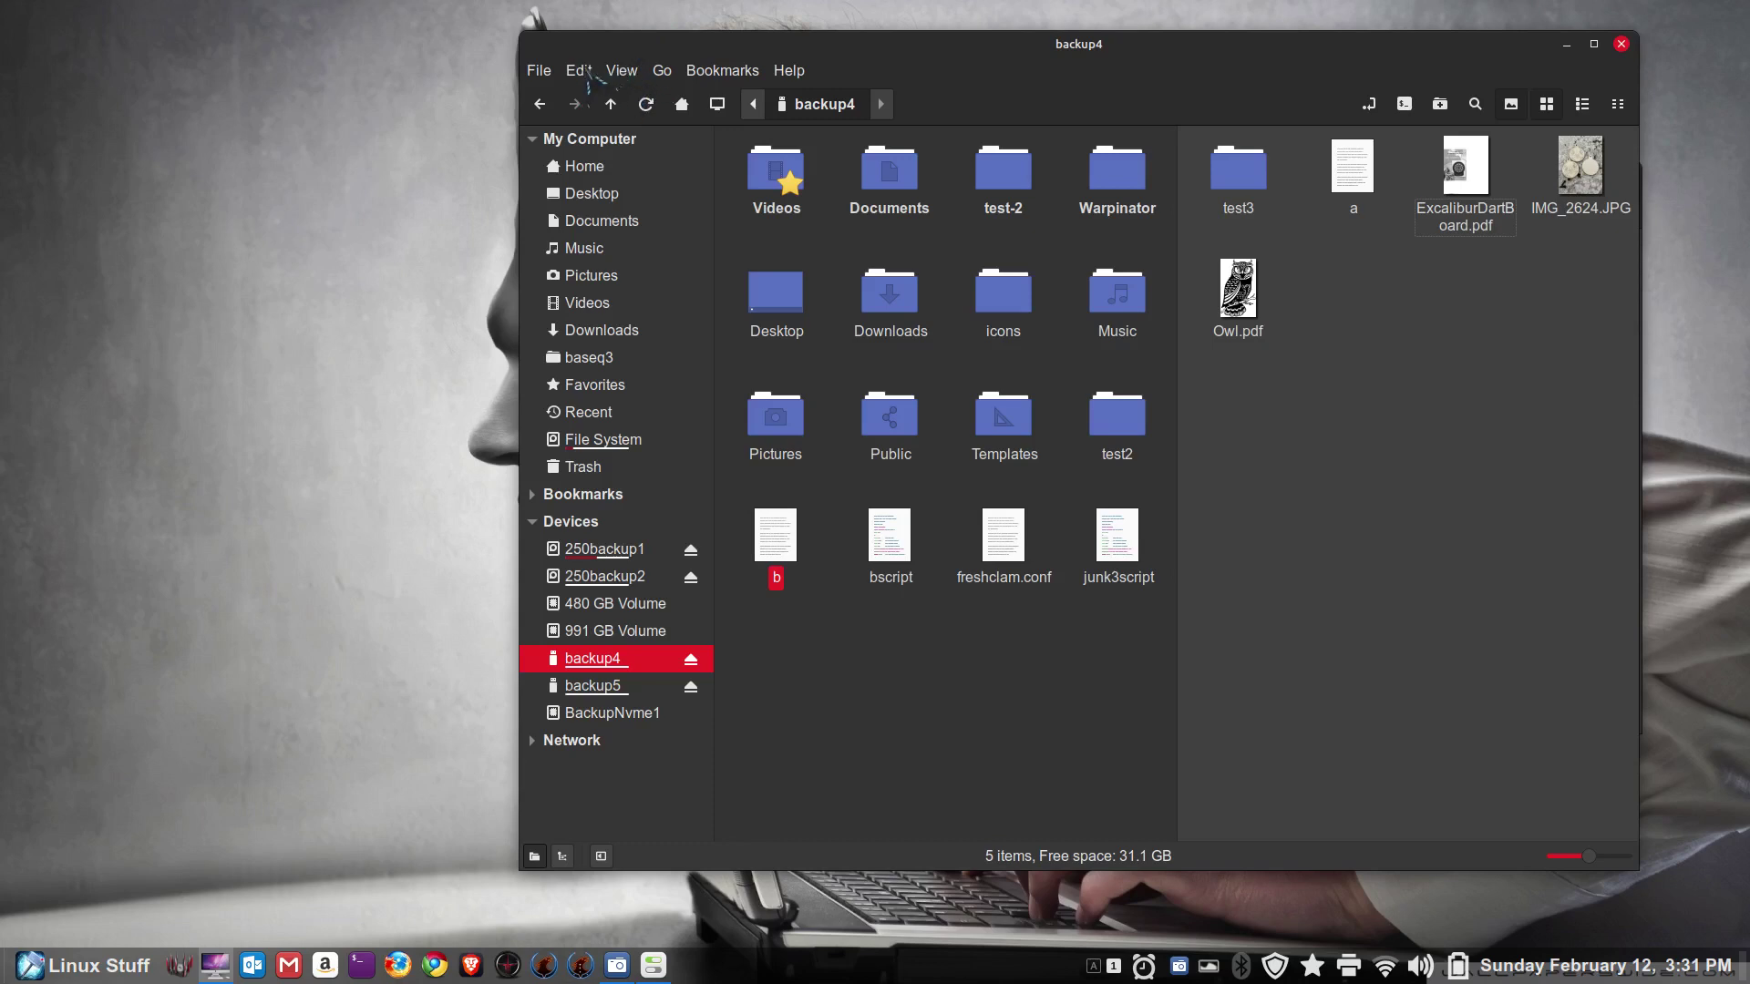
pyautogui.click(621, 70)
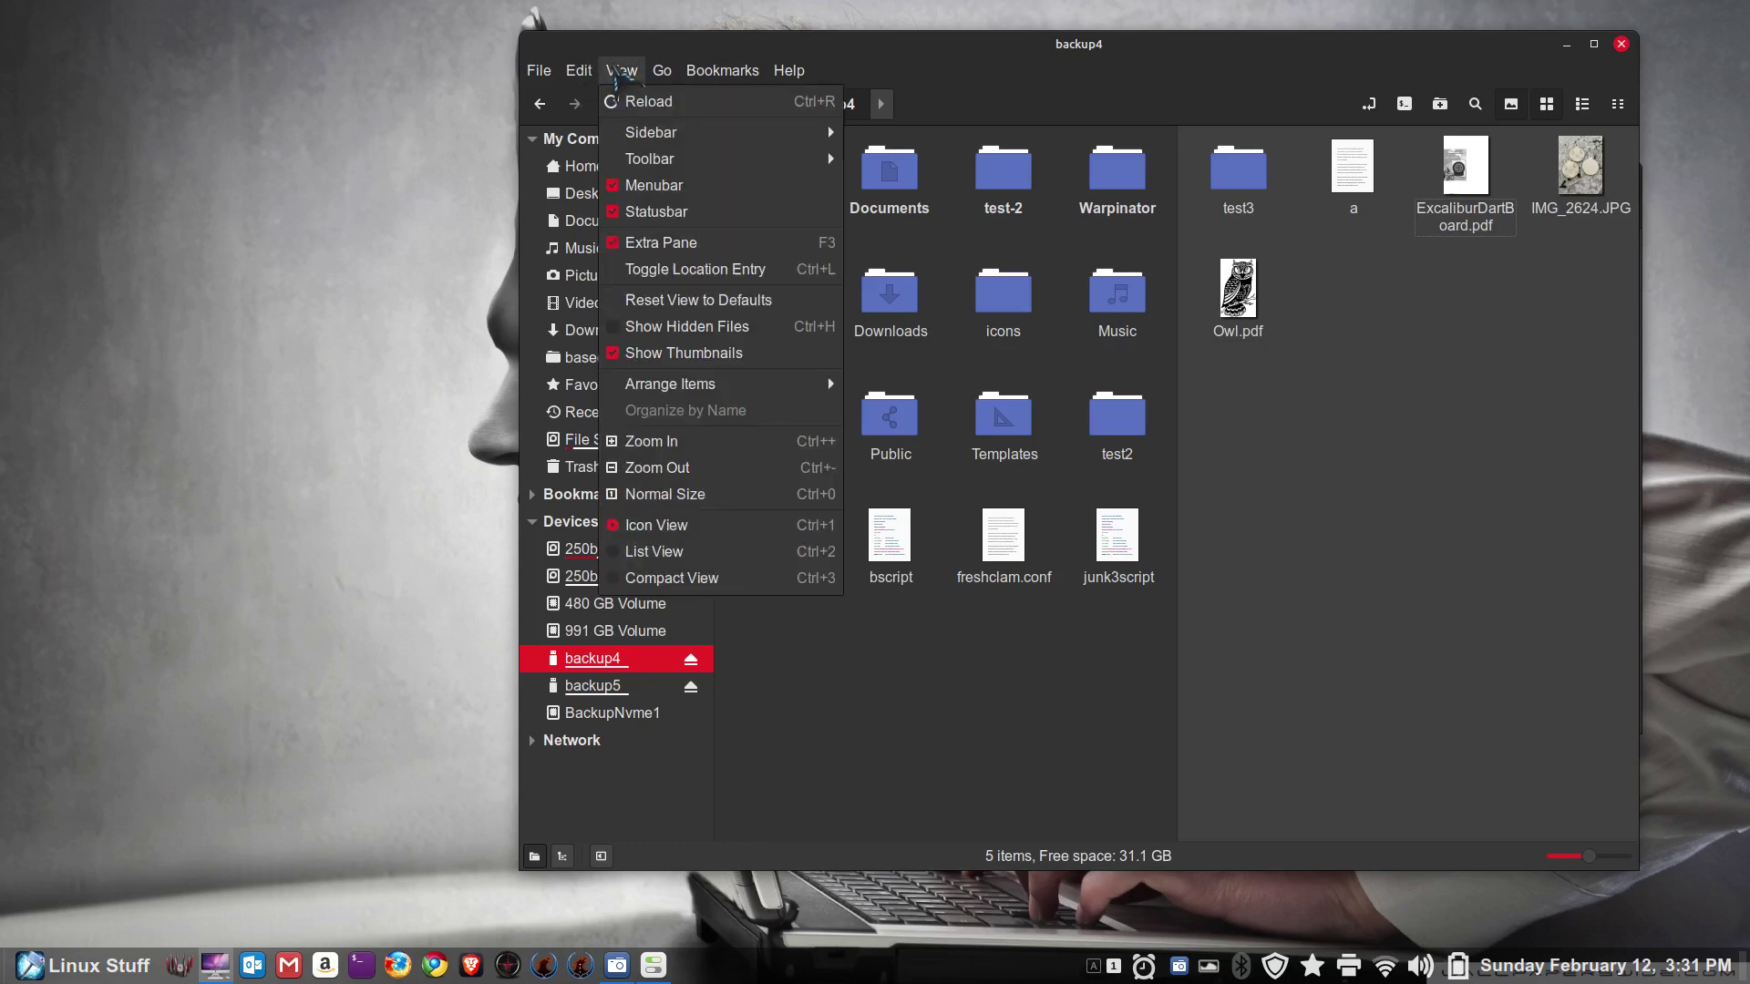
pyautogui.click(668, 244)
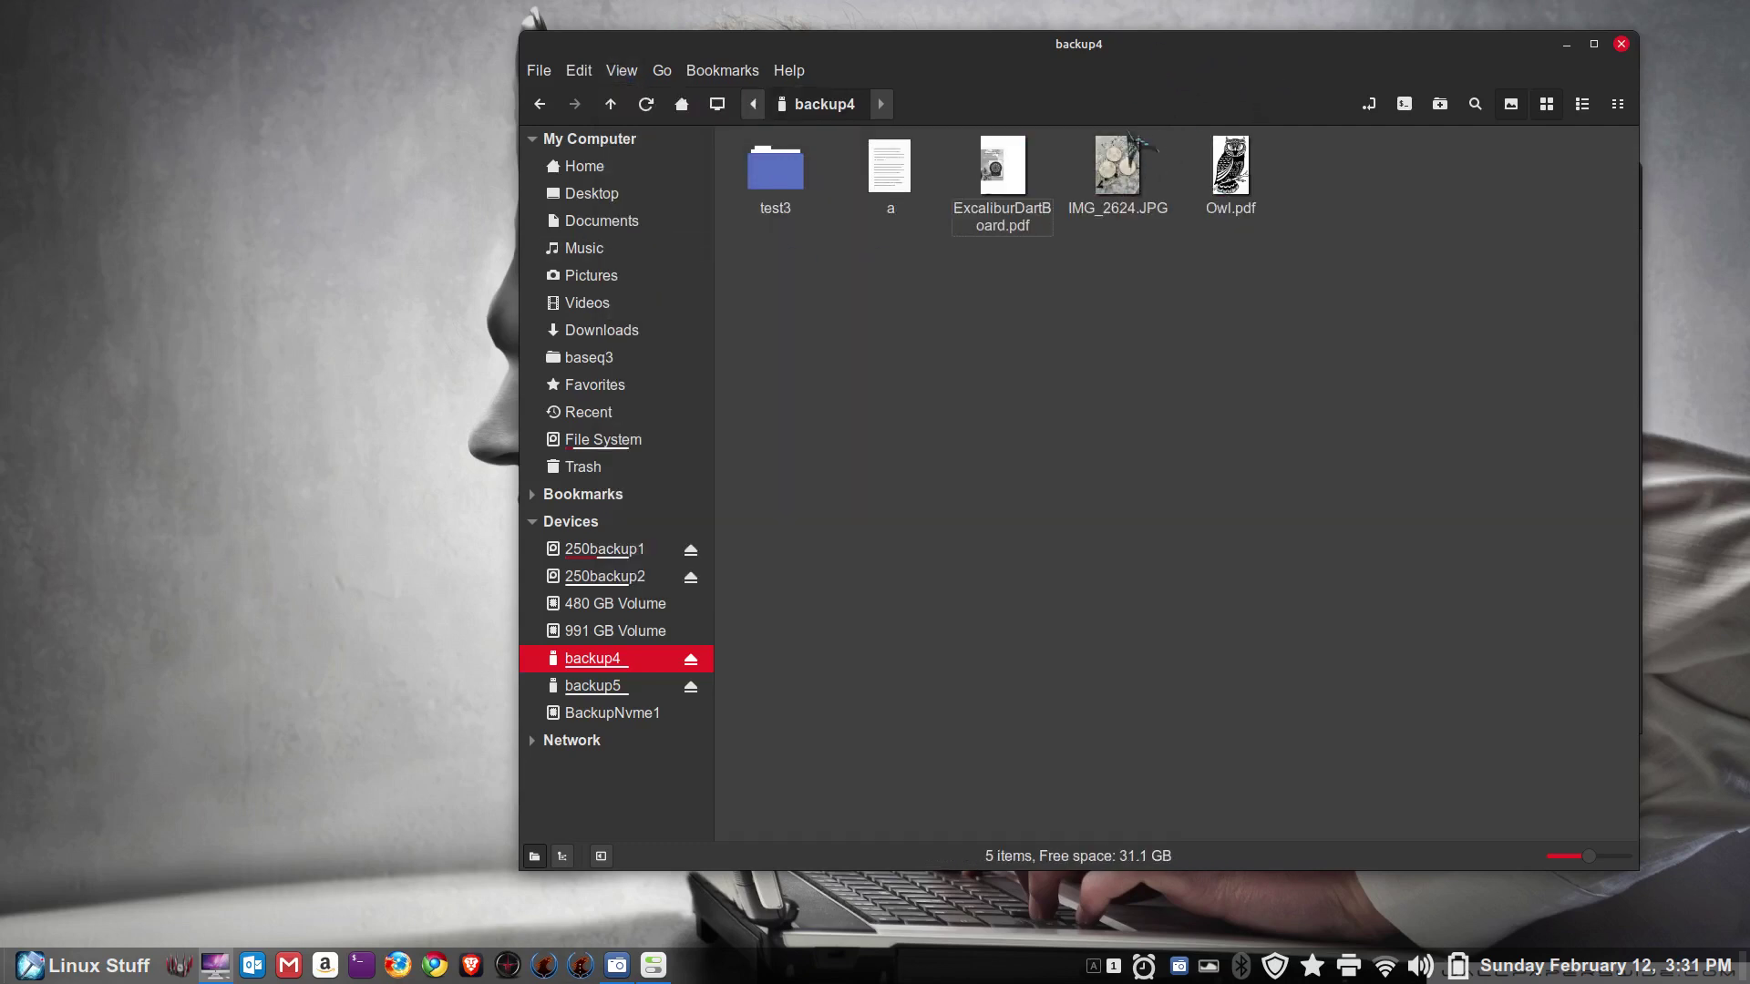
# Step: Close the System Settings window, and shrink and move the file manager window to clear the desktop
pyautogui.moveTo(1303, 86); pyautogui.dragTo(930, 91)
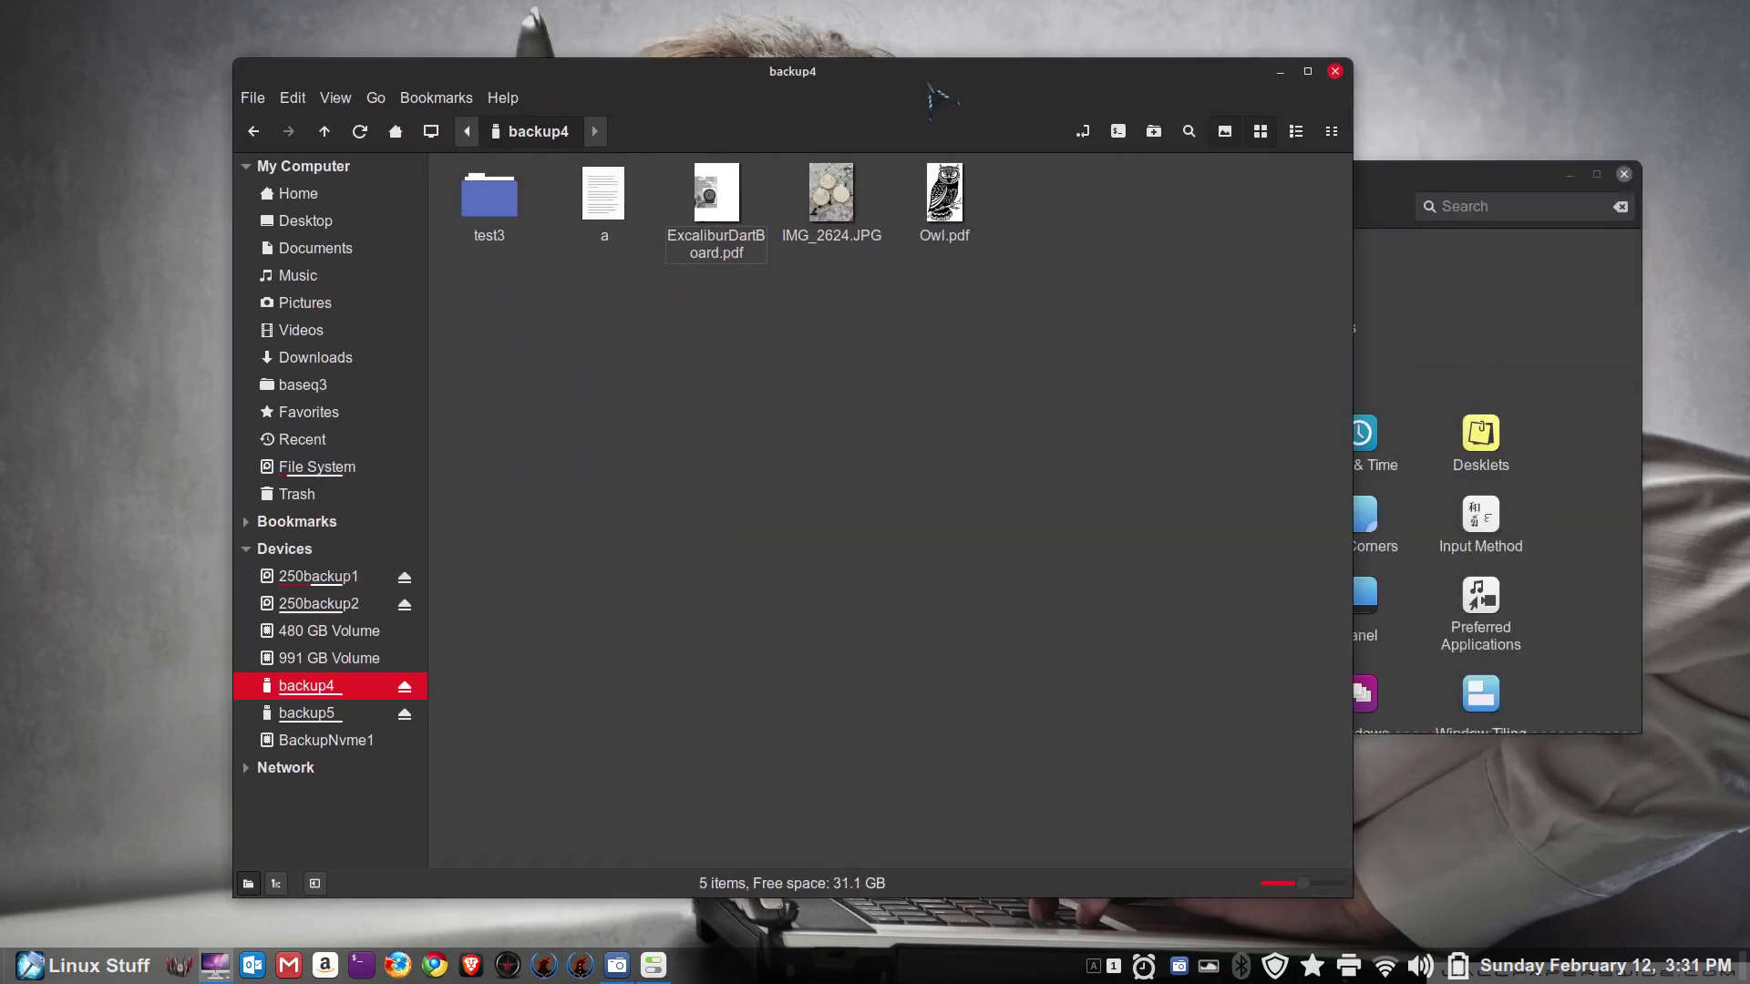
pyautogui.click(1542, 191)
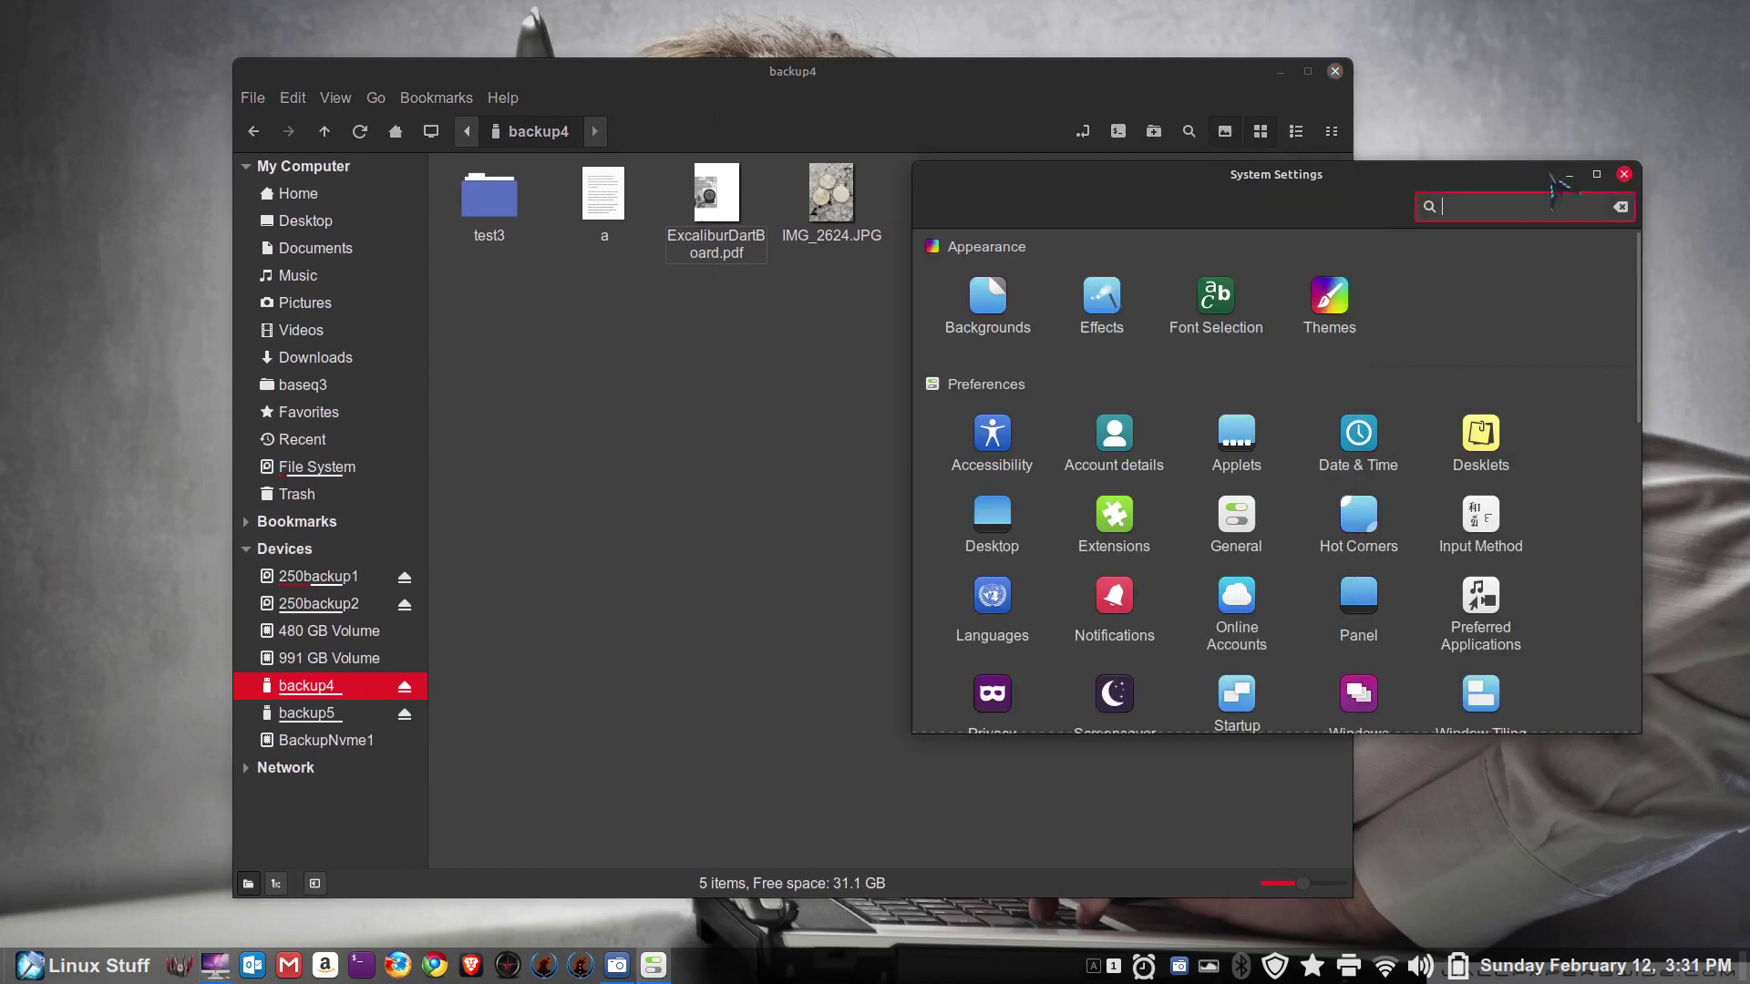
pyautogui.click(1626, 176)
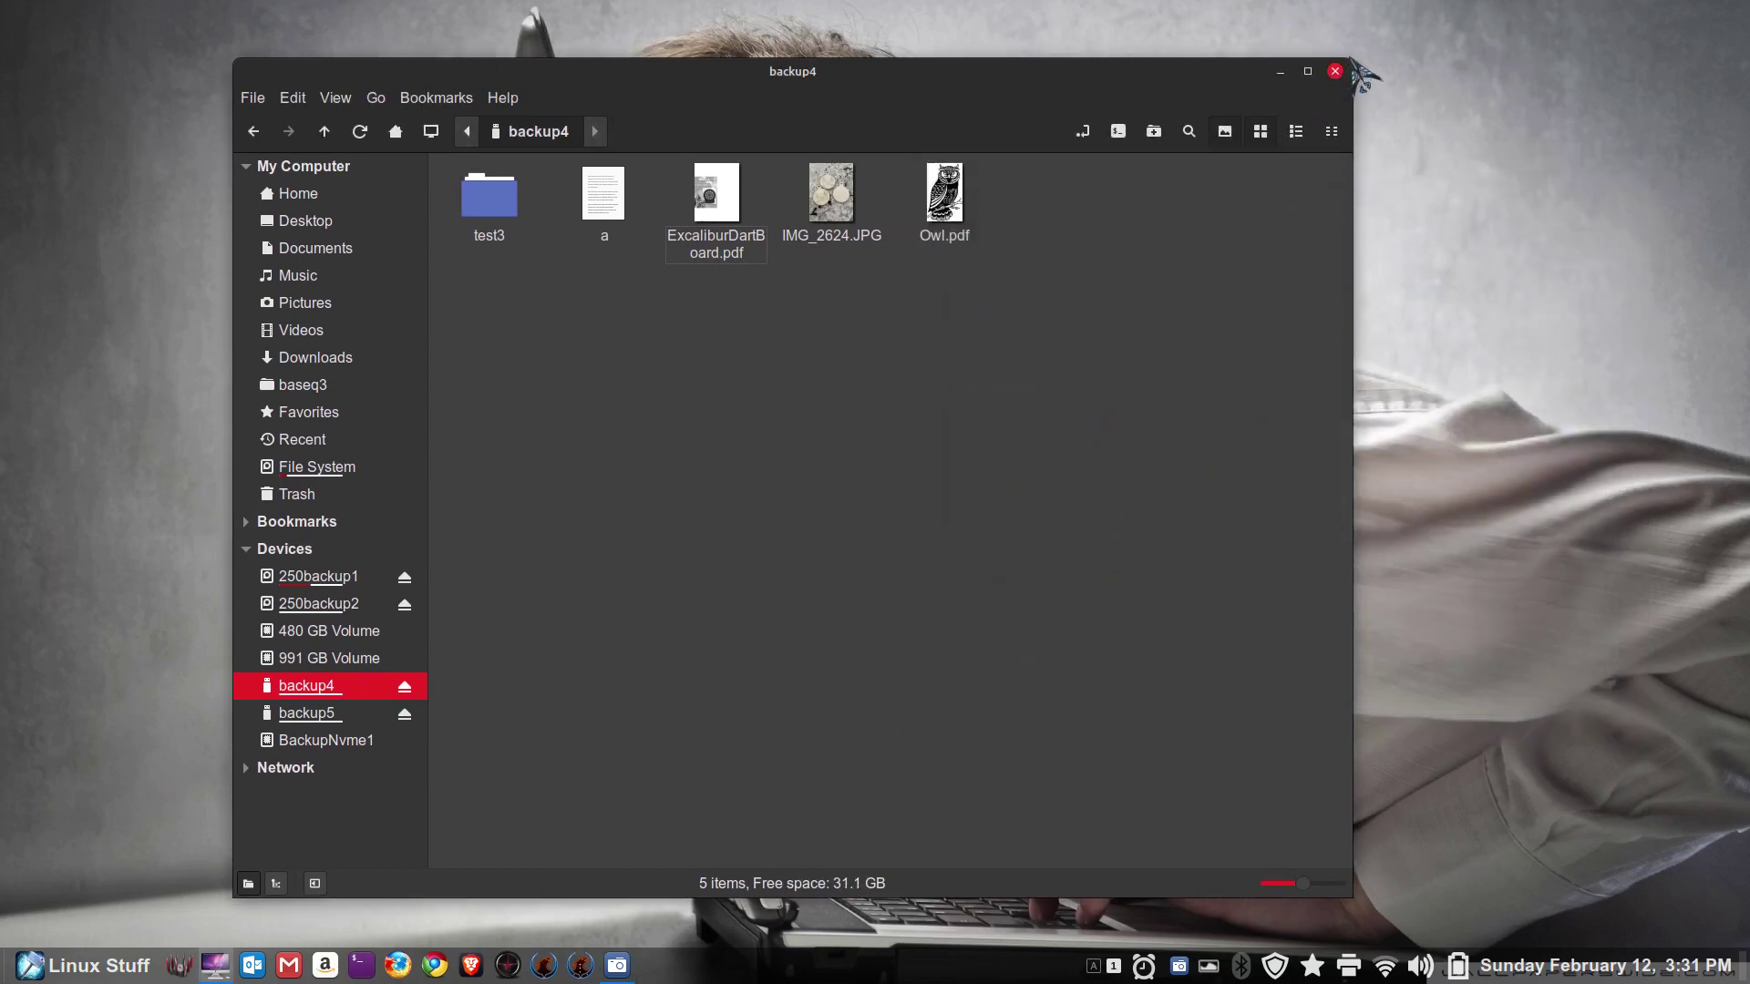
pyautogui.moveTo(1358, 77); pyautogui.dragTo(922, 160)
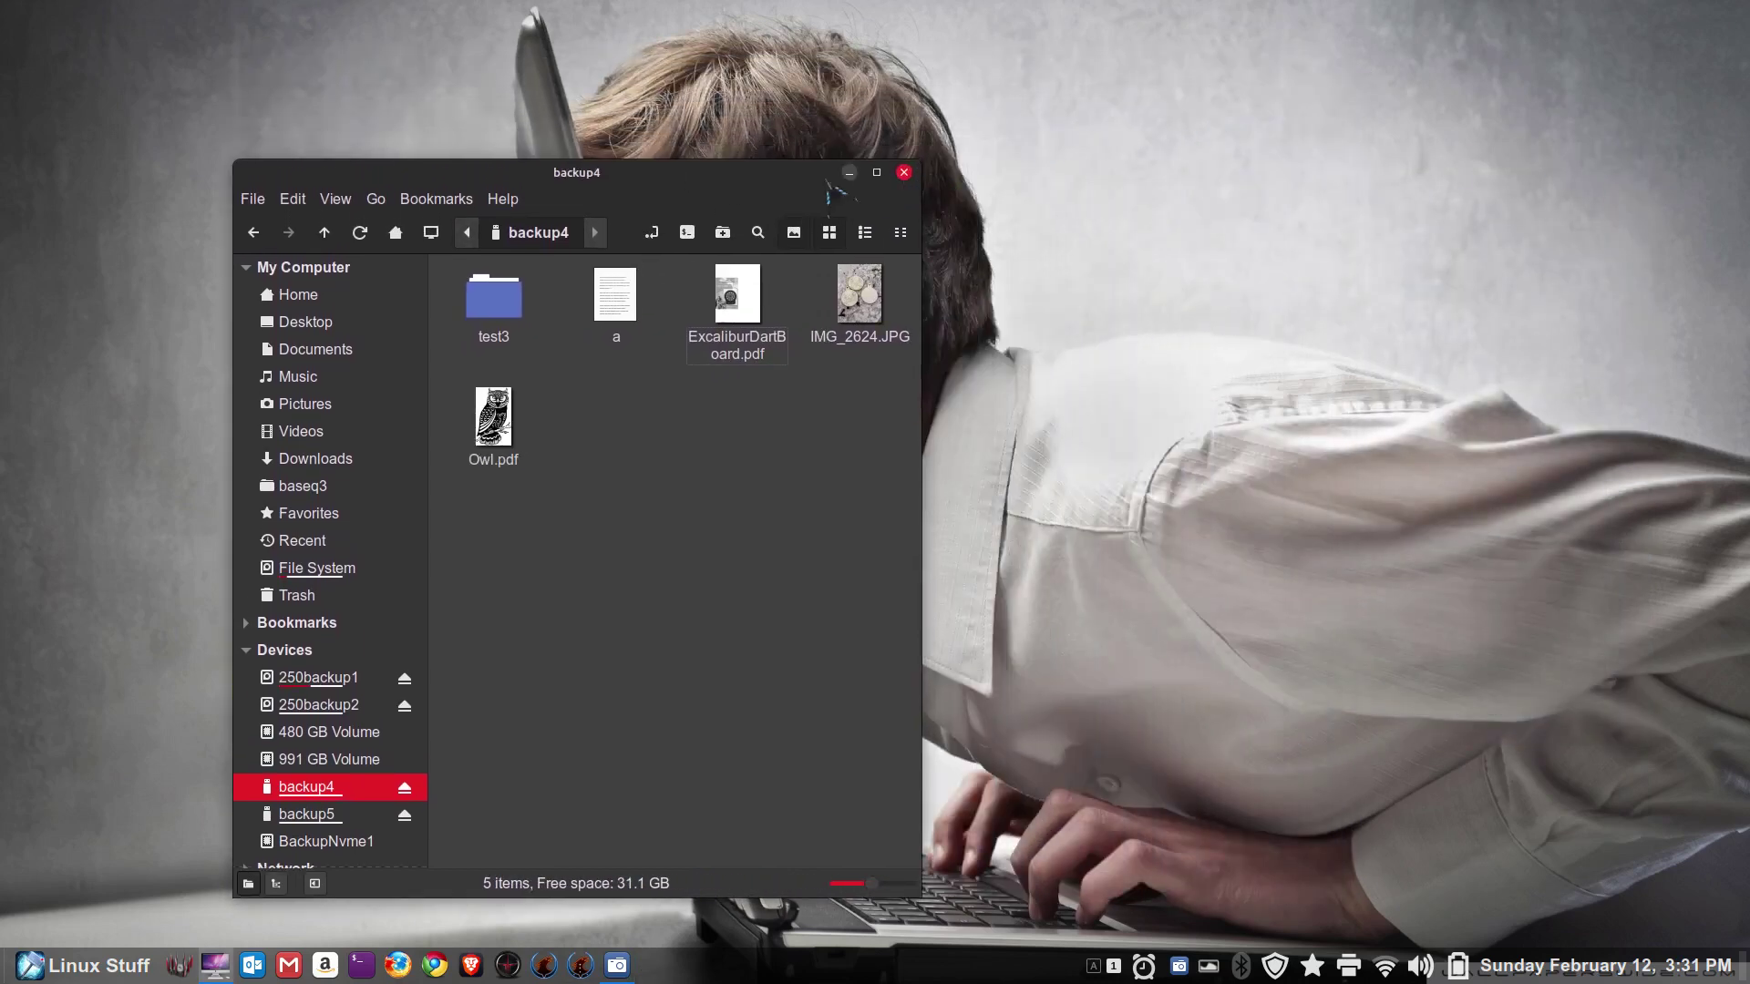
pyautogui.moveTo(346, 206); pyautogui.dragTo(1100, 121)
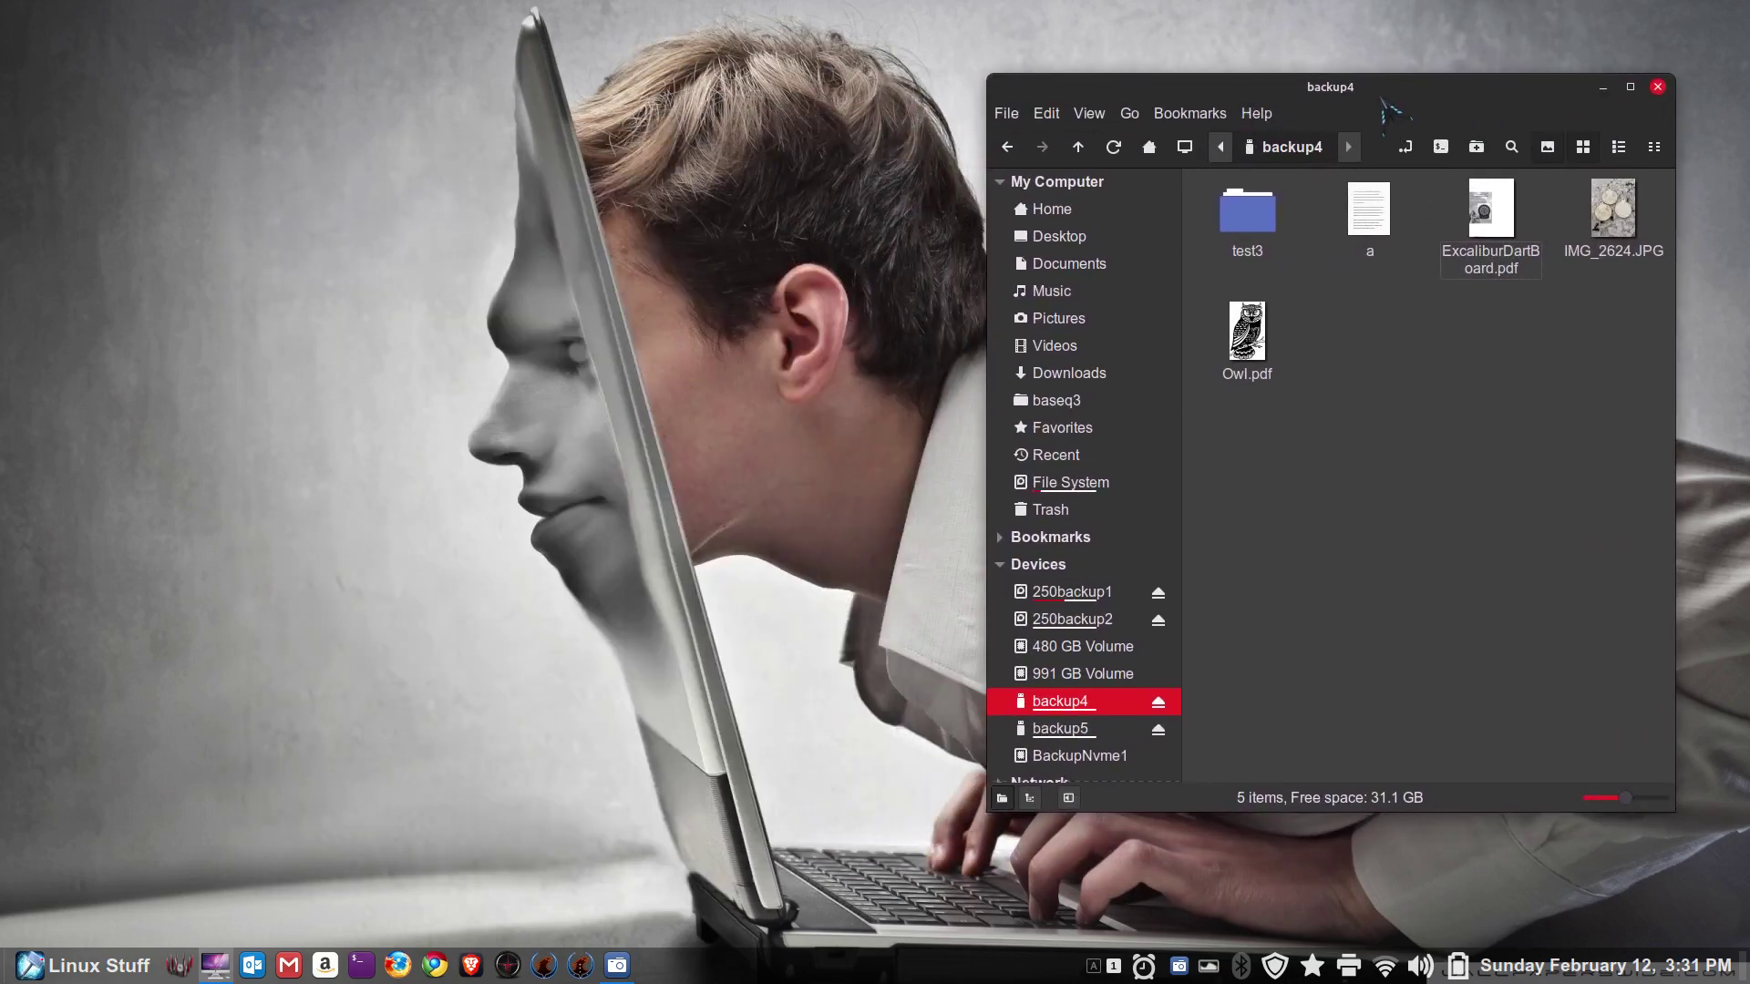
pyautogui.click(1007, 114)
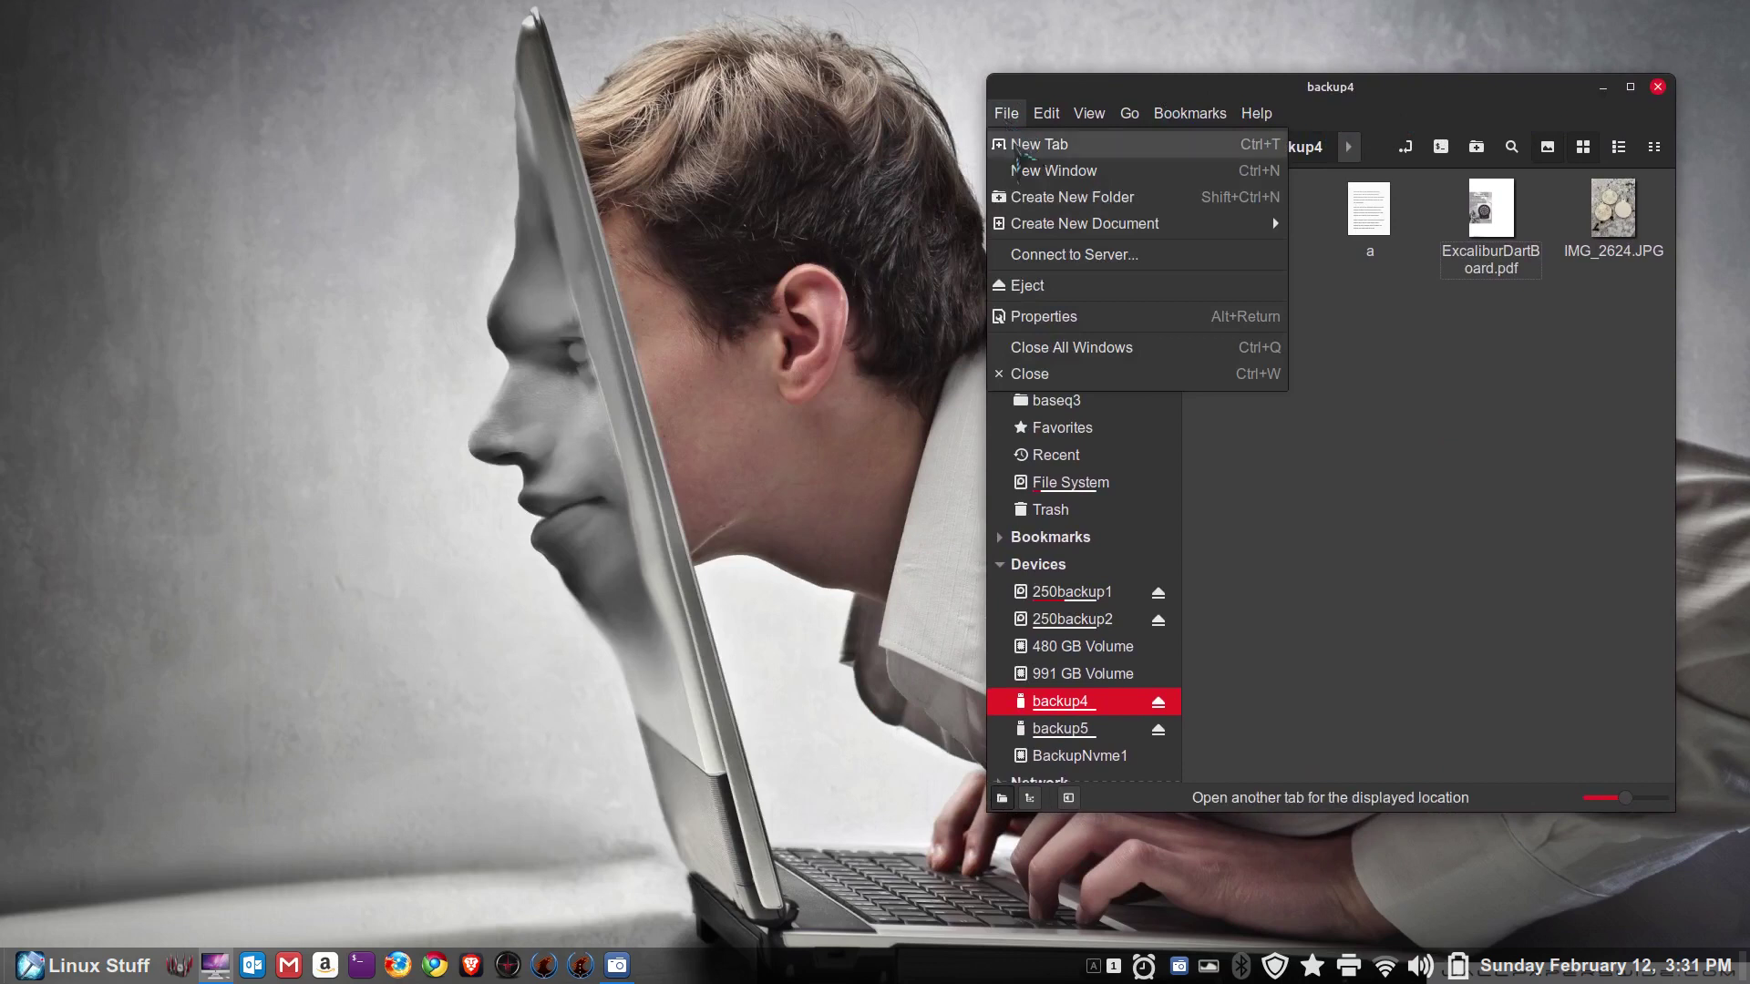
pyautogui.click(693, 492)
# Step: Change the desktop background to the black Linux Mint wallpaper by Sele (3840x2160) with the small round logo
pyautogui.rightClick(697, 388)
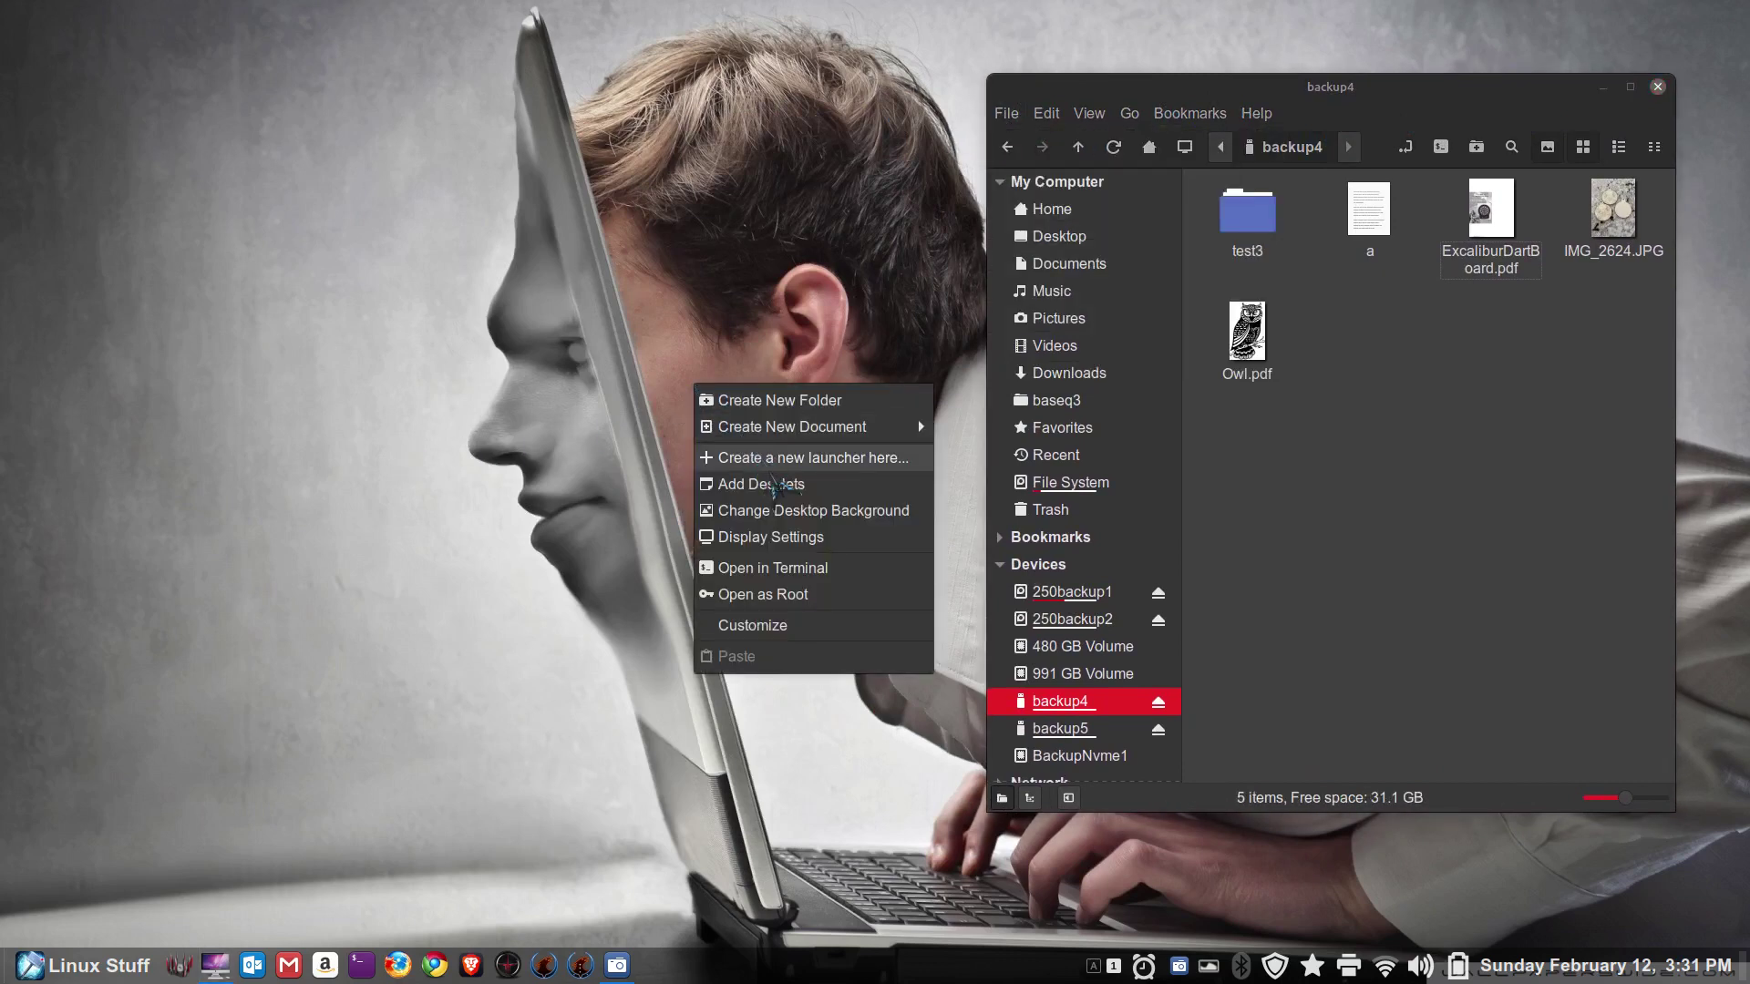
pyautogui.click(807, 511)
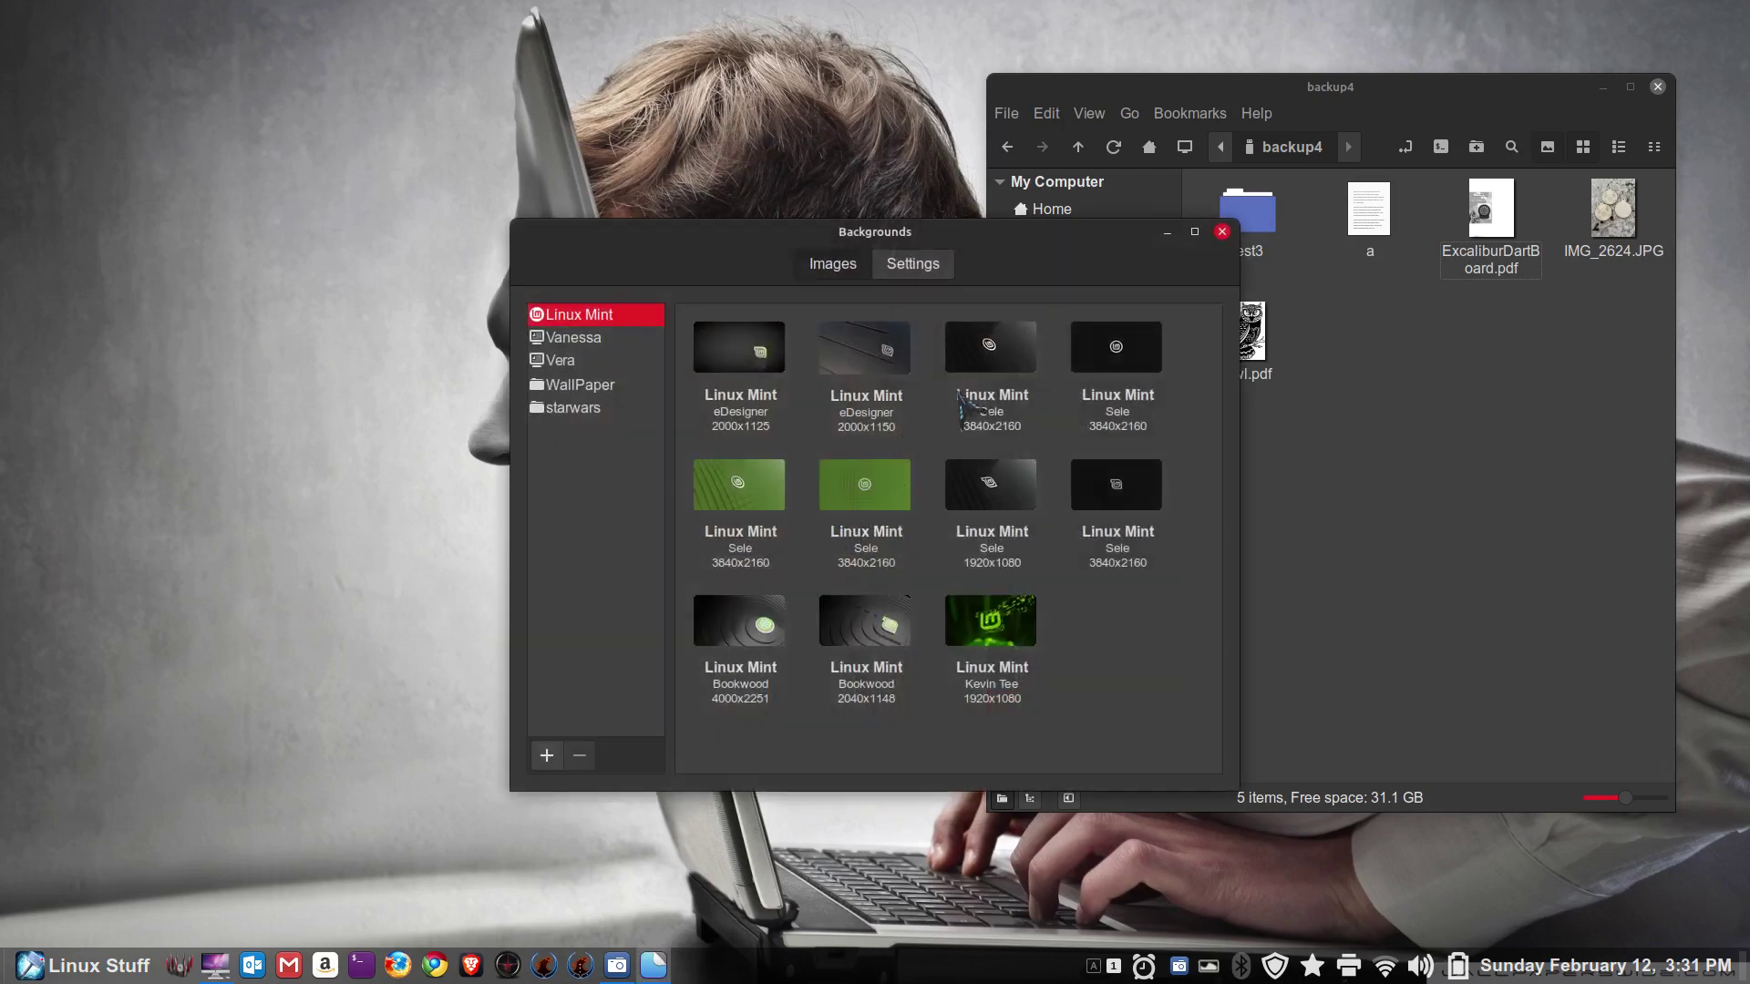
pyautogui.click(1131, 369)
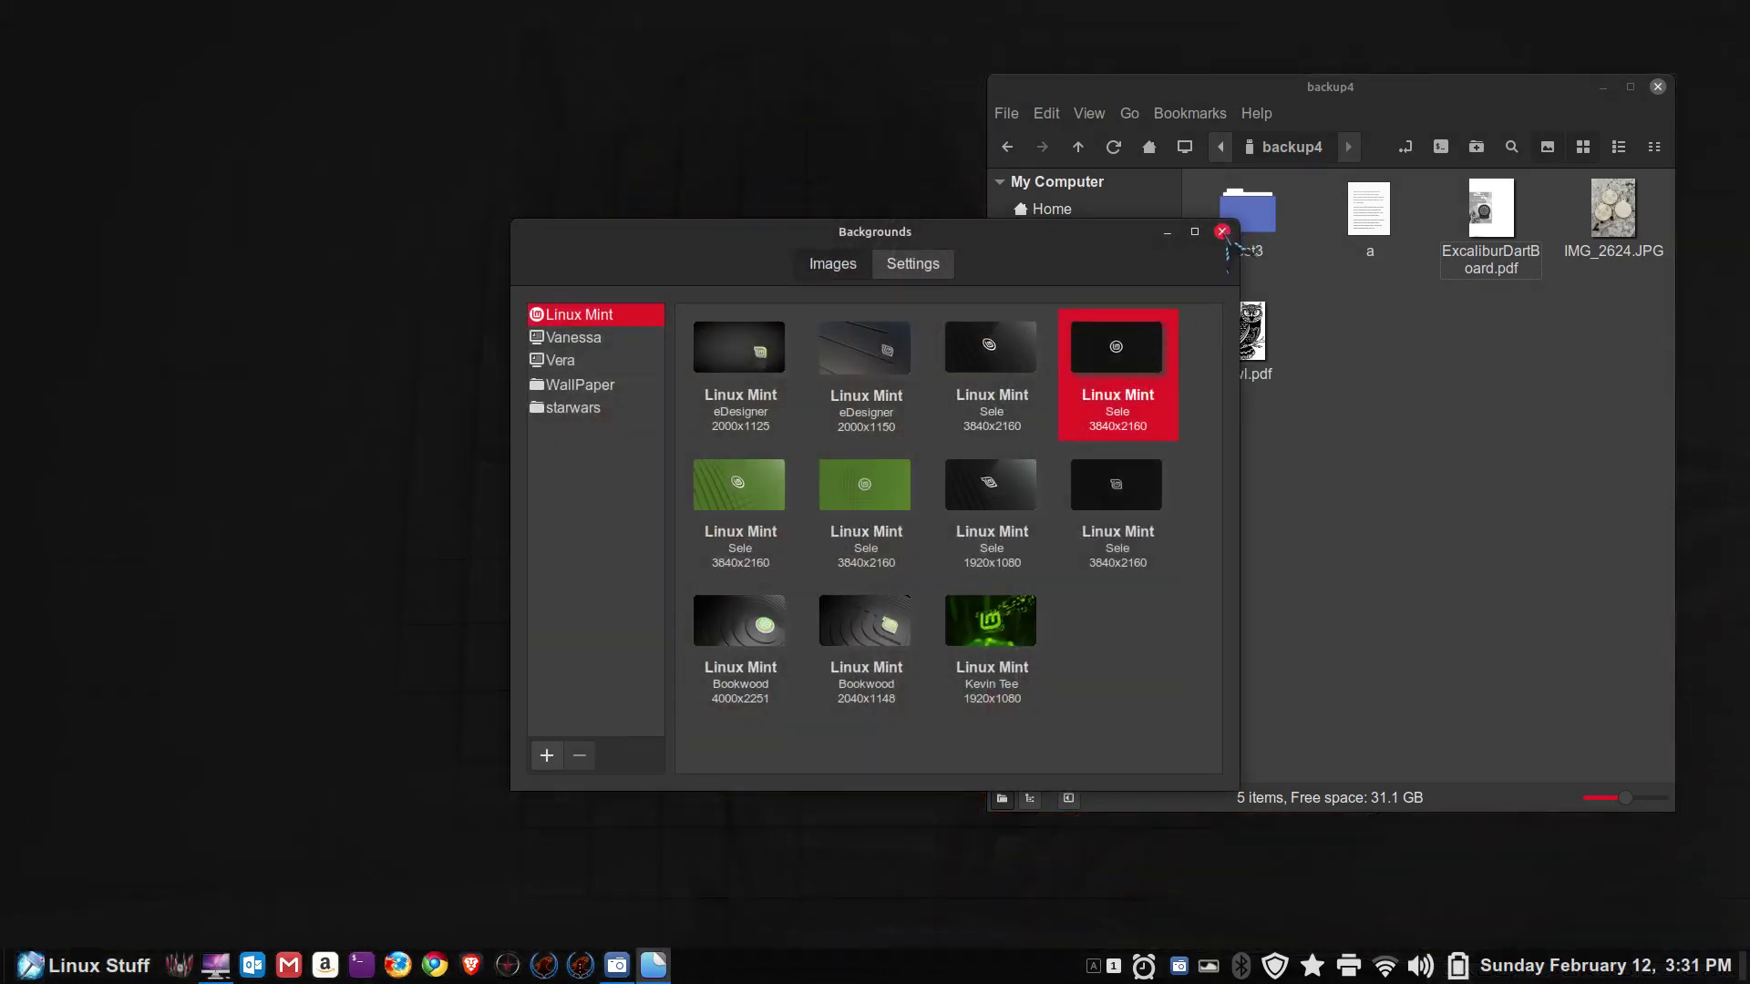
# Step: Close the Backgrounds window and open a second file manager window for backup4
pyautogui.click(1222, 232)
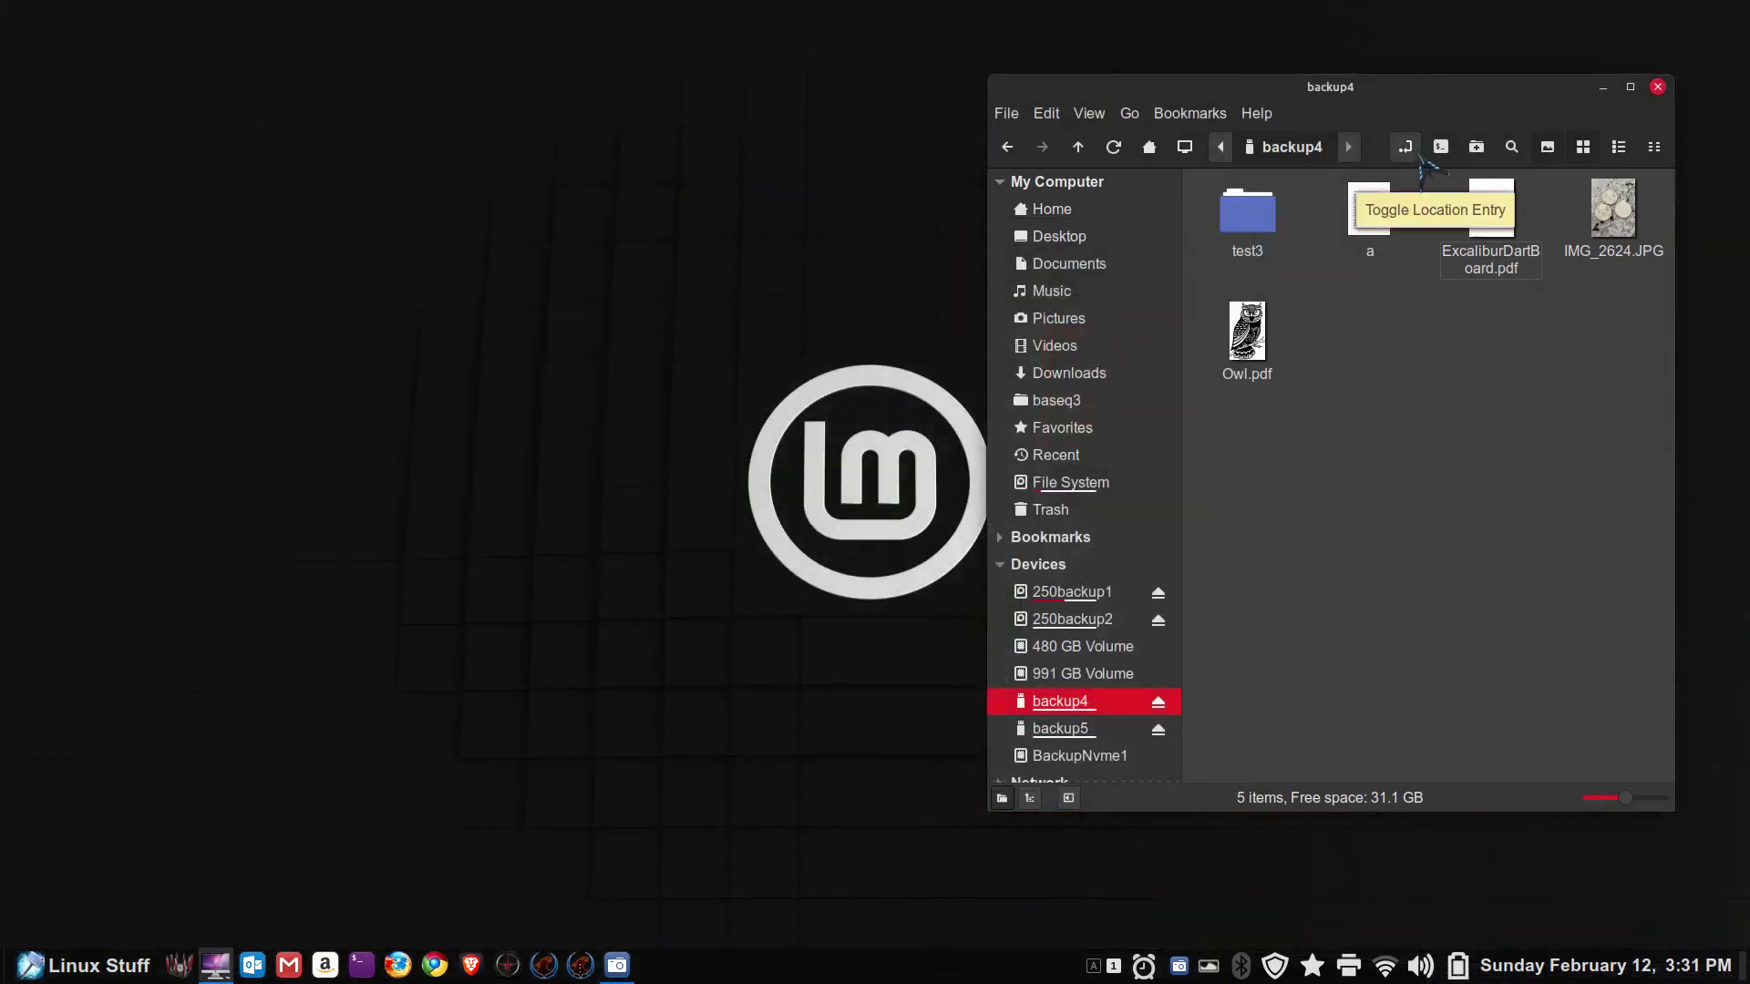
pyautogui.click(1003, 114)
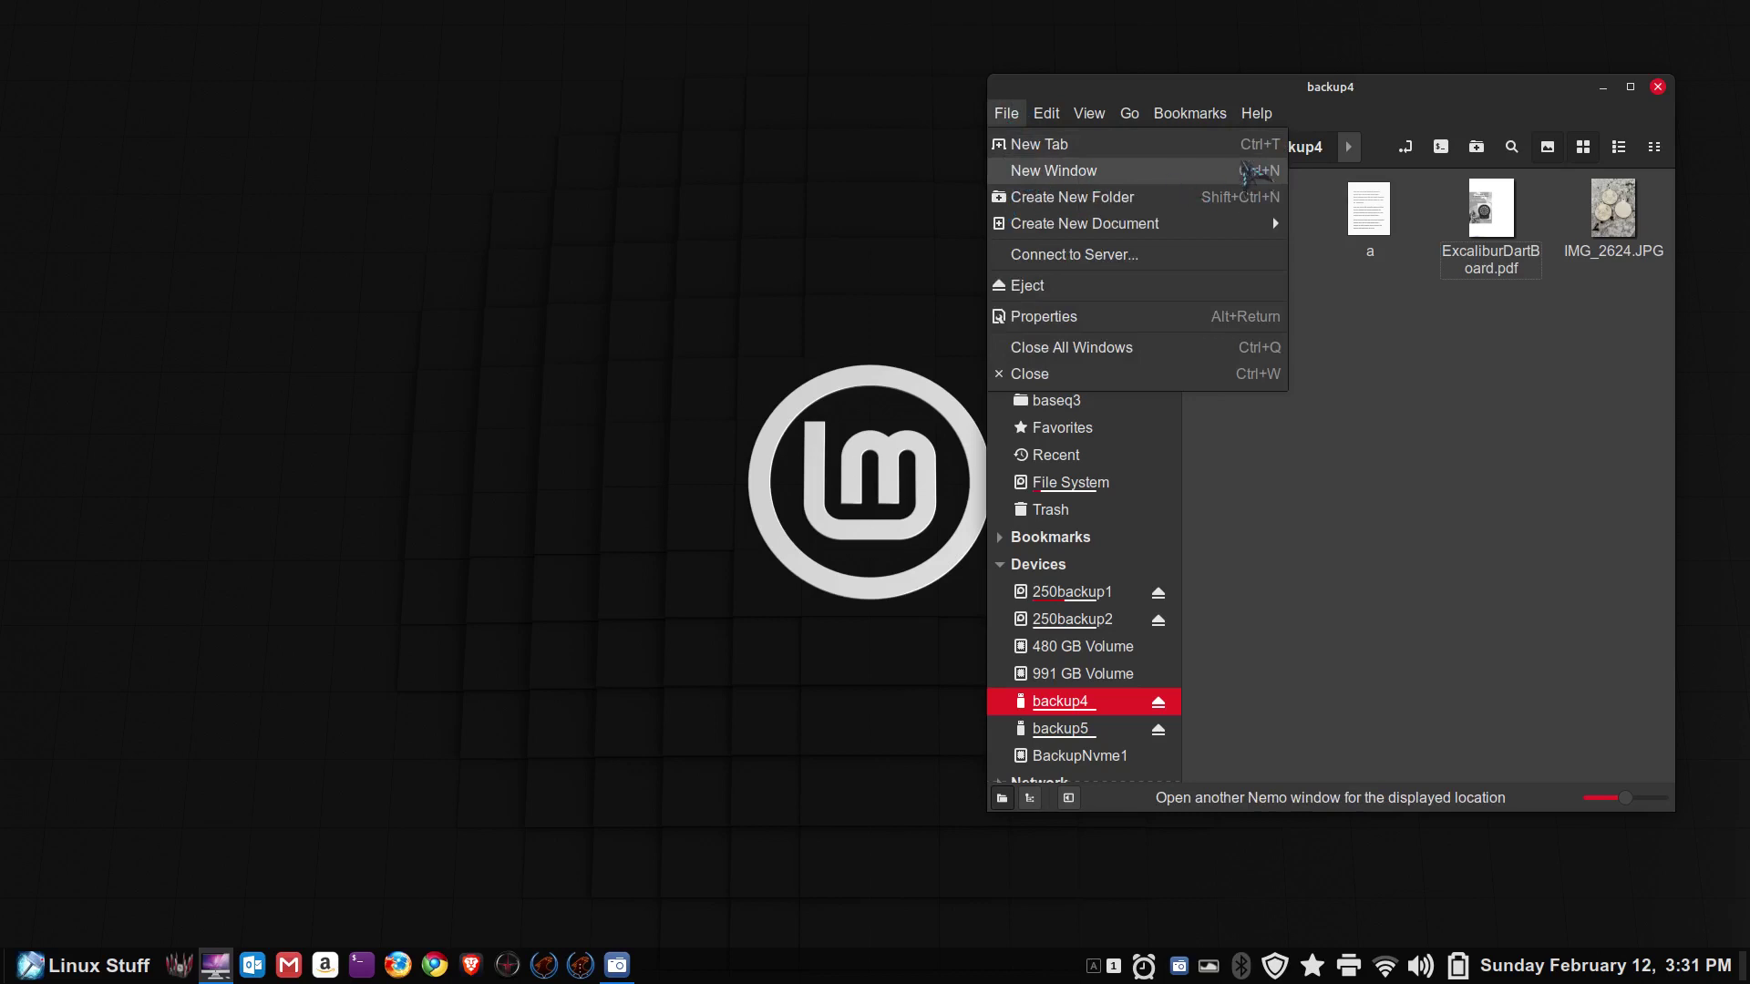
pyautogui.click(1057, 171)
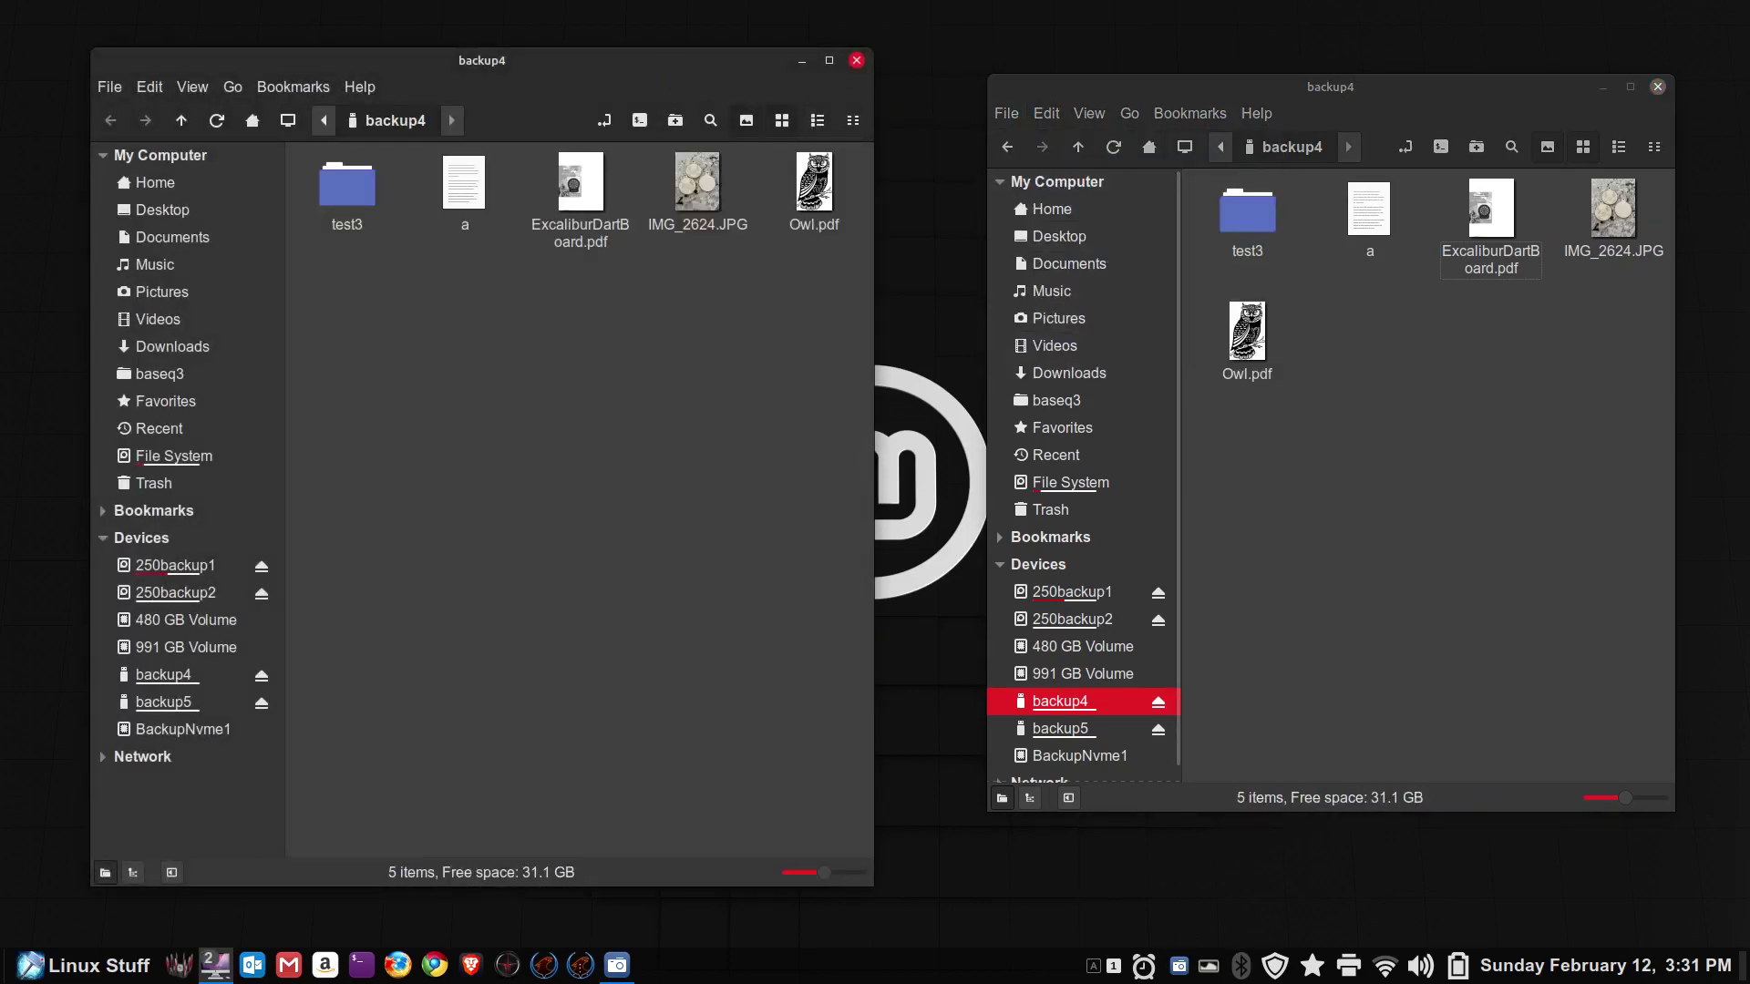
# Step: Arrange the two backup4 windows side by side and stretch the original window taller to roughly match the new one
pyautogui.moveTo(672, 66)
pyautogui.mouseDown()
pyautogui.moveTo(725, 82)
pyautogui.moveTo(688, 85)
pyautogui.mouseUp()
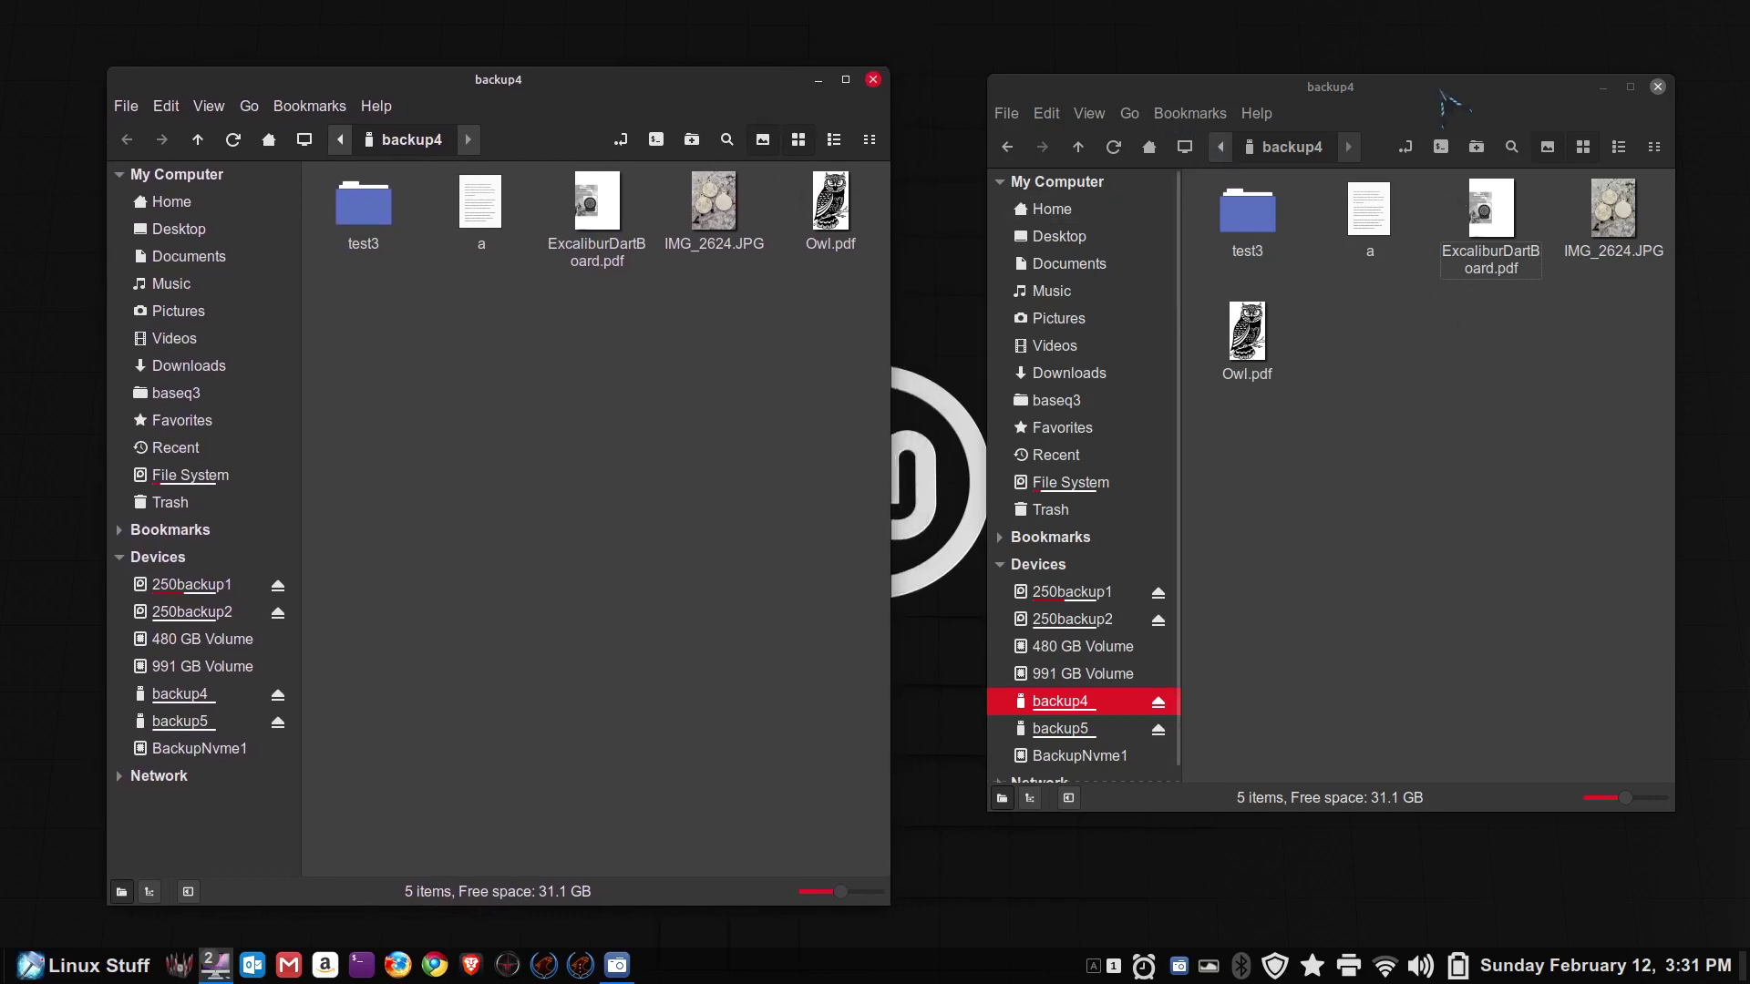
pyautogui.moveTo(1443, 93)
pyautogui.mouseDown()
pyautogui.moveTo(1408, 57)
pyautogui.moveTo(1425, 83)
pyautogui.mouseUp()
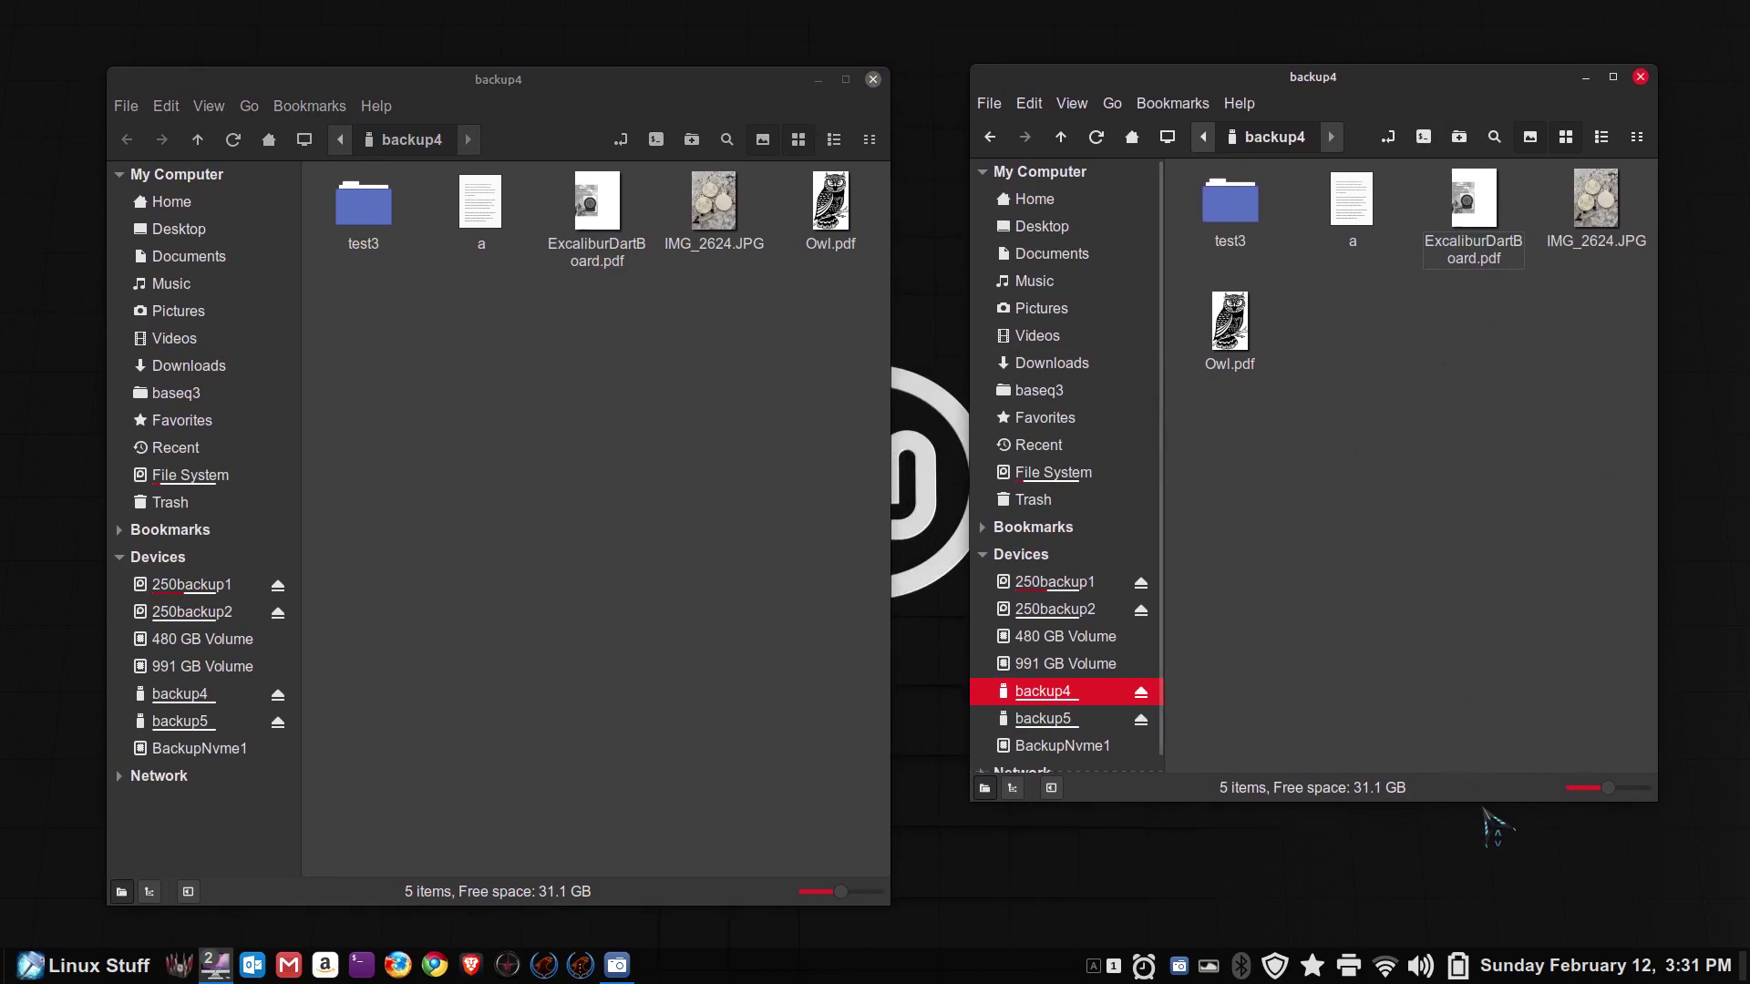
pyautogui.moveTo(1513, 803); pyautogui.dragTo(1513, 889)
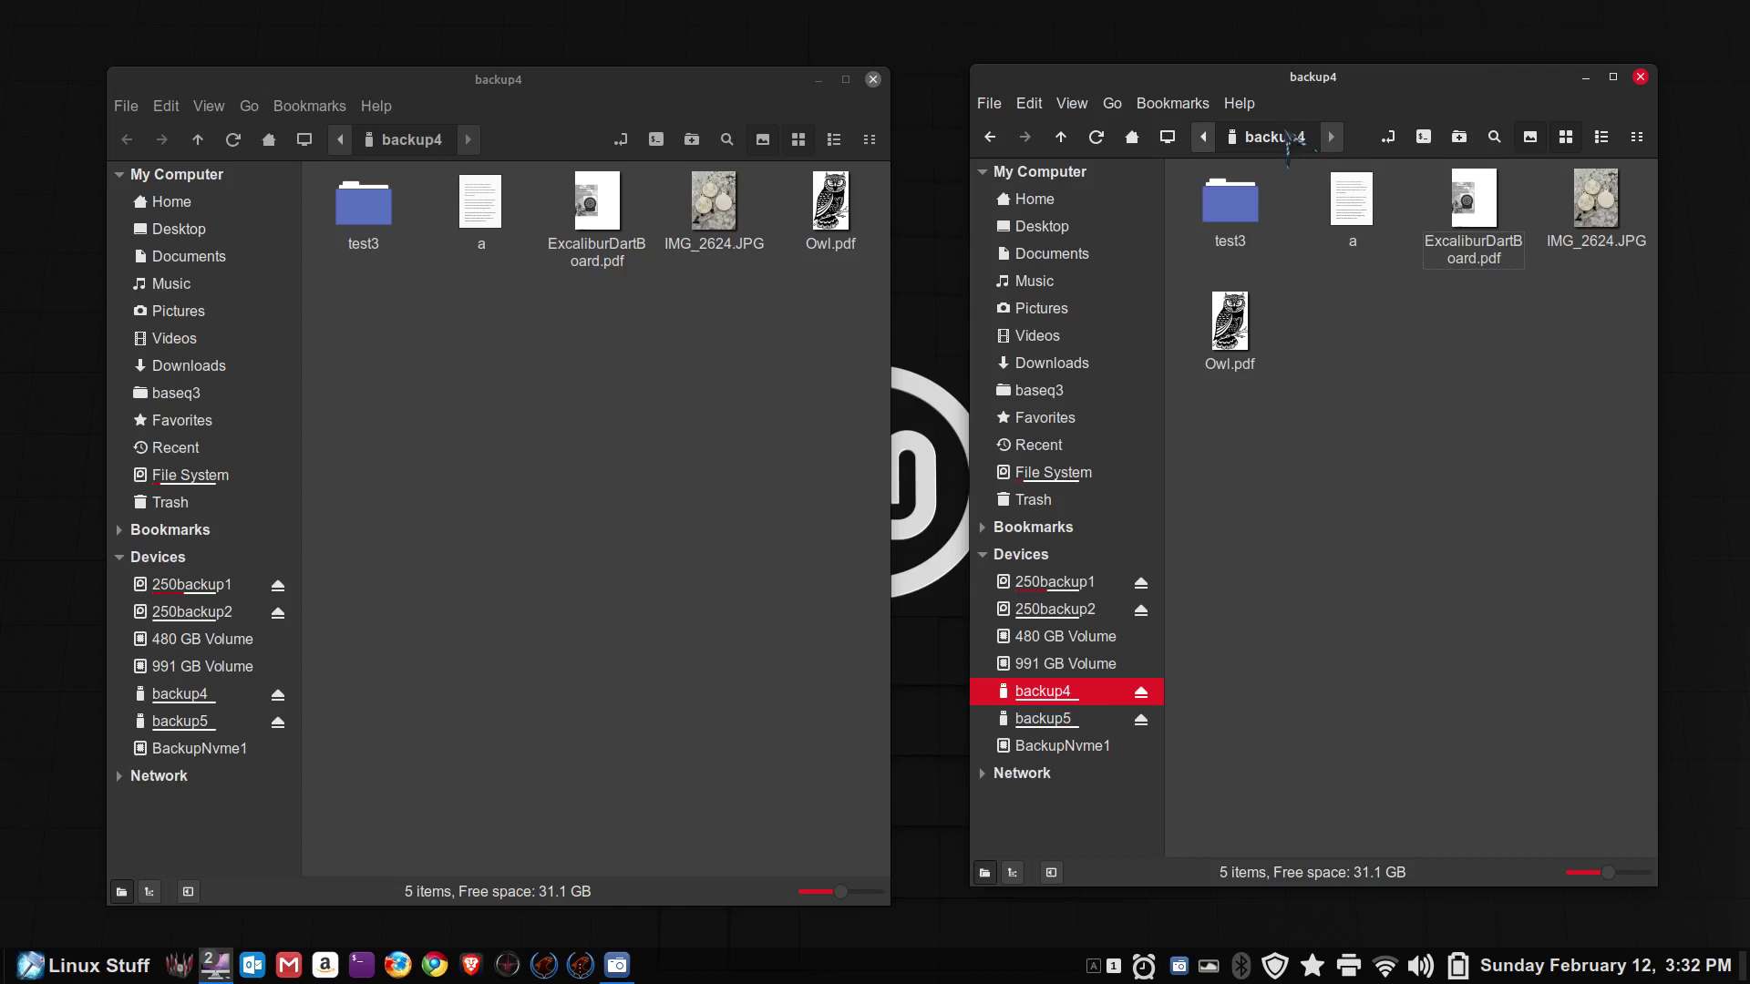
# Step: Switch both backup4 windows to the text location path, and widen the original window until the full path fits
pyautogui.click(1385, 139)
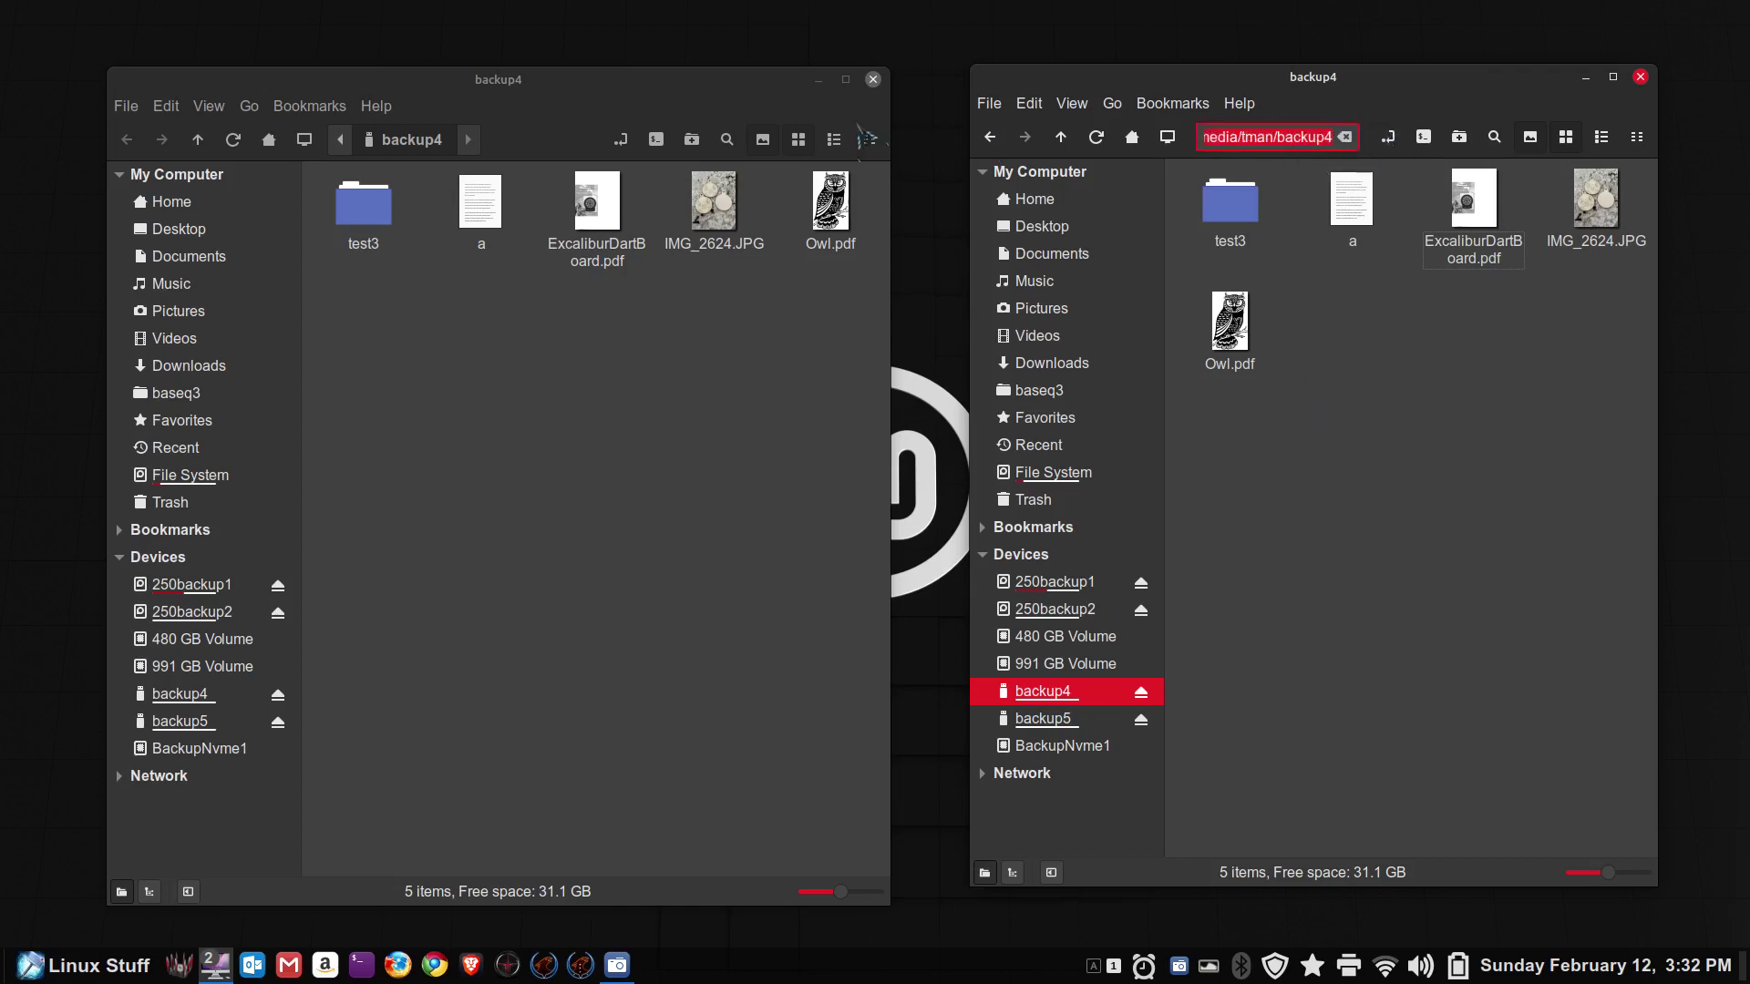
pyautogui.click(622, 139)
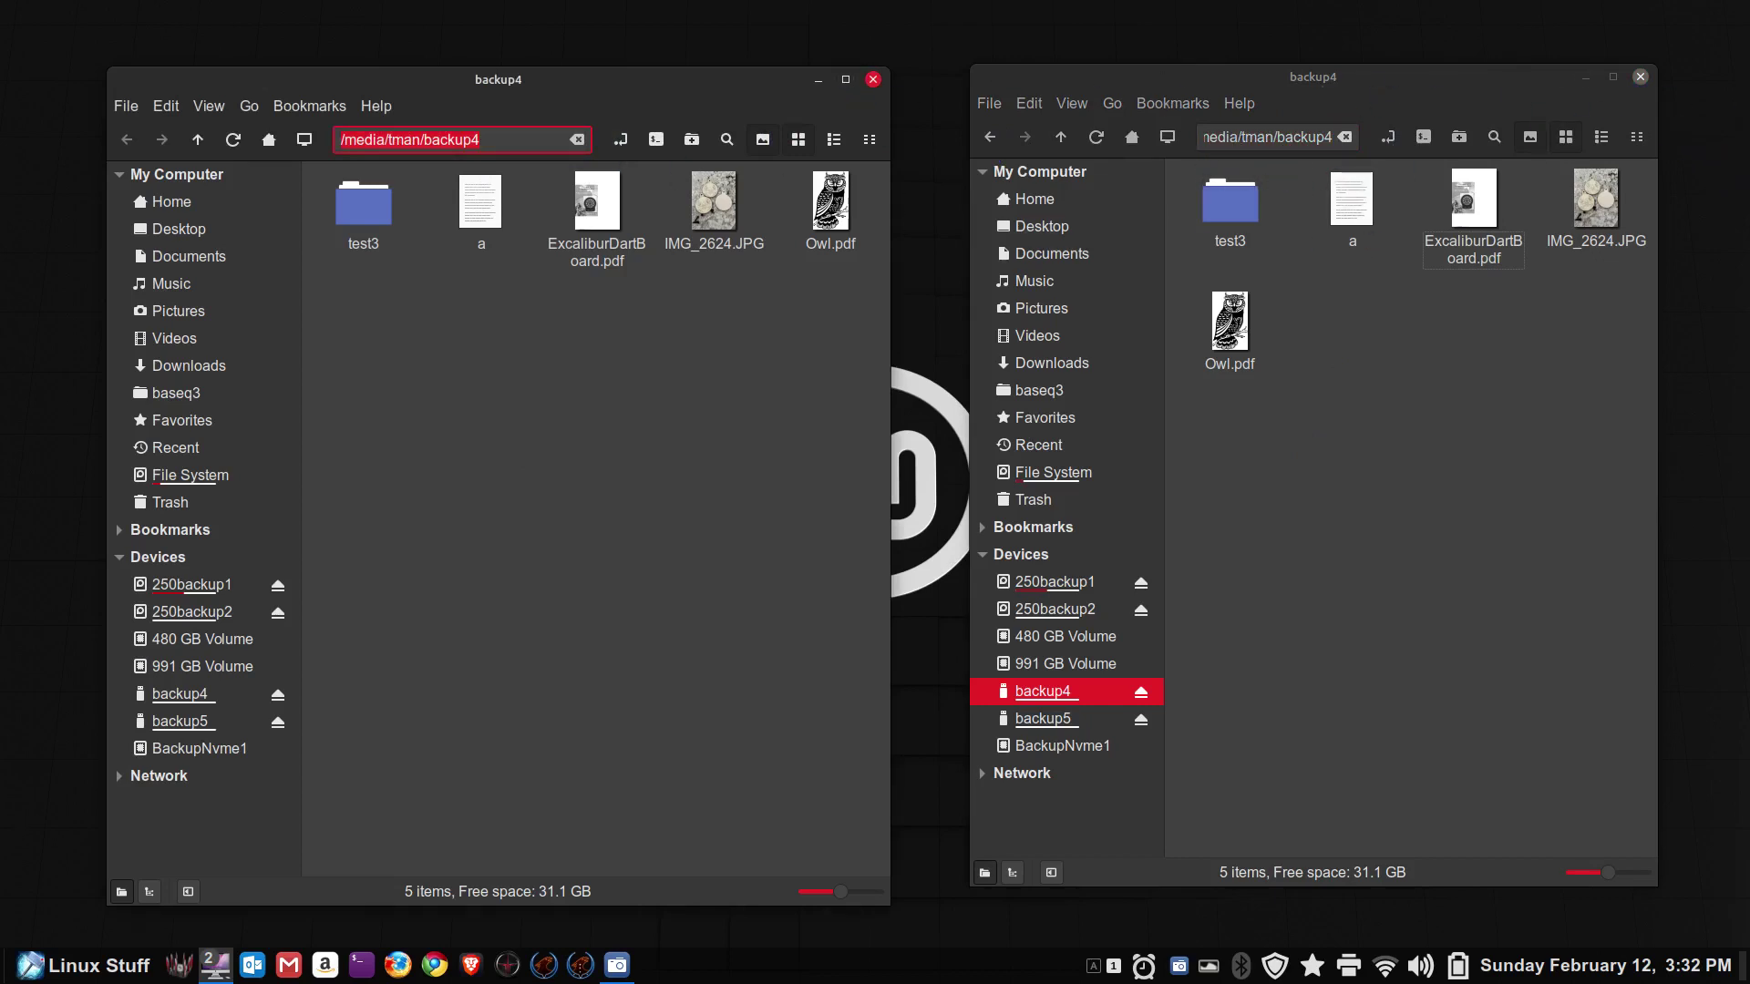
pyautogui.moveTo(1675, 127); pyautogui.dragTo(1735, 127)
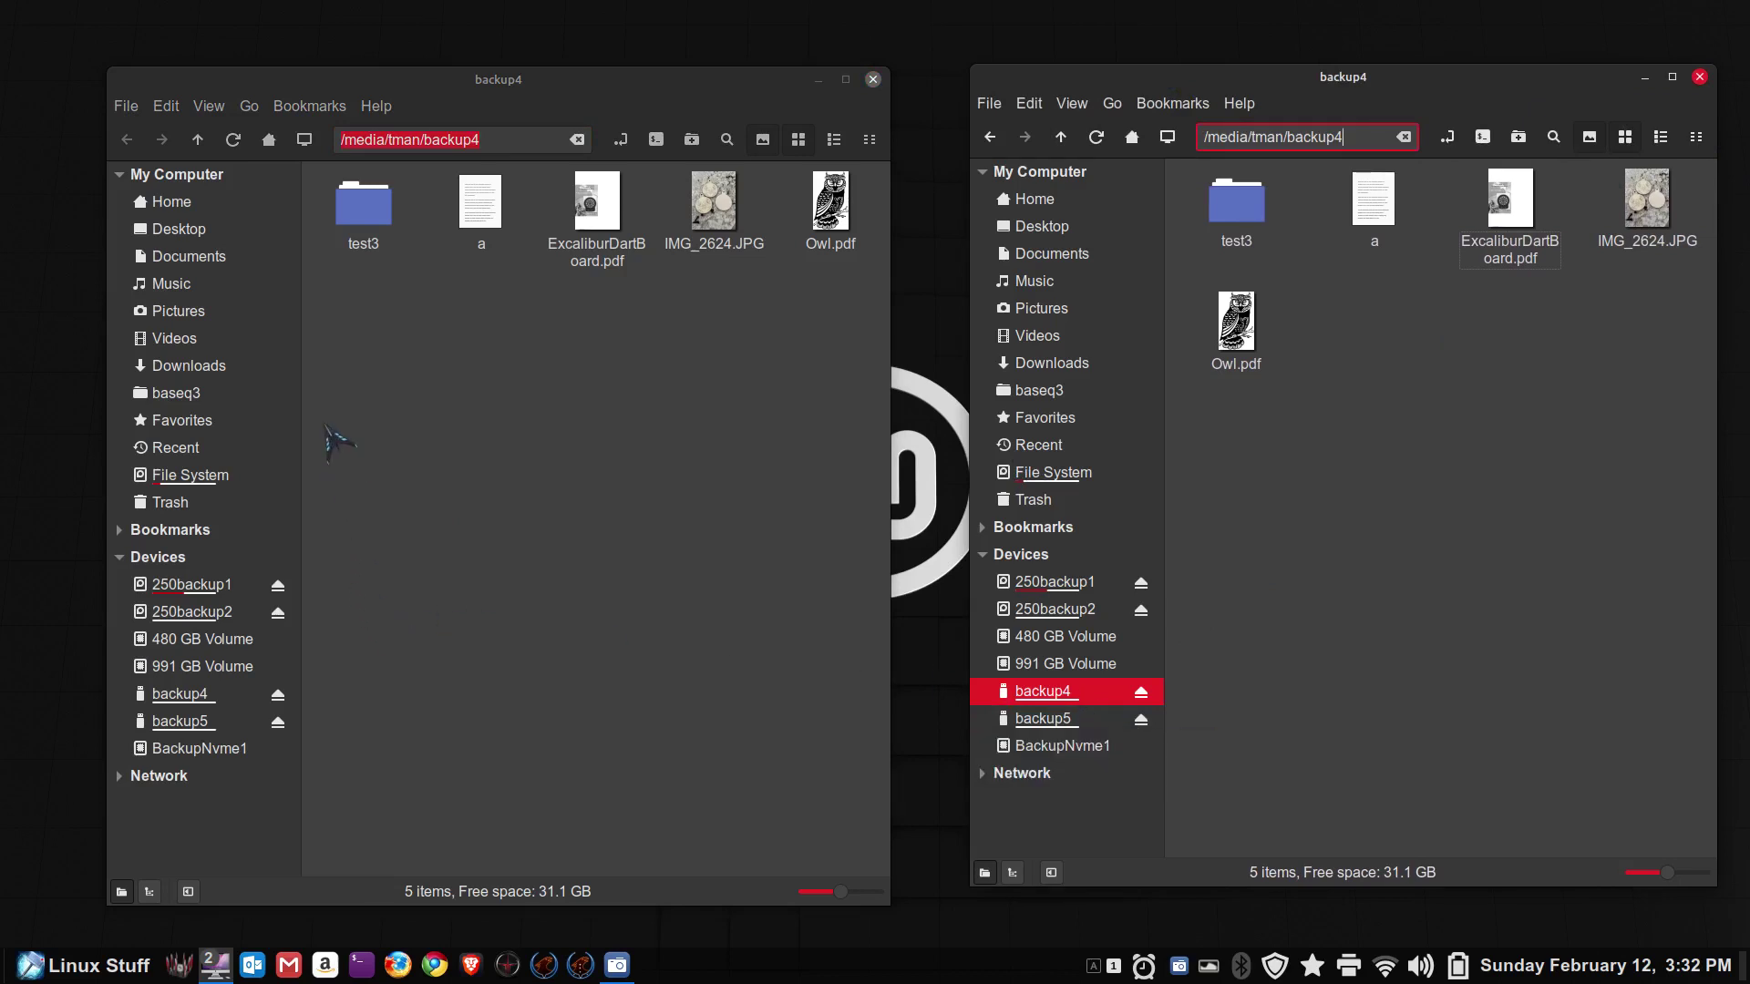
# Step: Show Downloads in the new window and copy 1.JPG and the 2022 folder from it to backup4
pyautogui.click(189, 365)
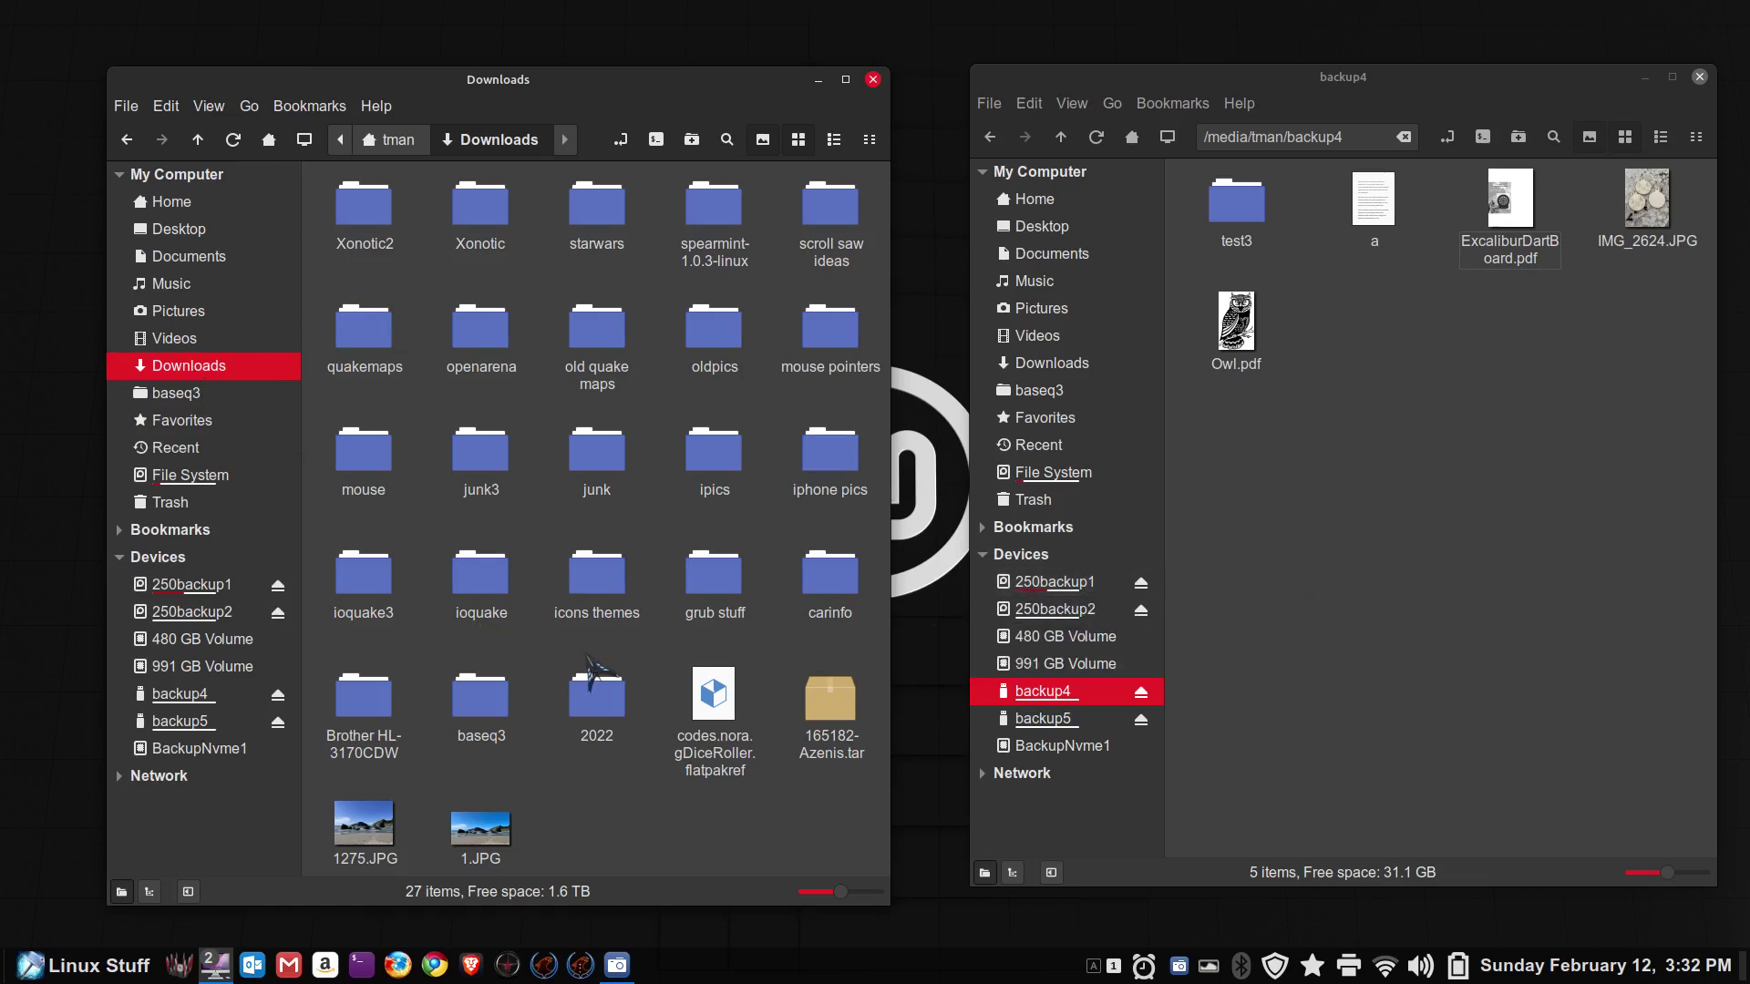
pyautogui.click(481, 855)
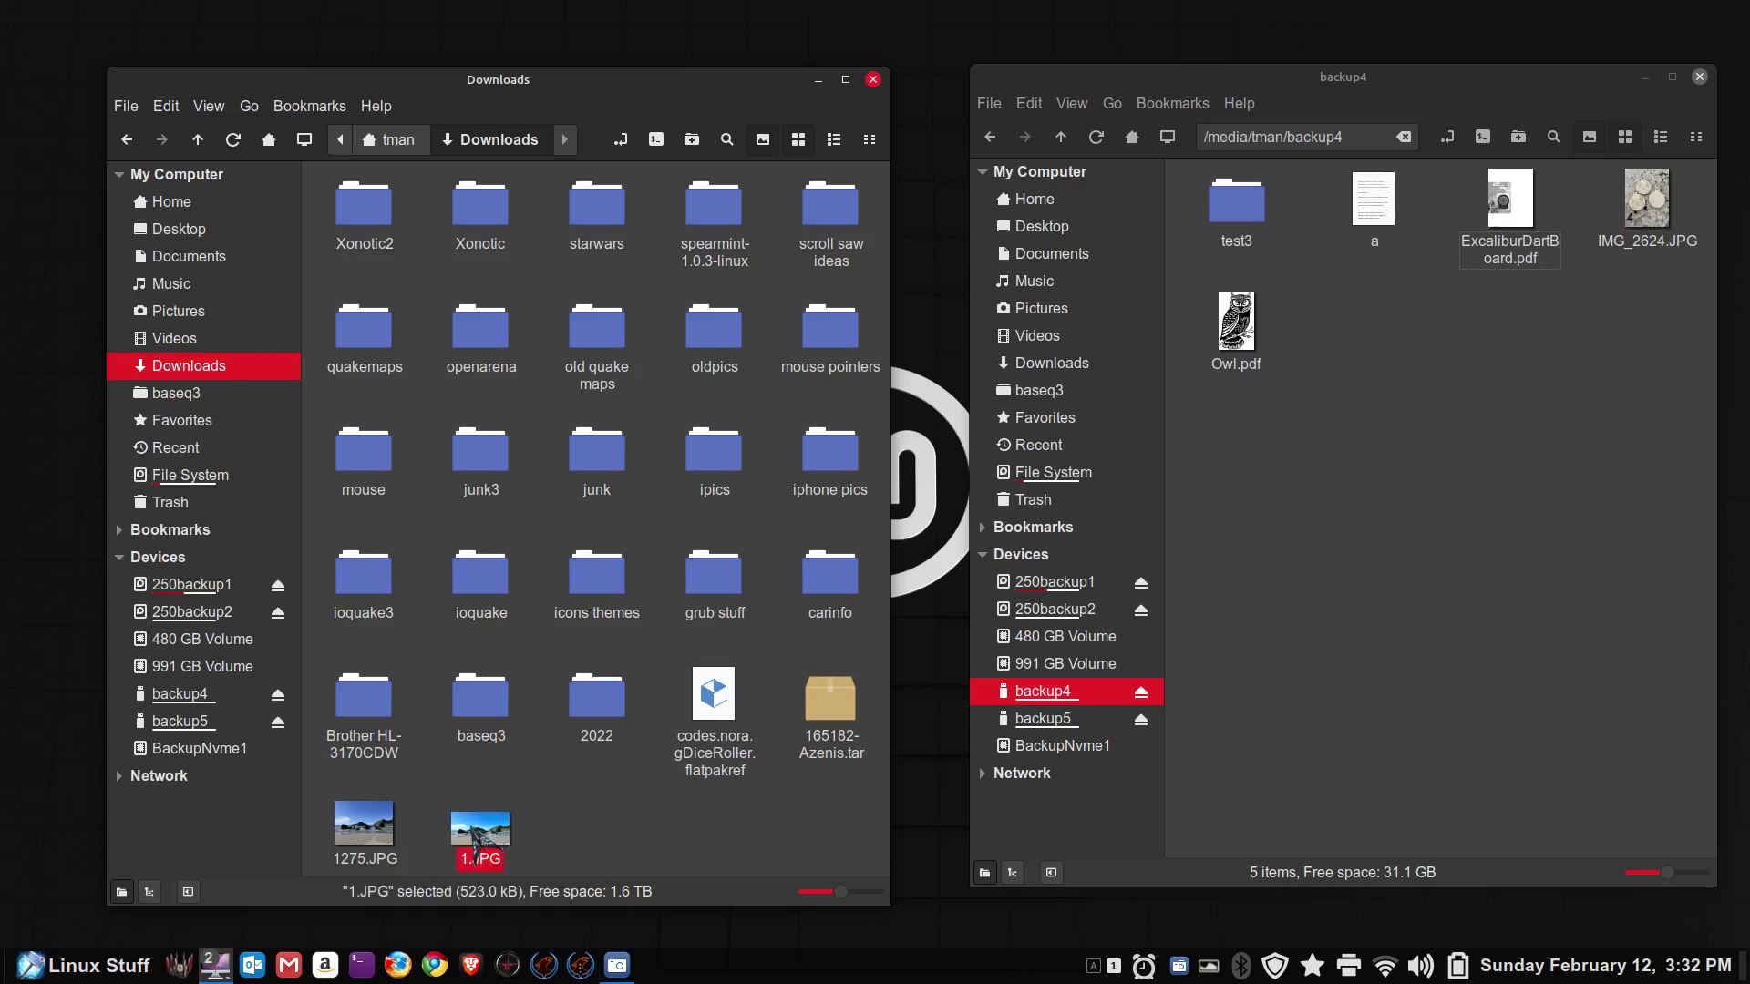
pyautogui.moveTo(474, 843); pyautogui.dragTo(1455, 419)
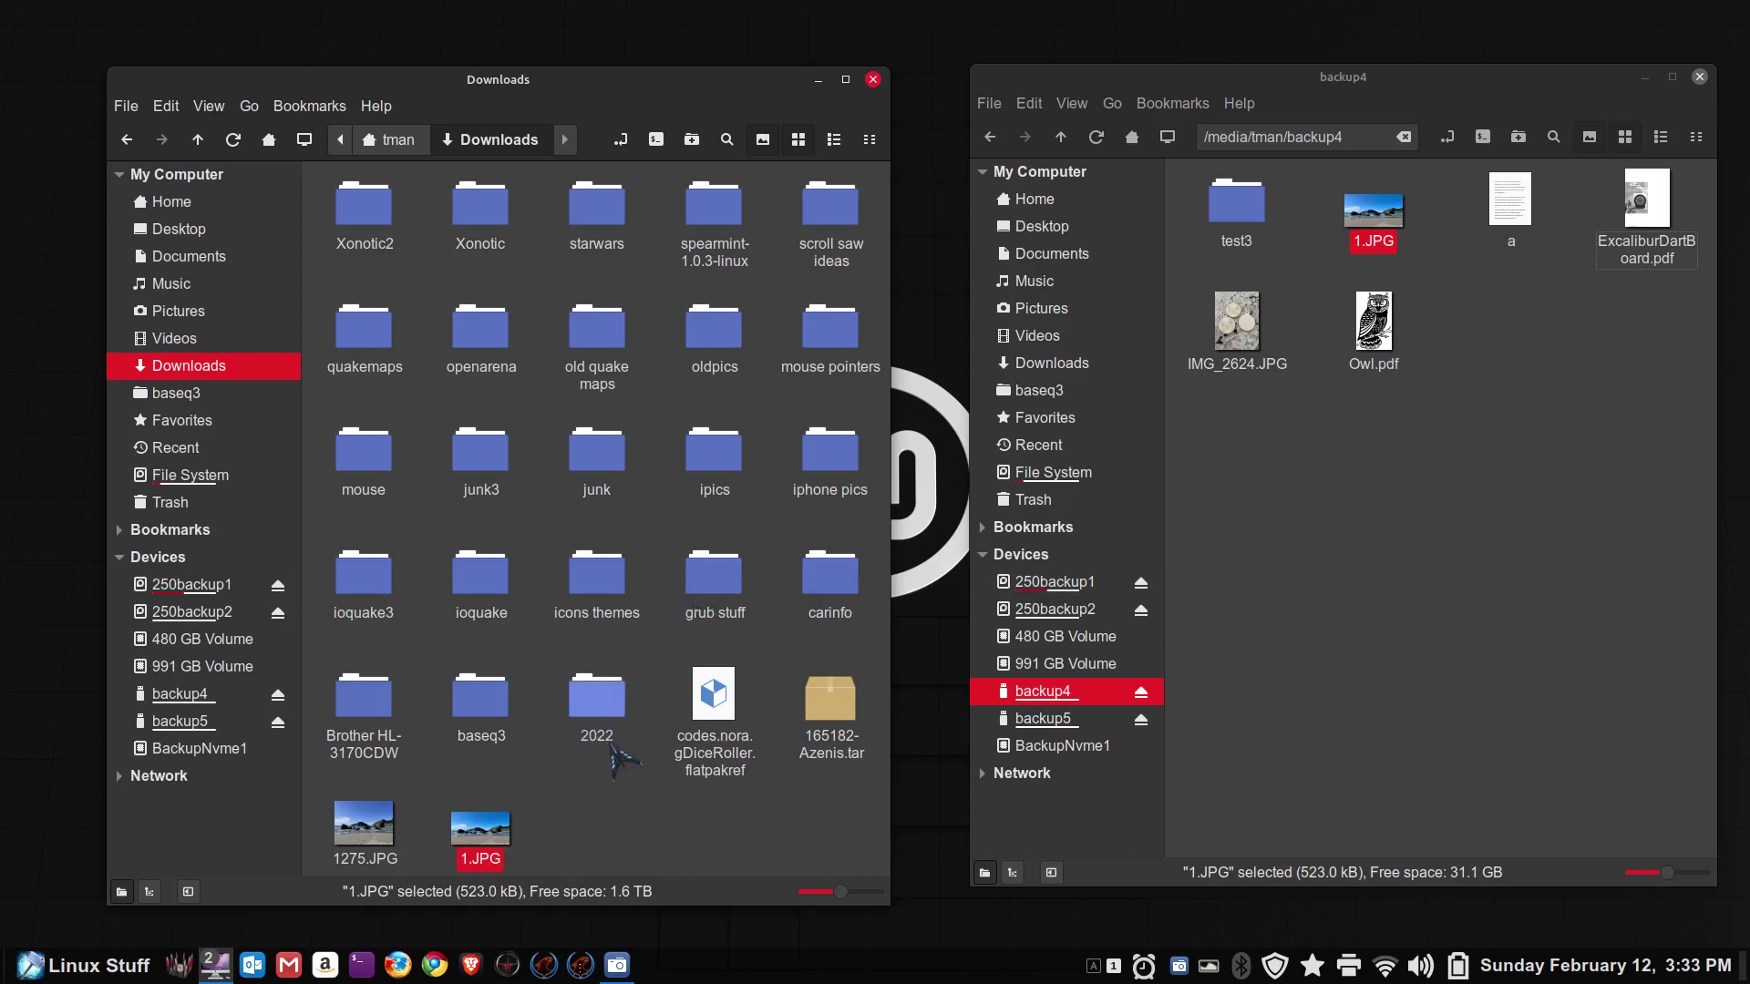
pyautogui.moveTo(609, 729); pyautogui.dragTo(1358, 478)
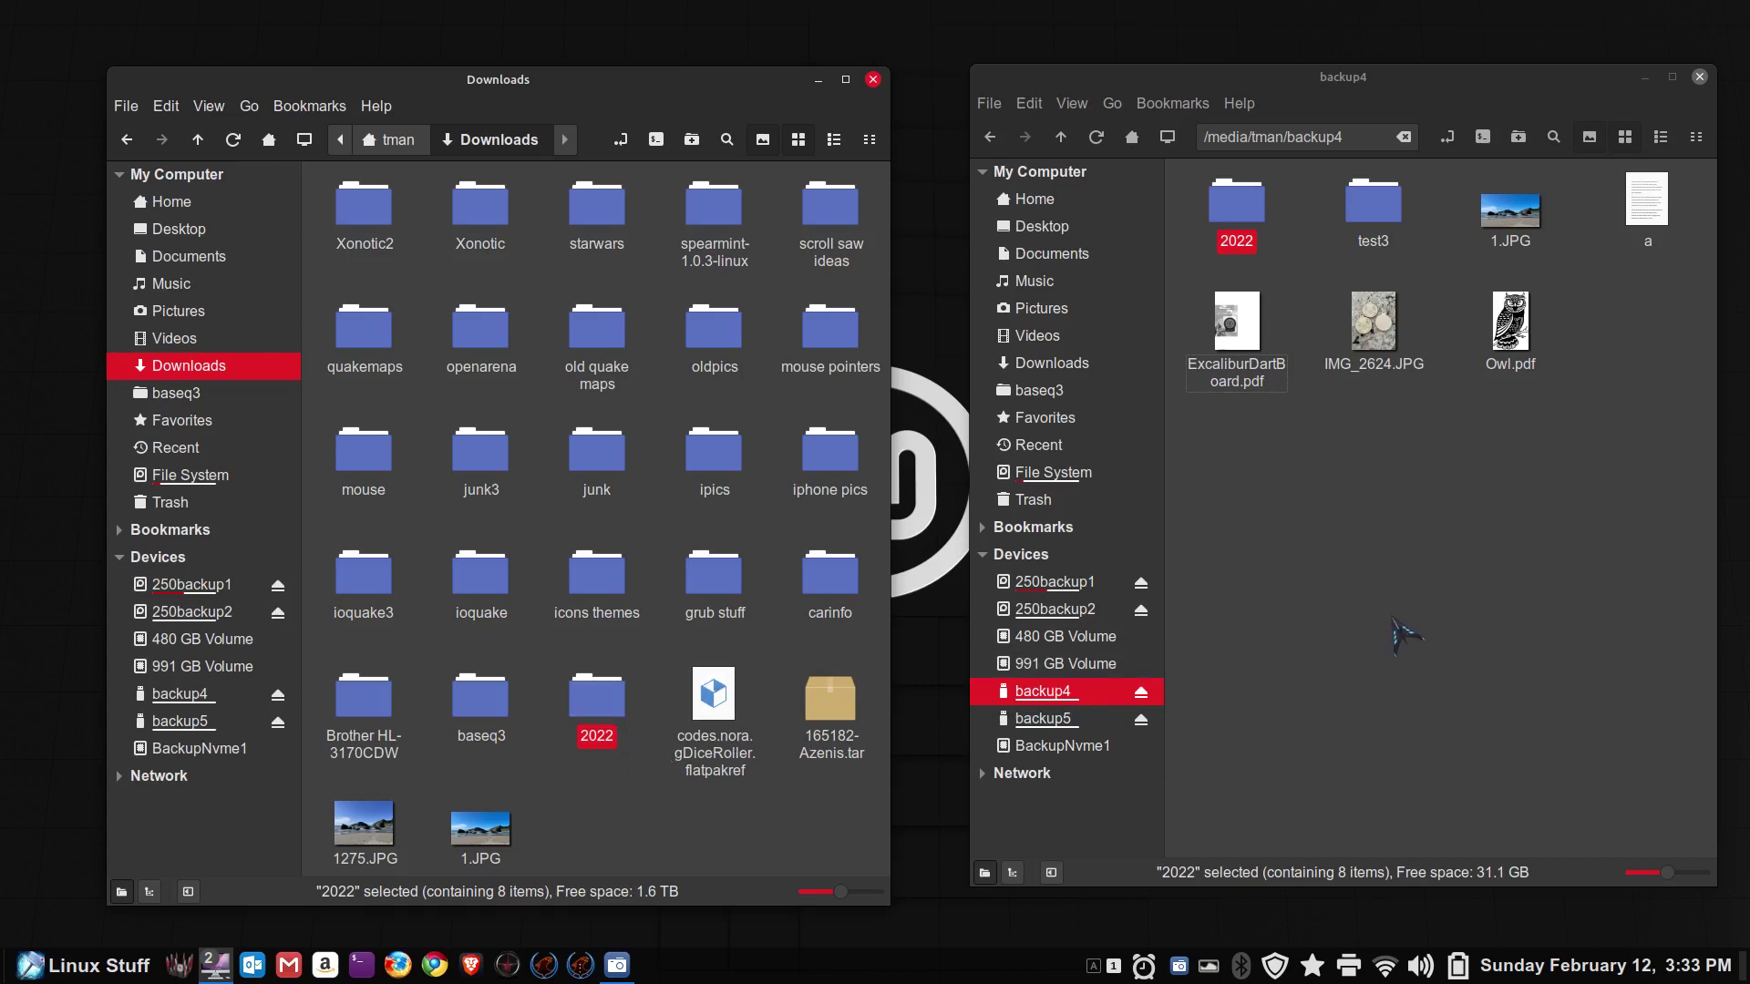
# Step: Show Home beside Downloads, move file b from Home into Downloads, and move it back to Home
pyautogui.click(1081, 200)
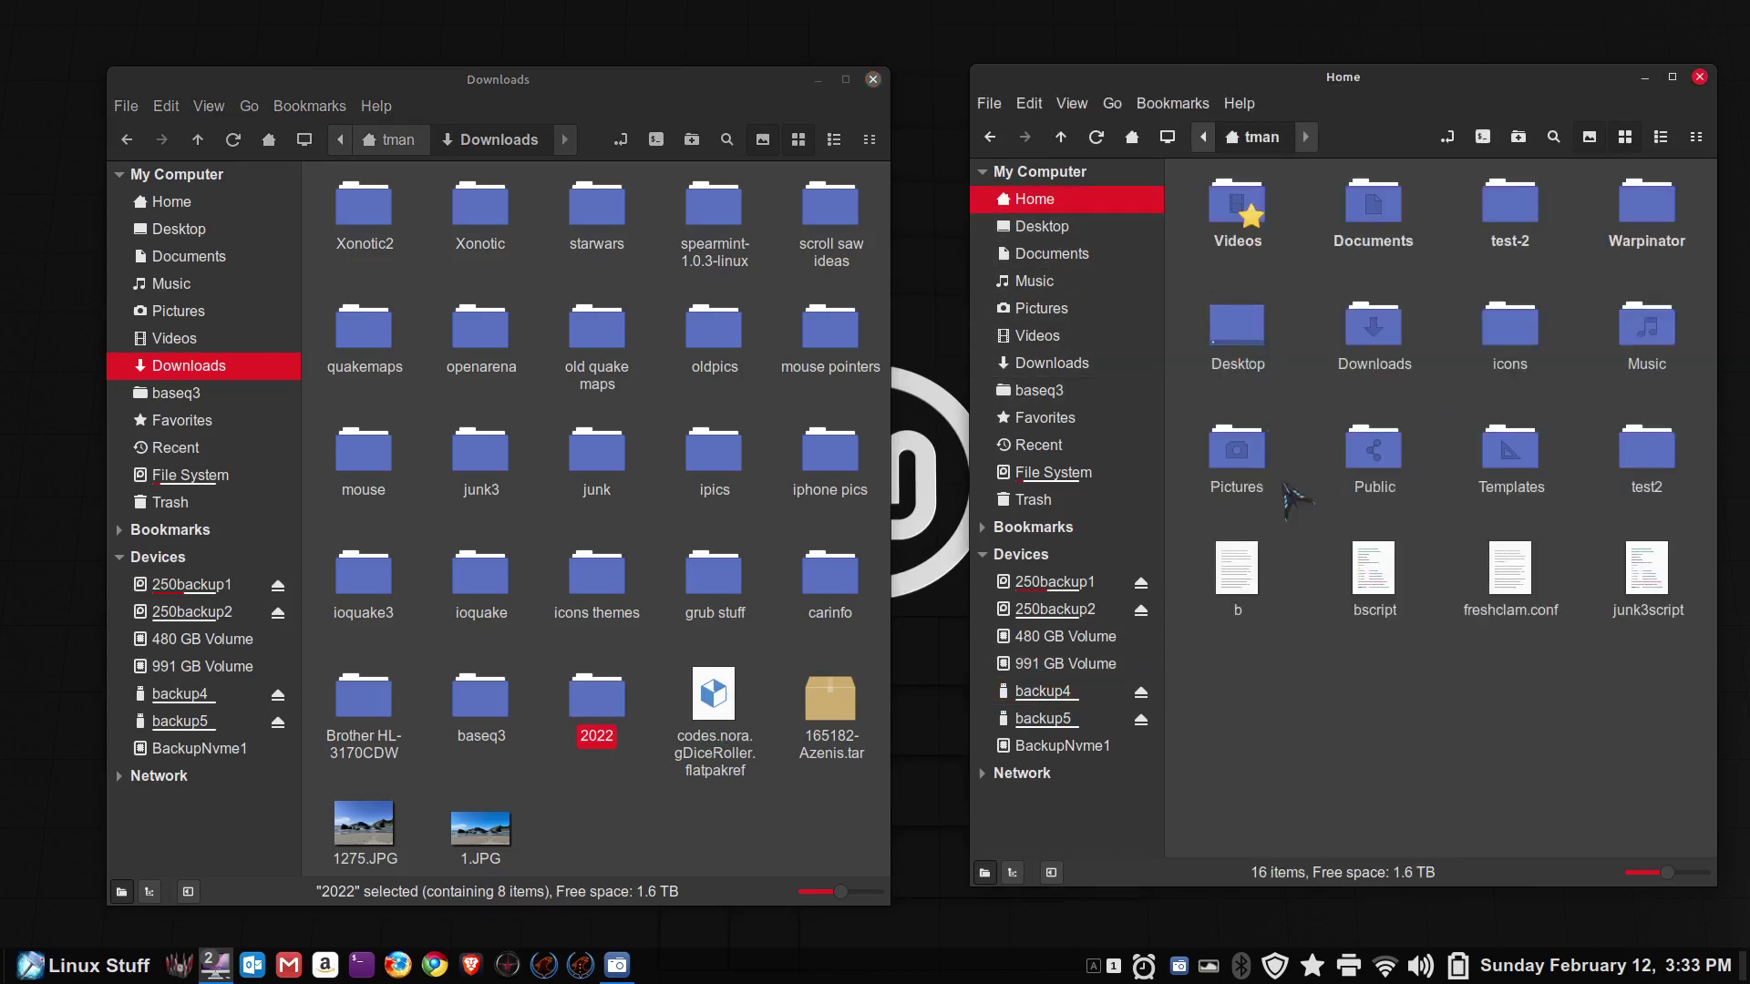
pyautogui.click(205, 204)
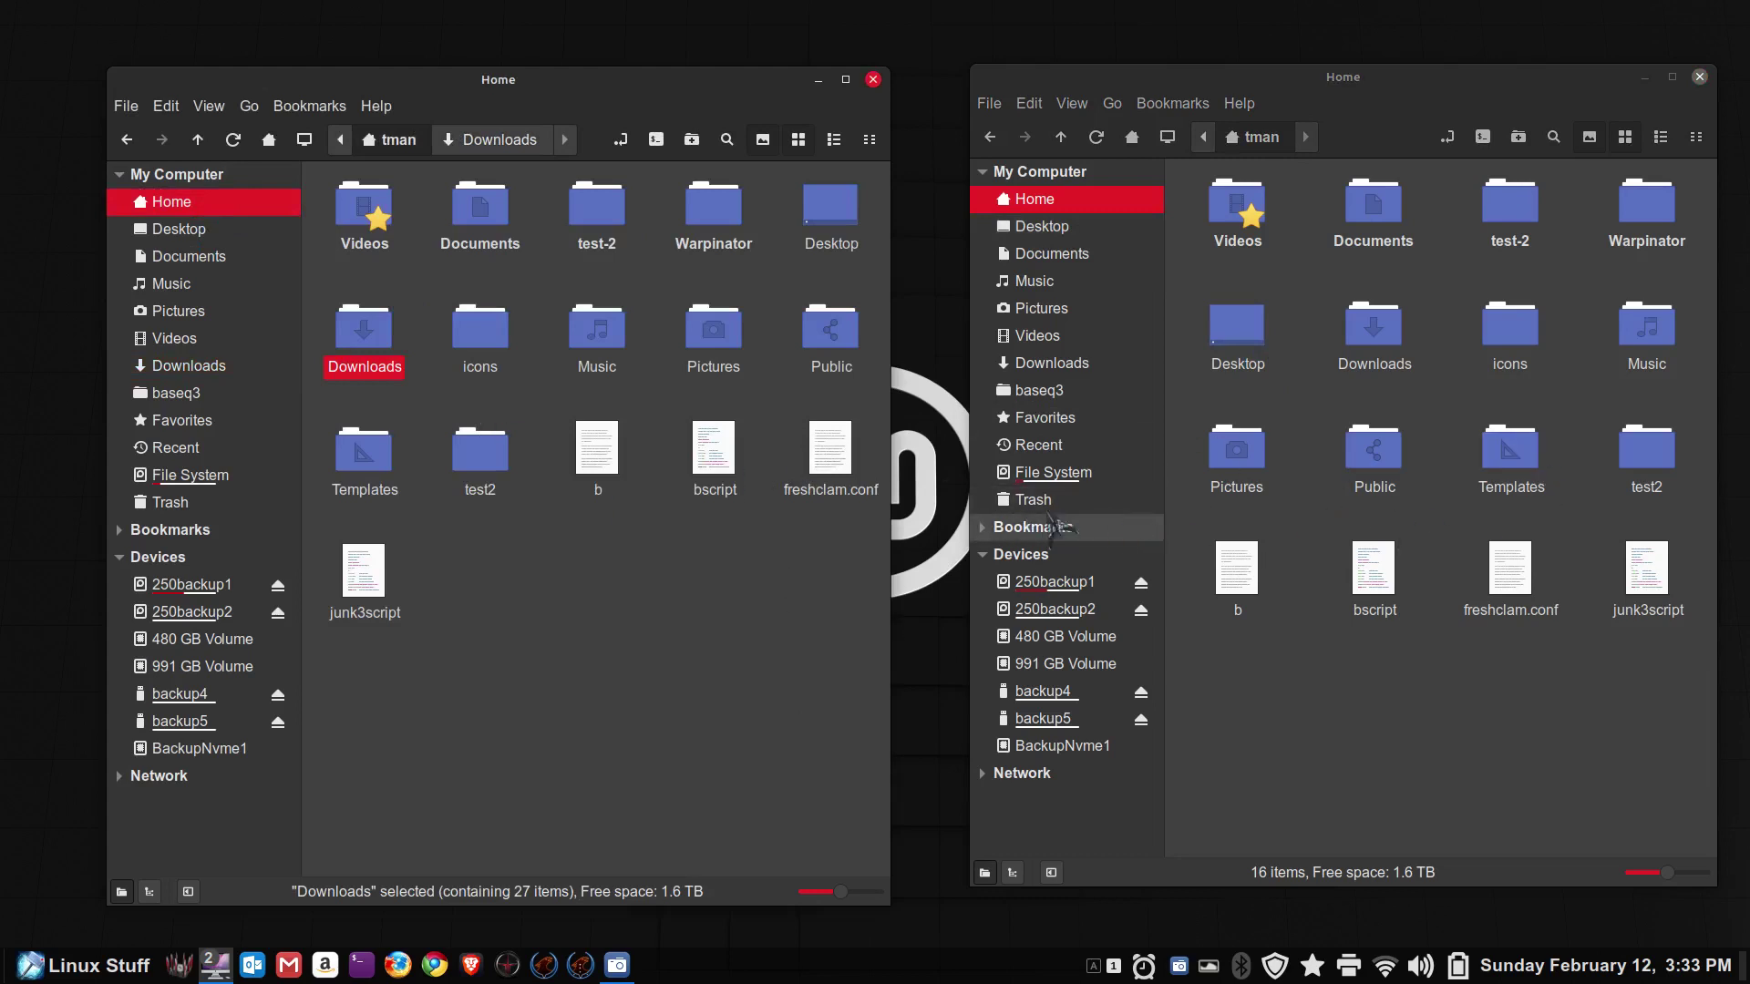
pyautogui.click(177, 367)
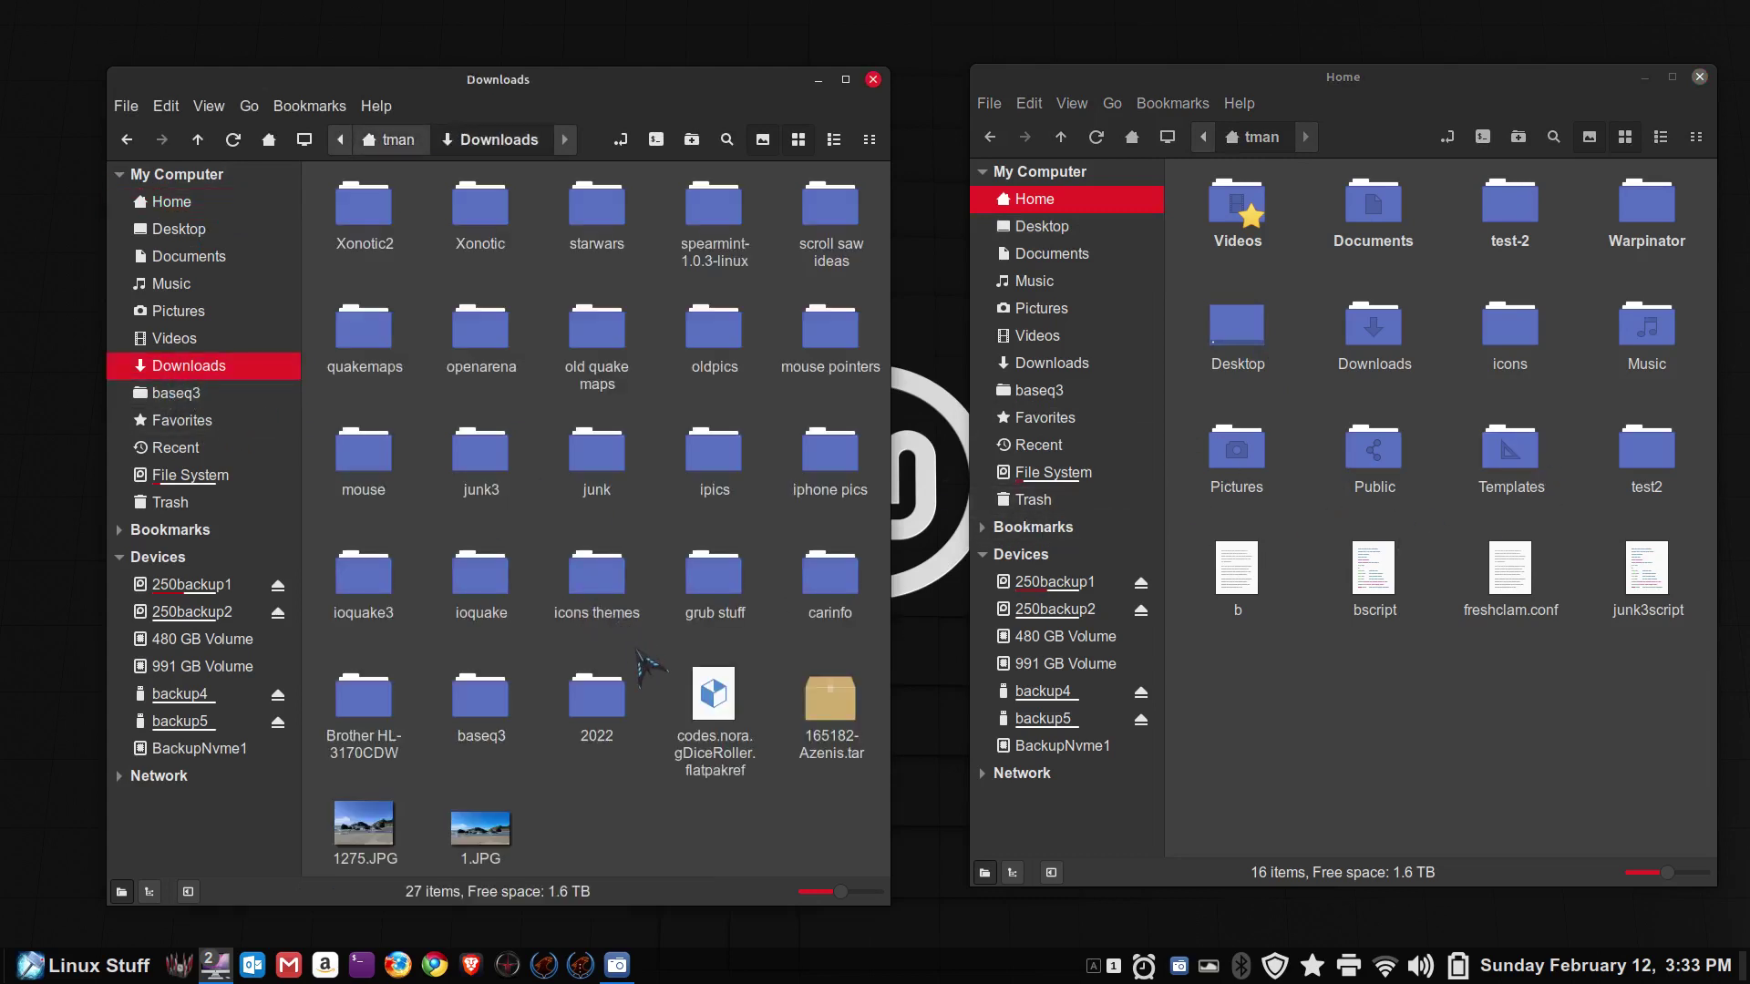
pyautogui.click(1331, 510)
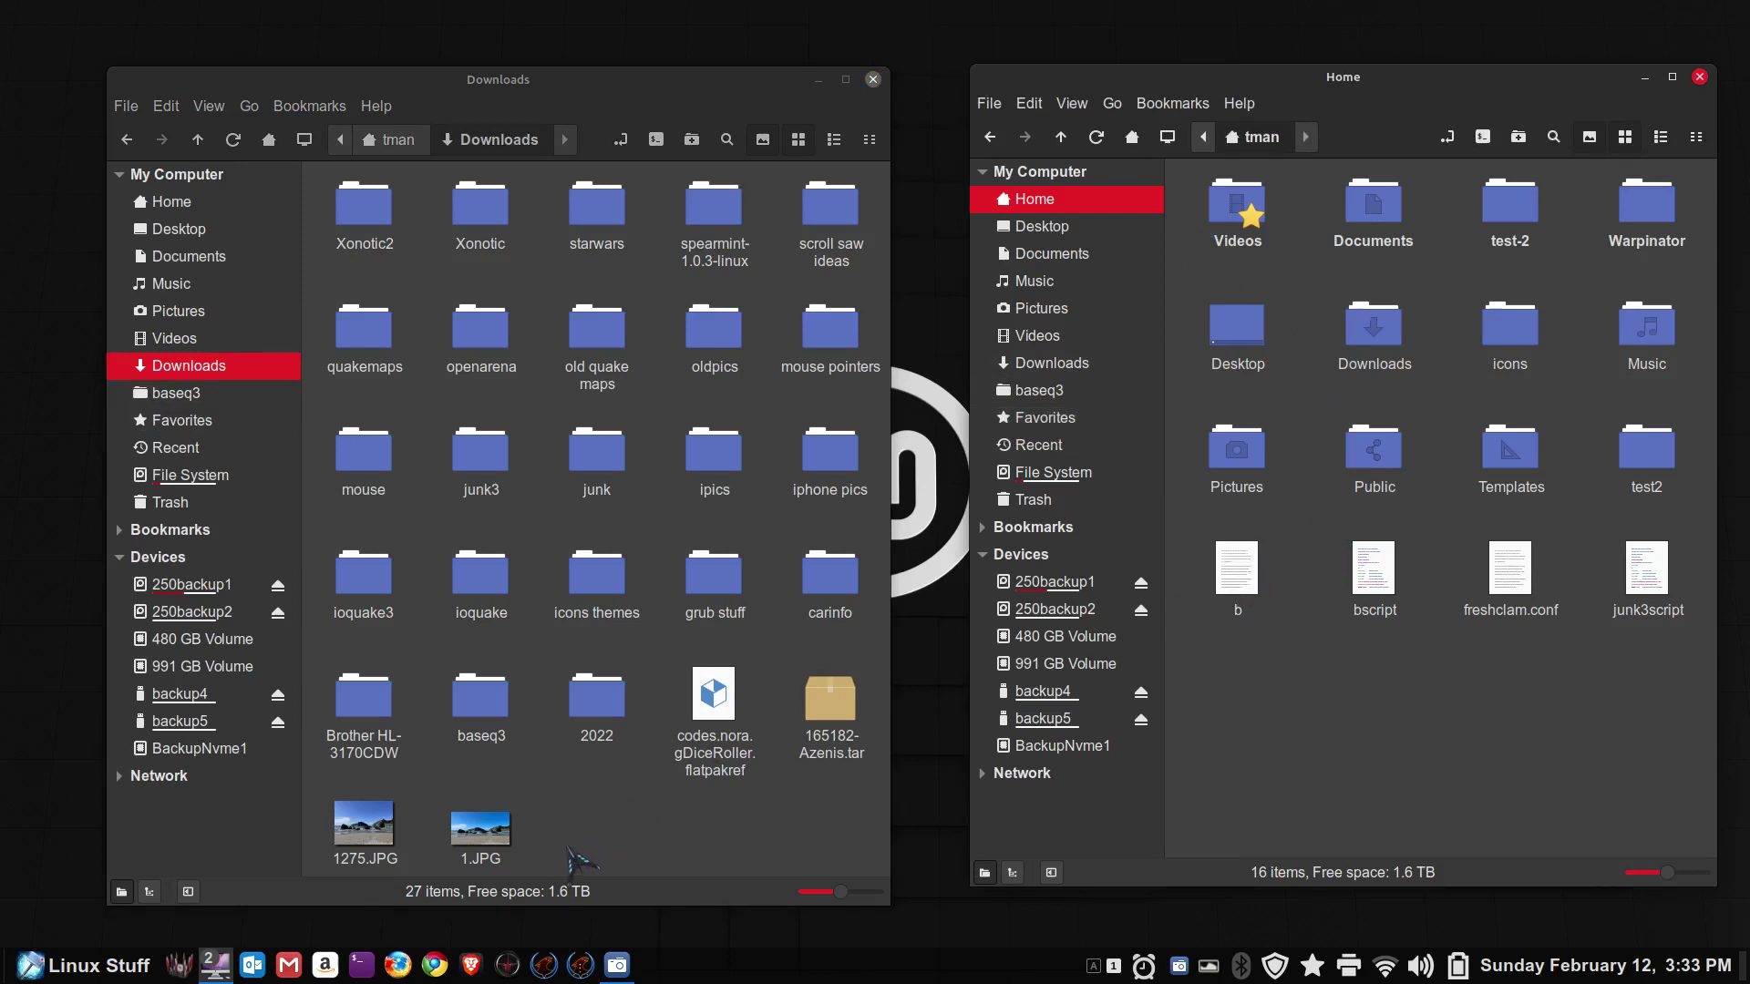
pyautogui.moveTo(1239, 583); pyautogui.dragTo(630, 820)
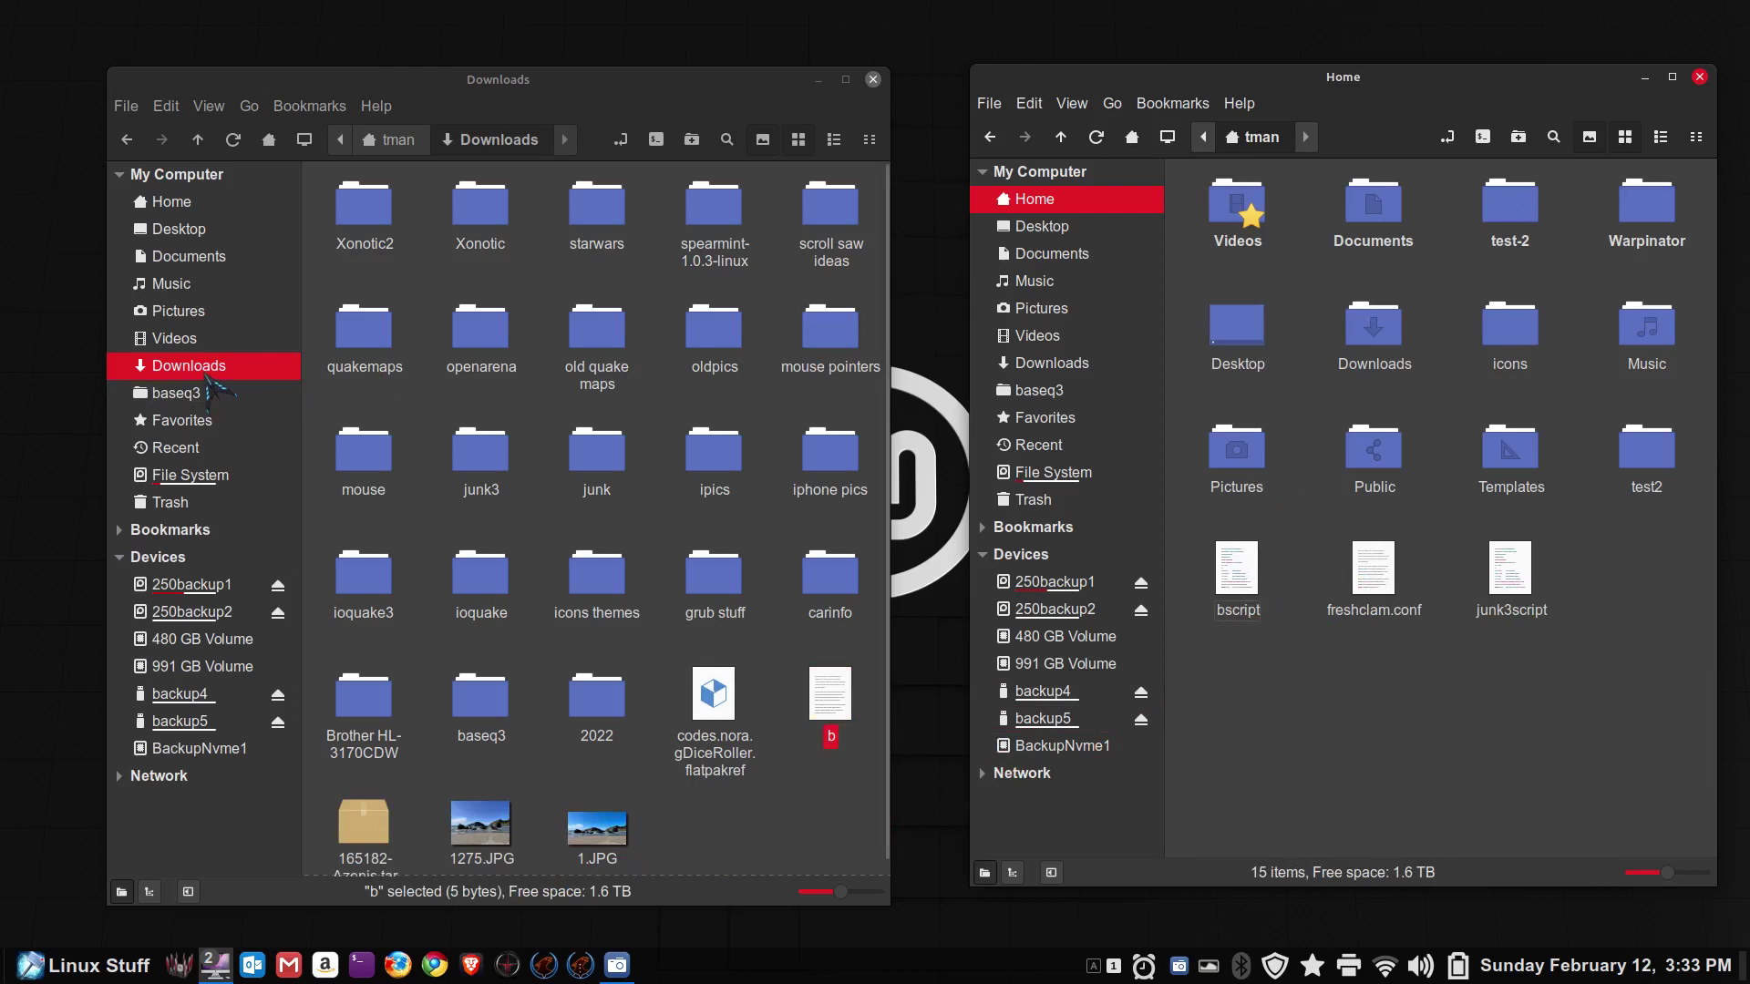
pyautogui.moveTo(831, 706); pyautogui.dragTo(1301, 723)
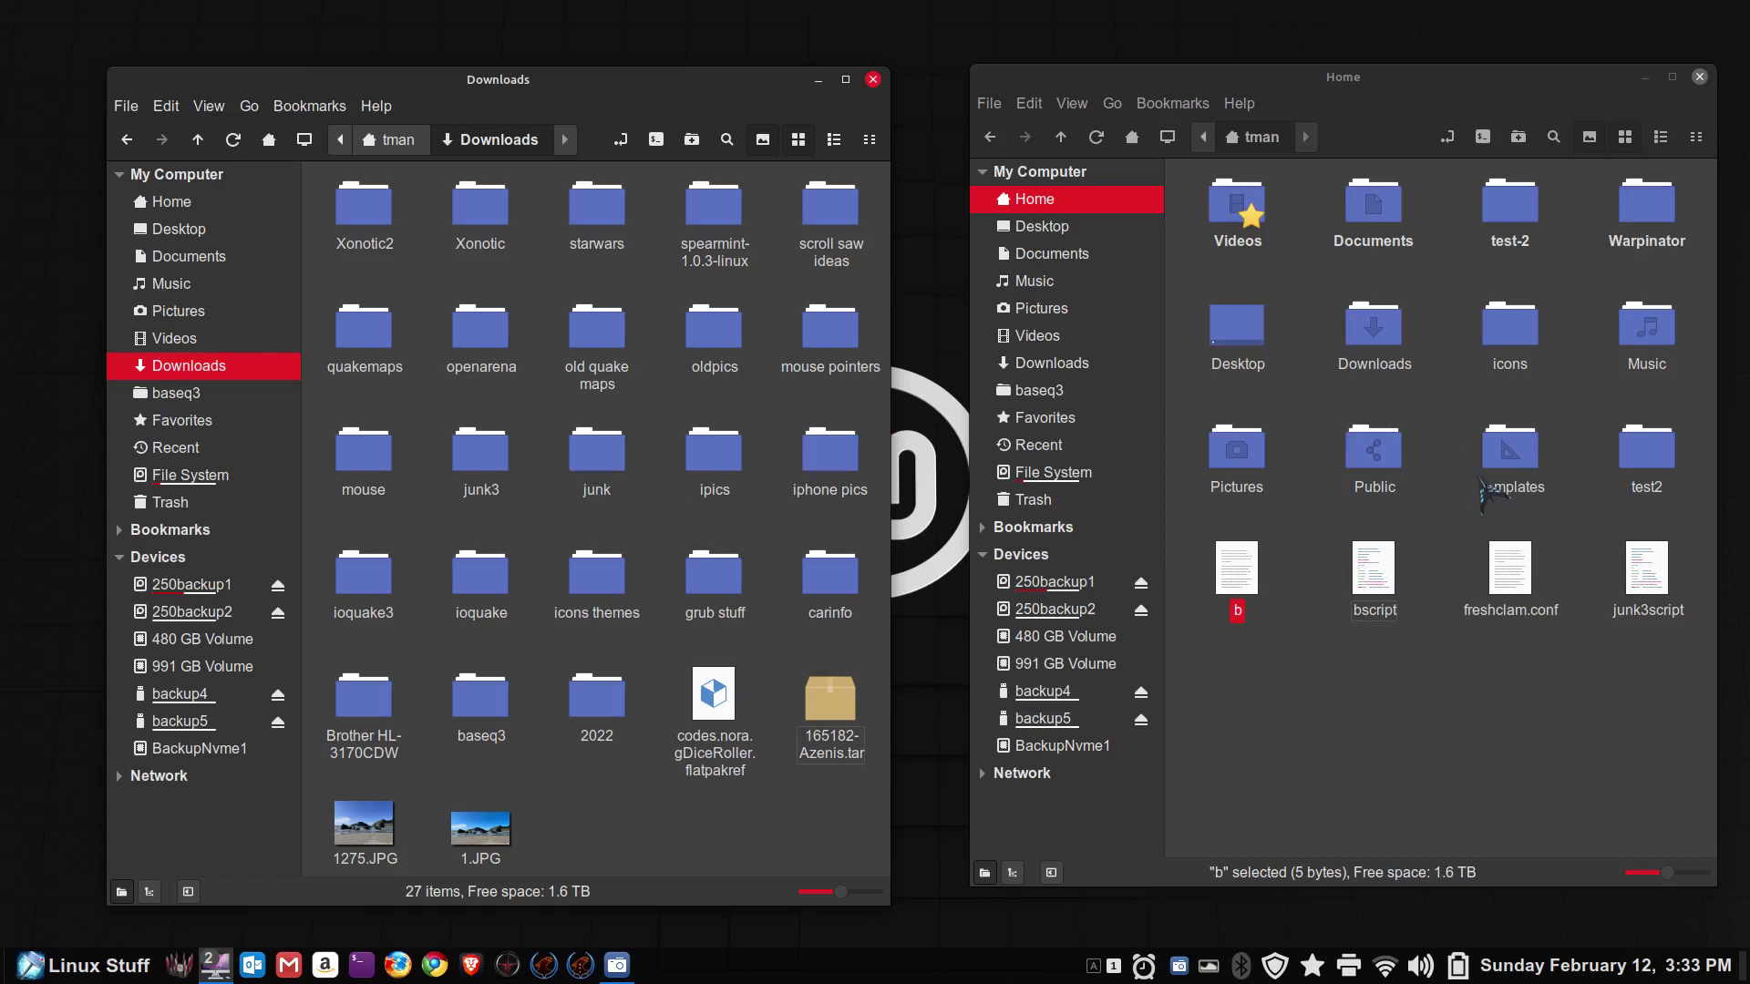
# Step: Open 250backup1 in the window showing Home and copy the 2022 folder from Downloads to it
pyautogui.click(1085, 583)
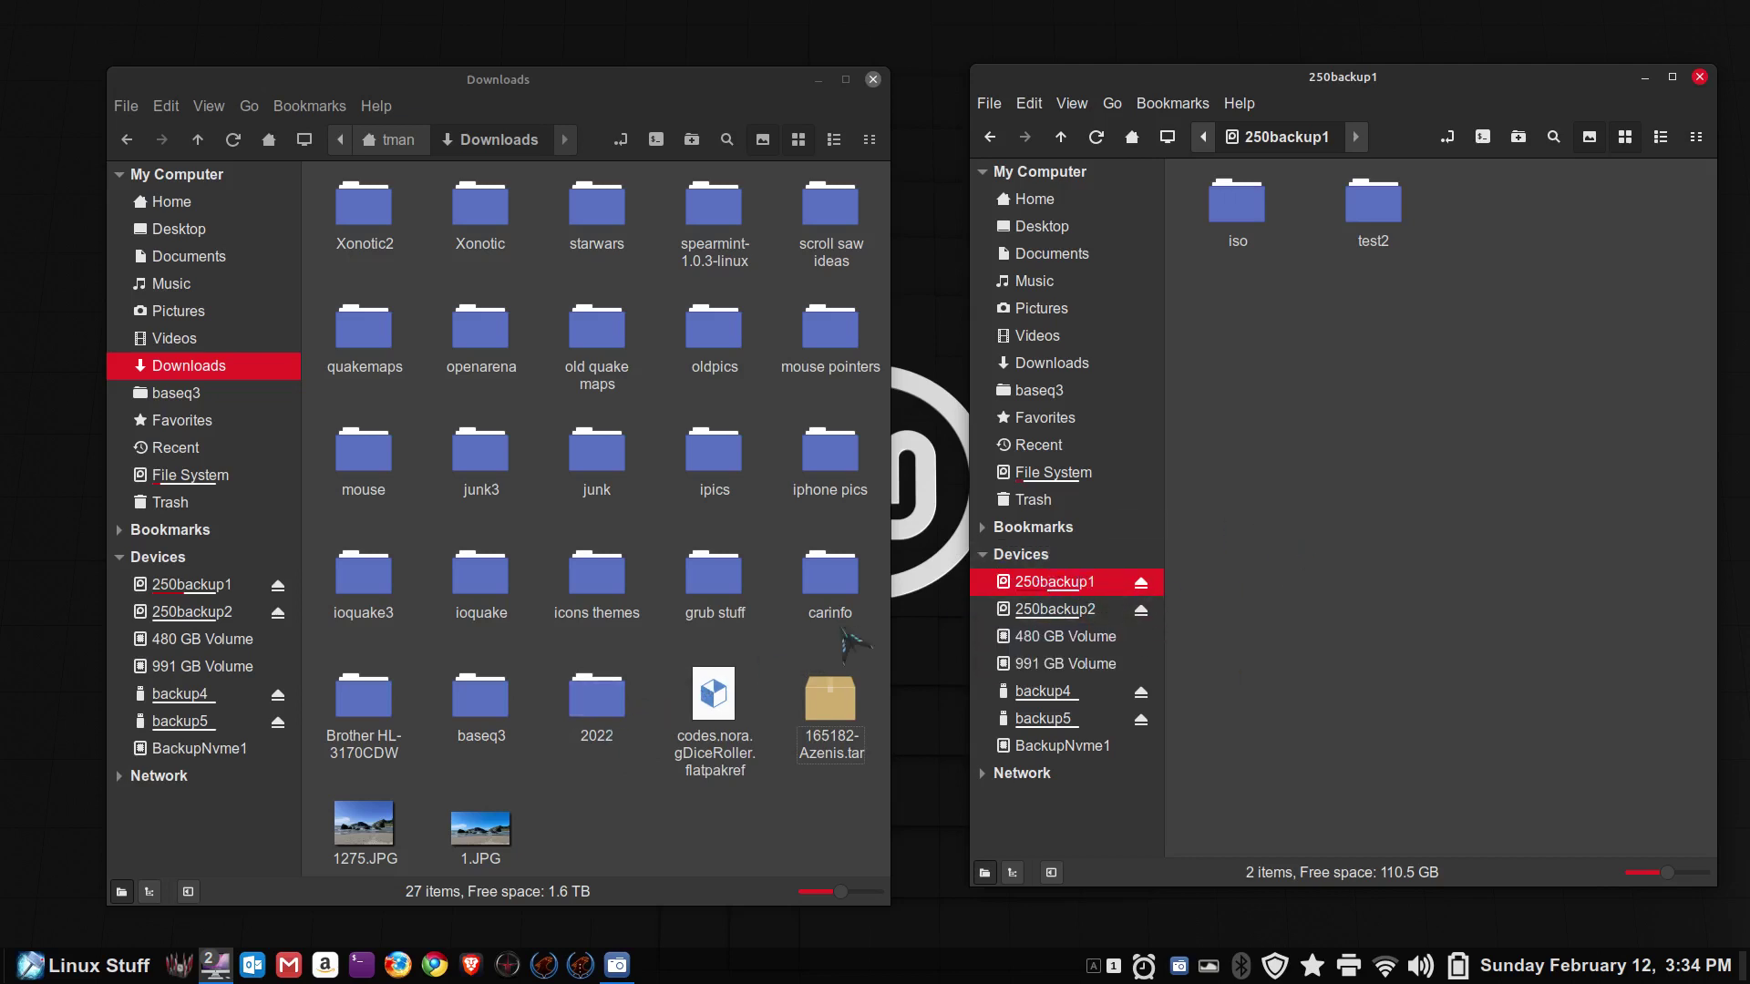
pyautogui.click(601, 706)
pyautogui.moveTo(1387, 407); pyautogui.dragTo(1388, 408)
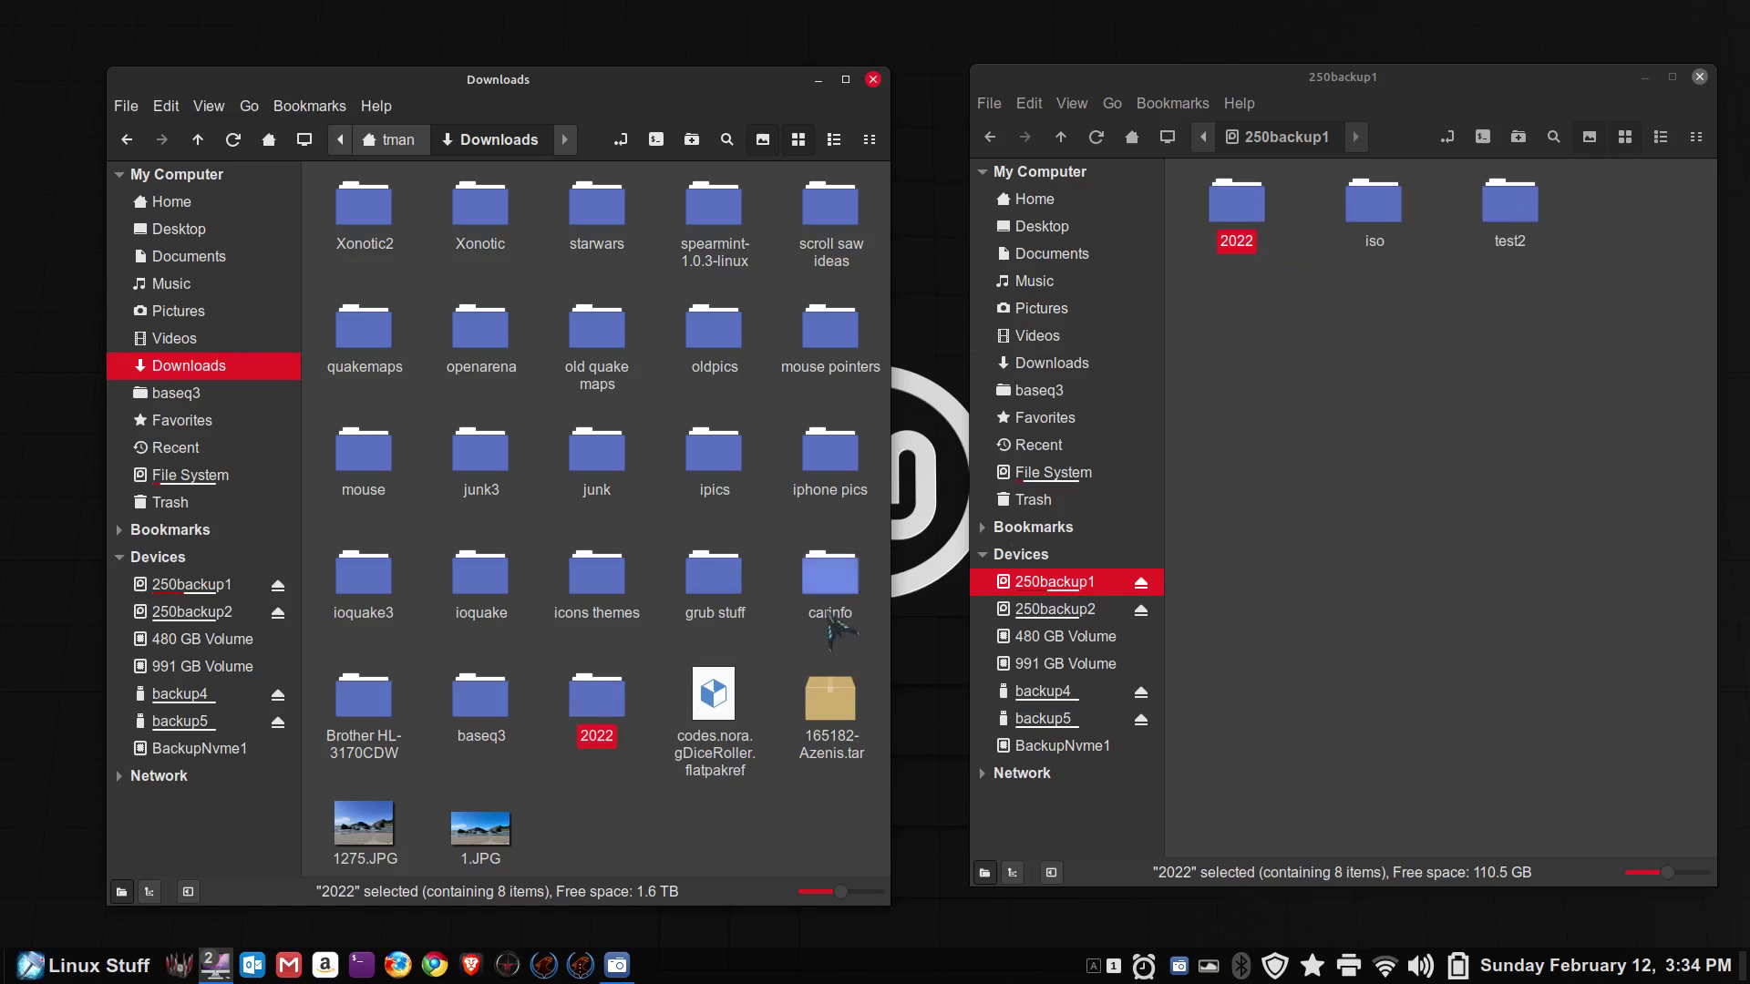
# Step: Open the 2022 folder in Downloads and remove b.zip from it
pyautogui.doubleClick(597, 702)
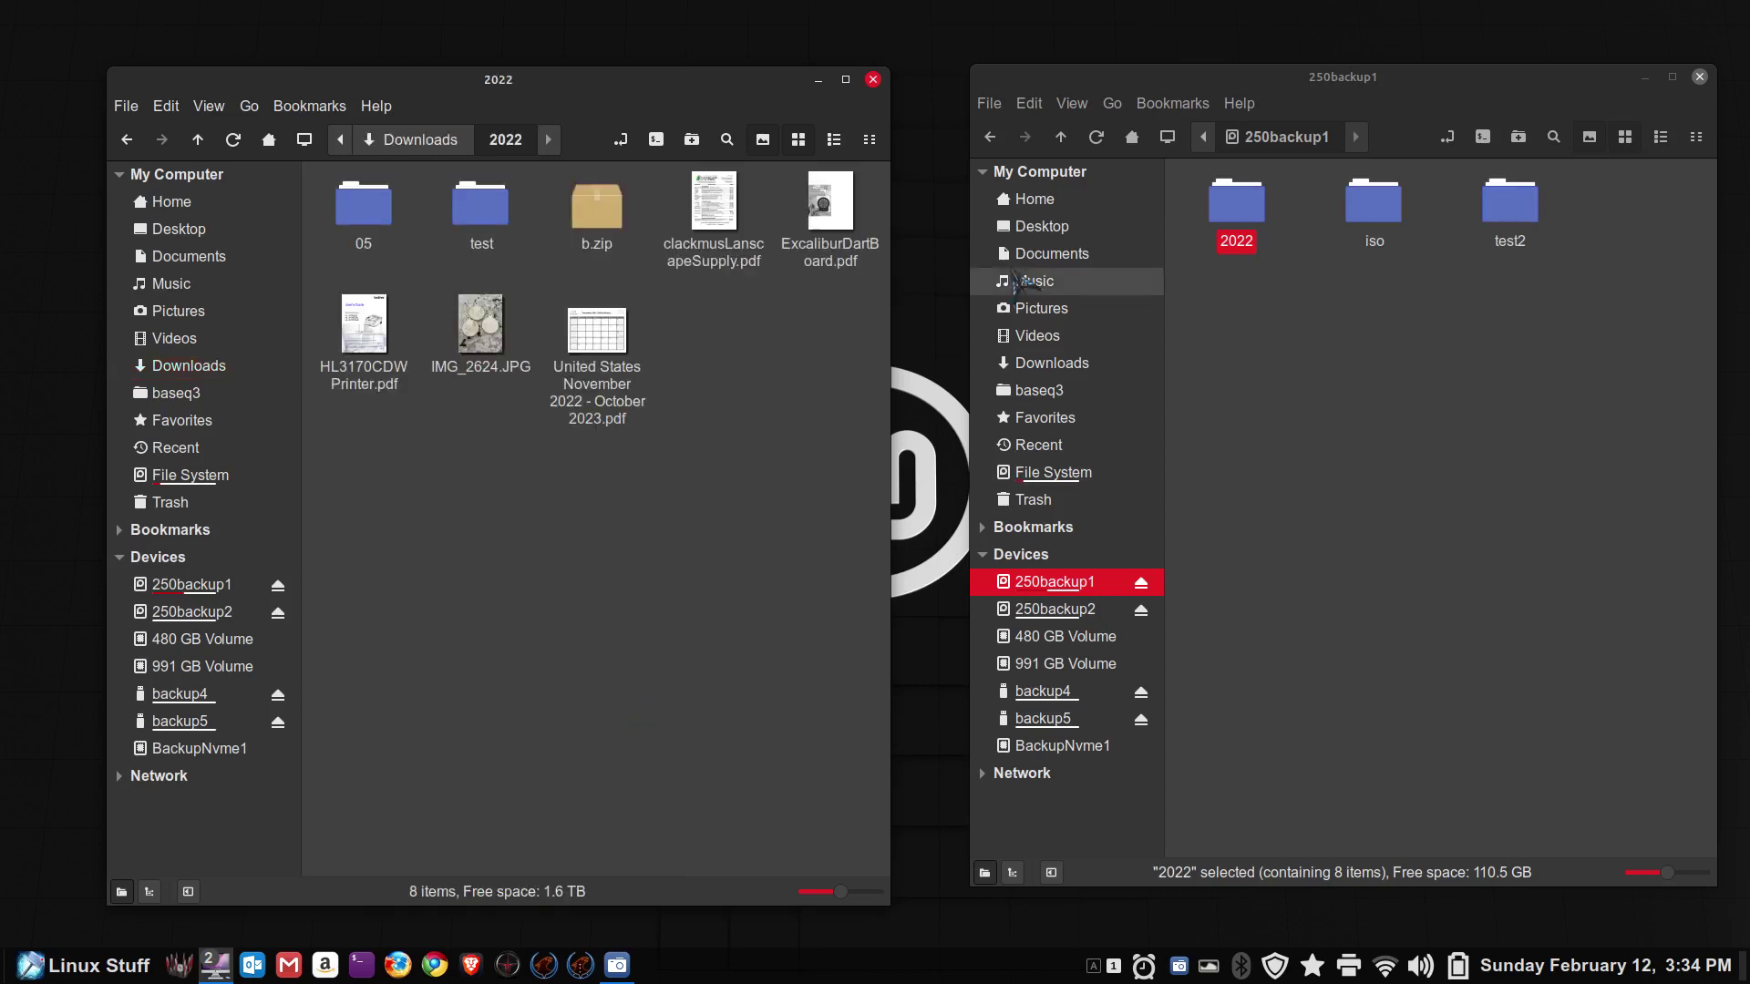
pyautogui.click(602, 212)
pyautogui.press('Delete')
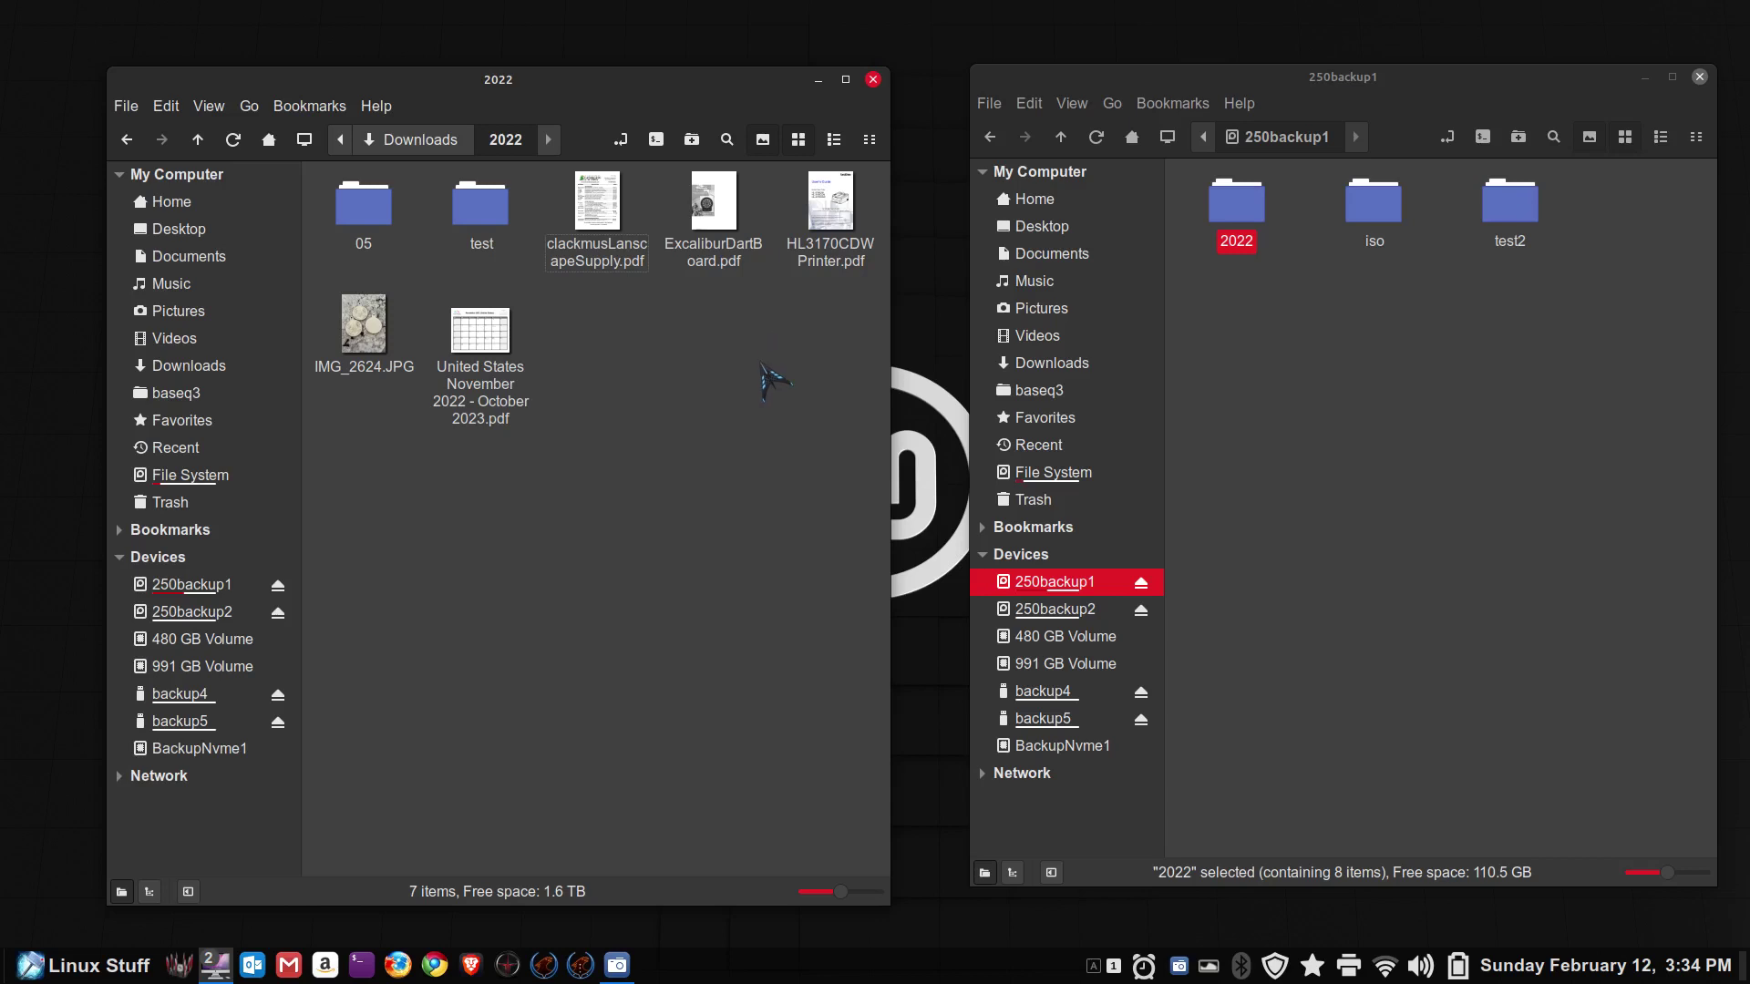
# Step: Select HL3170CDW Printer.pdf and ExcaliburDartBoard.pdf together, and look over the available file actions without applying any
pyautogui.click(829, 195)
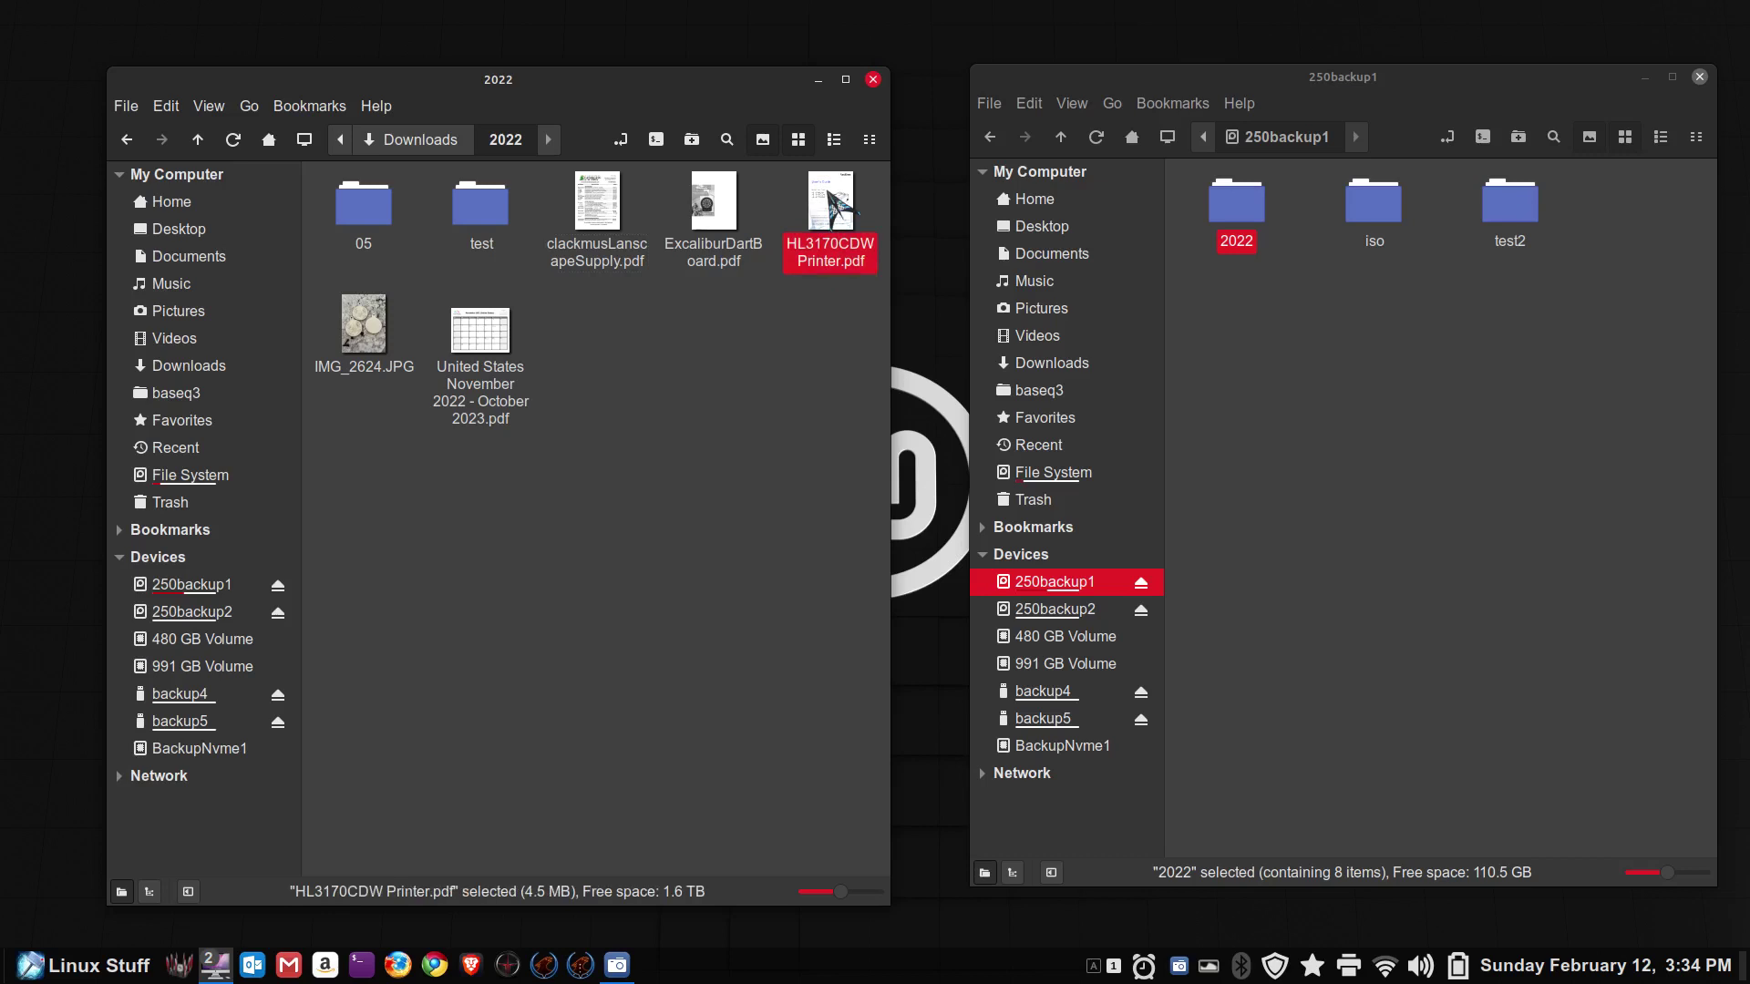
pyautogui.rightClick(829, 195)
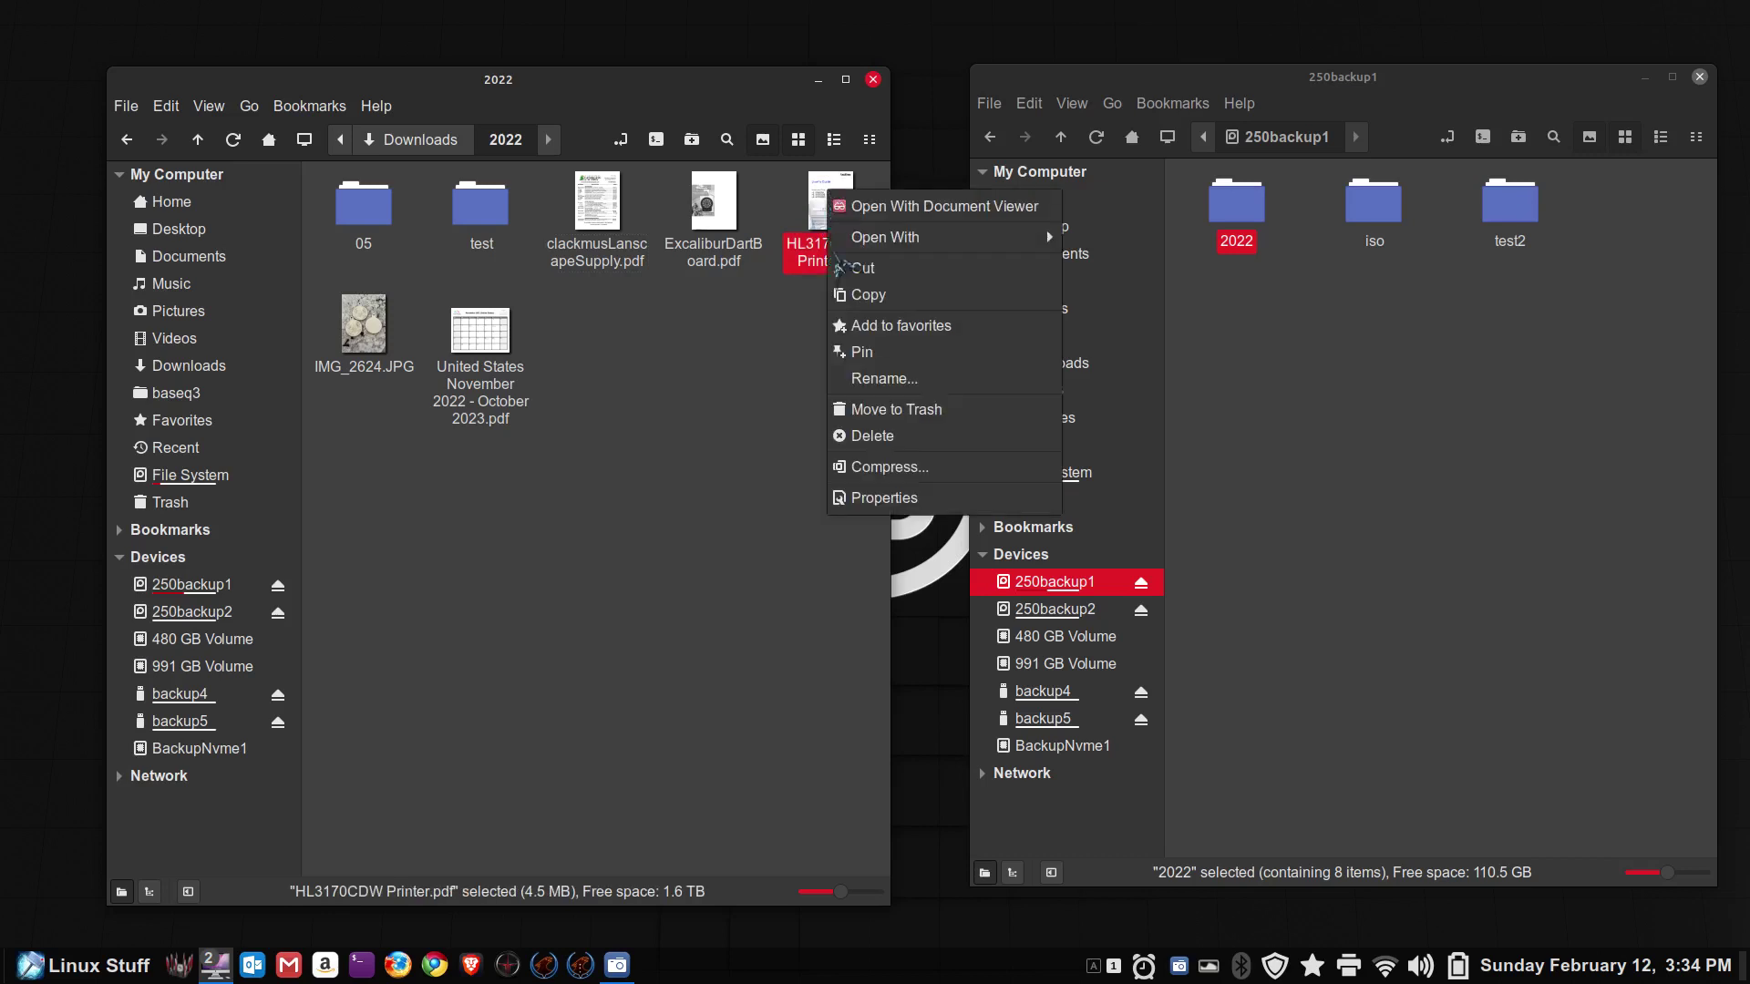
pyautogui.click(742, 500)
pyautogui.keyDown('ctrl'); pyautogui.click(706, 205); pyautogui.keyUp('ctrl')
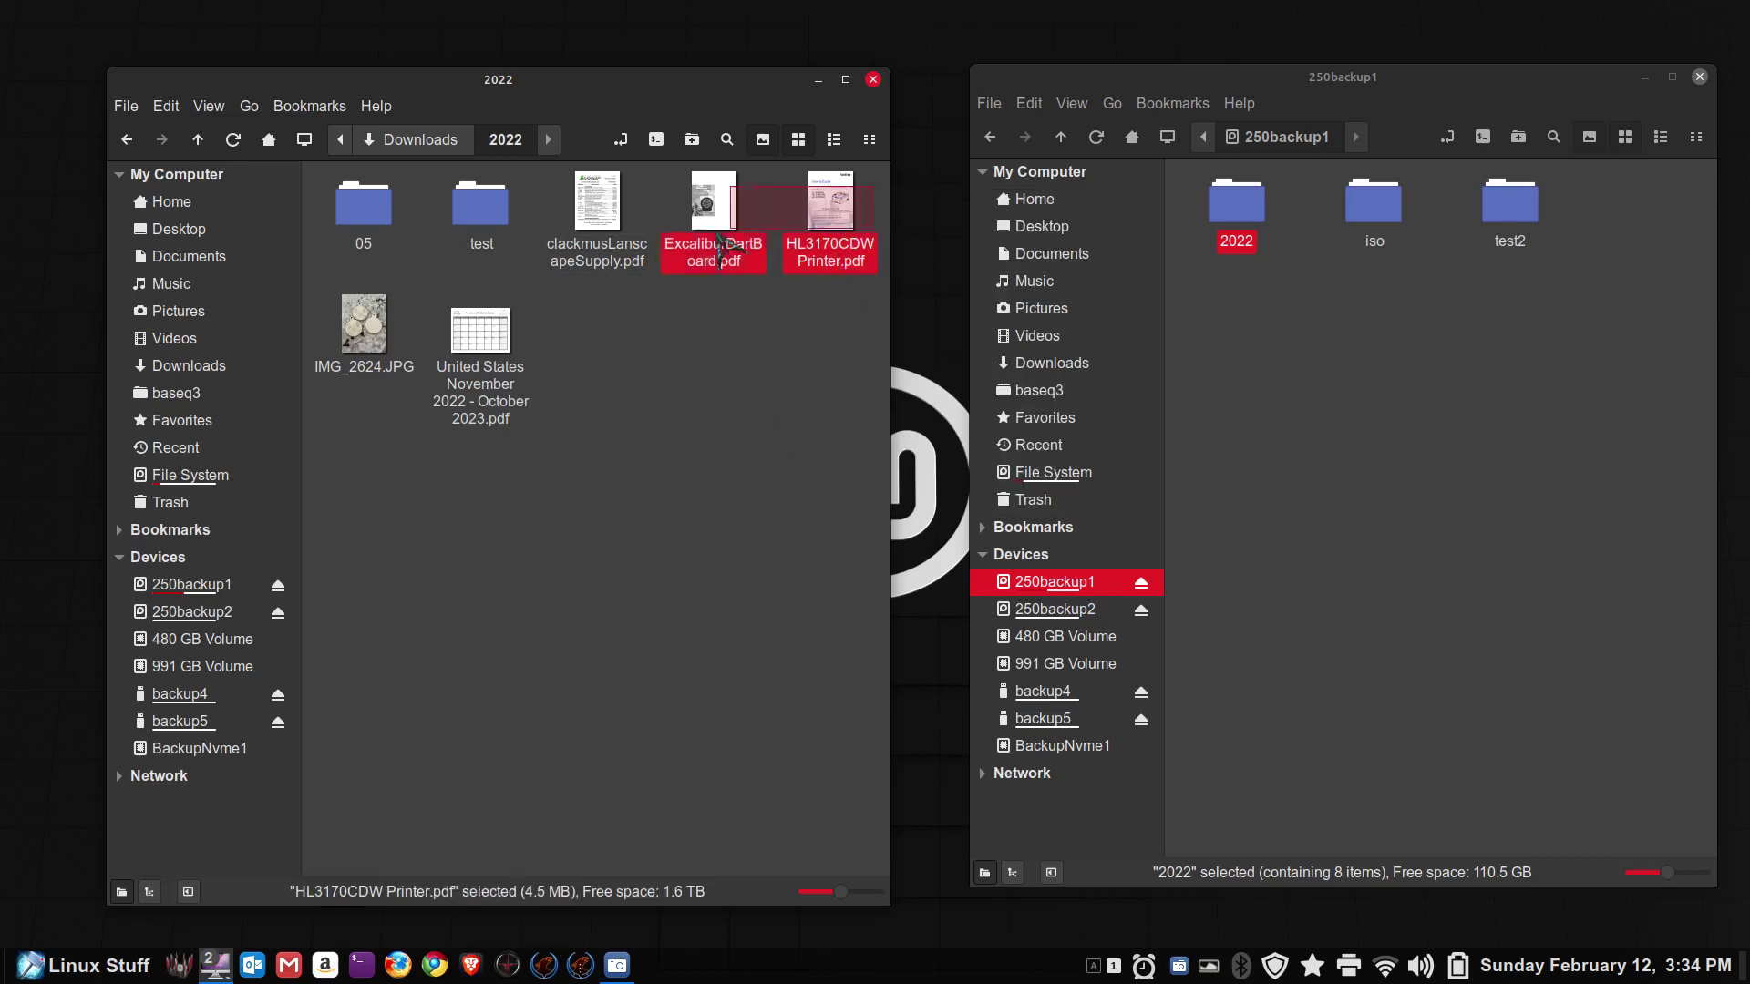
pyautogui.rightClick(704, 197)
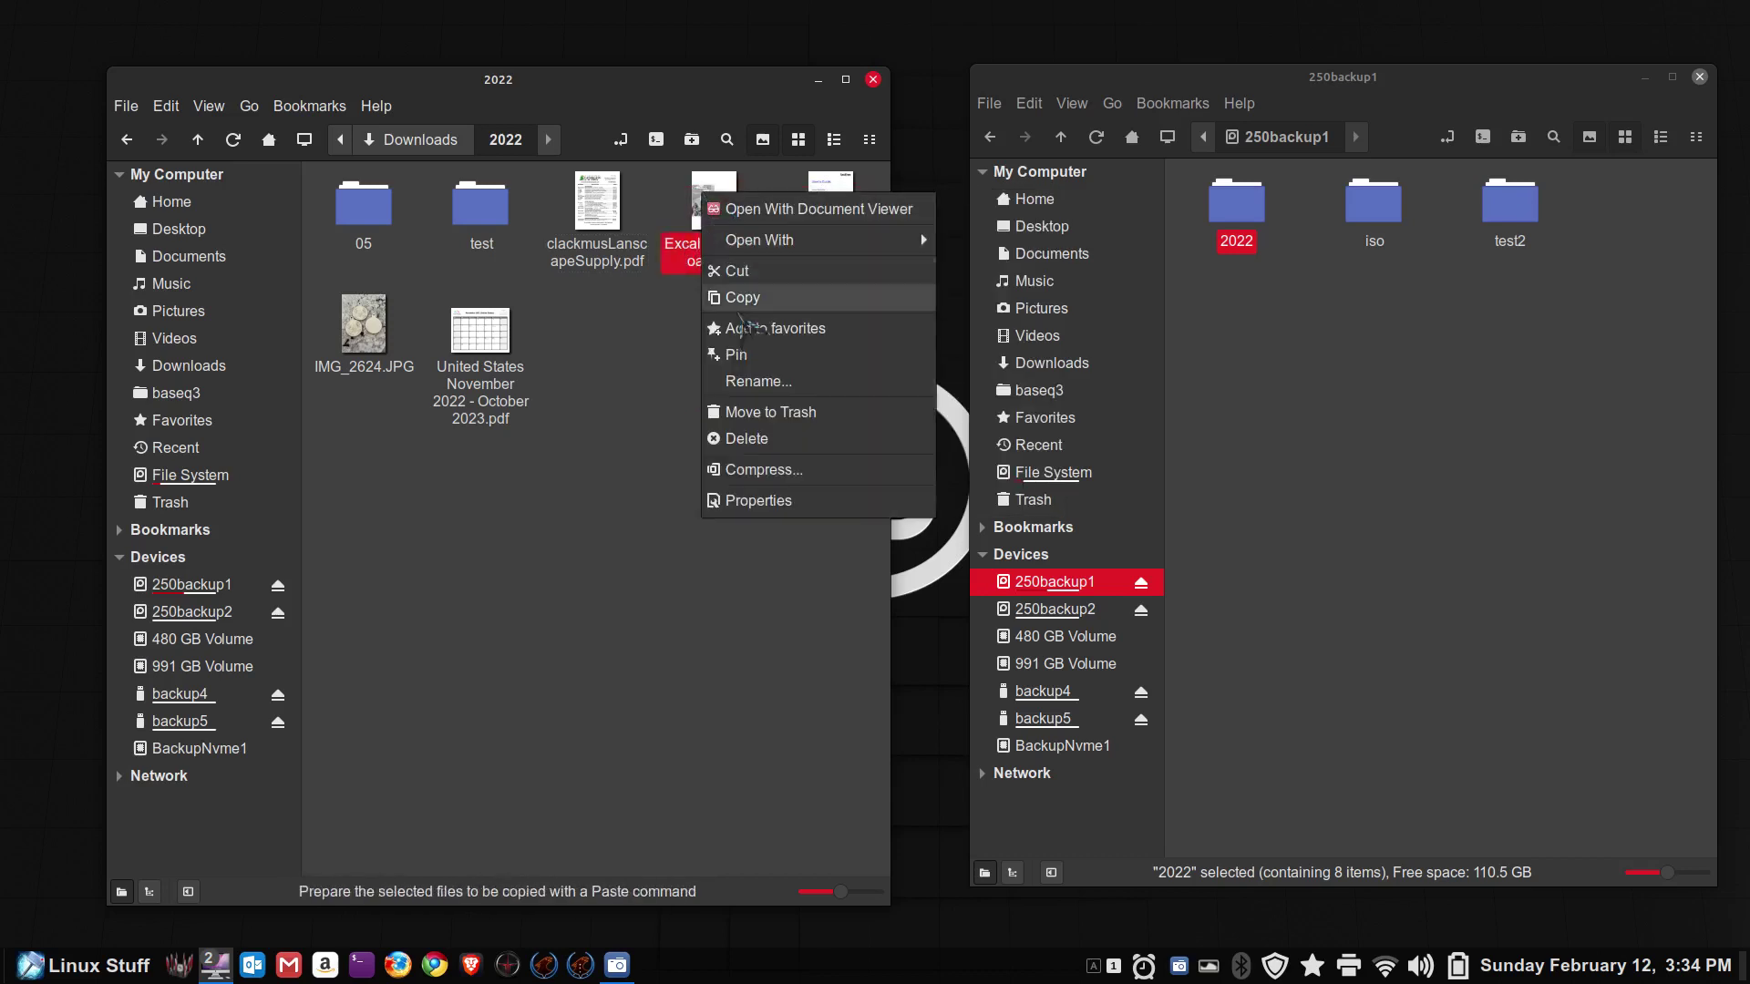
pyautogui.click(625, 546)
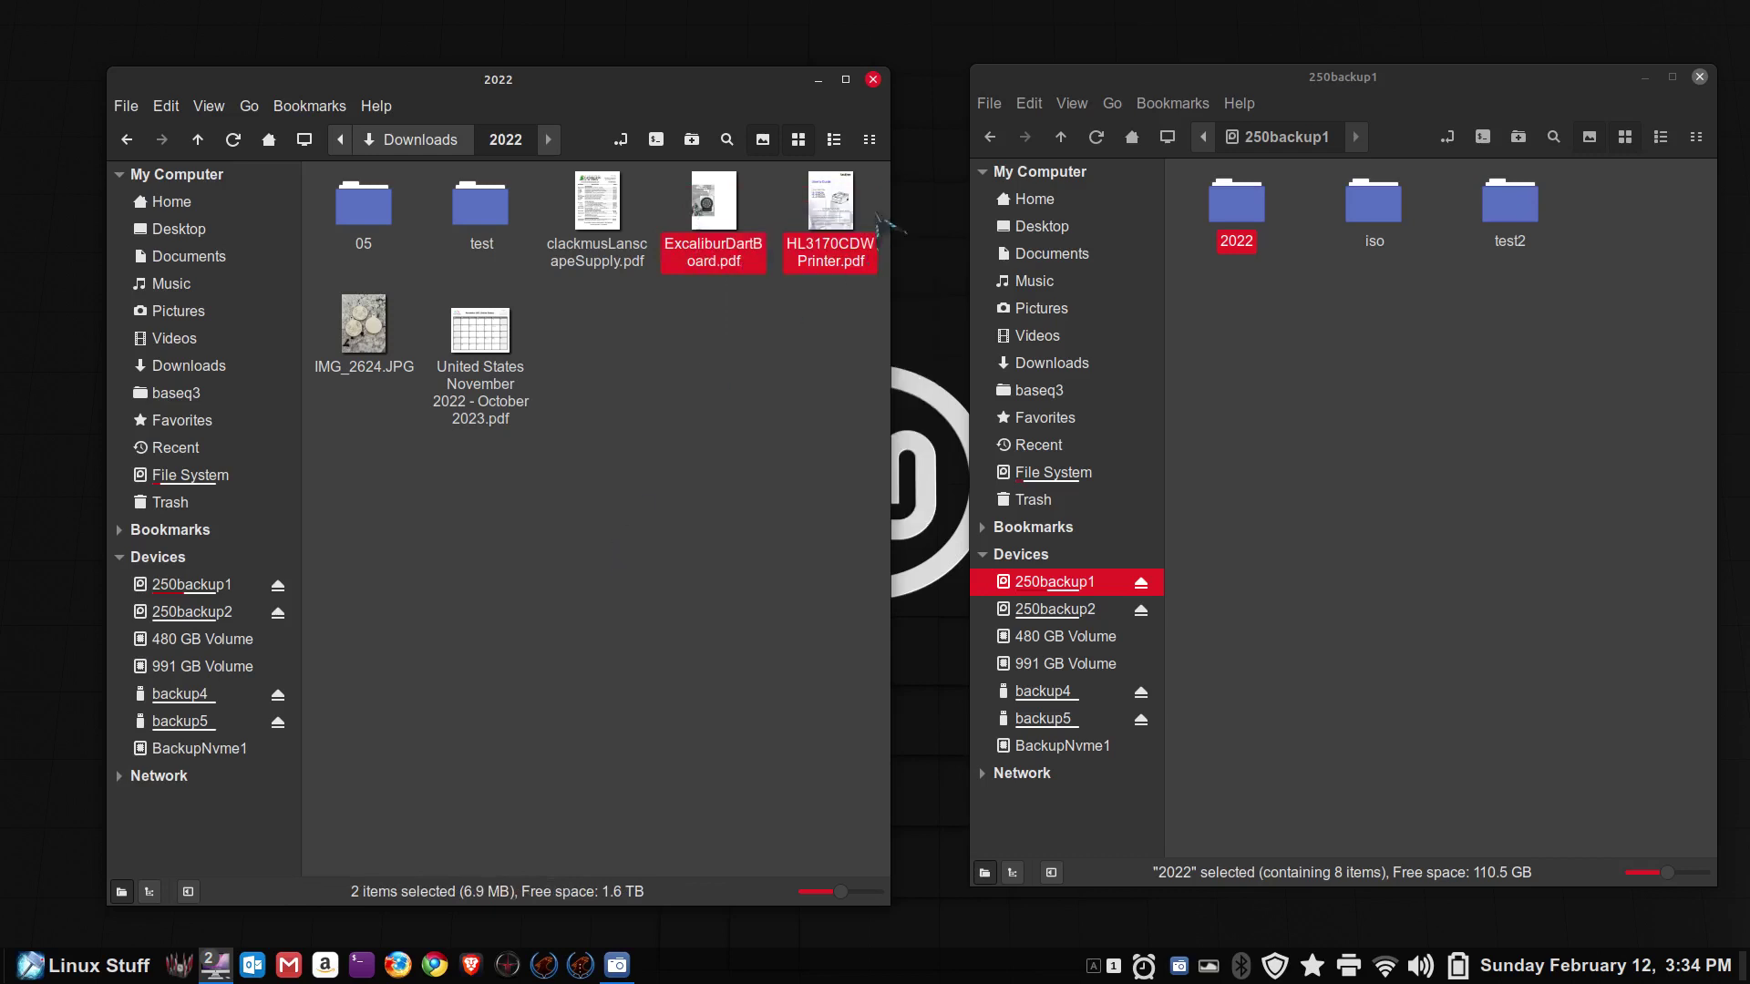
# Step: Clear the selection, select everything in the 2022 folder with a selection rectangle, and deselect it all again
pyautogui.click(879, 219)
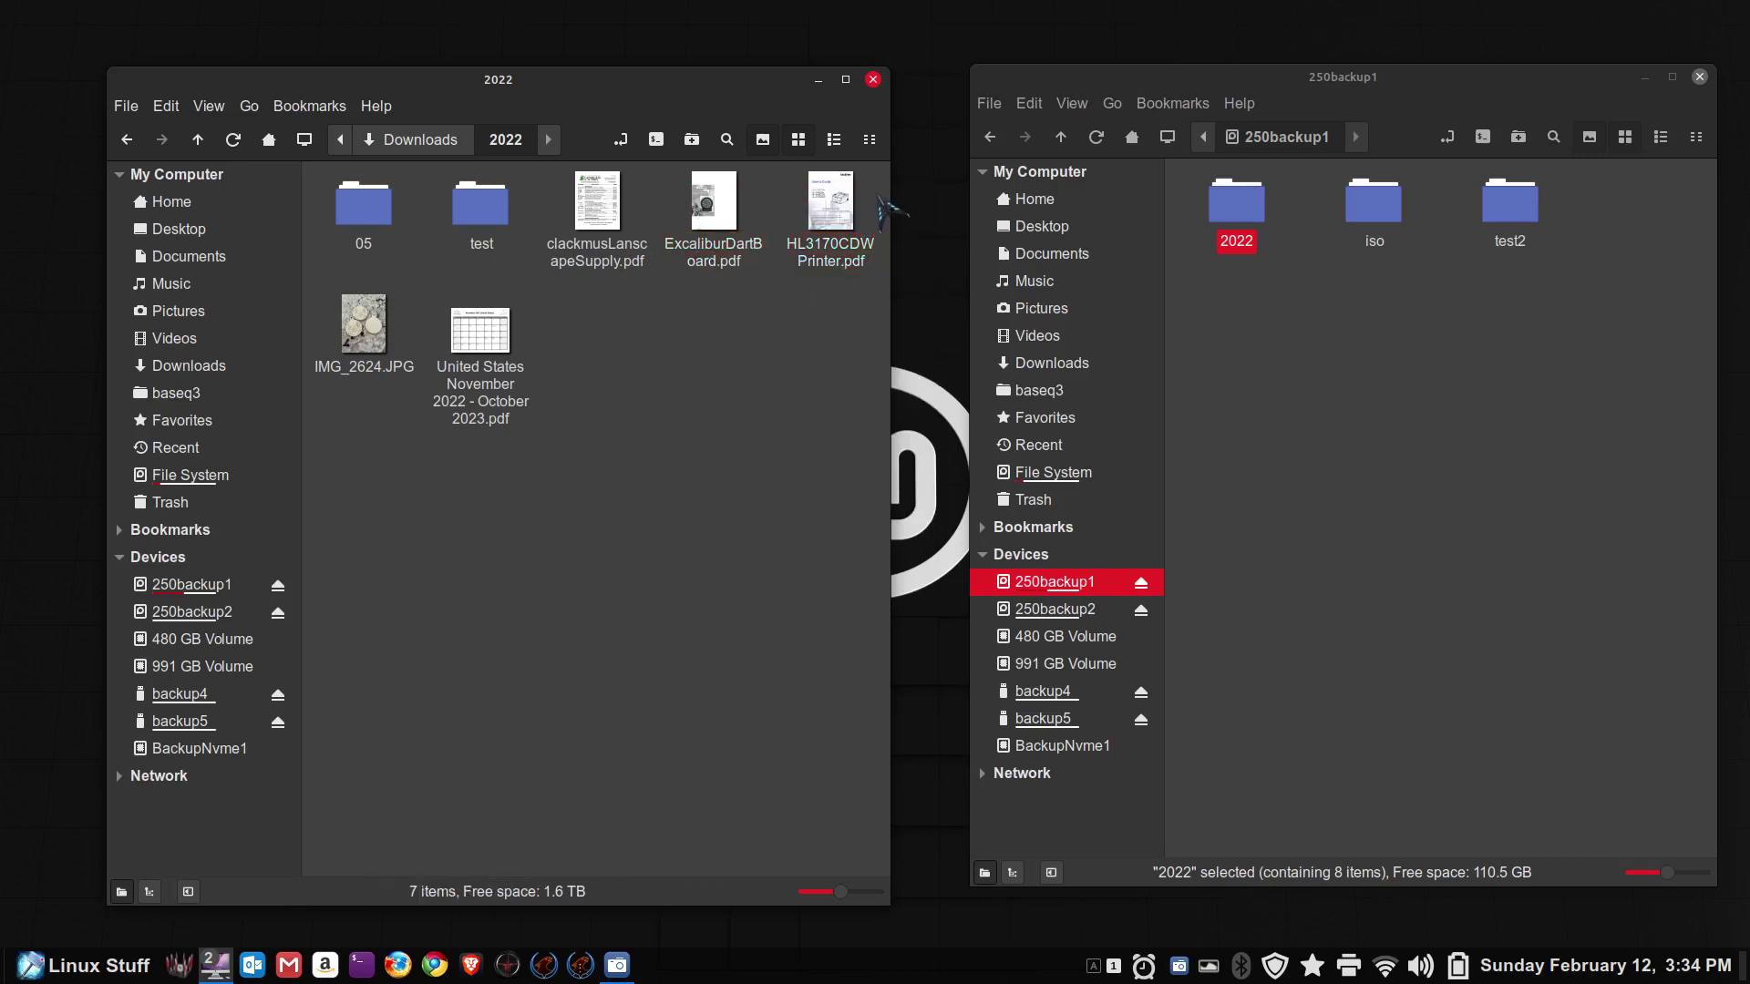
pyautogui.moveTo(877, 191); pyautogui.dragTo(360, 382)
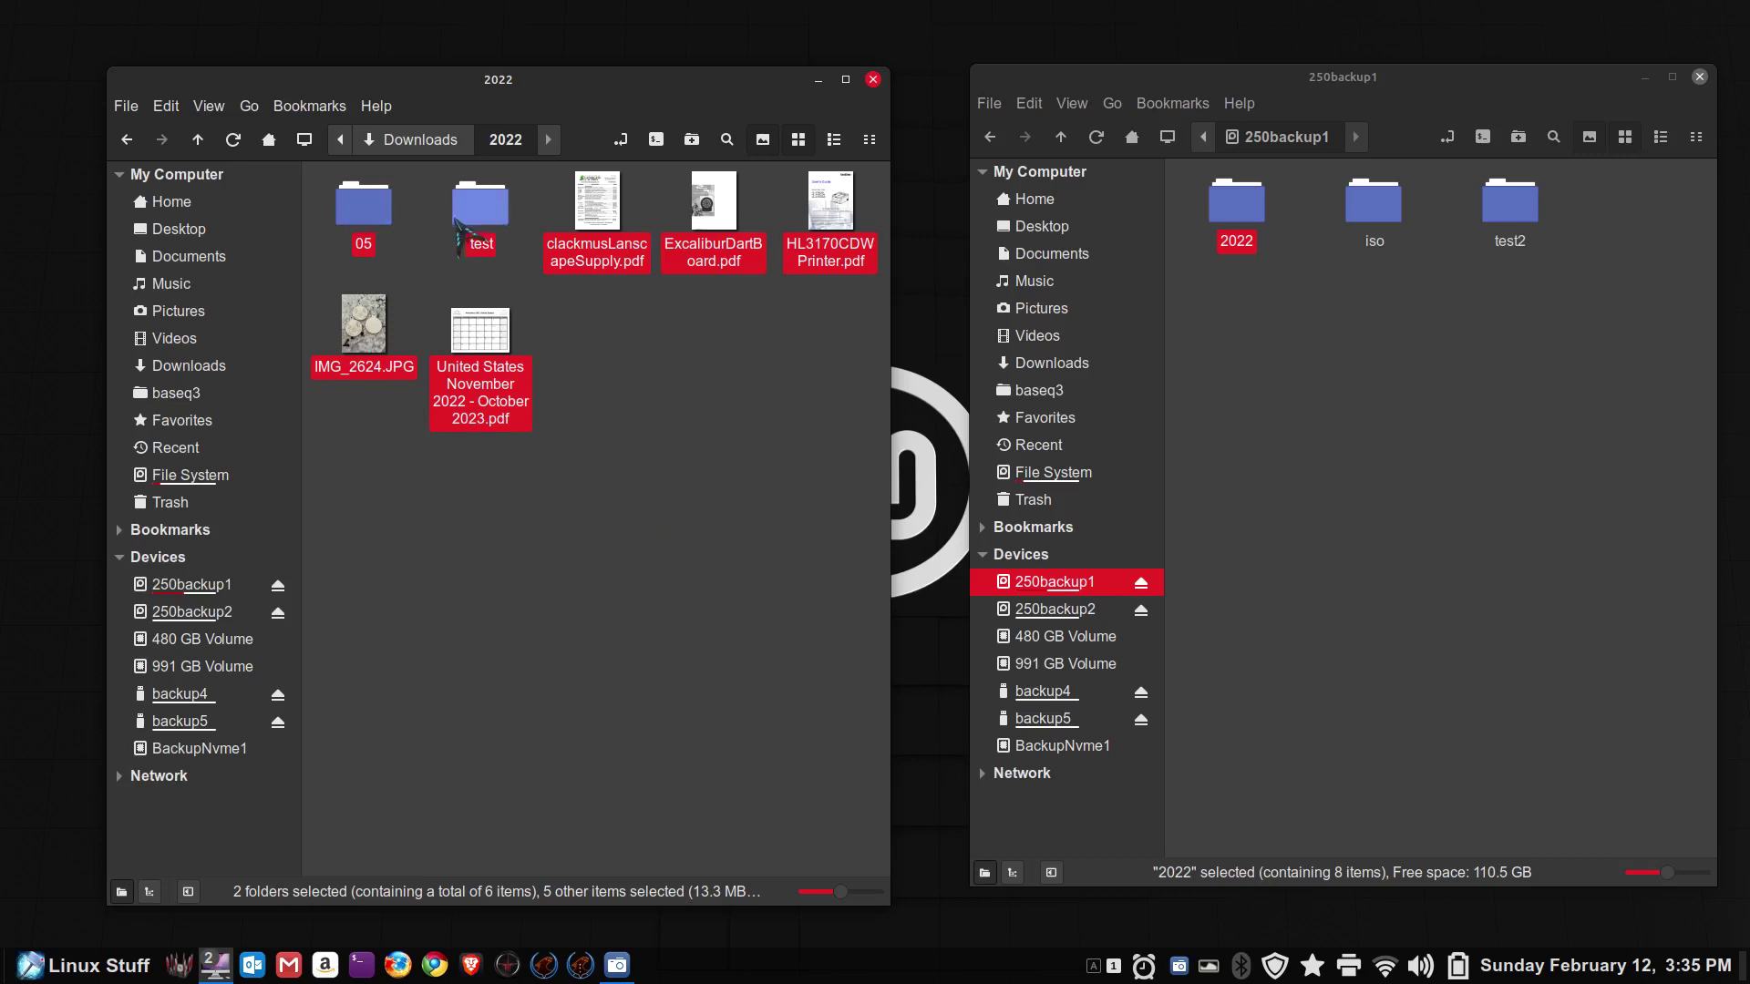
pyautogui.click(718, 468)
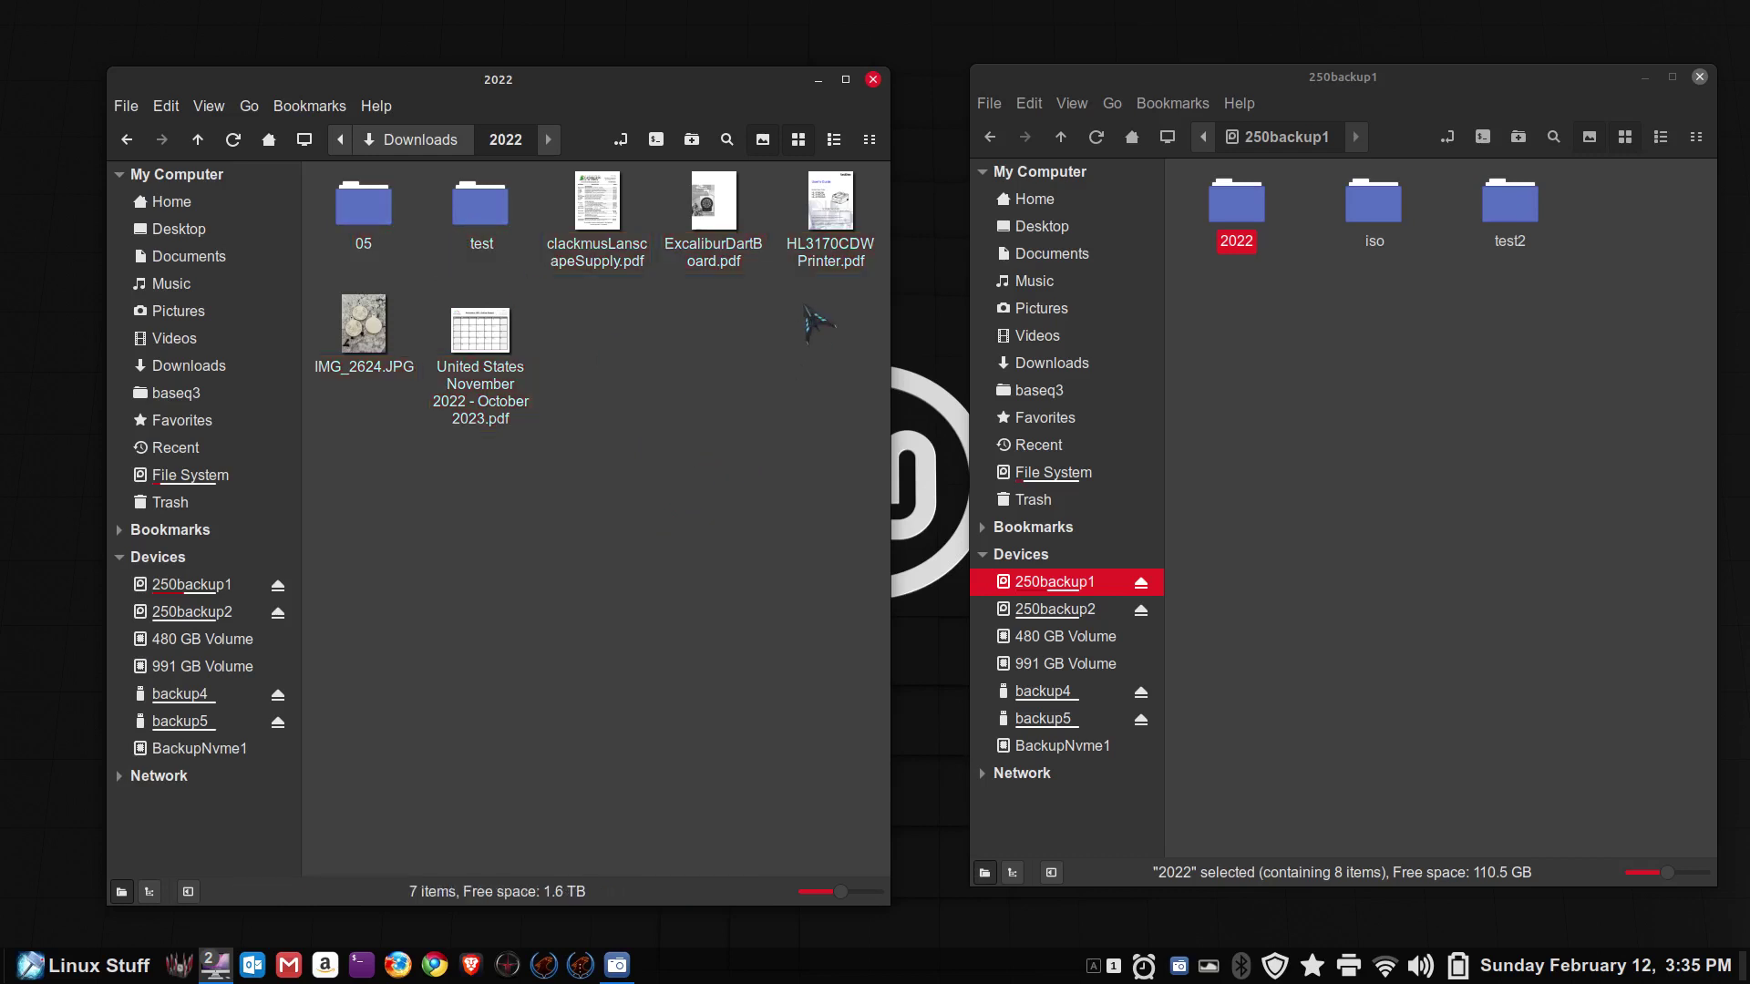
# Step: Select the four PDF files and IMG_2624.JPG in the 2022 folder one by one, leaving folders 05 and test unselected
pyautogui.click(831, 211)
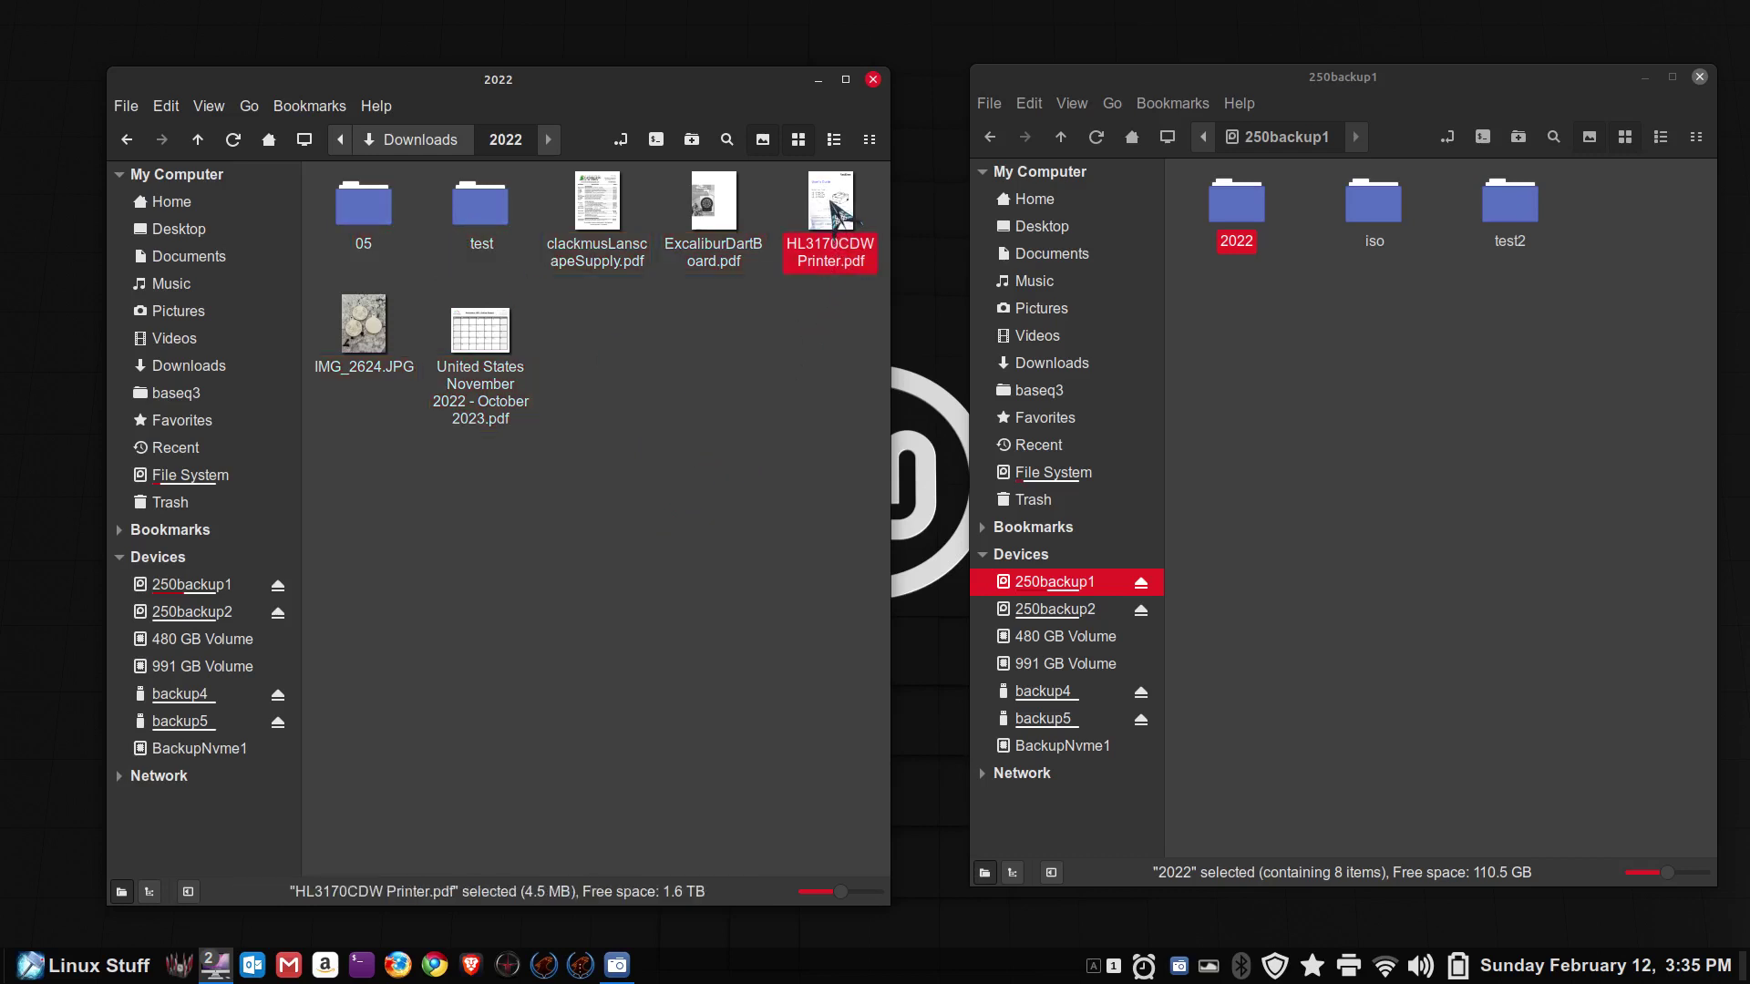
pyautogui.keyDown('ctrl'); pyautogui.click(713, 205); pyautogui.keyUp('ctrl')
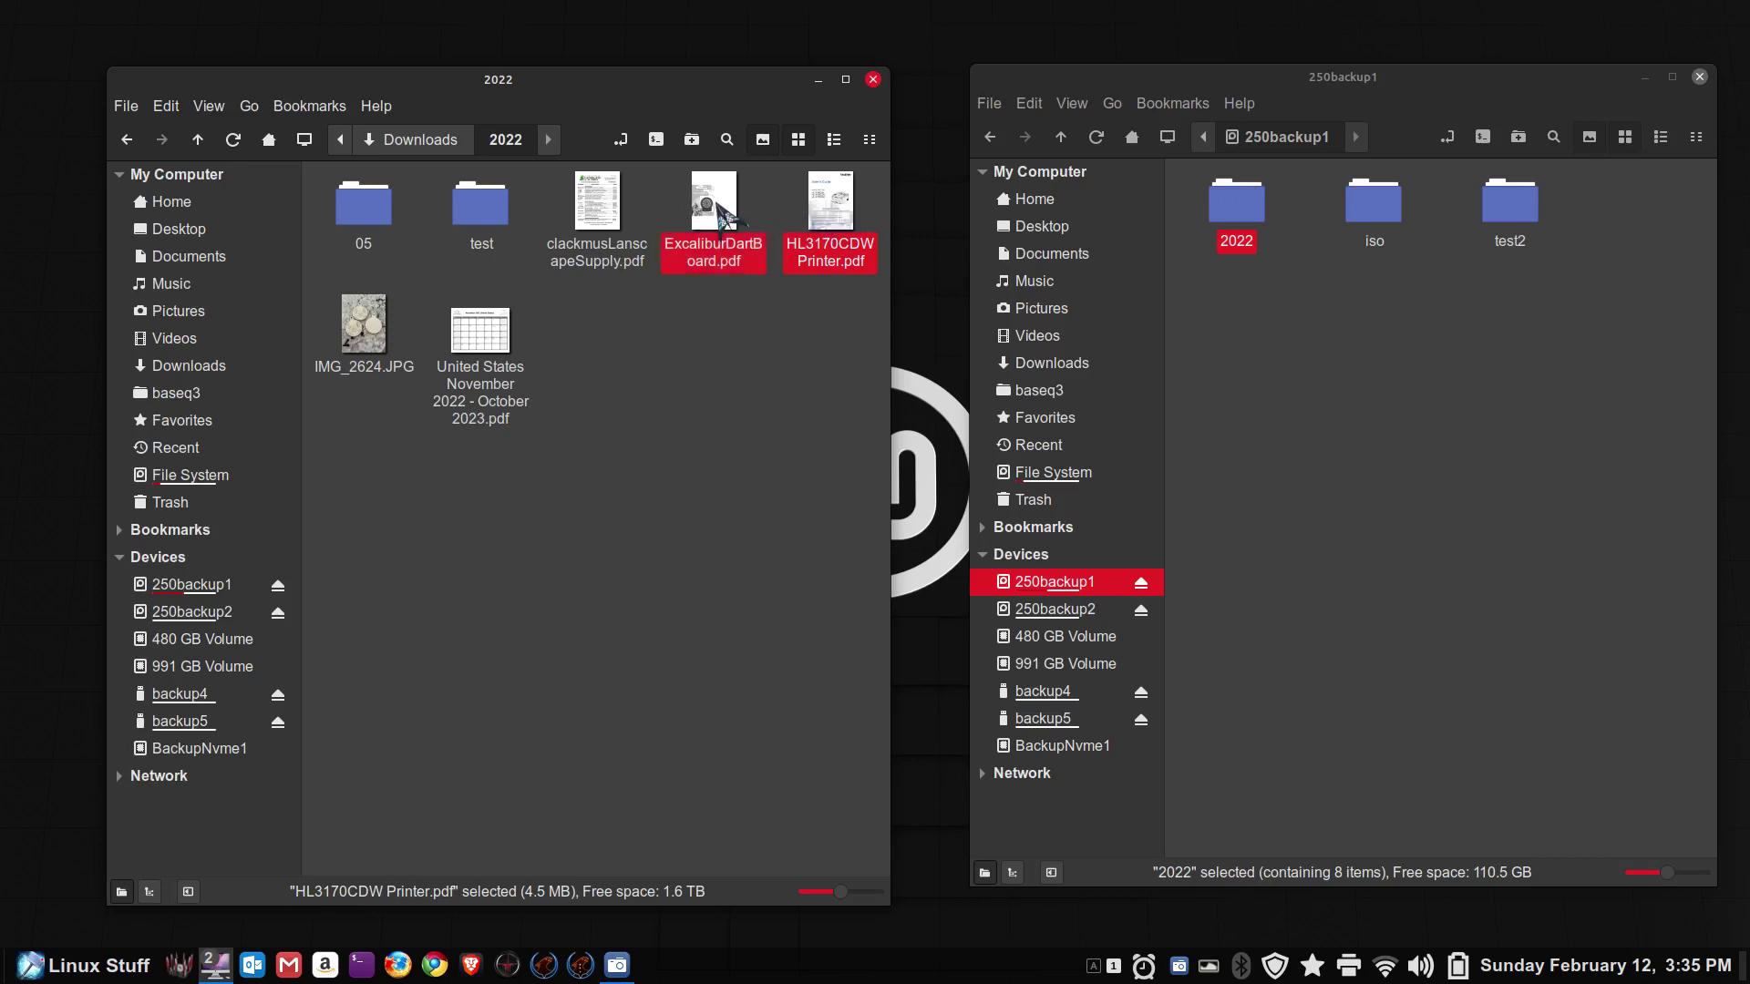
pyautogui.keyDown('ctrl'); pyautogui.click(611, 223); pyautogui.keyUp('ctrl')
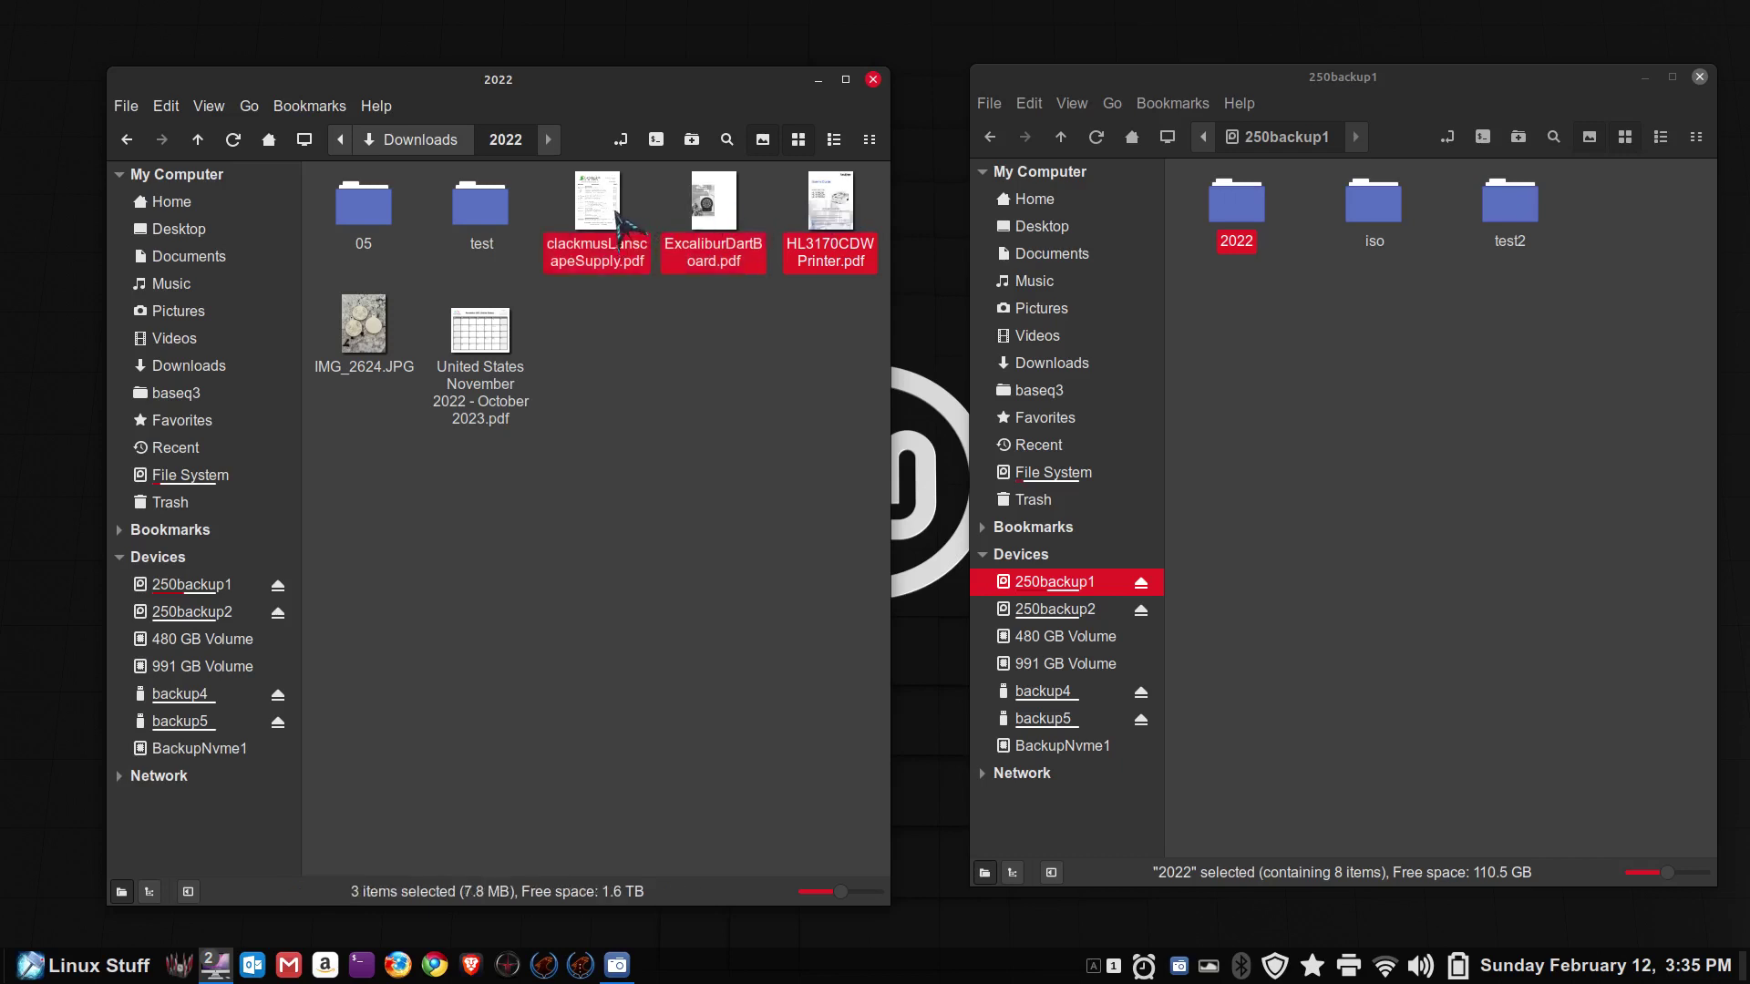
pyautogui.keyDown('ctrl'); pyautogui.click(481, 339); pyautogui.keyUp('ctrl')
pyautogui.keyDown('ctrl'); pyautogui.click(389, 348); pyautogui.keyUp('ctrl')
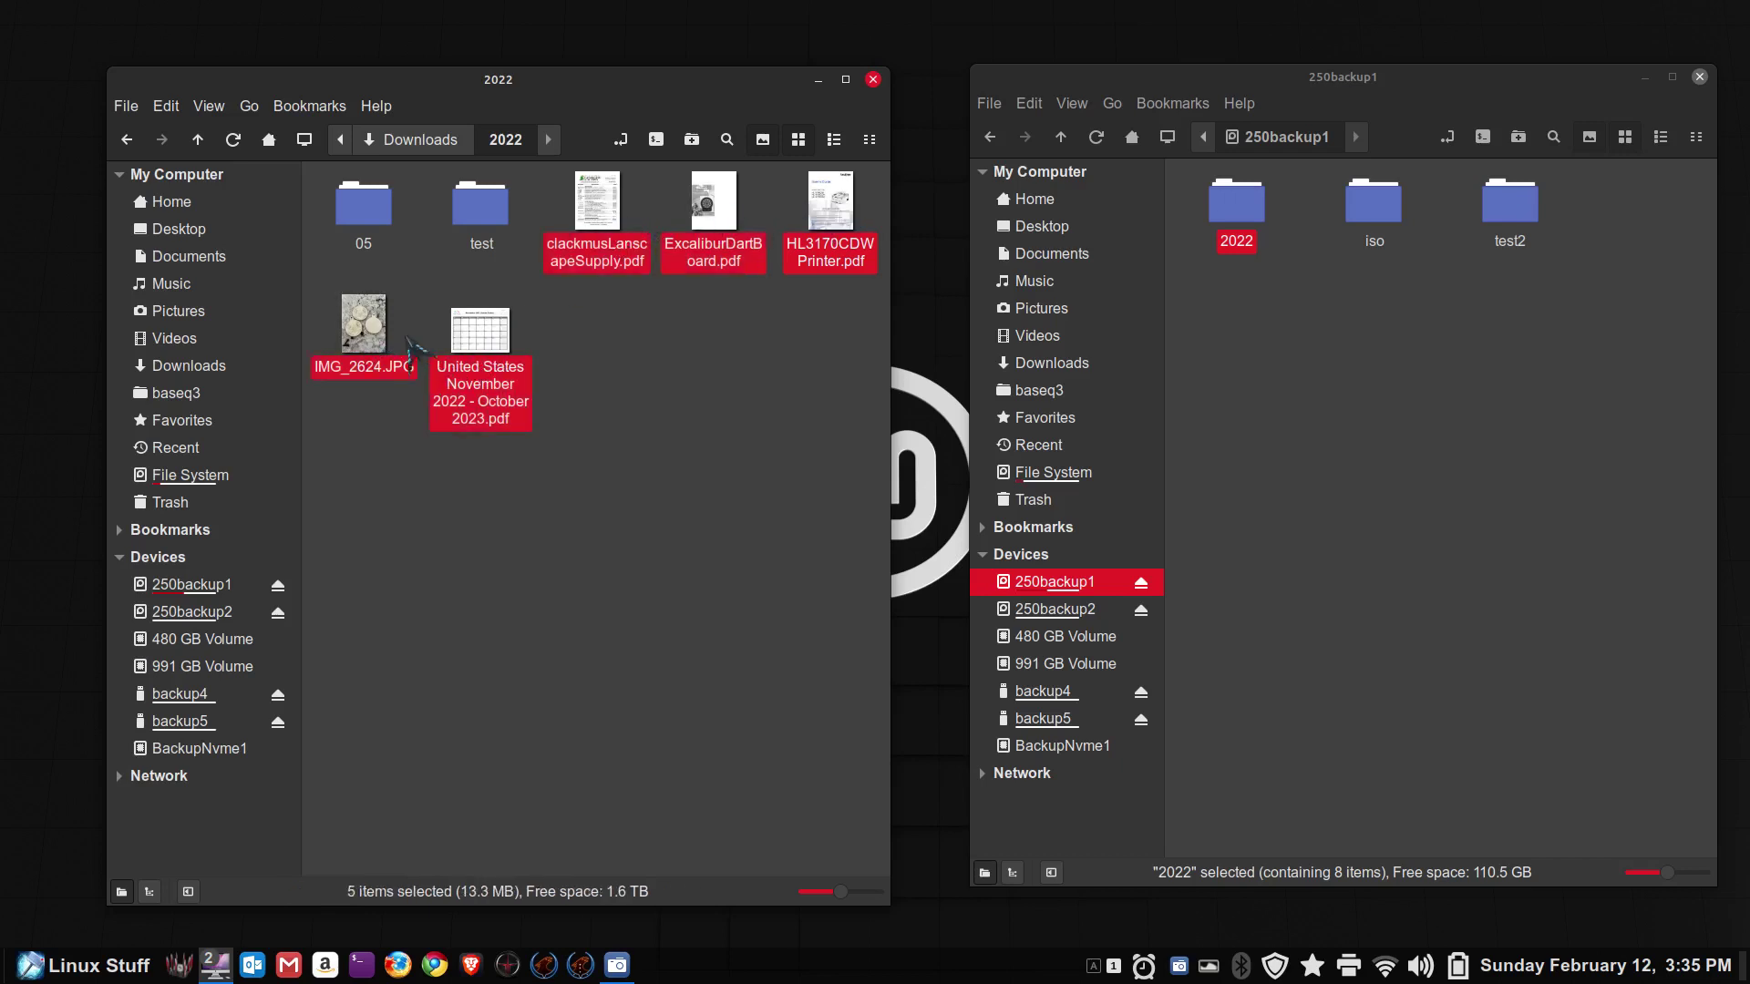
# Step: Reselect the four PDFs and IMG_2624.JPG with a selection rectangle, and compress them into x.zip in the 2022 folder
pyautogui.click(814, 377)
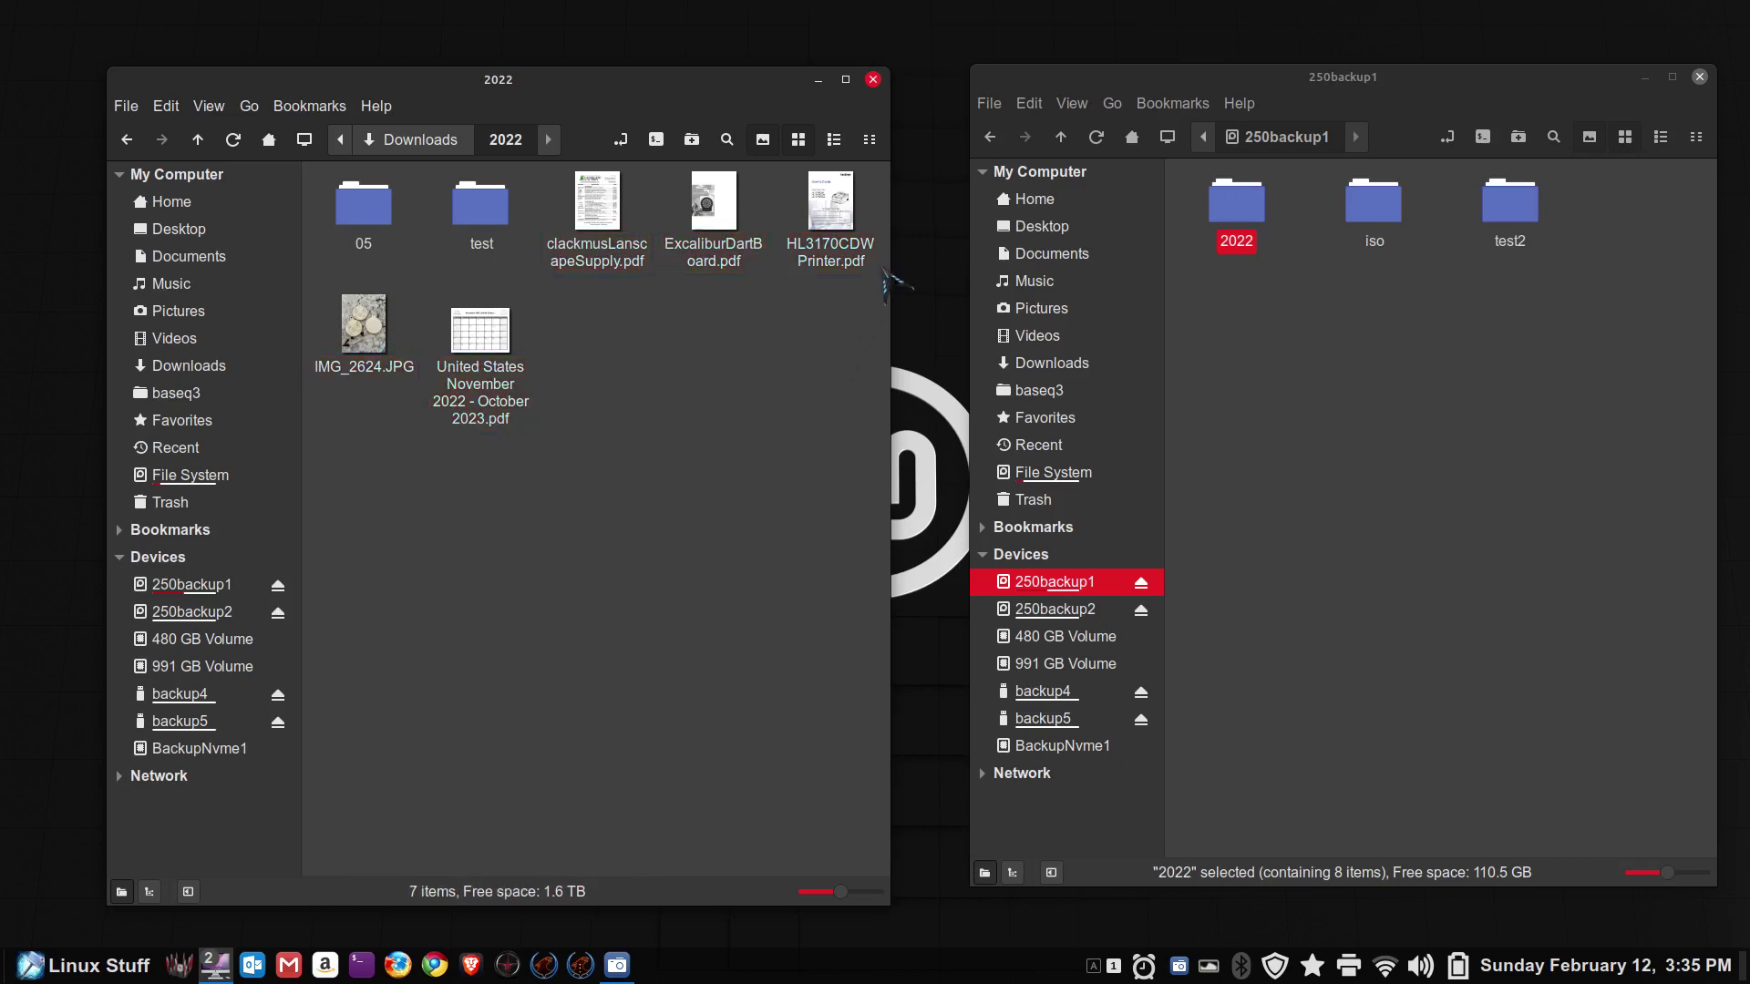
pyautogui.moveTo(882, 196); pyautogui.dragTo(343, 369)
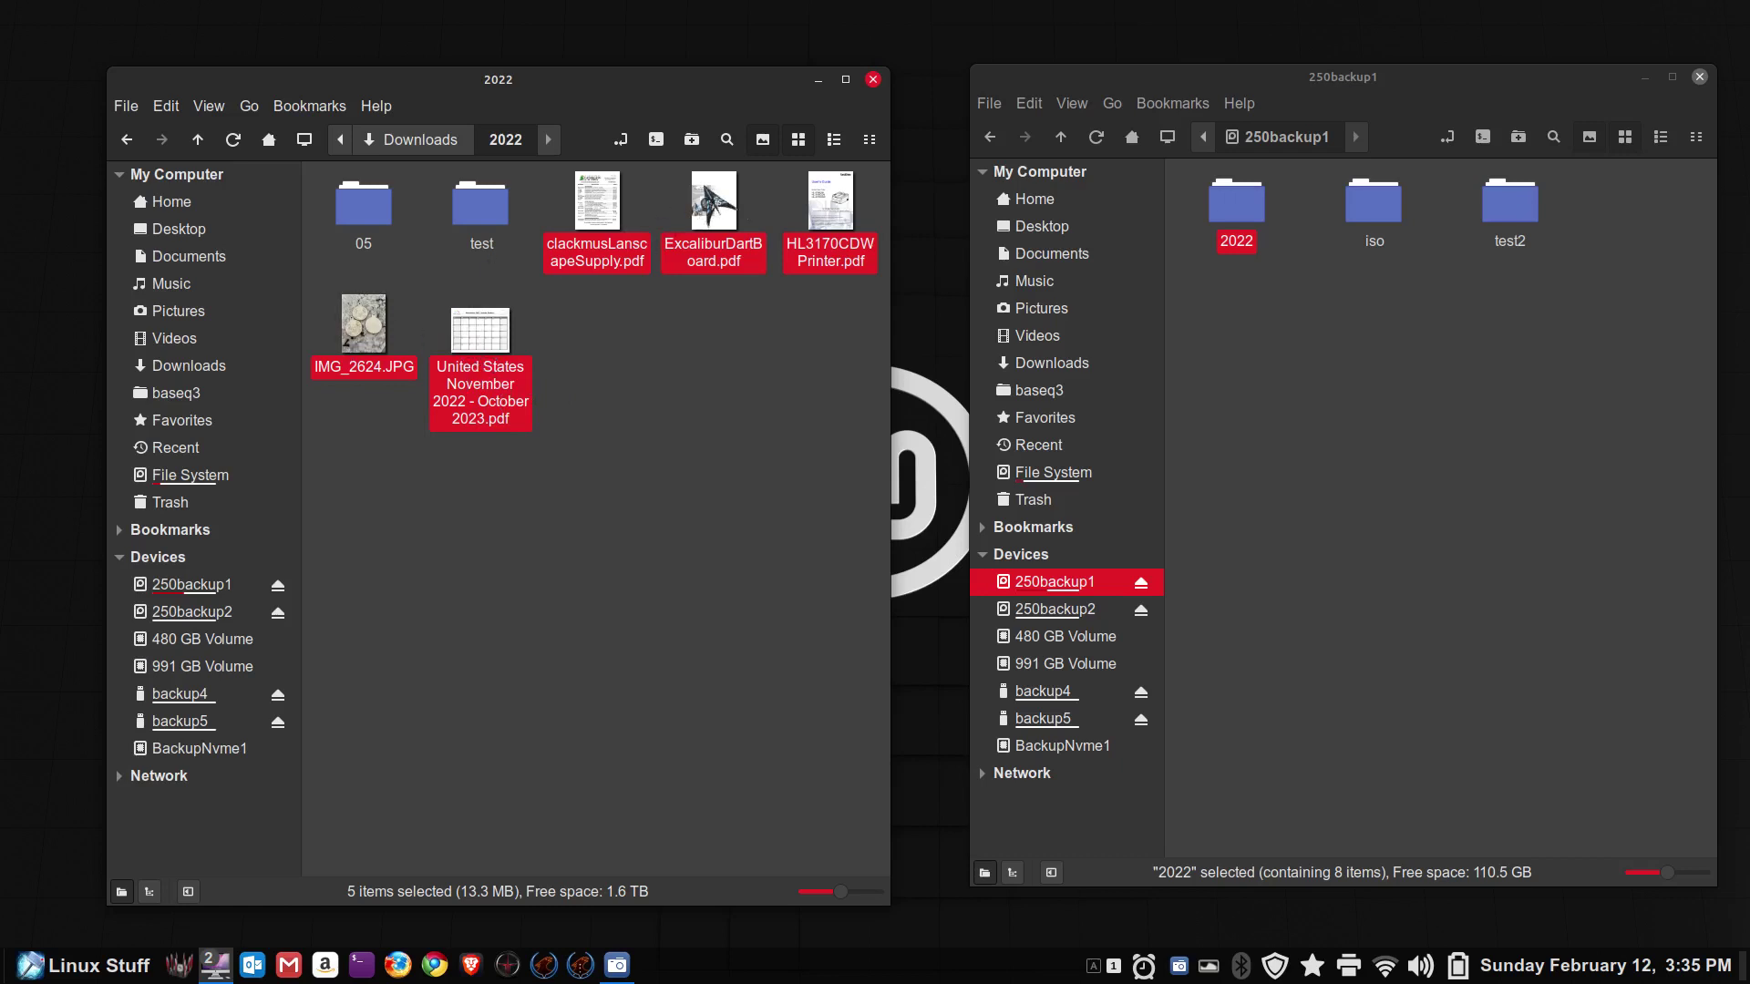
pyautogui.rightClick(708, 210)
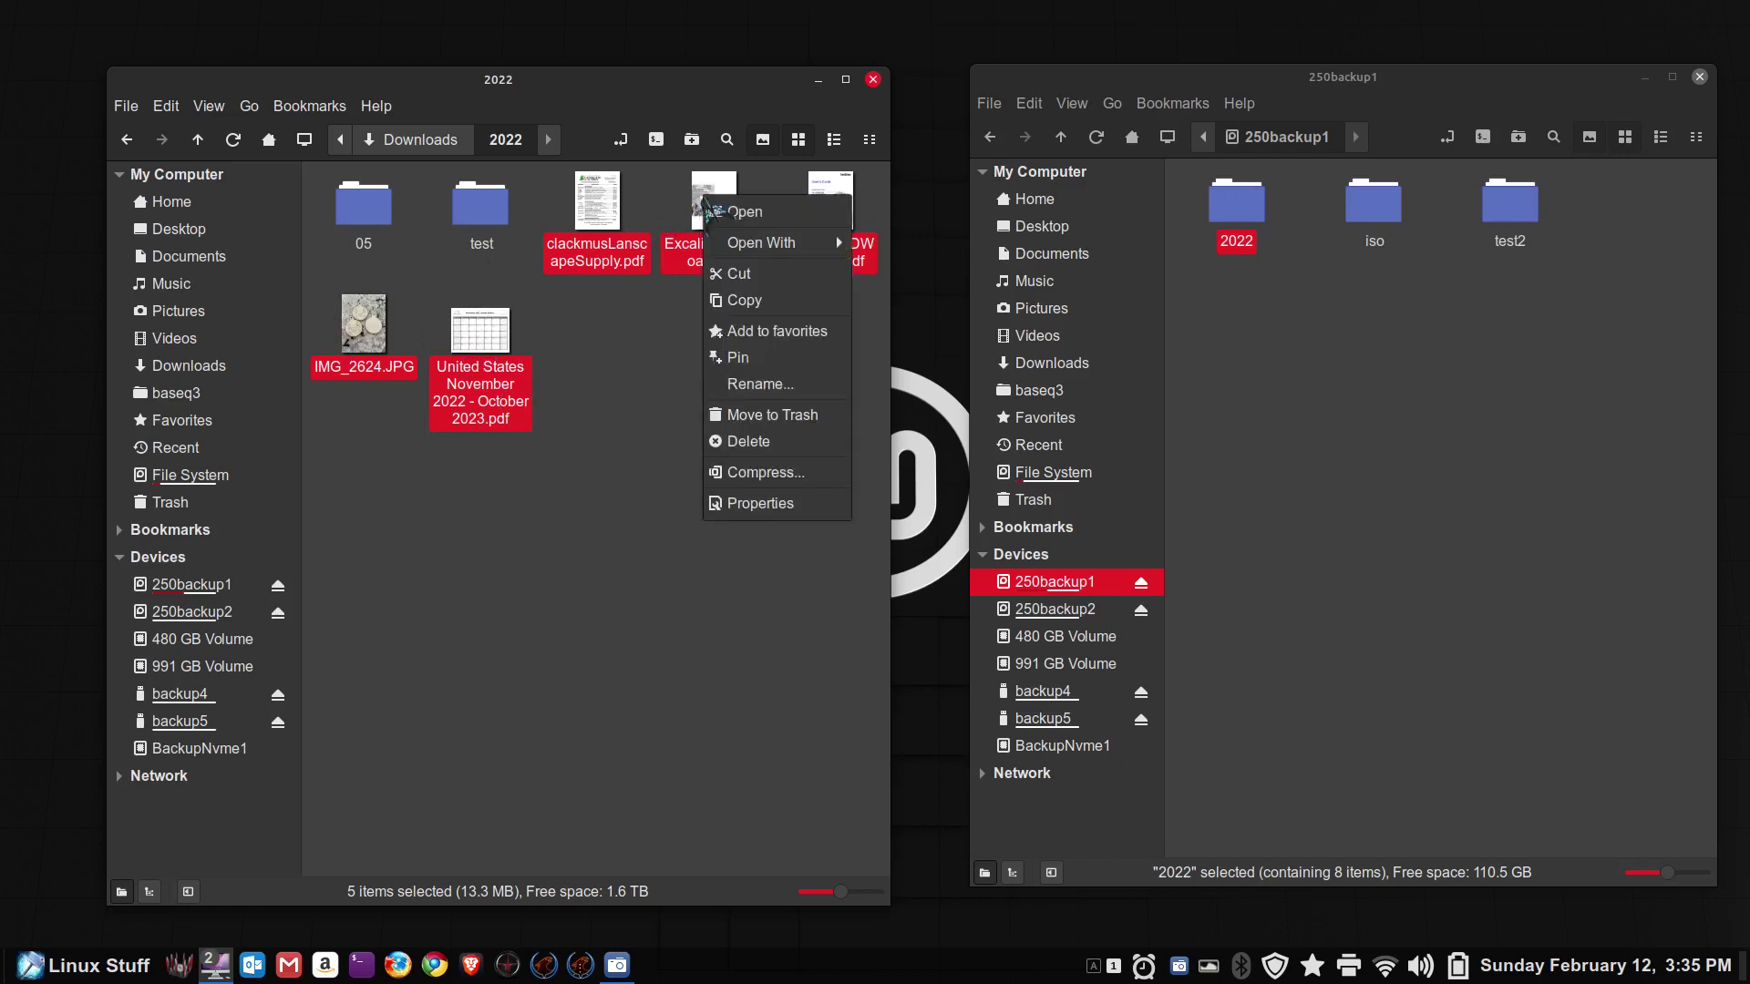
pyautogui.click(816, 474)
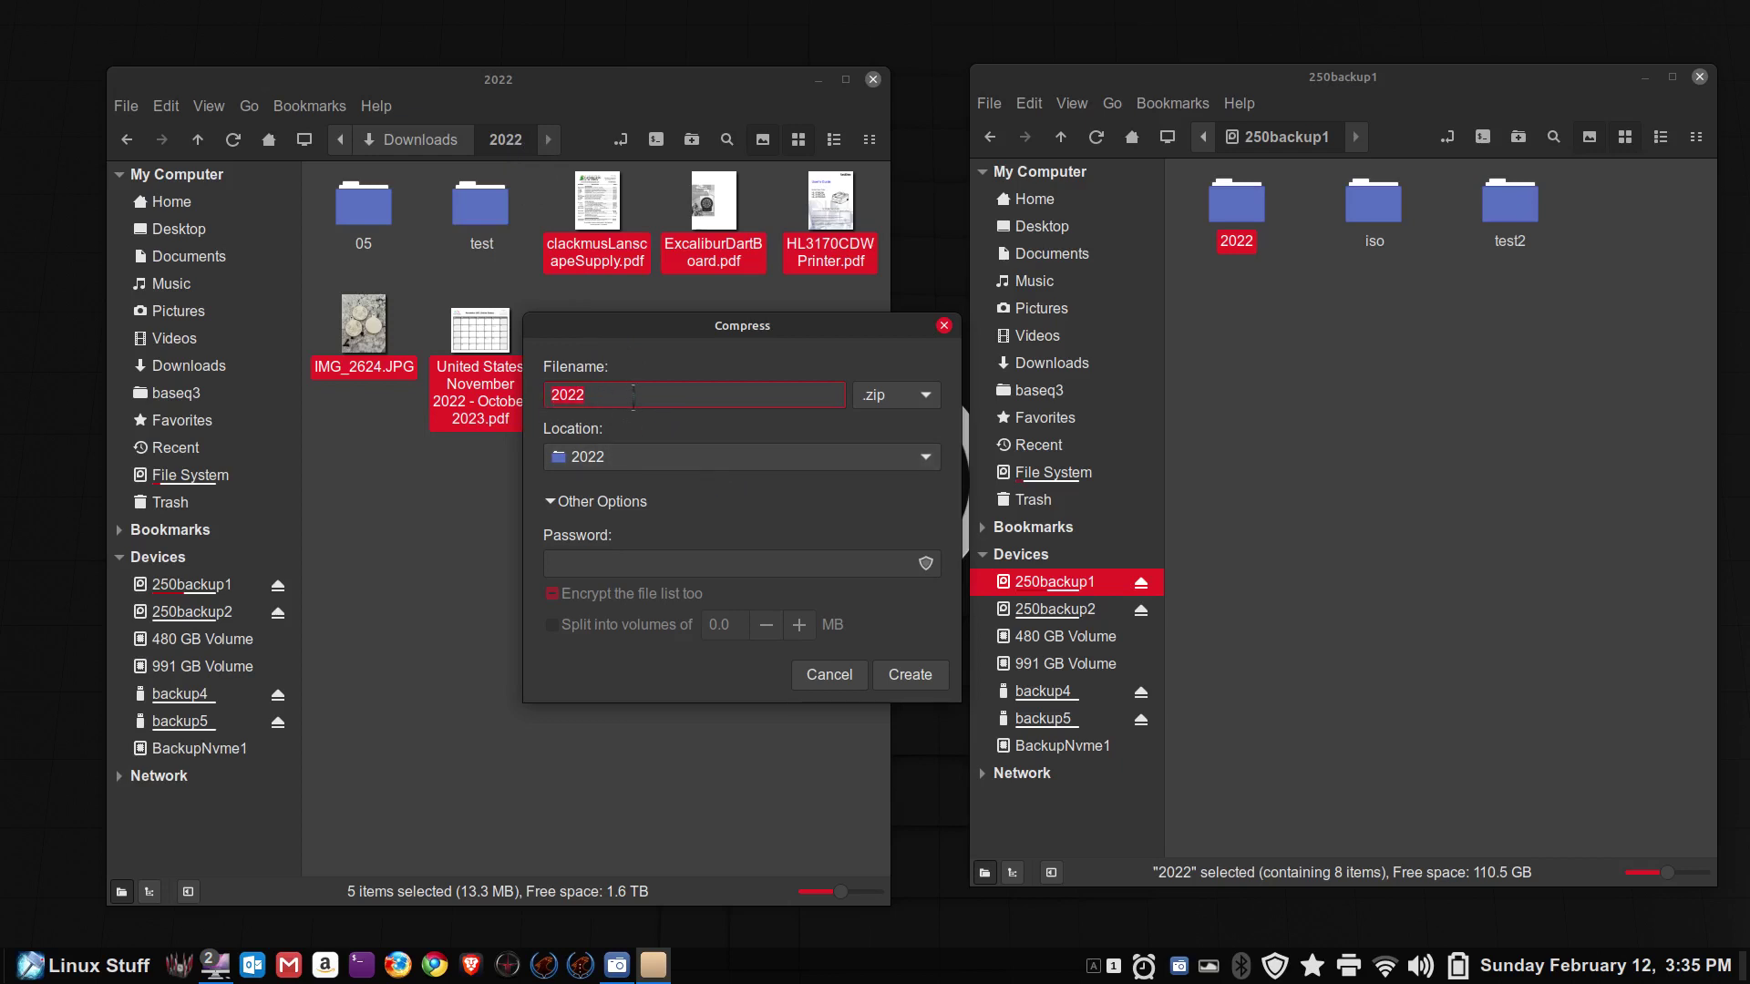
pyautogui.write('x')
pyautogui.click(918, 398)
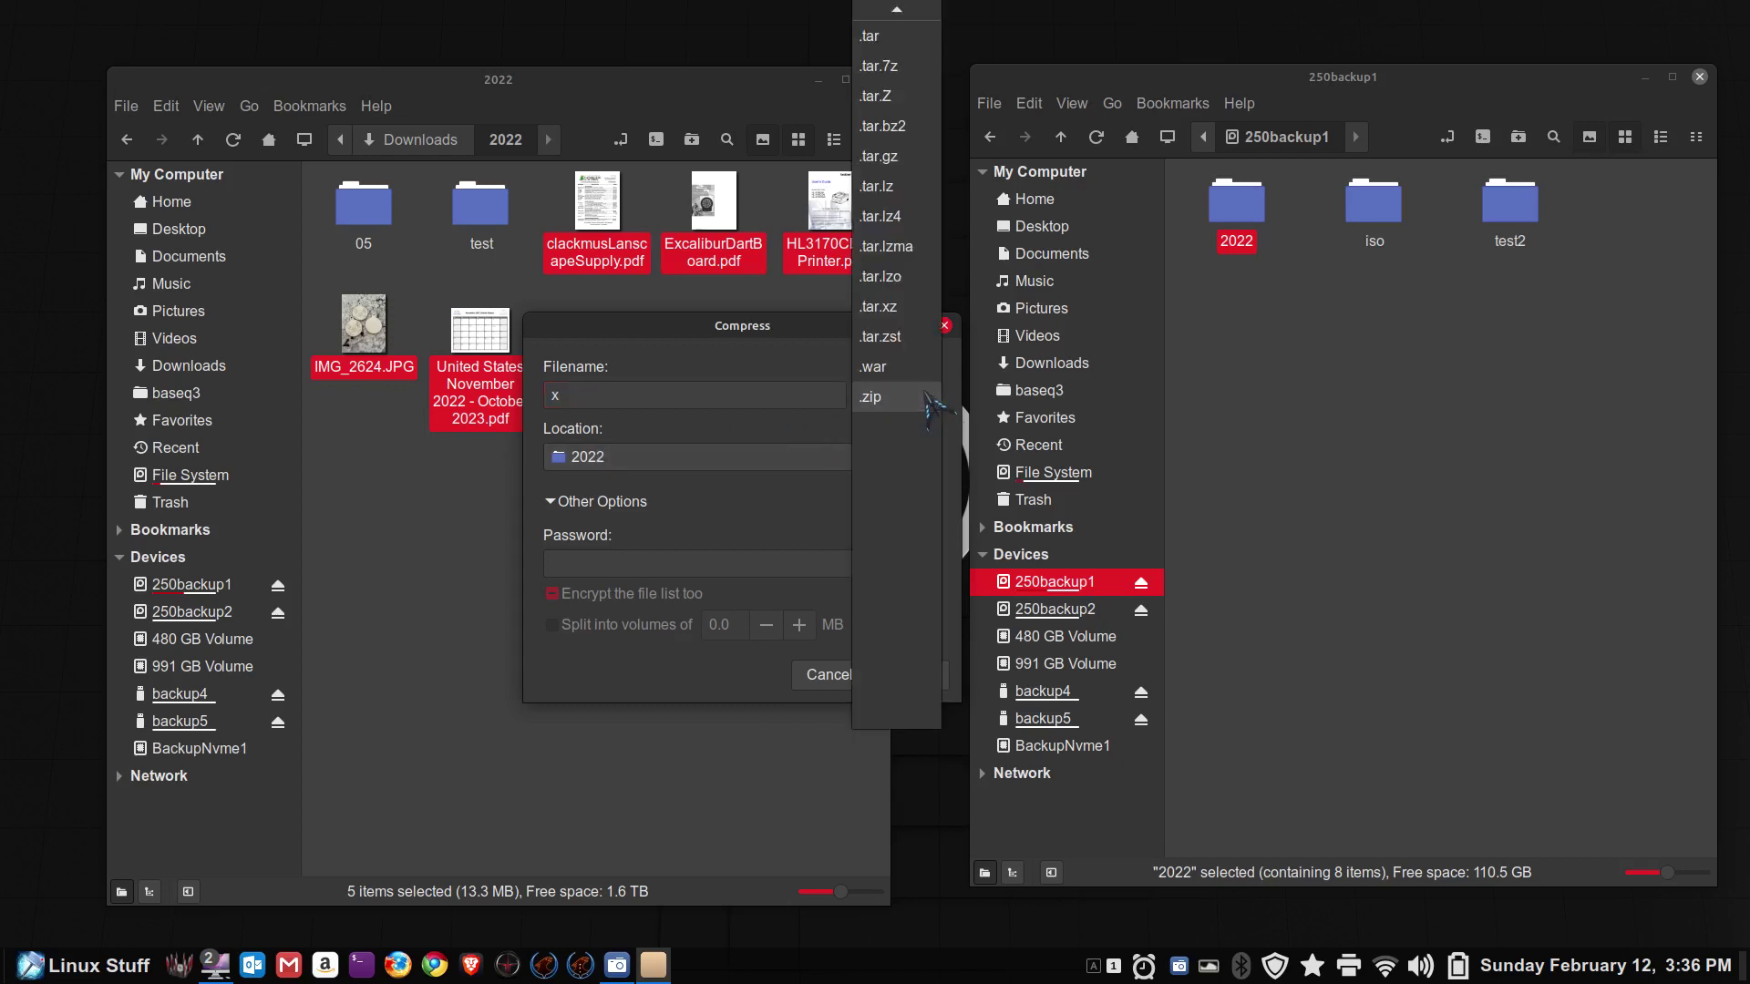
pyautogui.scroll(3, 925, 11)
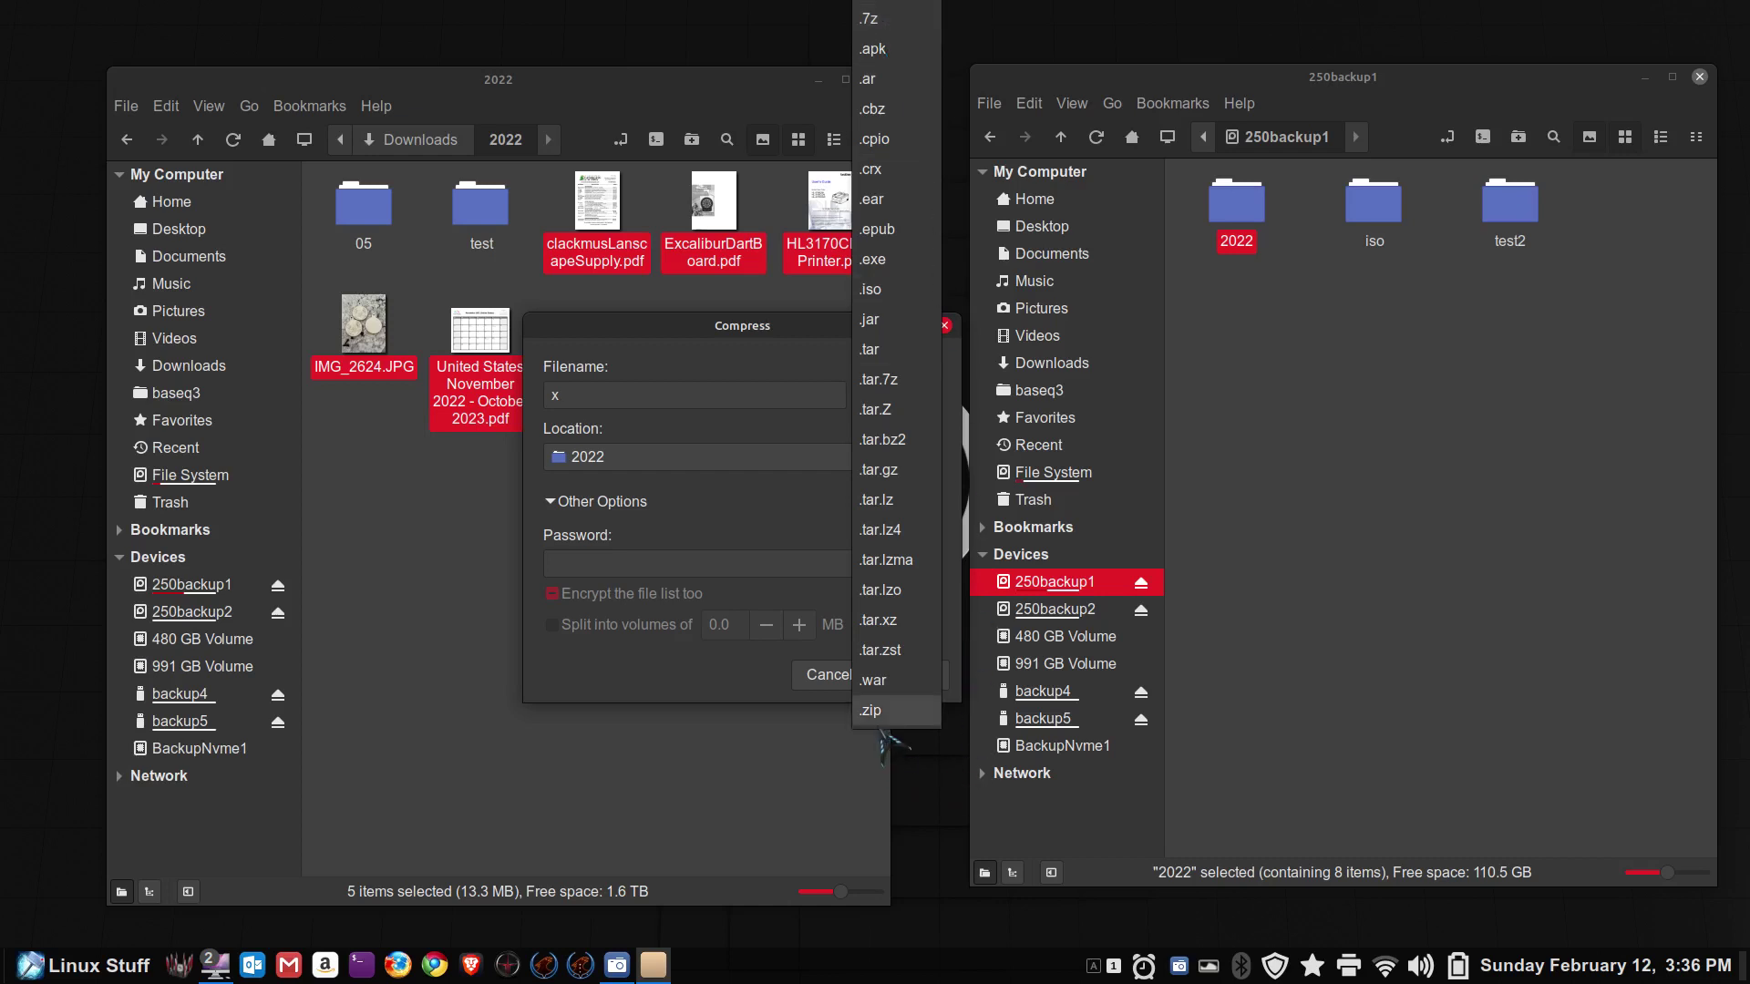
pyautogui.click(882, 718)
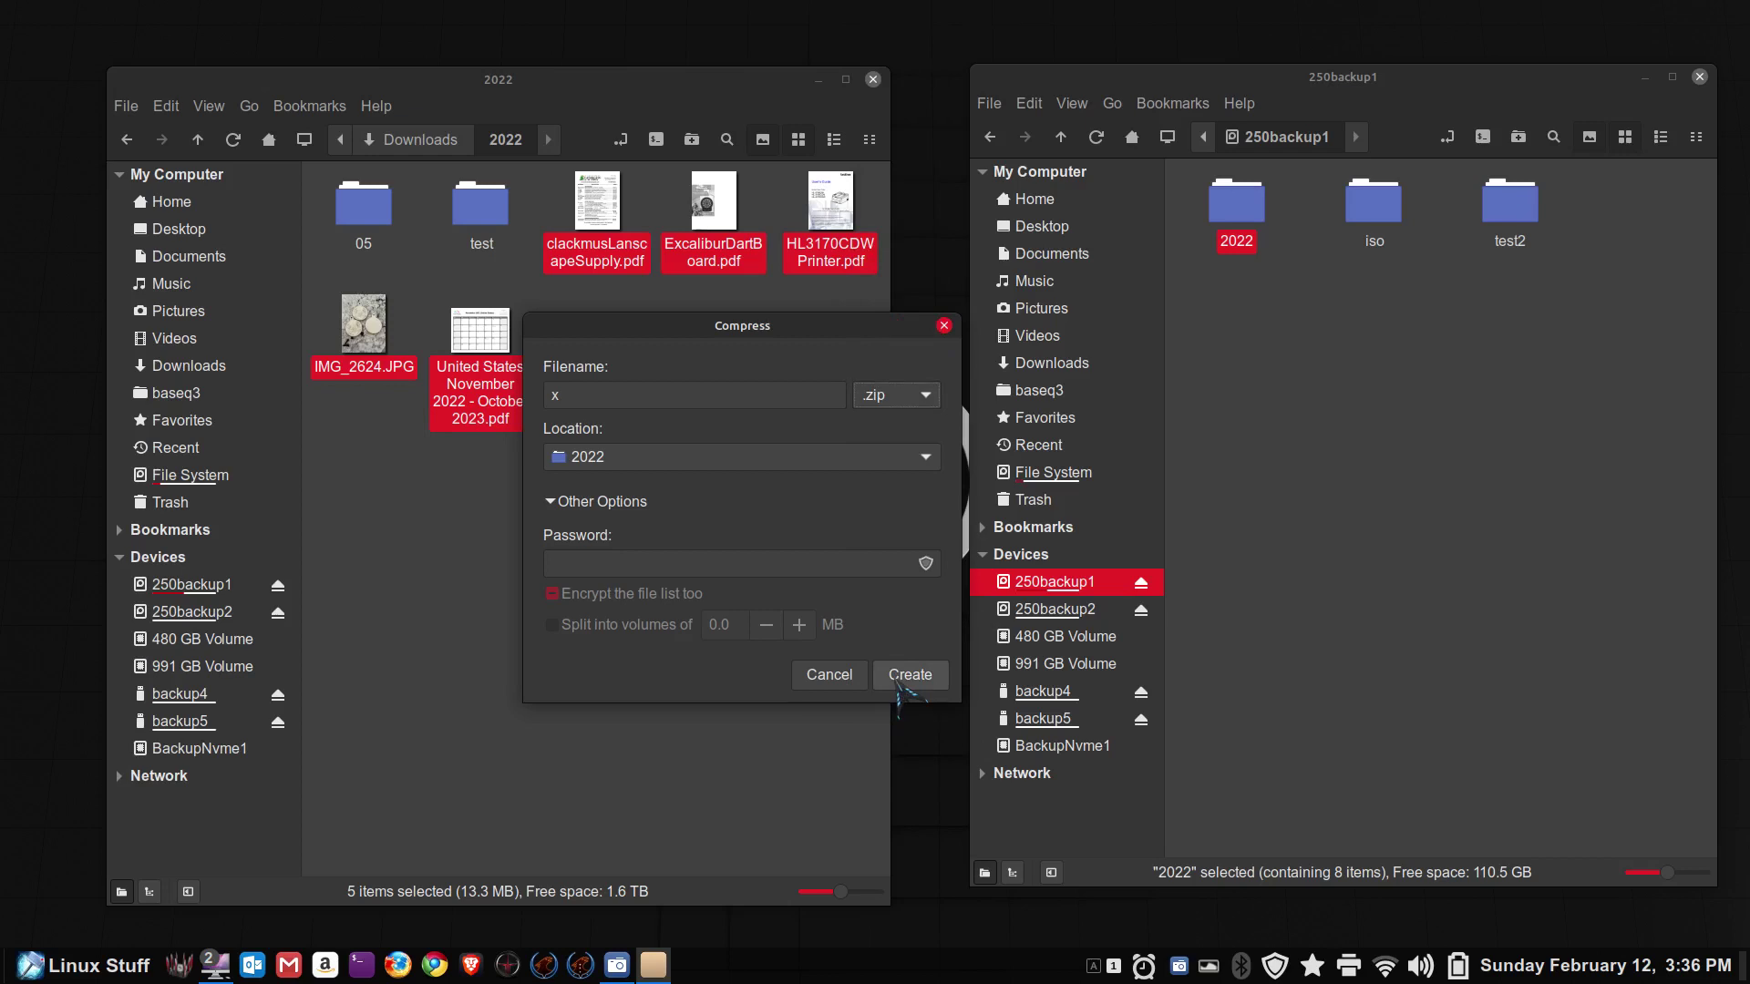
pyautogui.click(905, 679)
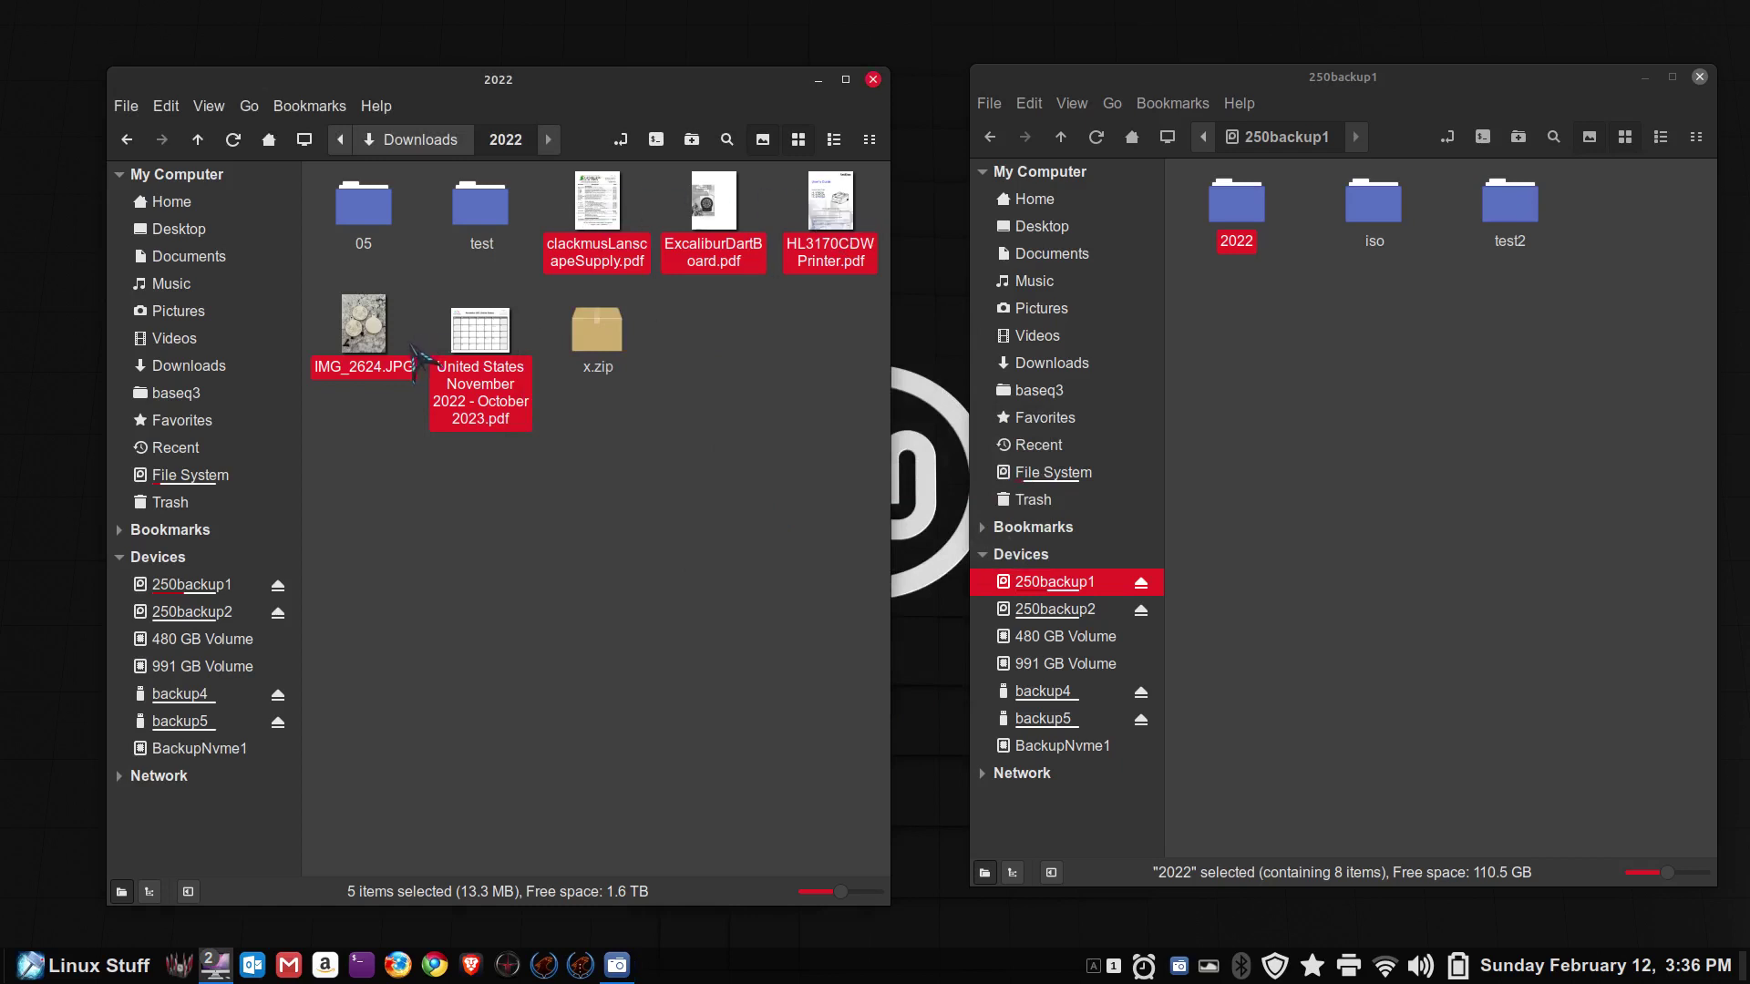
# Step: Check the contents of x.zip in the 2022 folder, and copy the archive to the backup4 drive
pyautogui.doubleClick(597, 337)
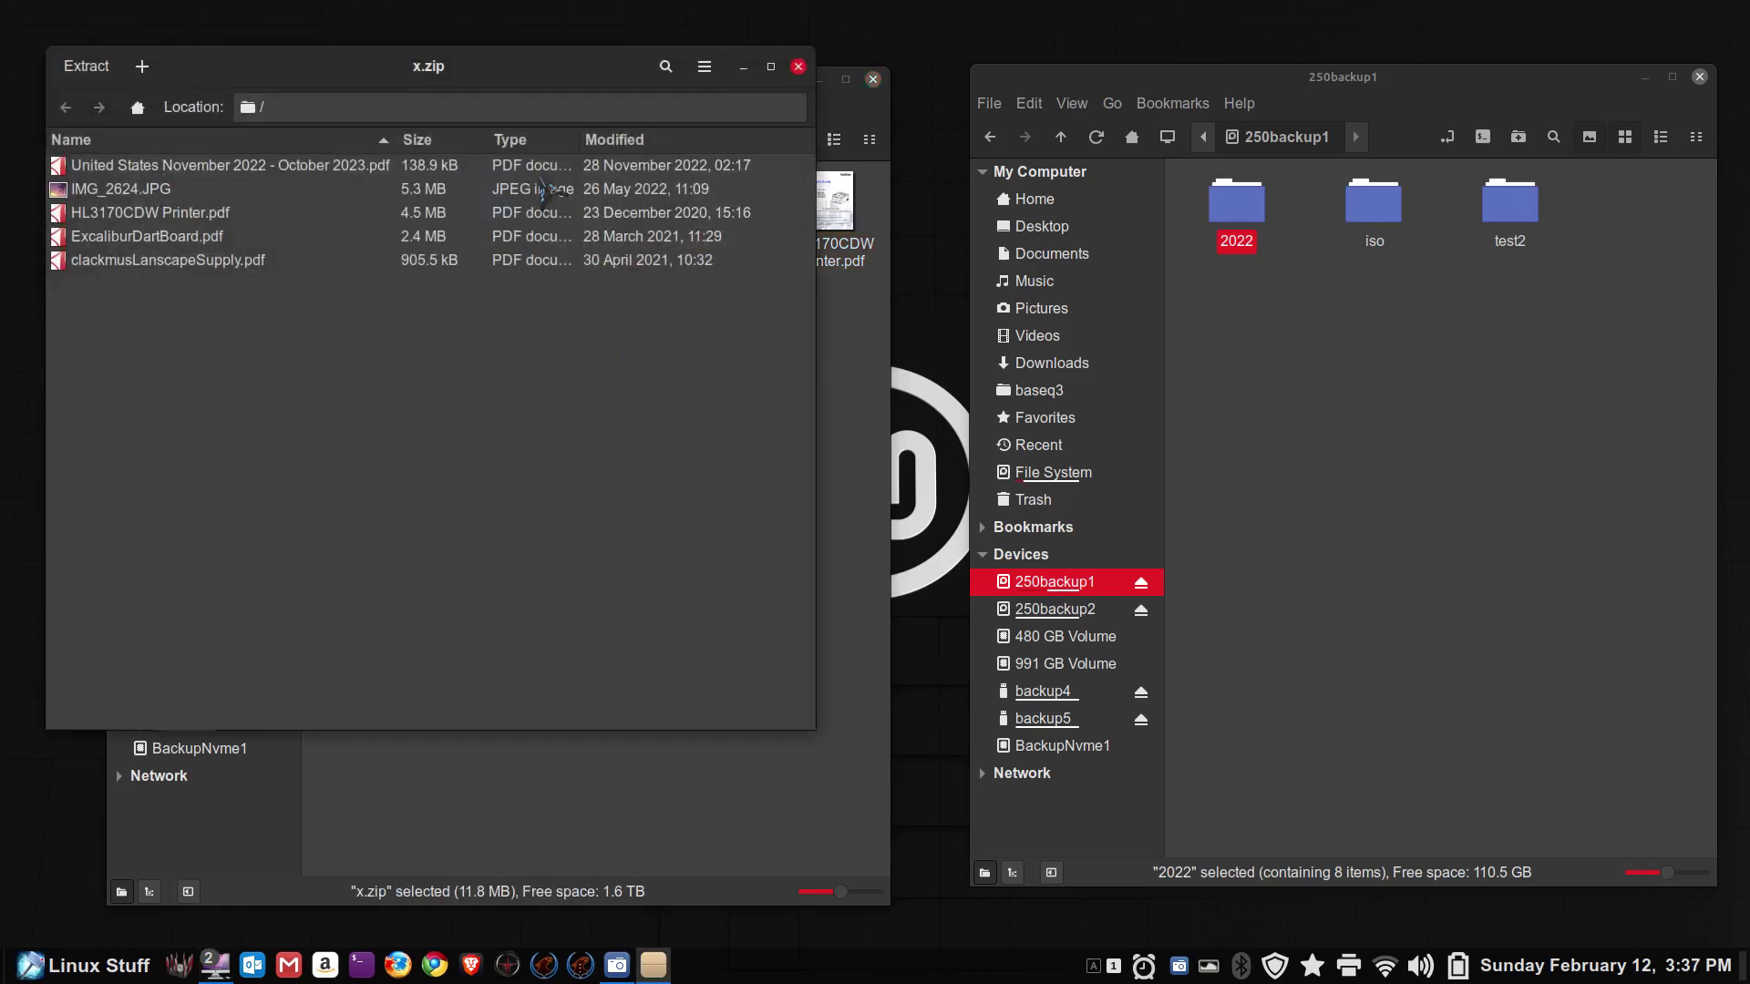
pyautogui.click(798, 66)
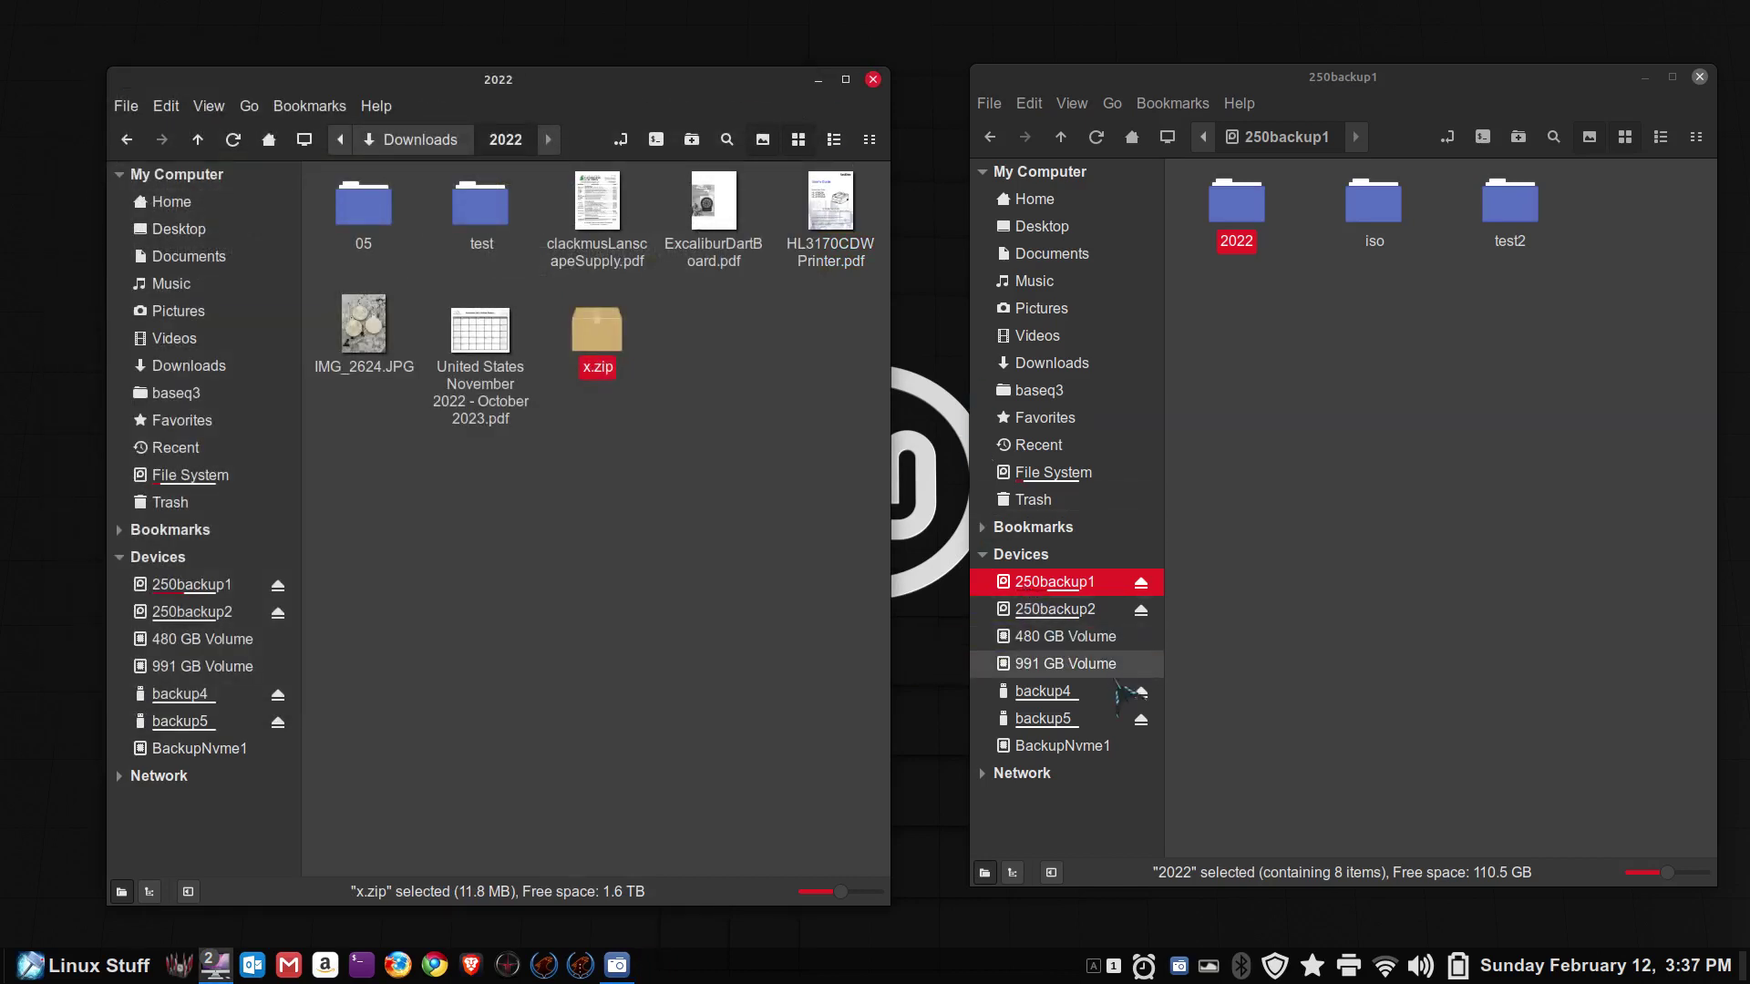
pyautogui.click(1078, 695)
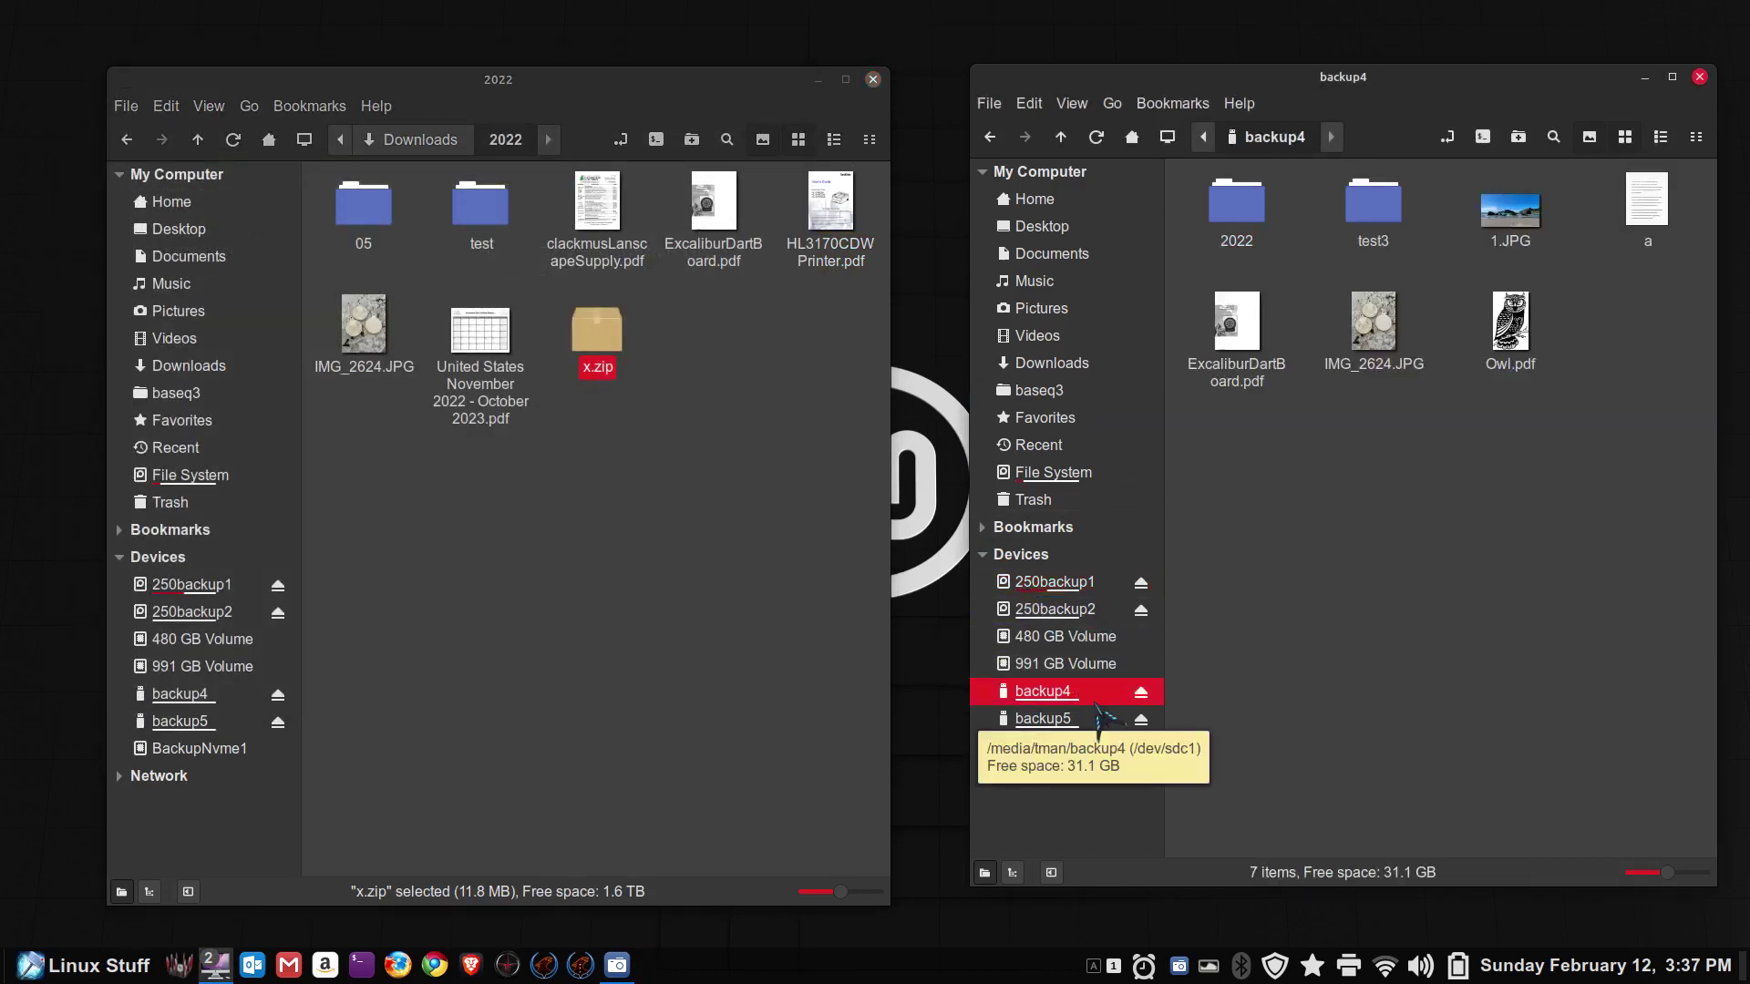
pyautogui.click(597, 341)
pyautogui.moveTo(597, 342); pyautogui.dragTo(1329, 588)
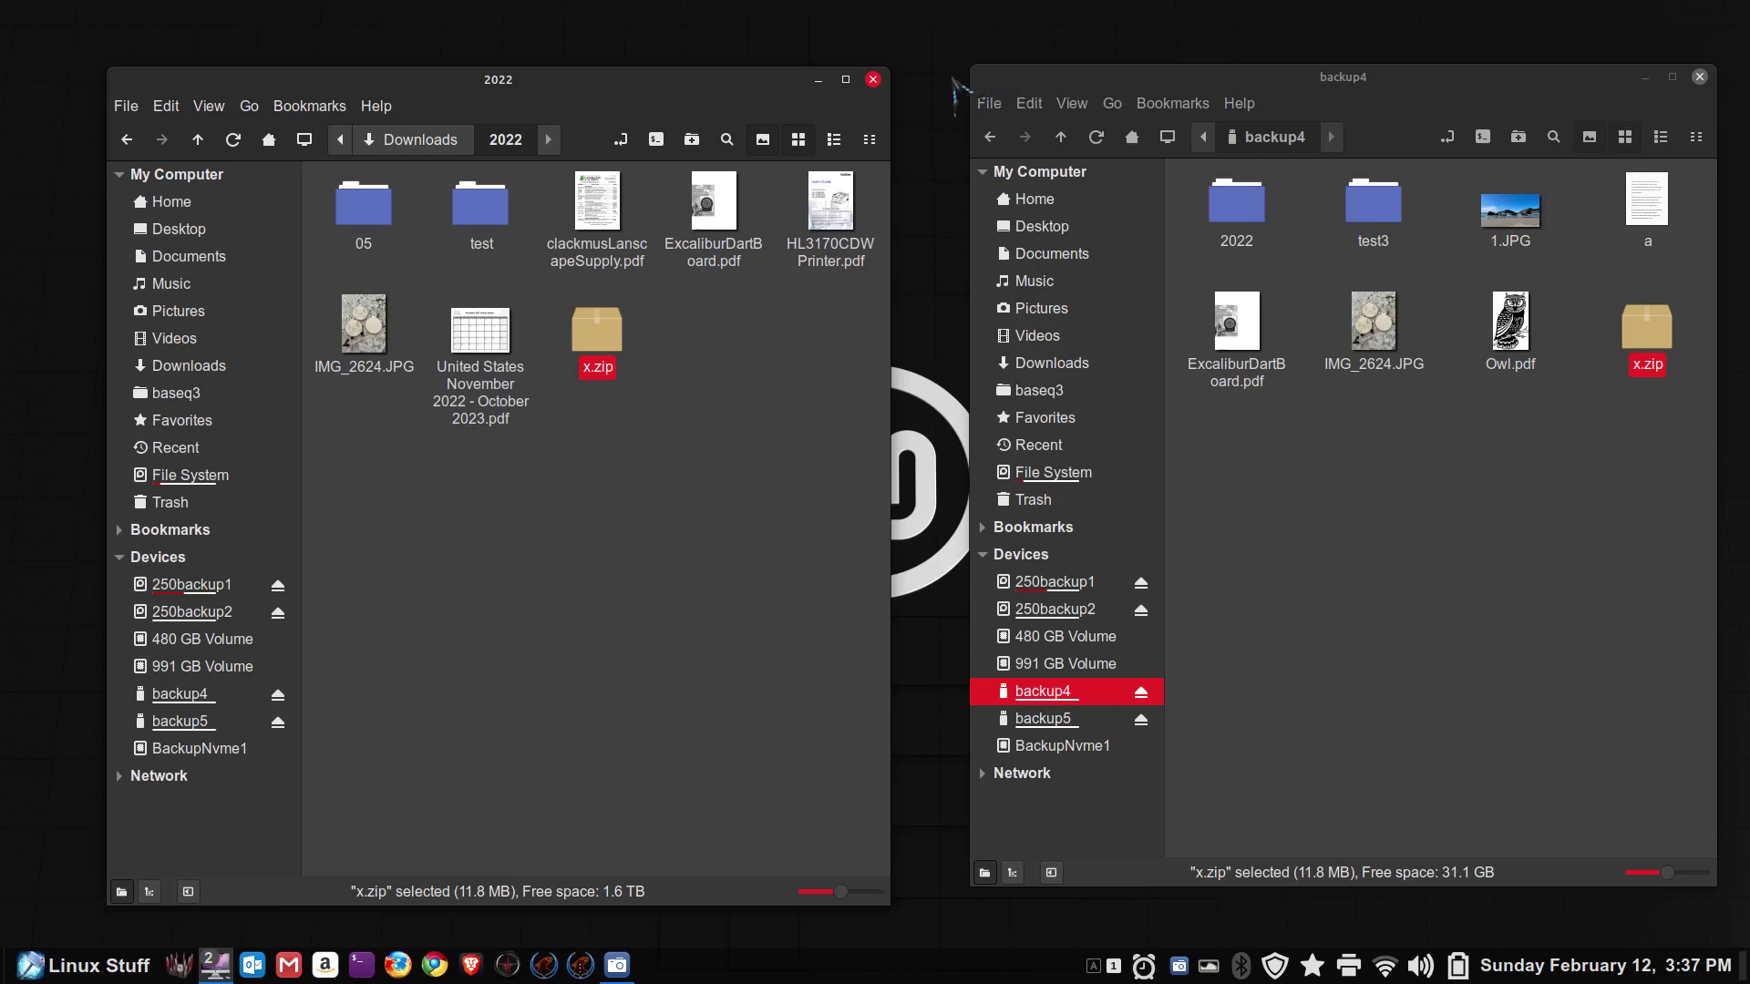
# Step: Close the 2022 window, and look over the contents of the x.zip copy on backup4 before closing the archive
pyautogui.click(873, 79)
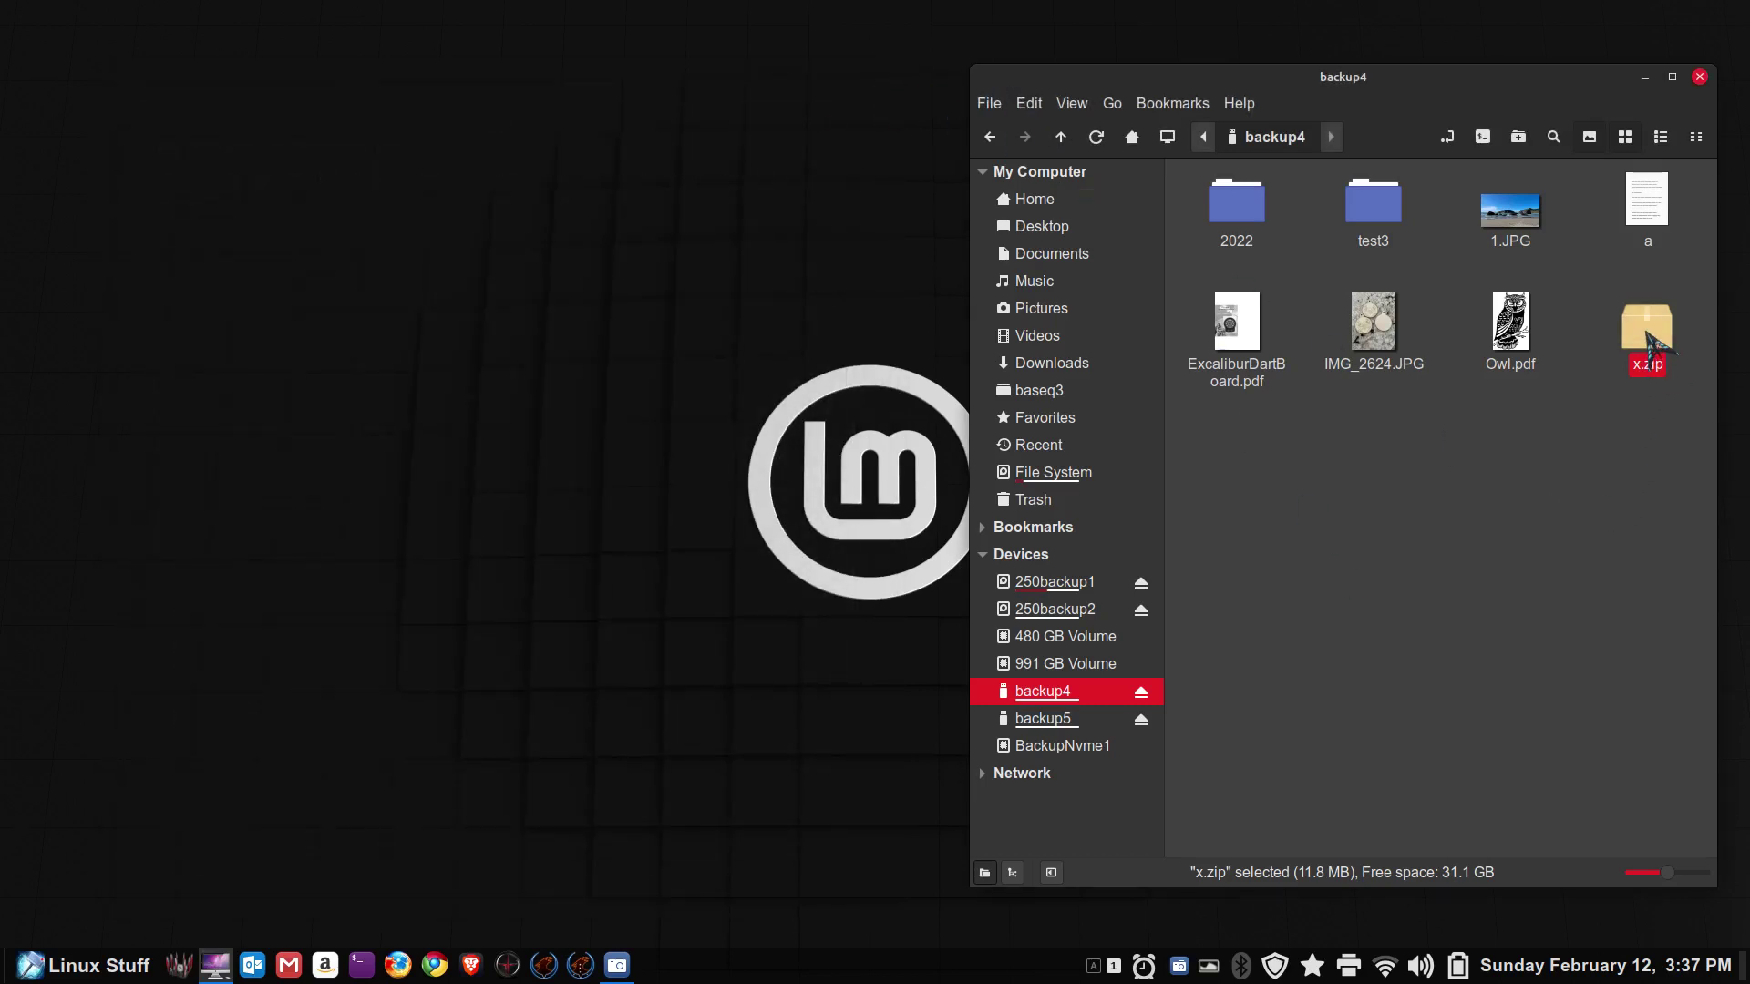
pyautogui.doubleClick(1648, 337)
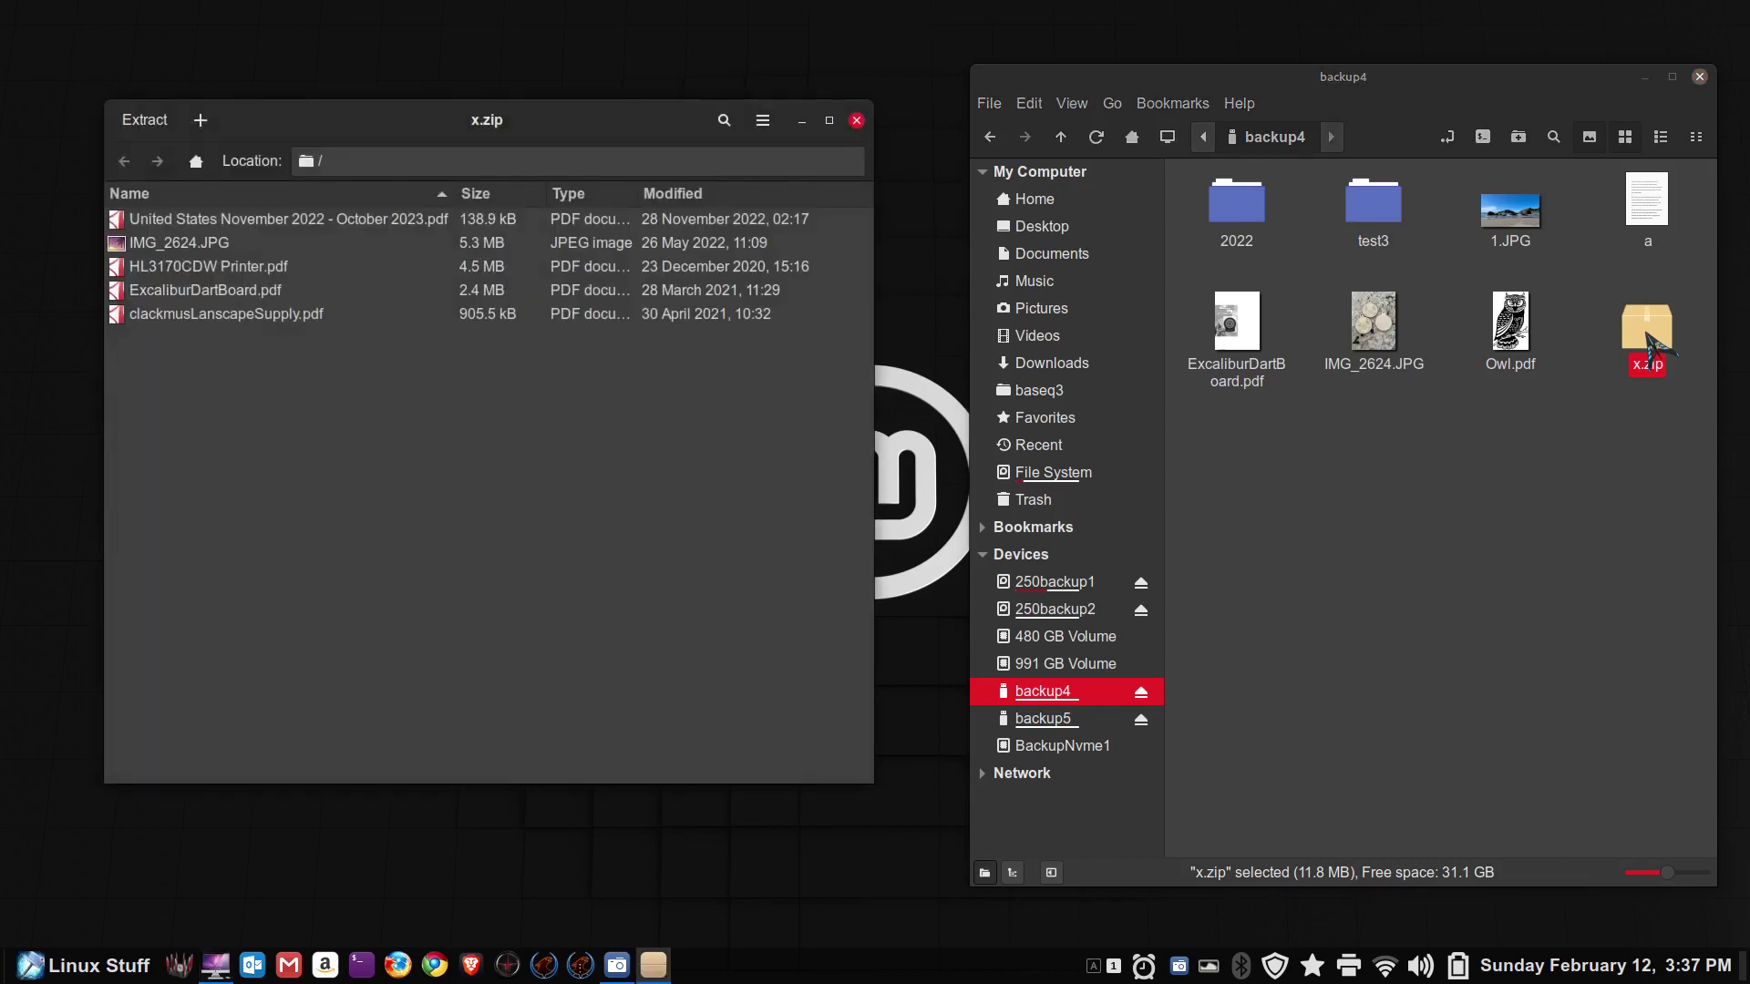
pyautogui.moveTo(559, 128); pyautogui.dragTo(1380, 213)
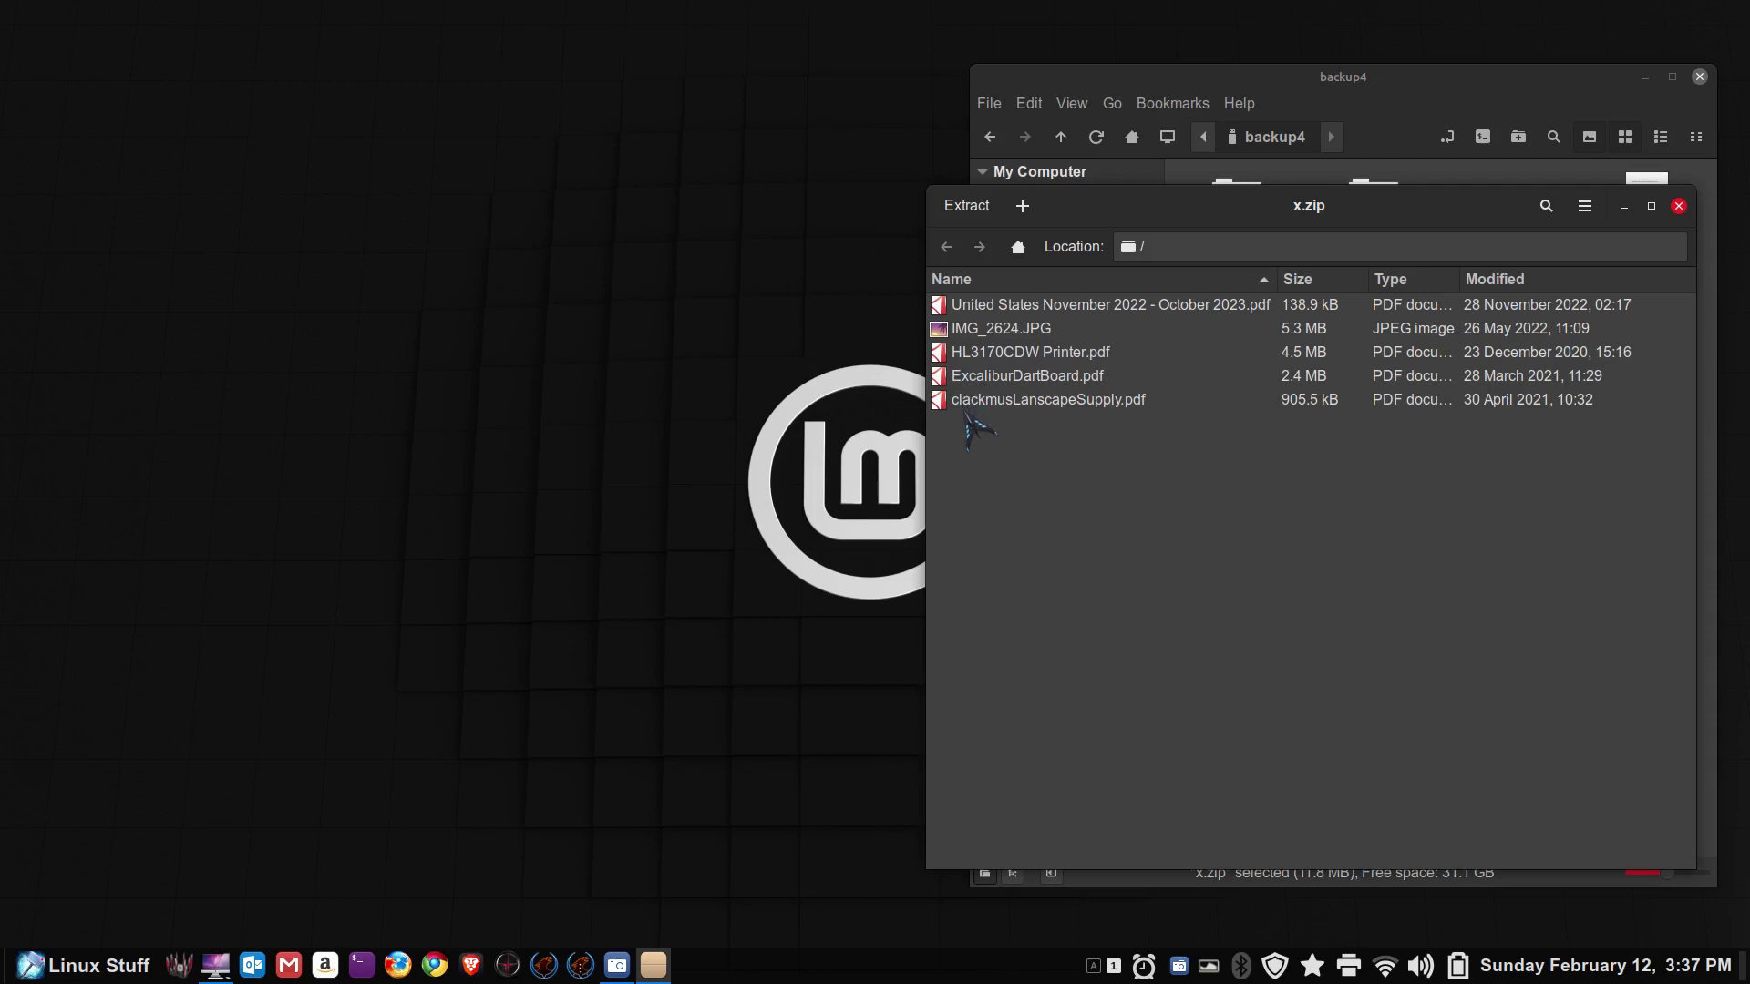
pyautogui.moveTo(1190, 215); pyautogui.dragTo(726, 284)
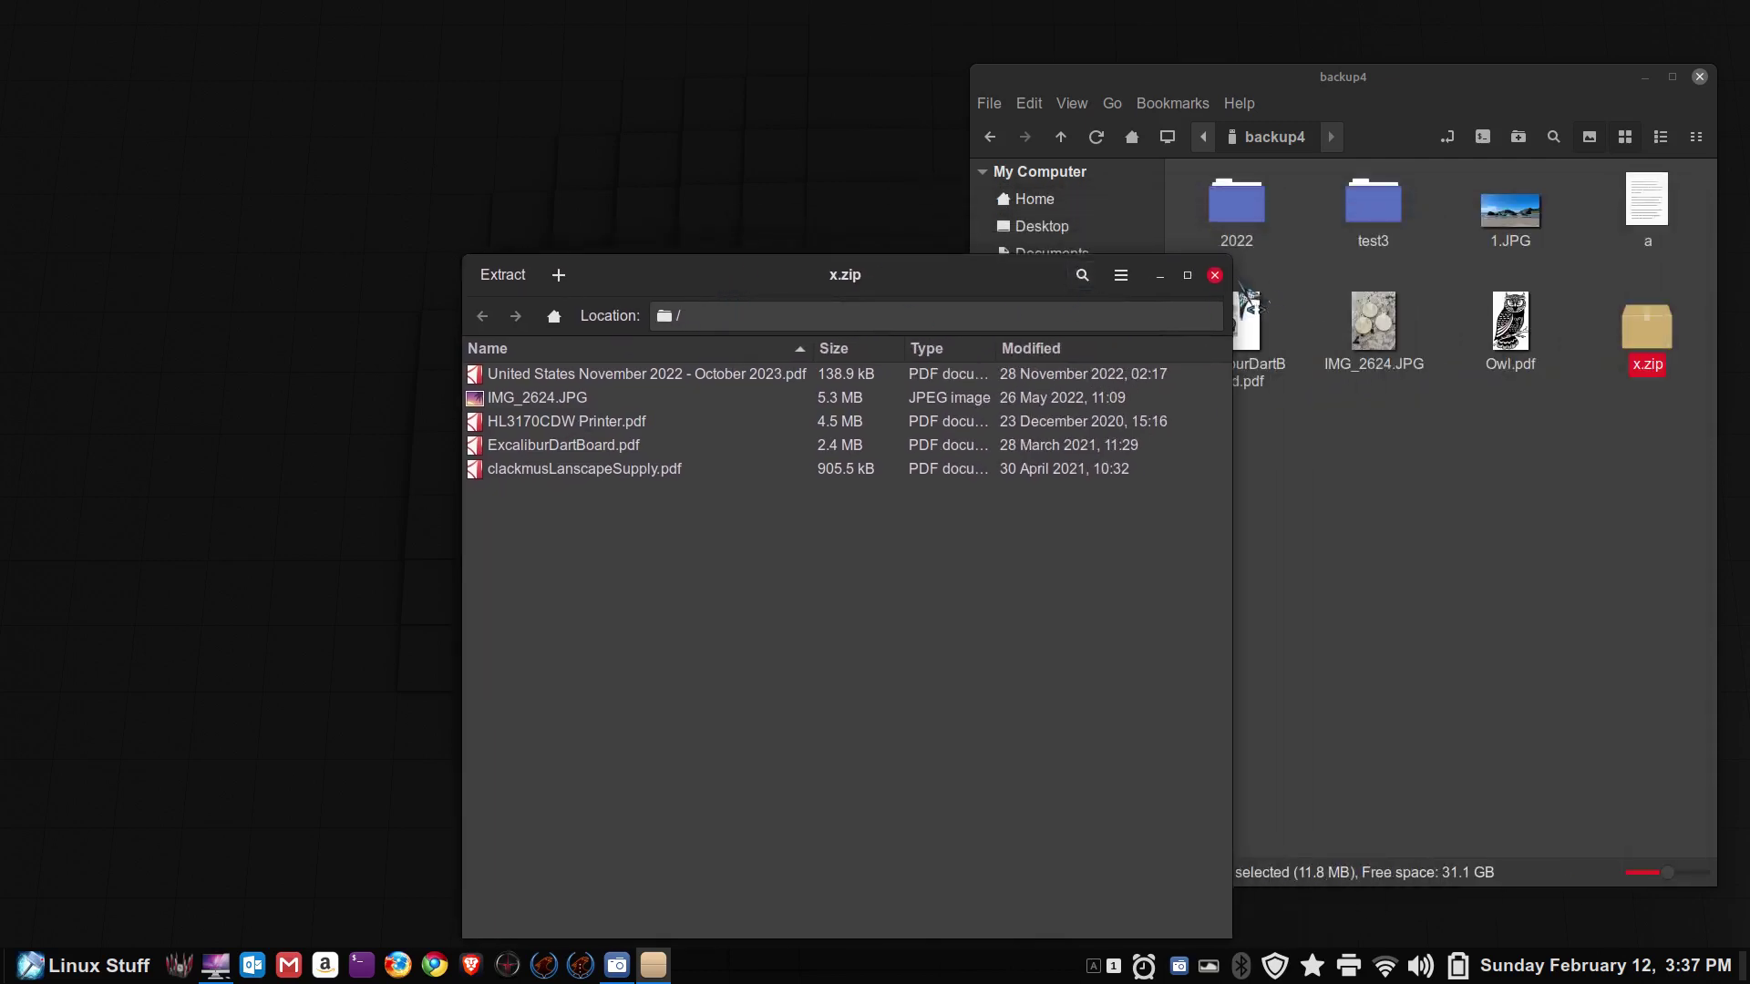
pyautogui.click(1214, 276)
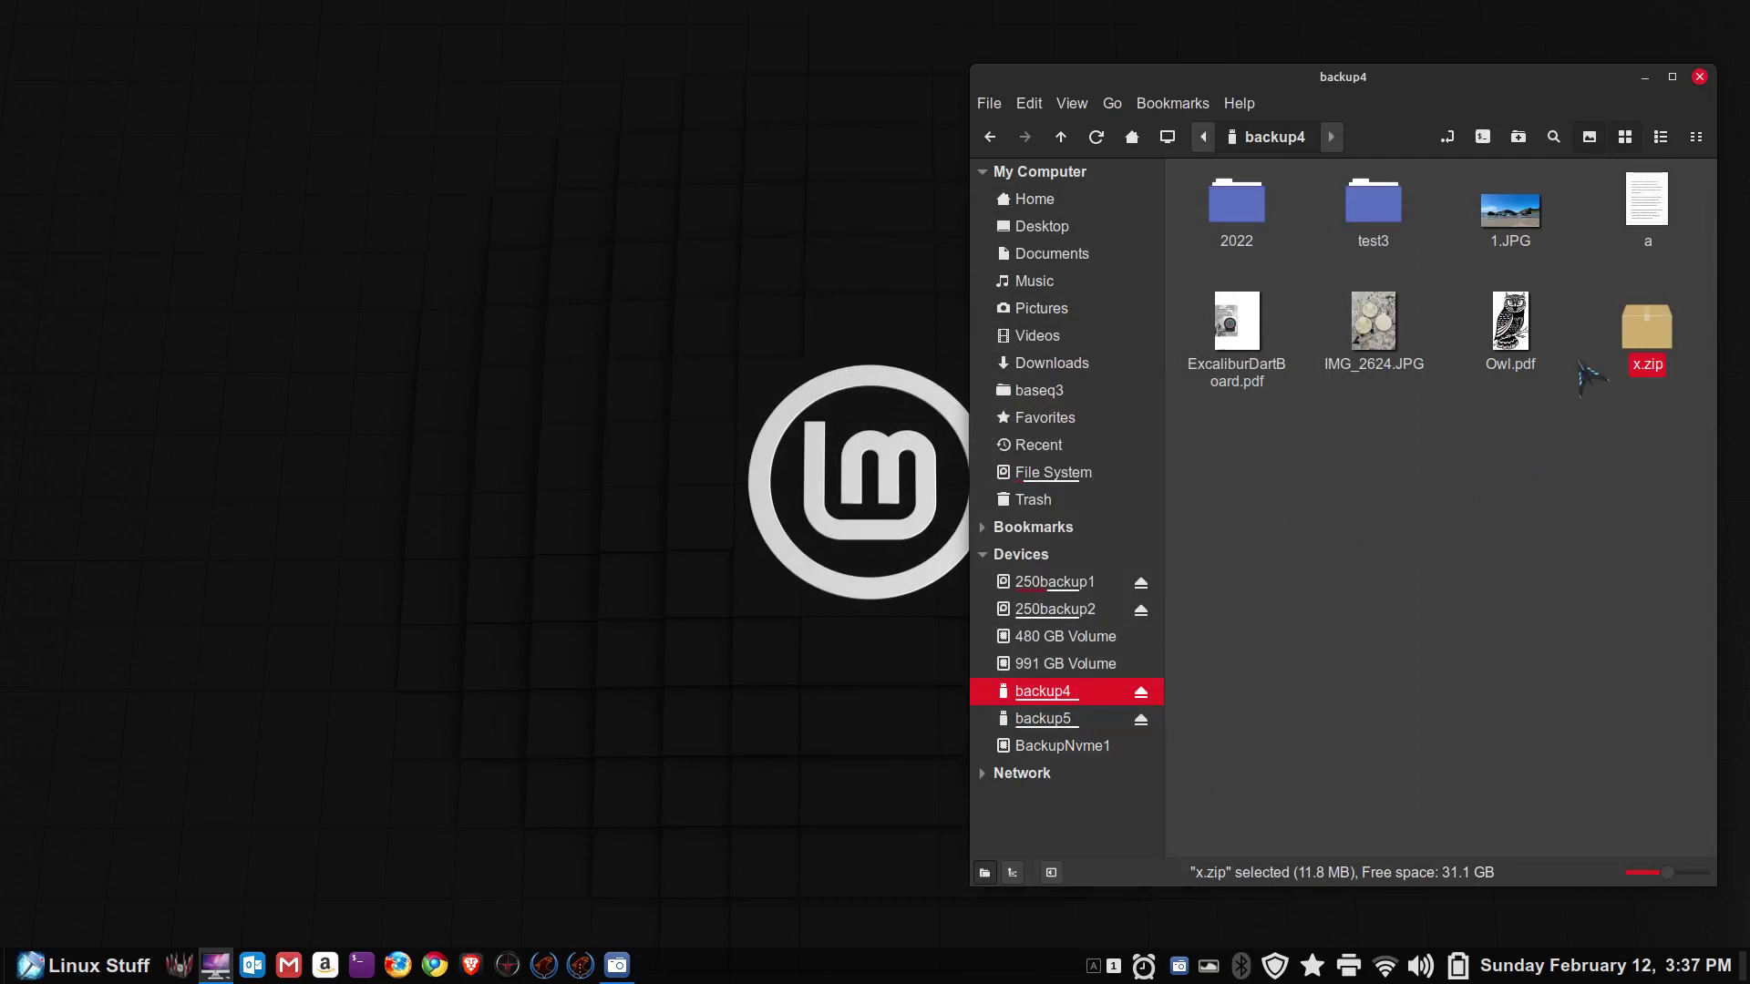
# Step: Reopen x.zip on backup4, extract IMG_2624.JPG to the desktop, and preview the extracted picture
pyautogui.doubleClick(1608, 357)
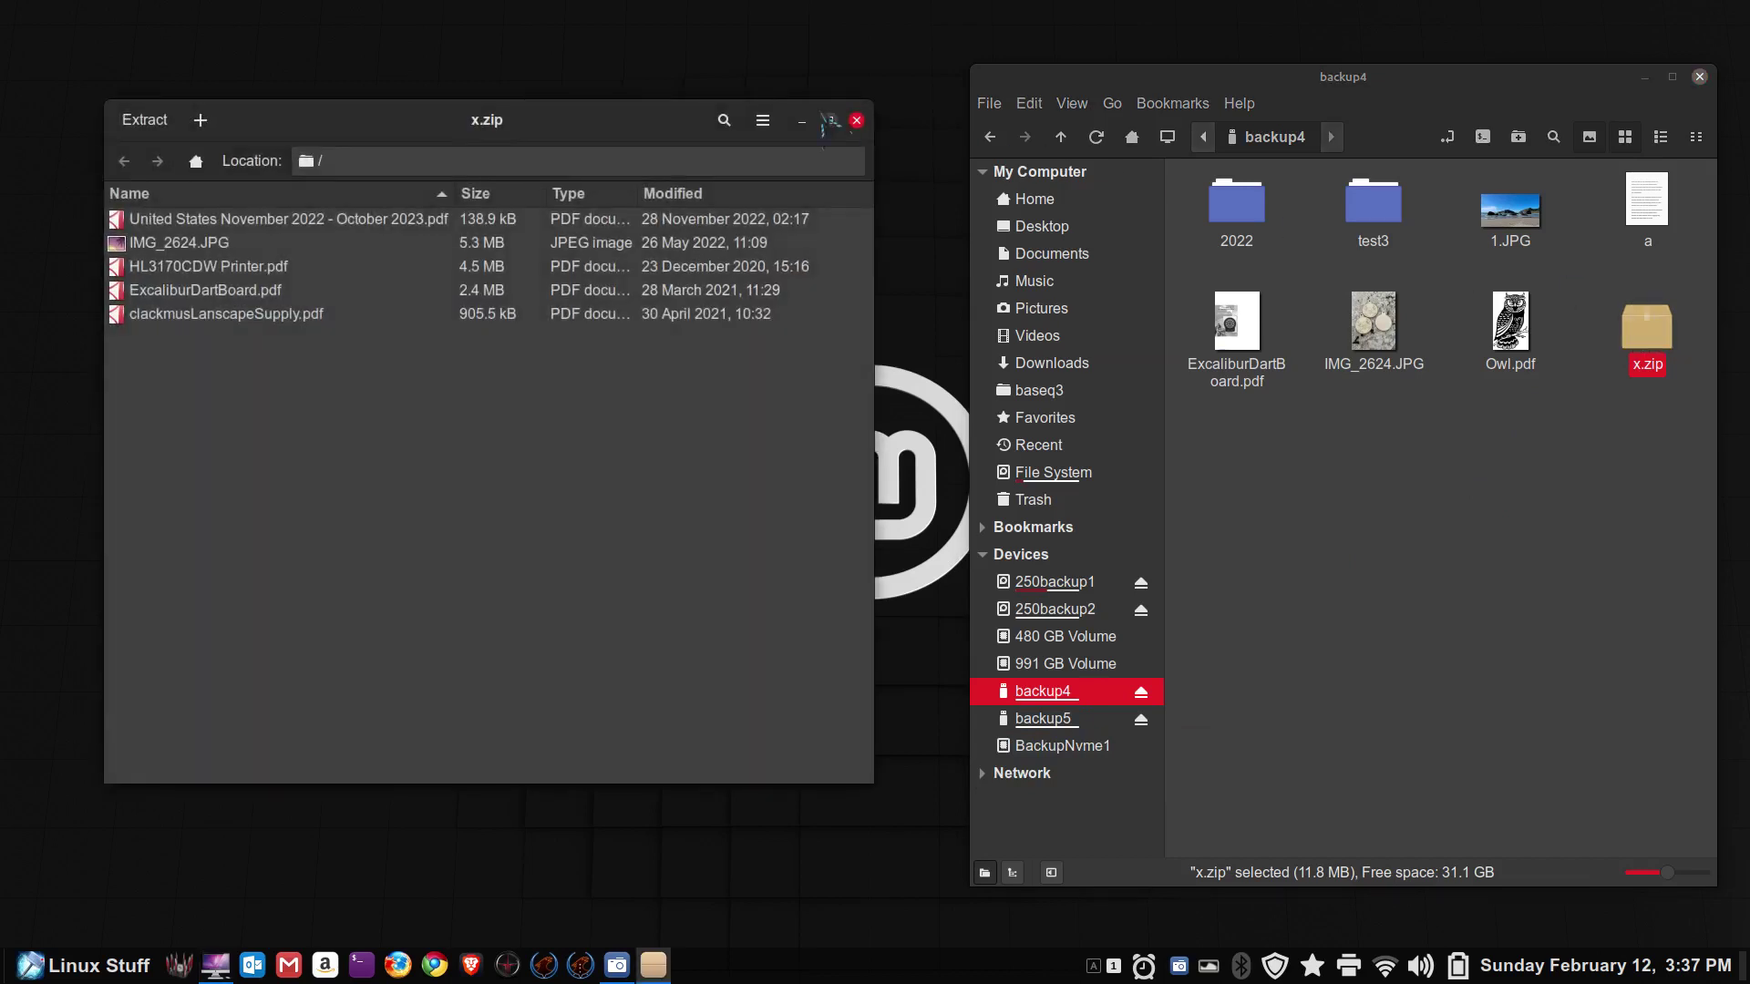
pyautogui.moveTo(612, 121); pyautogui.dragTo(1424, 235)
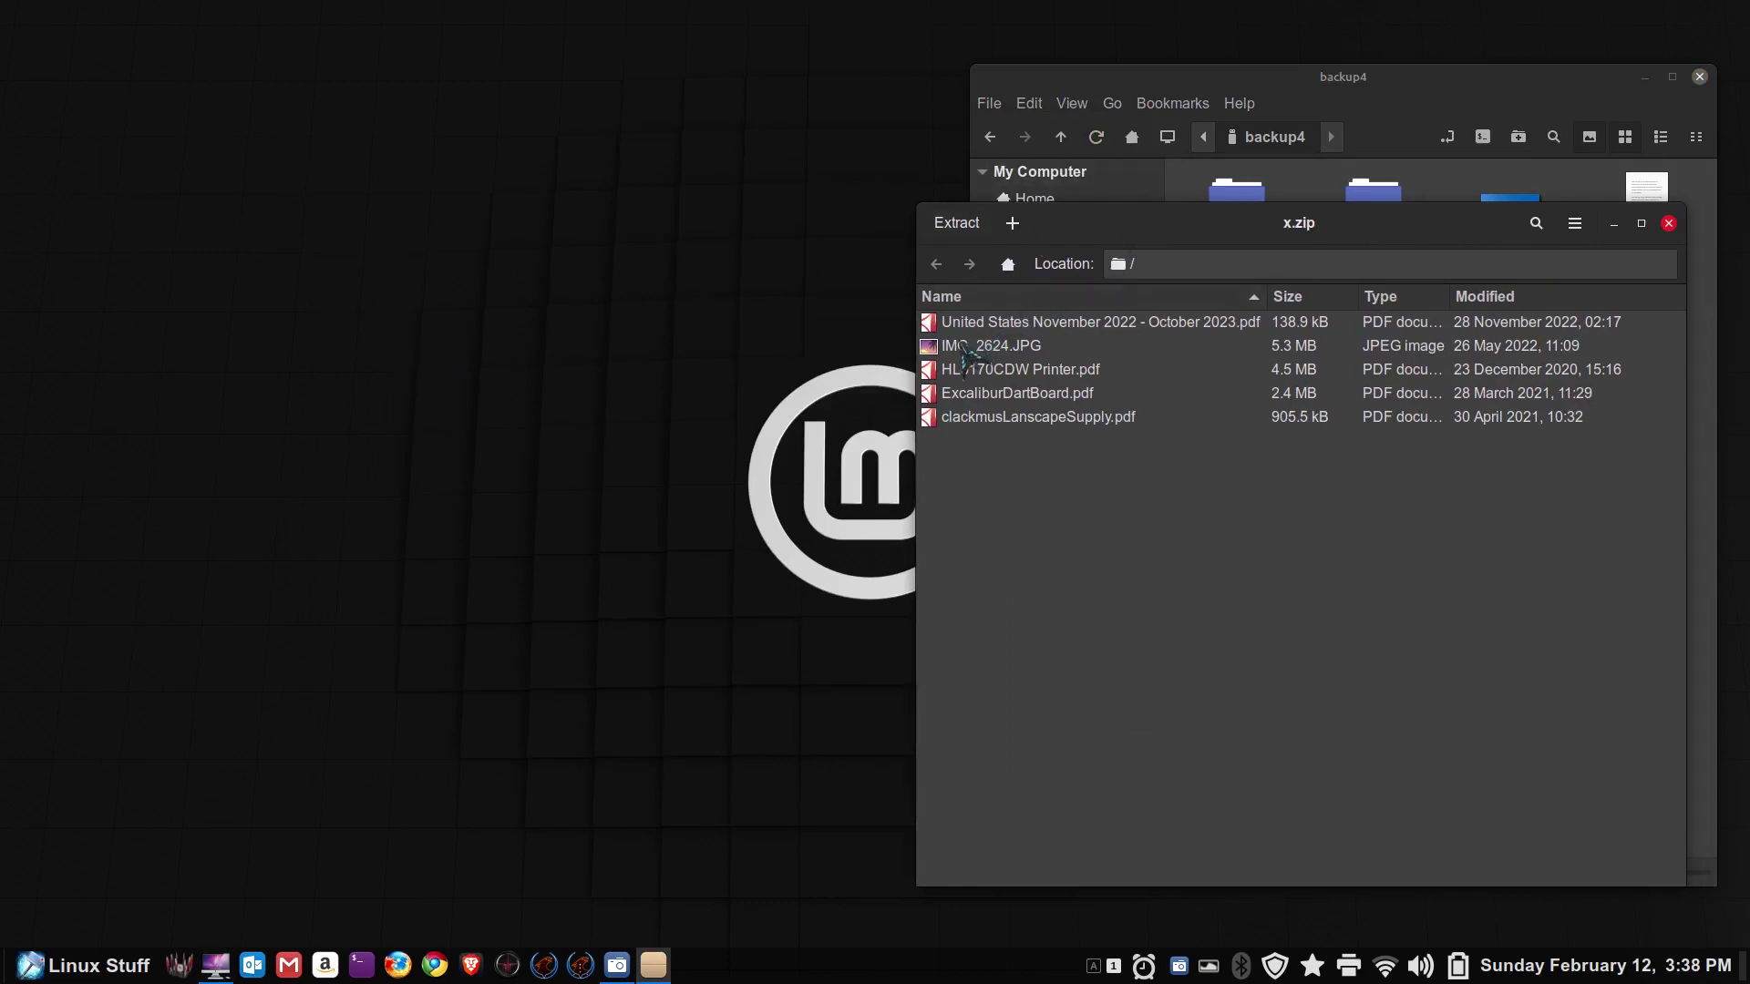
pyautogui.moveTo(966, 346); pyautogui.dragTo(551, 248)
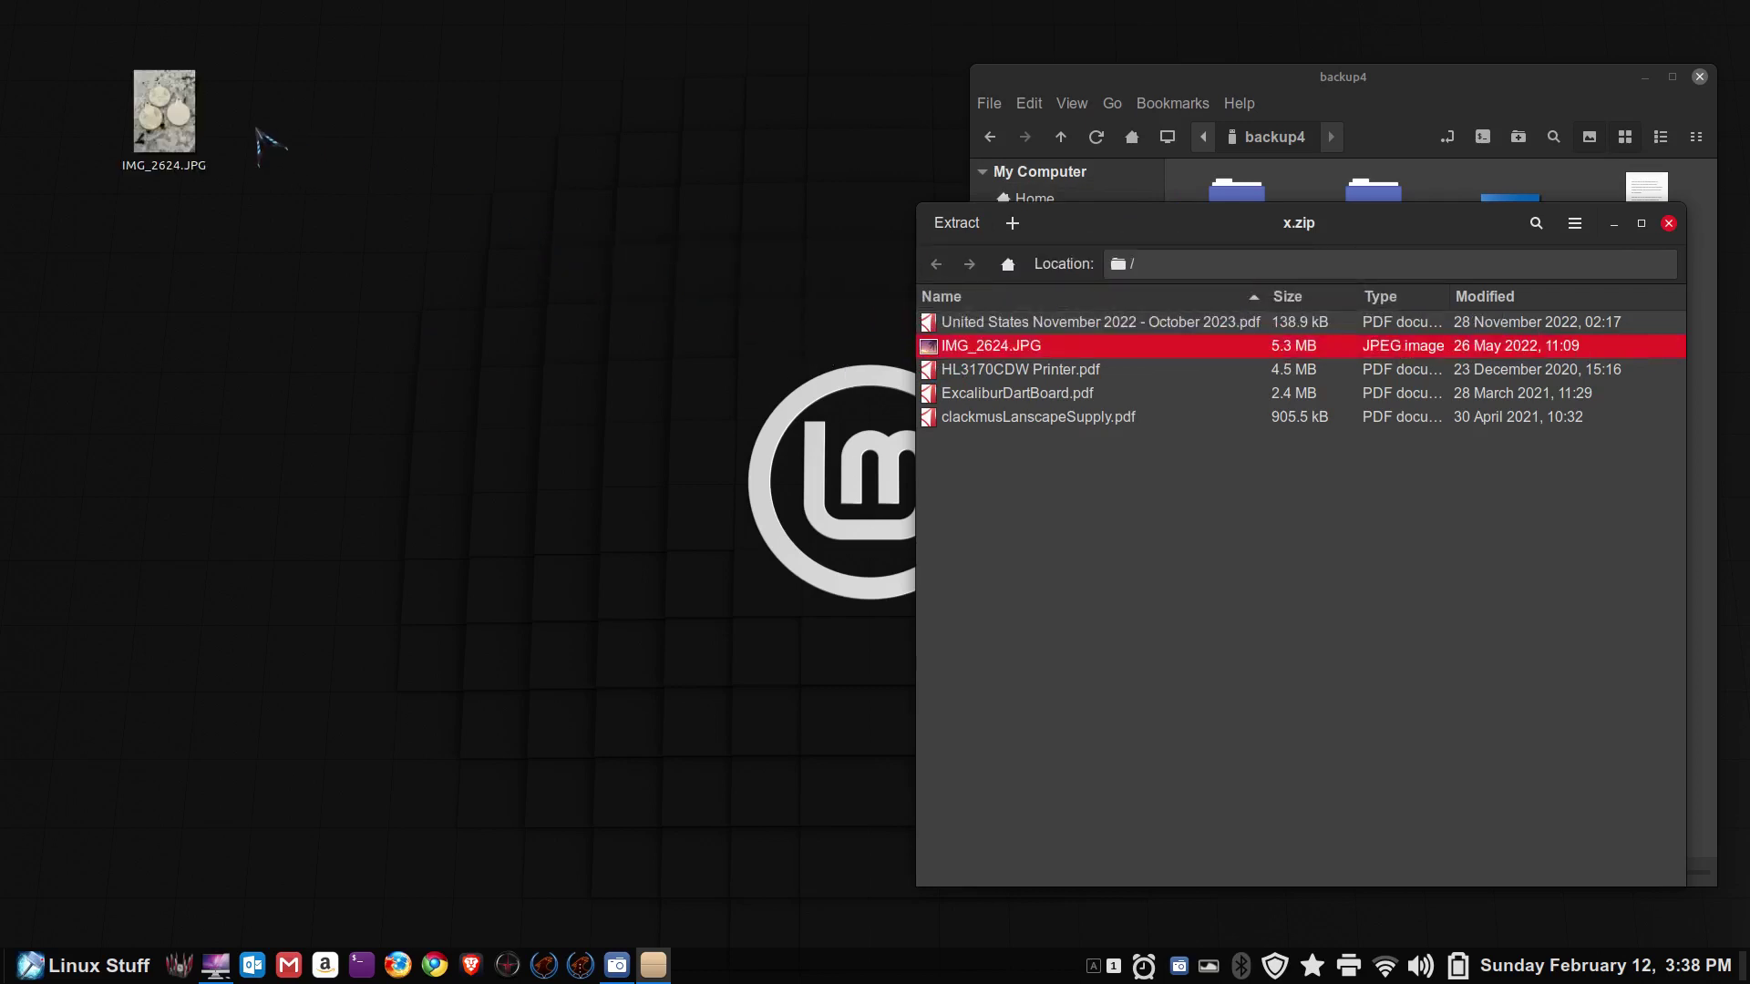
pyautogui.click(158, 119)
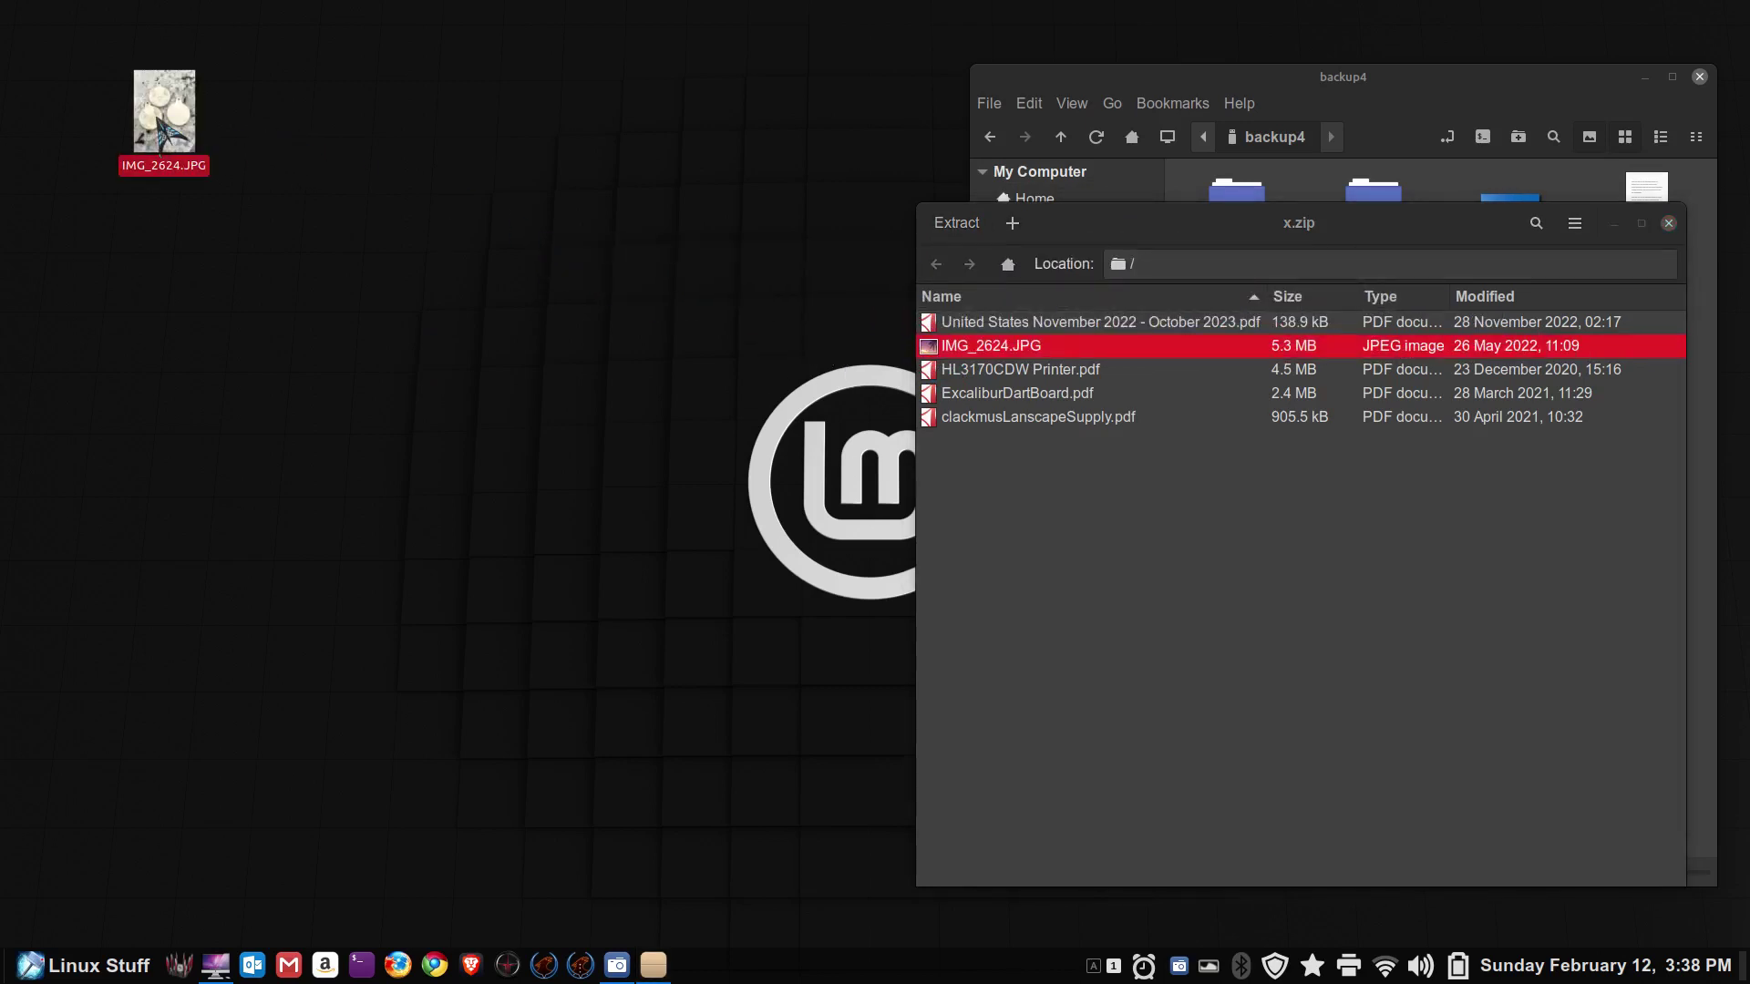
pyautogui.doubleClick(160, 134)
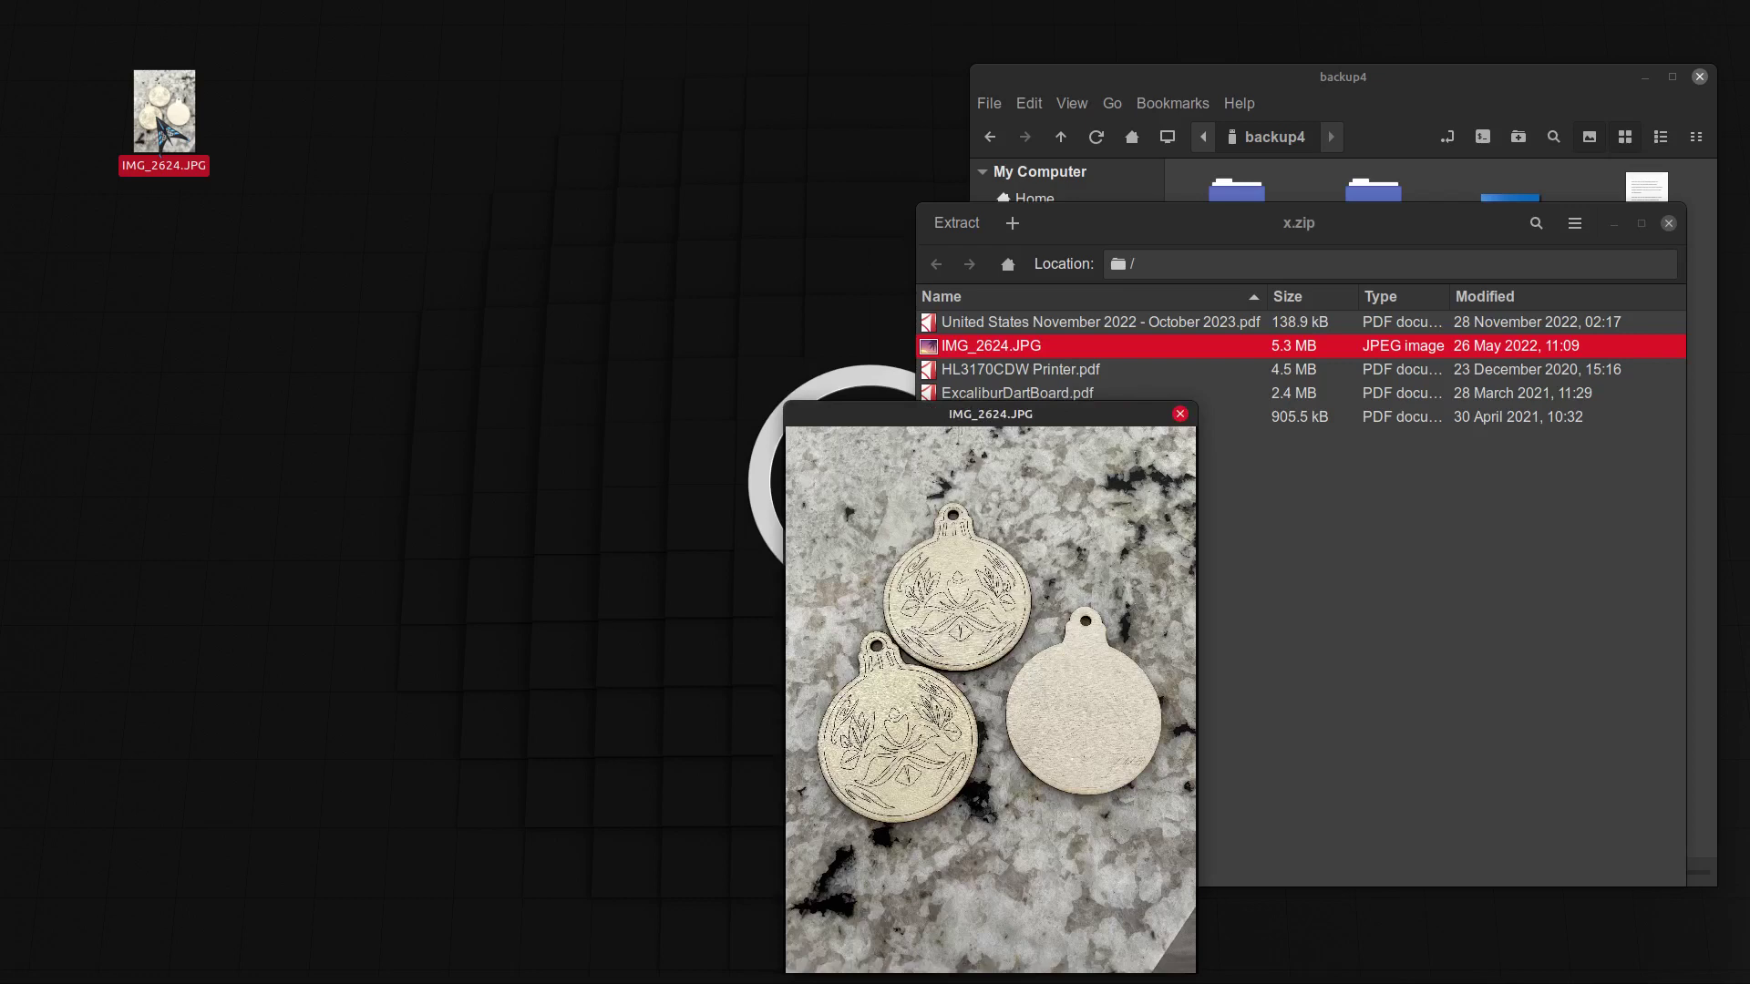
pyautogui.press('Escape')
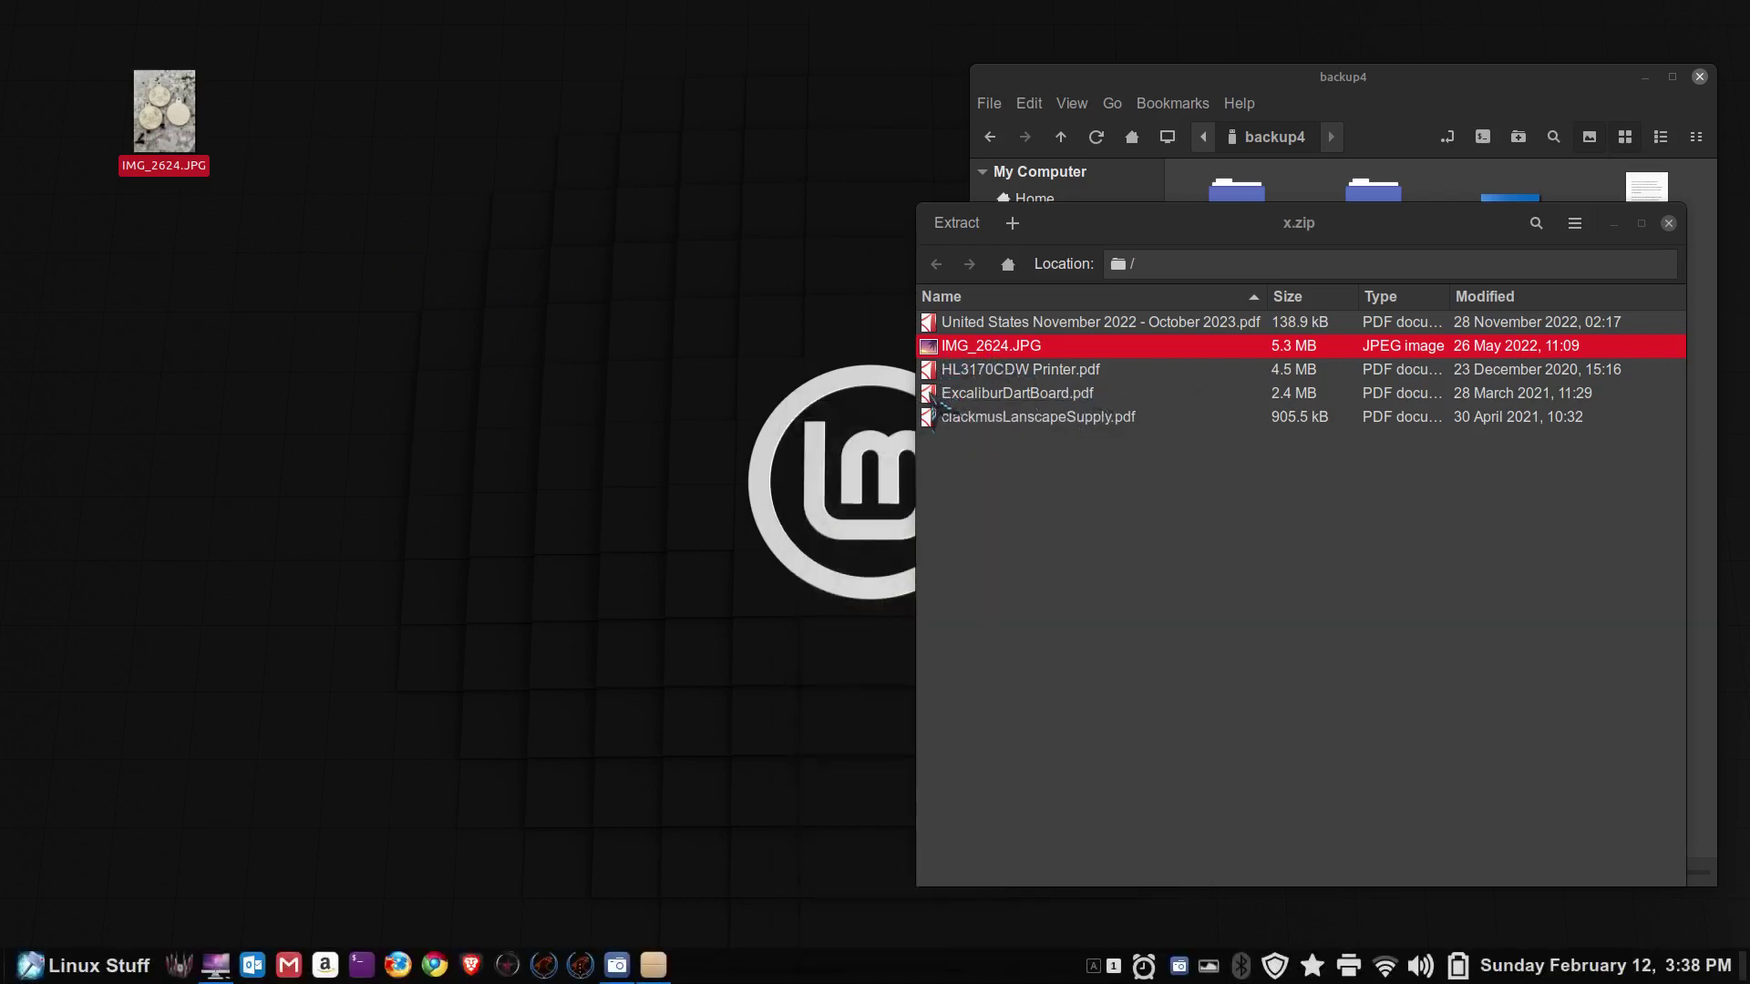
# Step: Extract ExcaliburDartBoard.pdf from x.zip to the desktop, and skim its pages in the quick preview
pyautogui.moveTo(933, 398); pyautogui.dragTo(416, 374)
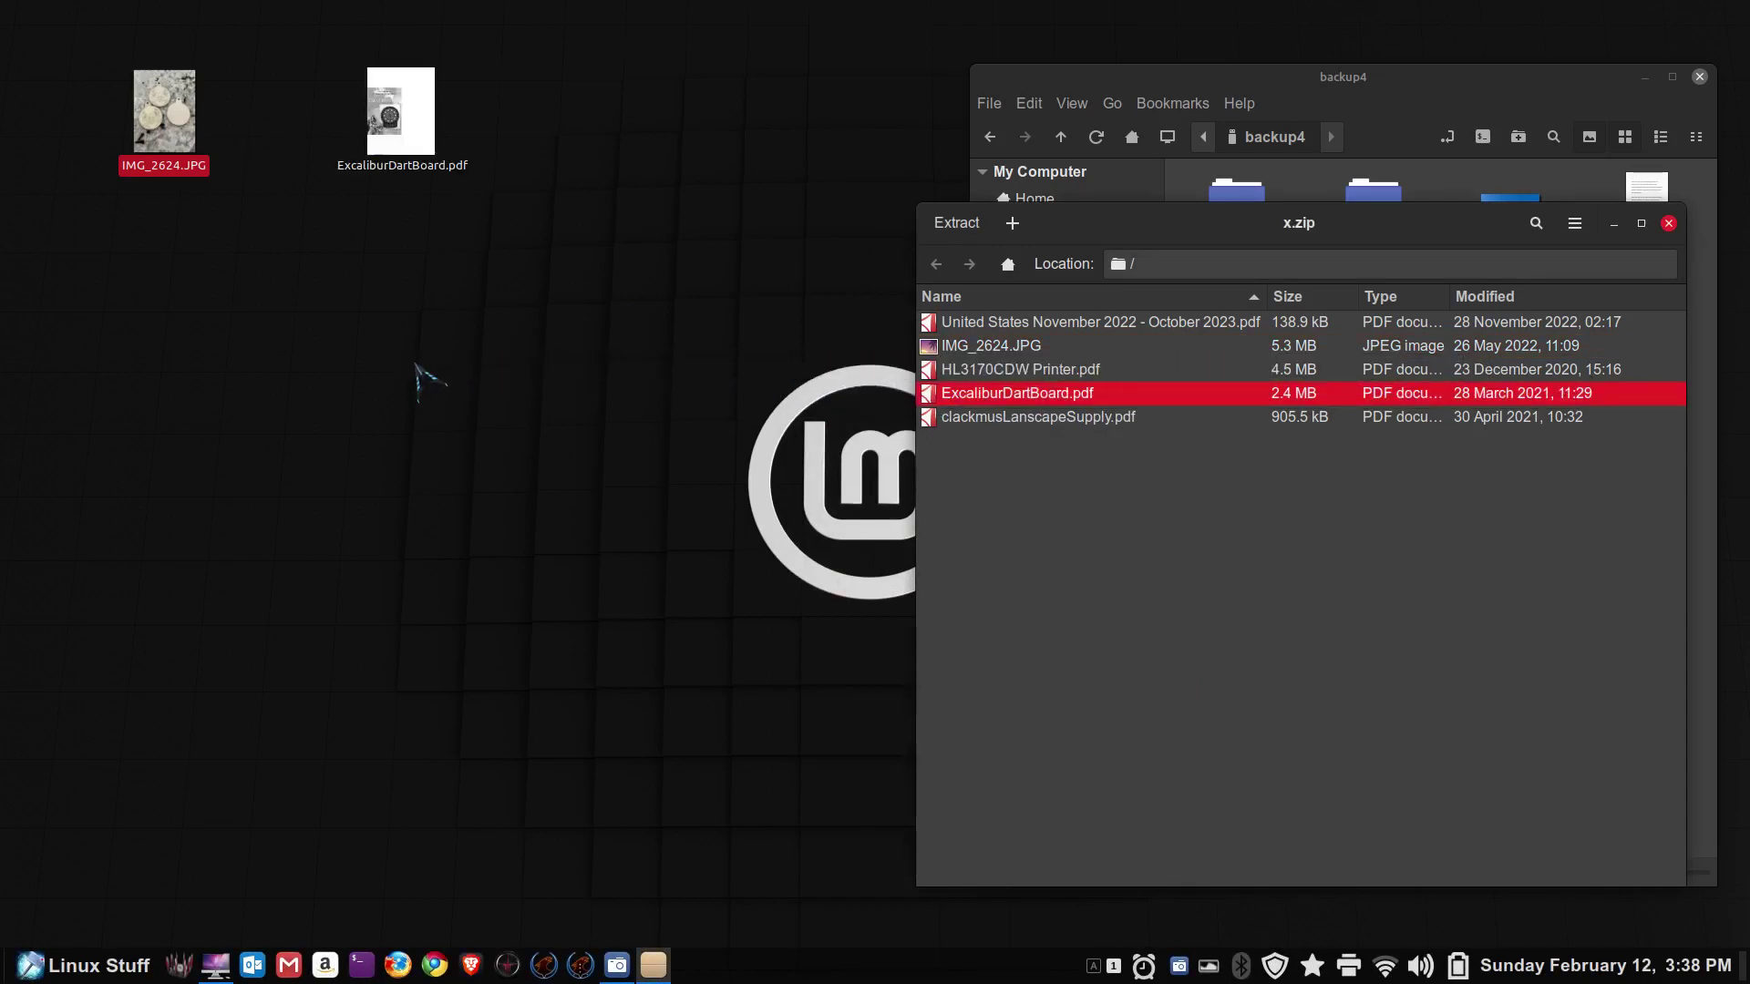
pyautogui.click(412, 111)
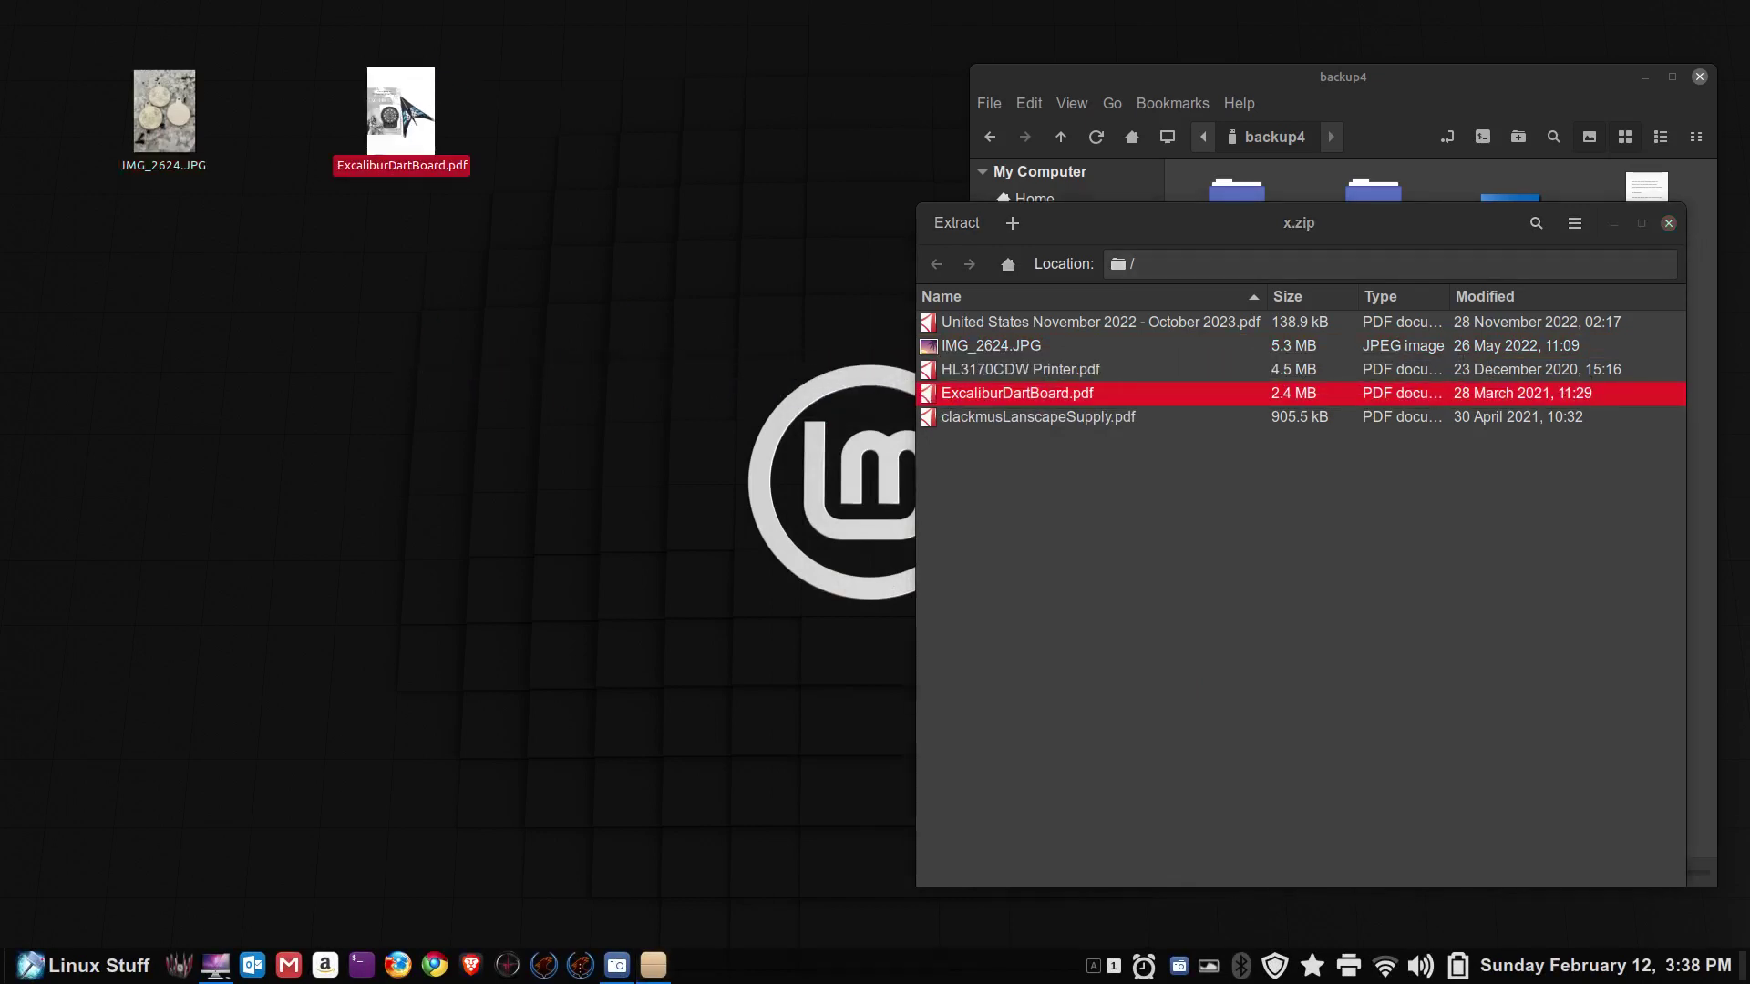
pyautogui.press('space')
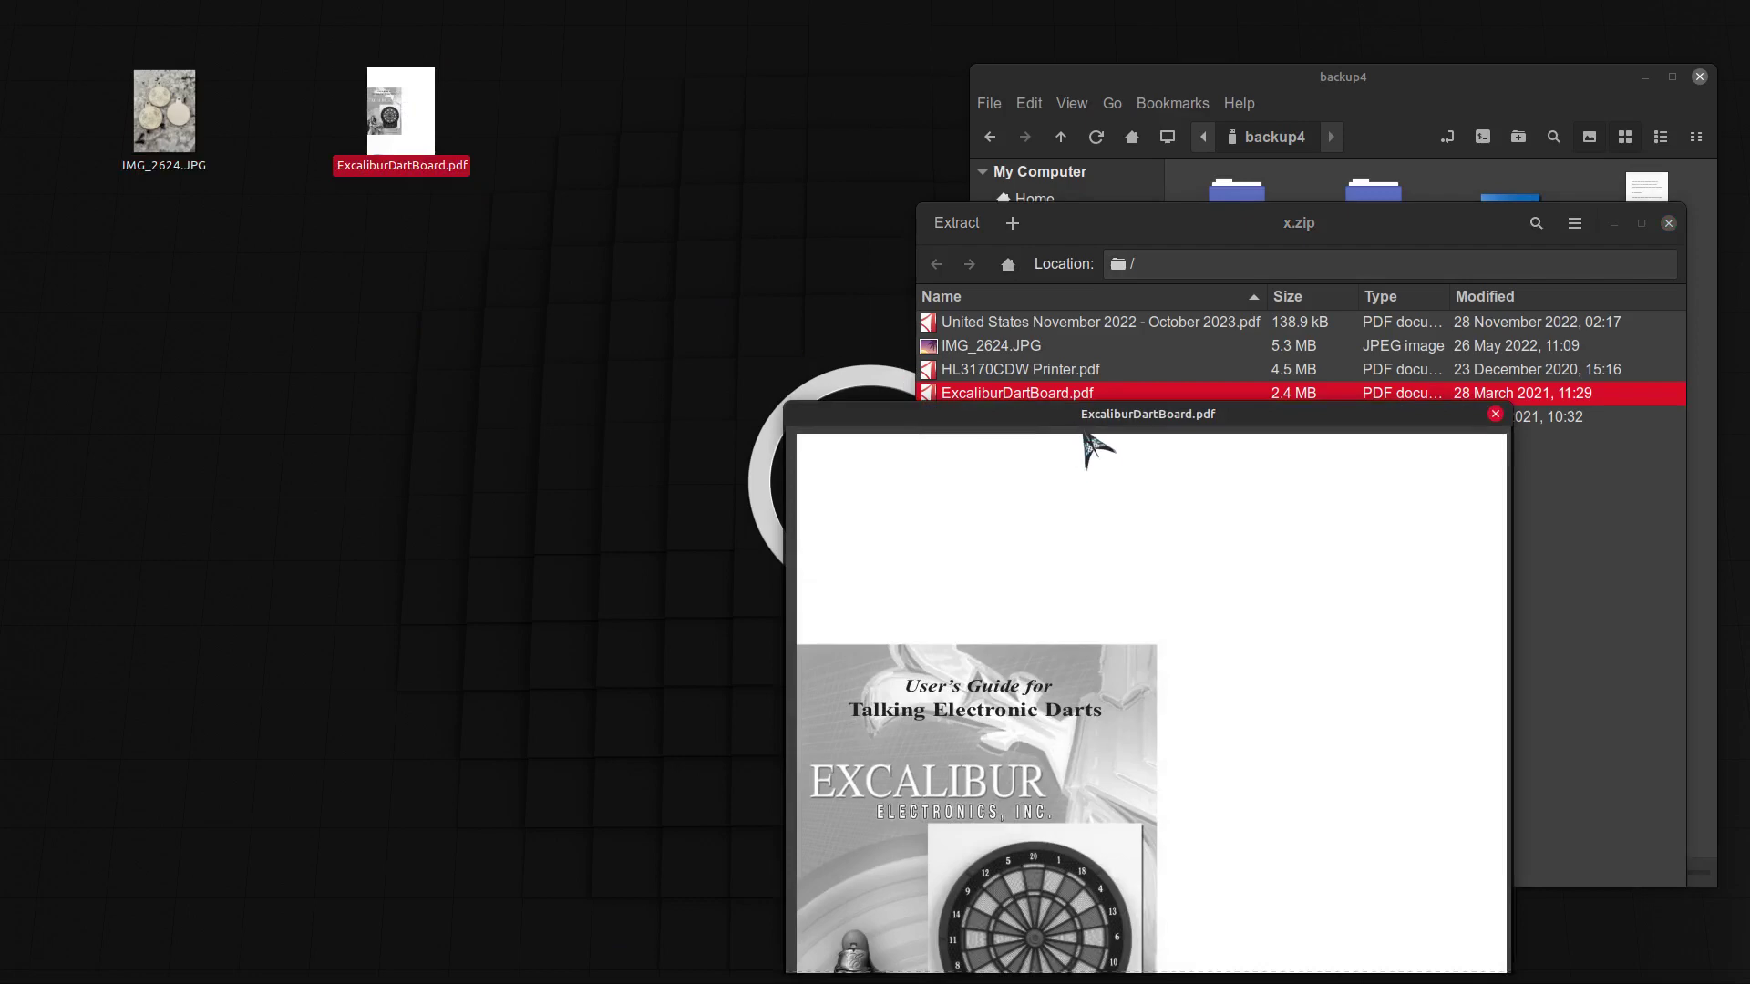
pyautogui.moveTo(1084, 437); pyautogui.dragTo(563, 133)
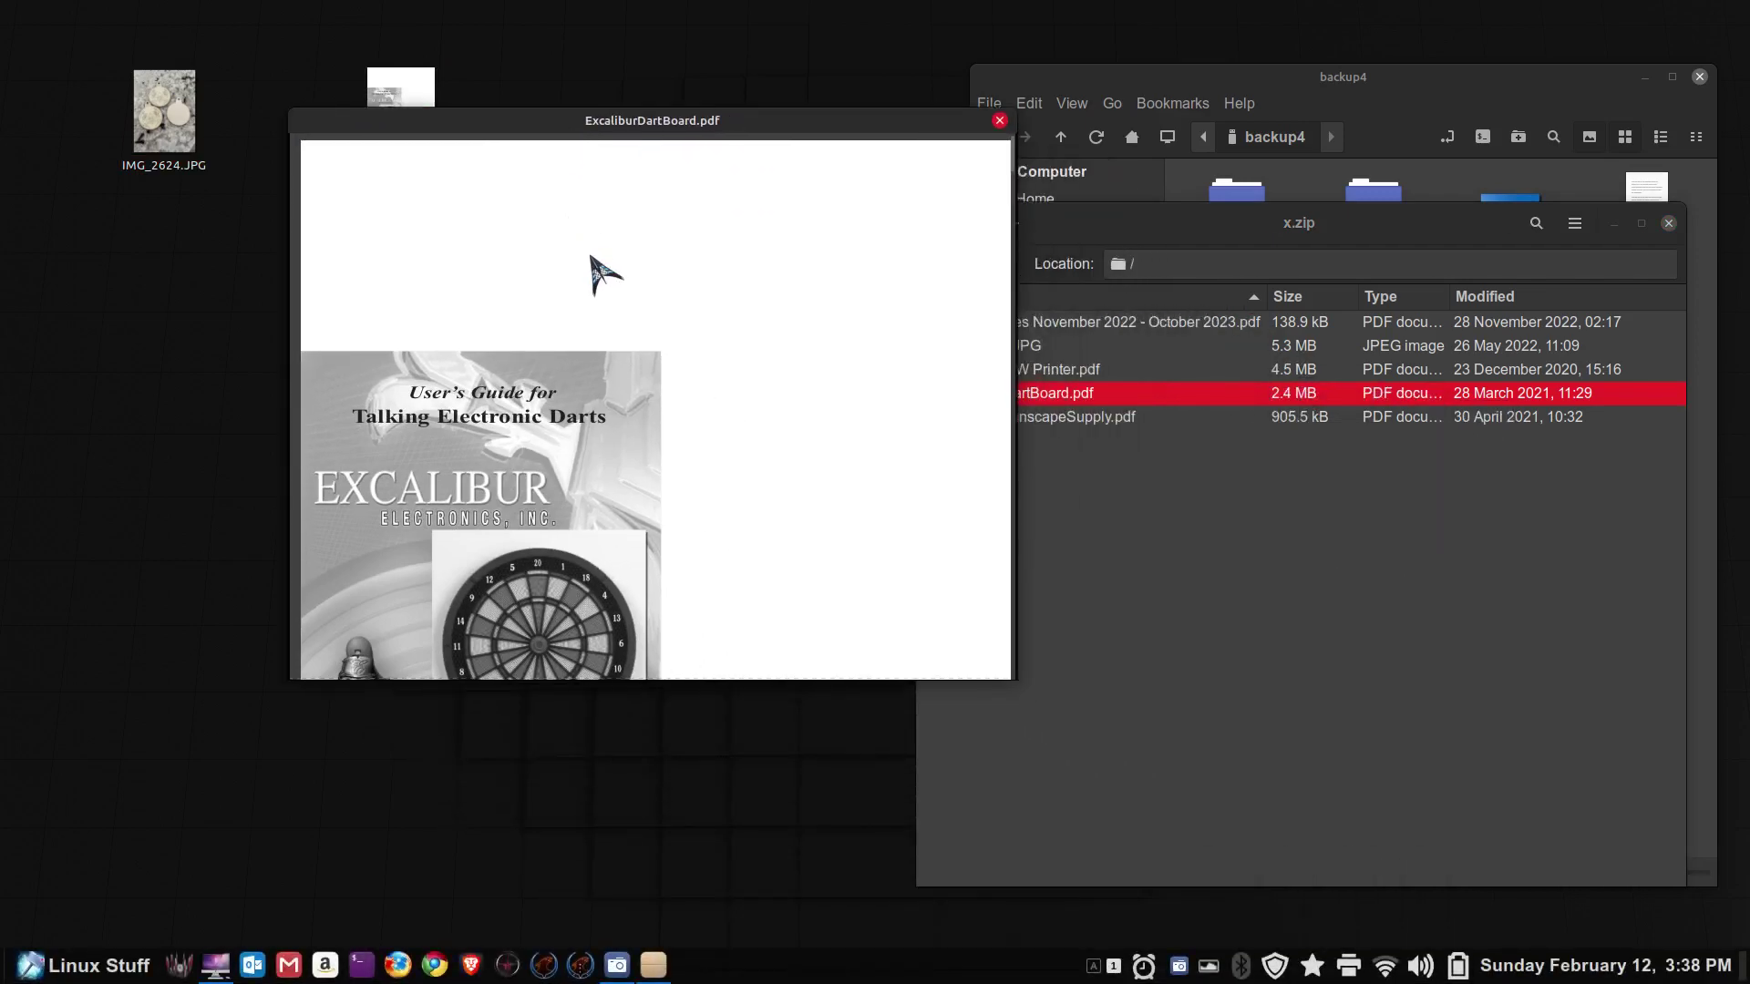
pyautogui.scroll(-10, 602, 274)
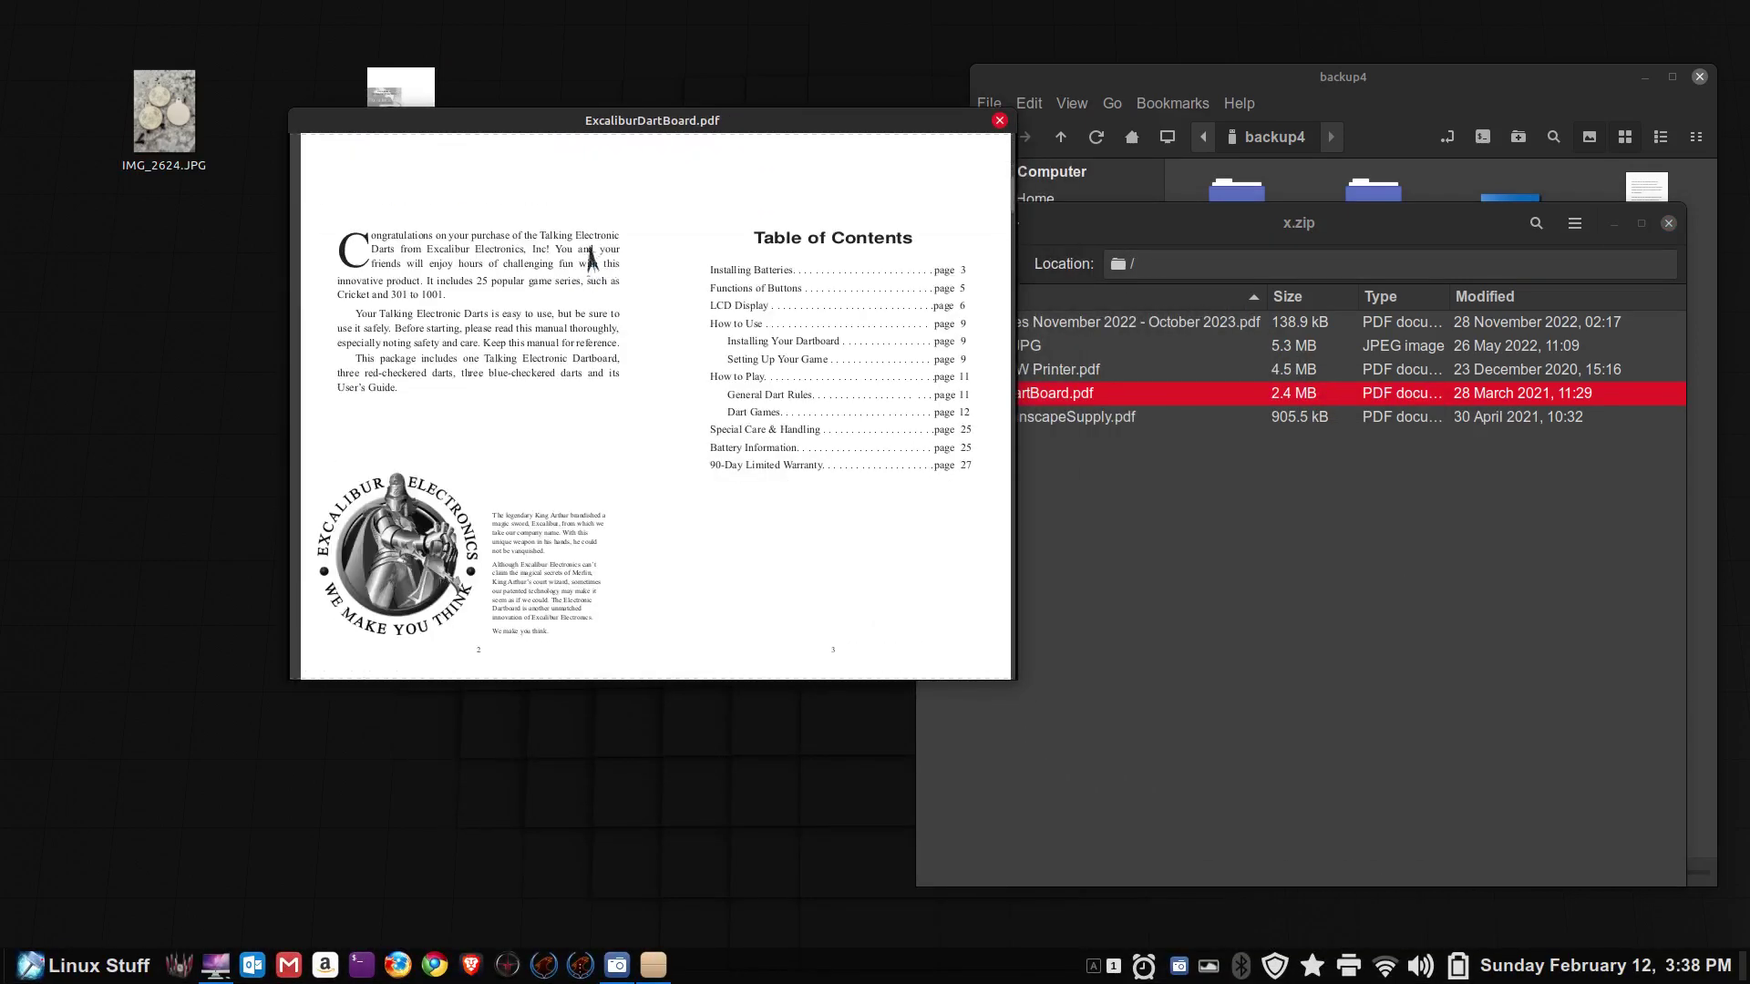
pyautogui.scroll(-10, 590, 257)
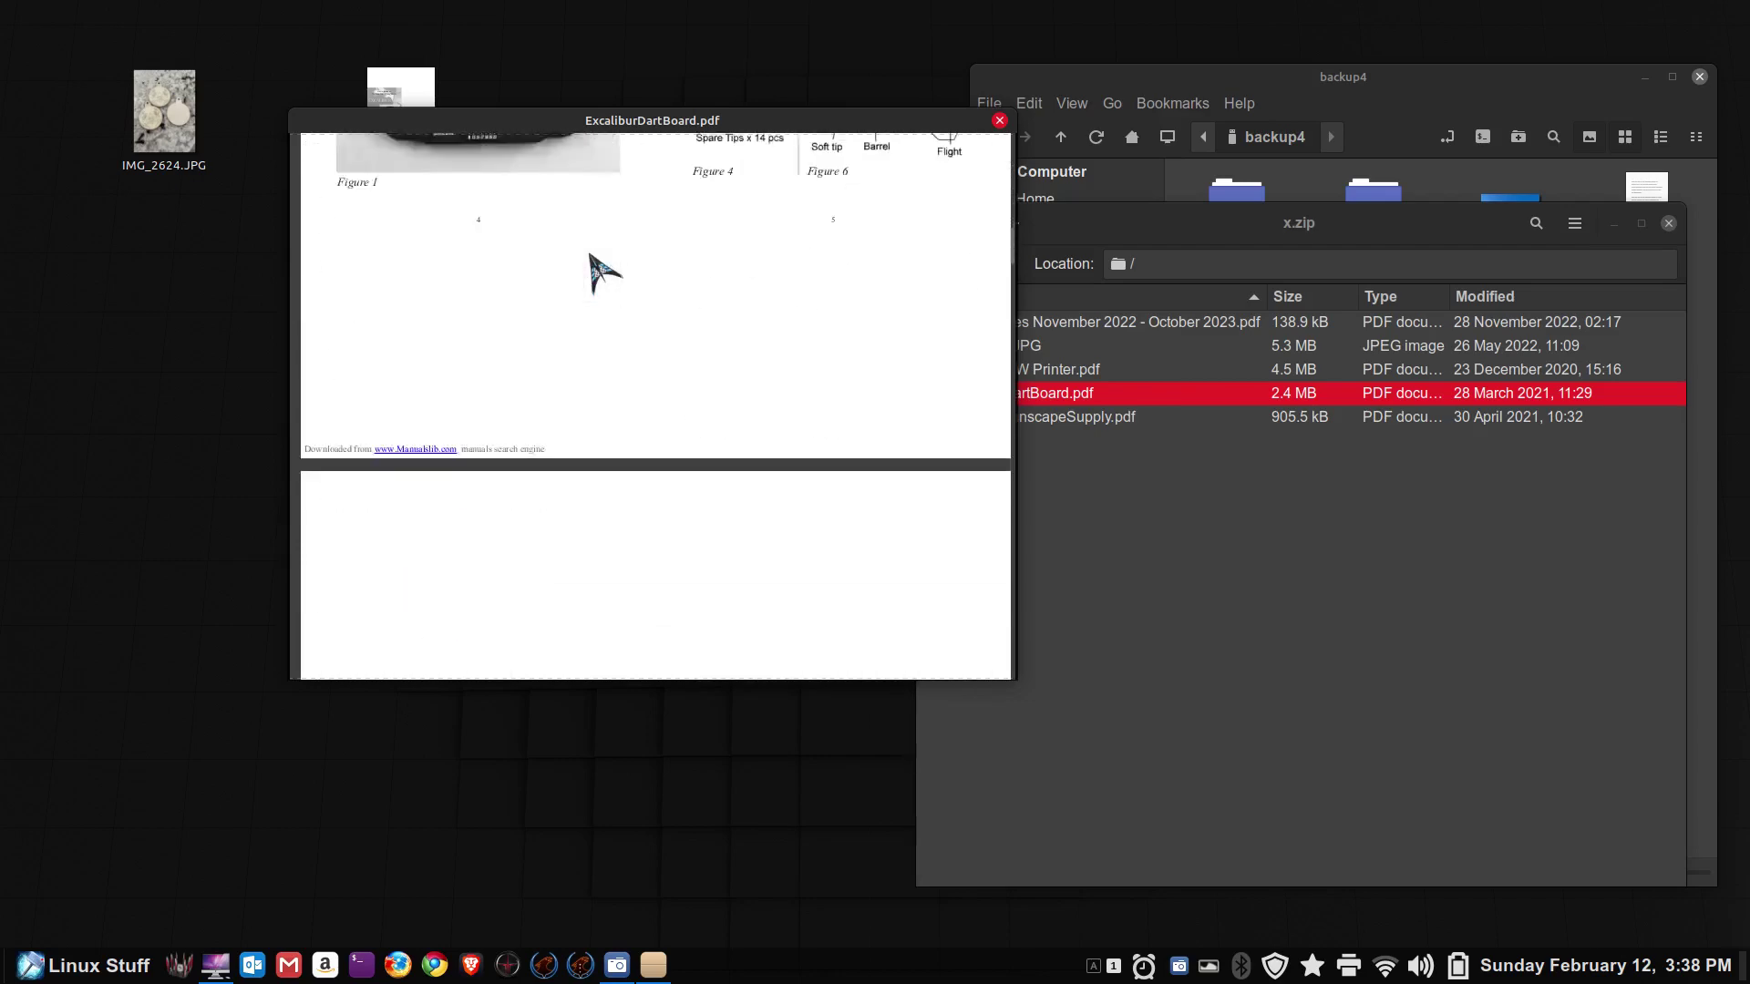
pyautogui.scroll(-8, 601, 271)
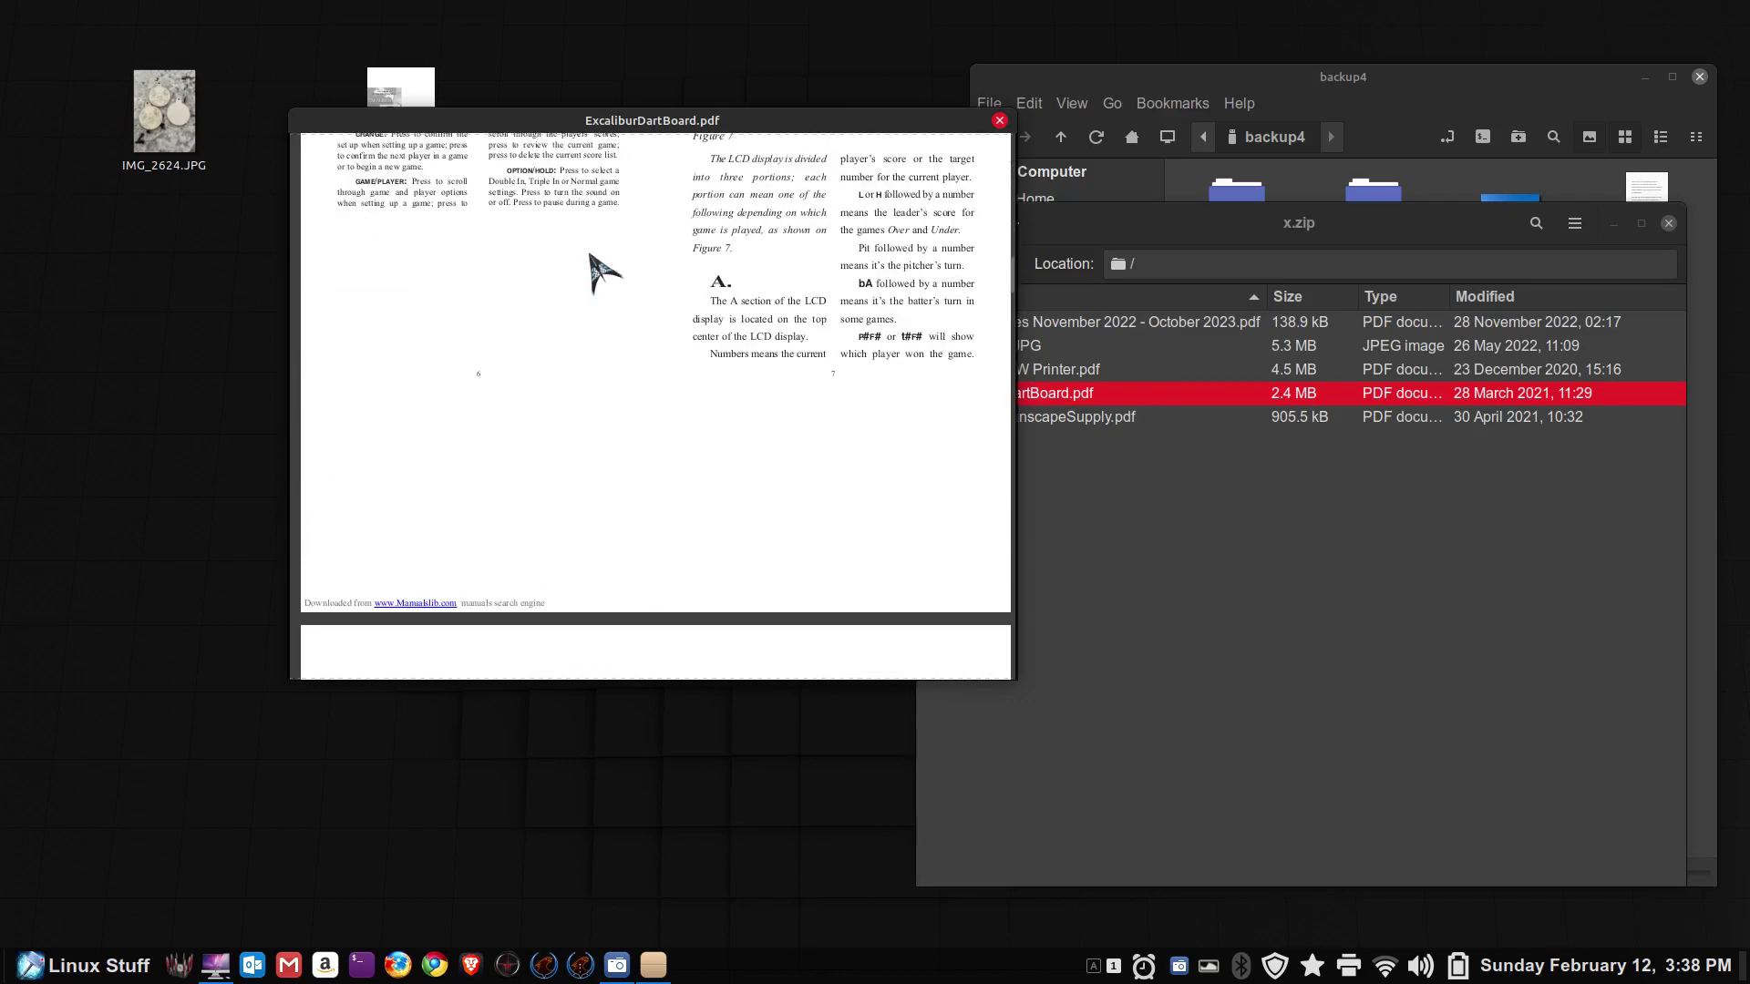
pyautogui.press('Escape')
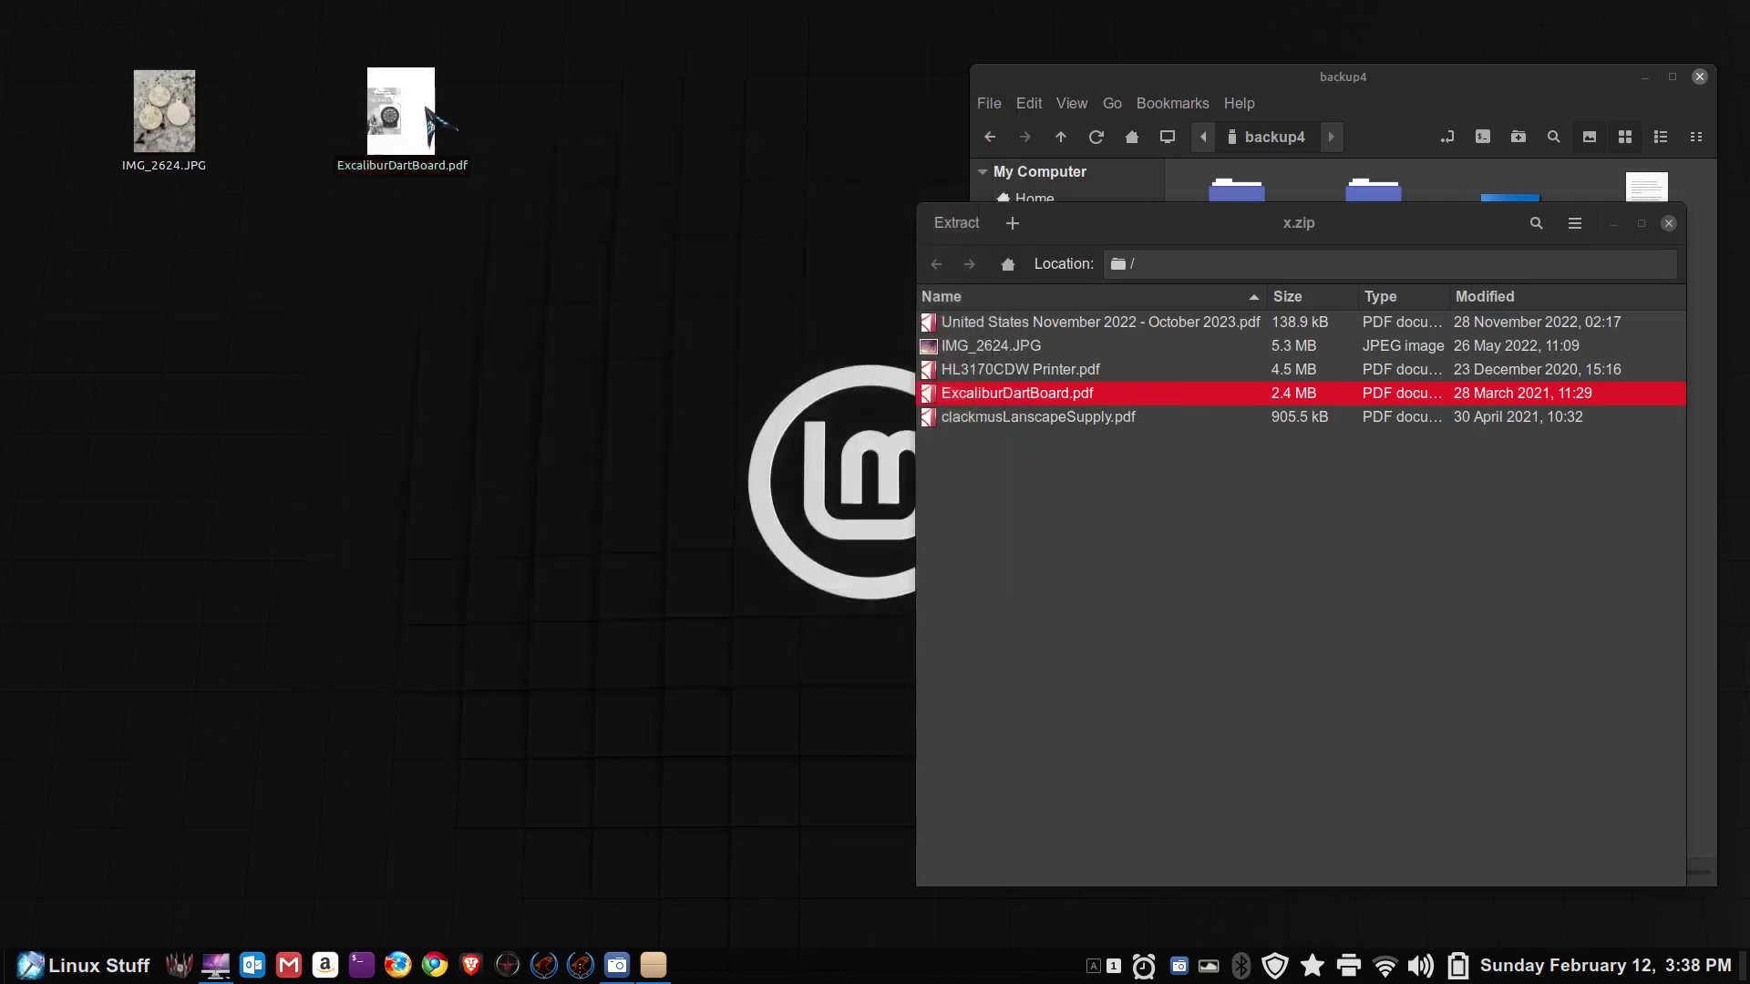
# Step: Open the desktop copy of ExcaliburDartBoard.pdf in Xreader and check the viewer's About information
pyautogui.doubleClick(427, 109)
pyautogui.click(322, 92)
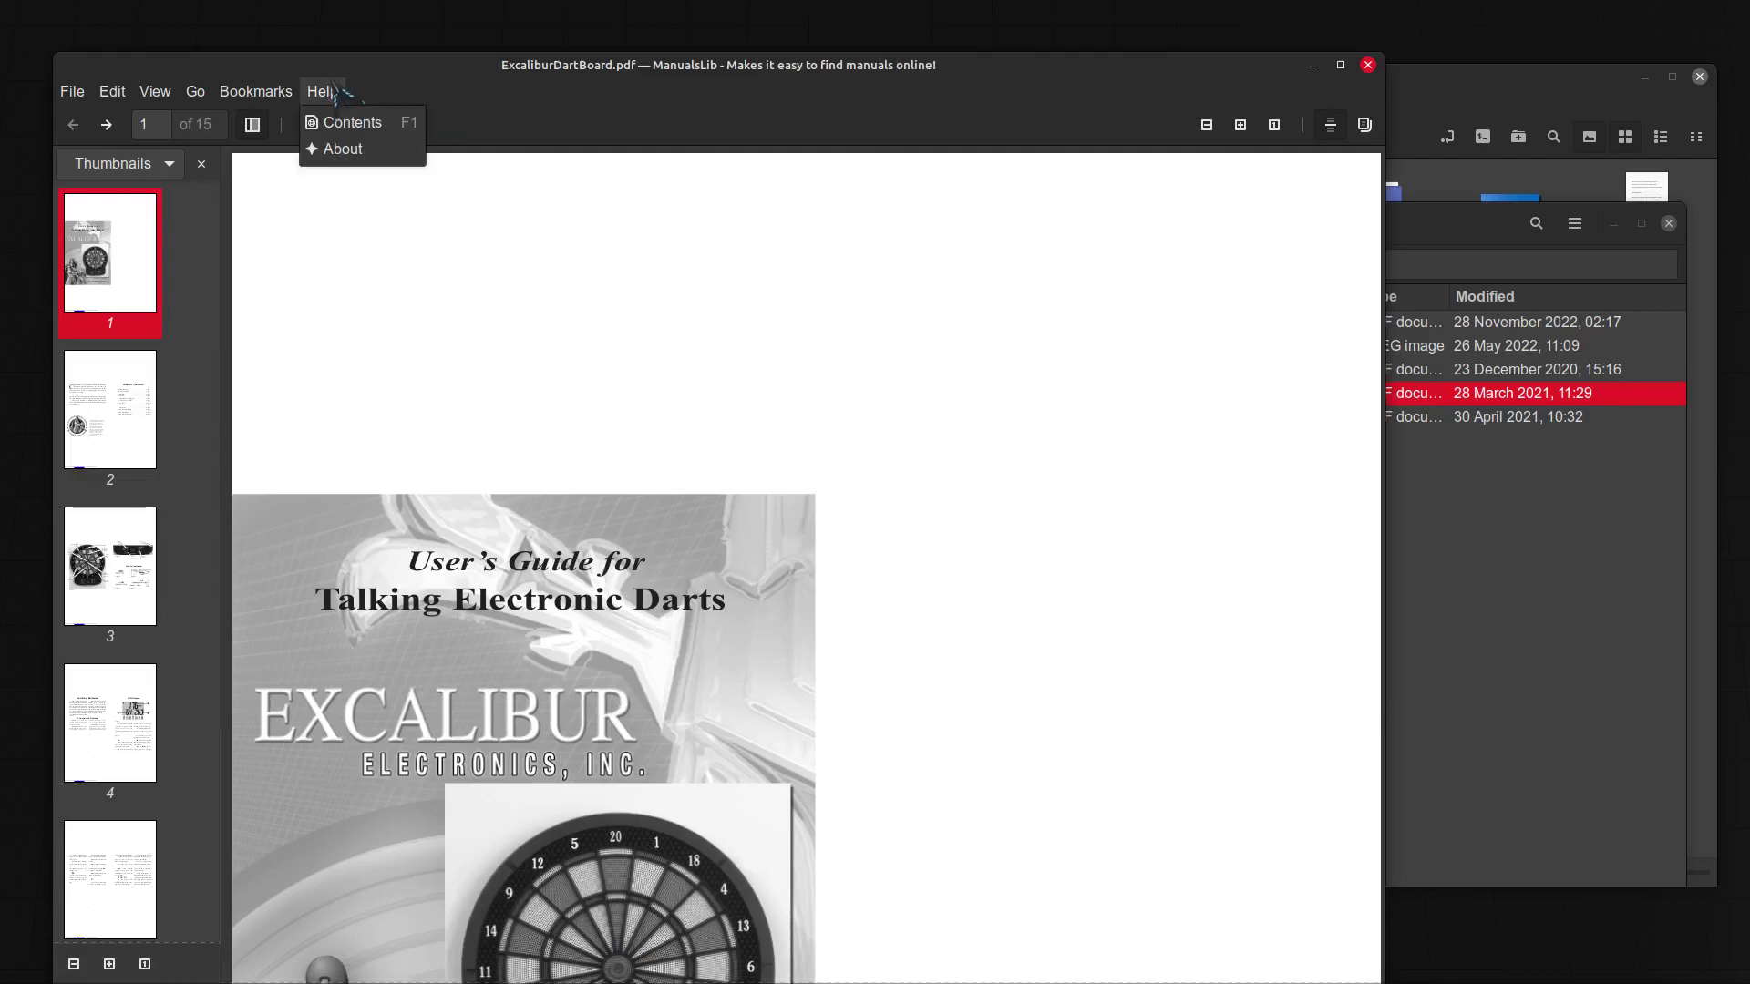
pyautogui.click(355, 150)
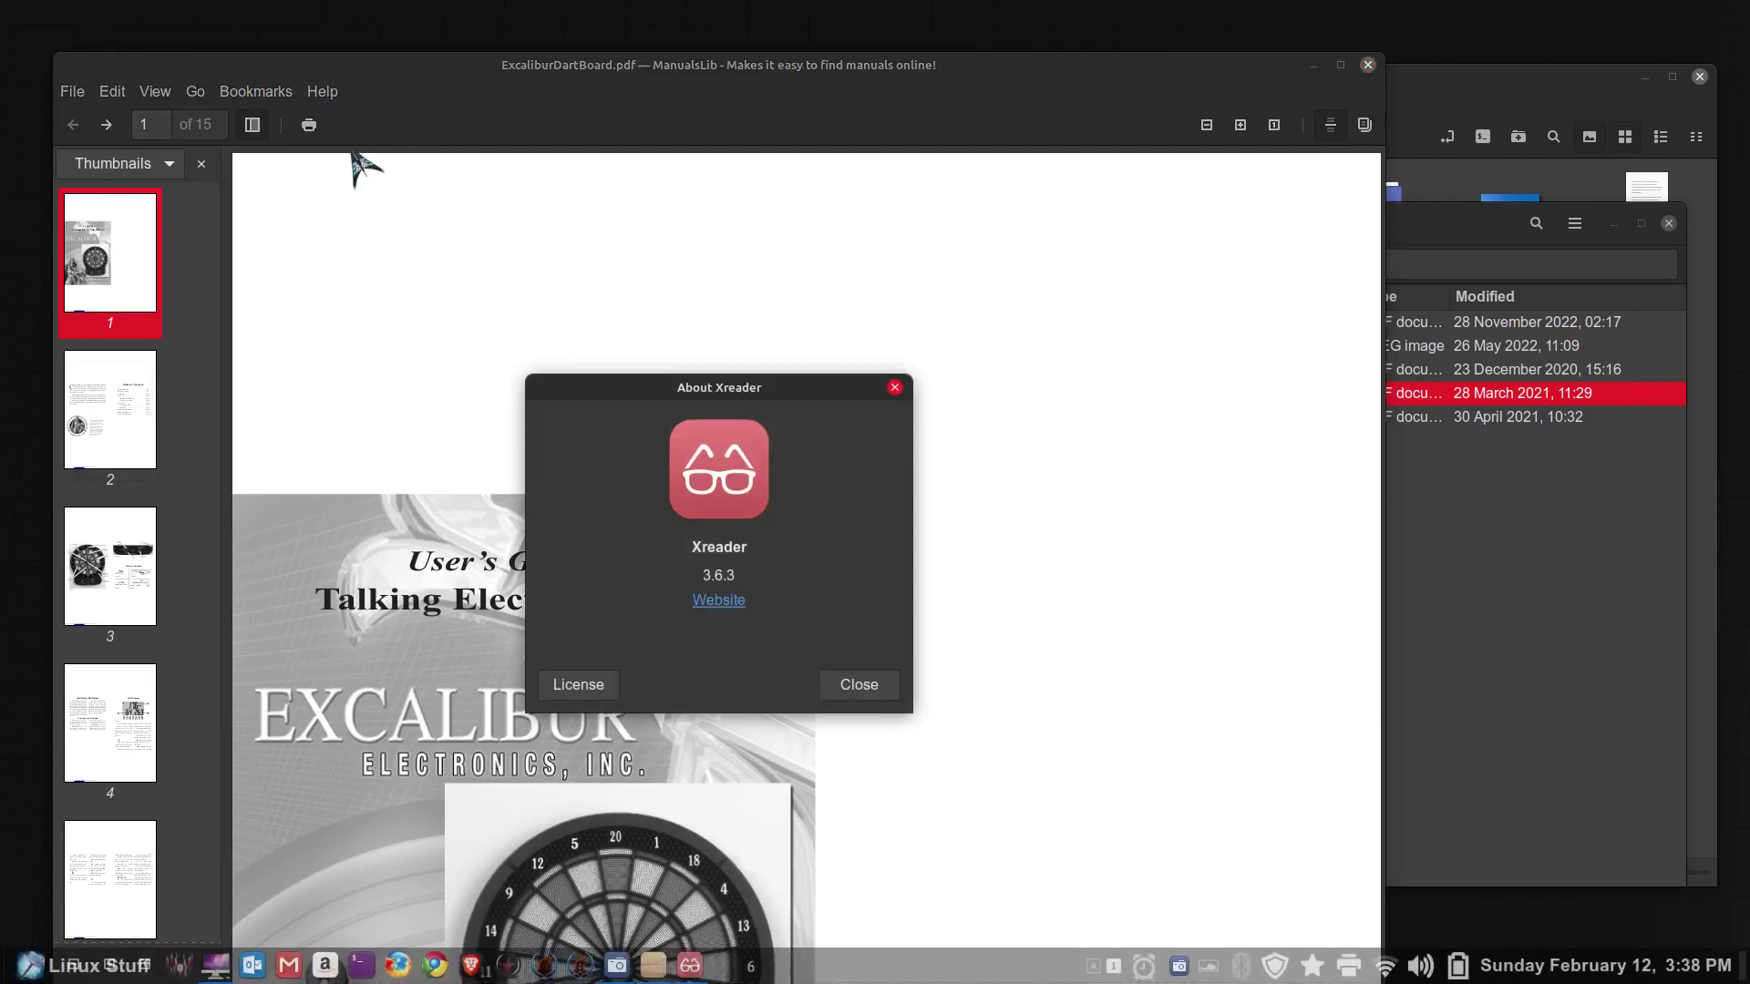
pyautogui.click(895, 388)
# Step: Browse the opening pages of the dartboard manual and jump to page 3
pyautogui.scroll(-5, 408, 372)
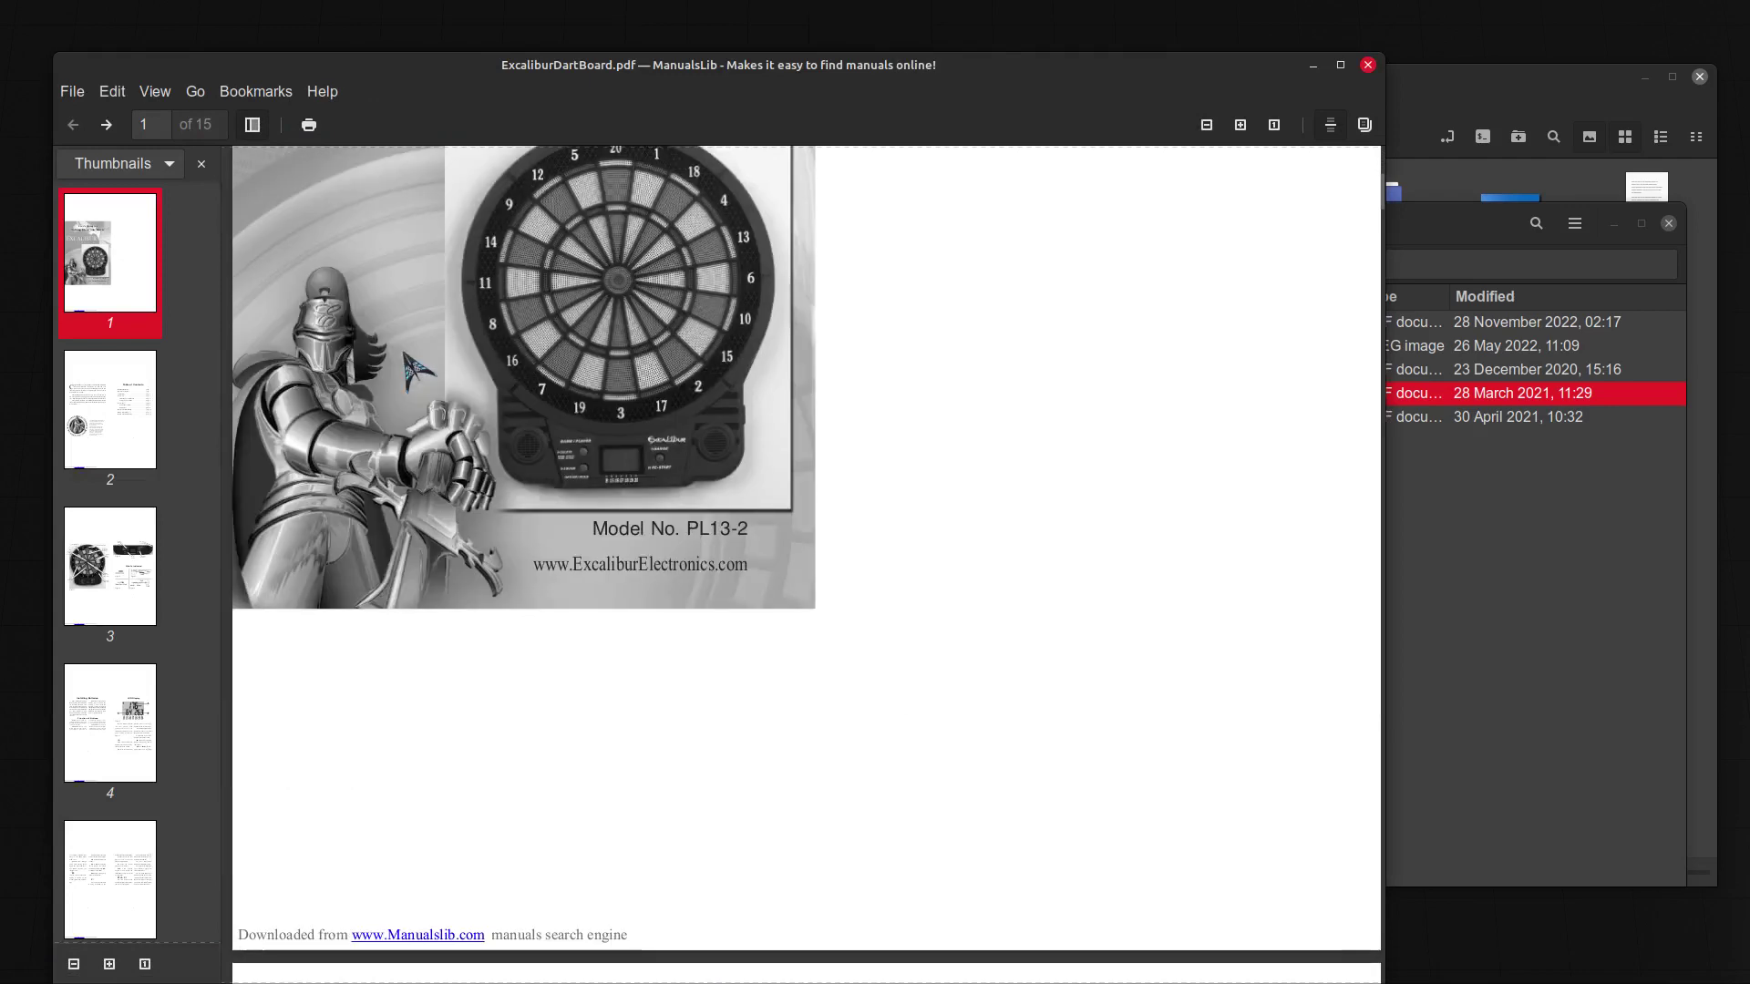
pyautogui.scroll(-5, 410, 368)
pyautogui.click(146, 580)
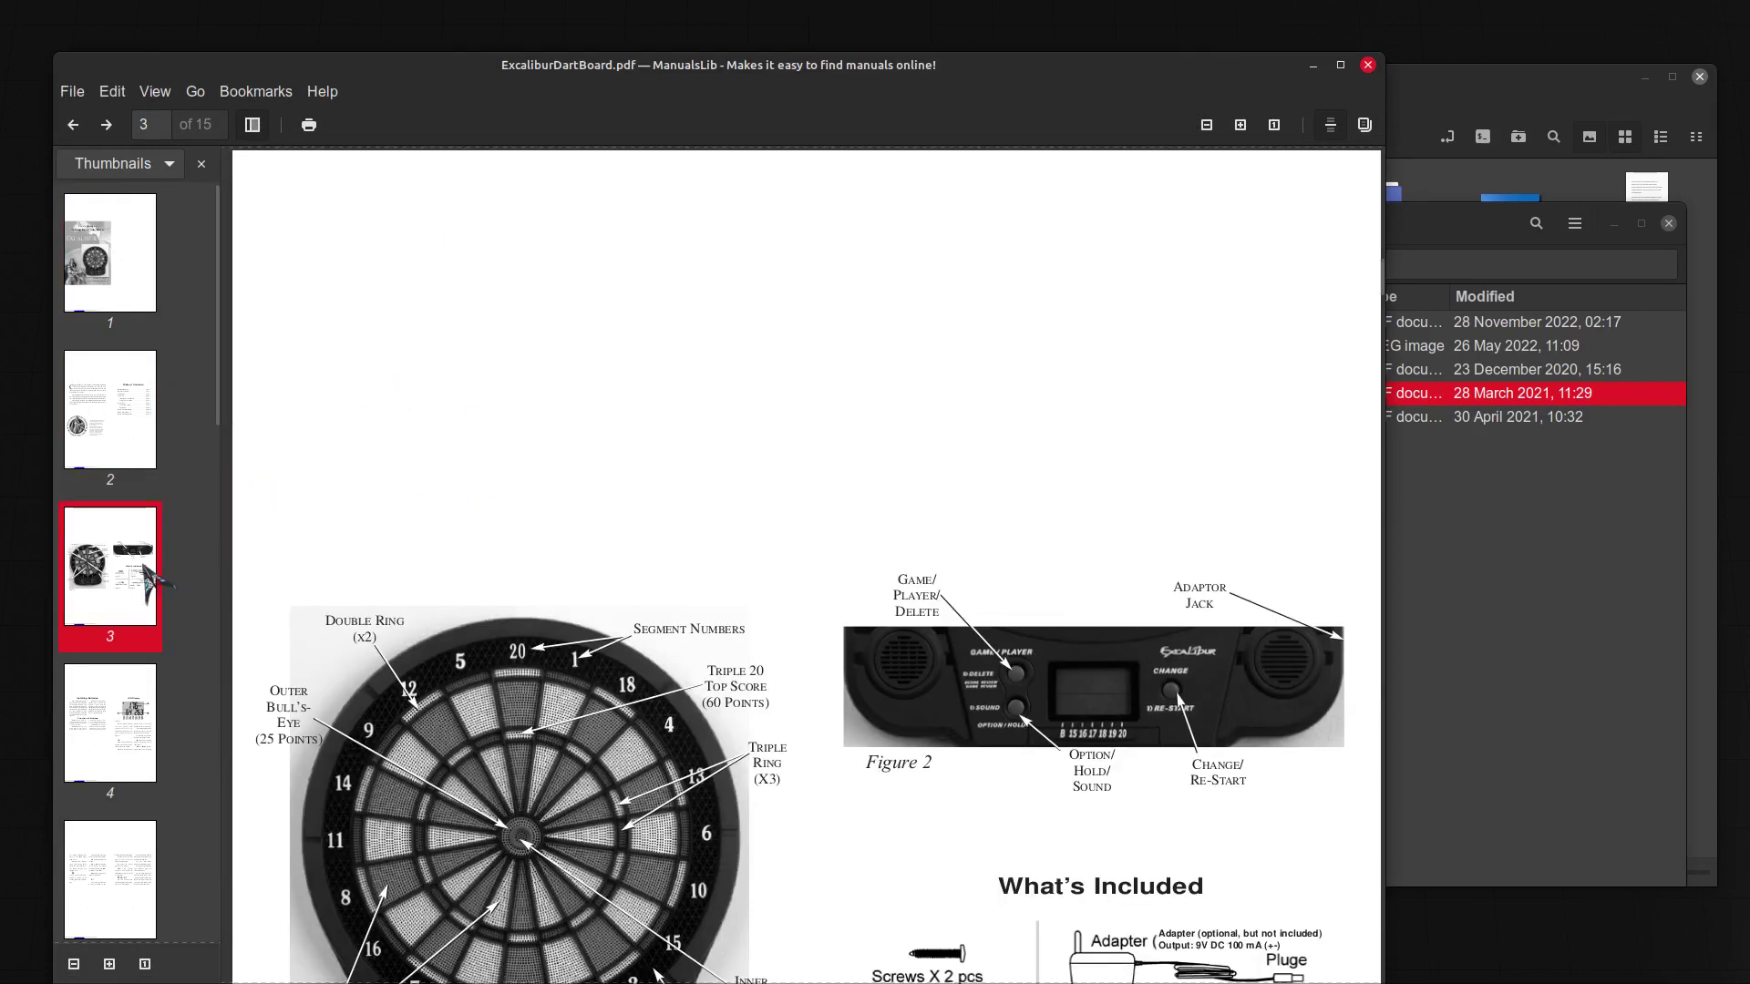
# Step: View pages 4 and 5 of the dartboard manual, and close the PDF viewer and the x.zip archive window
pyautogui.click(145, 709)
pyautogui.click(150, 830)
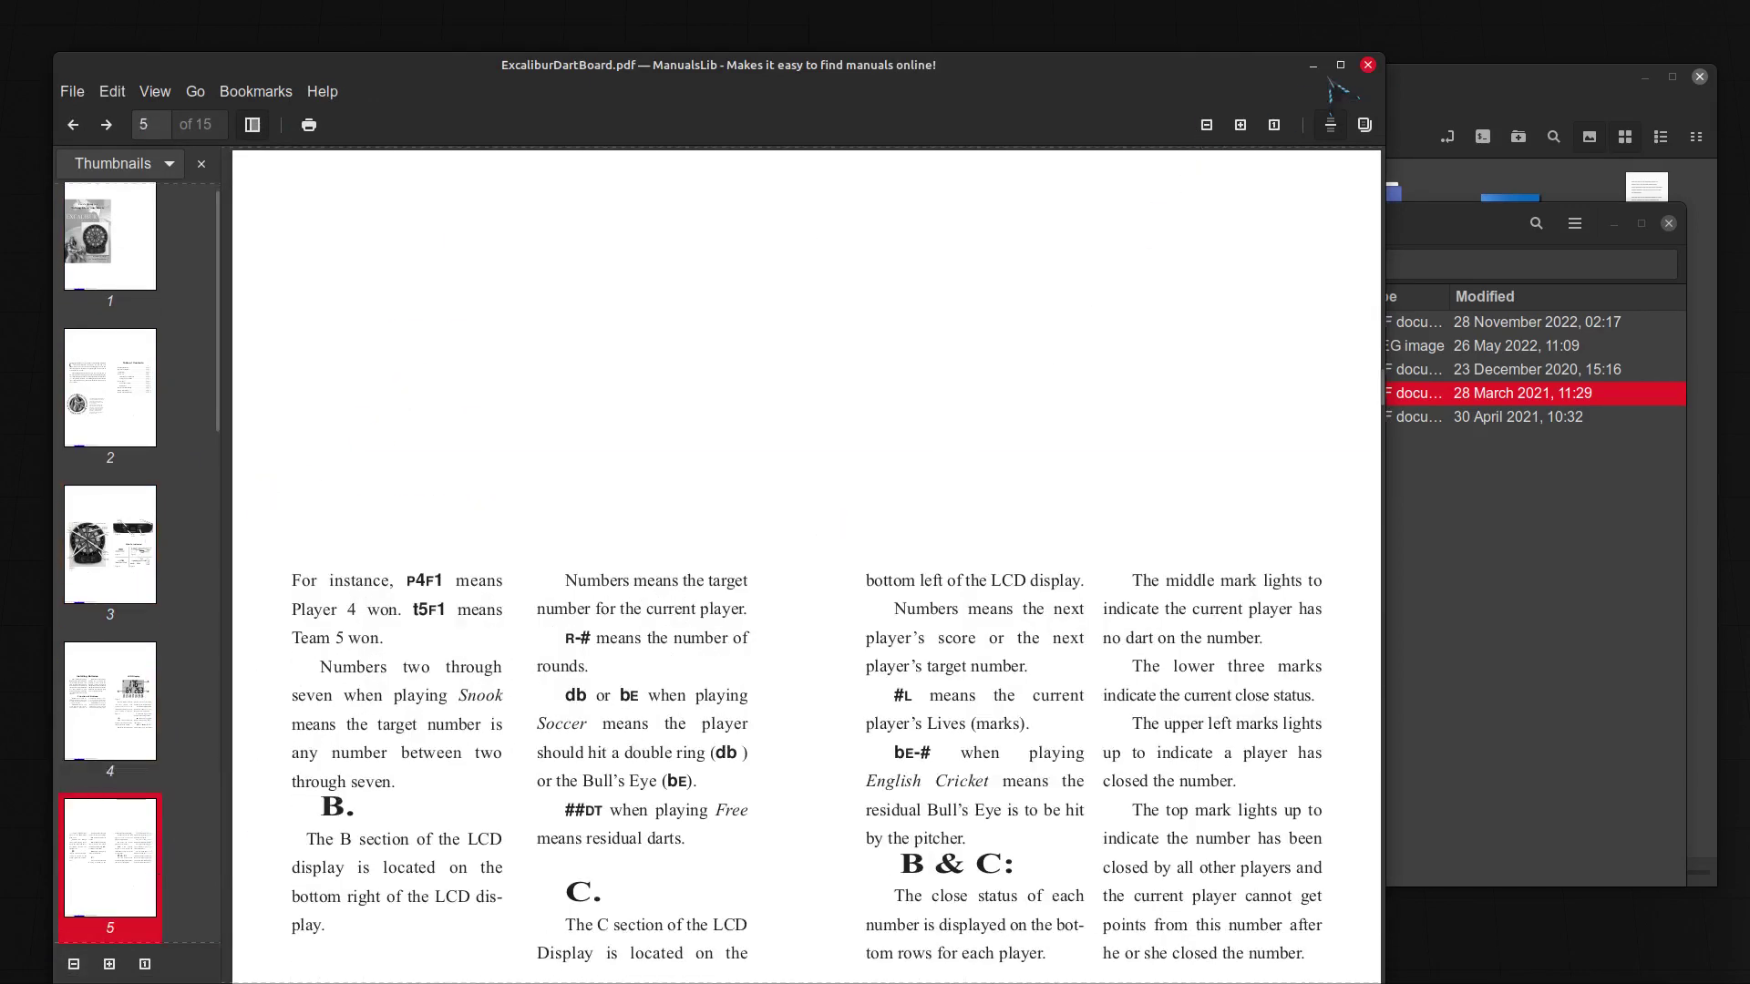
pyautogui.click(1368, 64)
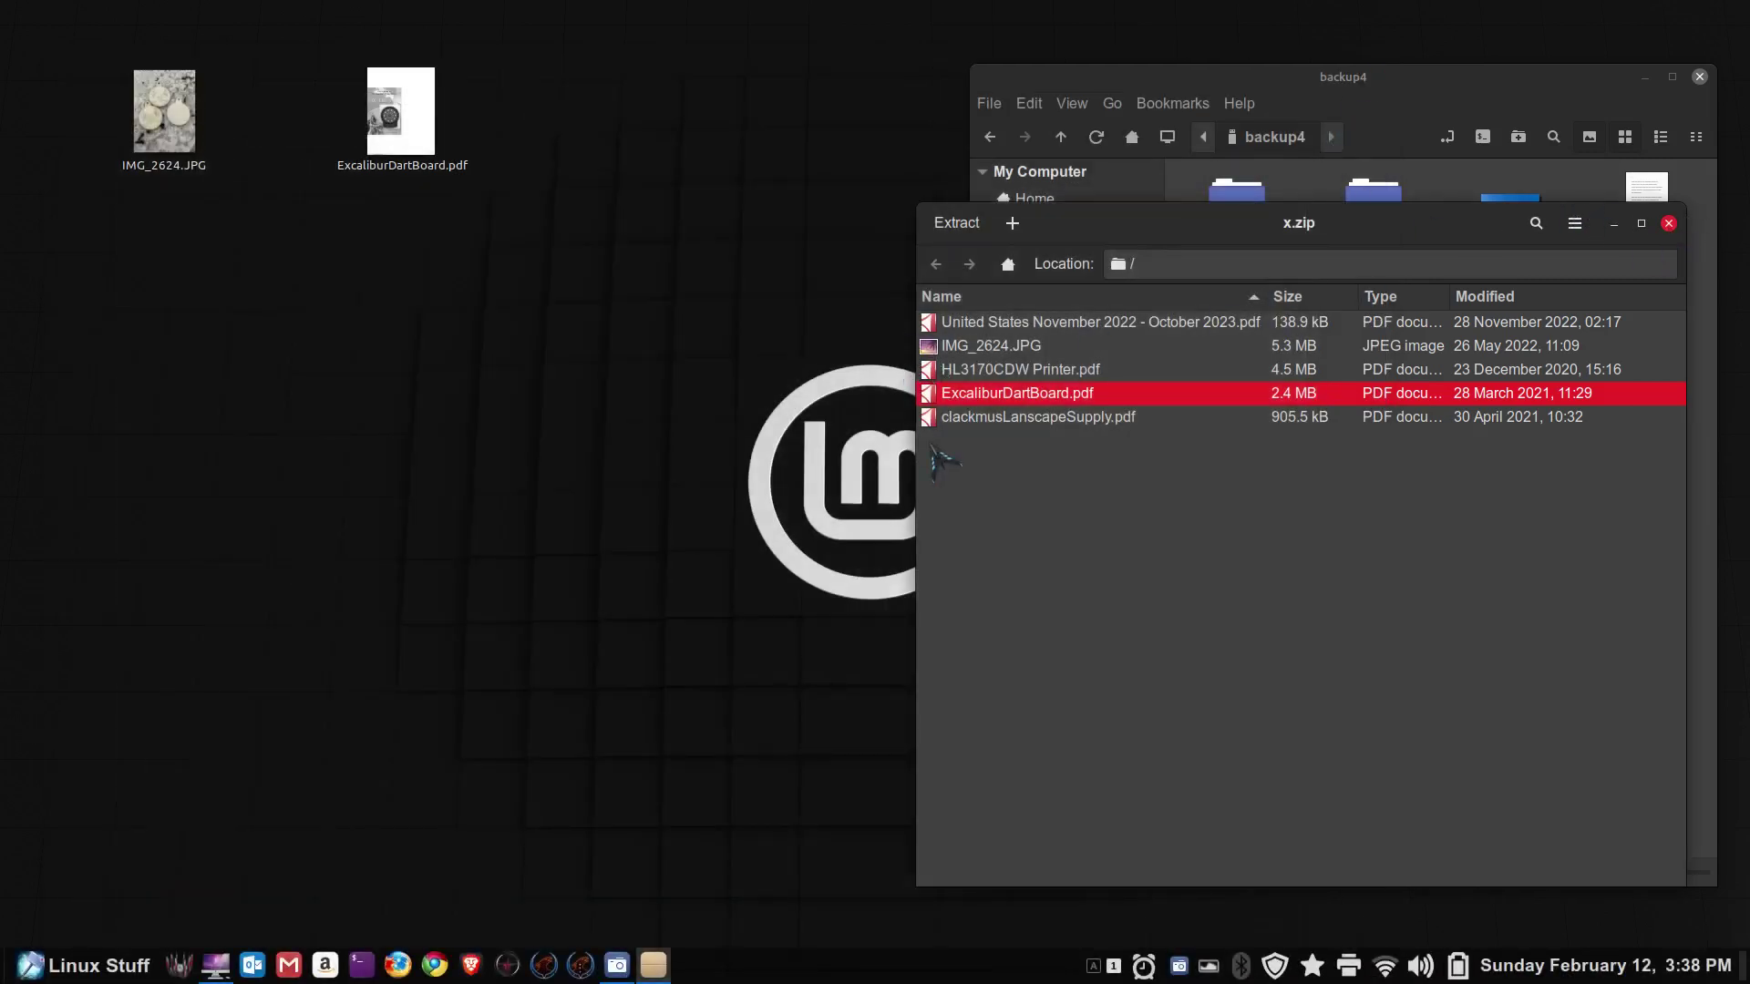
pyautogui.click(1668, 223)
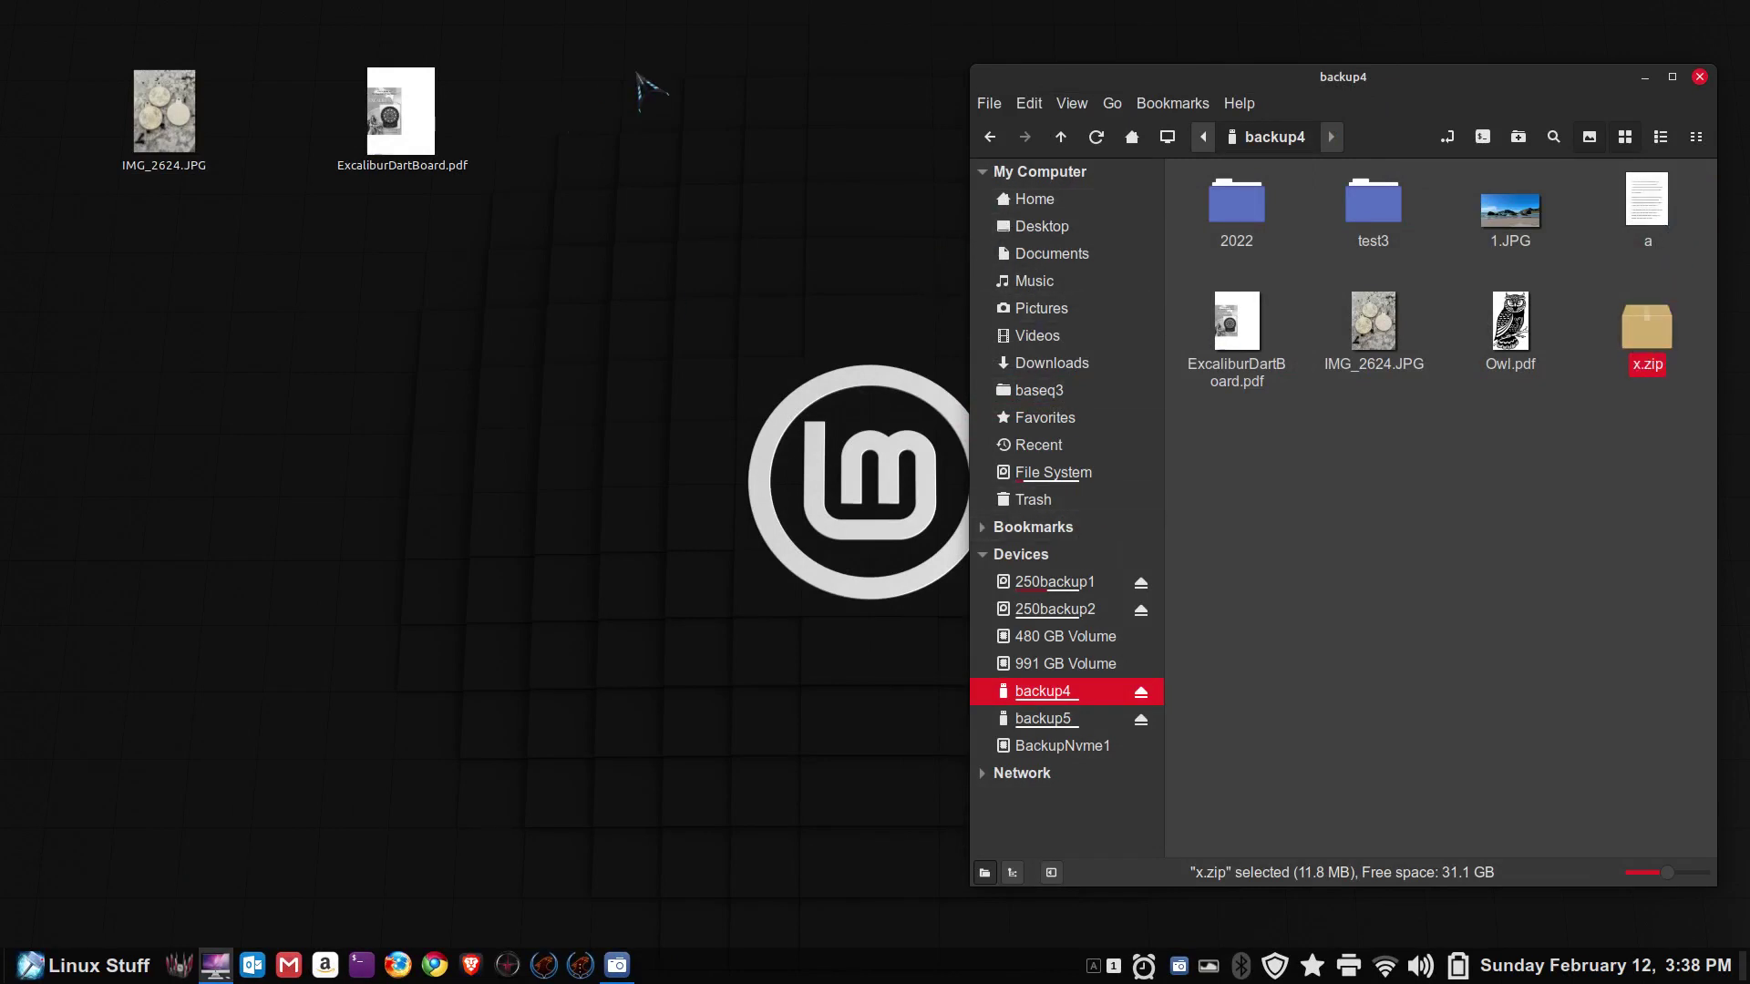
# Step: Delete the extracted IMG_2624.JPG and ExcaliburDartBoard.pdf from the desktop, and move the backup4 window to the middle of the screen
pyautogui.moveTo(636, 74); pyautogui.dragTo(134, 196)
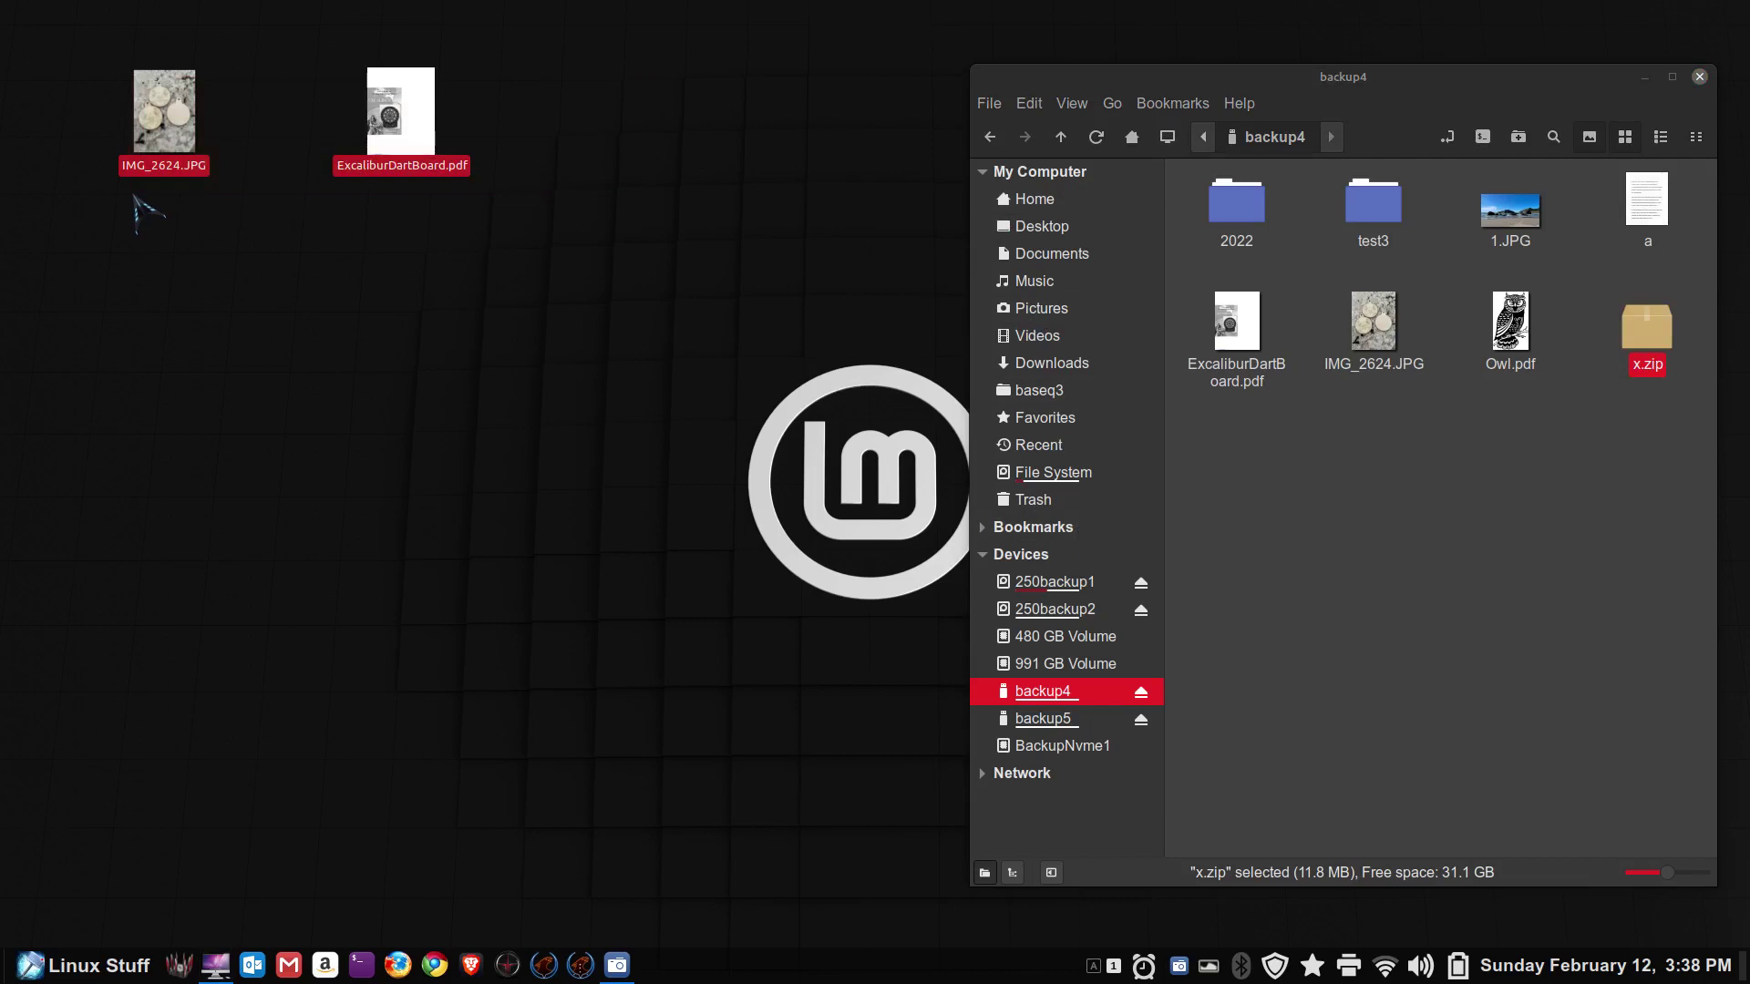
pyautogui.press('Delete')
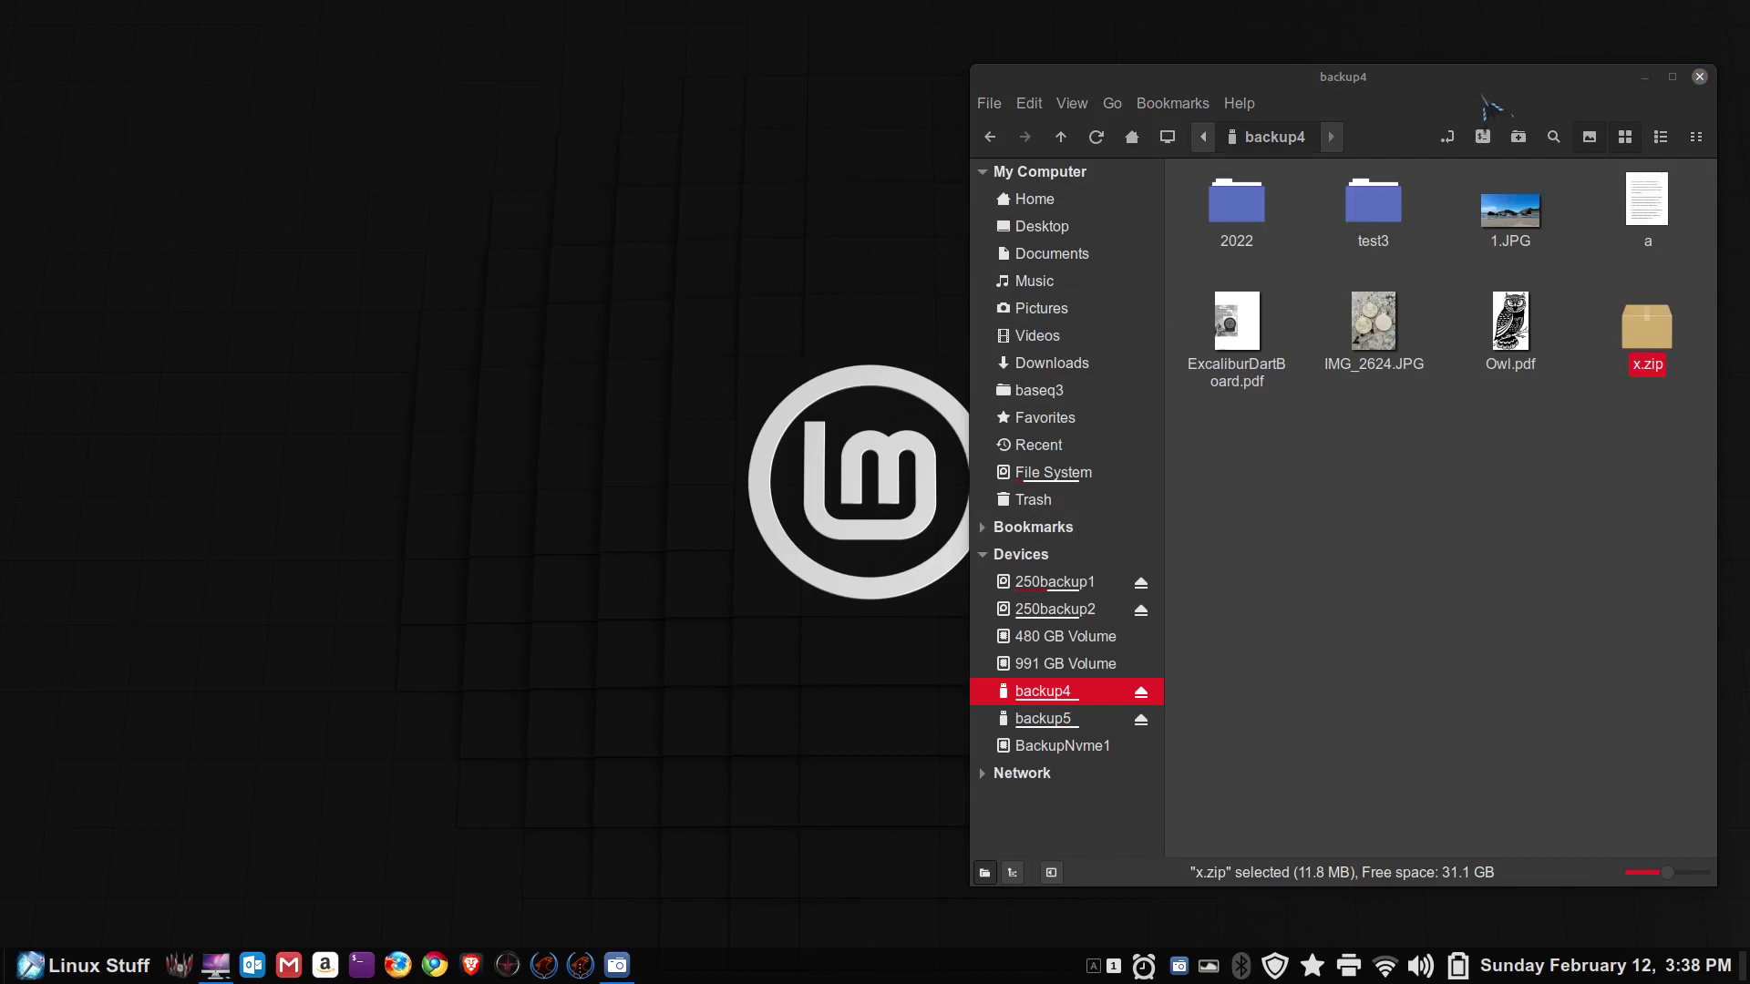
pyautogui.moveTo(1487, 102); pyautogui.dragTo(1164, 93)
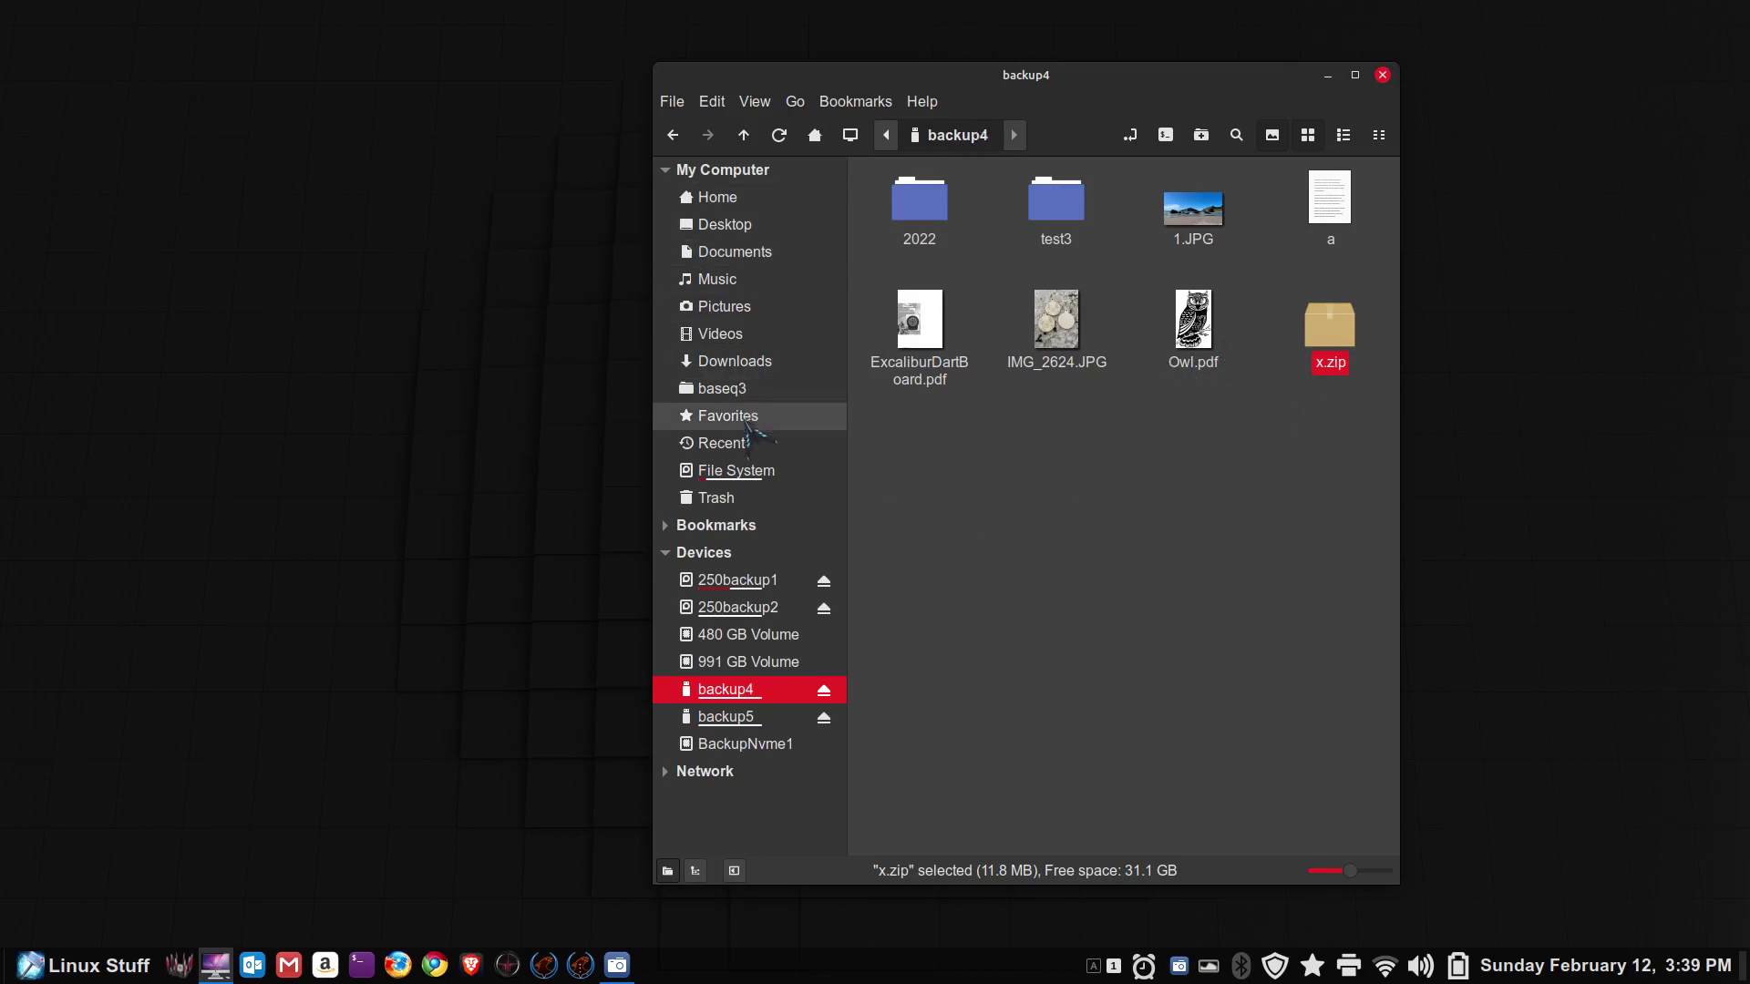
# Step: Look through the Downloads folder, viewing it briefly in a maximized window before restoring the window size
pyautogui.click(743, 362)
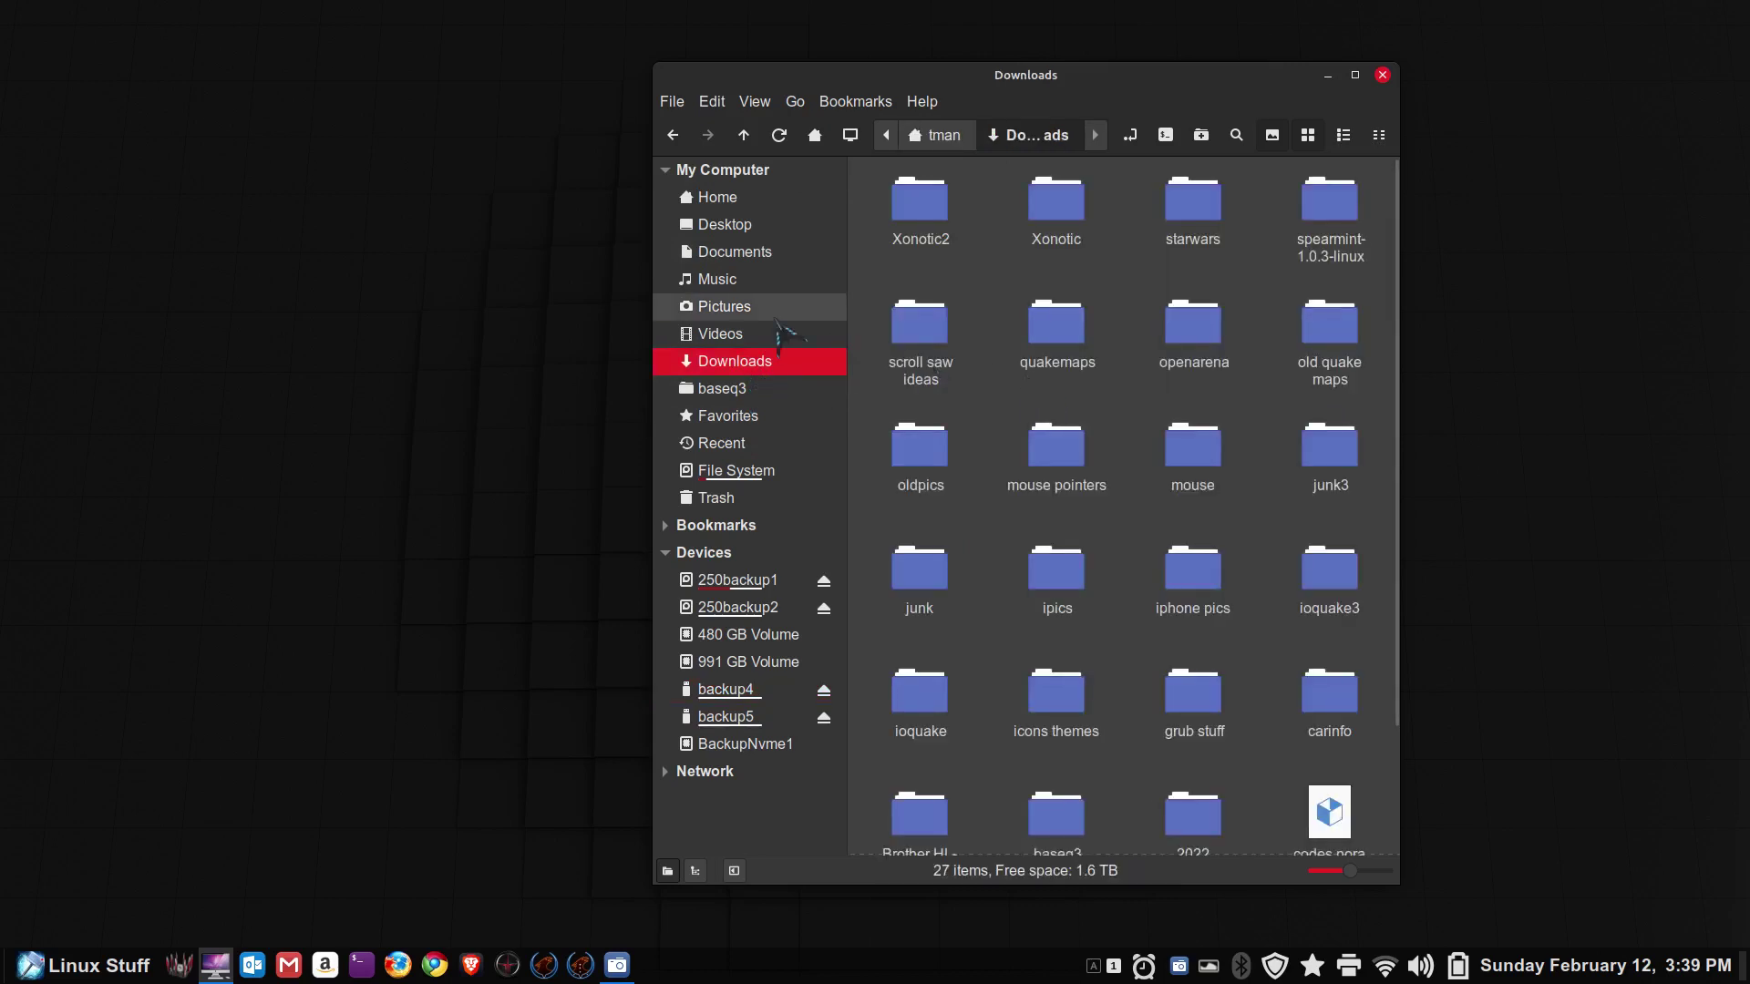
pyautogui.scroll(-3, 939, 377)
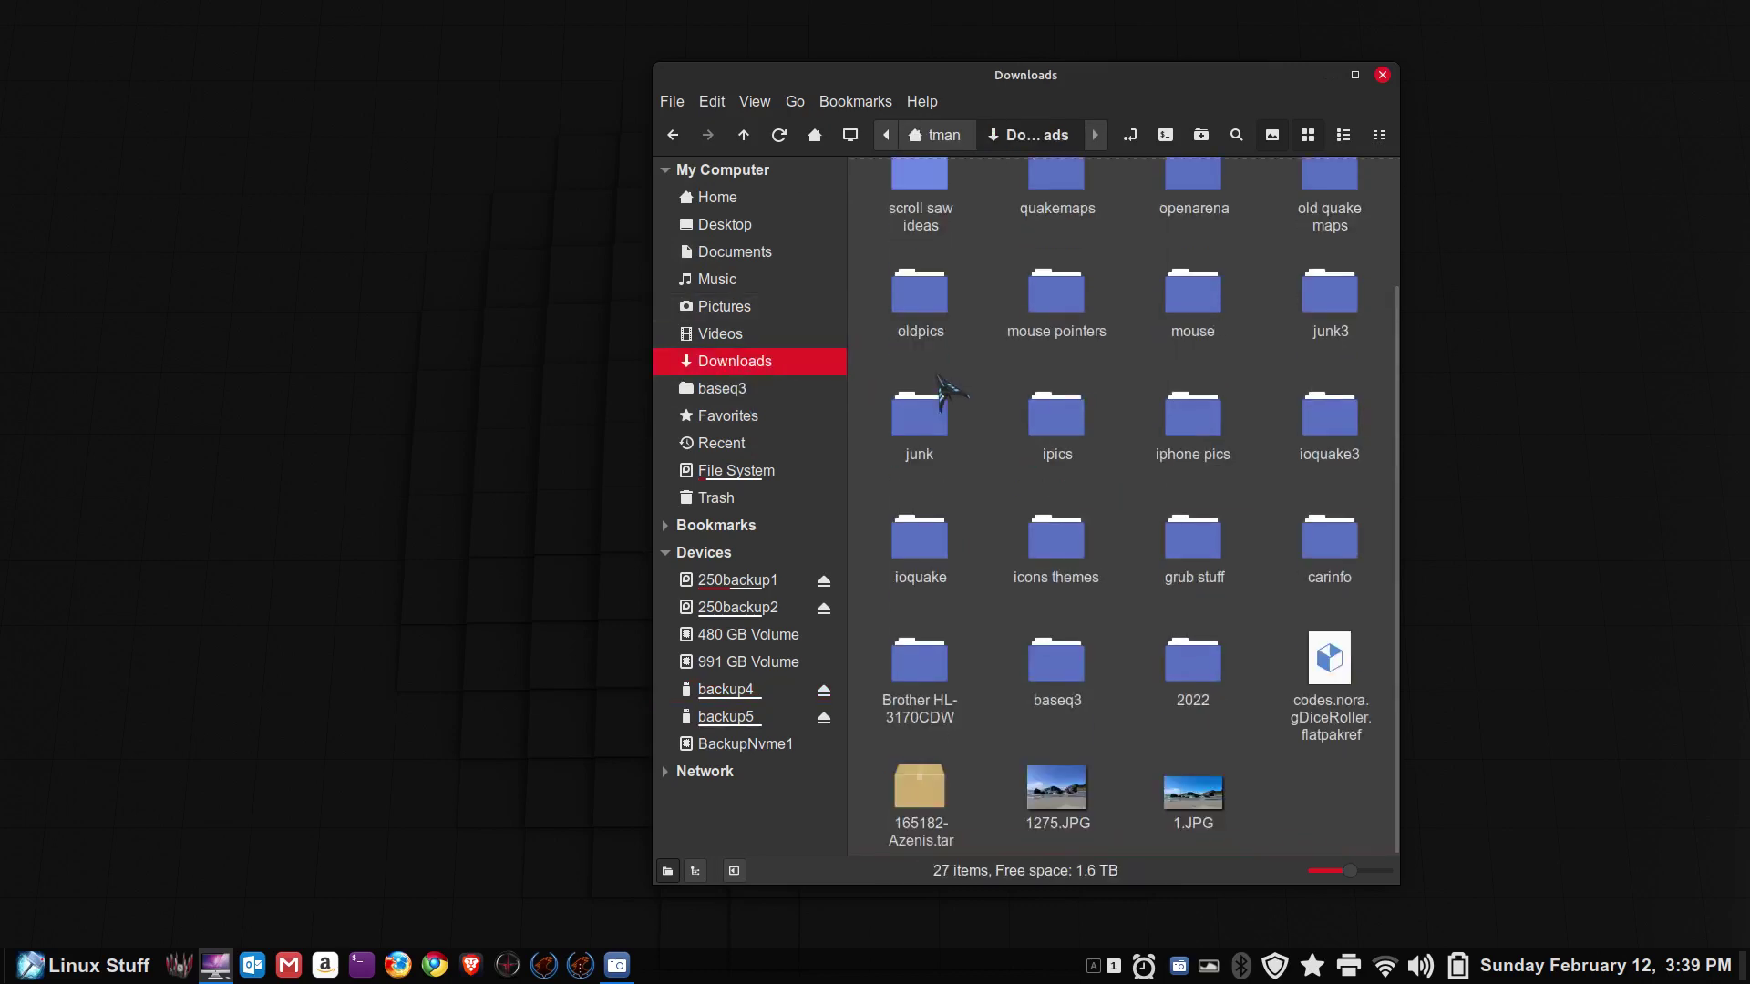
pyautogui.scroll(3, 939, 375)
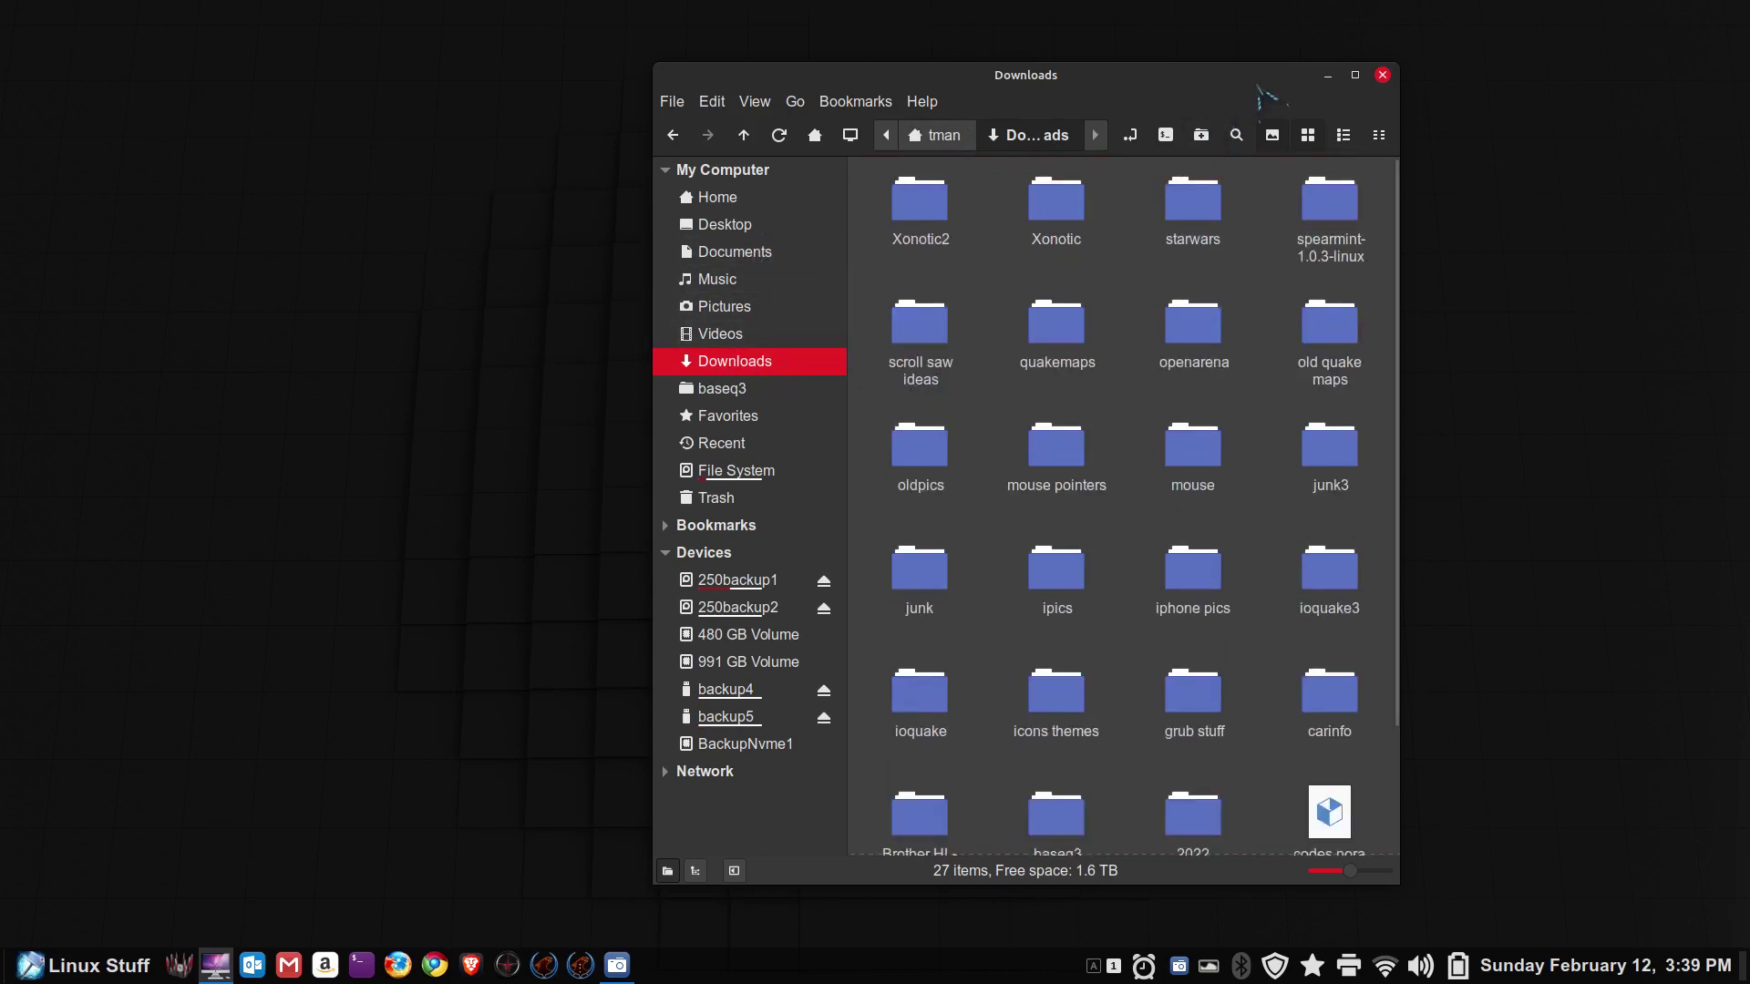
pyautogui.click(1355, 75)
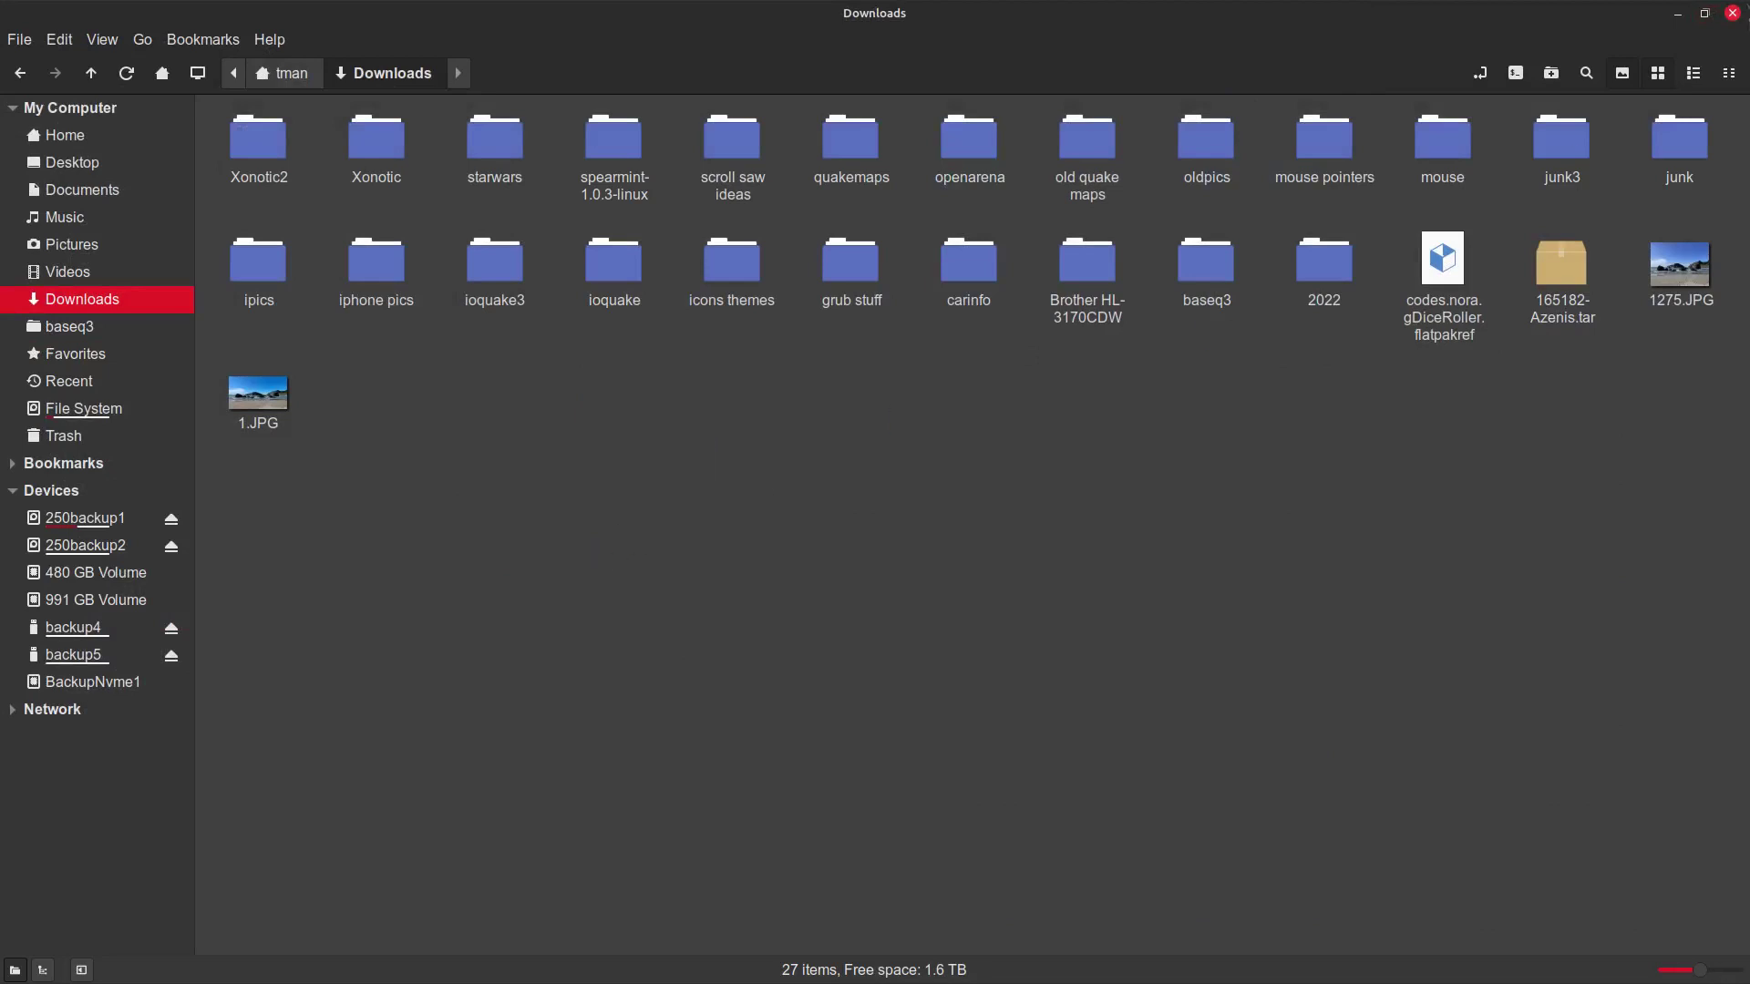
pyautogui.click(1705, 13)
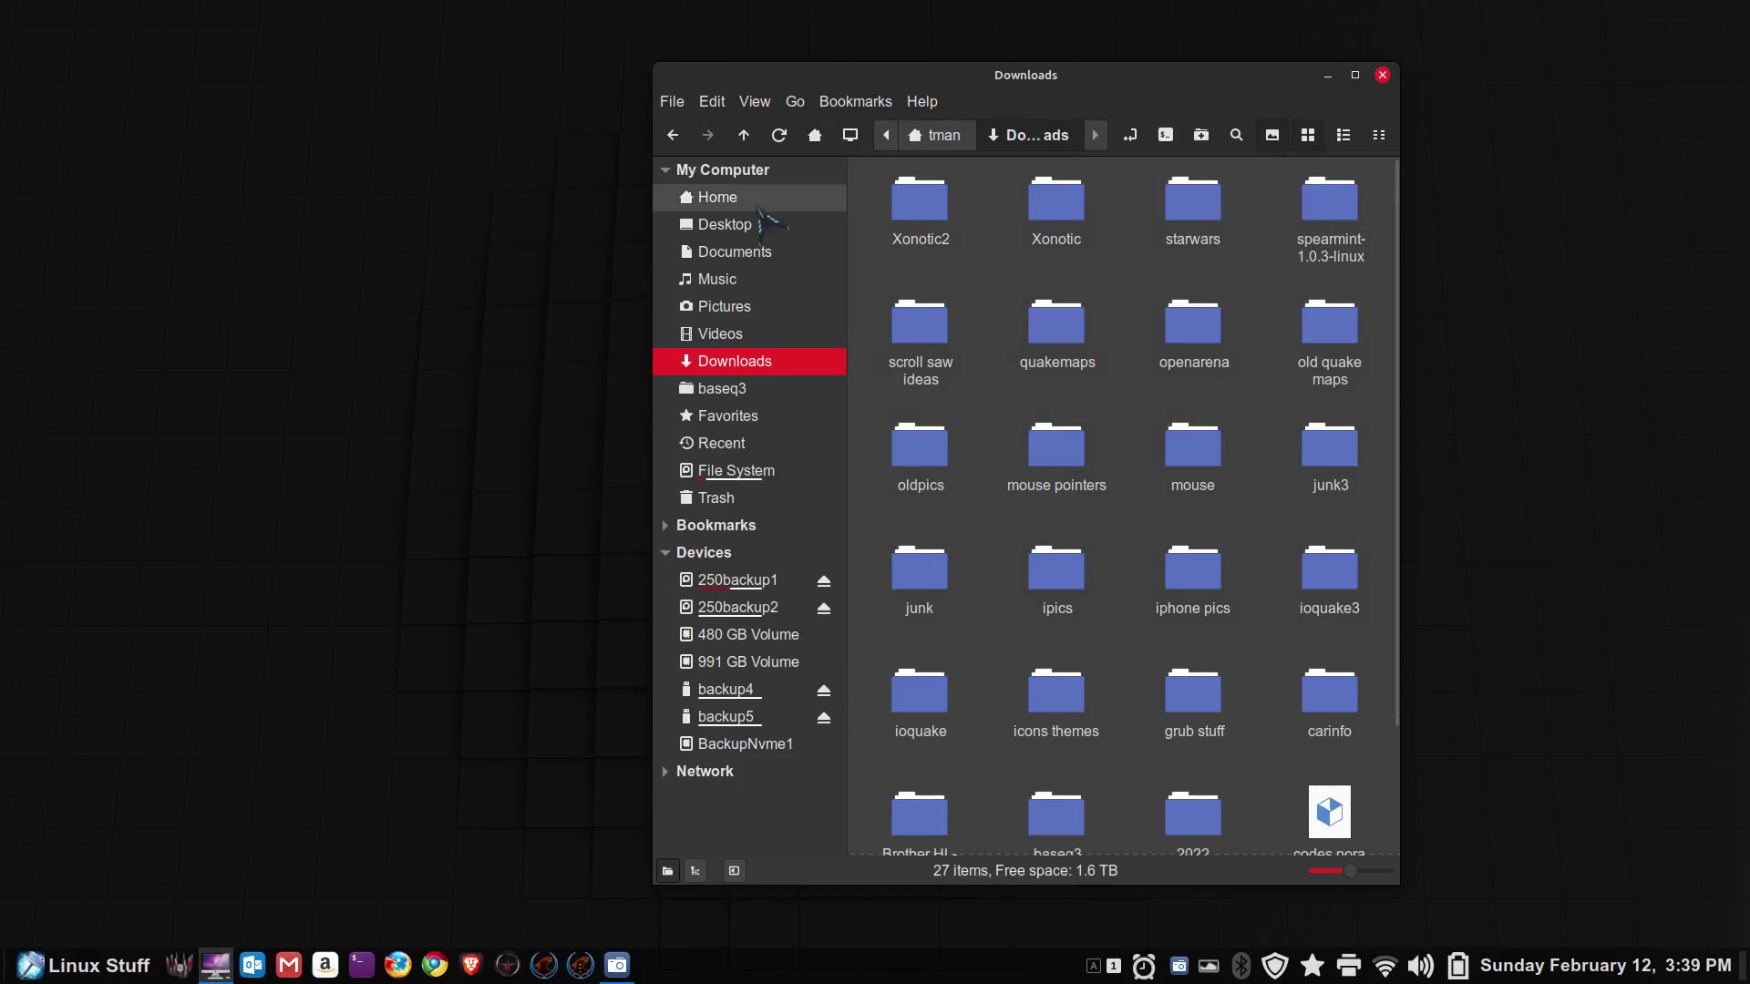
# Step: Check the free space shown for Home and backup4, and open the properties of backup4
pyautogui.click(729, 203)
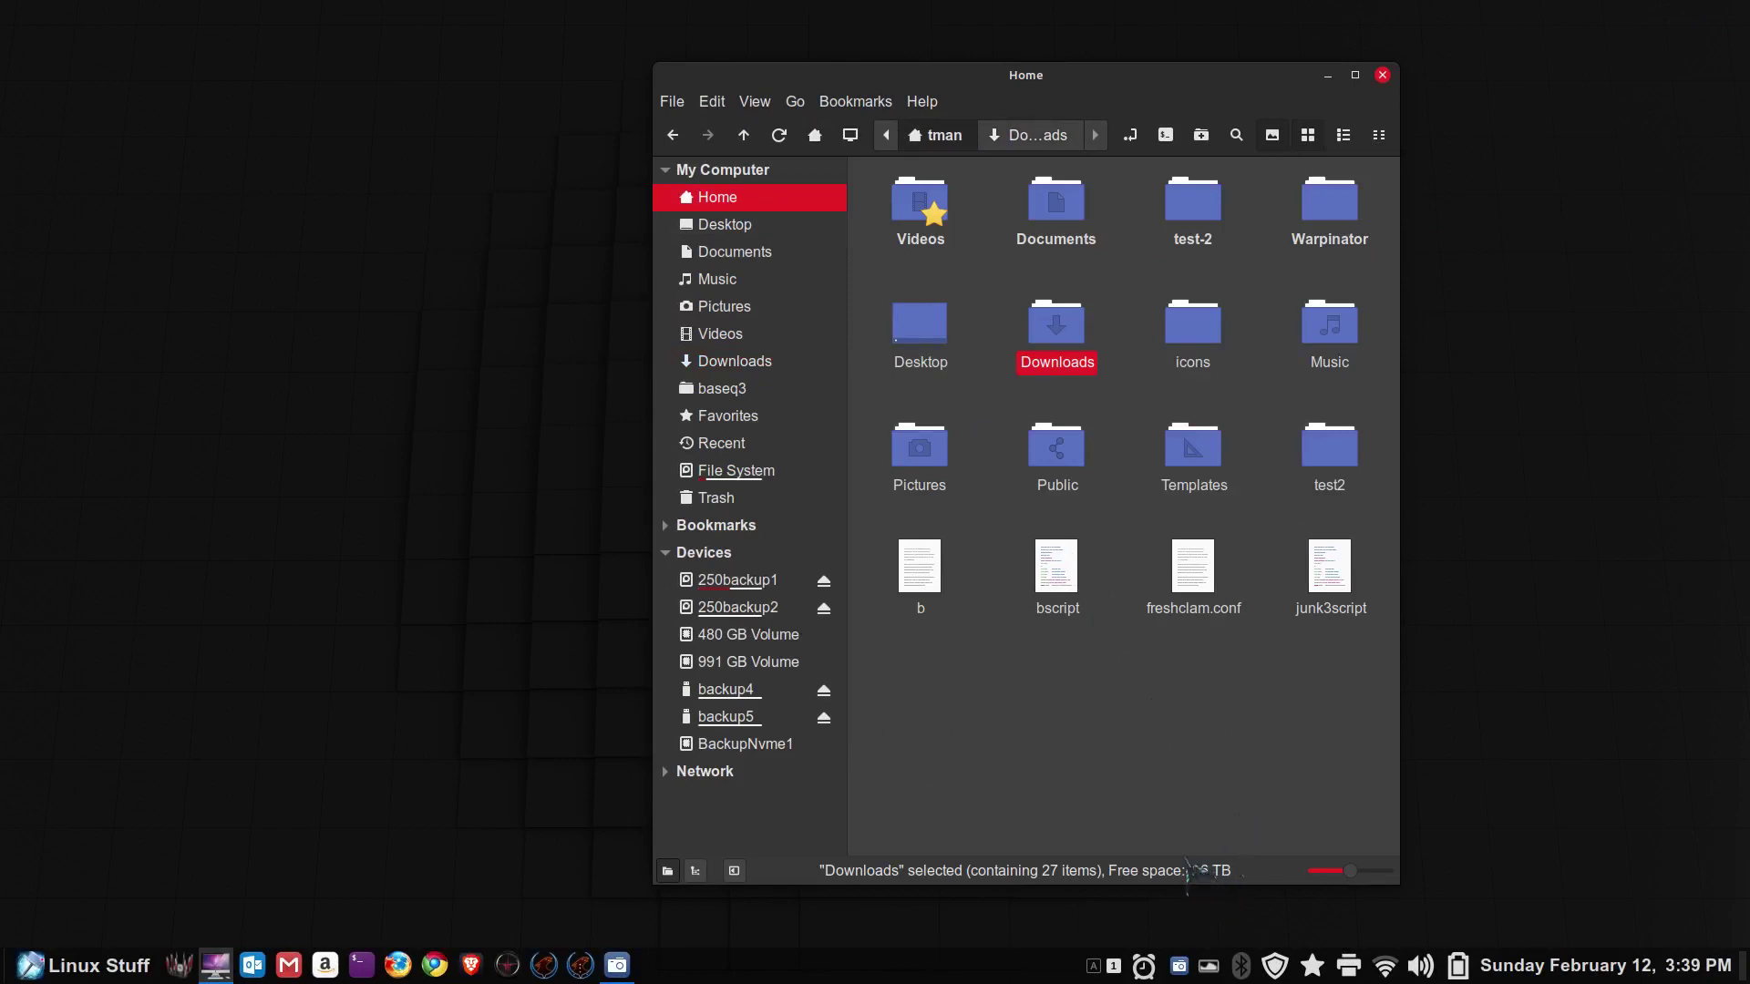
pyautogui.click(702, 699)
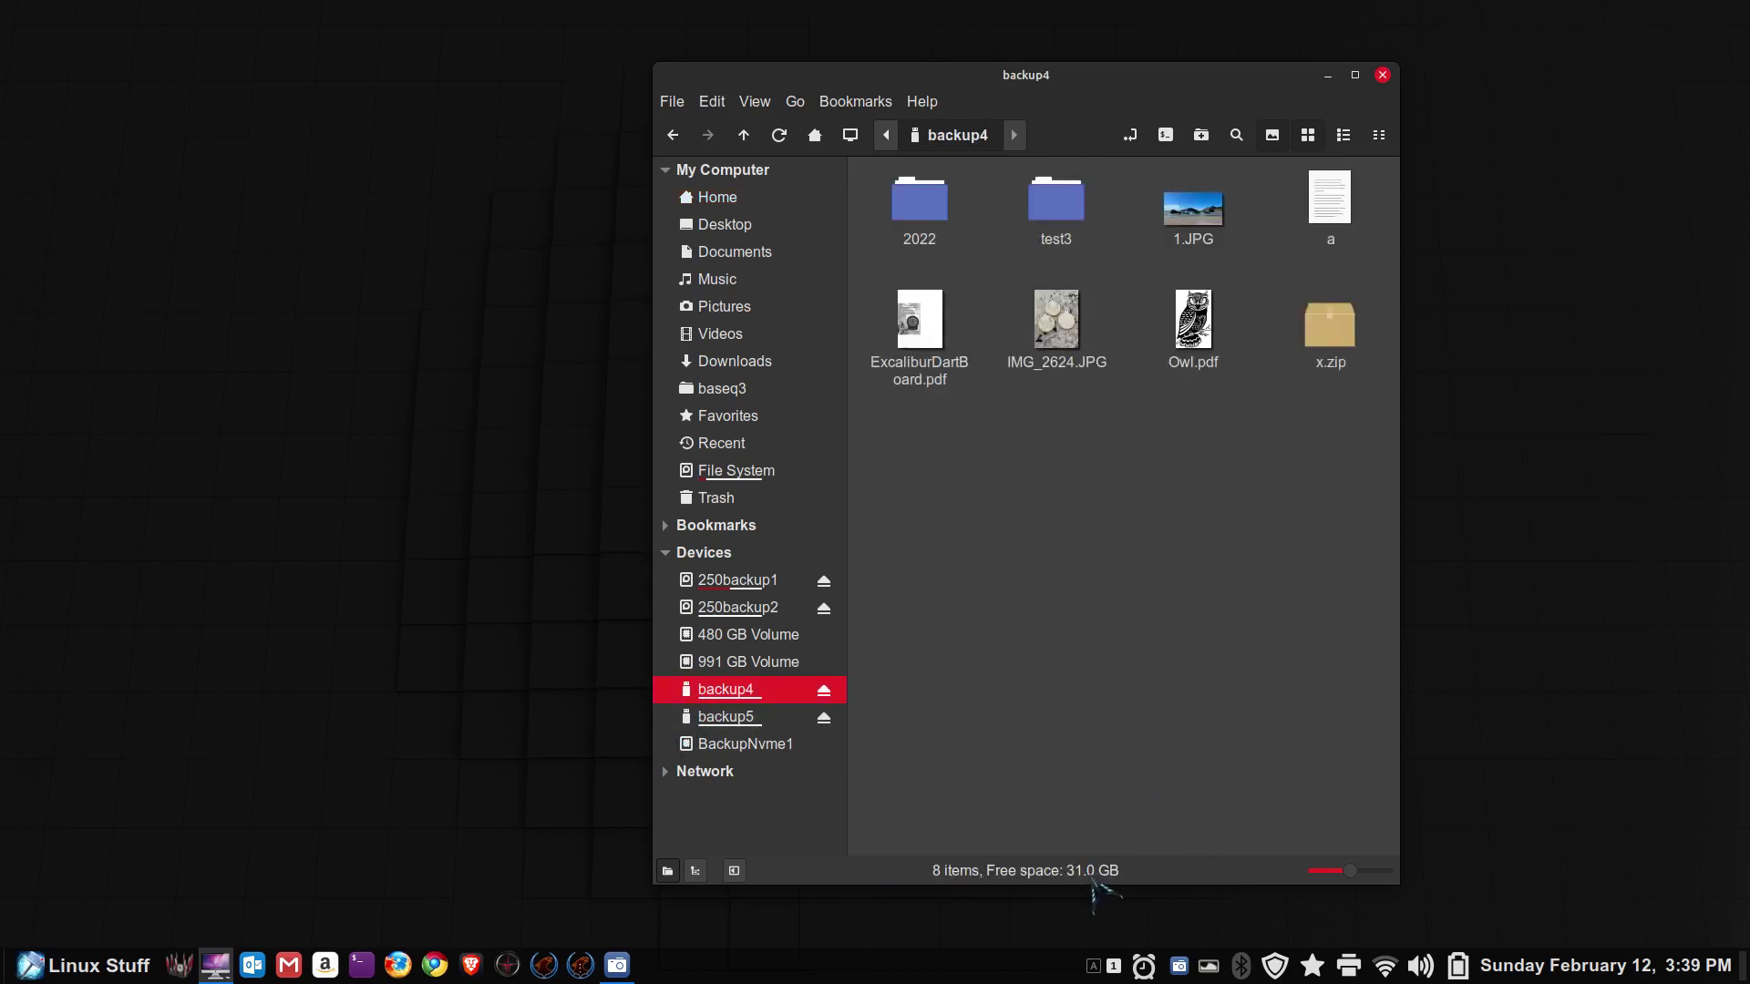
pyautogui.rightClick(737, 691)
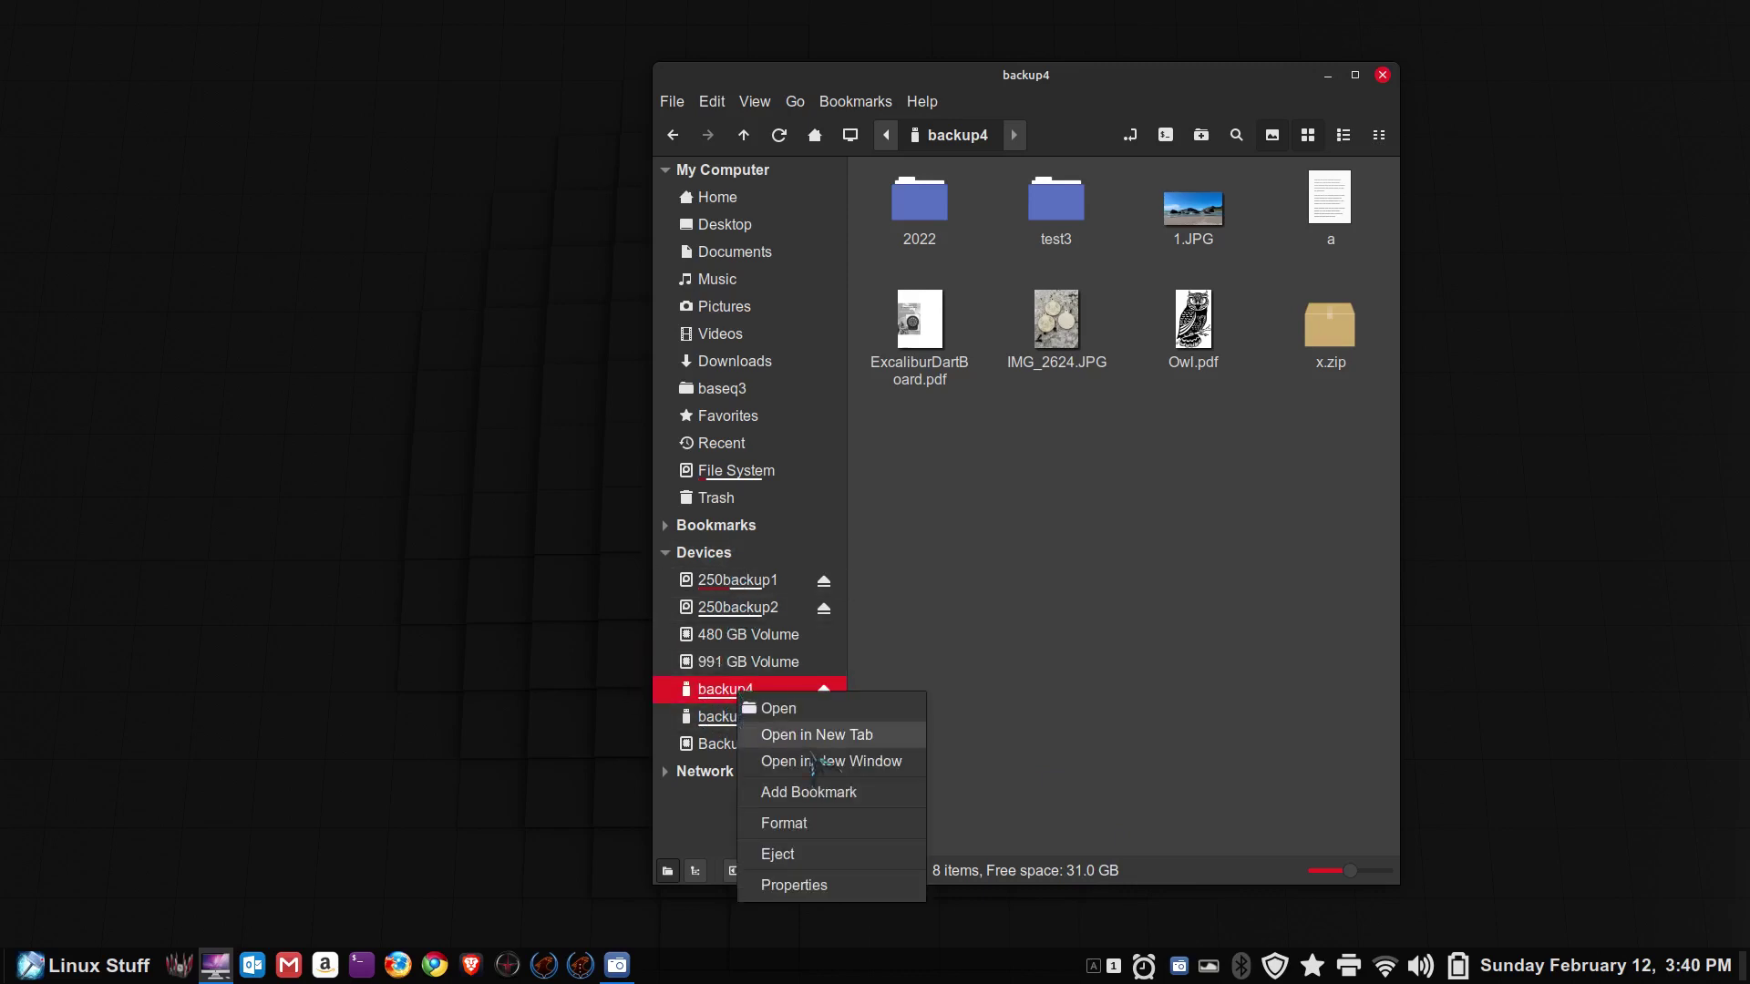
pyautogui.click(850, 887)
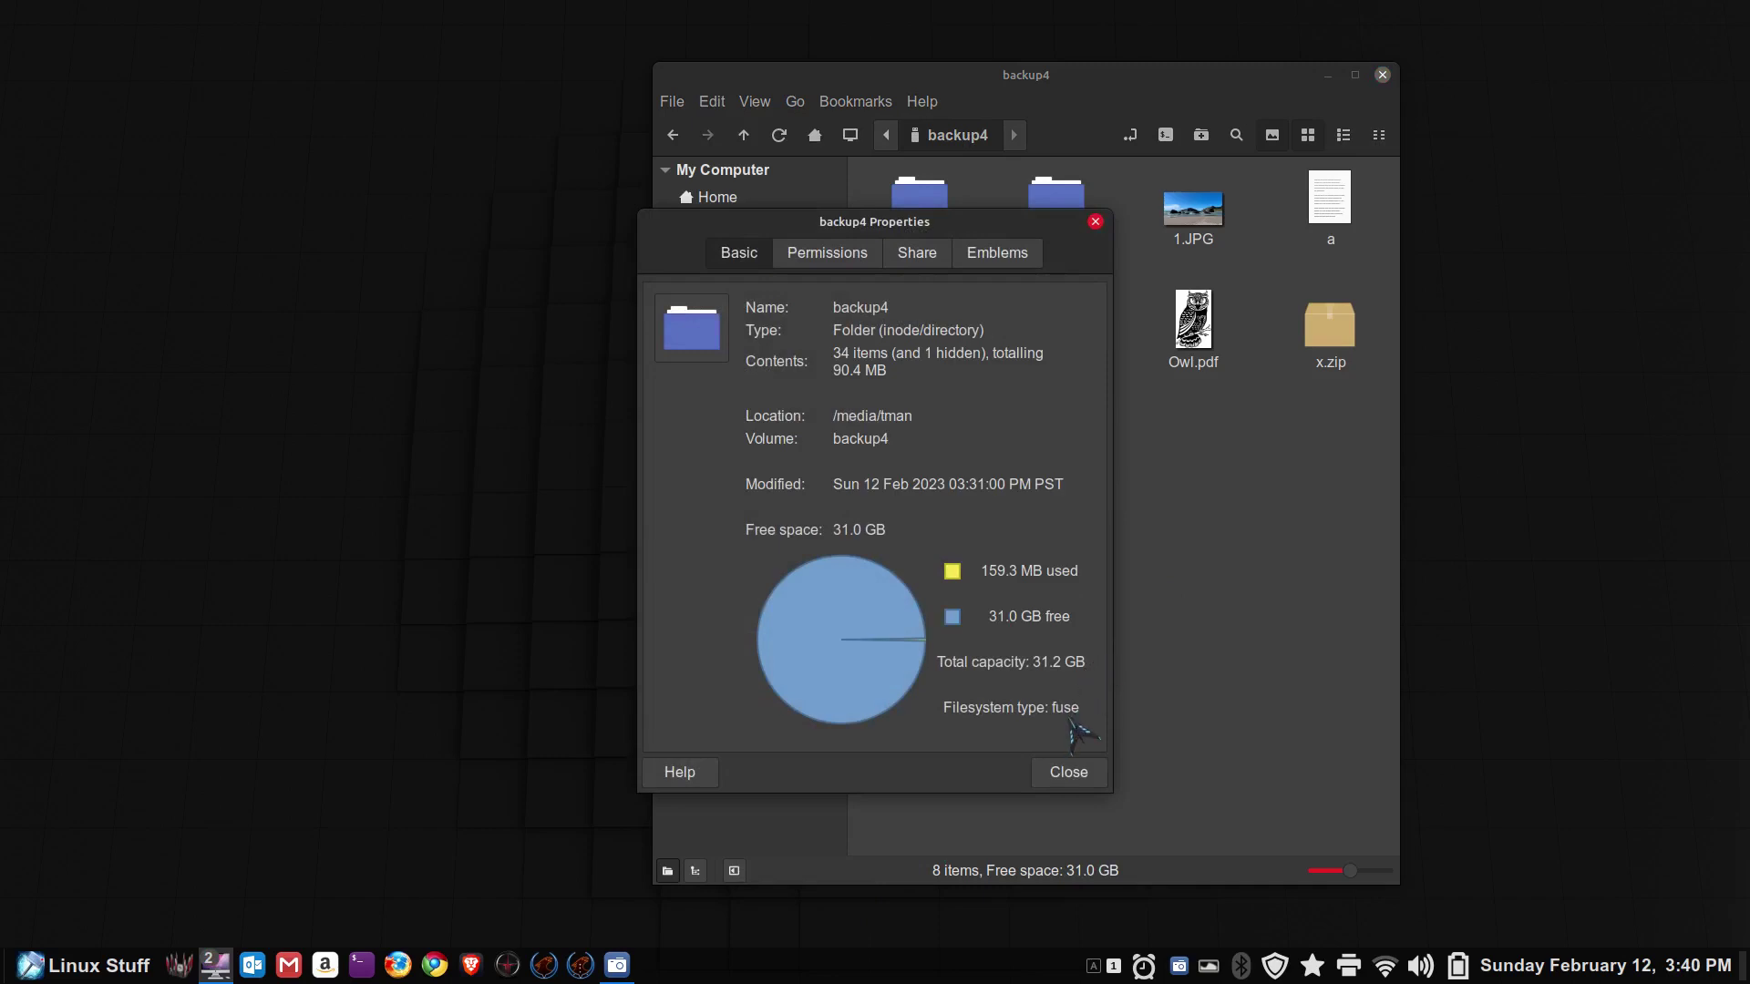
# Step: Inspect the backup4 and backup5 partitions of the 62 GB drive in Disks, and close Disks, System Settings and the backup4 properties
pyautogui.rightClick(829, 970)
pyautogui.click(830, 918)
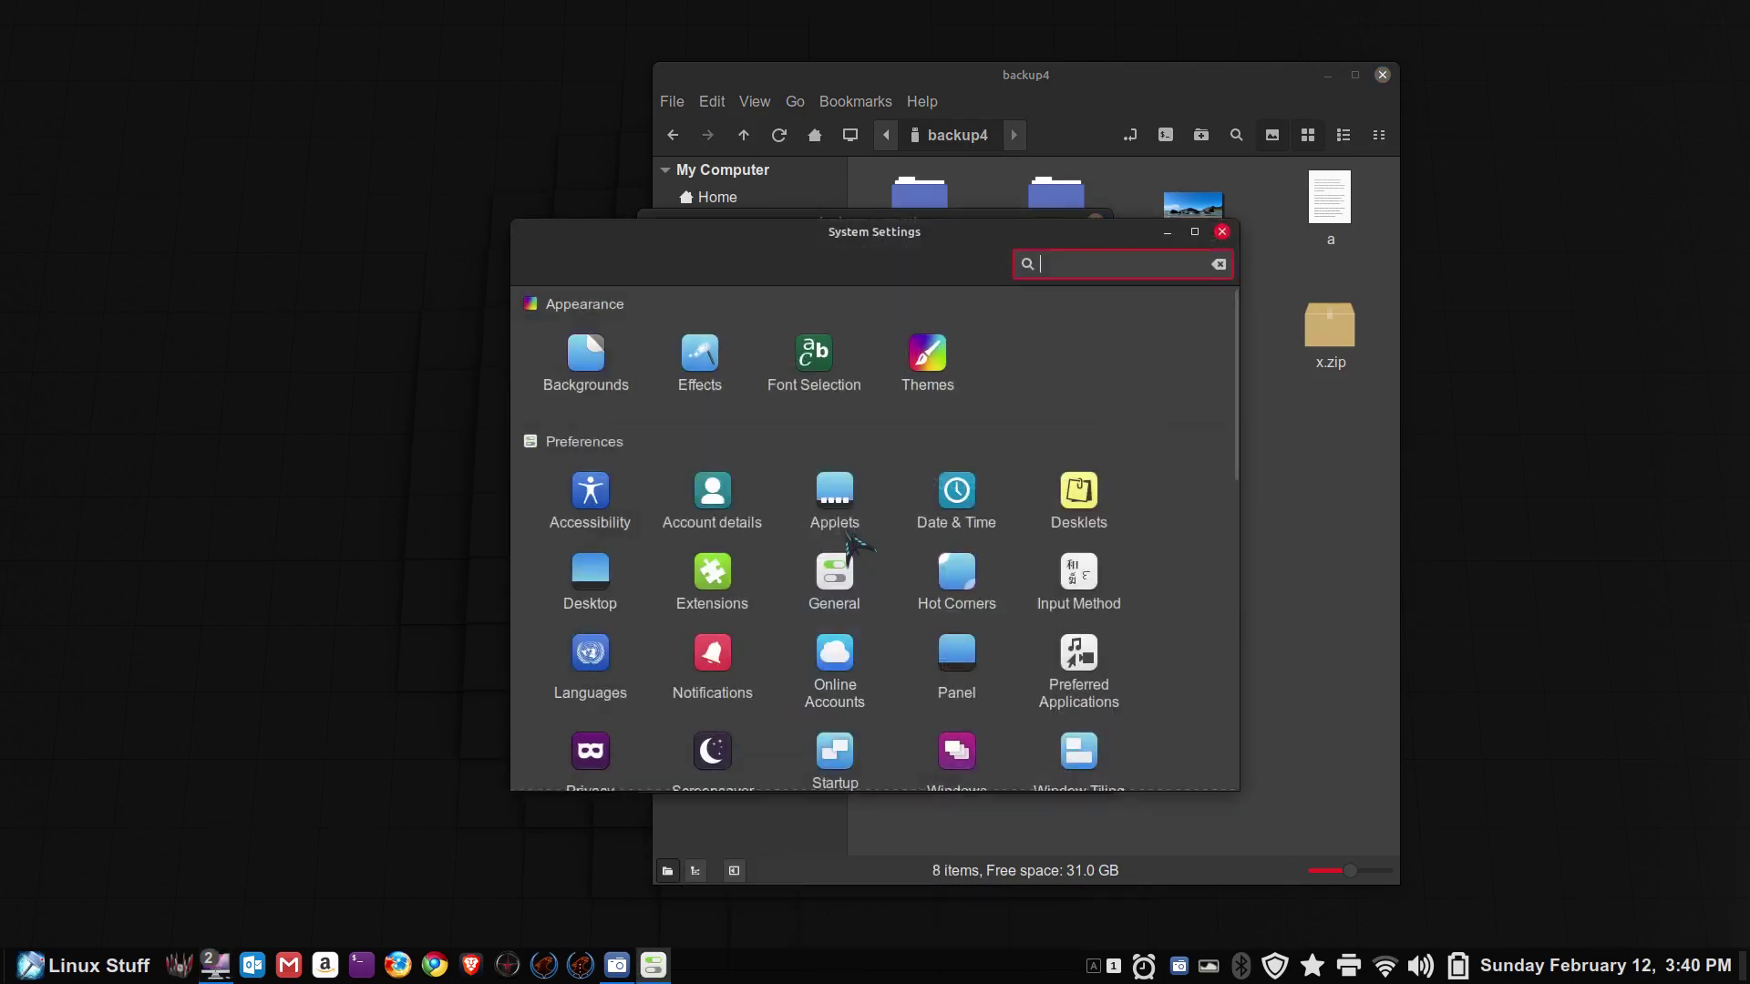
pyautogui.scroll(-8, 847, 558)
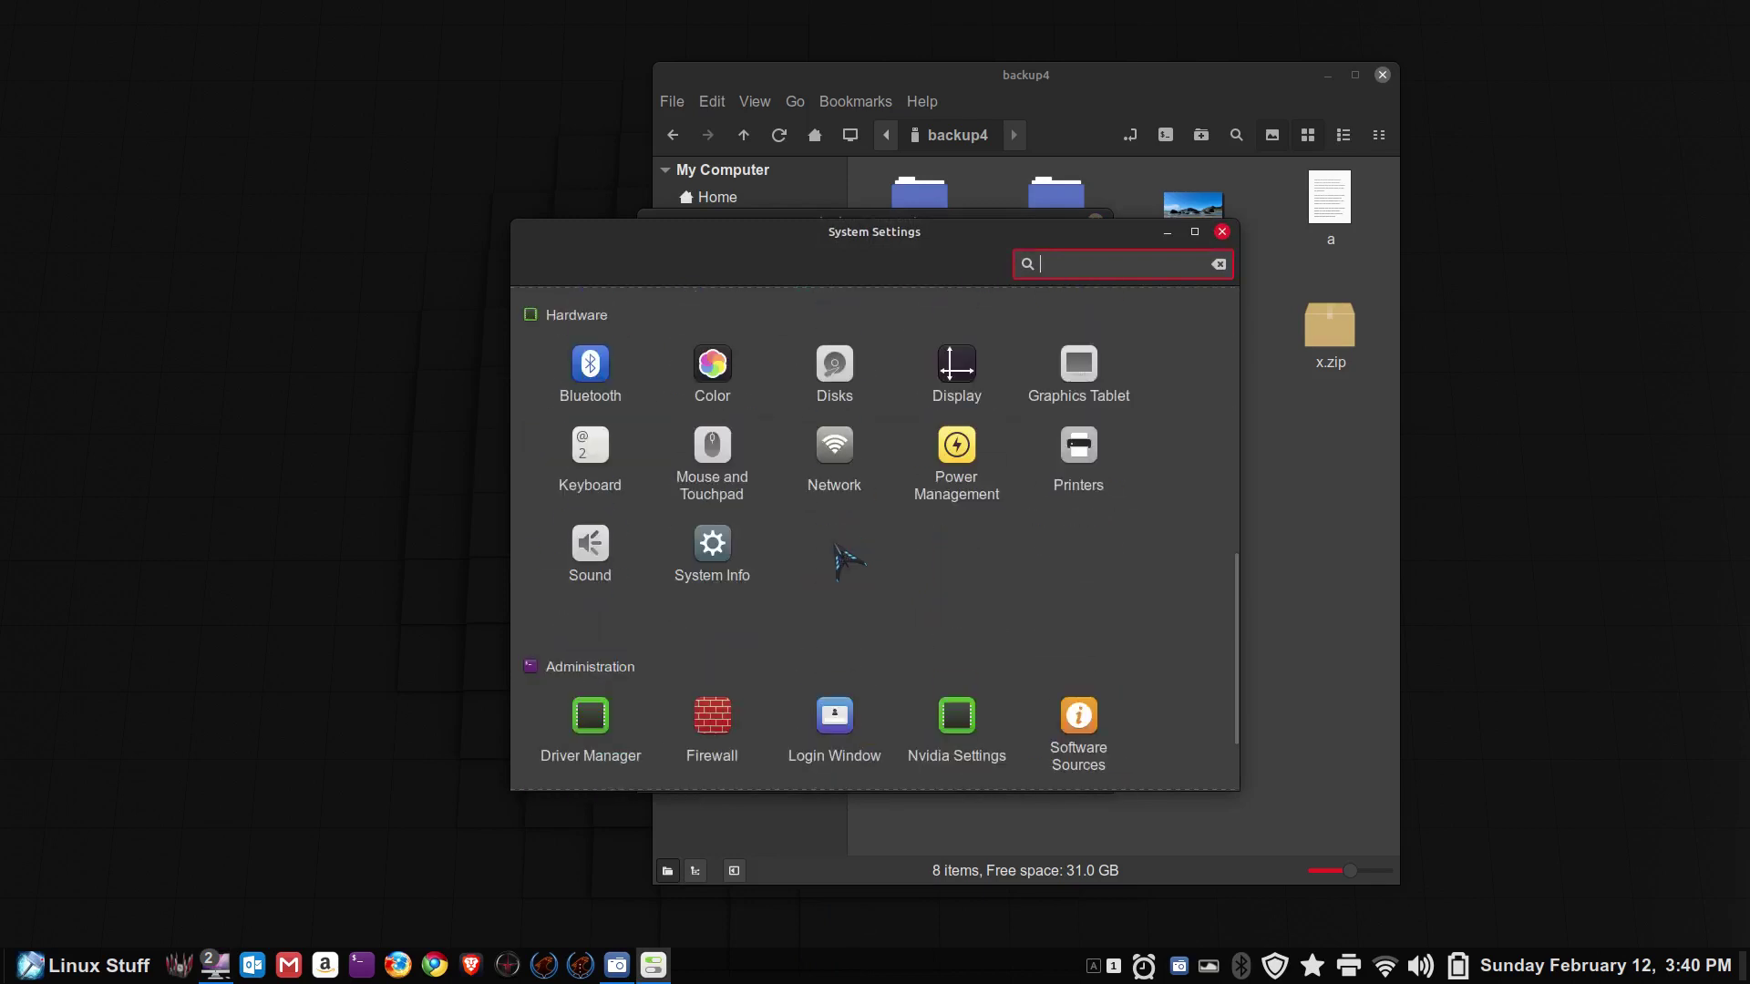
pyautogui.click(834, 367)
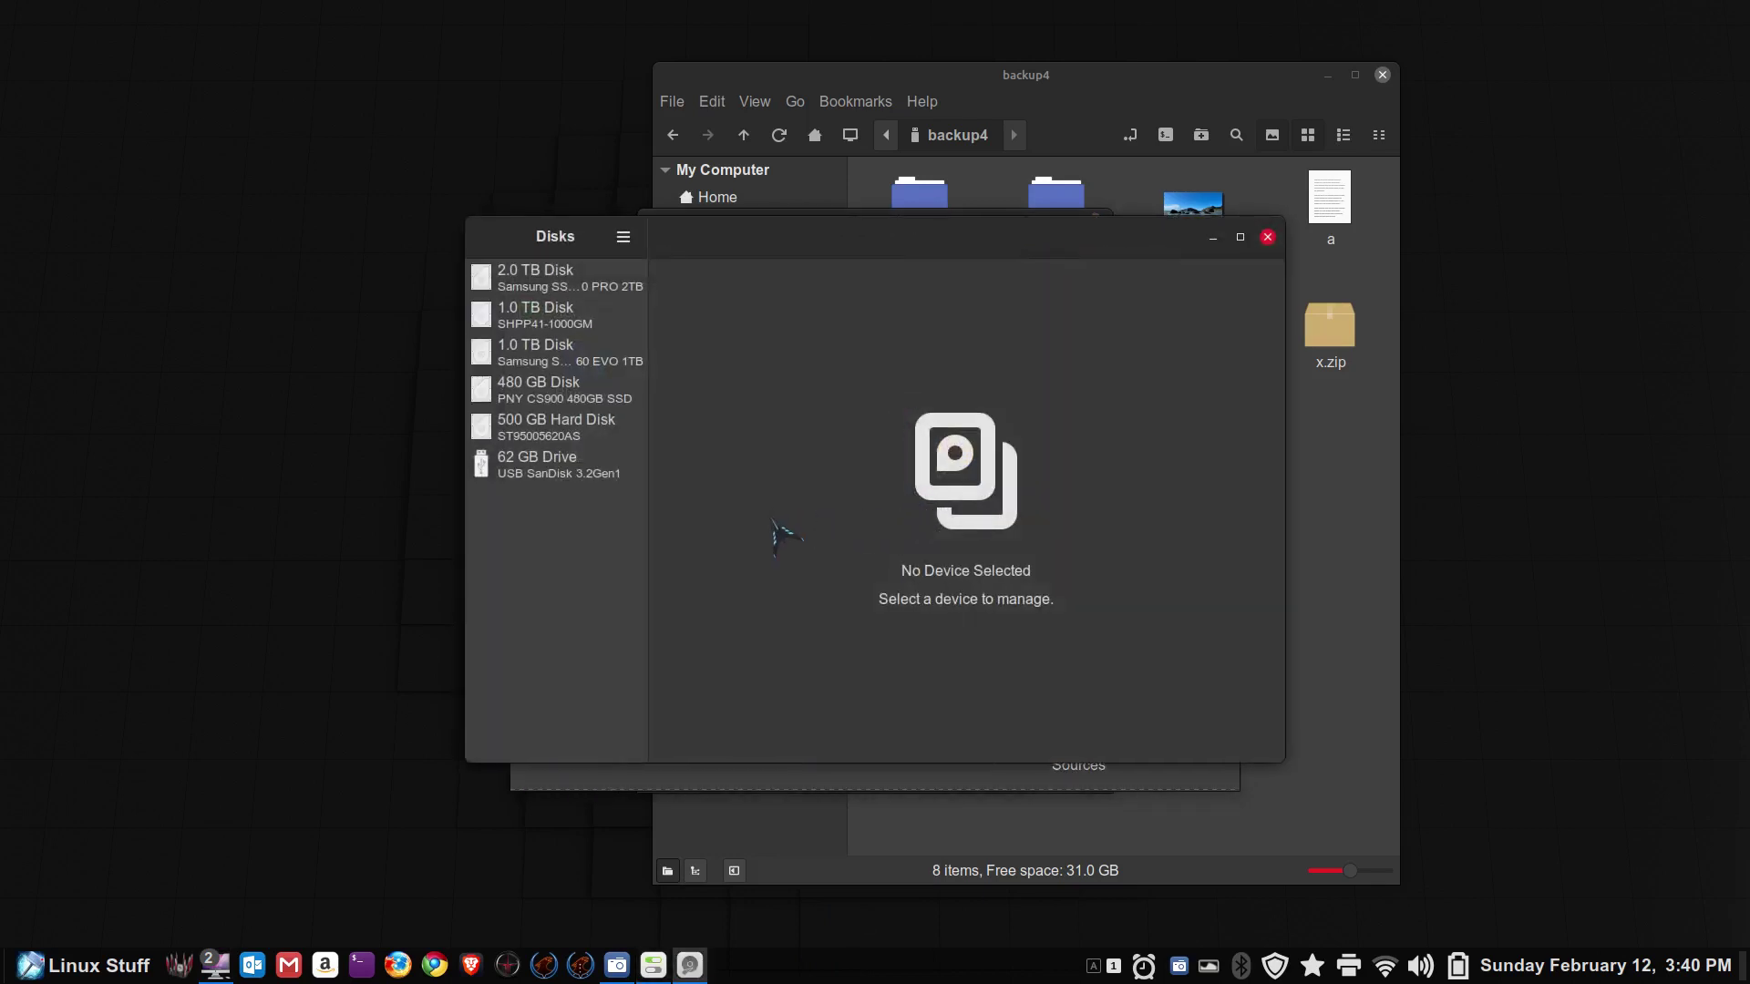
pyautogui.click(521, 473)
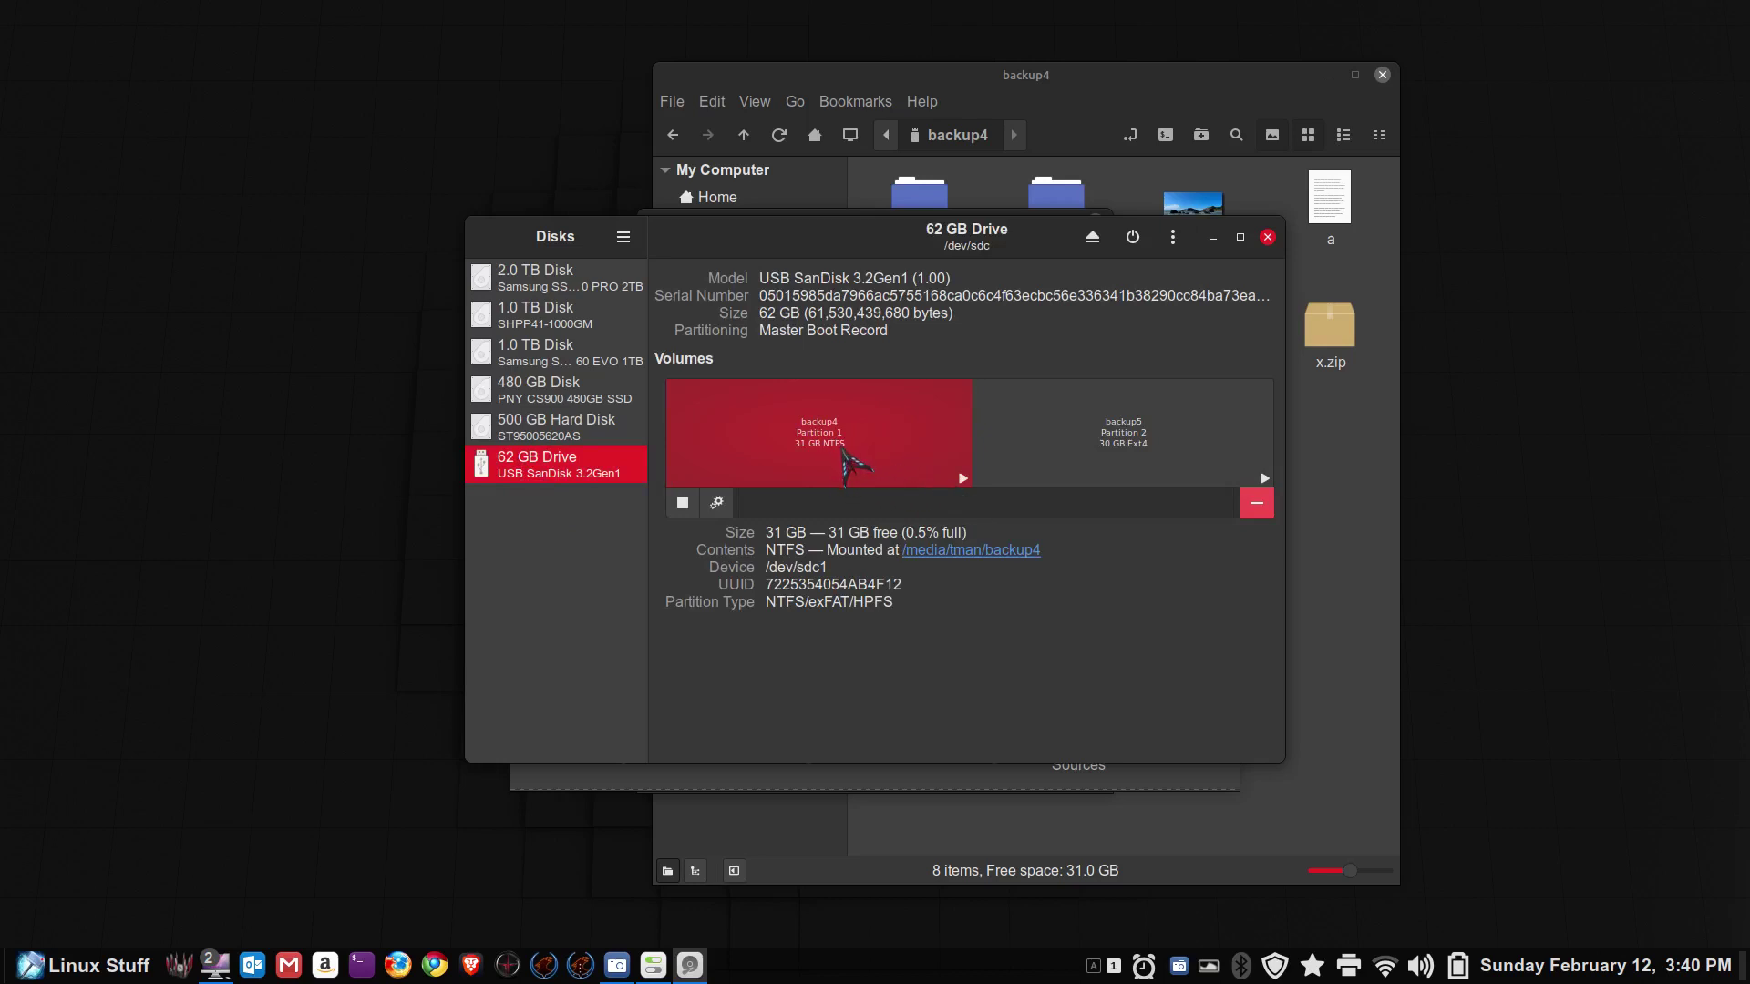
pyautogui.click(1170, 447)
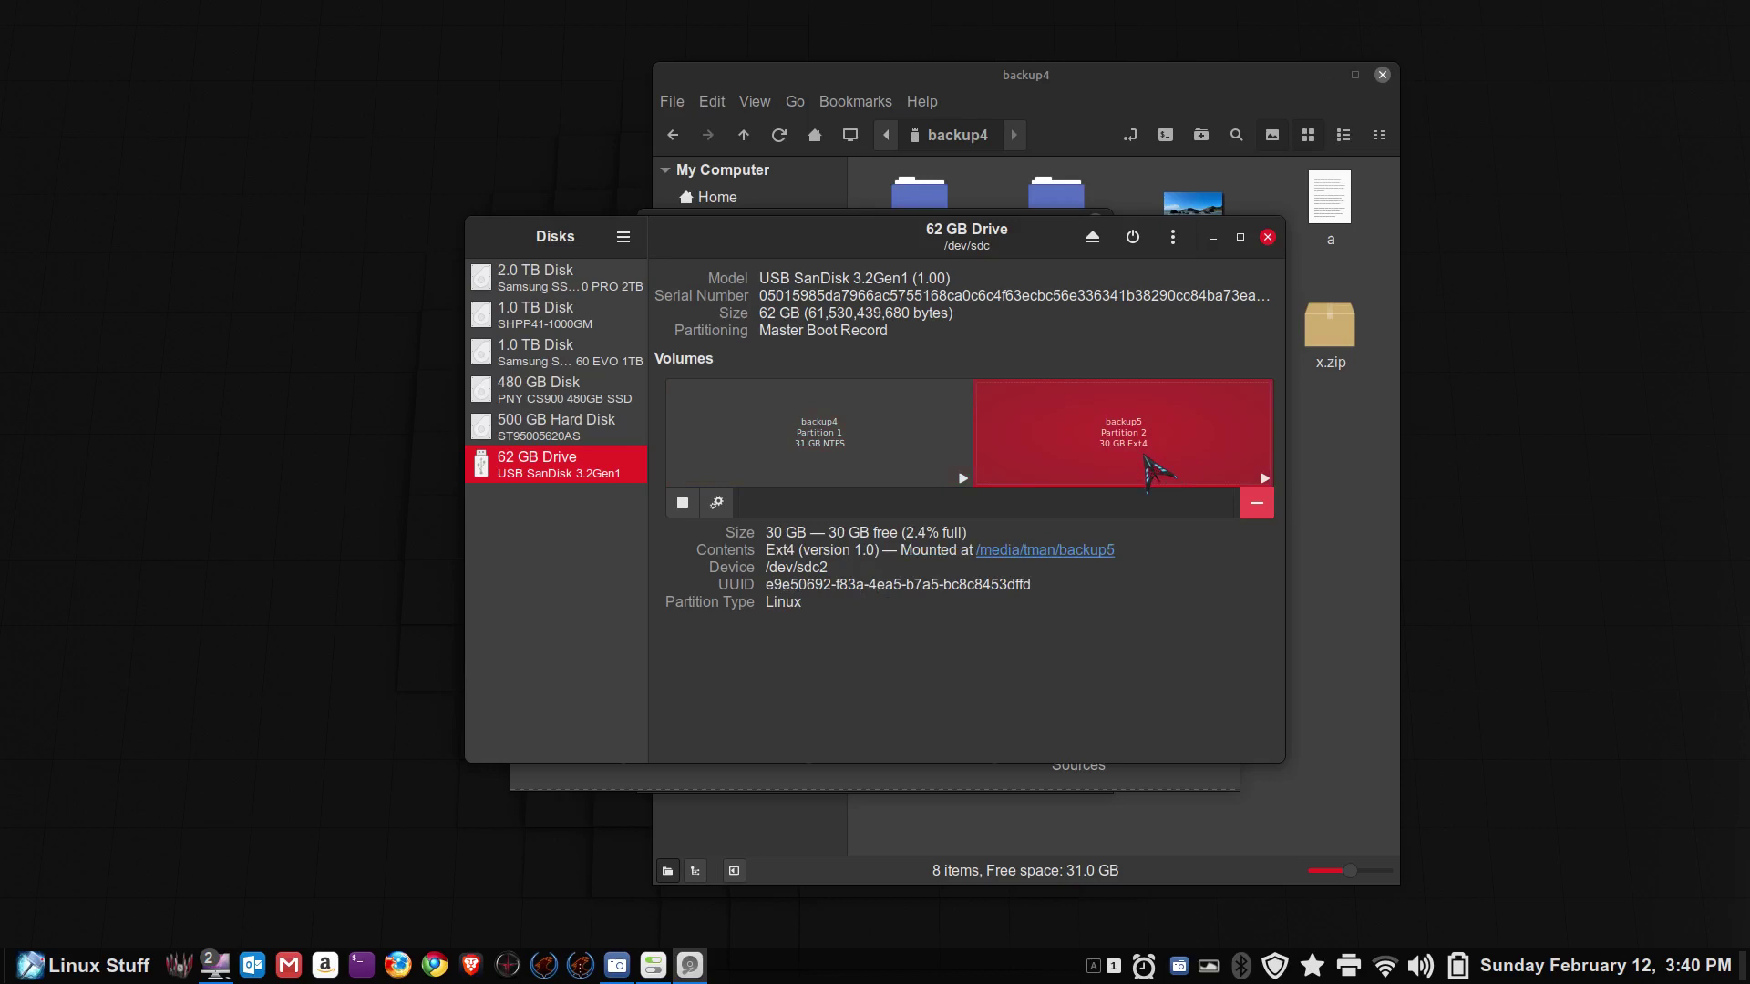
pyautogui.click(1266, 237)
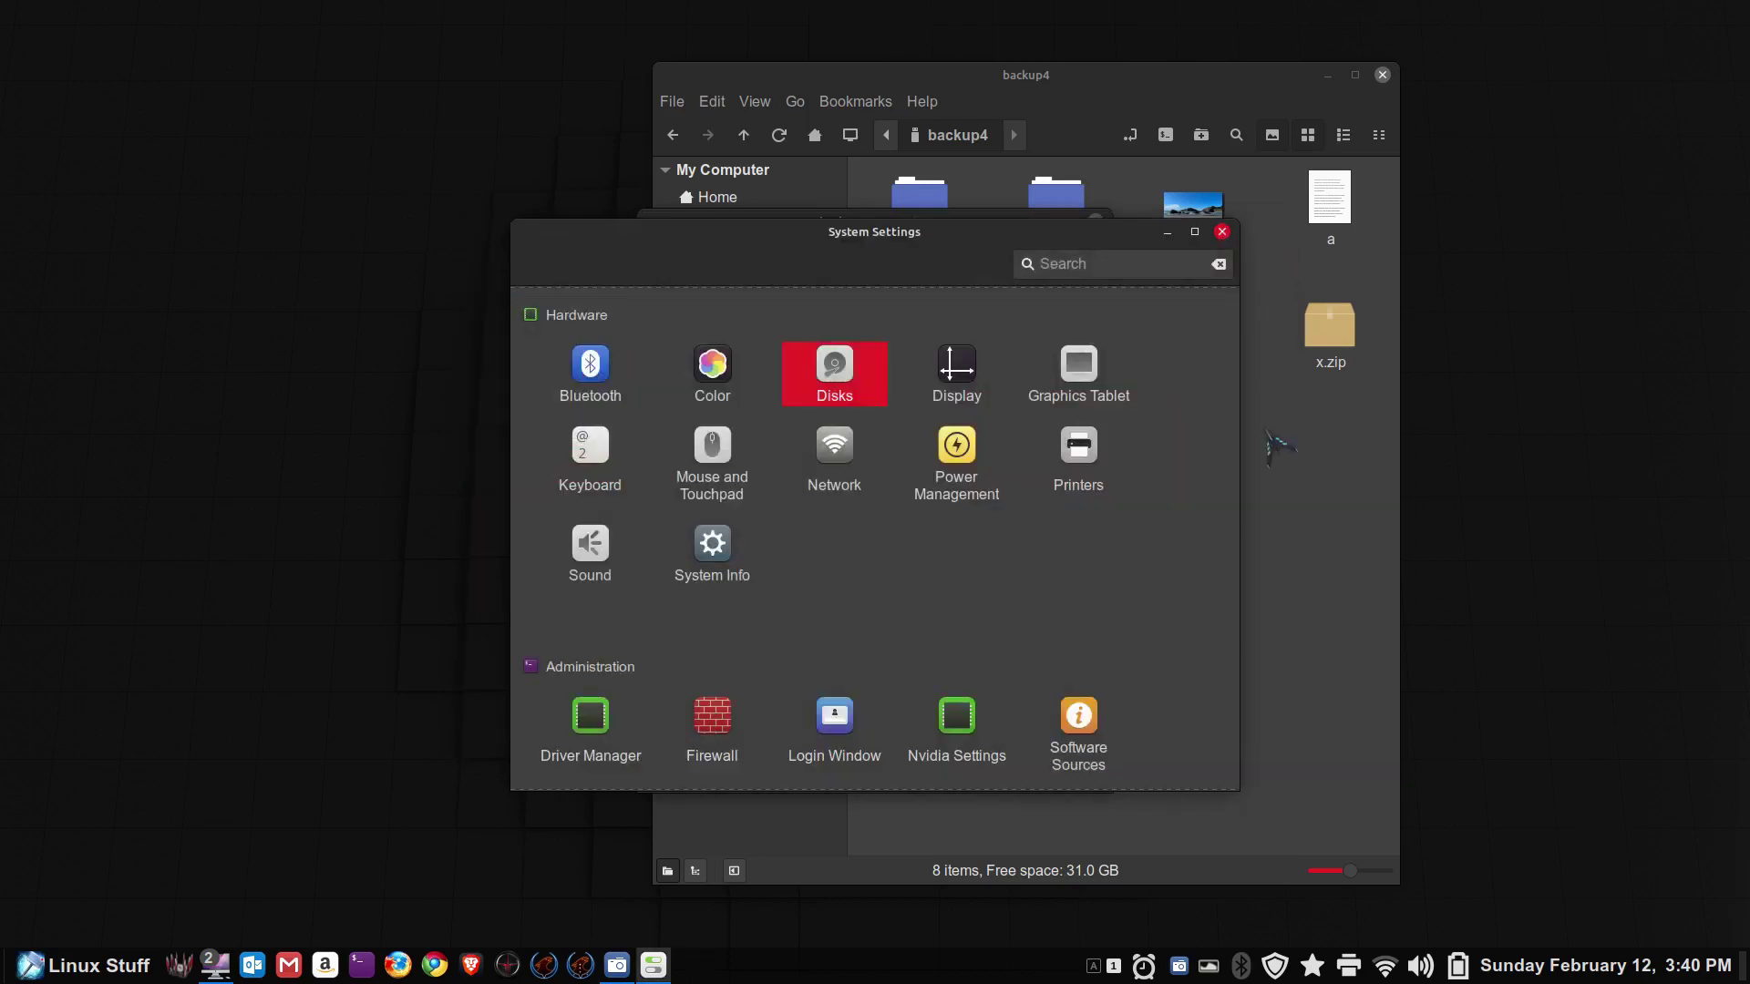
pyautogui.click(1222, 231)
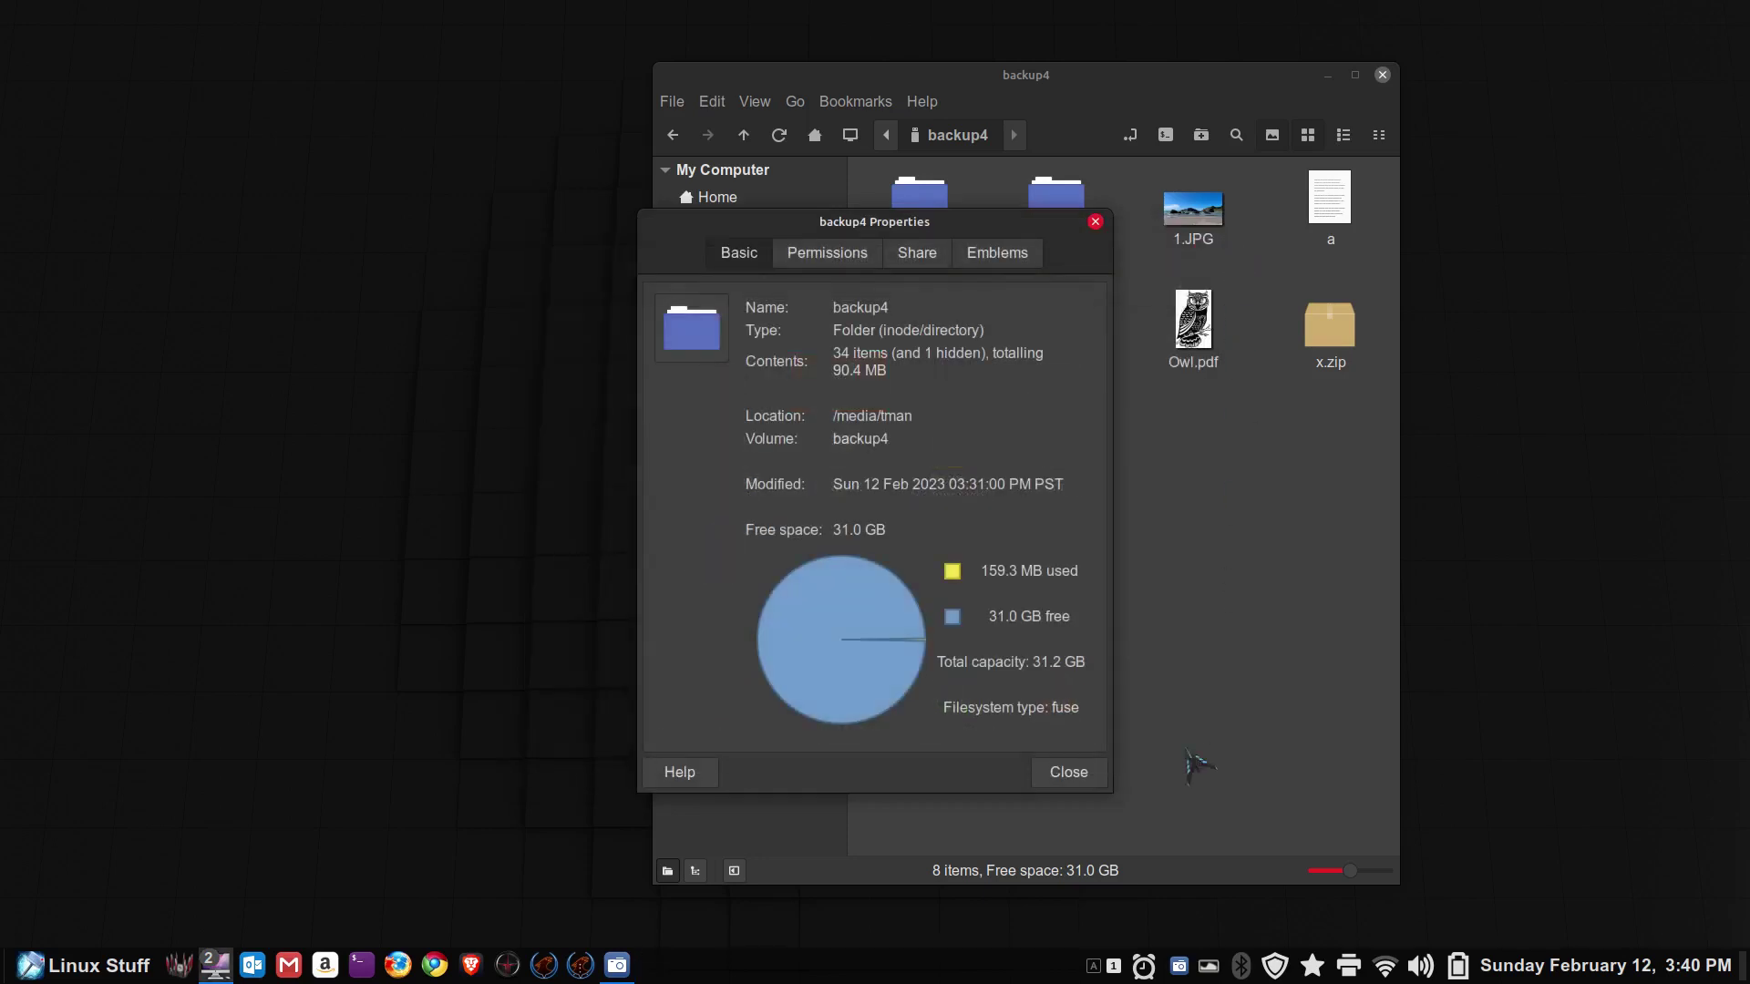
pyautogui.click(1093, 223)
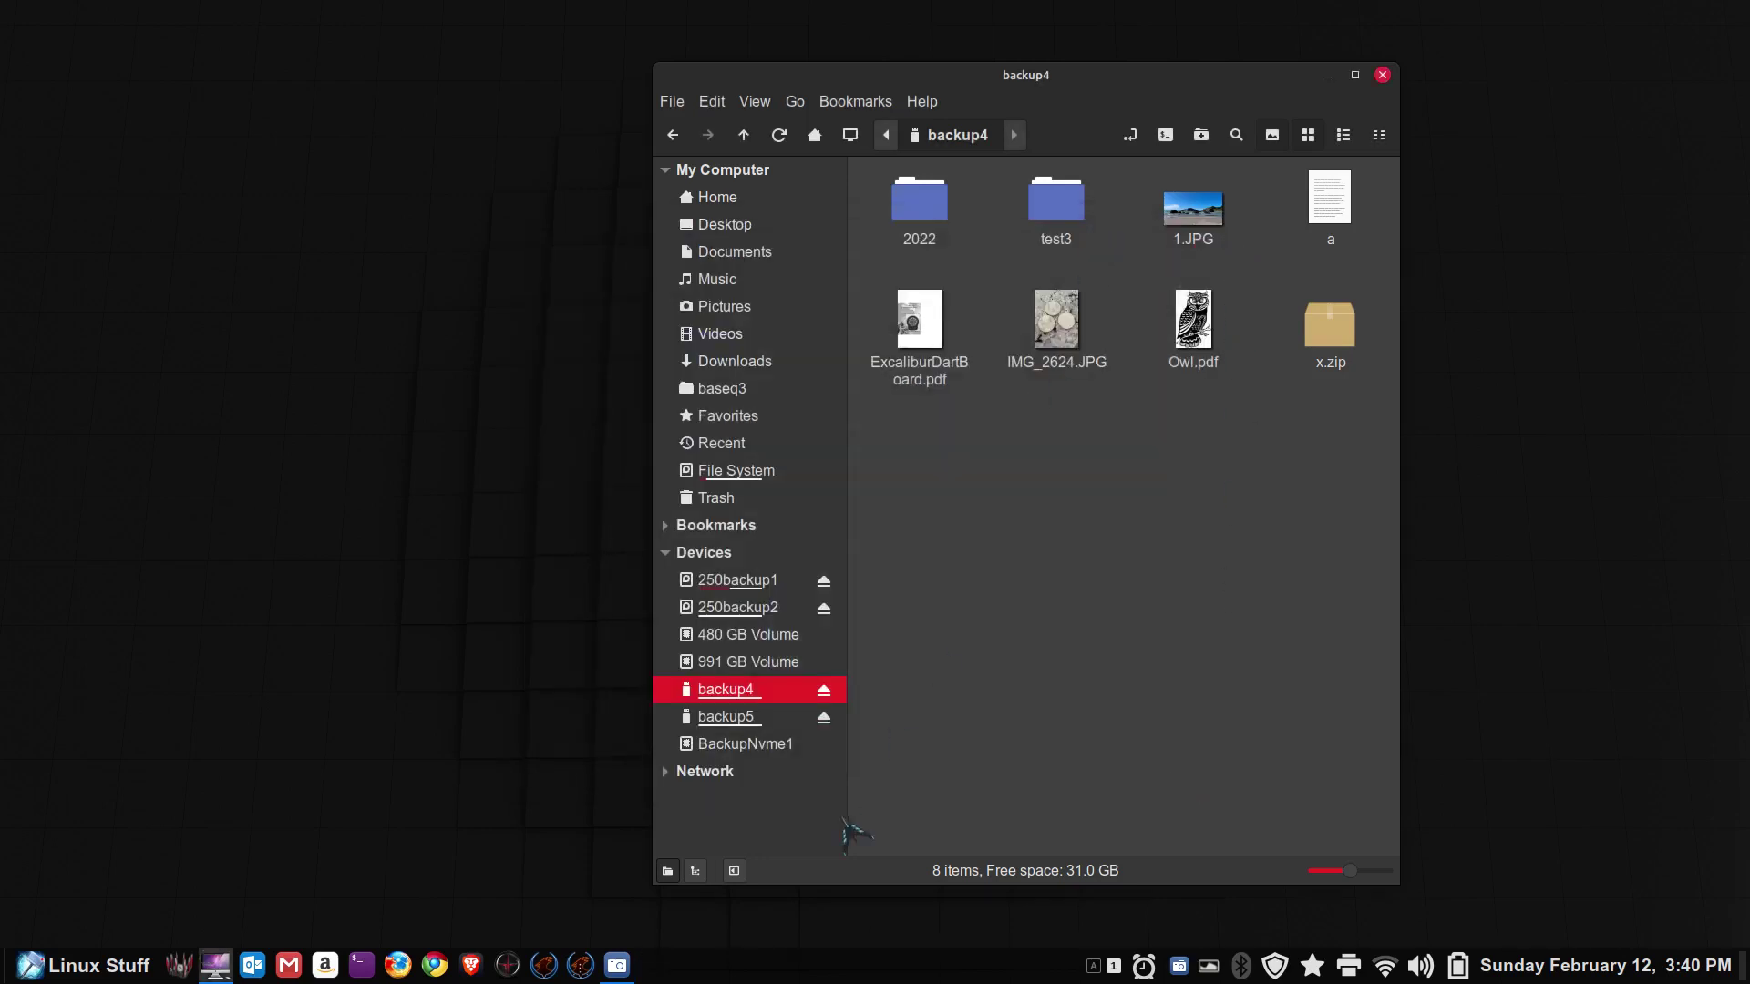
# Step: Switch to backup5 and back to backup4, and review the backup4 properties for capacity and filesystem type
pyautogui.moveTo(779, 702)
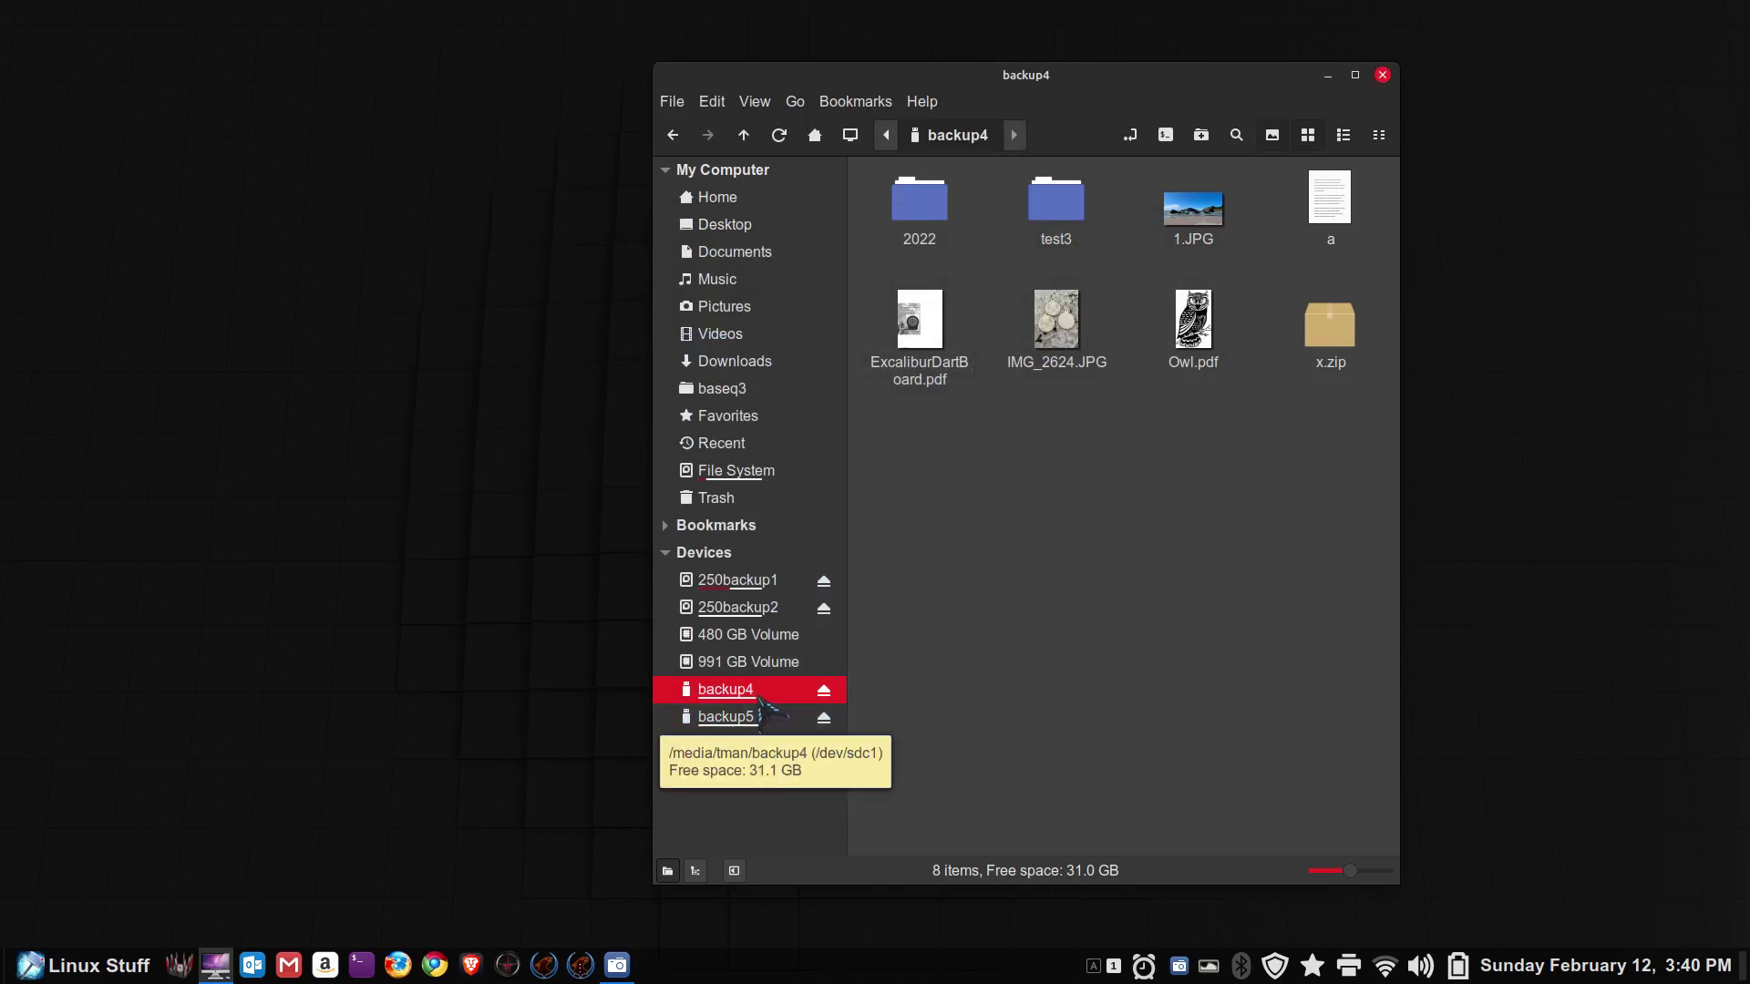
pyautogui.click(747, 717)
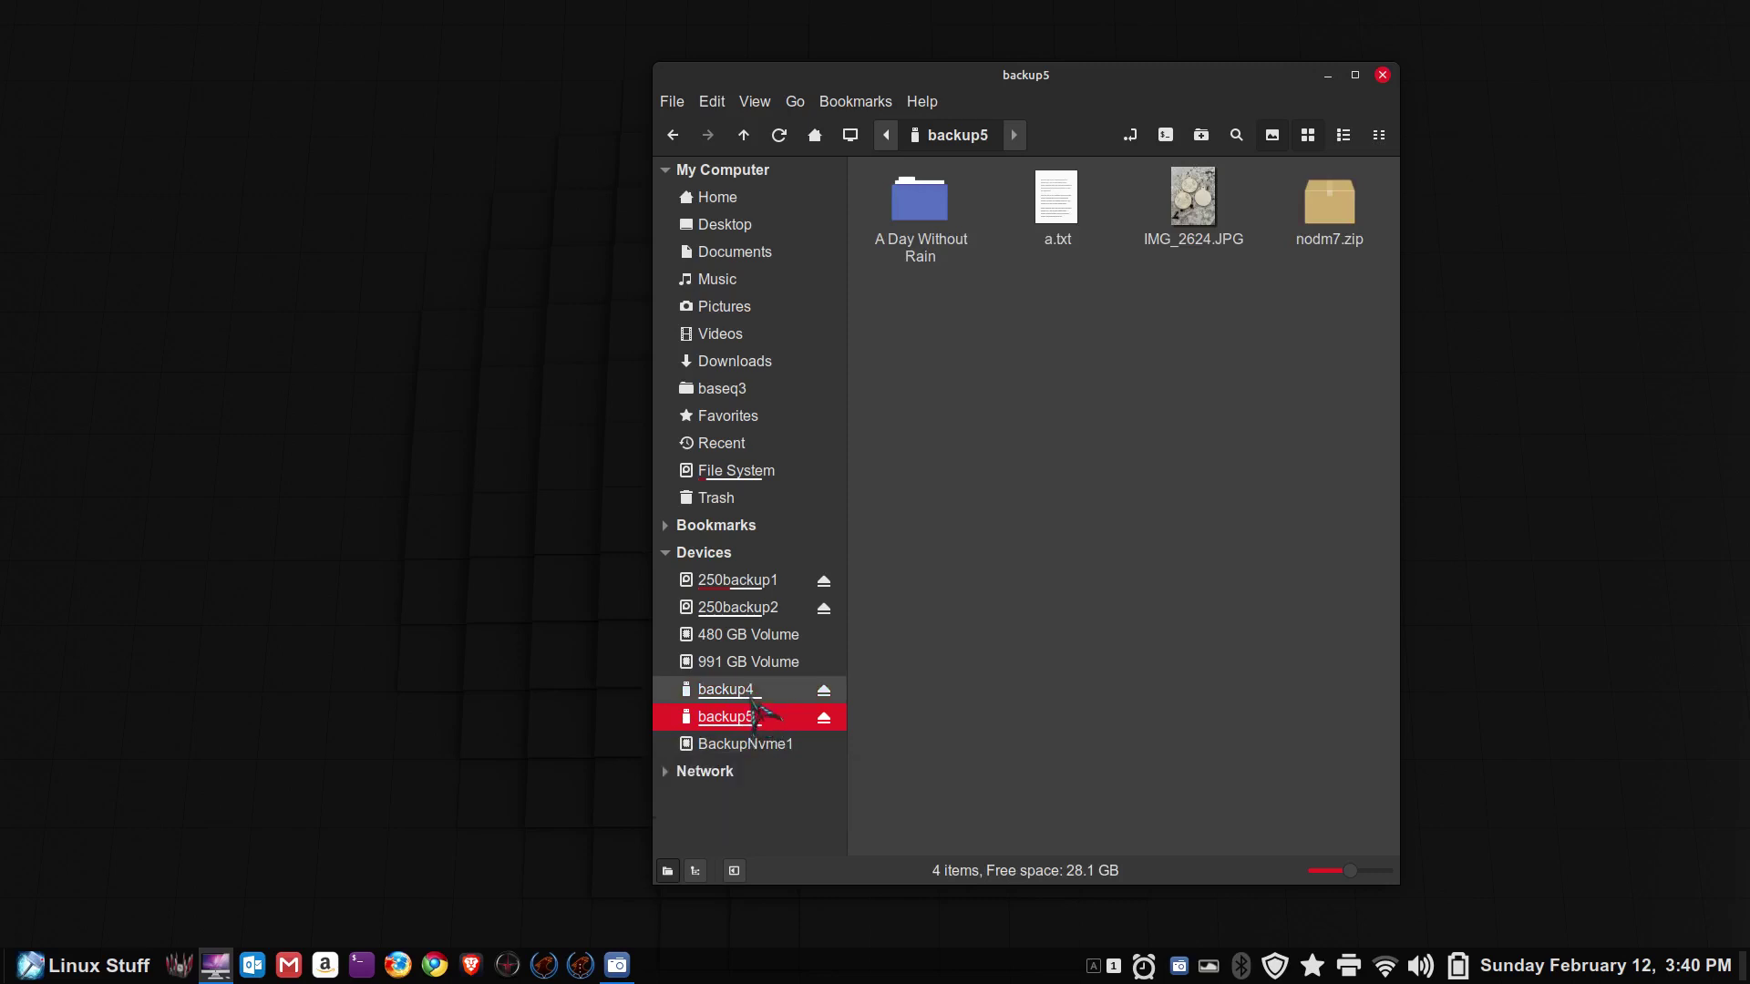
pyautogui.press('Up')
pyautogui.click(760, 693)
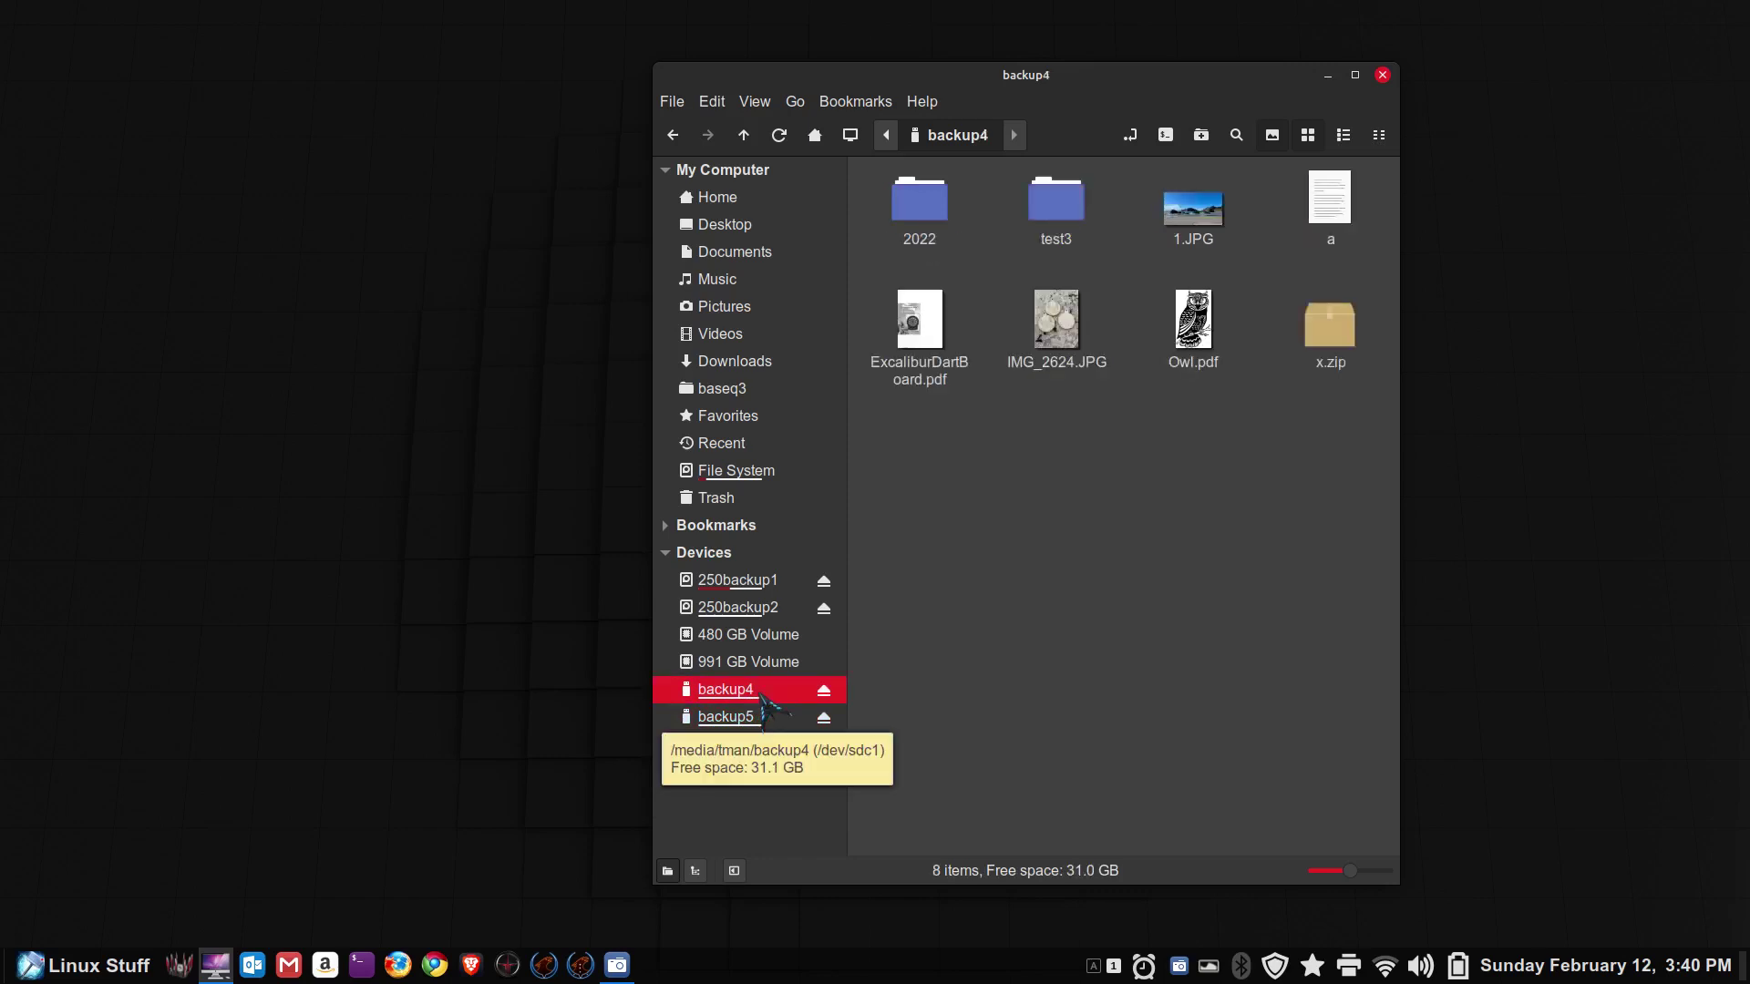
pyautogui.rightClick(764, 700)
pyautogui.click(850, 883)
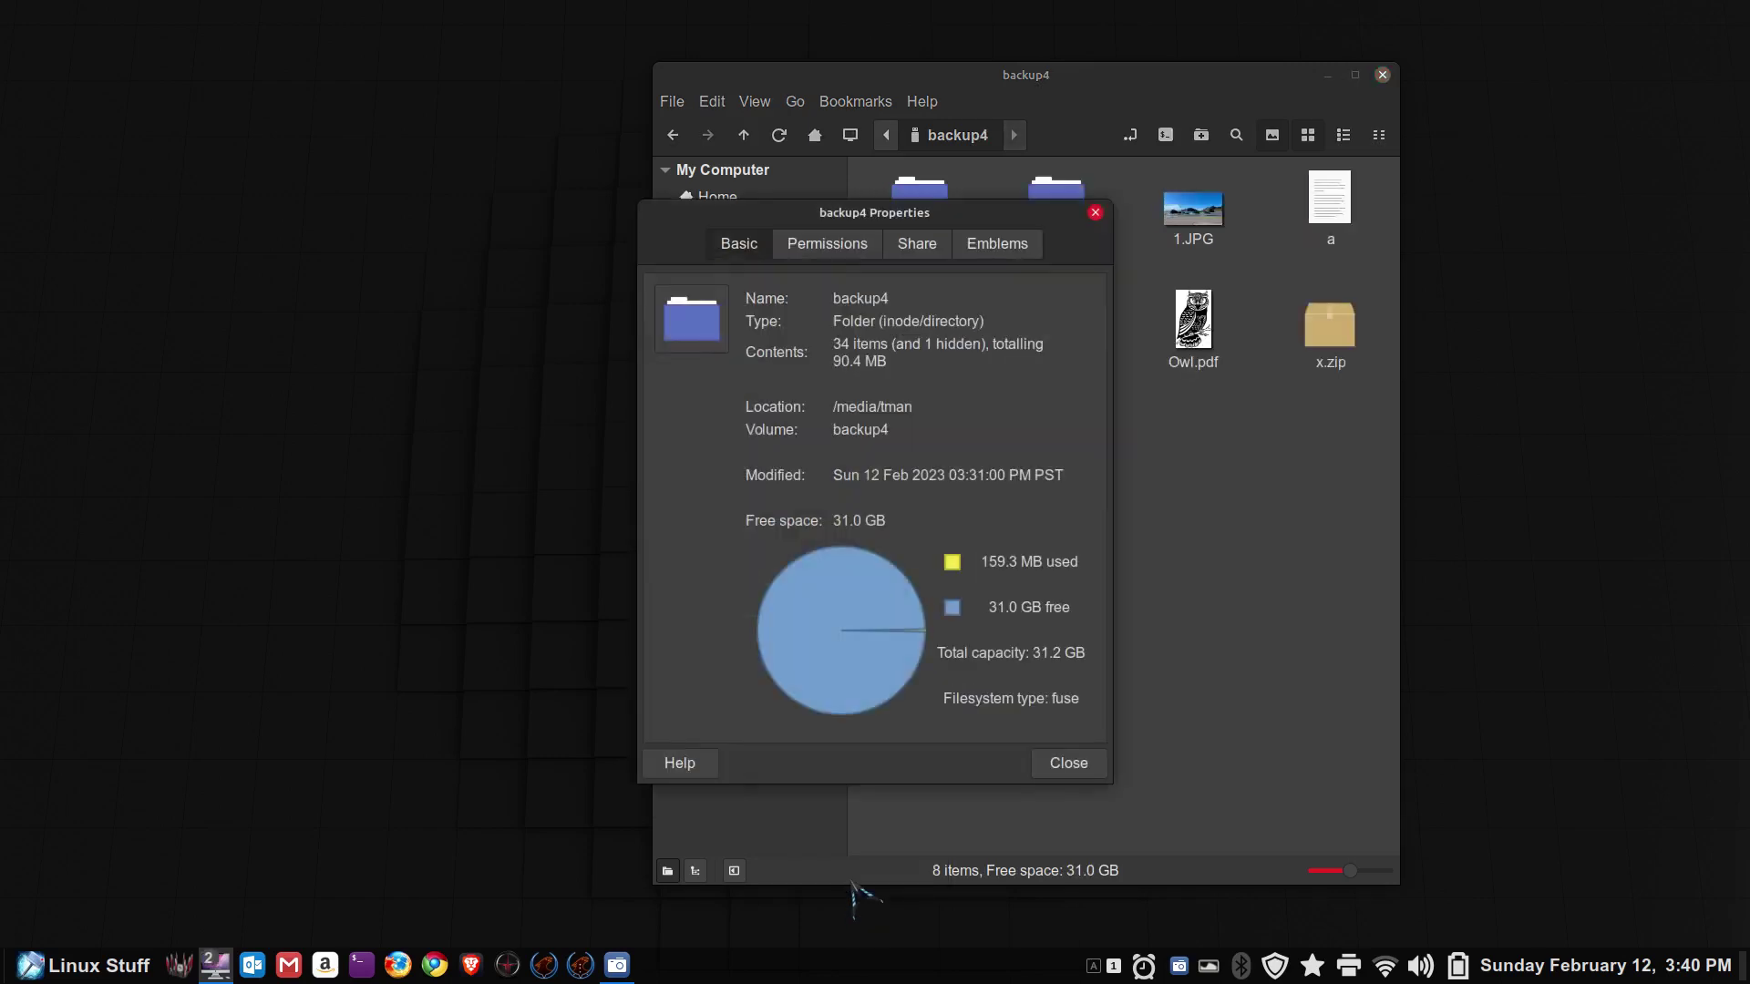
pyautogui.click(1075, 764)
# Step: Open backup5 and review its properties for used space, capacity and filesystem type
pyautogui.click(744, 716)
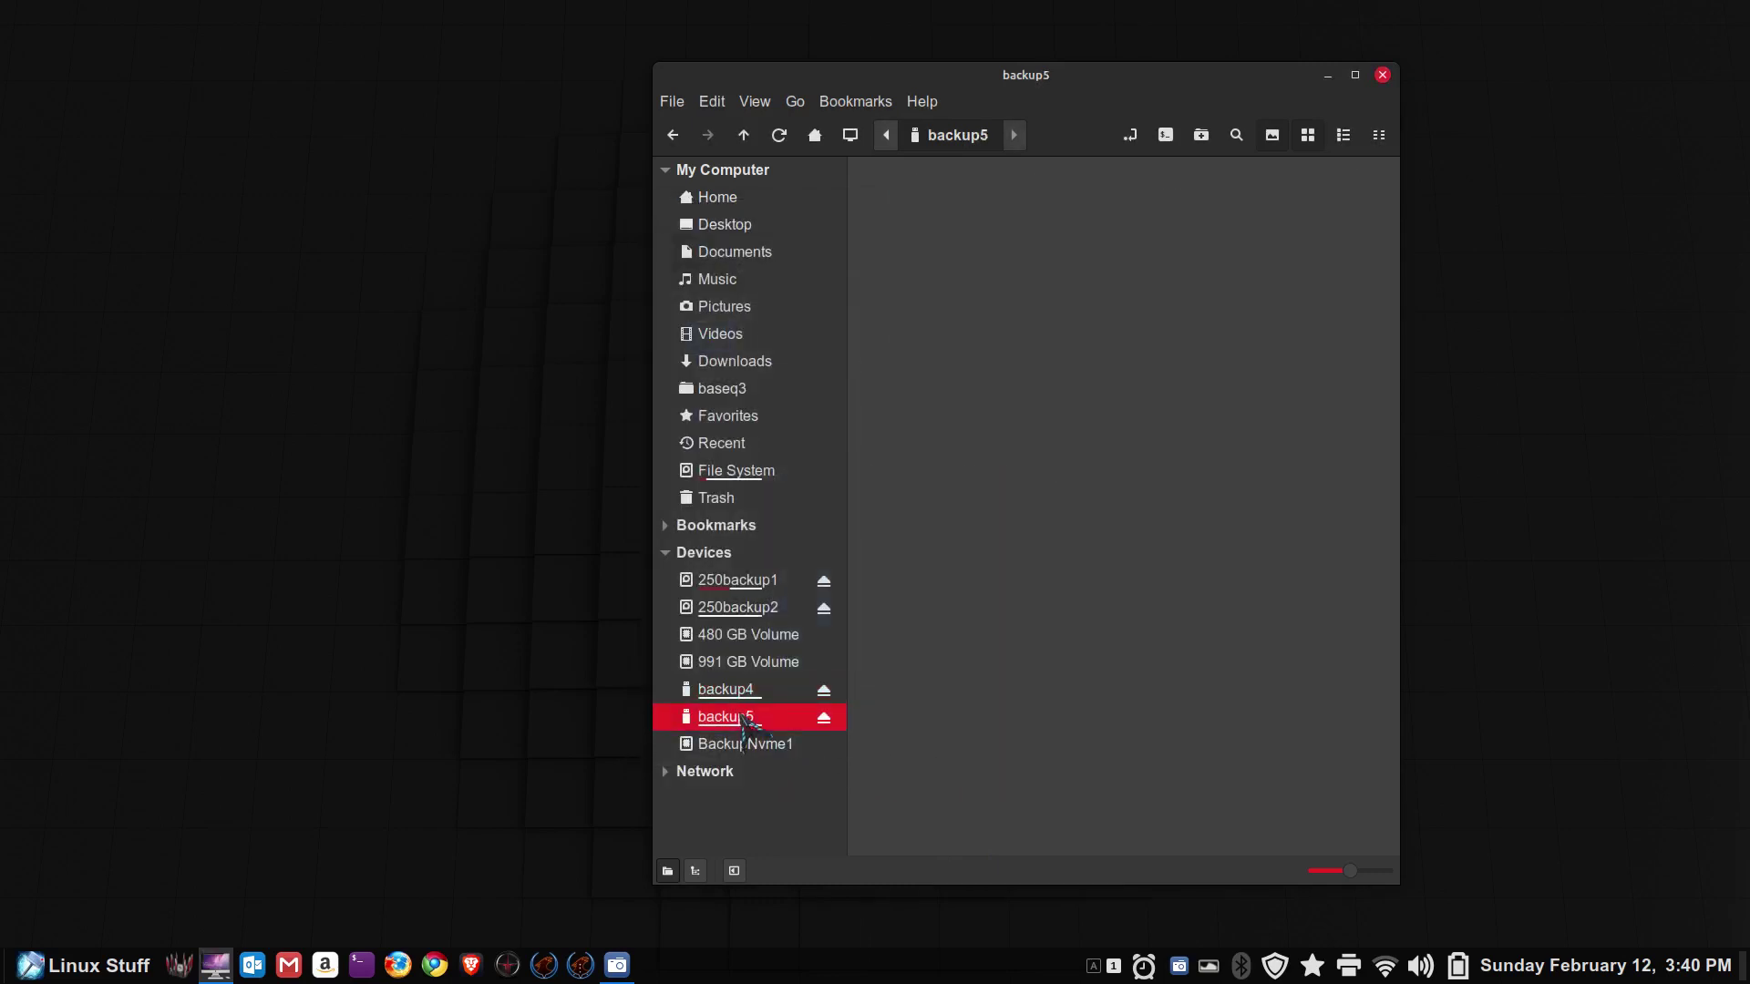
pyautogui.rightClick(744, 717)
pyautogui.click(852, 910)
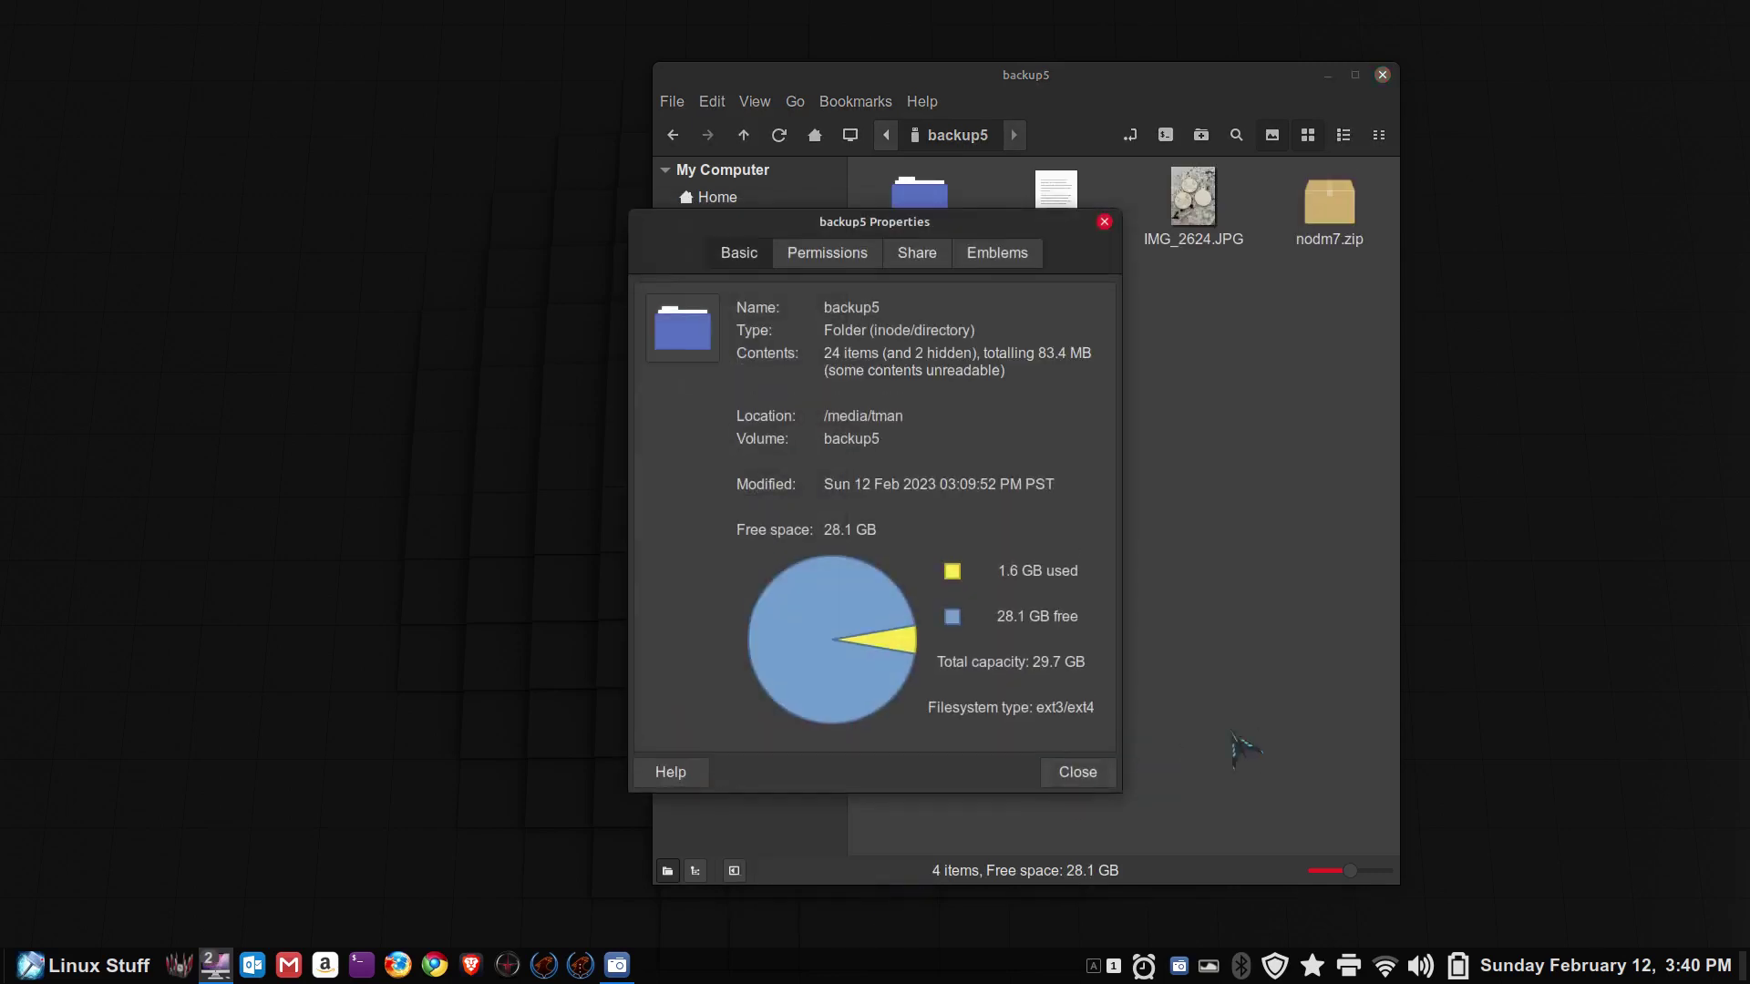
pyautogui.click(1075, 772)
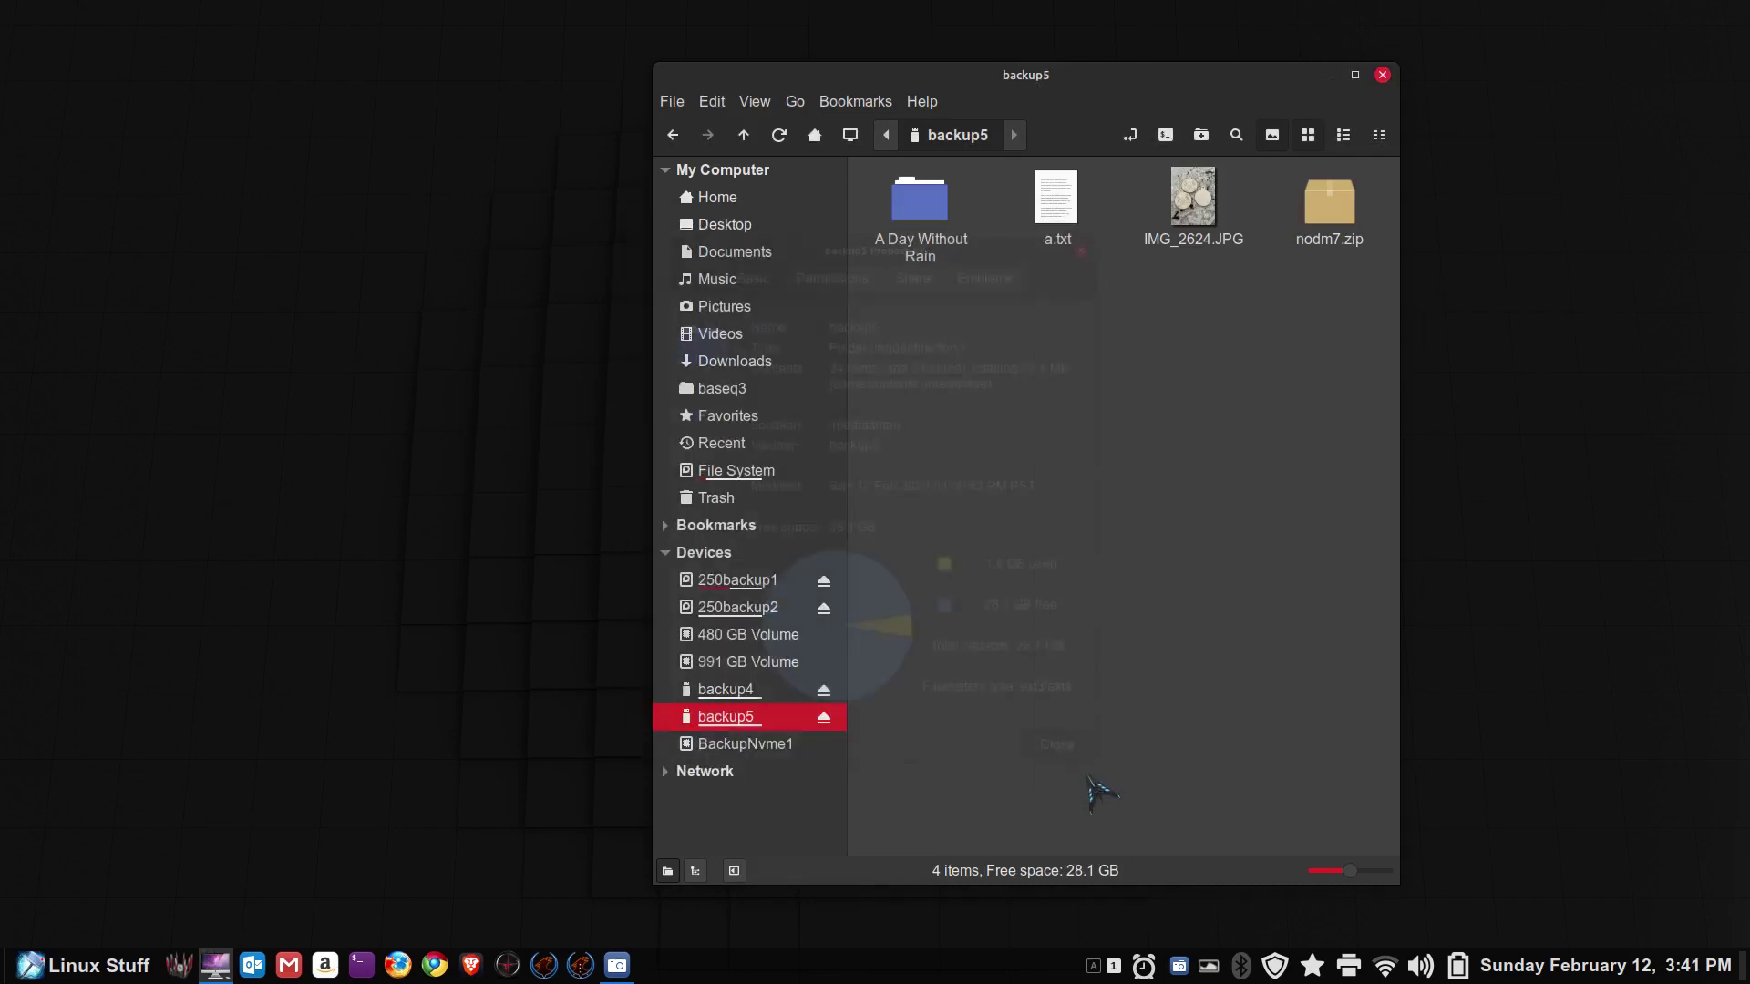
# Step: Review the properties of the 250backup1 drive for used space, capacity and filesystem type
pyautogui.rightClick(746, 583)
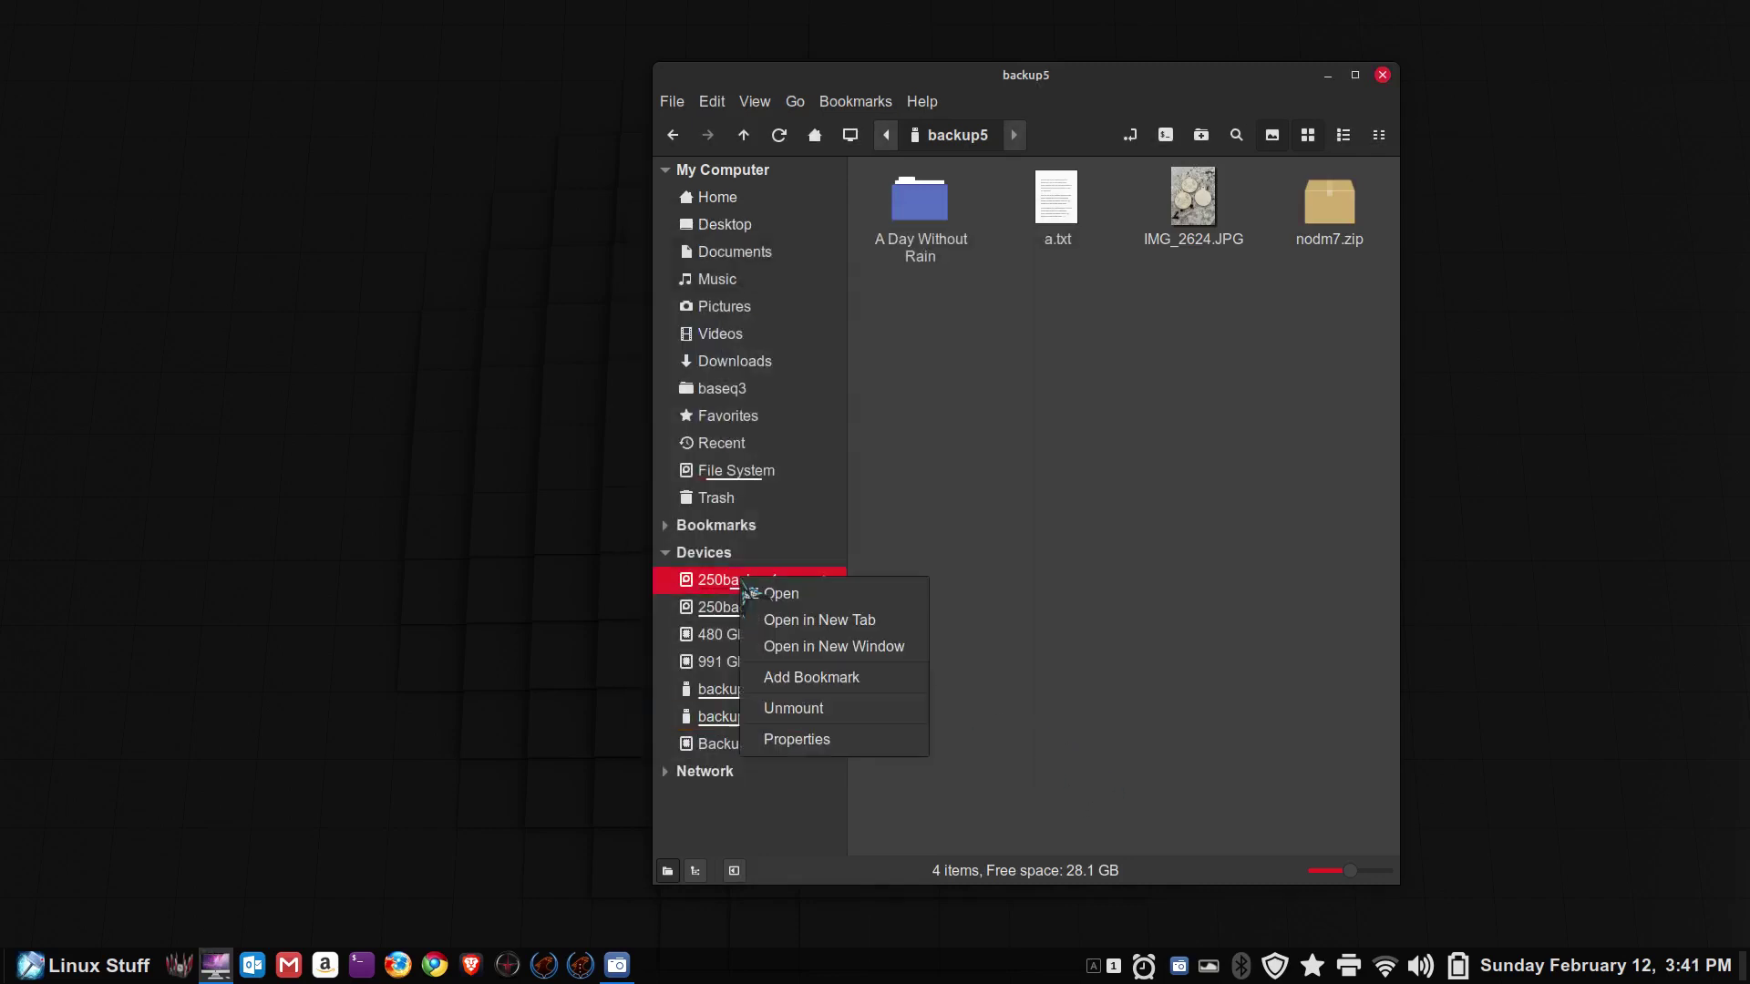
pyautogui.click(861, 740)
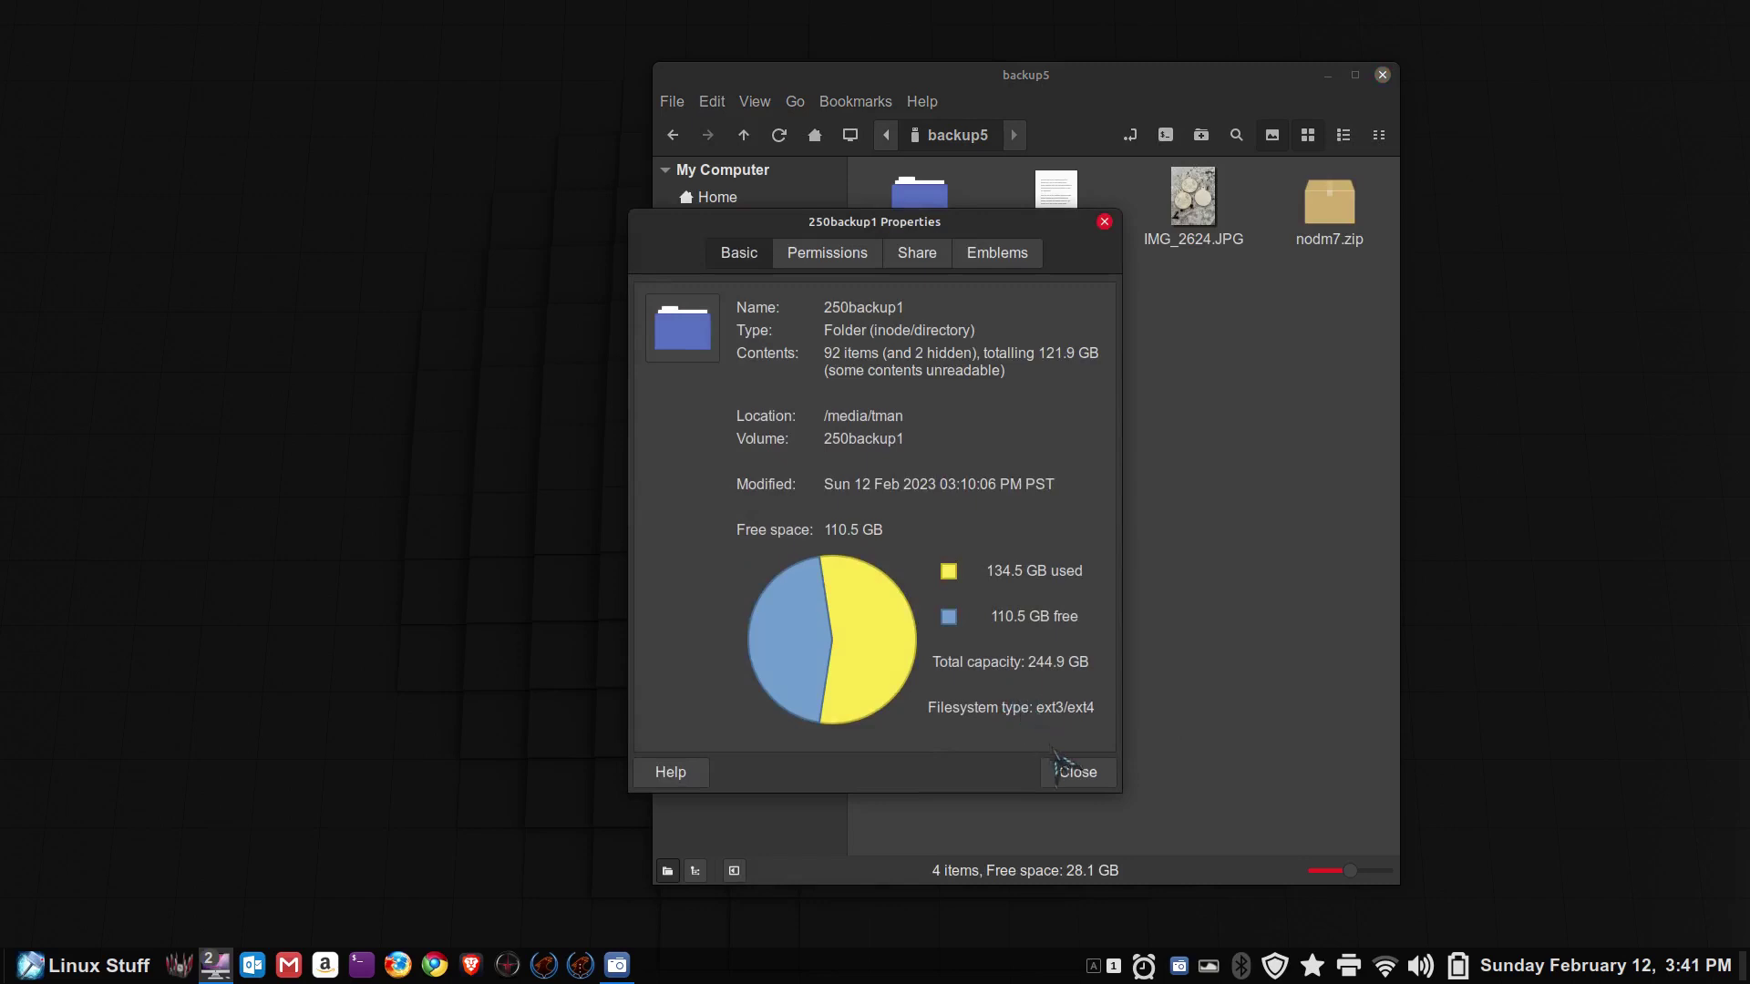
pyautogui.click(1076, 772)
# Step: Check the available options for the unmounted BackupNvme1 drive, and mount it by opening it
pyautogui.rightClick(746, 744)
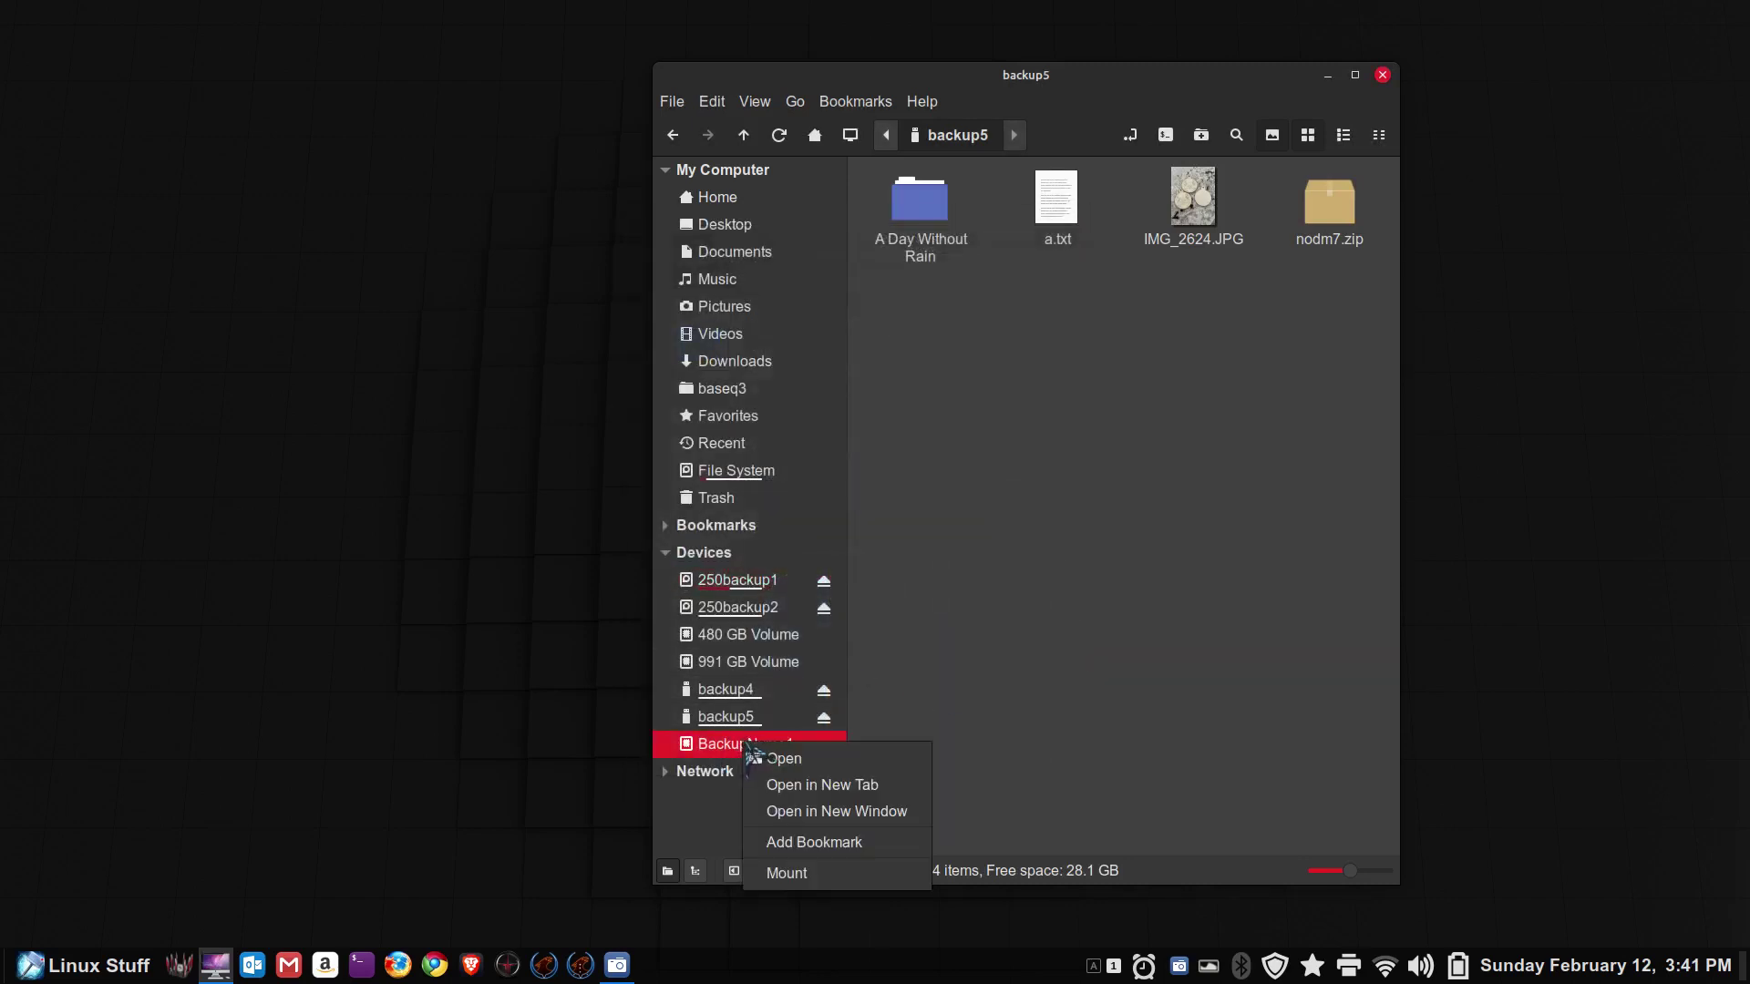
pyautogui.click(1098, 688)
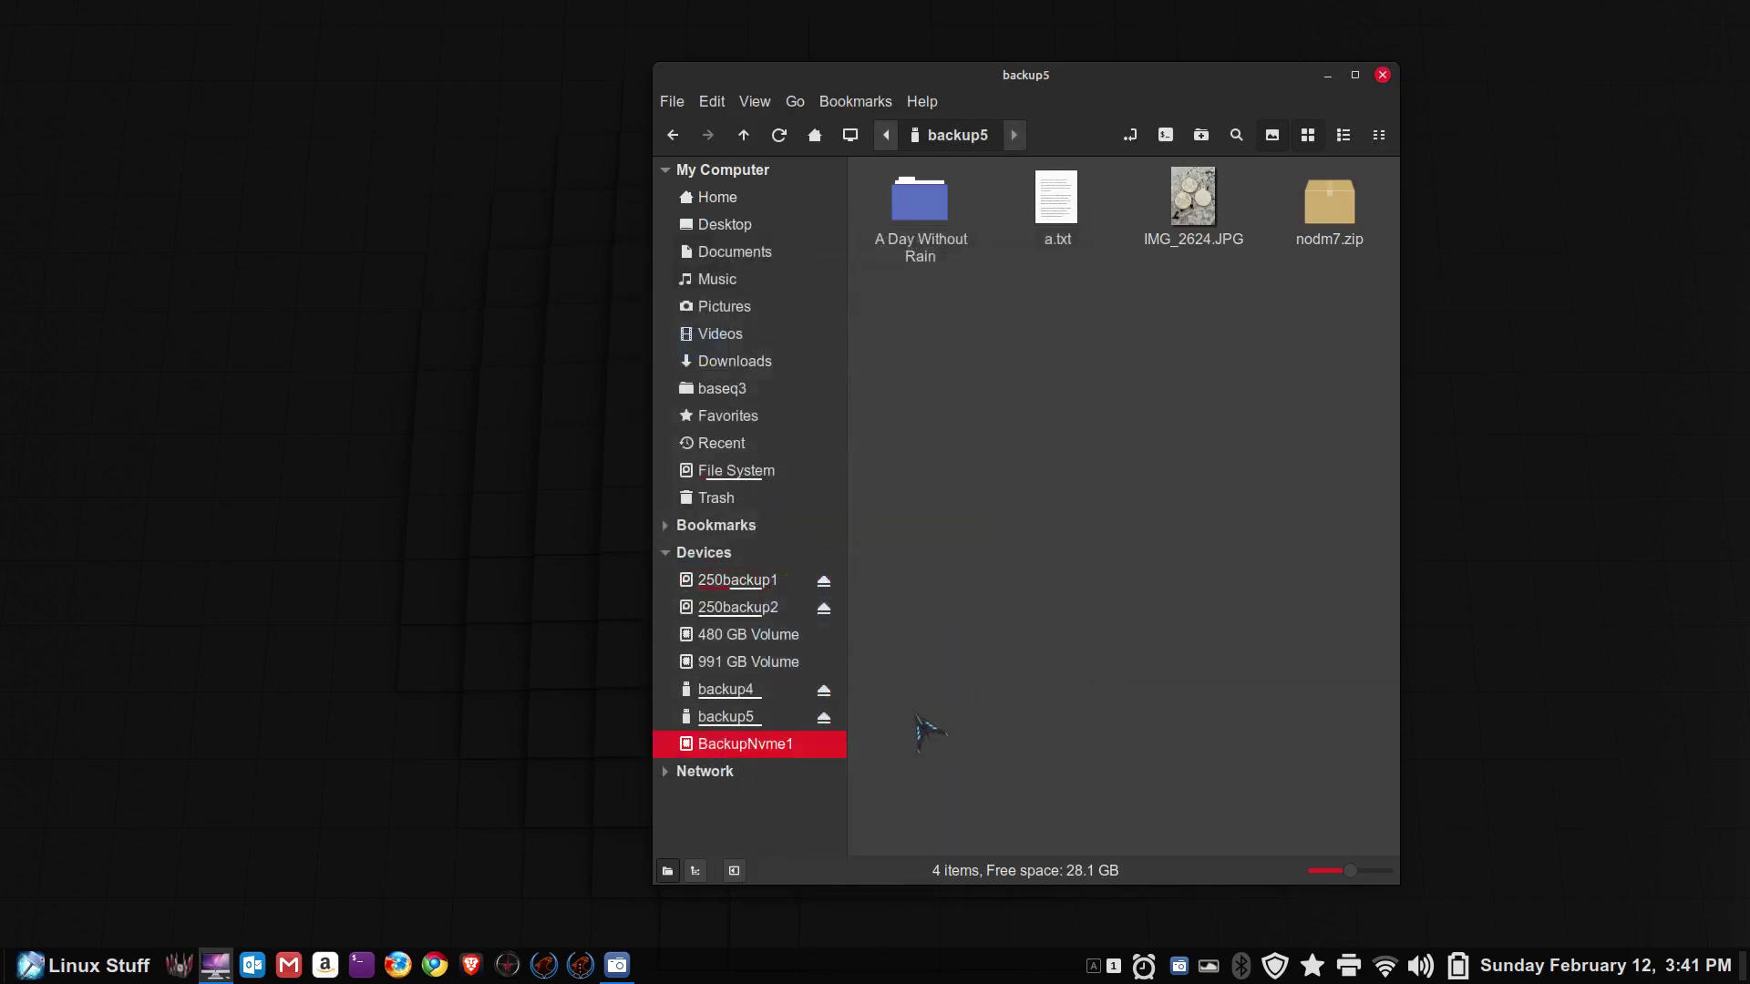
pyautogui.click(802, 749)
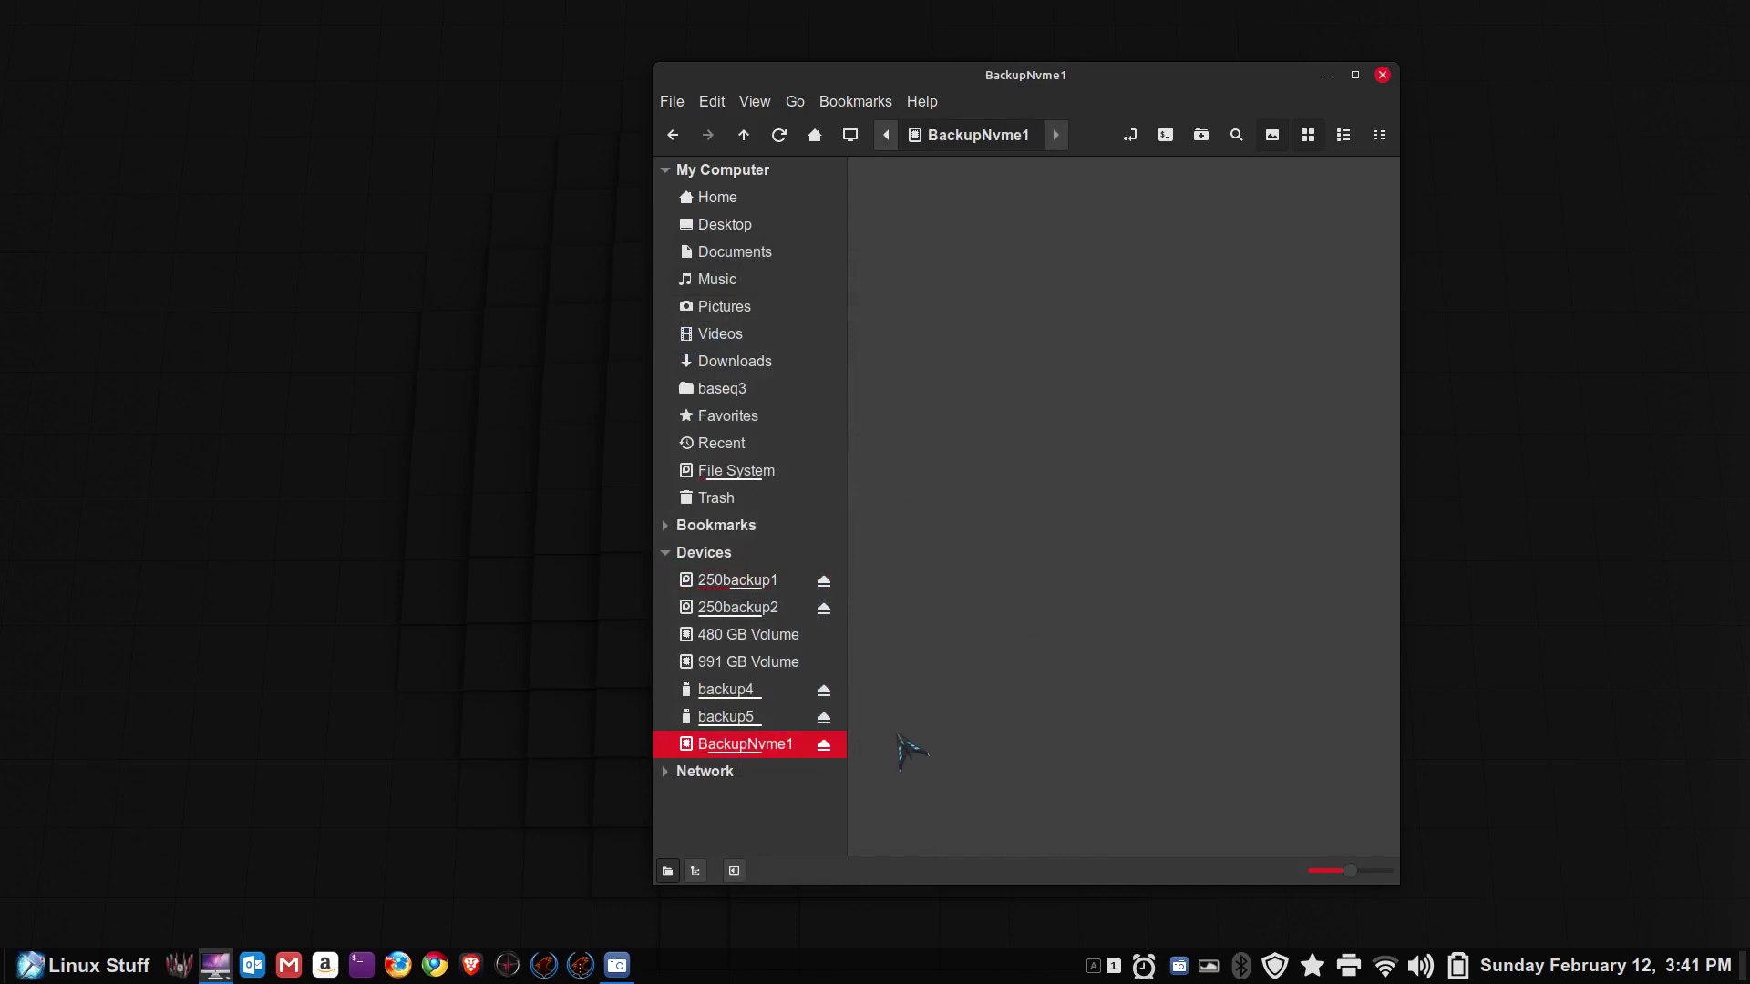
# Step: Review the properties of the BackupNvme1 drive for used space, free space, capacity and filesystem type
pyautogui.rightClick(737, 746)
pyautogui.click(811, 903)
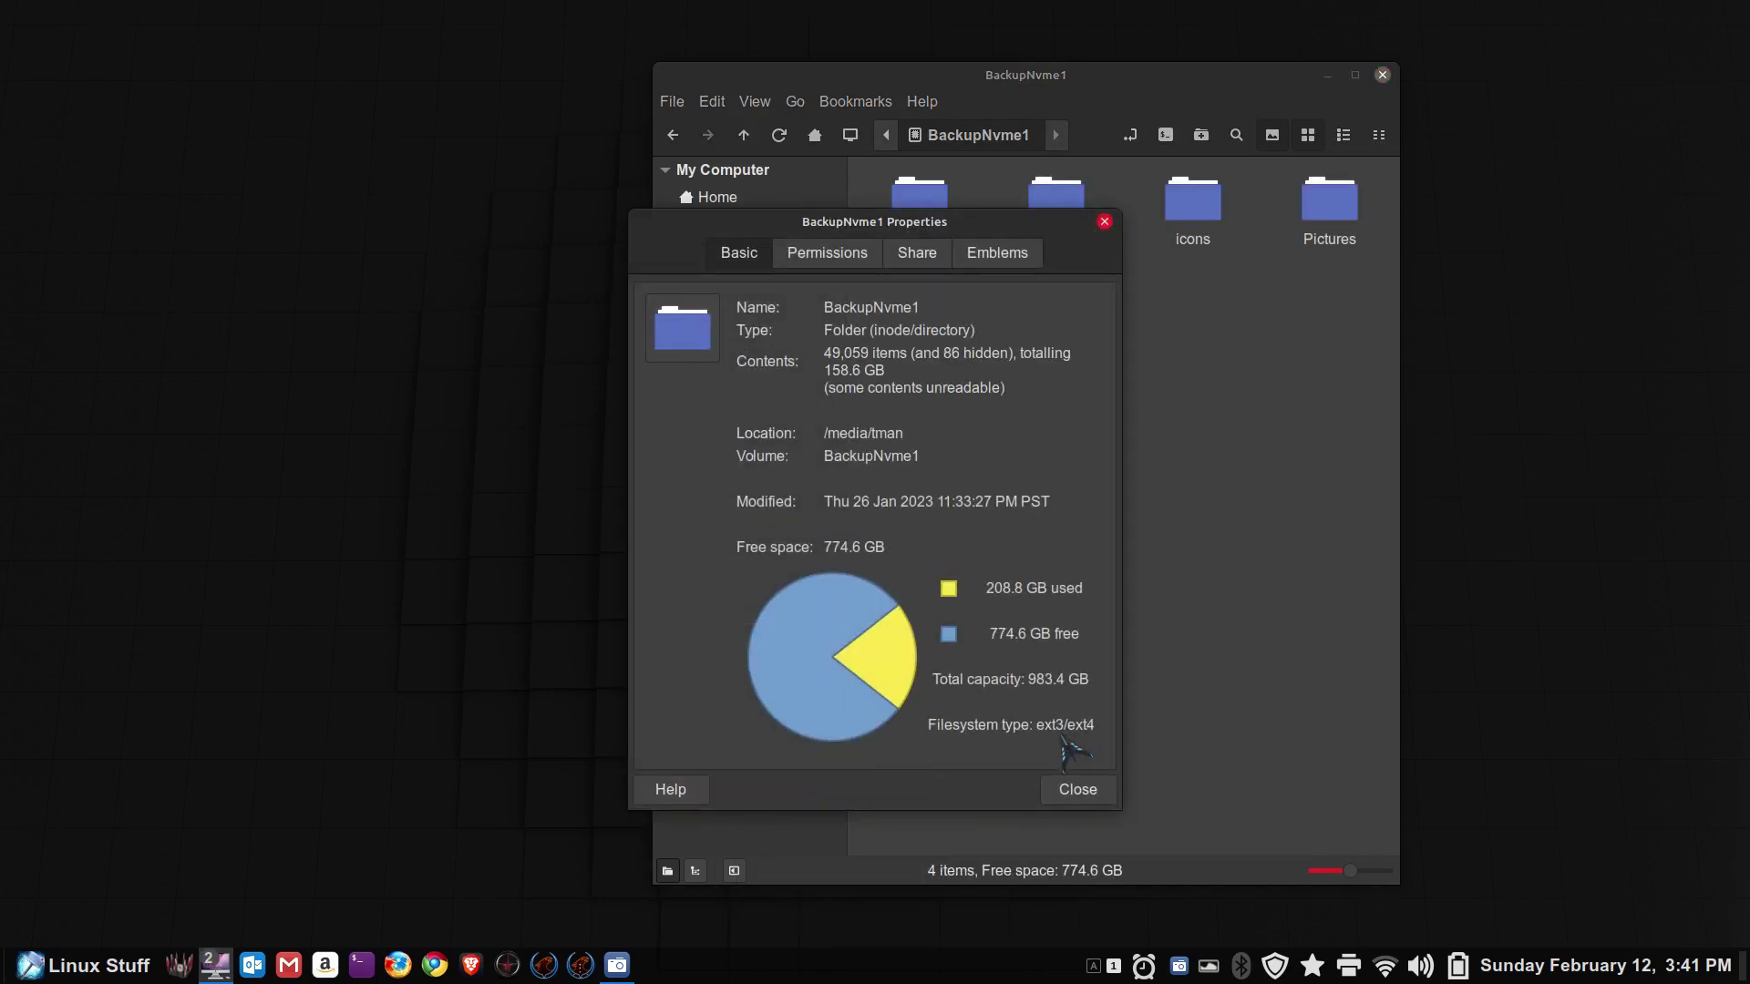
pyautogui.click(1075, 790)
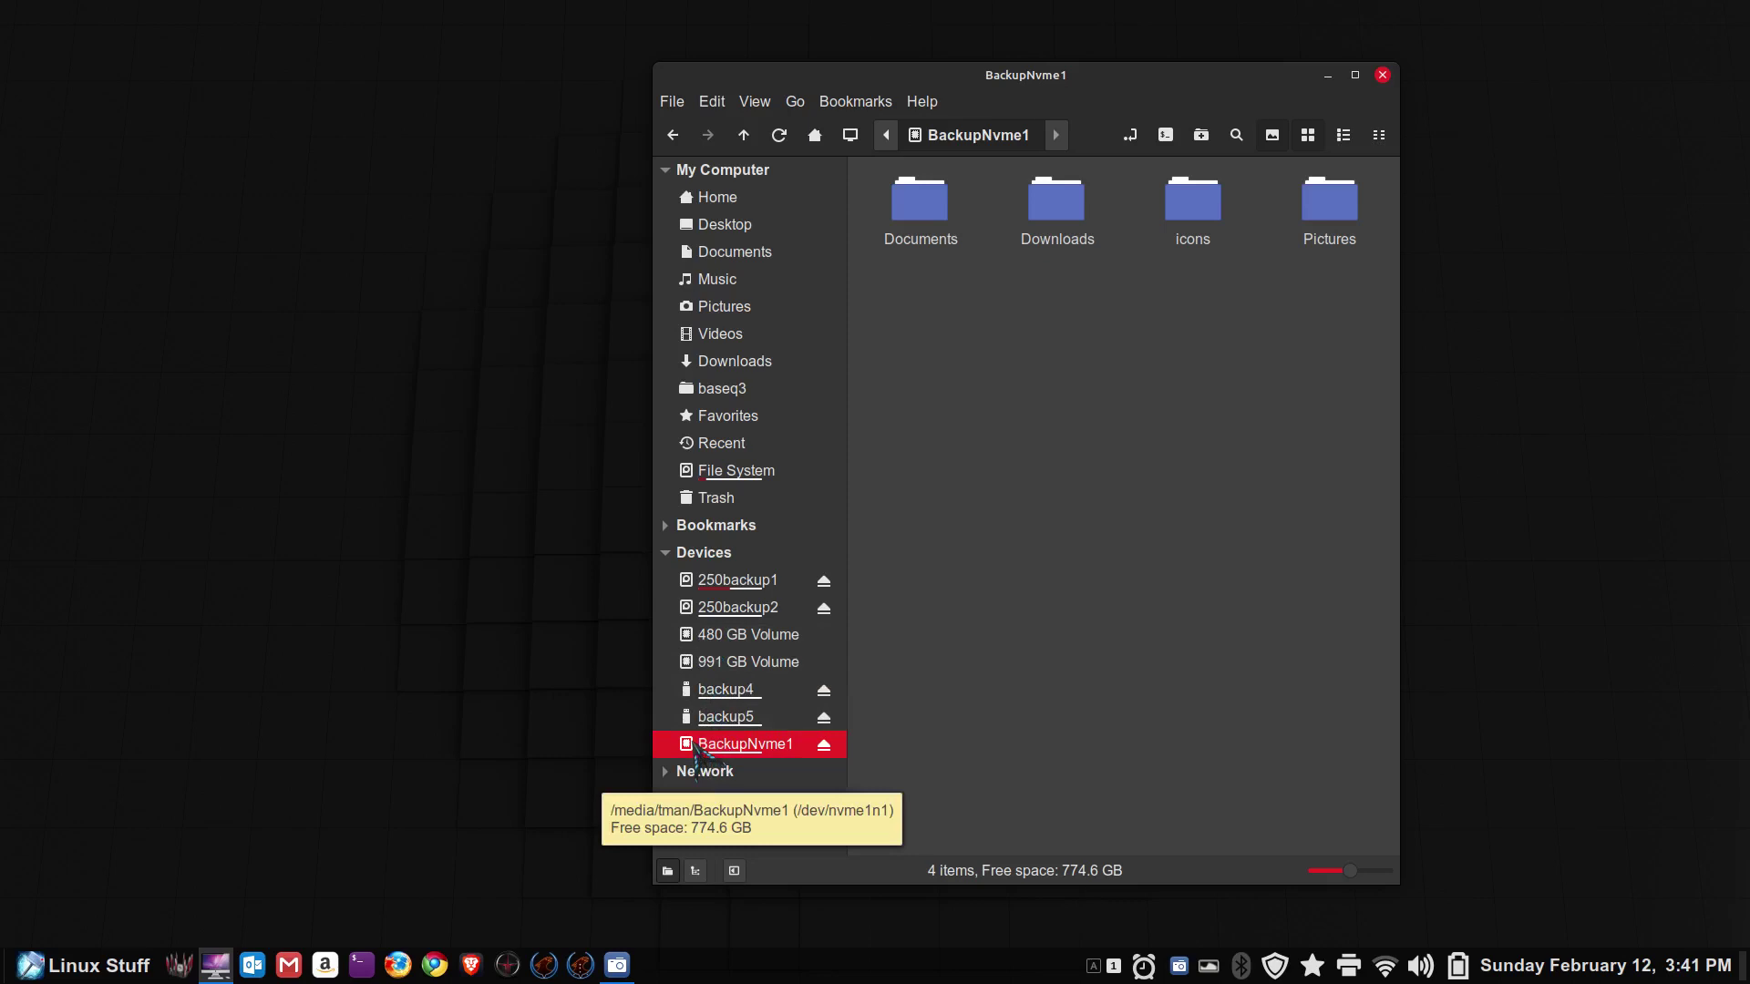
# Step: Open the Disks utility from System Settings and examine the partition layout of the 2.0 TB disk
pyautogui.rightClick(813, 970)
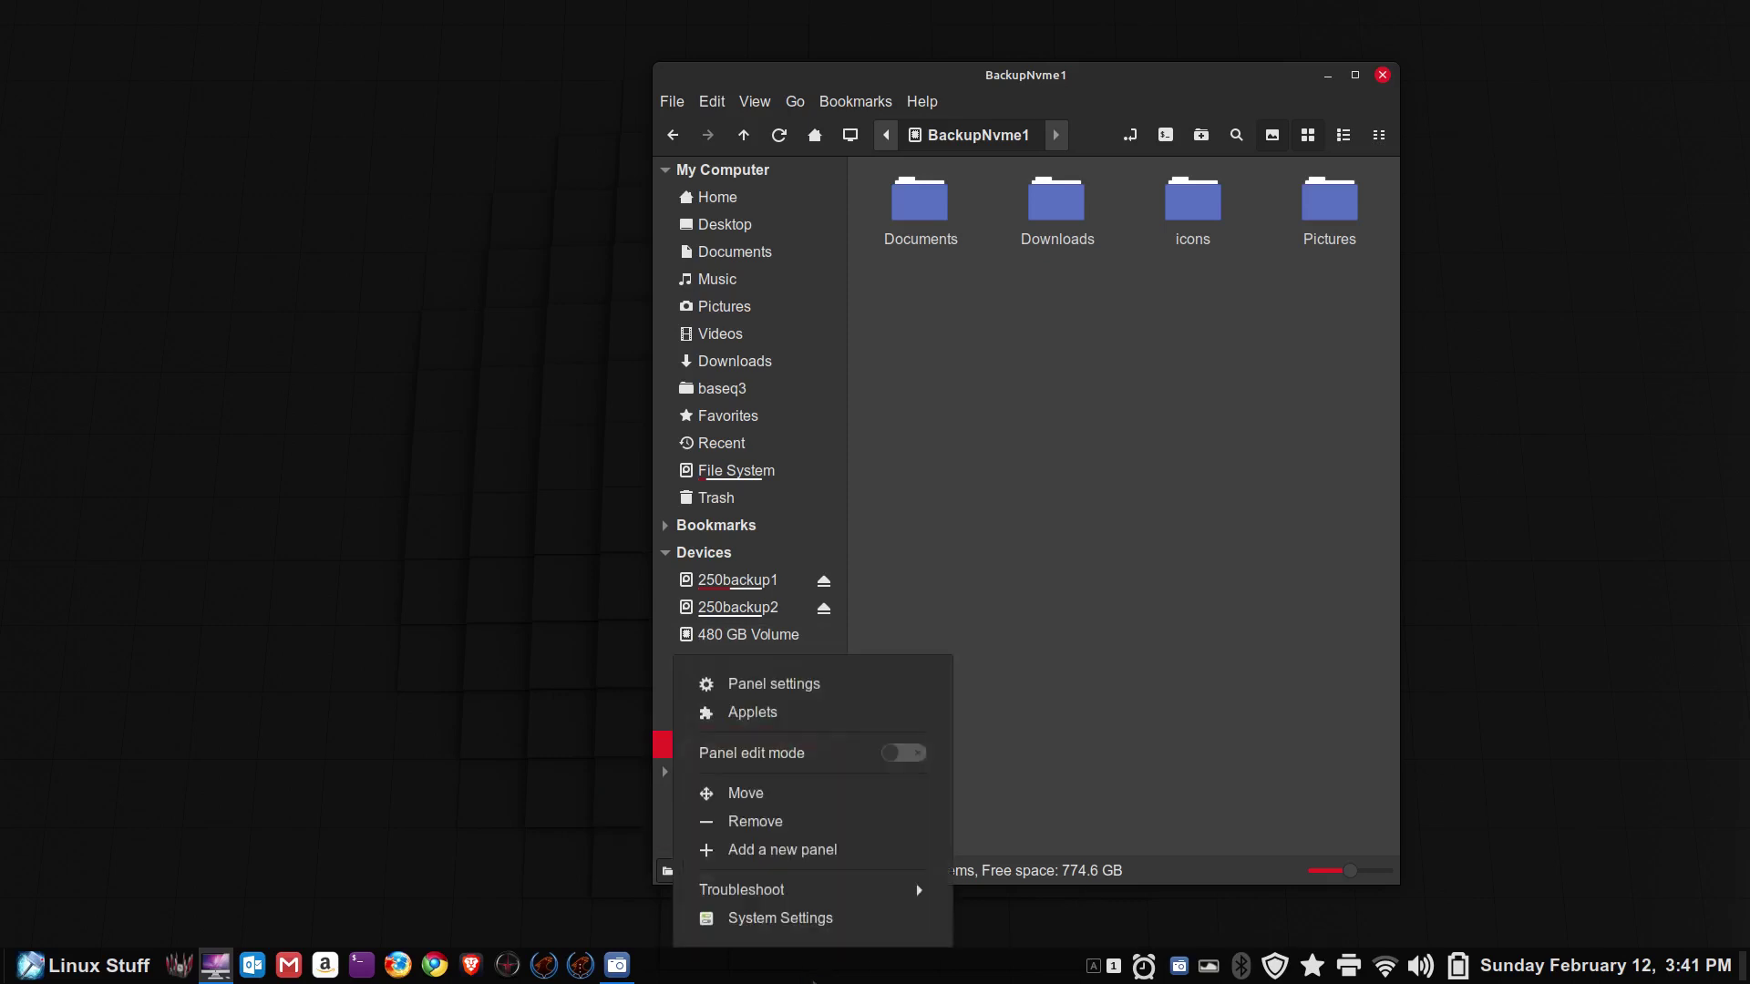
pyautogui.click(811, 920)
pyautogui.scroll(-10, 852, 606)
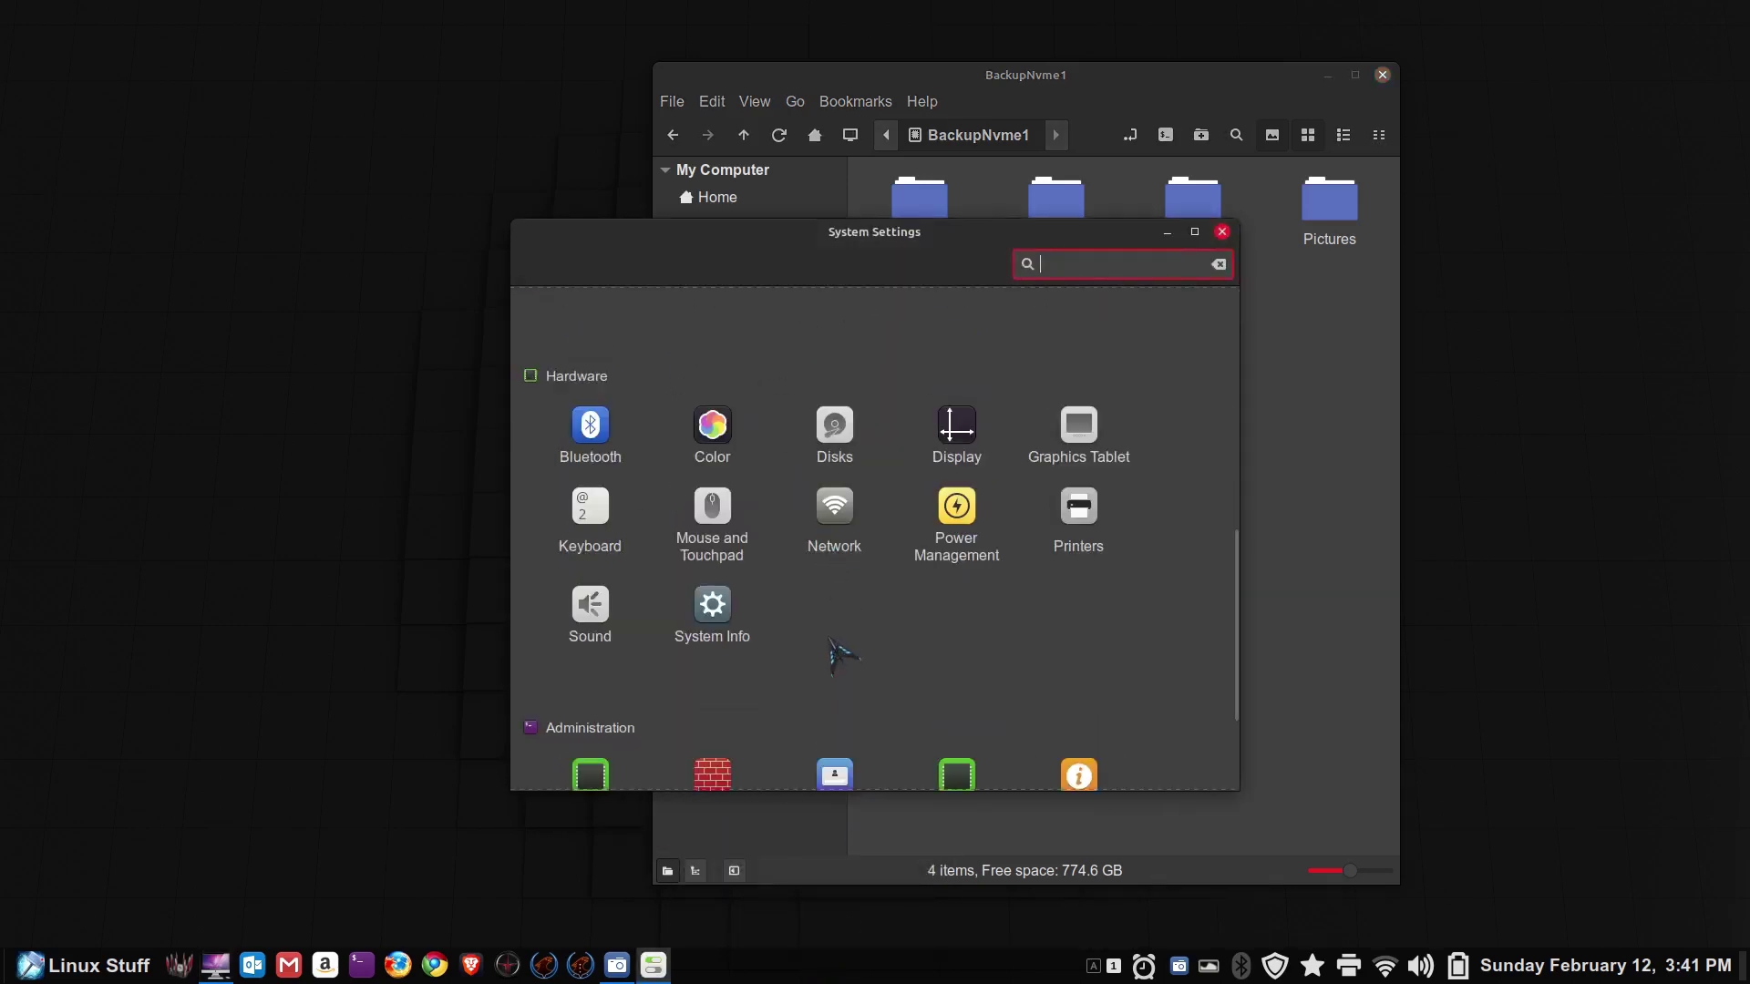
pyautogui.scroll(-2, 852, 602)
pyautogui.click(846, 324)
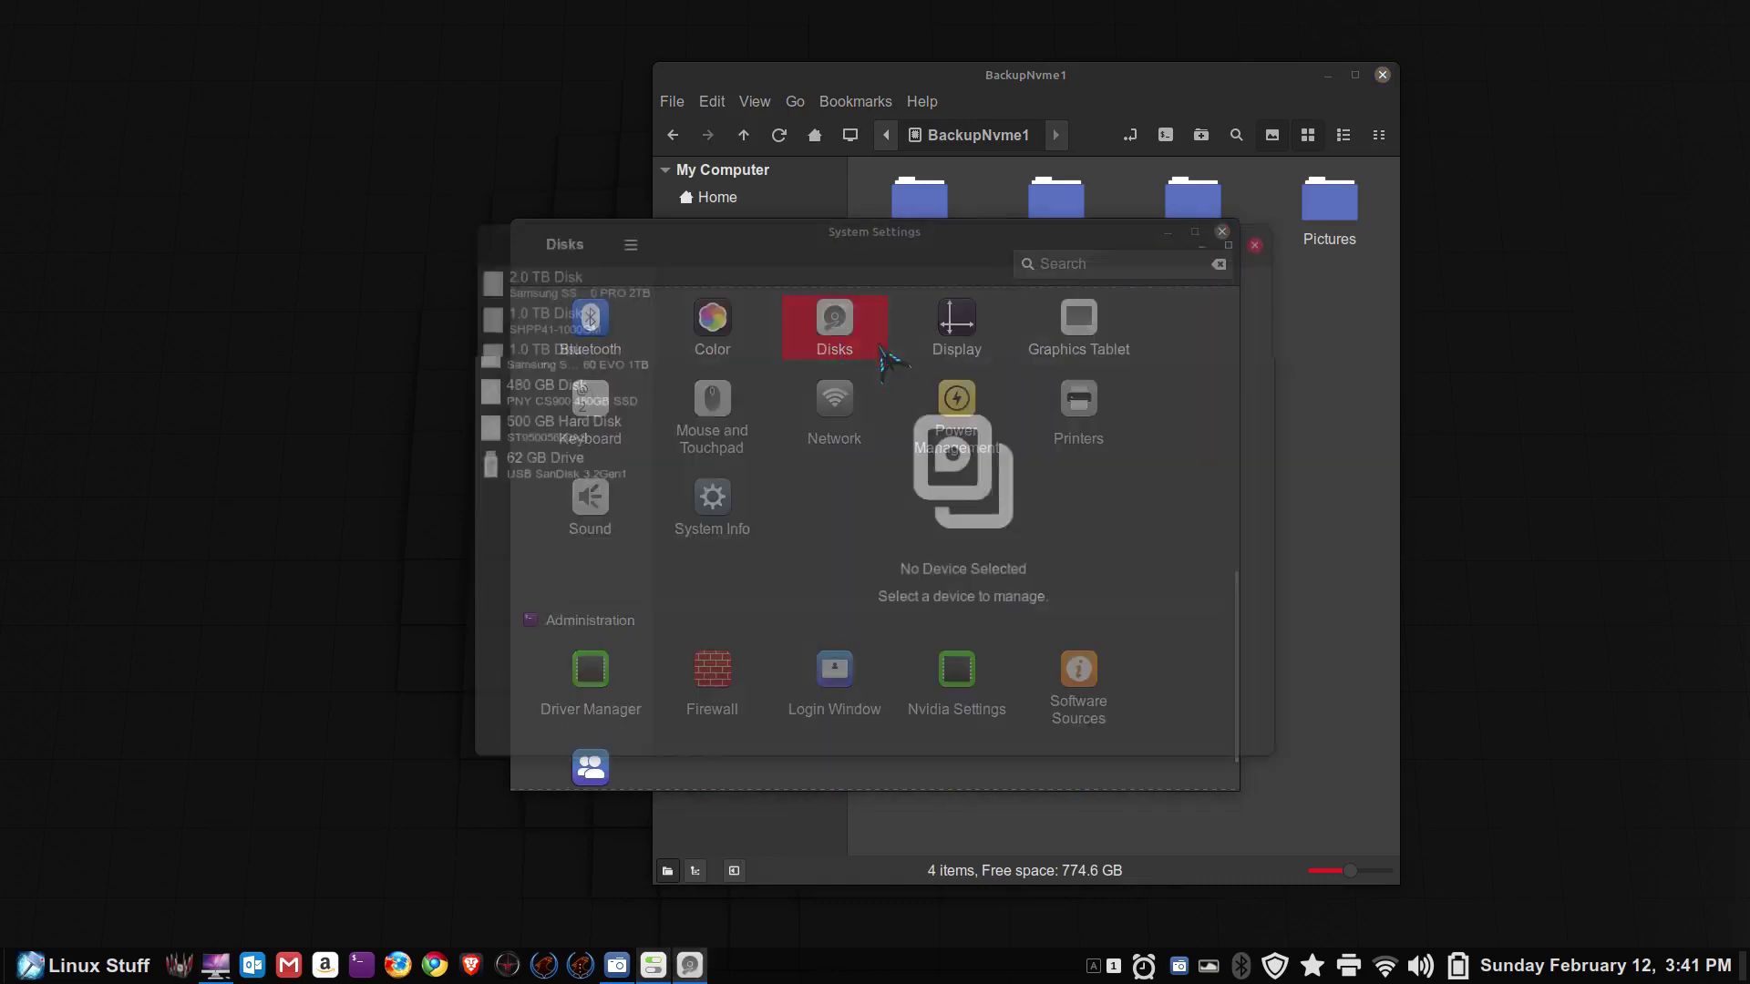
pyautogui.click(559, 288)
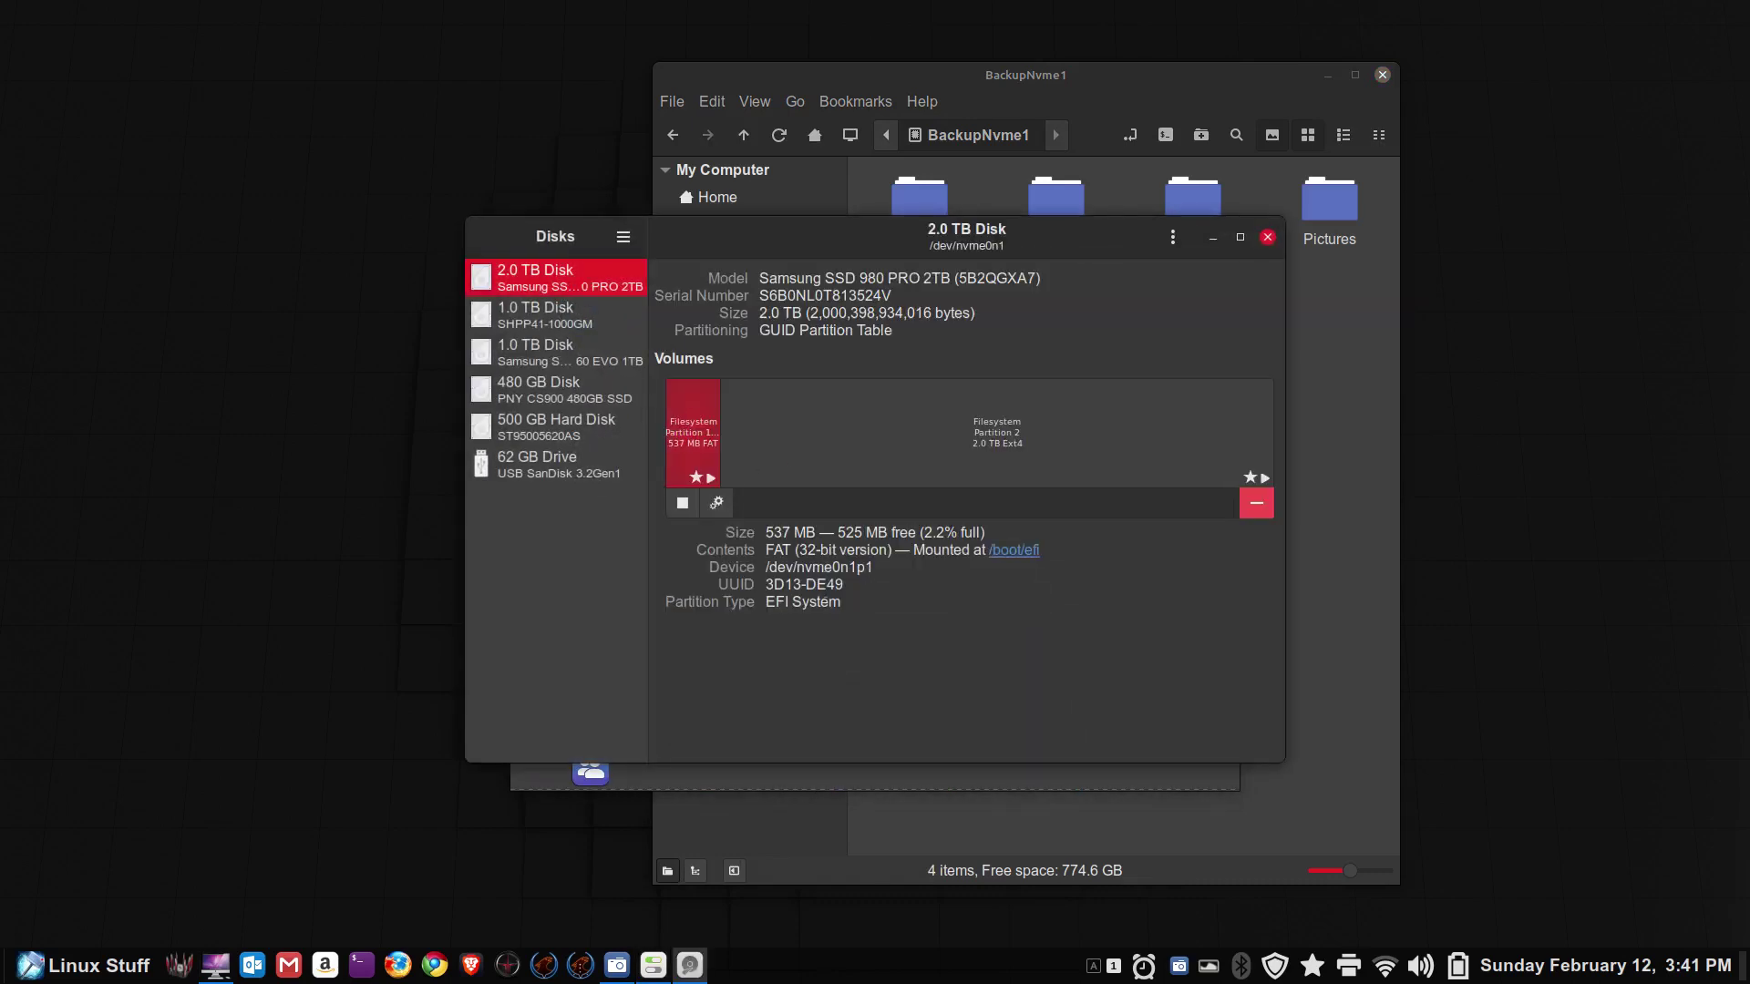
# Step: Examine the partitions of the 62 GB USB drive and the 500 GB hard disk, and close Disks and System Settings
pyautogui.click(593, 480)
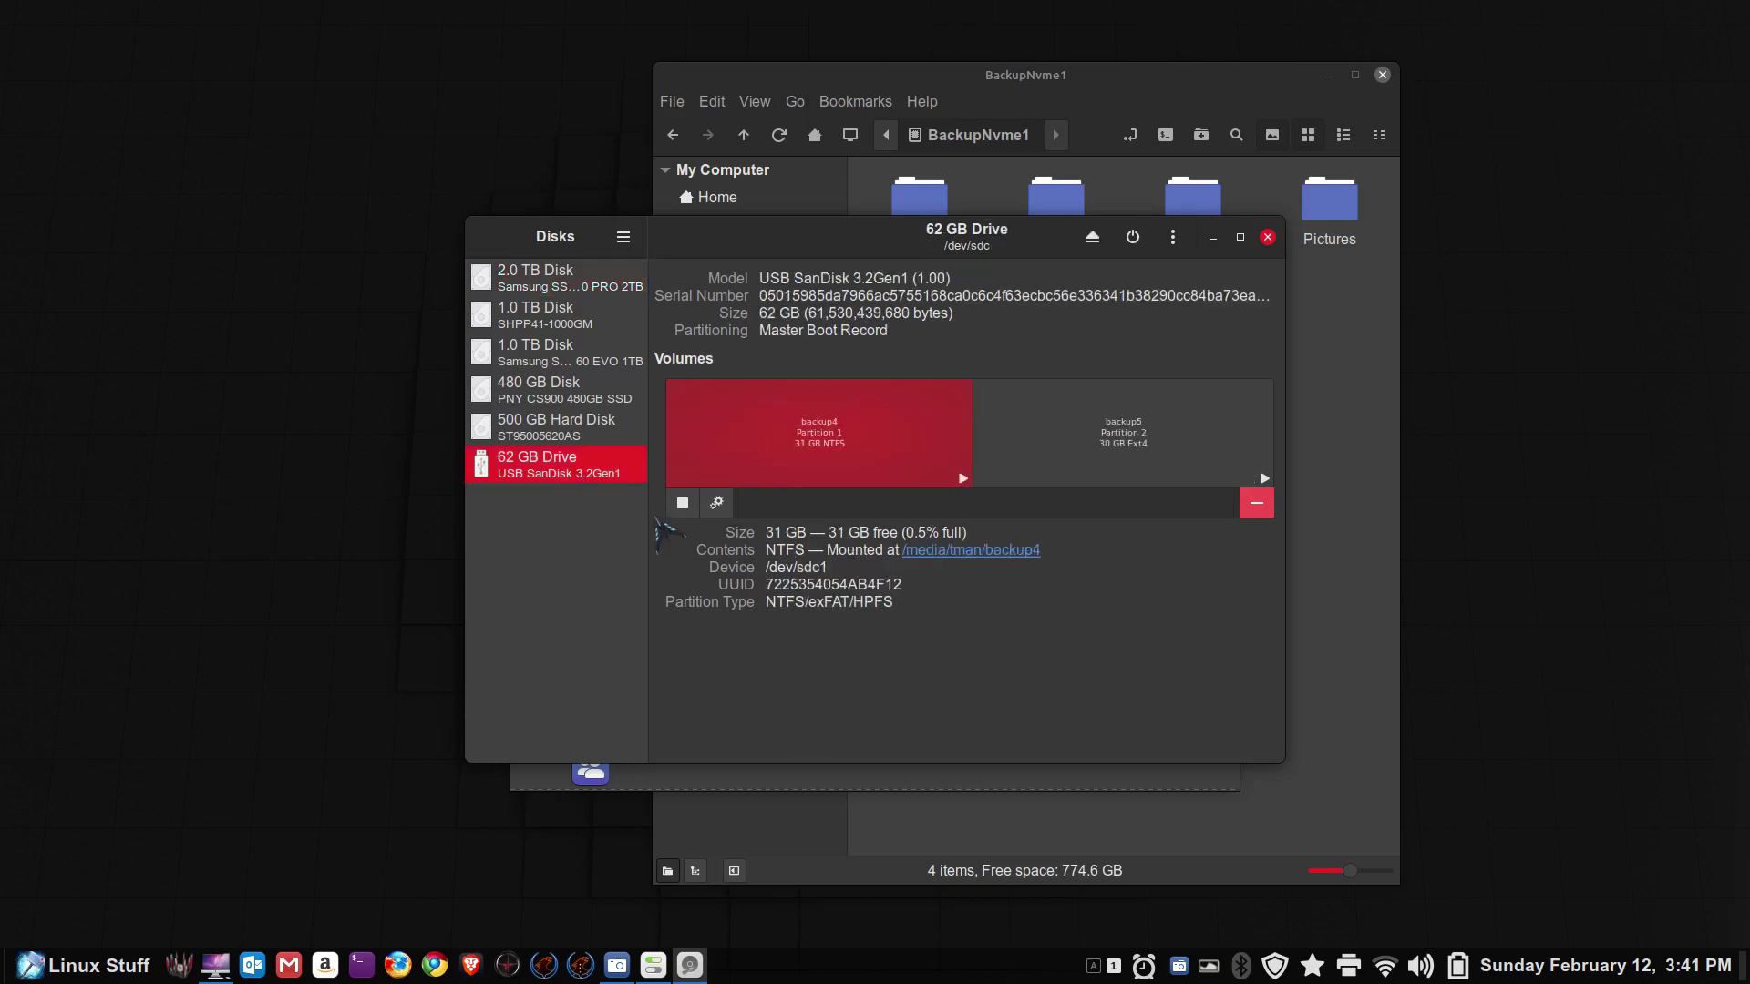
pyautogui.click(594, 436)
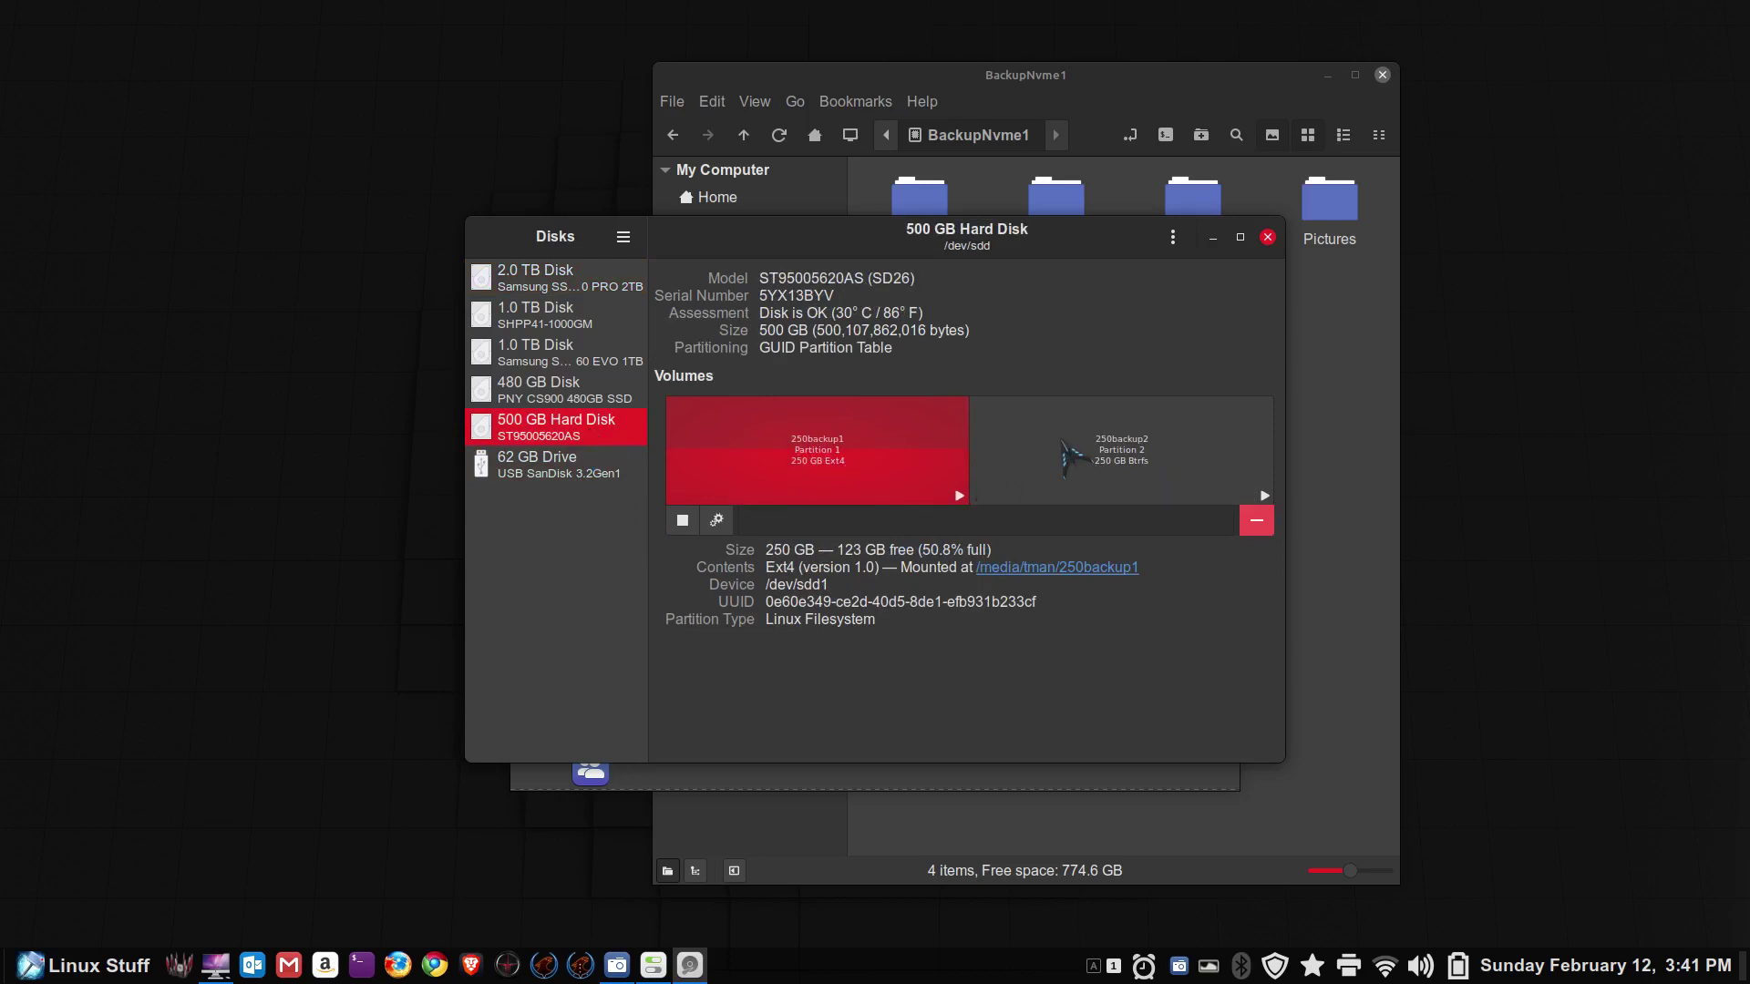
pyautogui.click(1267, 237)
pyautogui.click(1222, 232)
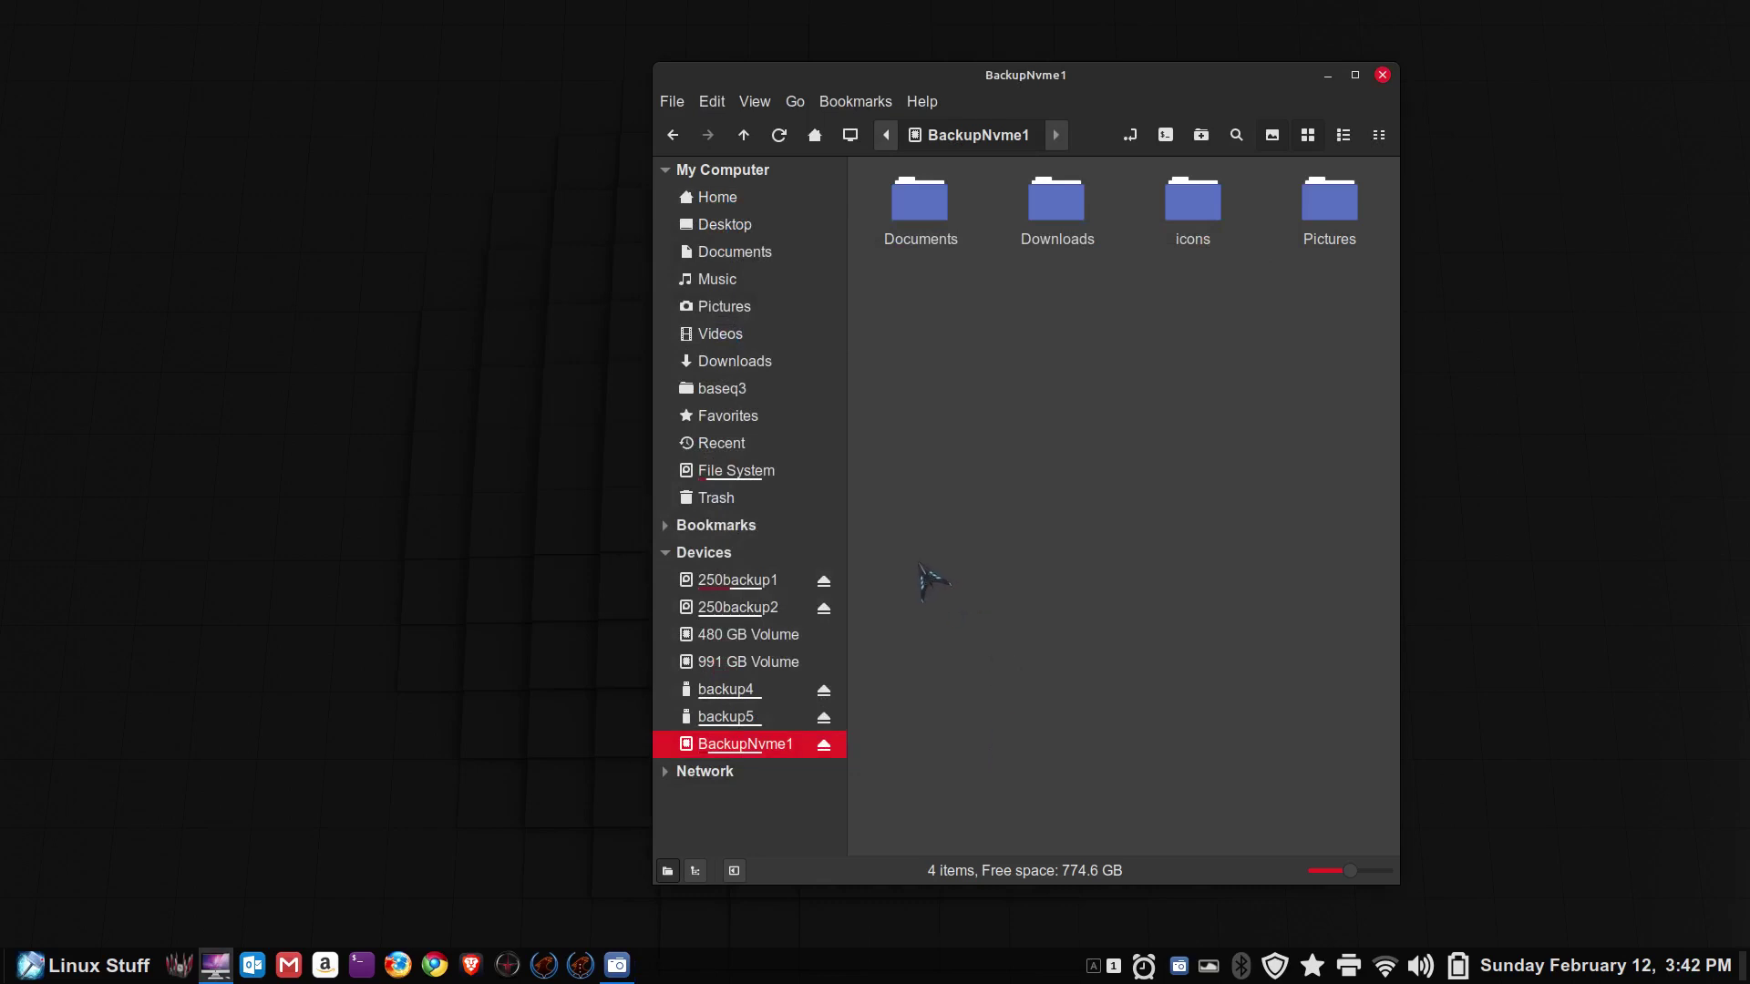
# Step: Review the properties of the Pictures folder in Home for its contents, total size and free space, and close the file manager
pyautogui.moveTo(764, 705)
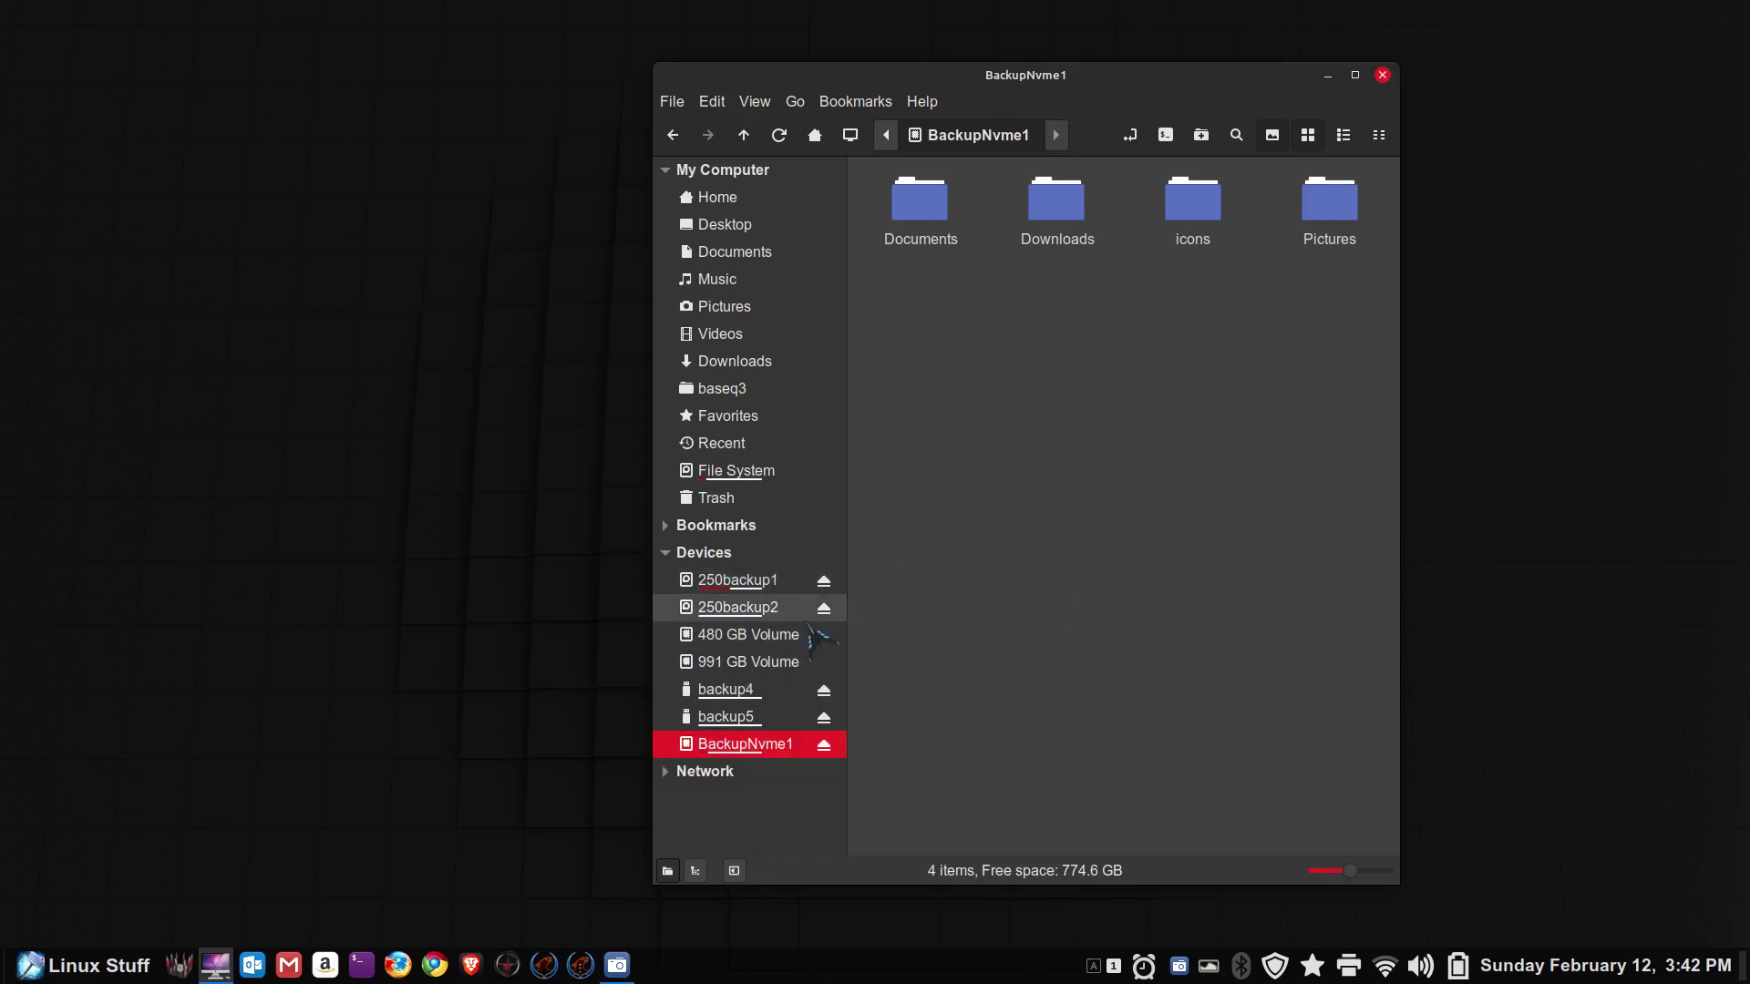
pyautogui.moveTo(809, 629)
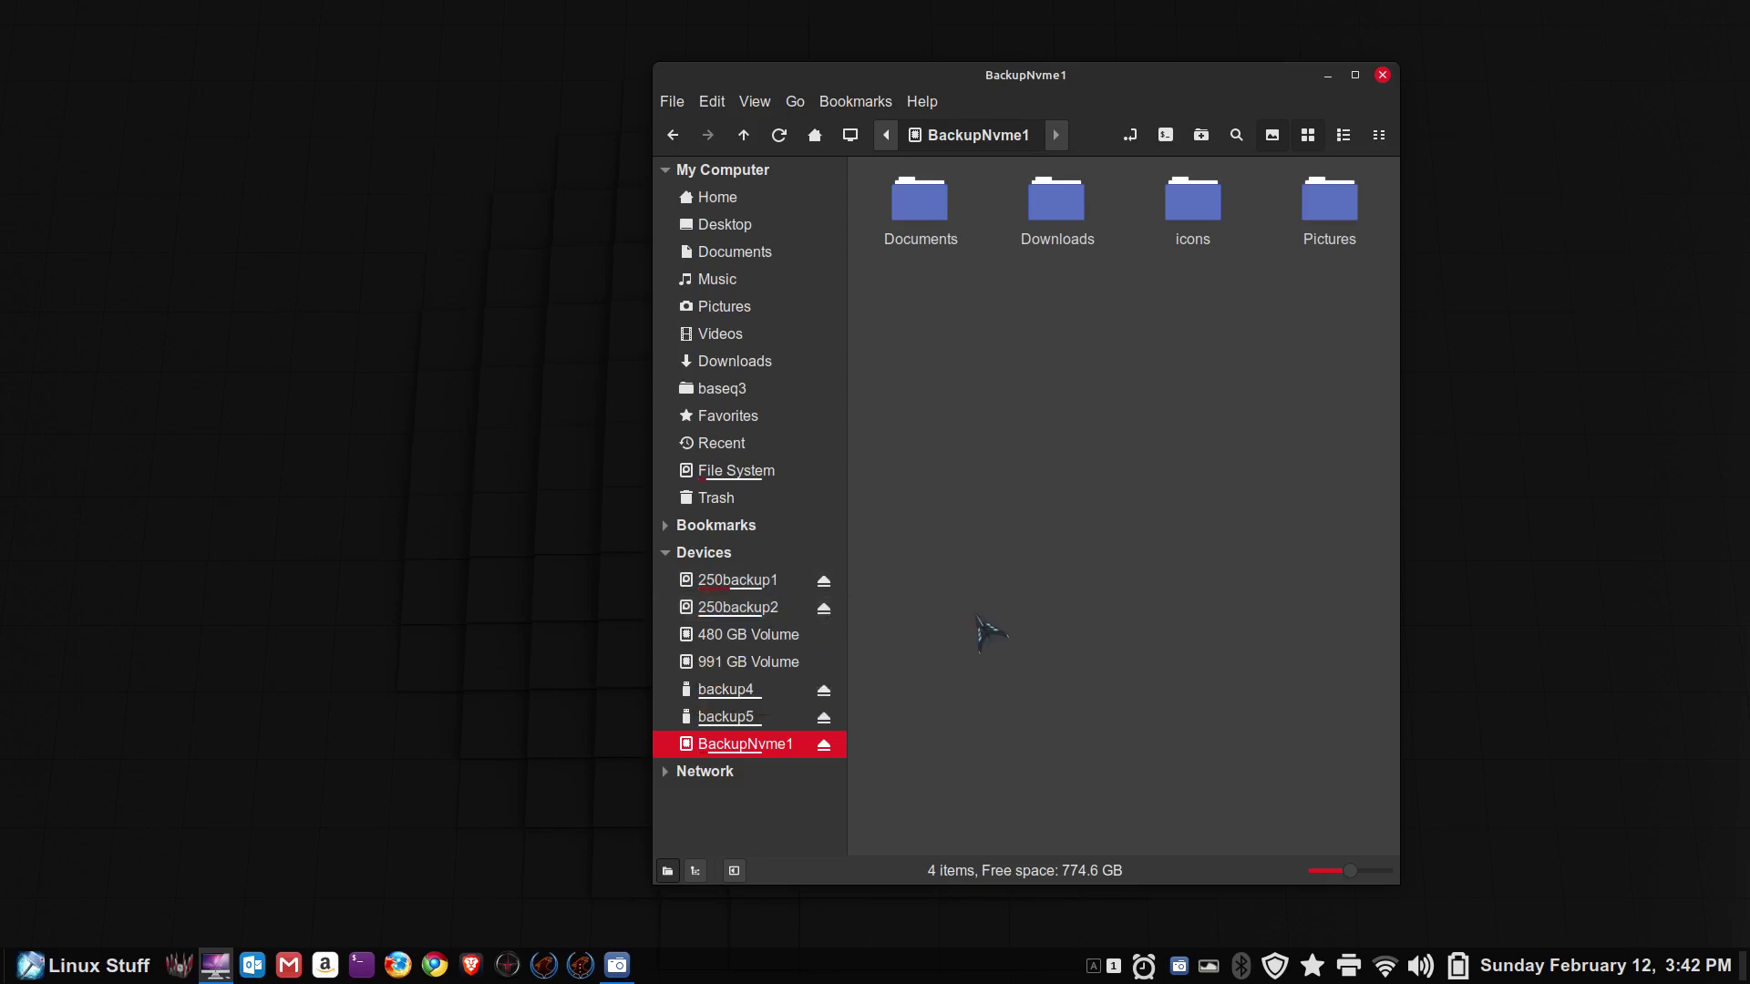
pyautogui.click(759, 198)
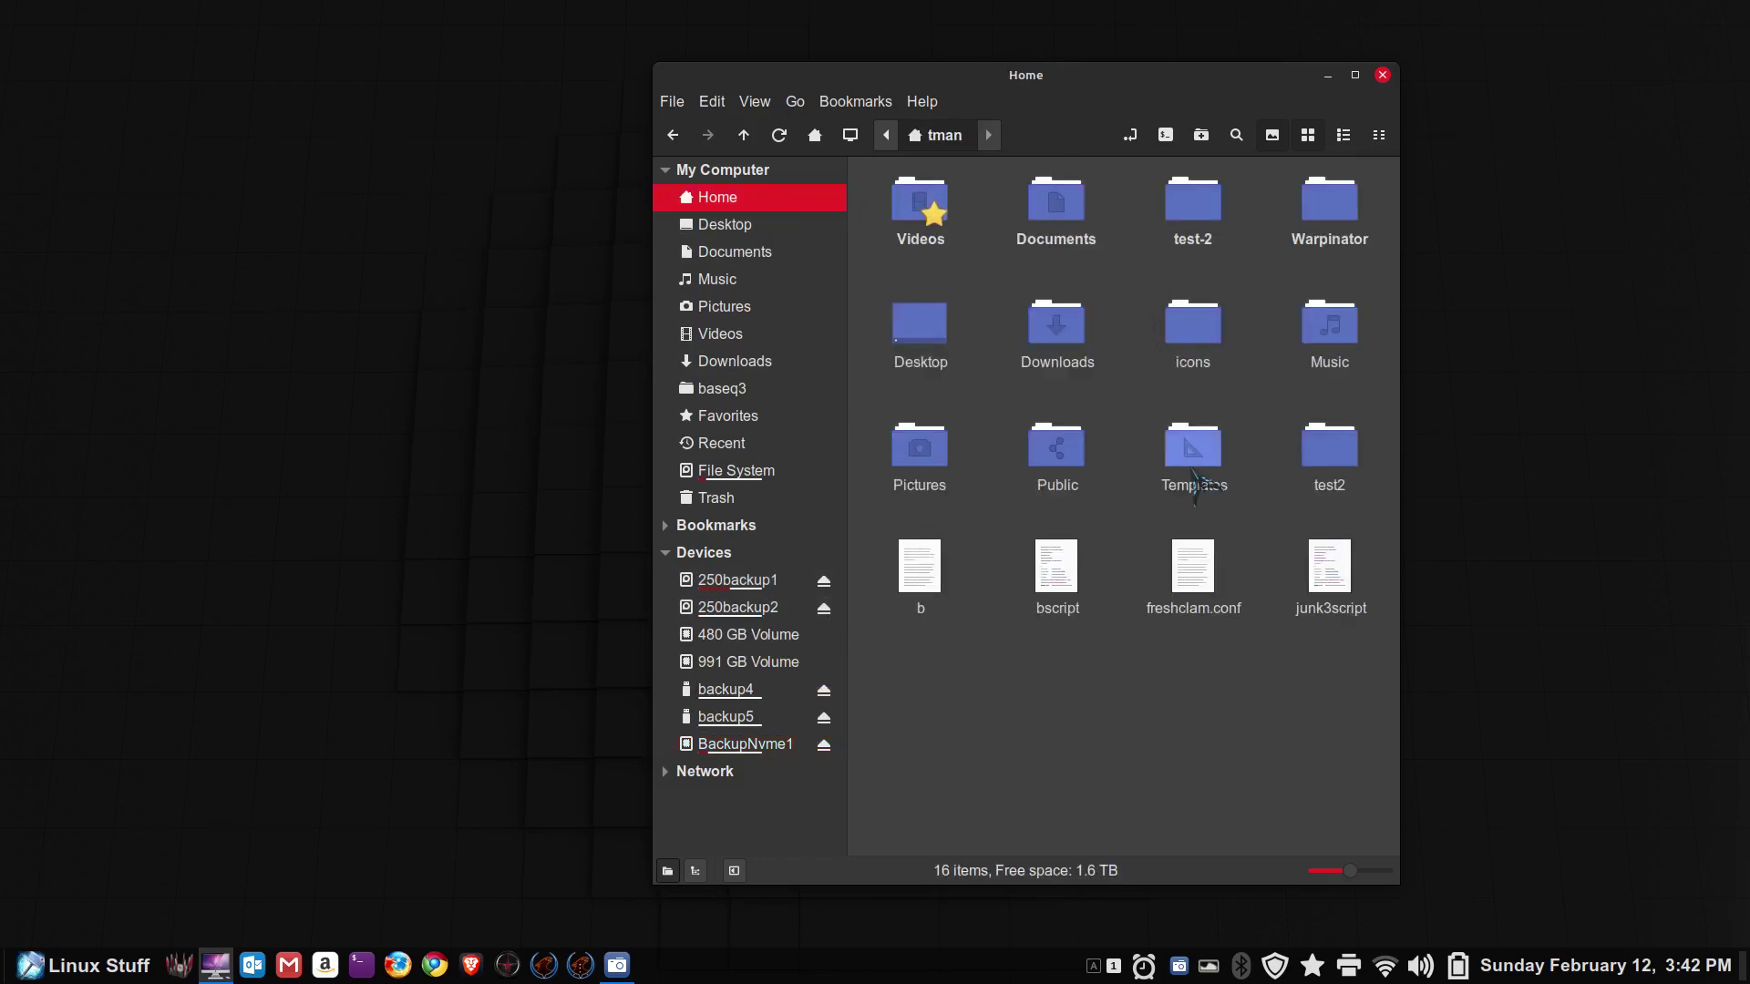
pyautogui.rightClick(921, 451)
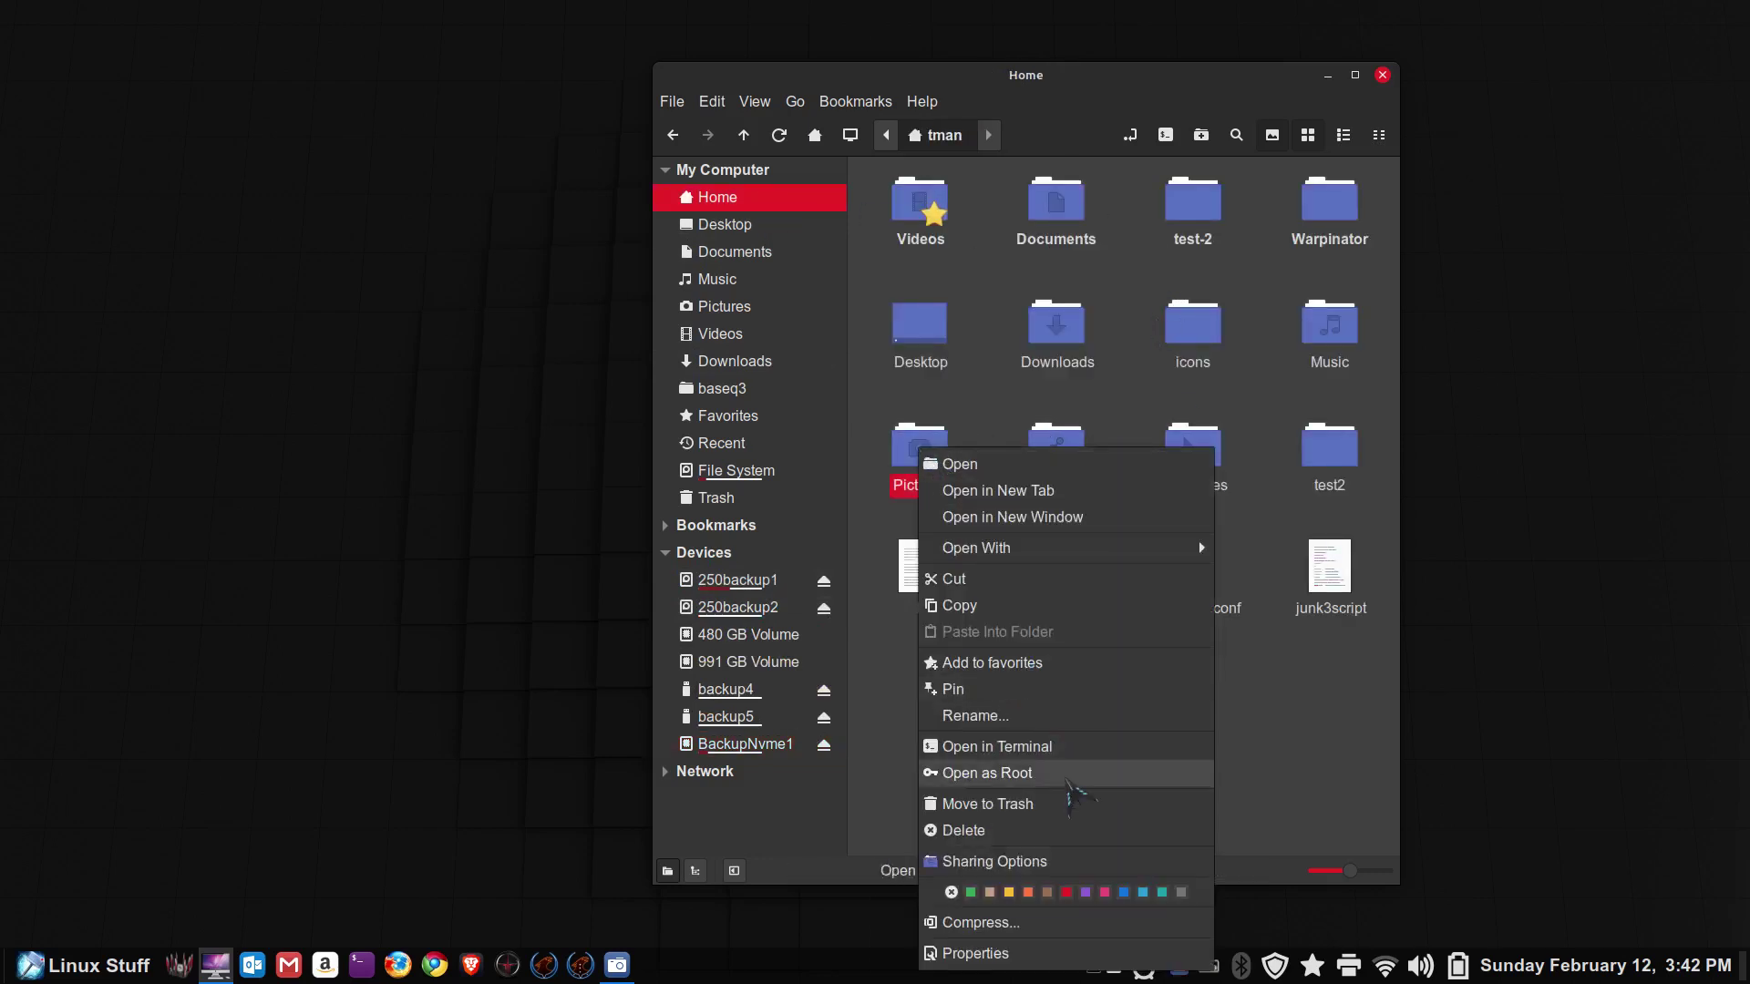
pyautogui.click(1072, 956)
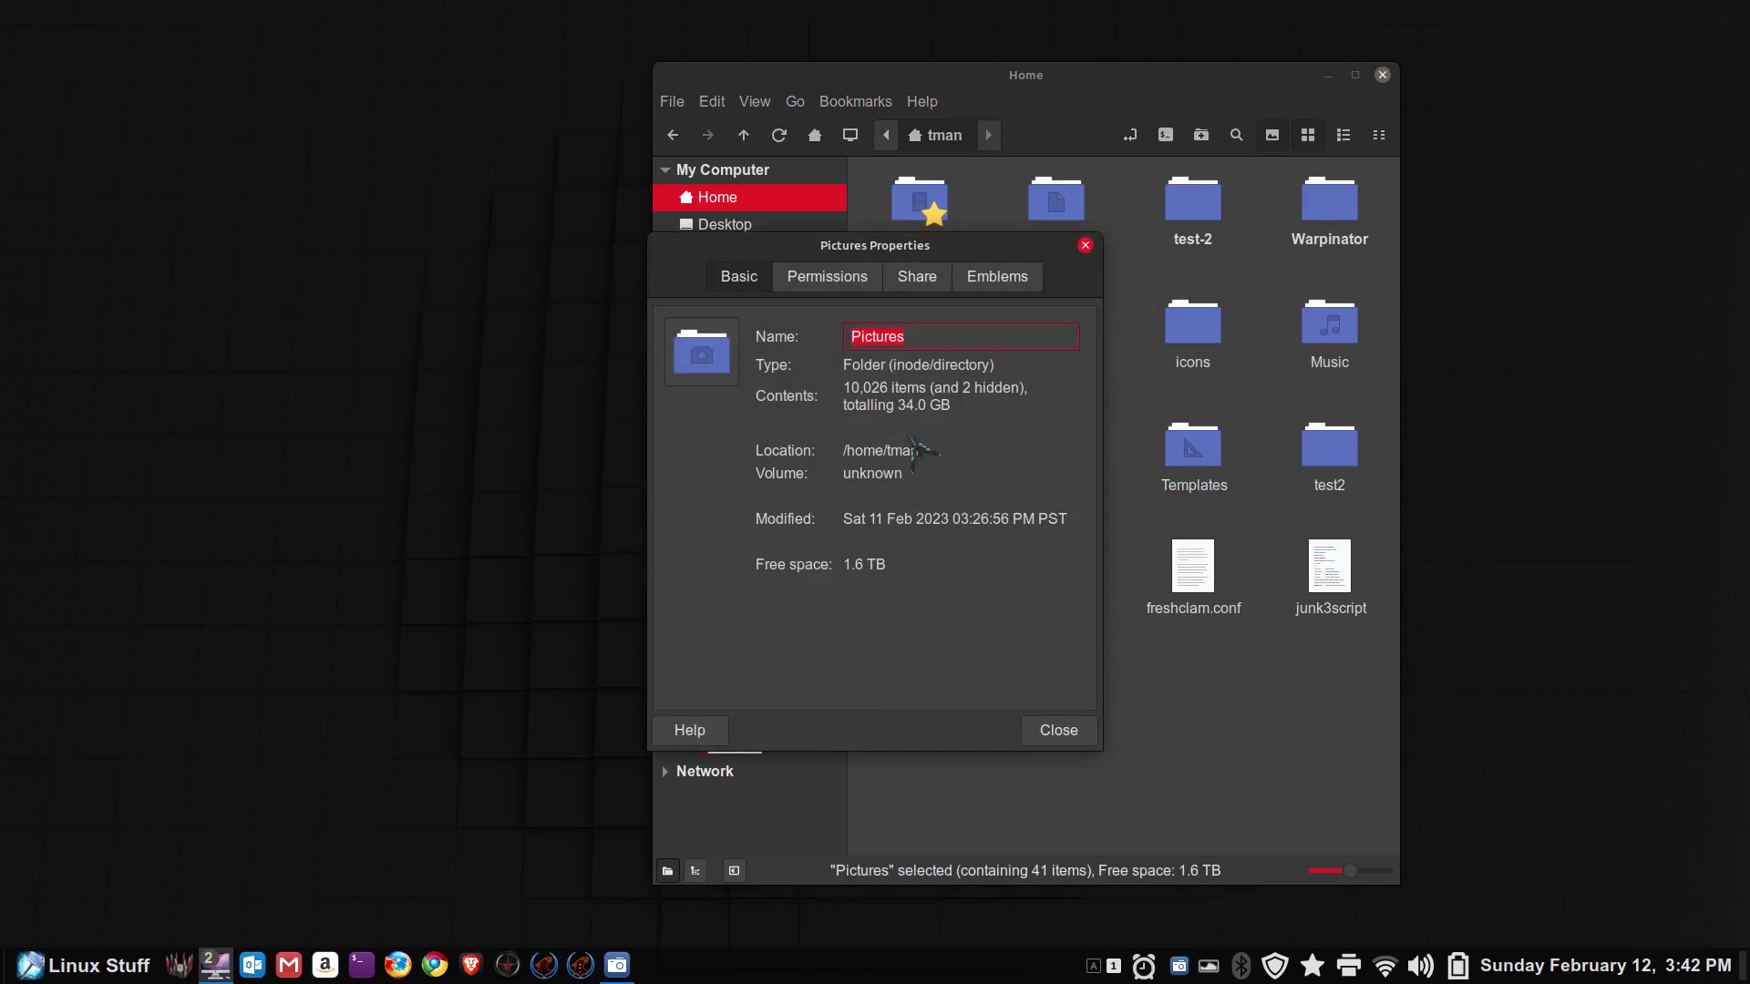
pyautogui.click(1052, 734)
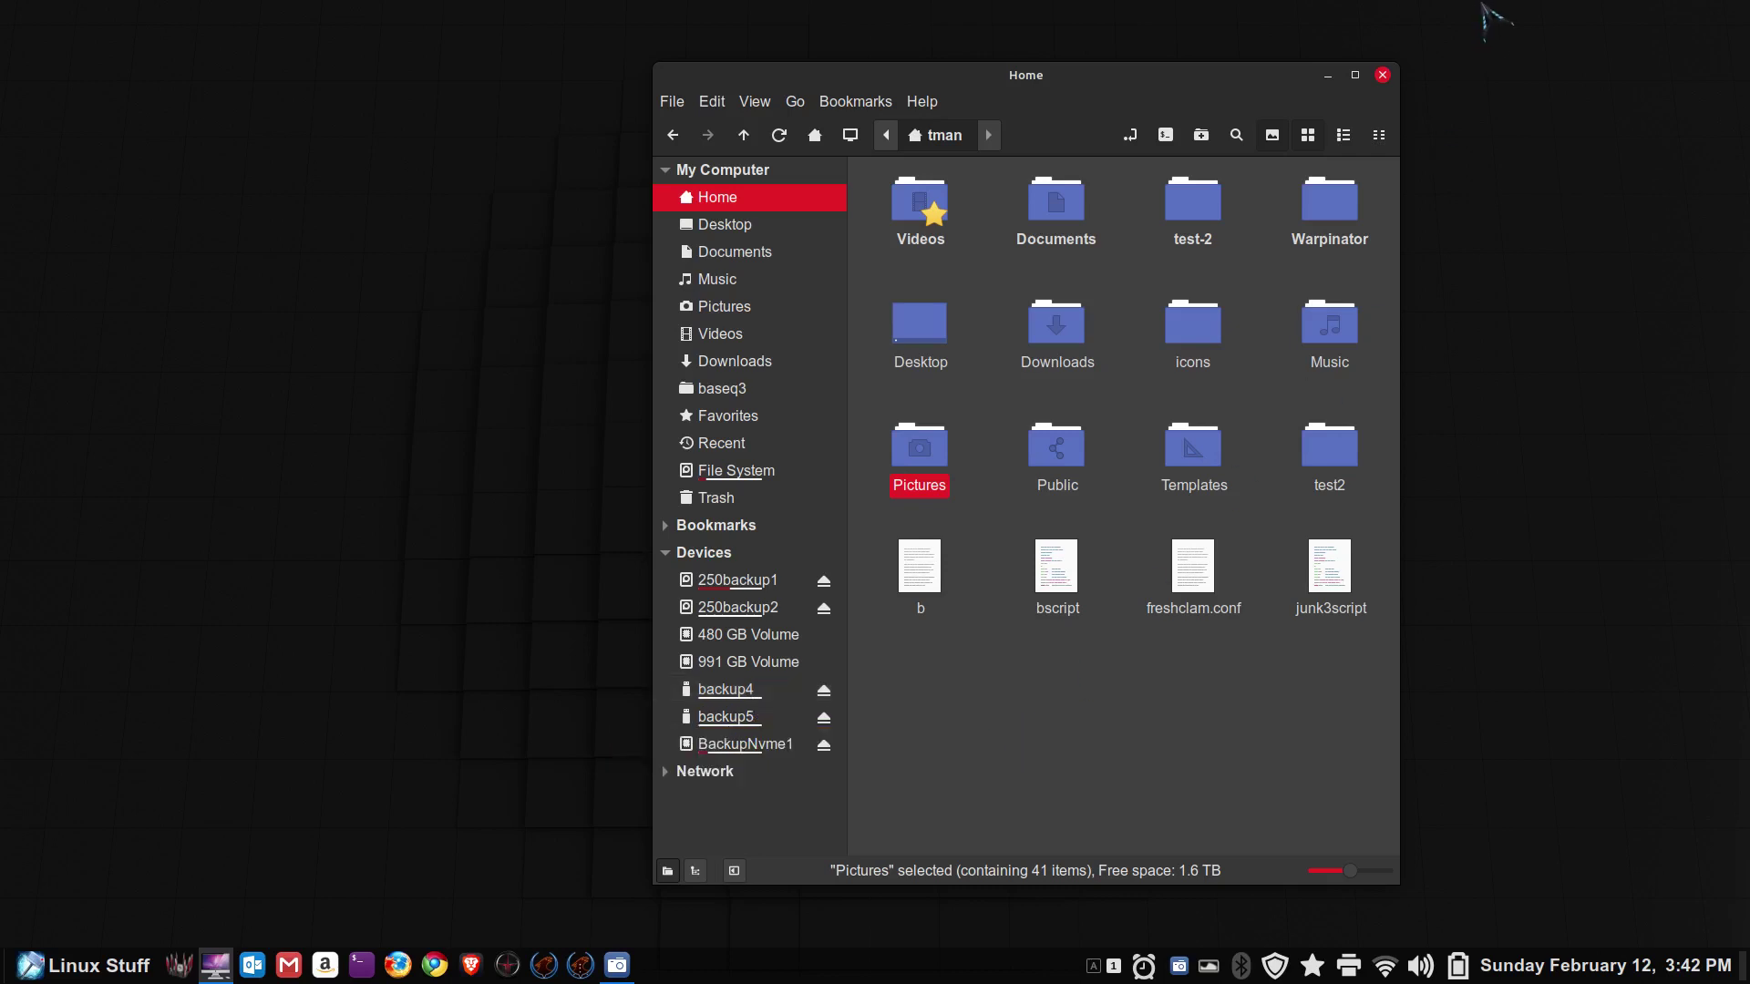
pyautogui.click(1382, 75)
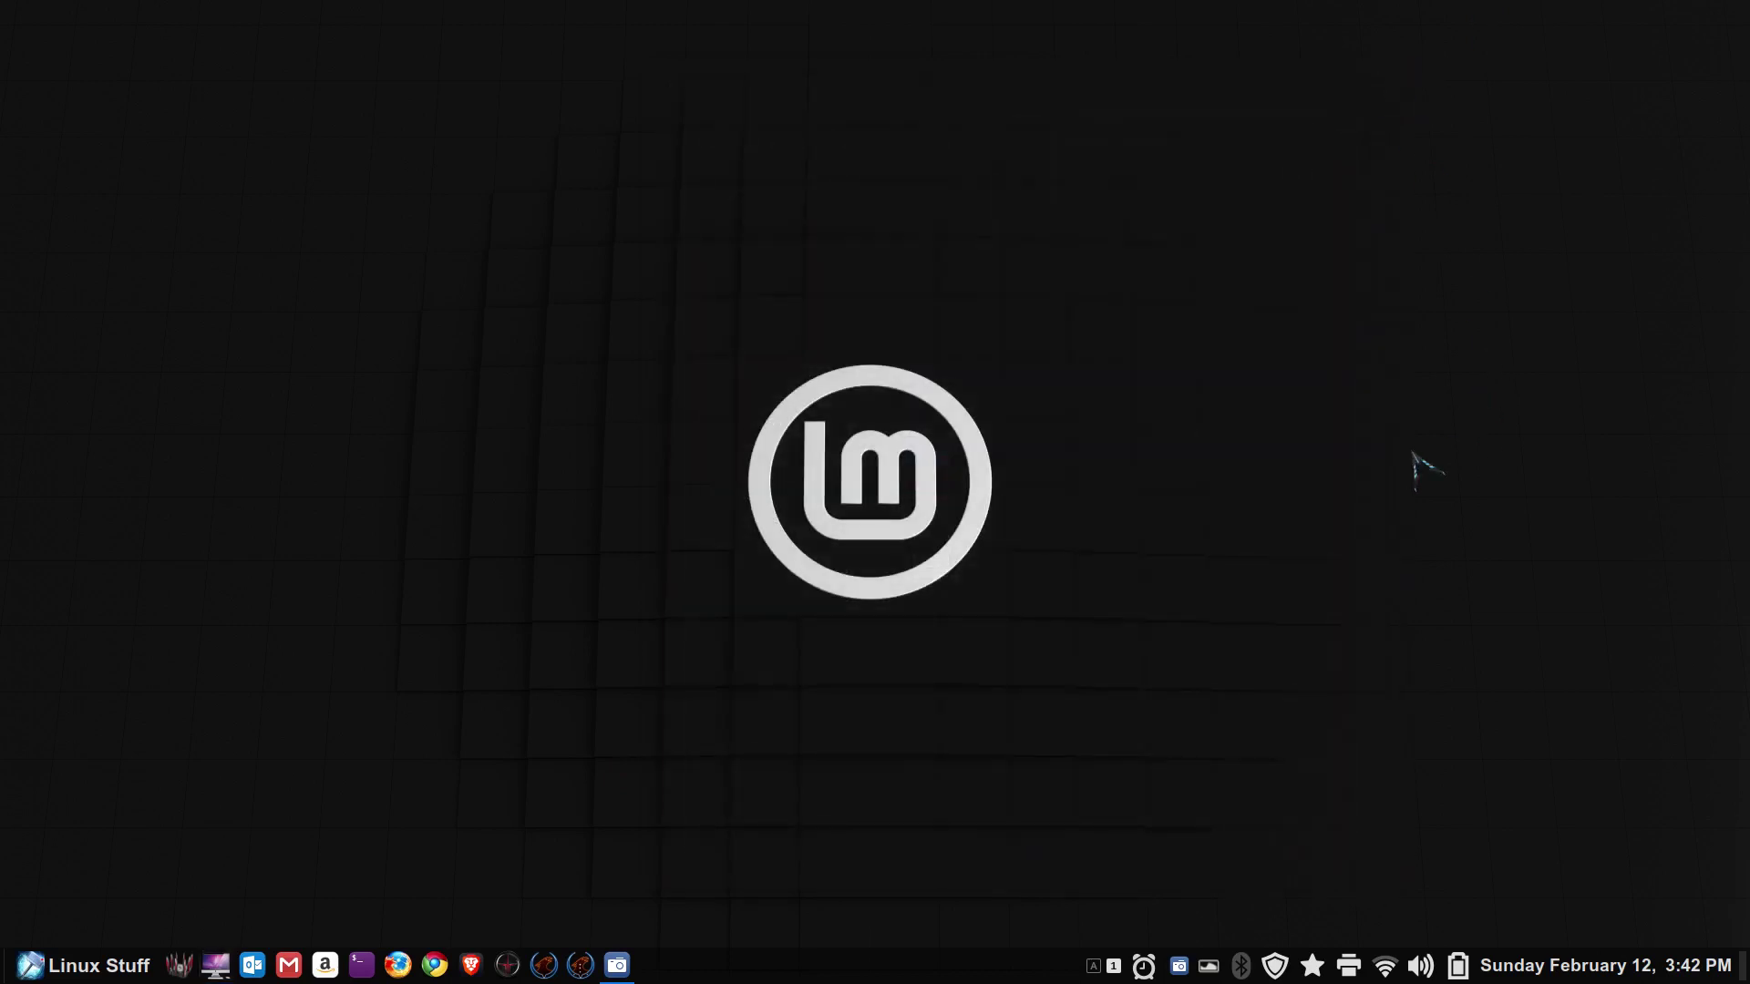